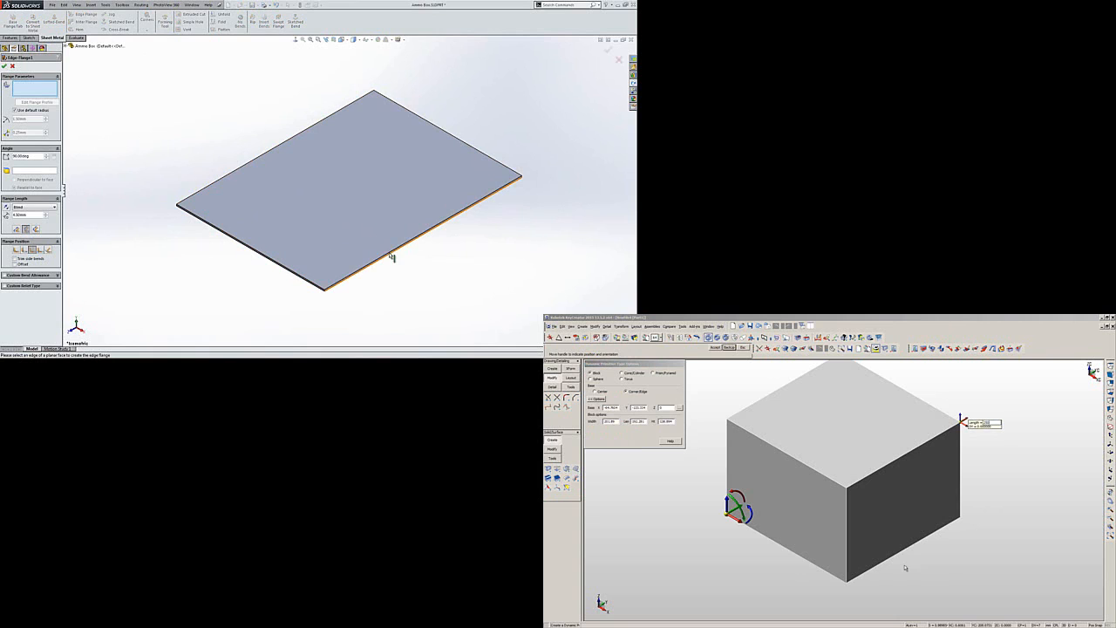
Select the base plate's two long edges for edge flanges and override the default bend radius with 10 mm.
left_click(393, 255)
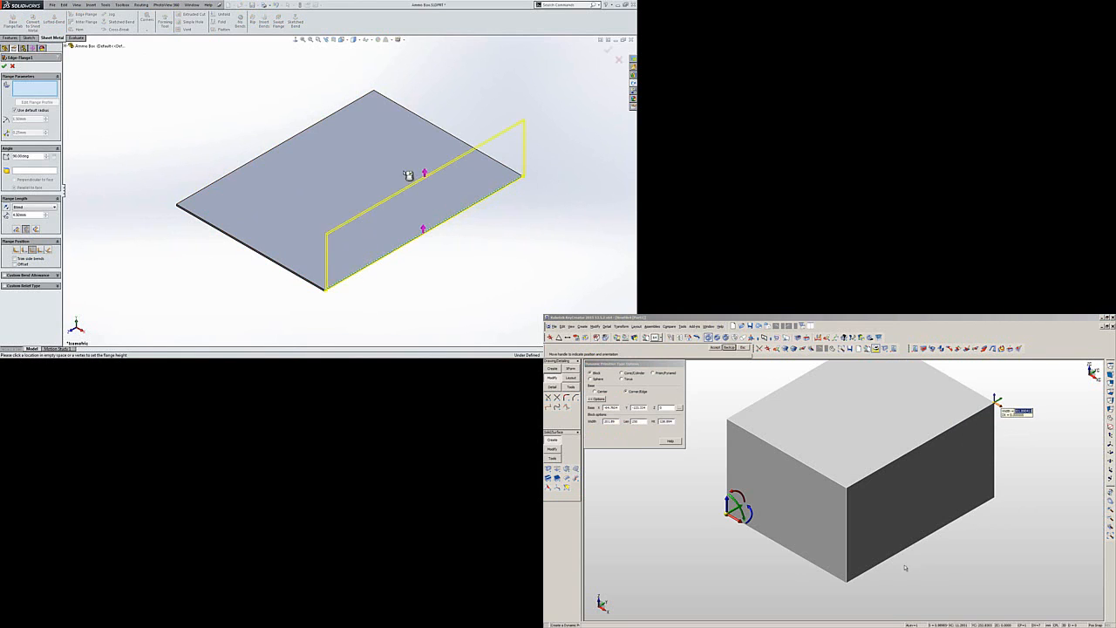
left_click(259, 162)
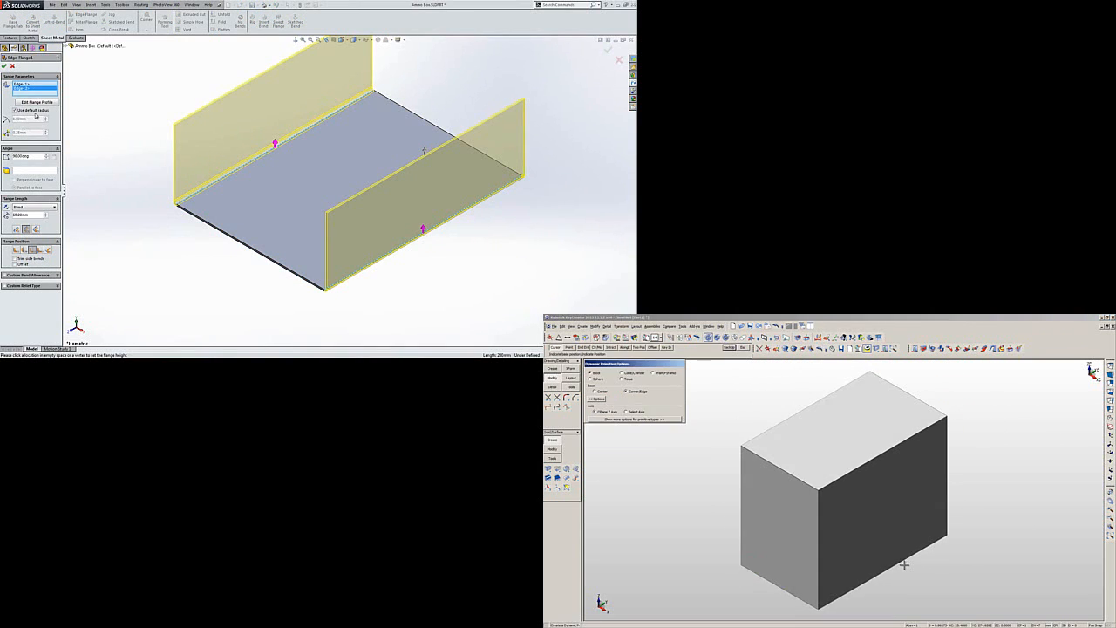
left_click(15, 110)
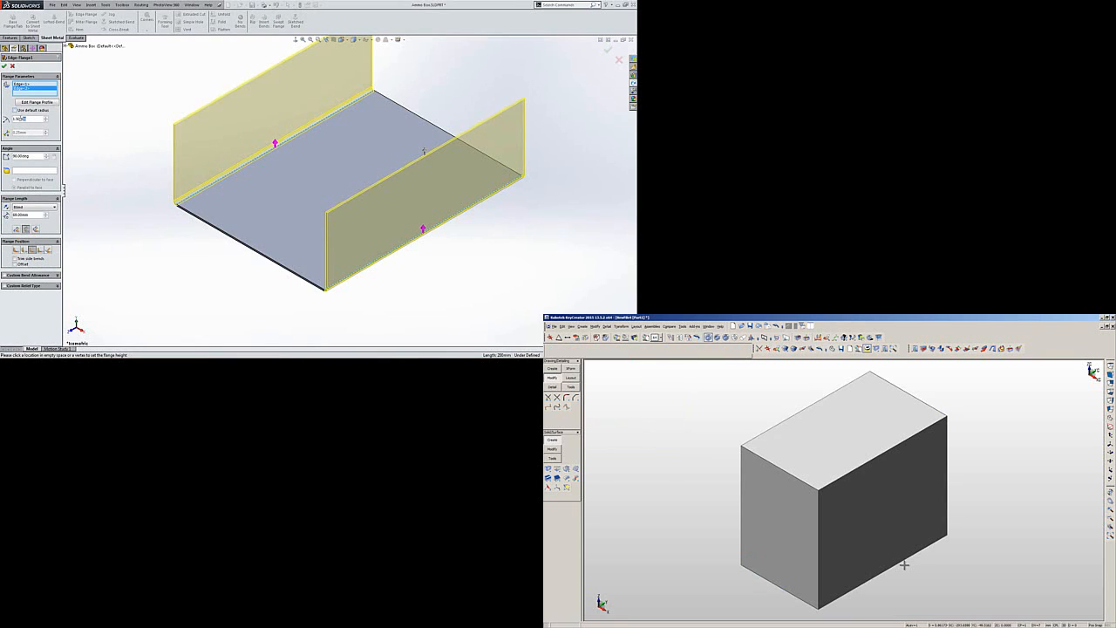
key("Return")
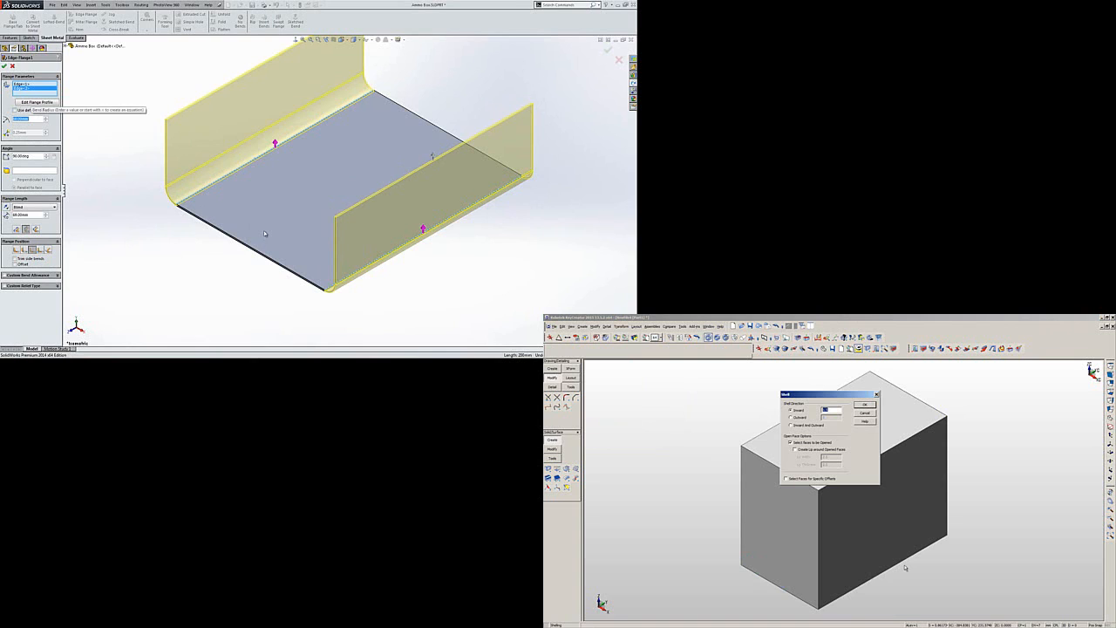
In KeyCreator, shell the block inward with its top and far end faces opened.
type("1.")
key("Return")
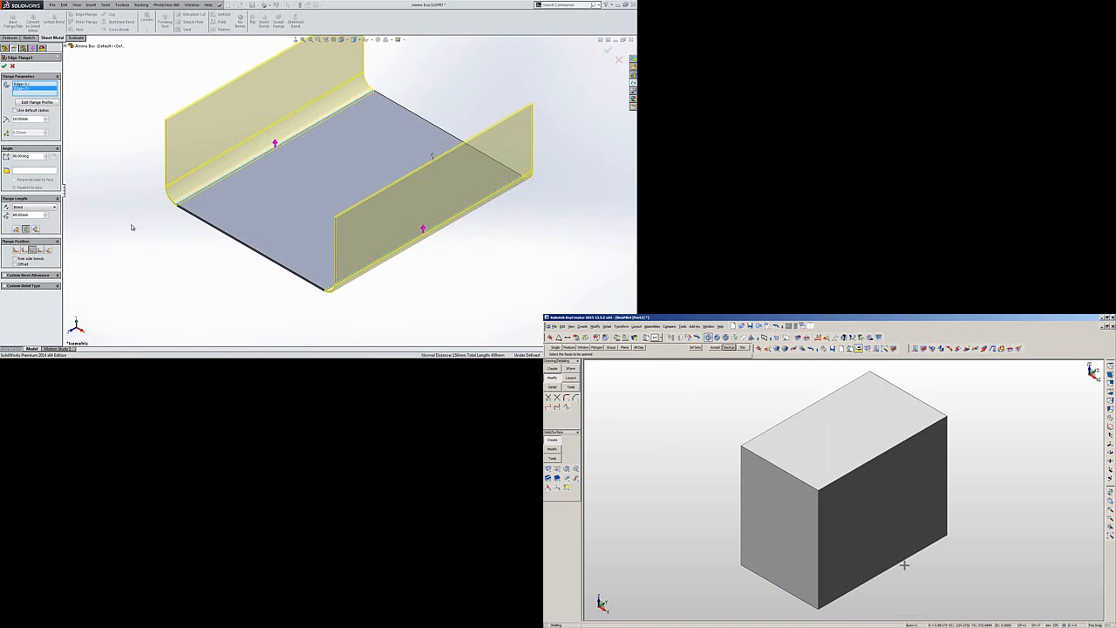
key("ctrl+1")
scroll(505, 242, "down", 3)
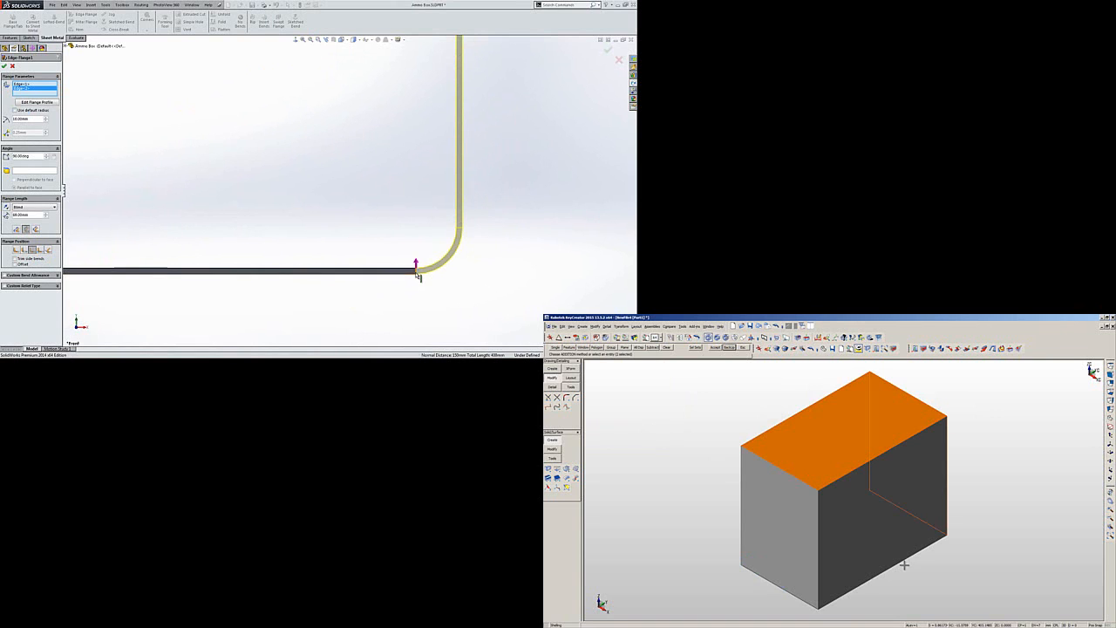
key("Return")
key("Escape")
middle_click_drag(904, 565, 905, 567)
Set the two edge flanges to Material Inside with a new length, accept them, and bend a bottom corner of the shelled box in KeyCreator.
left_click(16, 250)
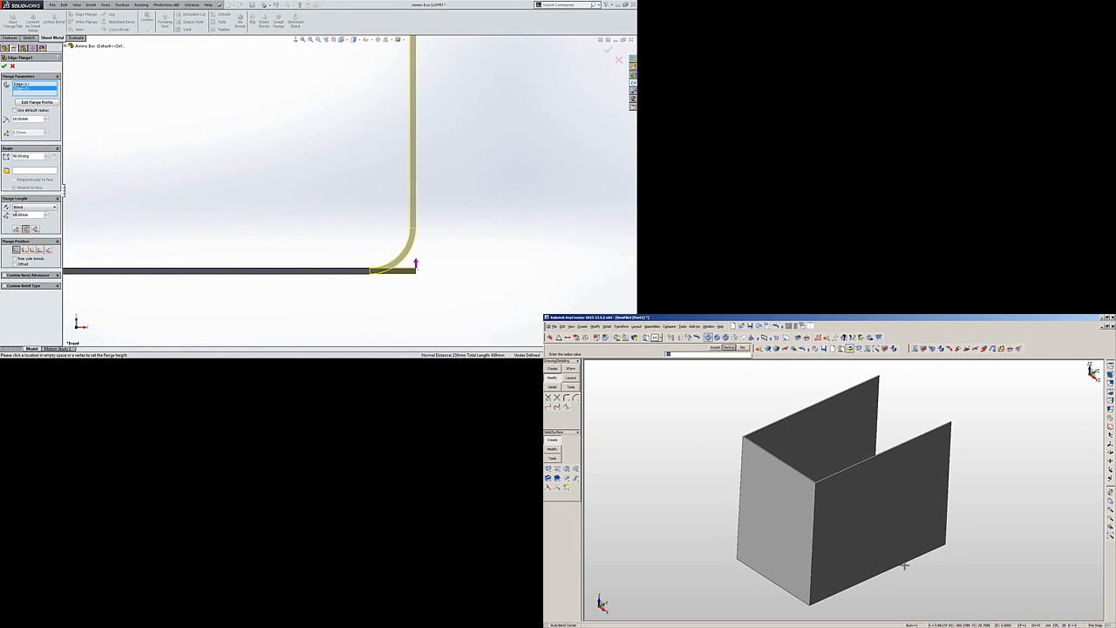
double_click(37, 215)
key("Return")
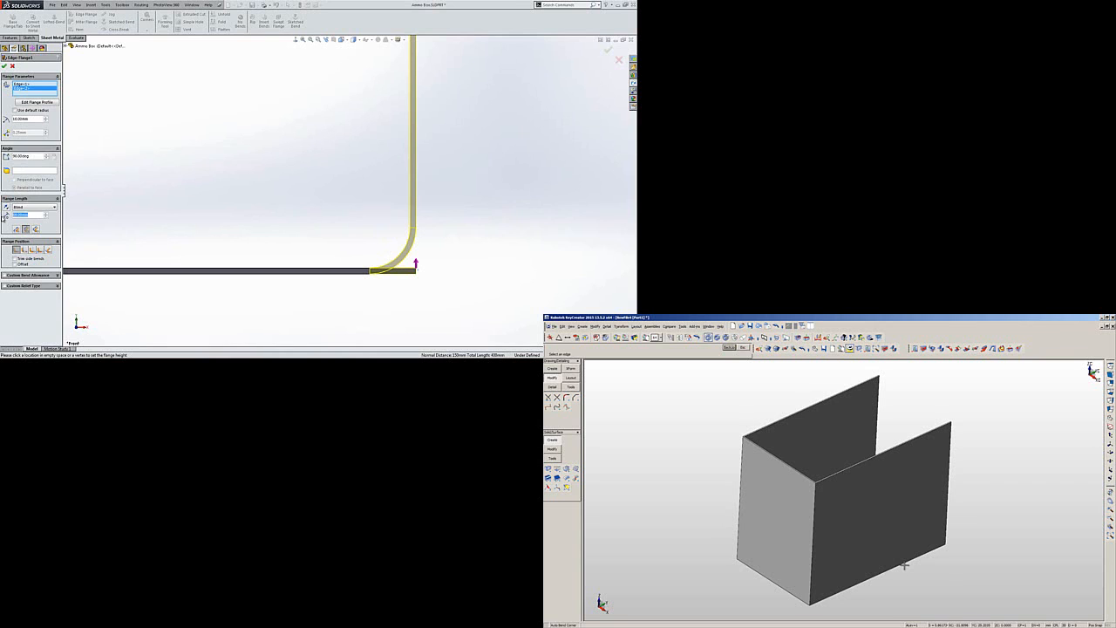
left_click(904, 565)
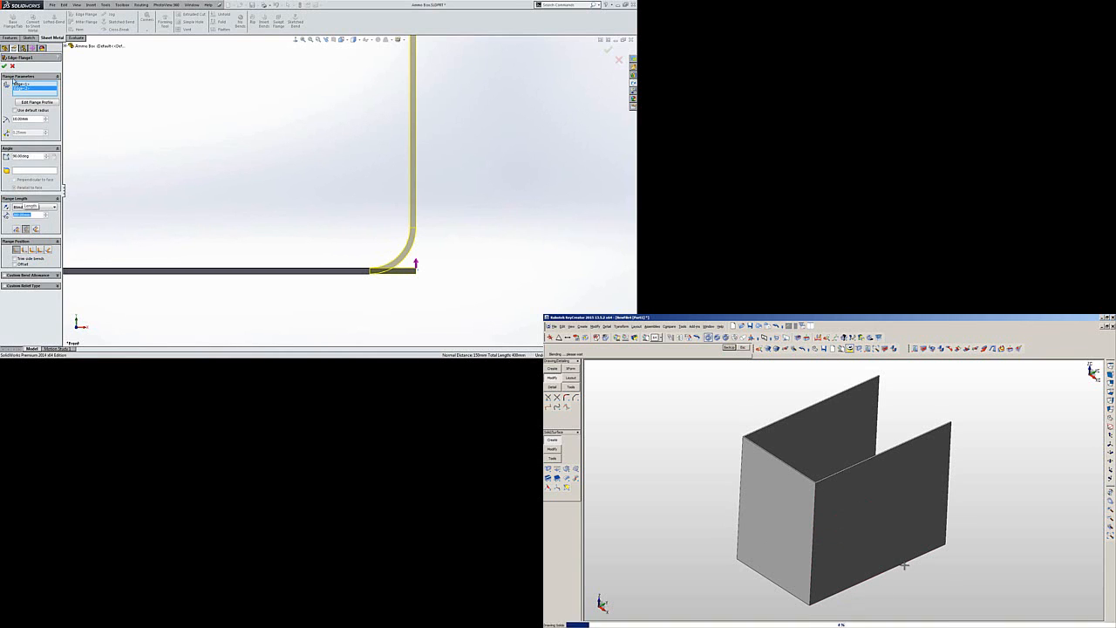
left_click(4, 67)
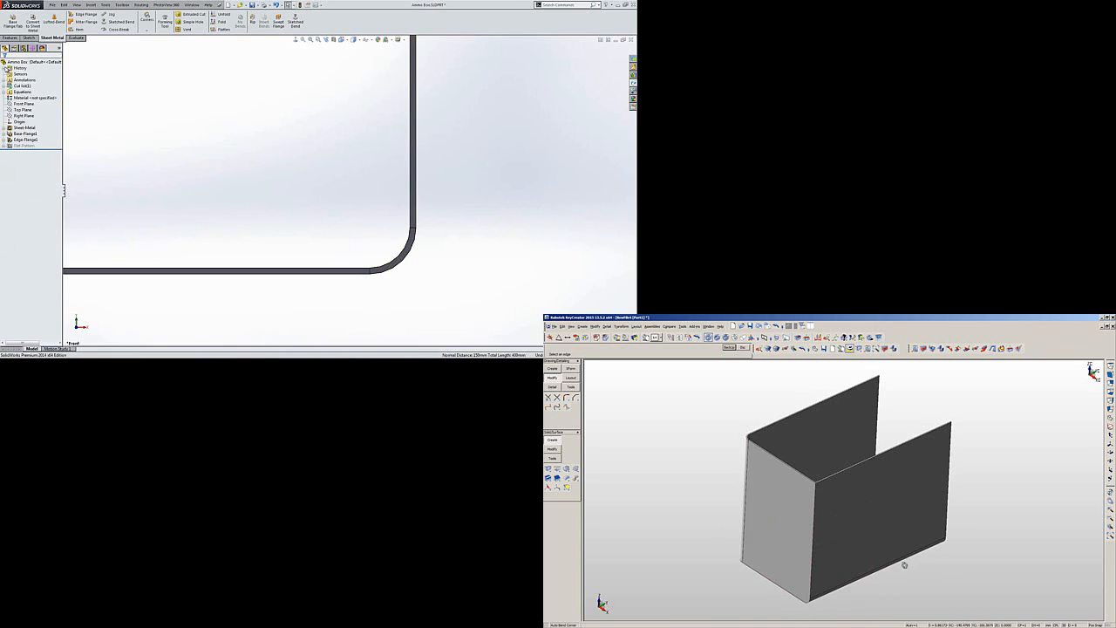
Bend the remaining vertical and bottom corner edges of the shelled box in KeyCreator.
middle_click_drag(904, 565, 904, 565)
key("f")
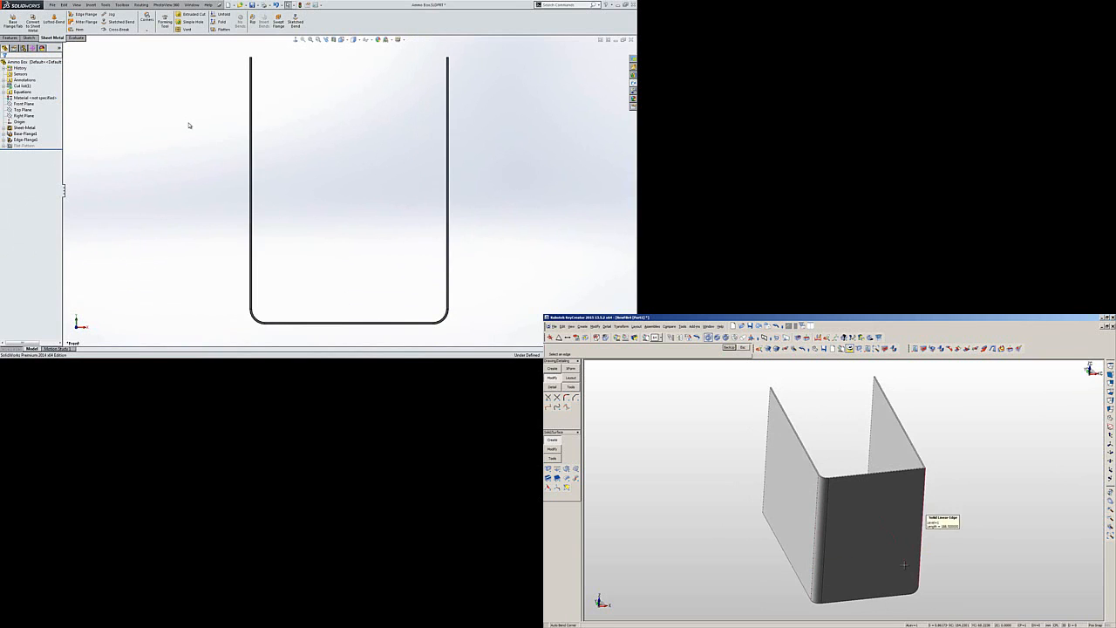
key("ctrl+7")
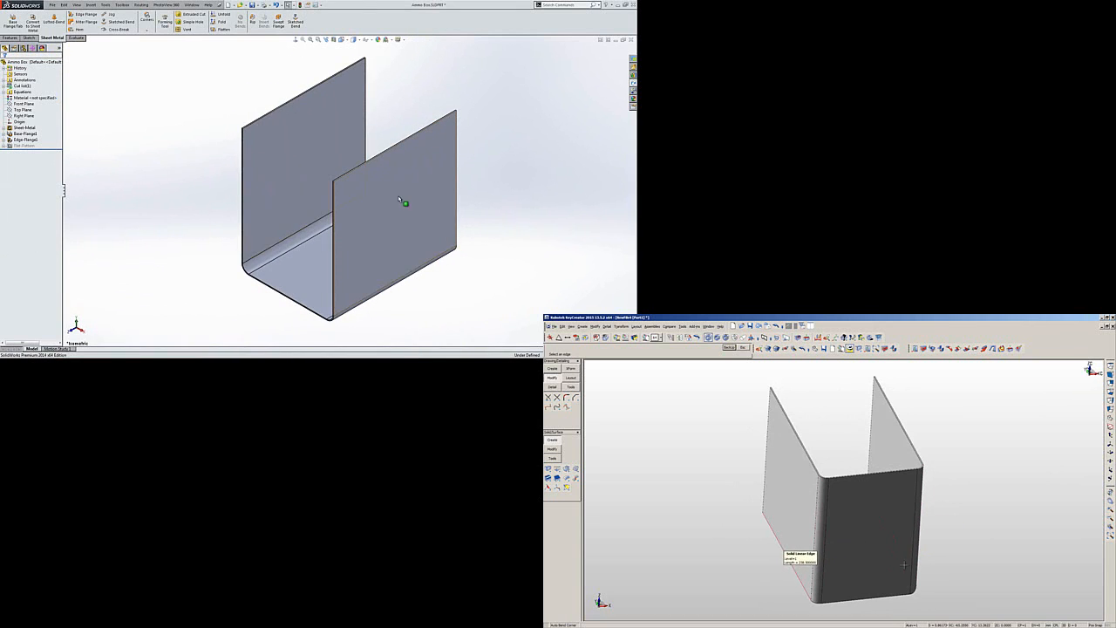
middle_click_drag(904, 565, 904, 565)
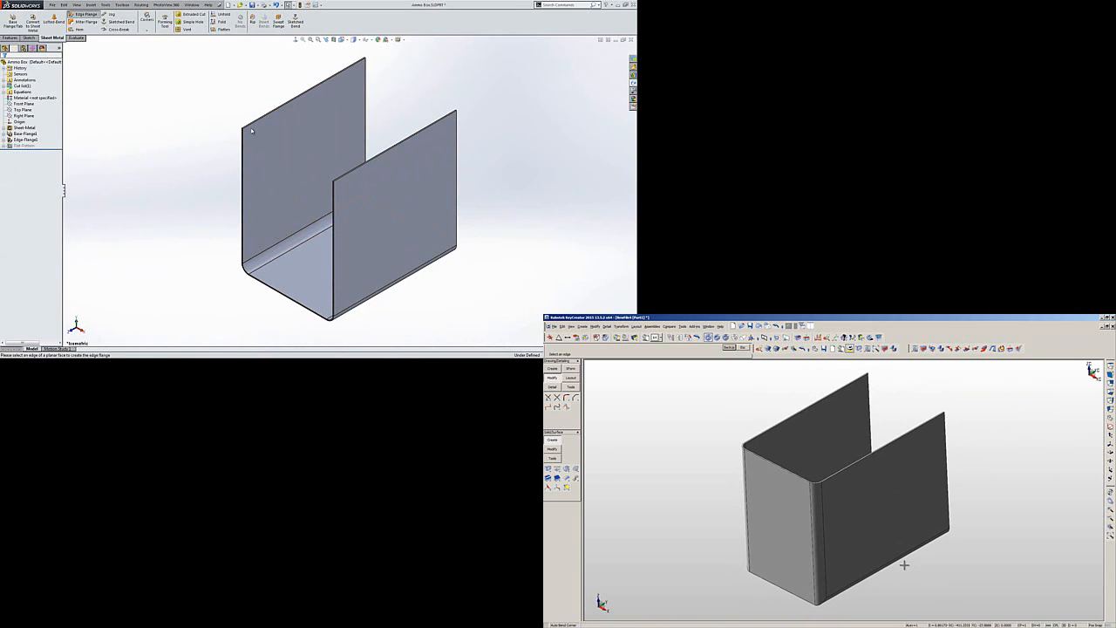
Start an edge flange on the near side wall's front vertical edge, and cut the KeyCreator box's corners away on both sides by side cut width.
scroll(360, 231, "down", 3)
left_click(304, 217)
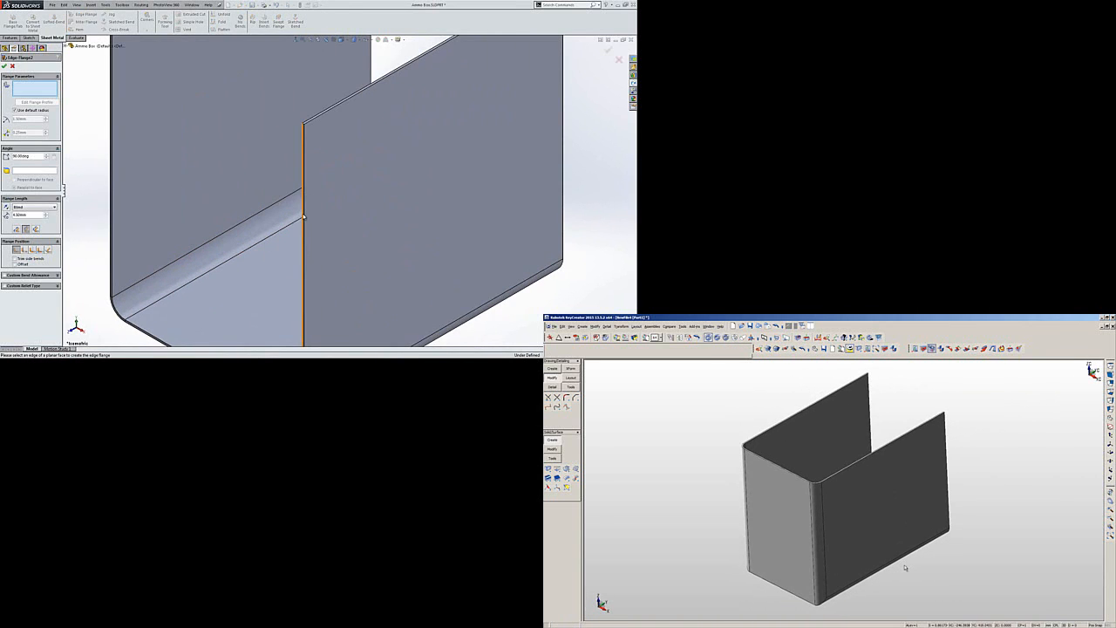
left_click(206, 186)
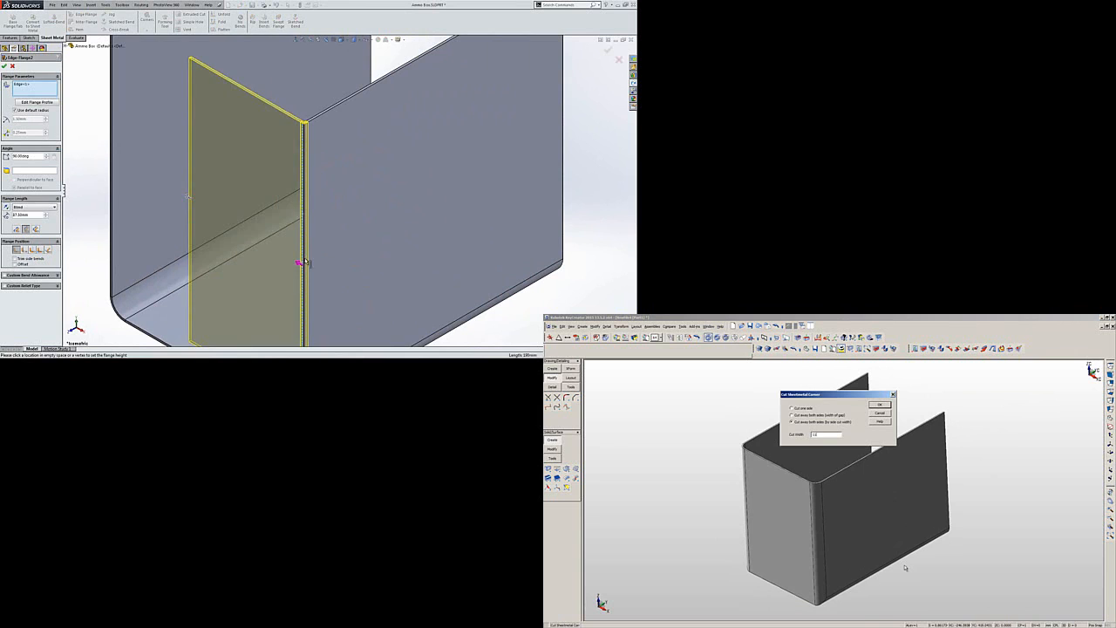
scroll(353, 190, "up", 4)
middle_click_drag(309, 239, 332, 184)
key("Return")
scroll(331, 183, "down", 1)
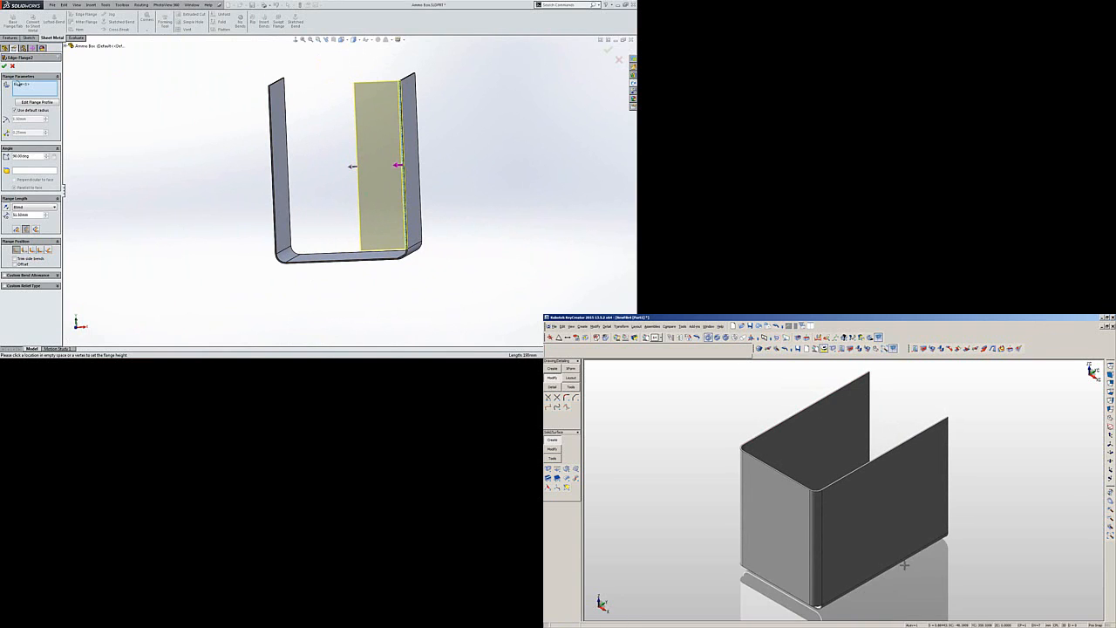
Edit the flange profile so its free vertical edge lies 5 mm past the Right Plane, reversing the dimension's direction, and return to the flange settings.
left_click(47, 103)
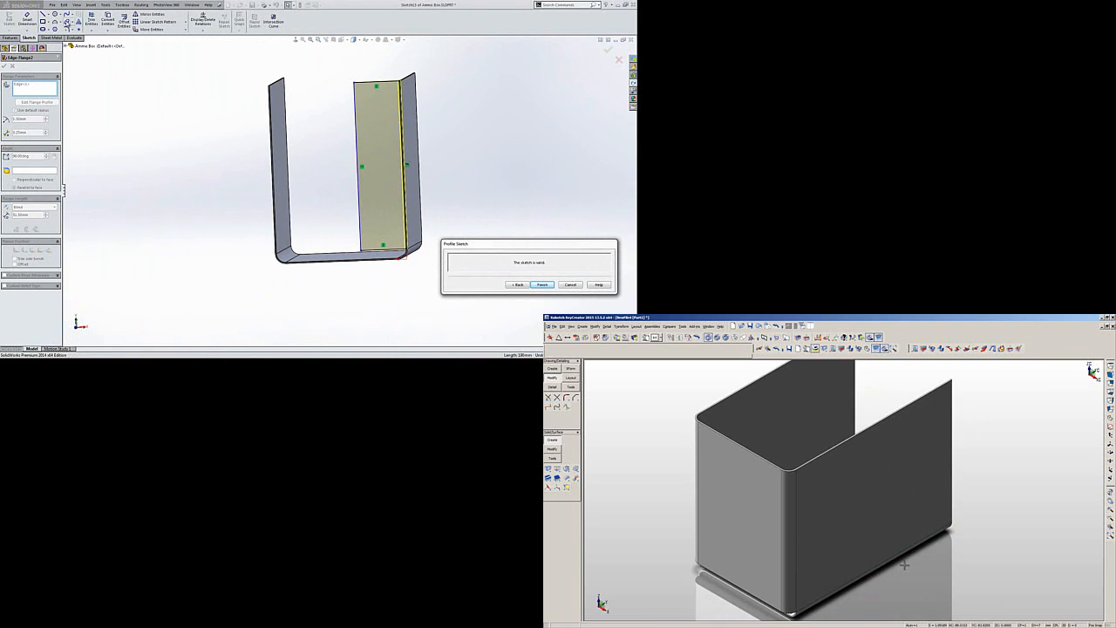
left_click(359, 178)
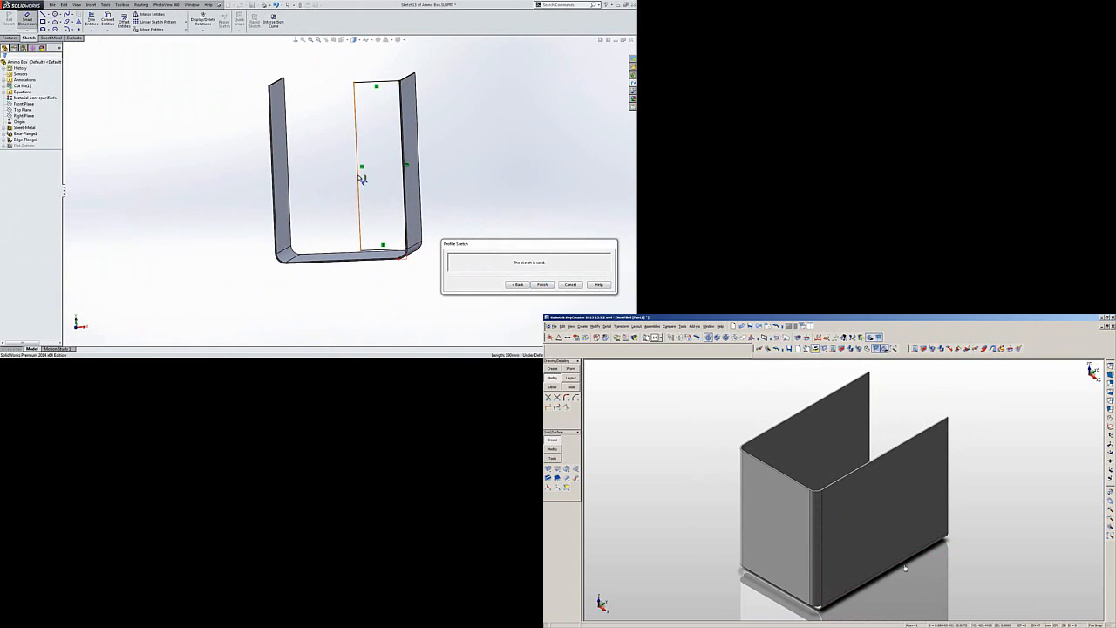
left_click(4, 66)
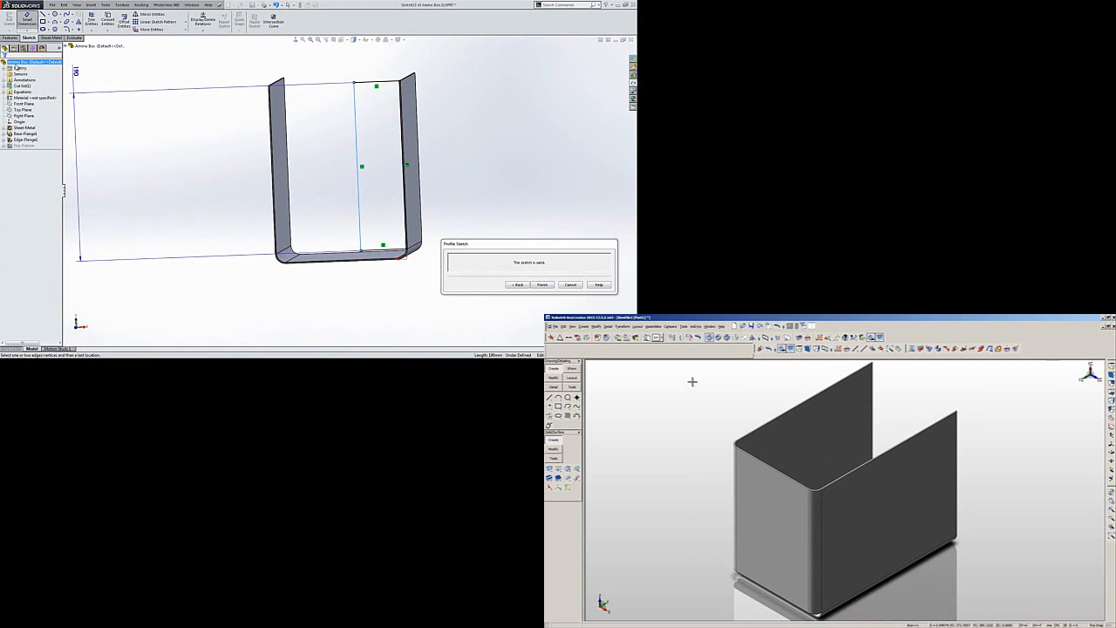
left_click(29, 115)
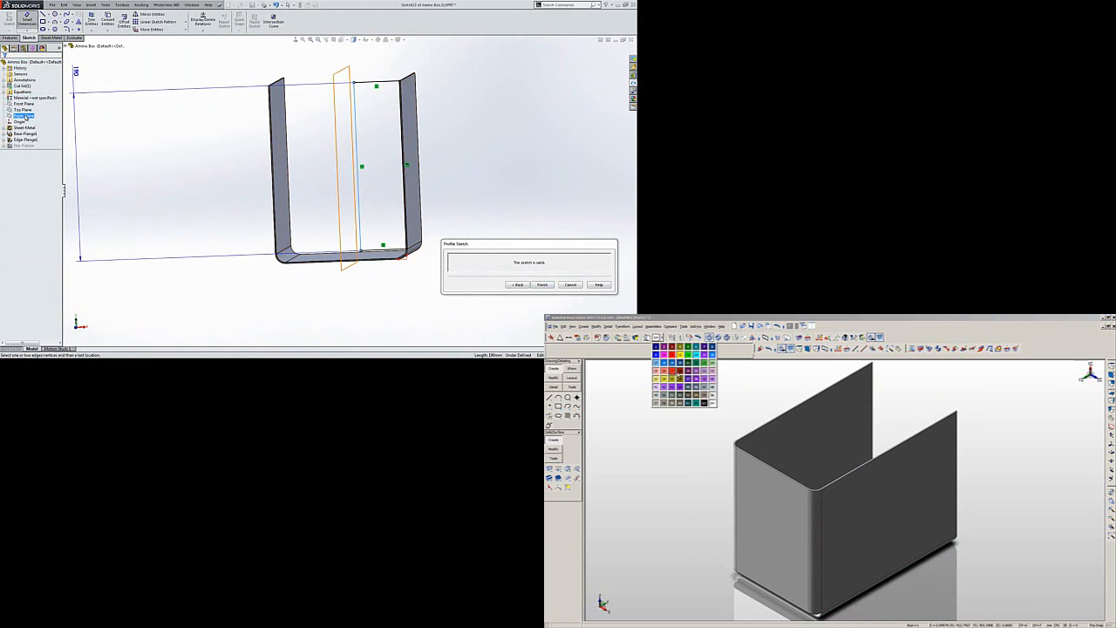
left_click(319, 68)
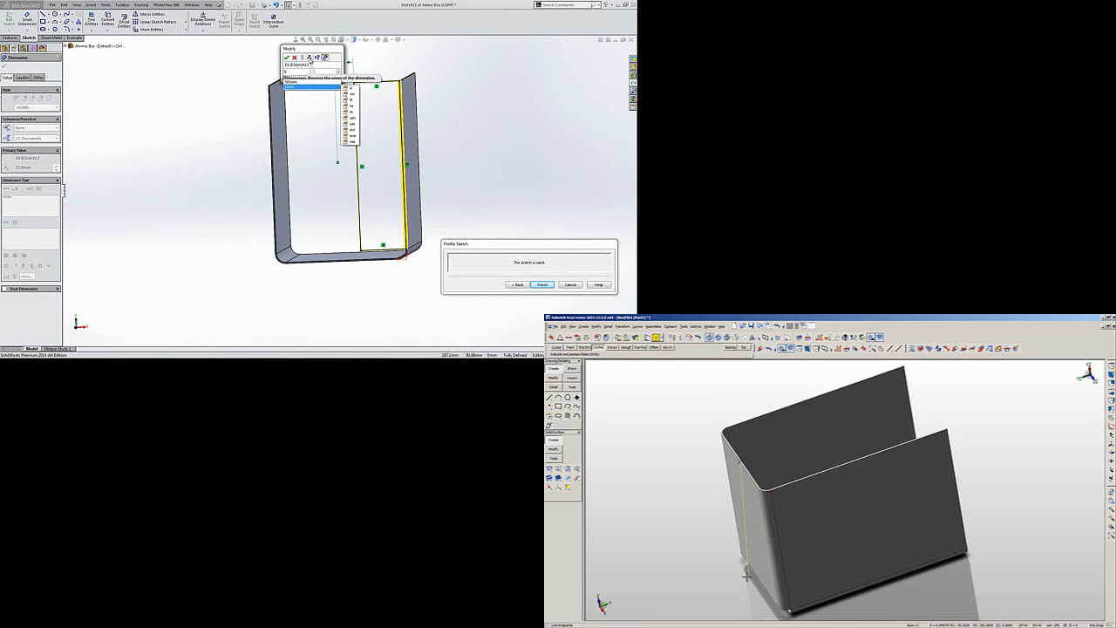
left_click(310, 60)
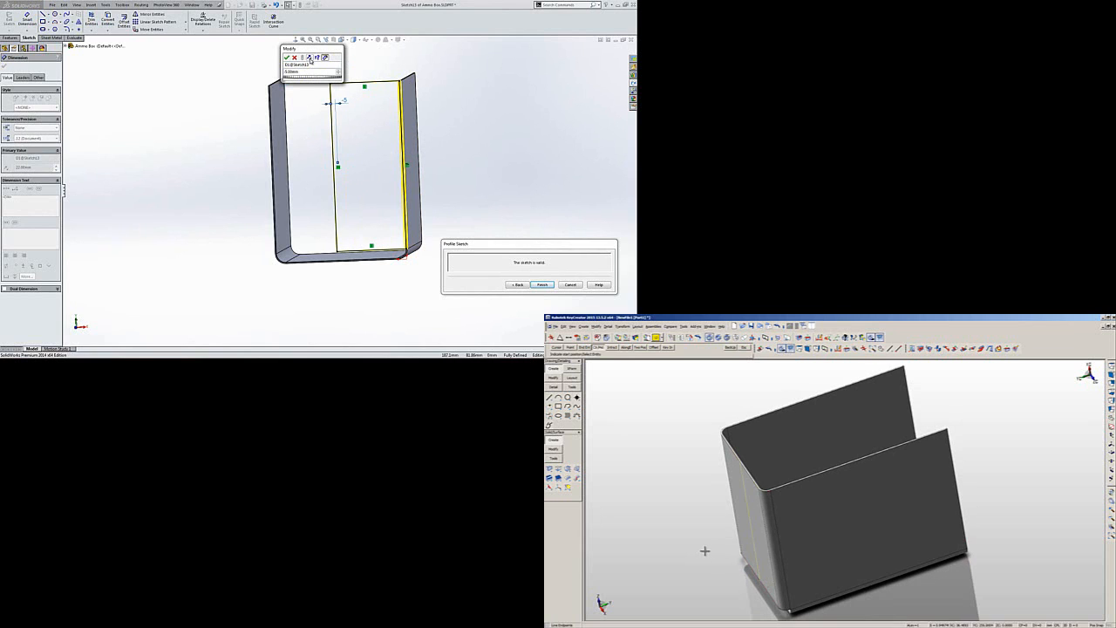
left_click(286, 57)
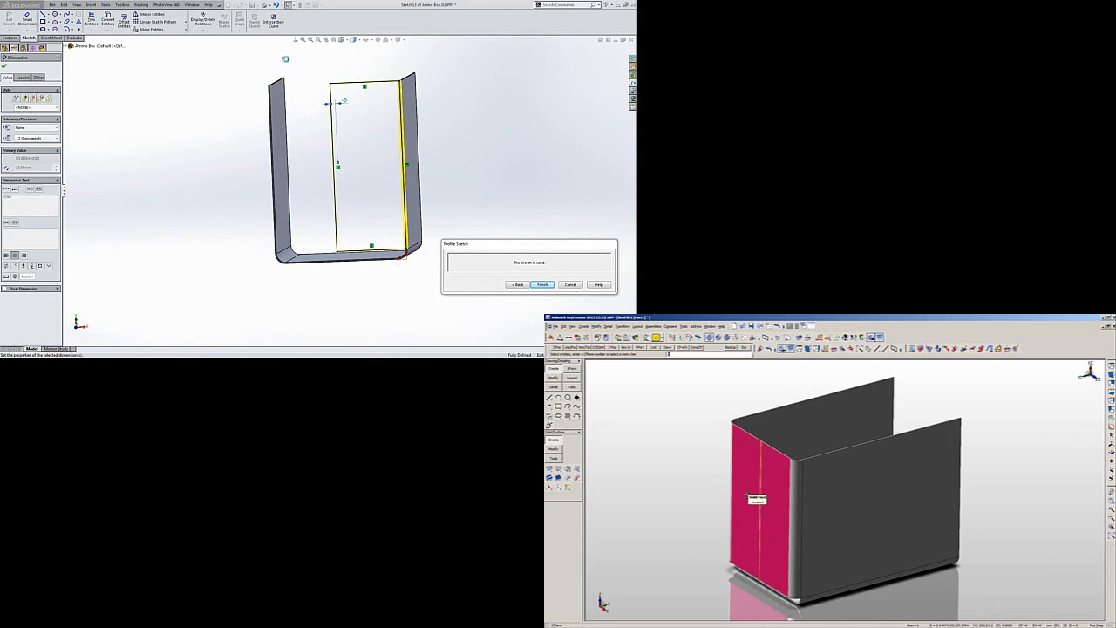
left_click(519, 285)
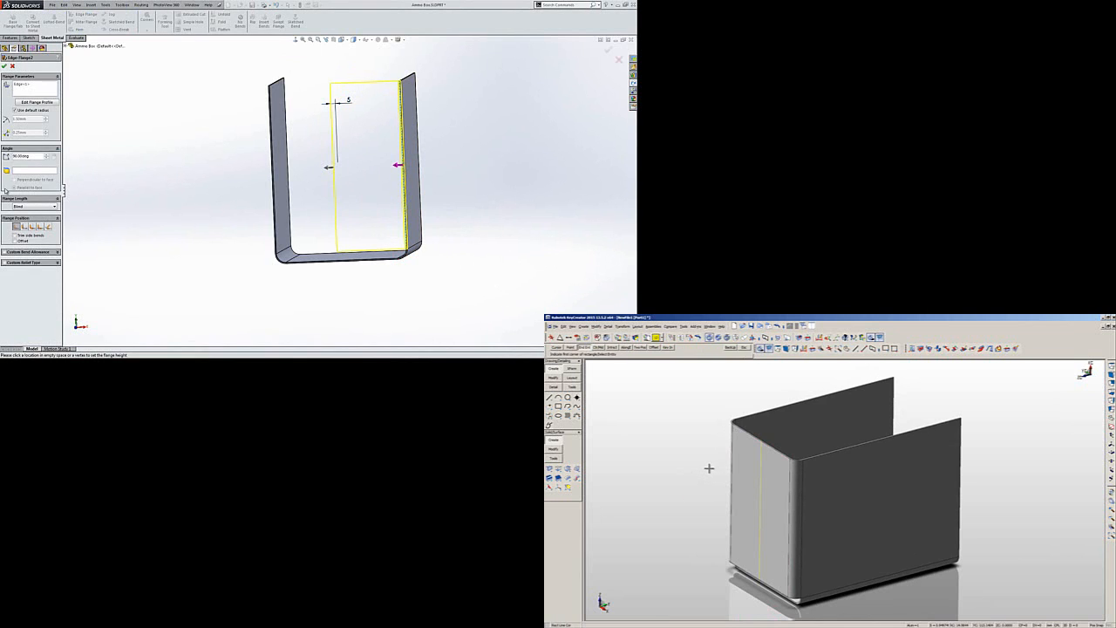
In KeyCreator, draw a narrow vertical rectangle on the end face beside its centre line and cut it forward and back with Through All.
left_click(740, 430)
key("Escape")
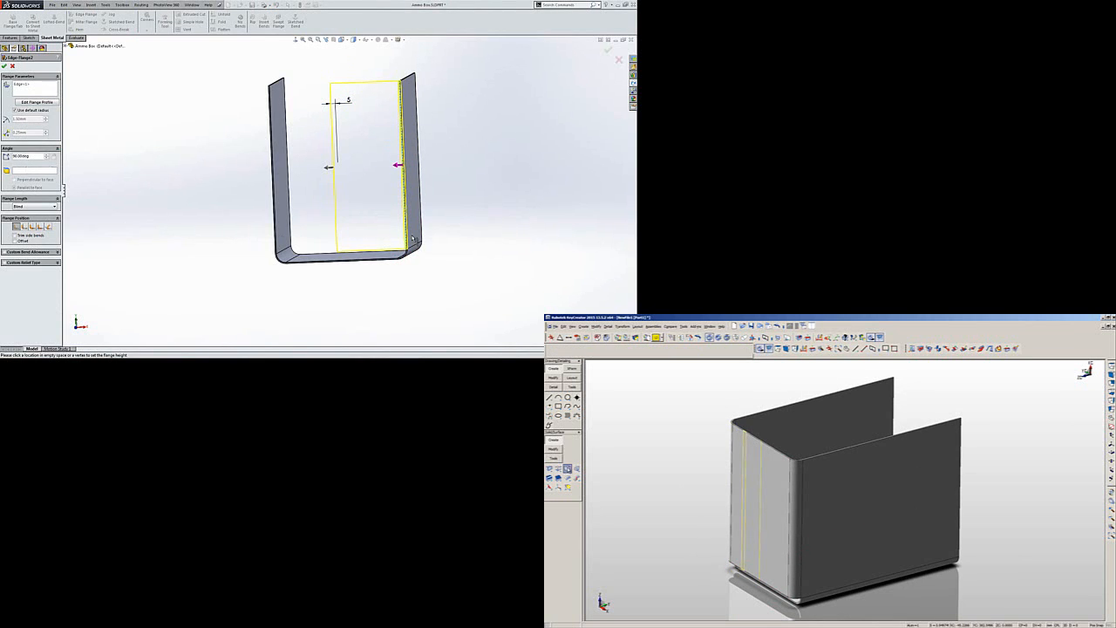
left_click(568, 468)
left_click(581, 472)
key("ctrl+2")
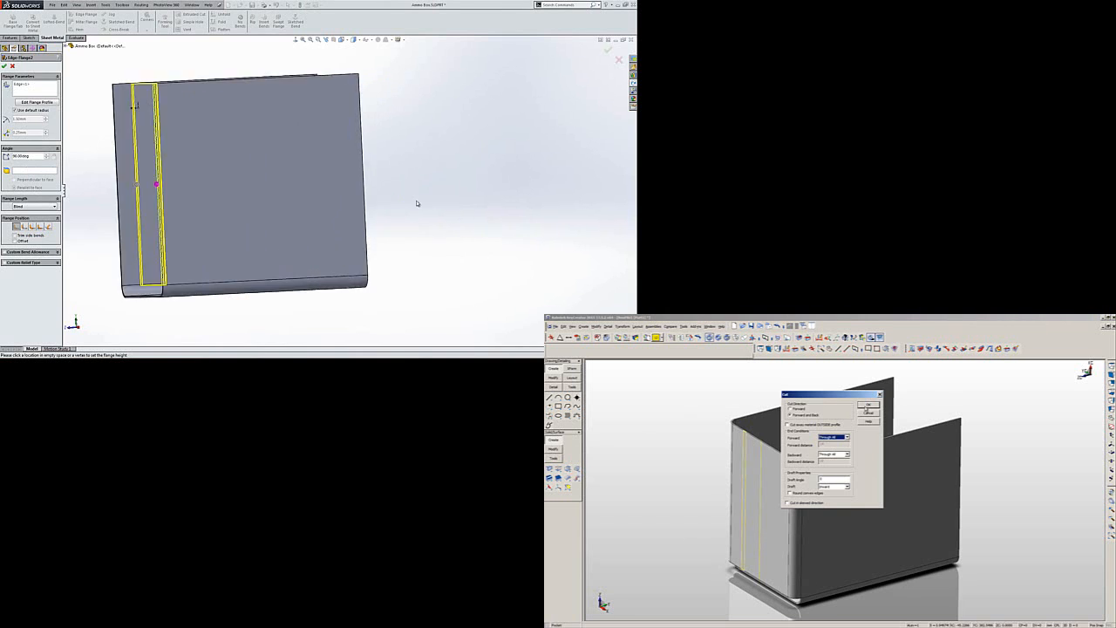
left_click(868, 406)
left_click(849, 439)
left_click(742, 487)
key("ctrl+3")
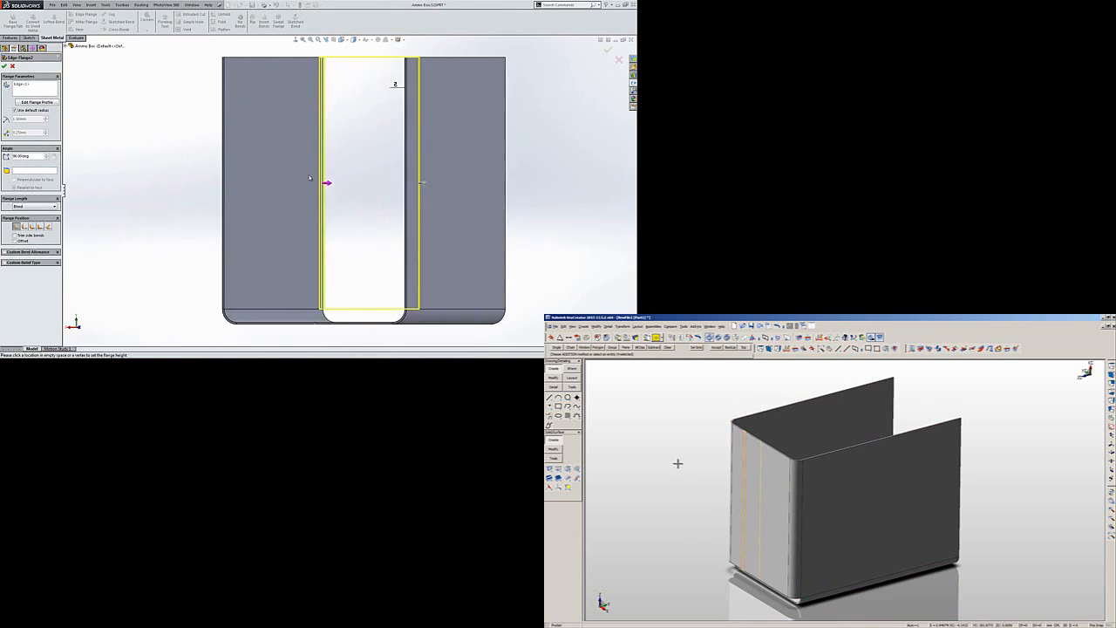
middle_click(677, 463)
Set the end edge flange's position to Bend Outside and accept the flange in SolidWorks.
scroll(517, 212, "down", 1)
middle_click_drag(461, 324, 430, 287, "ctrl")
scroll(430, 287, "down", 5)
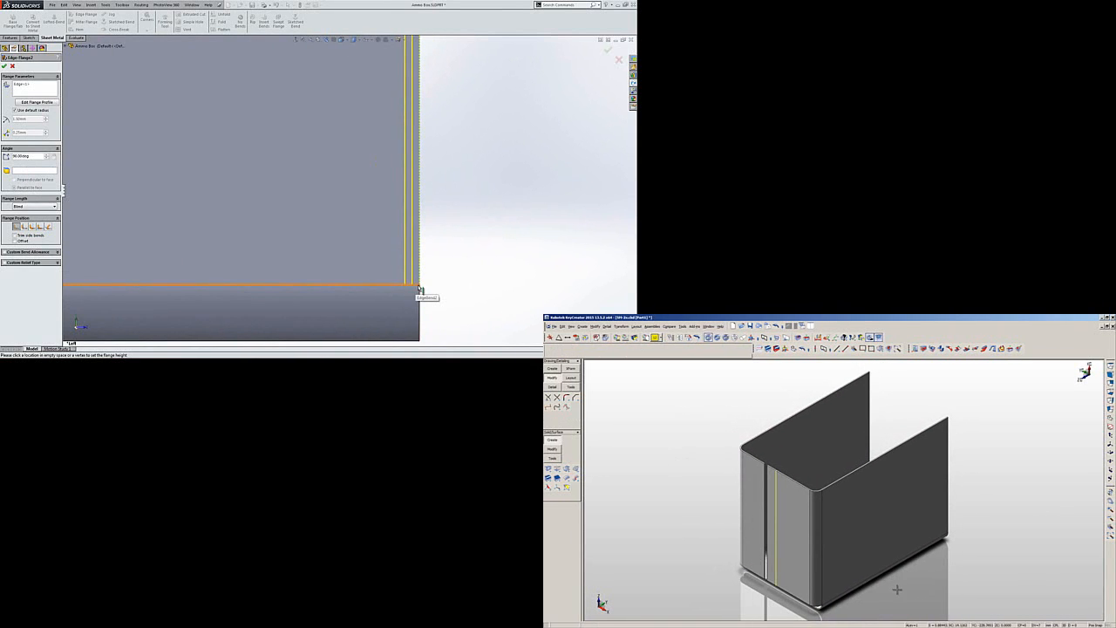
middle_click_drag(898, 589, 787, 544)
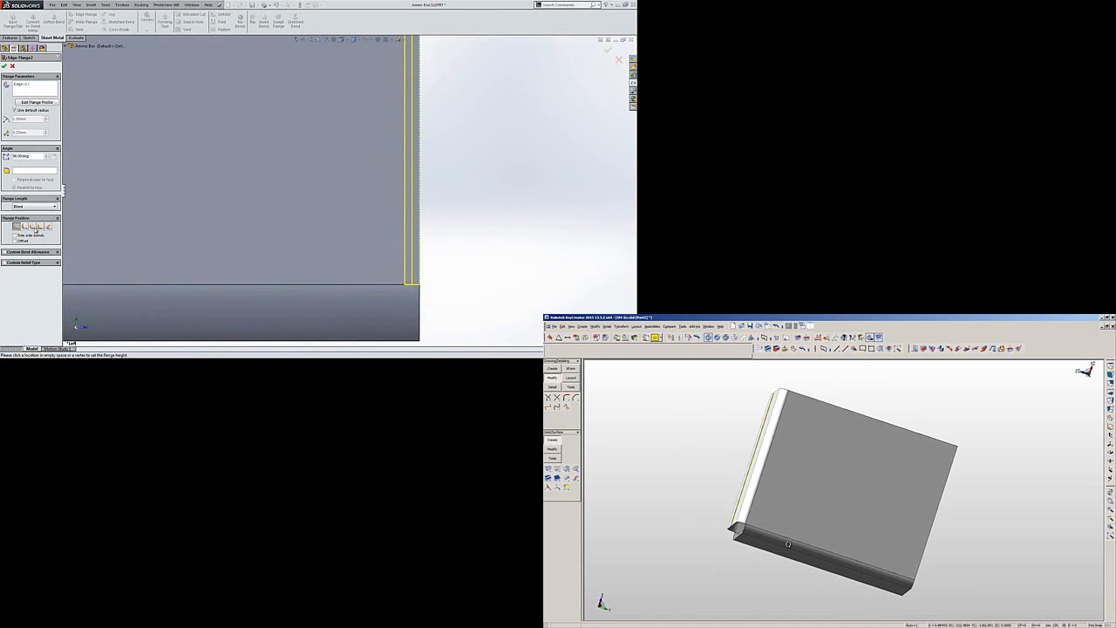
left_click(31, 226)
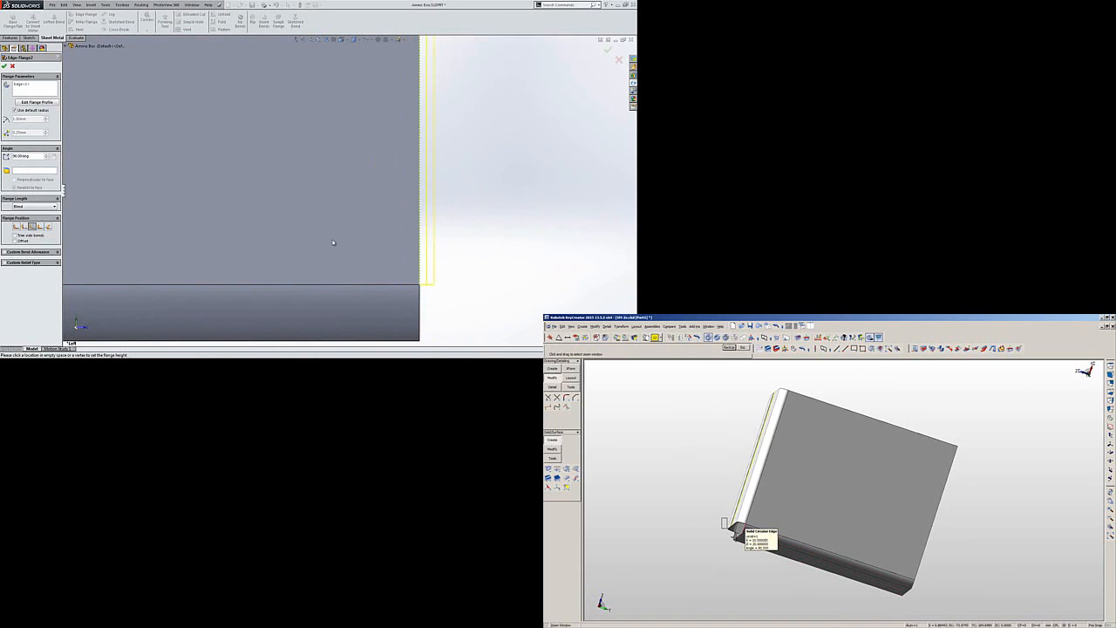
scroll(333, 243, "up", 3)
left_click_drag(727, 528, 757, 544)
key("ctrl+7")
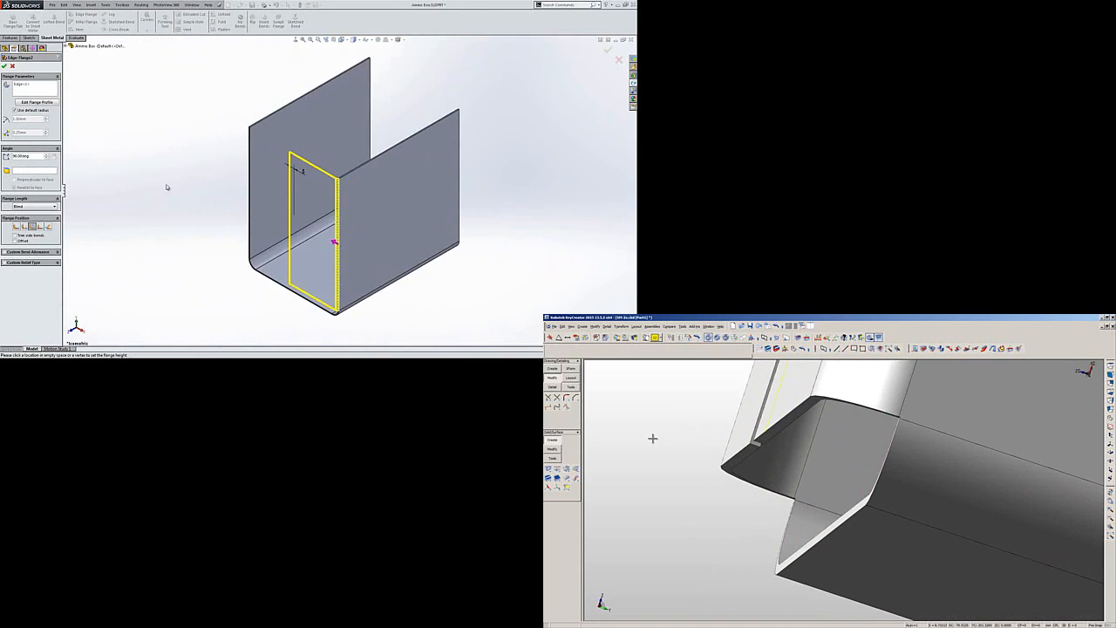
left_click(805, 338)
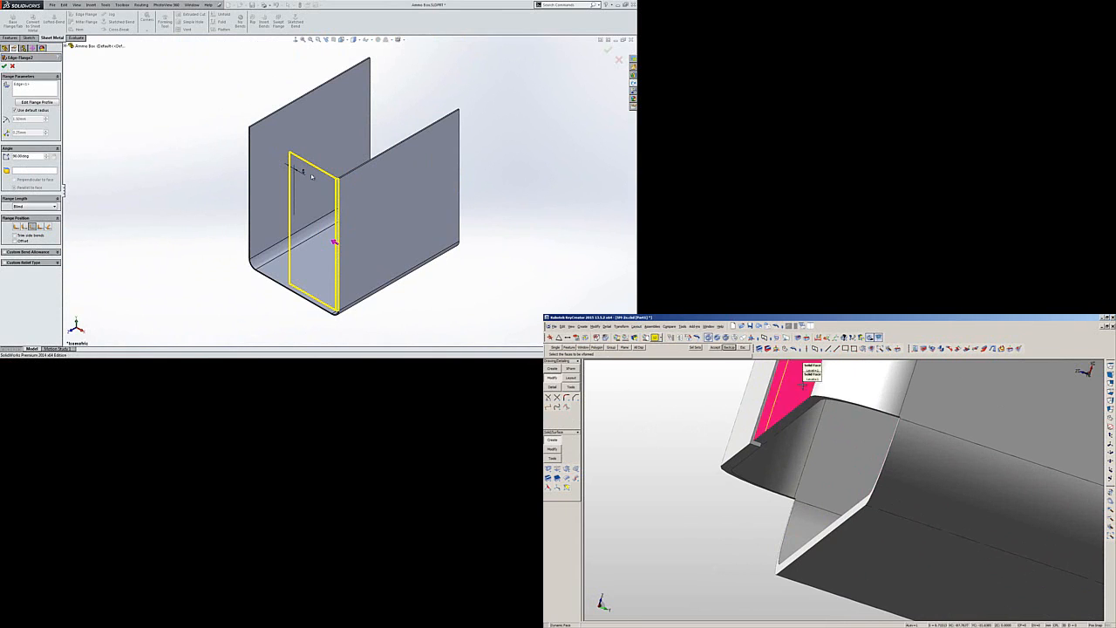
left_click(5, 67)
In KeyCreator, select the front flange's lower end faces for Dynamic Face editing and begin repositioning the move handle.
left_click(794, 412)
left_click(740, 450)
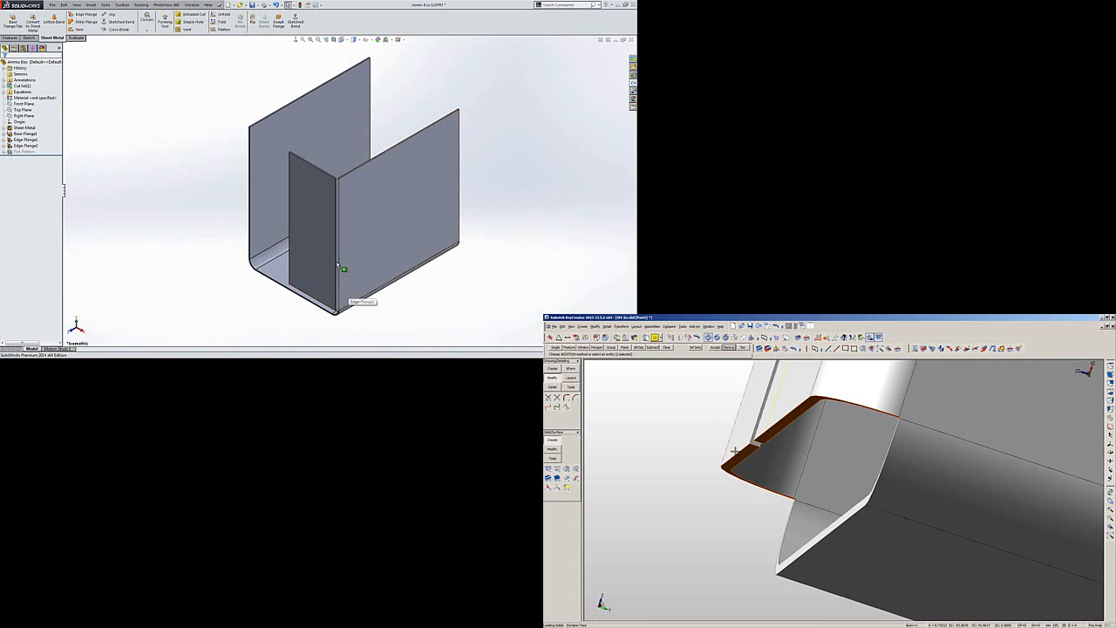
middle_click(743, 449)
right_click(796, 414)
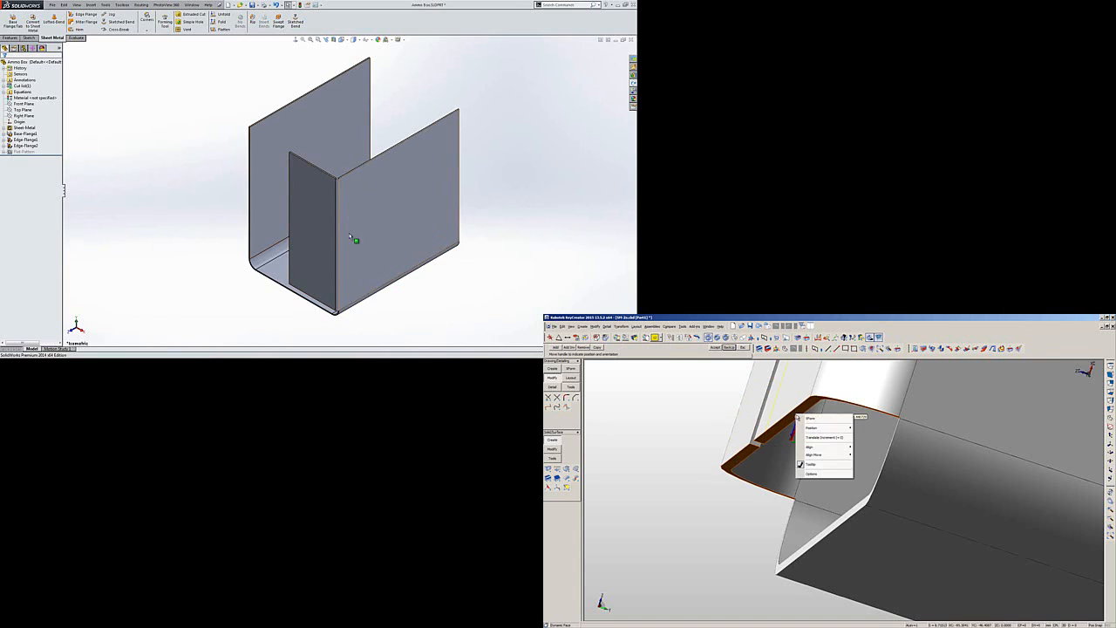
mouse_move(813, 426)
left_click(876, 427)
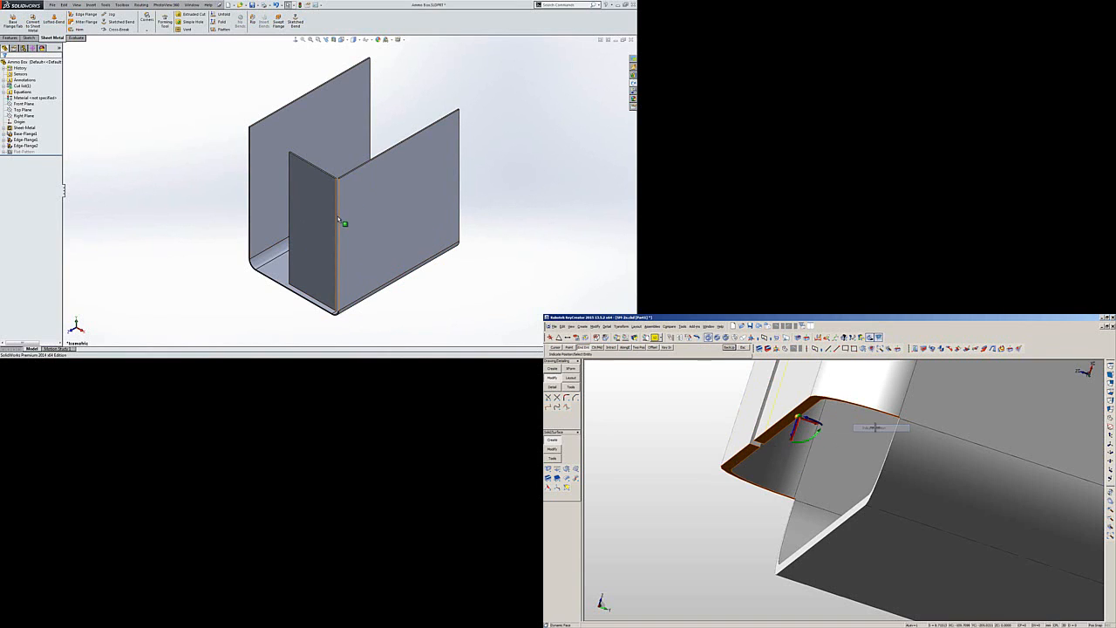
Give the SolidWorks end flange a larger custom bend radius instead of the default, and place KeyCreator's handle at the end of the corner bend.
right_click(19, 145)
left_click(30, 126)
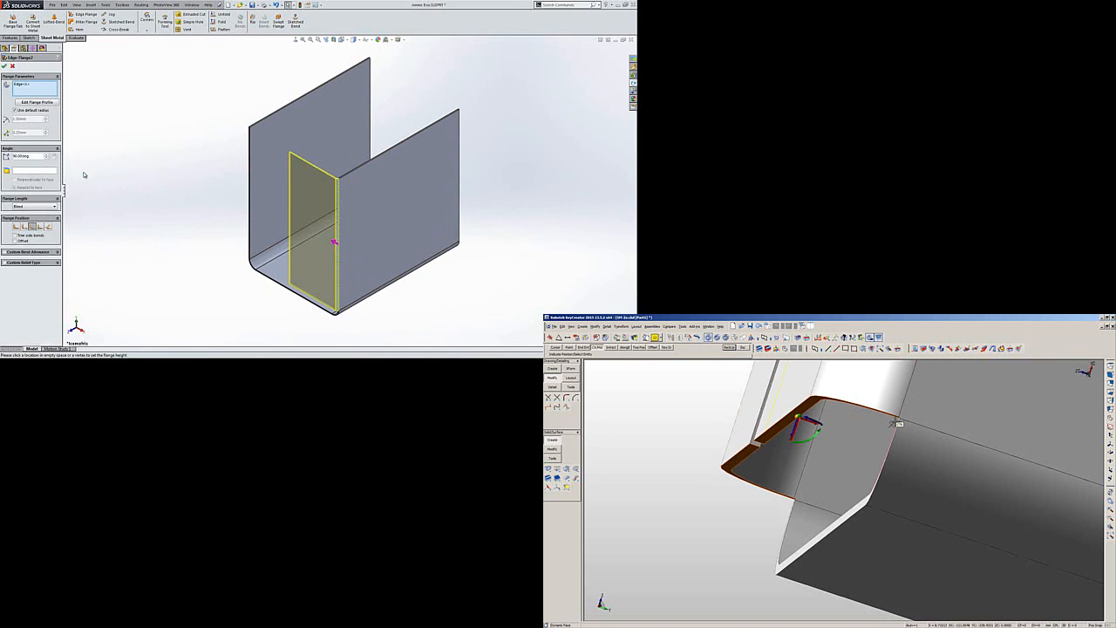
left_click_drag(901, 421, 912, 427)
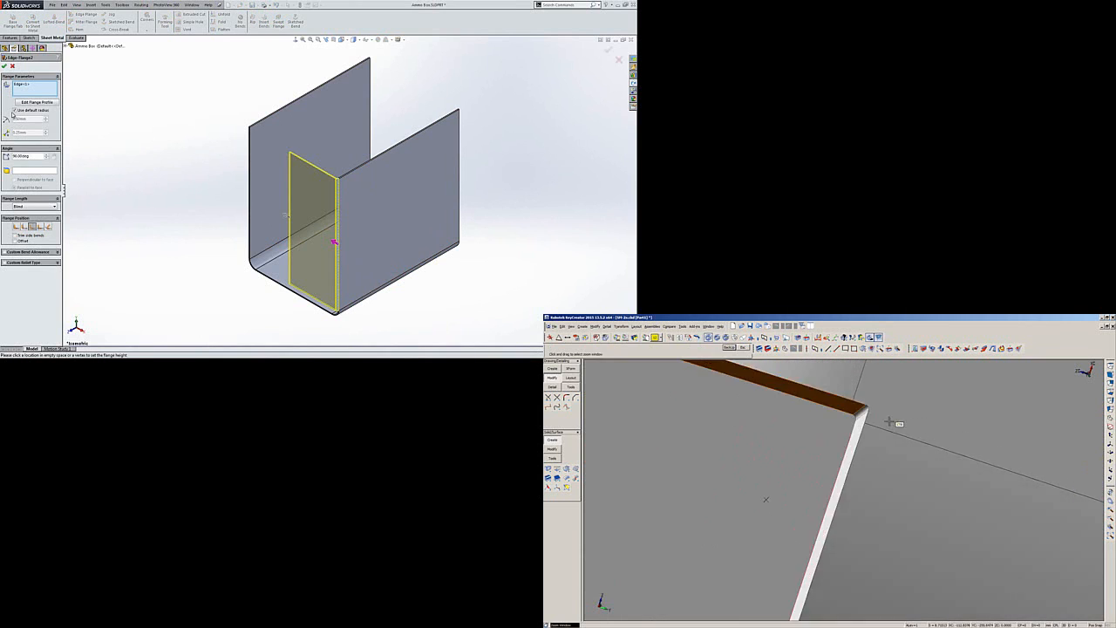
left_click(15, 111)
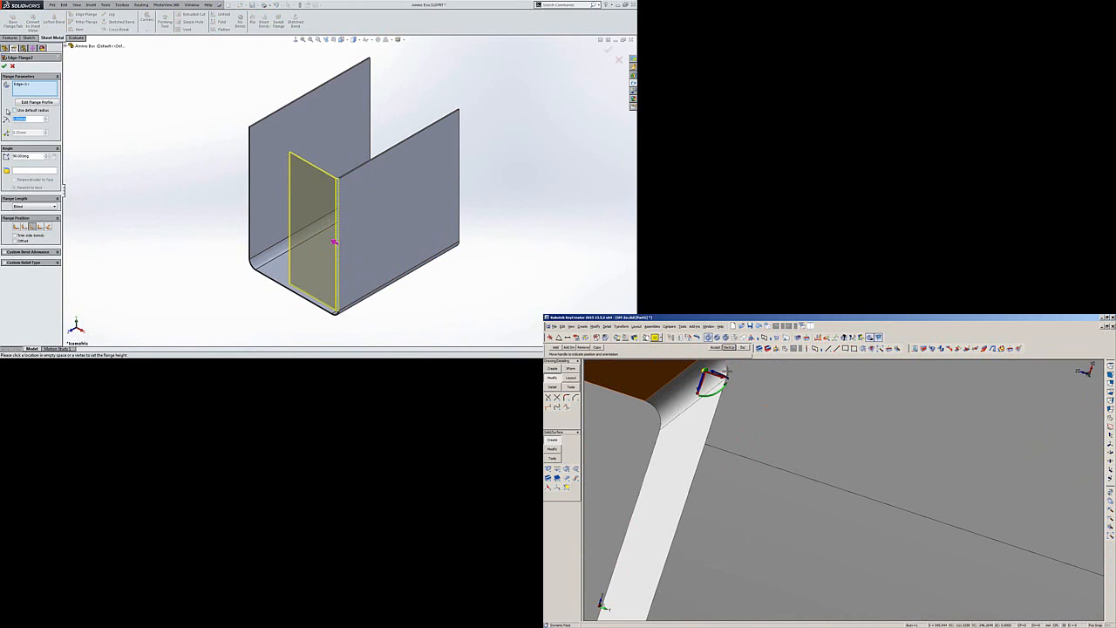
left_click(728, 370)
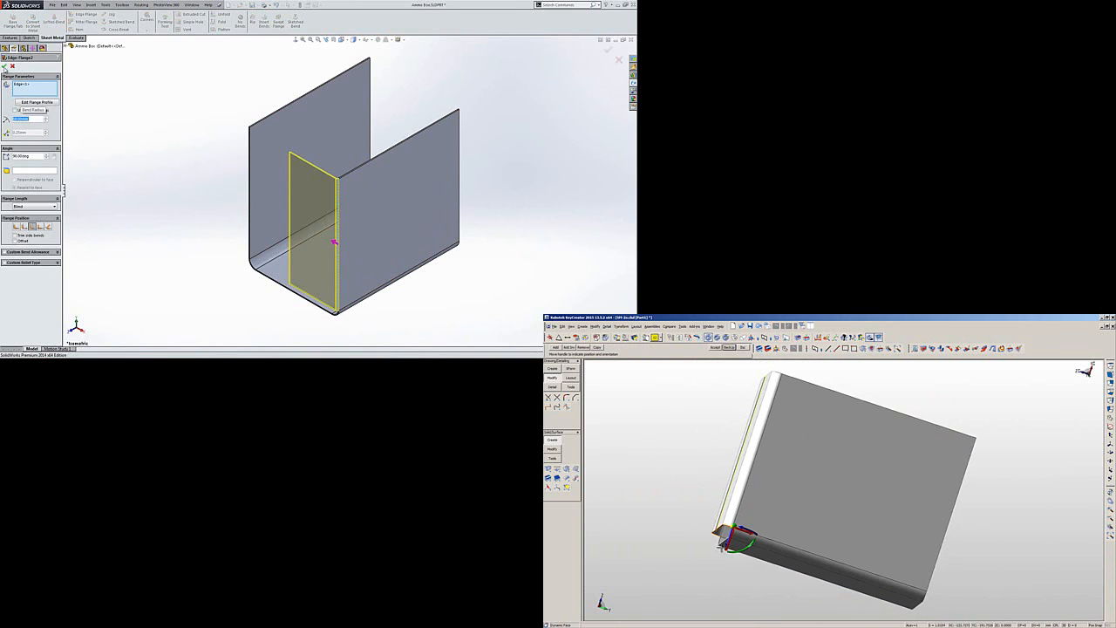
left_click(4, 66)
Add the floor's end faces to the KeyCreator selection and rotate the faces about the handle to close the gap at the lower corner.
scroll(722, 540, "up", 3)
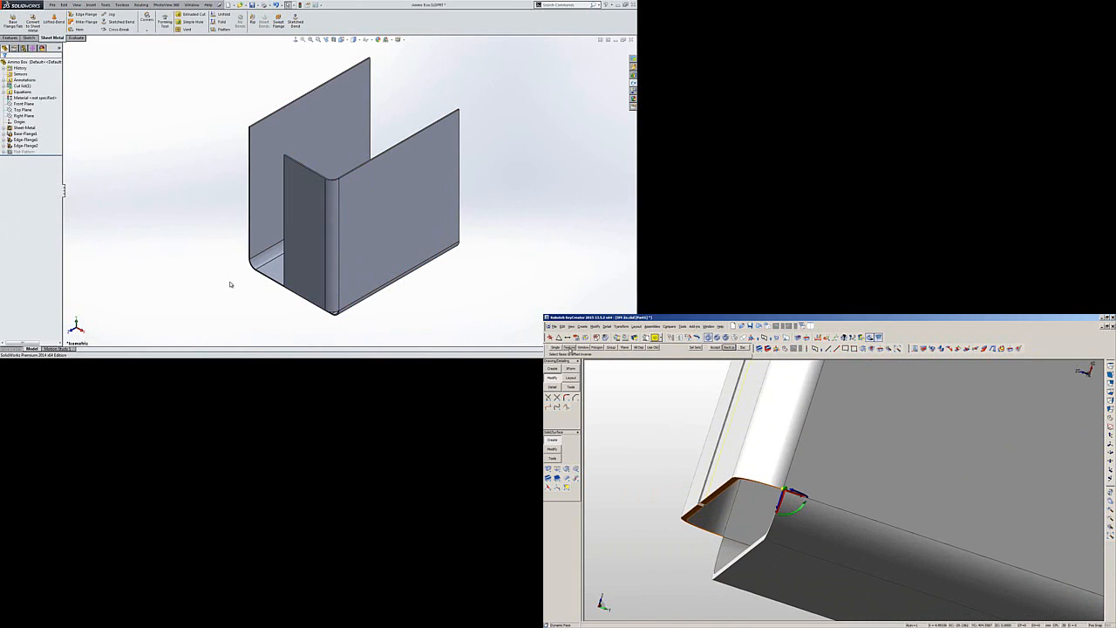
left_click(742, 554)
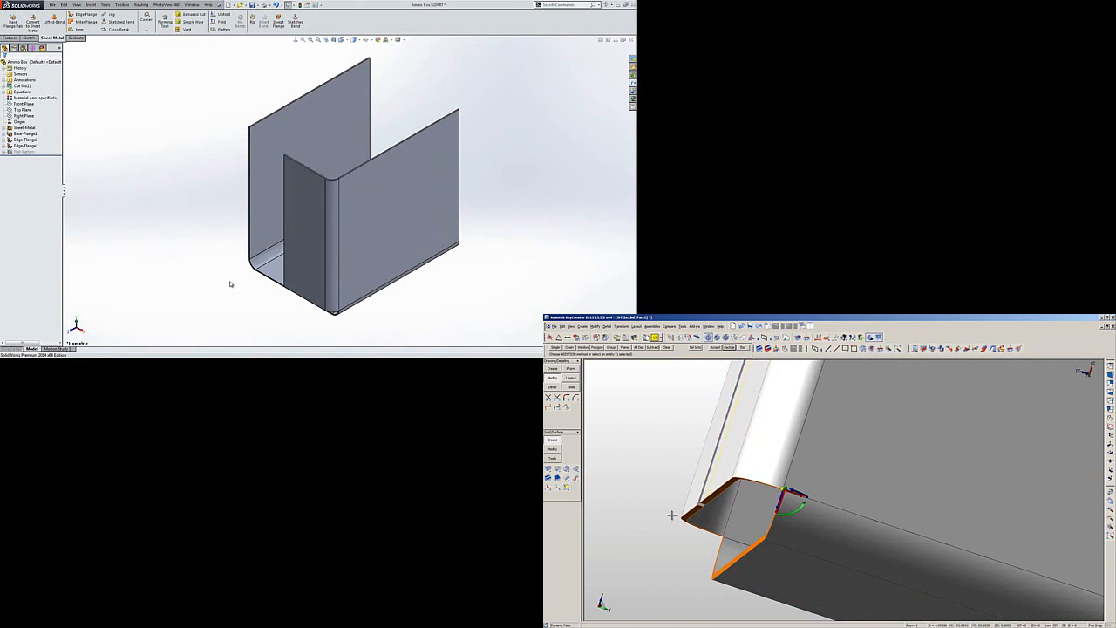
middle_click(671, 515)
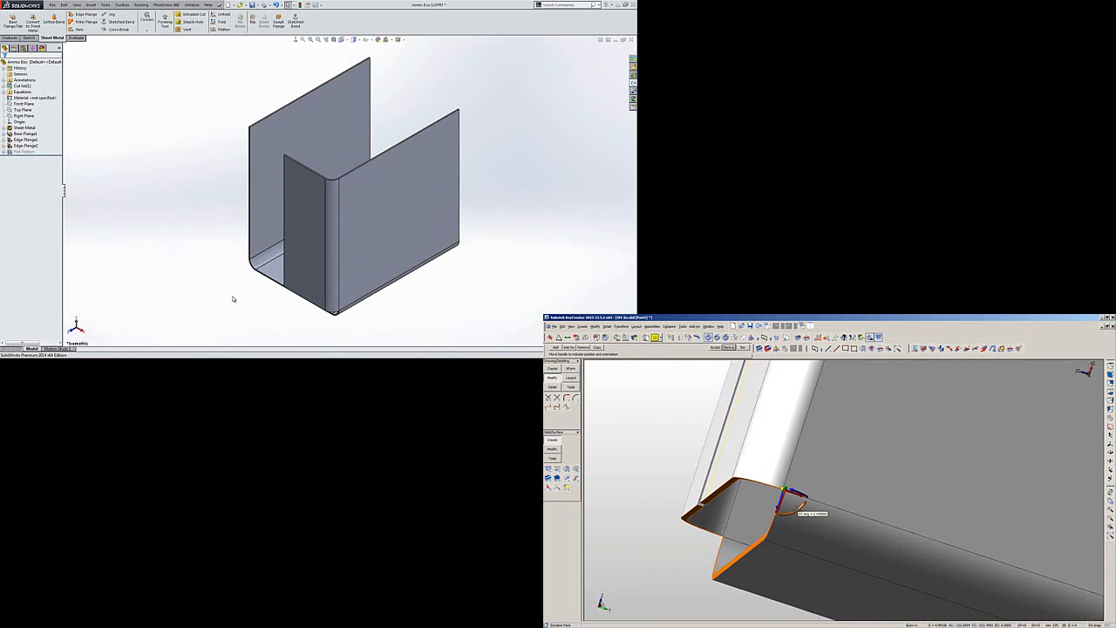
left_click_drag(795, 511, 800, 499)
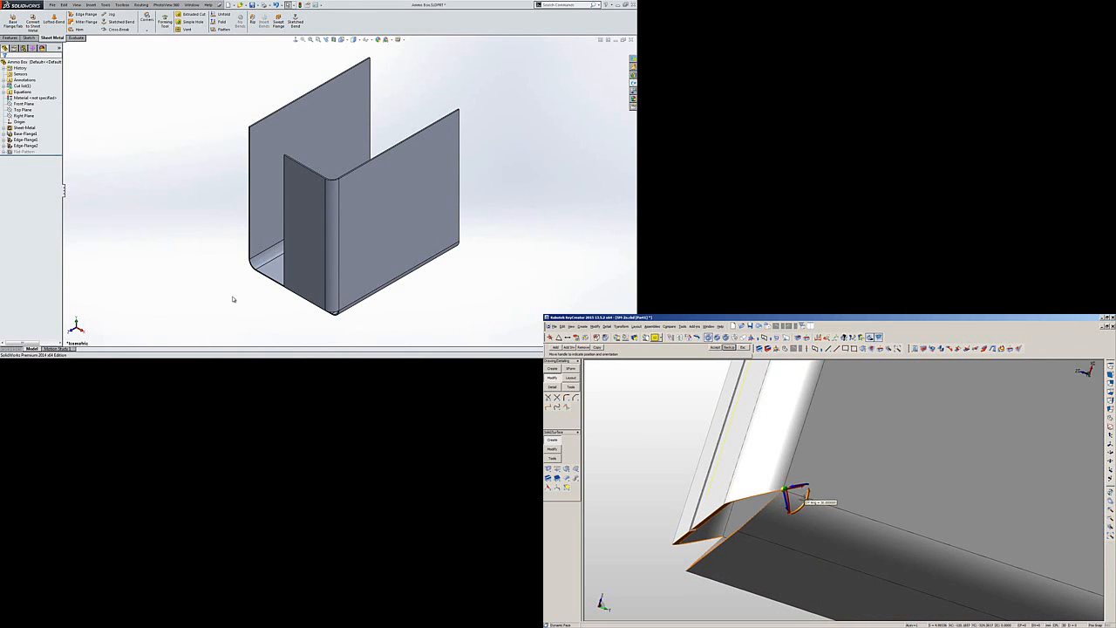
left_click(801, 499)
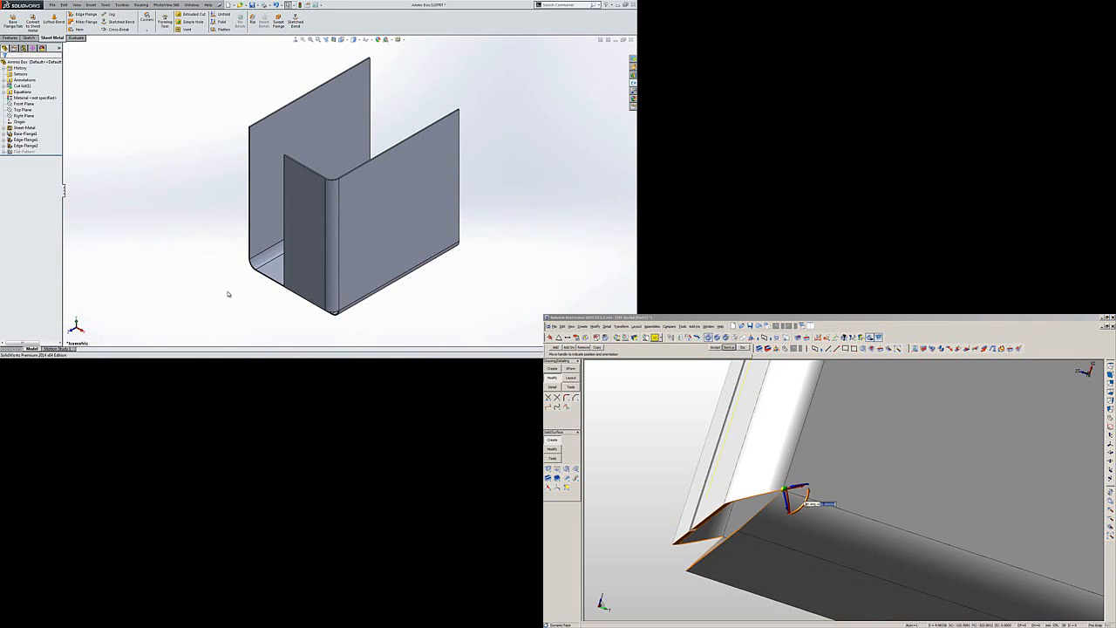
key("Return")
middle_click_drag(333, 288, 342, 225)
middle_click(812, 495)
scroll(340, 228, "down", 5)
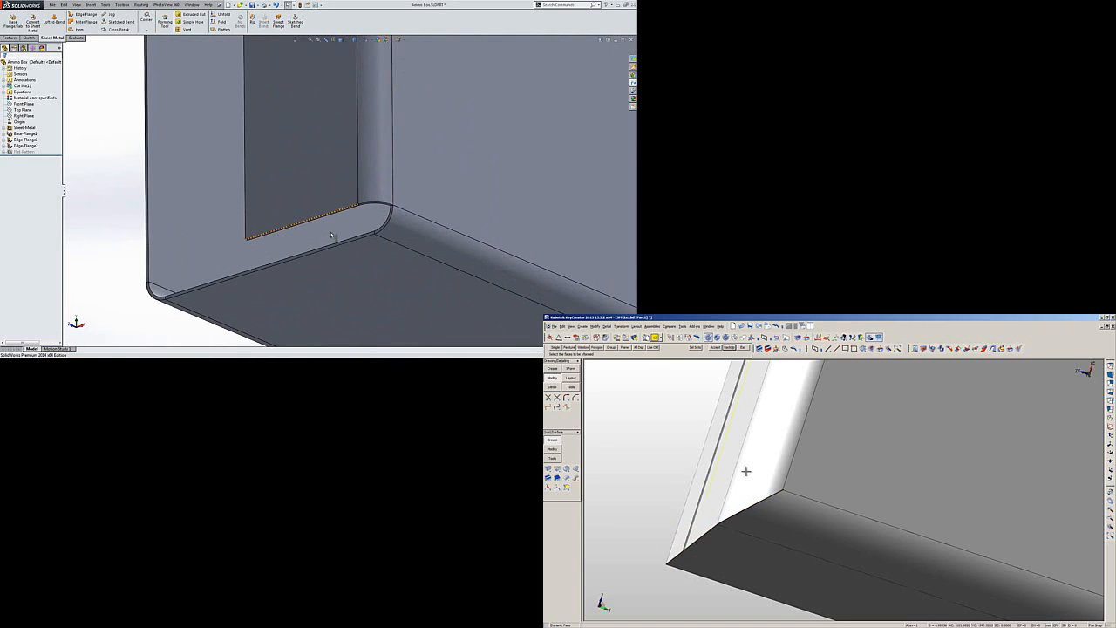
key("alt+7")
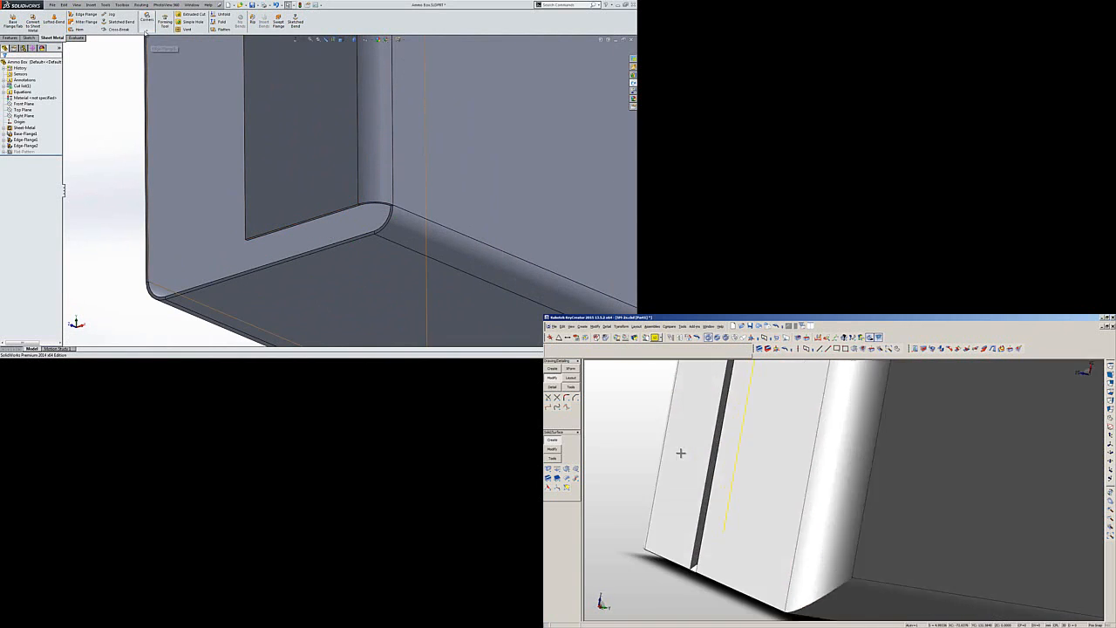
key("alt+a")
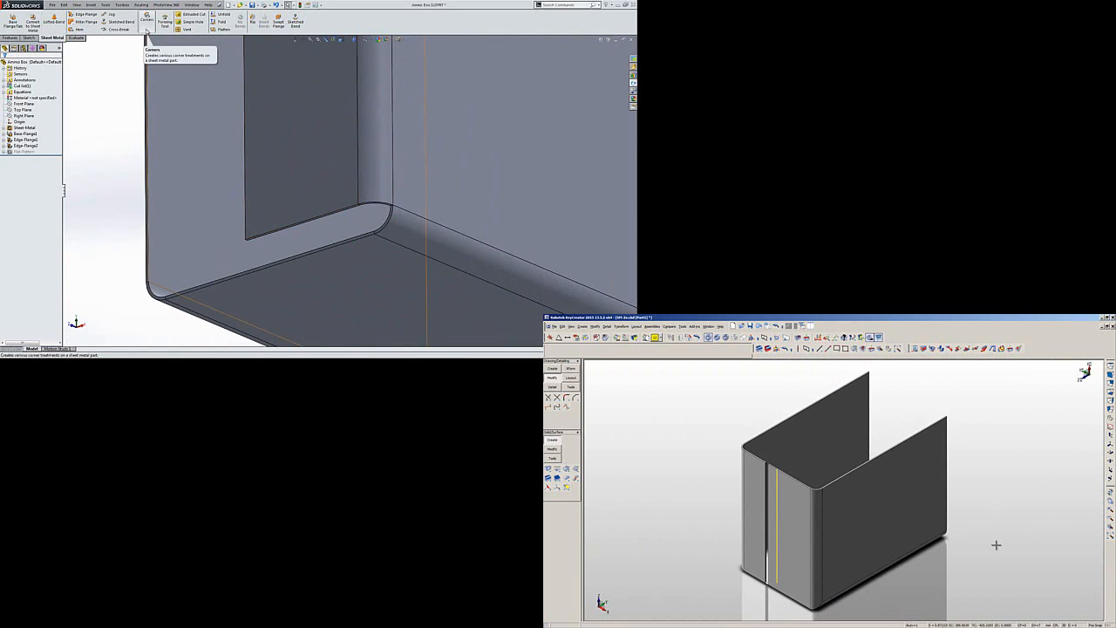
Start a Closed Corner in SolidWorks, extending the end flange's lower edge face to match the floor's front edge face.
left_click(147, 30)
left_click(163, 37)
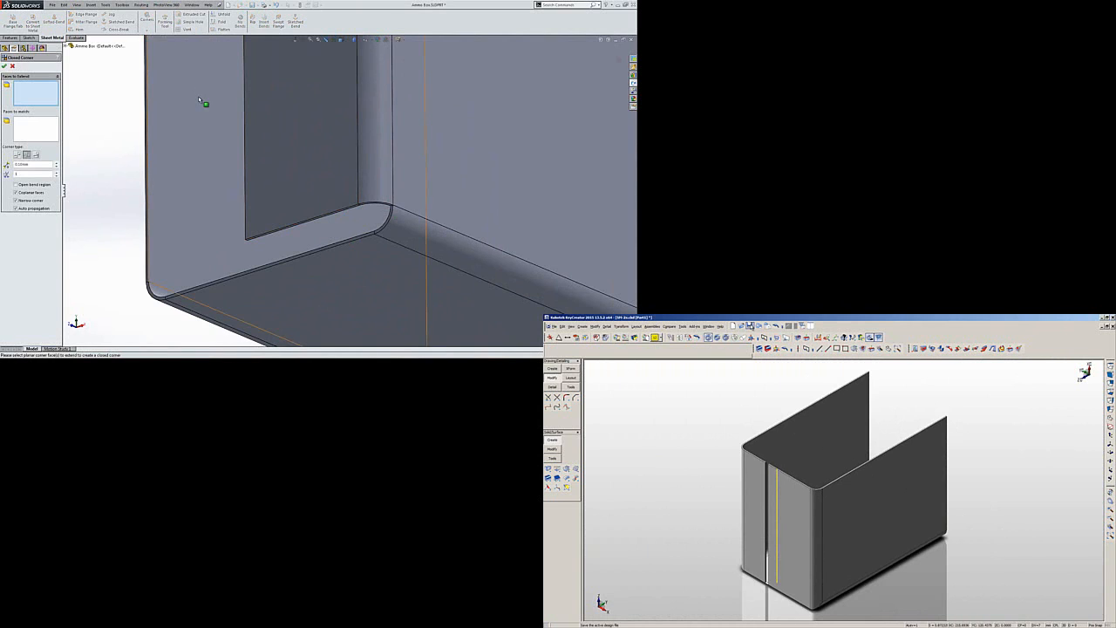
scroll(352, 214, "down", 2)
scroll(351, 211, "down", 1)
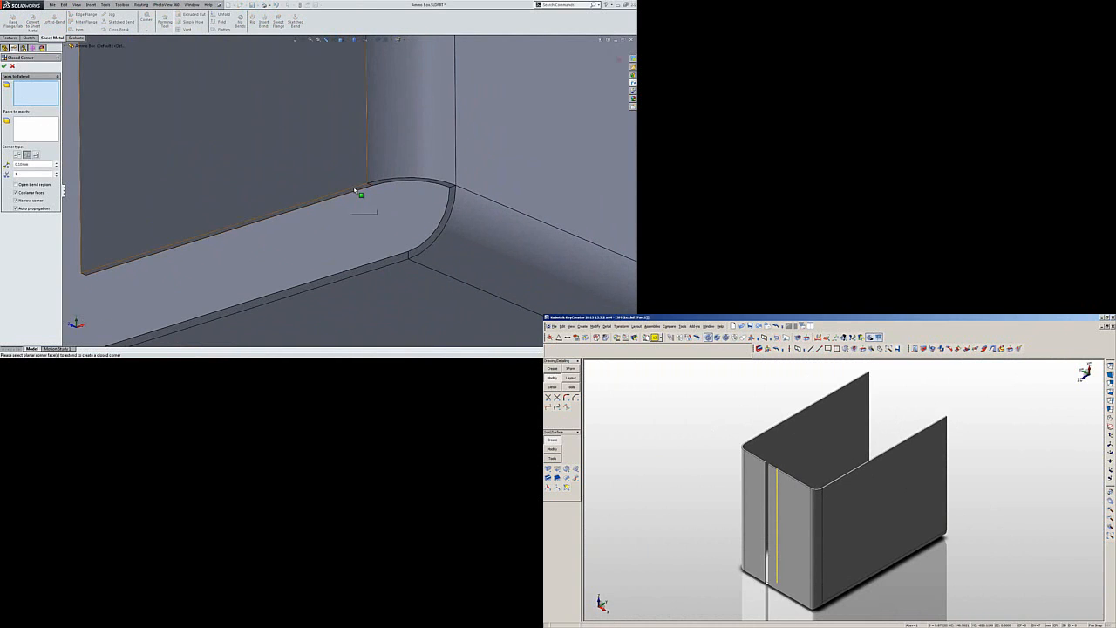
left_click(355, 264)
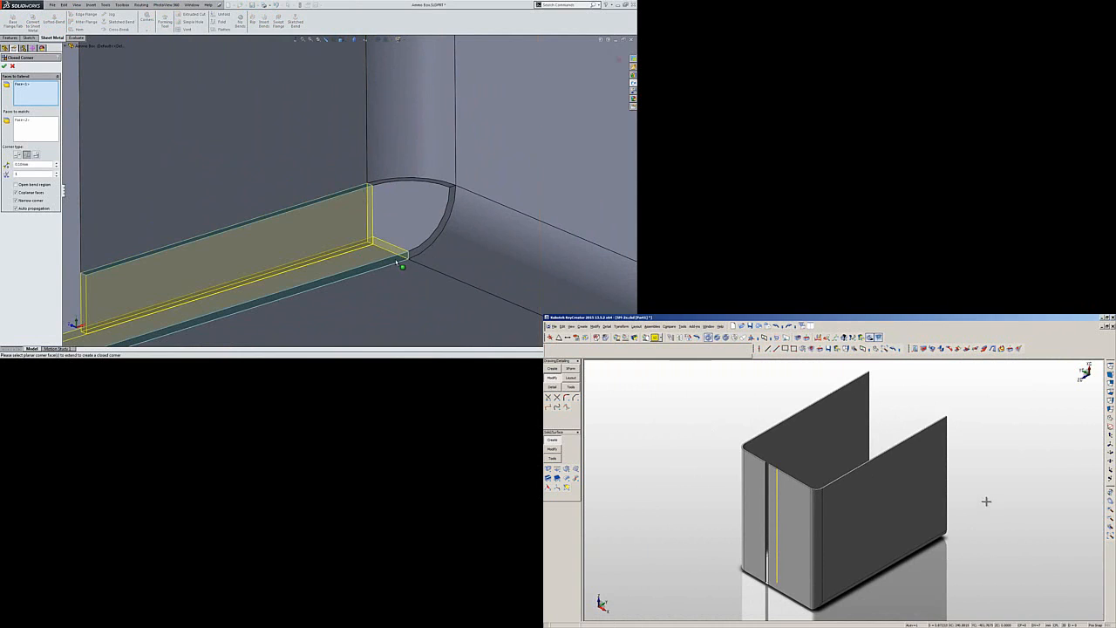
scroll(363, 258, "up", 2)
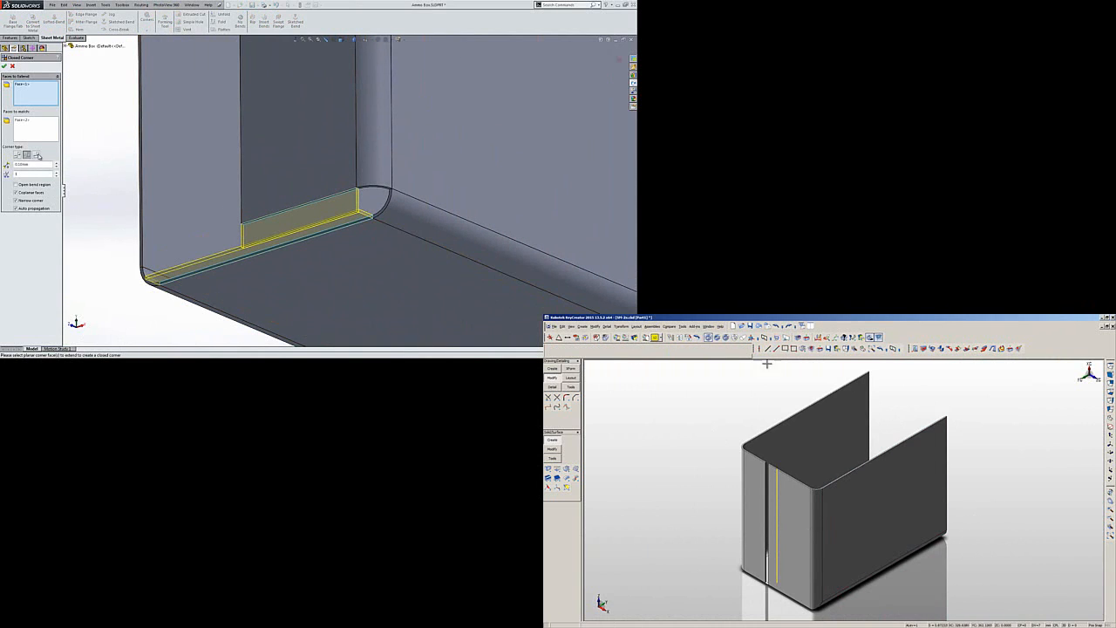
Make the entire KeyCreator body transparent, and set the SolidWorks closed corner to Butt with auto propagation off.
left_click(861, 338)
left_click(17, 155)
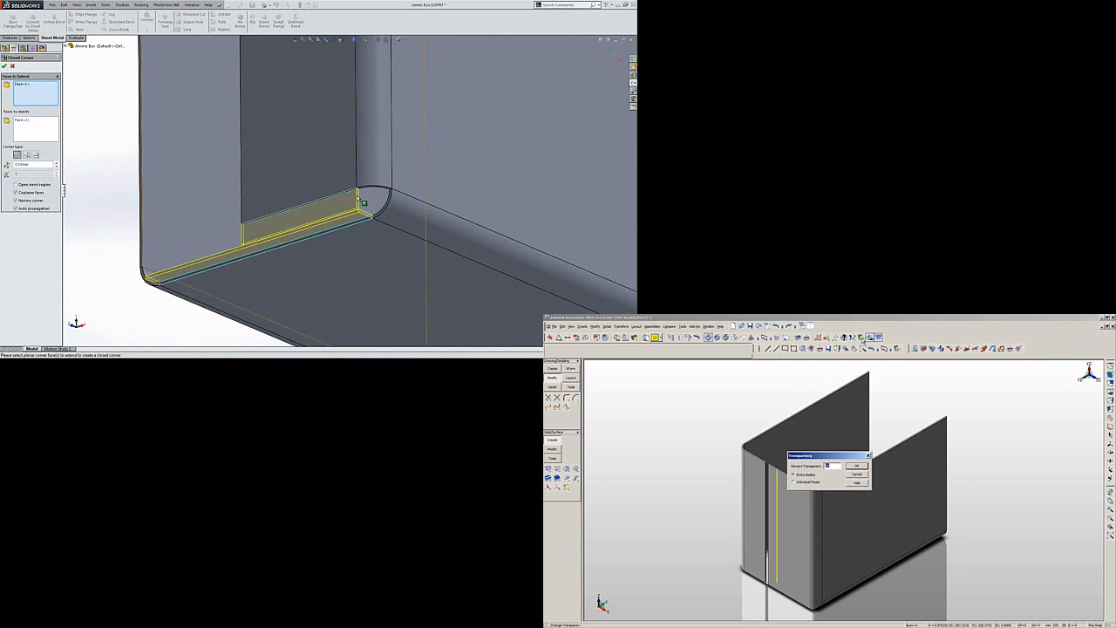
key("Return")
left_click(815, 438)
key("Return")
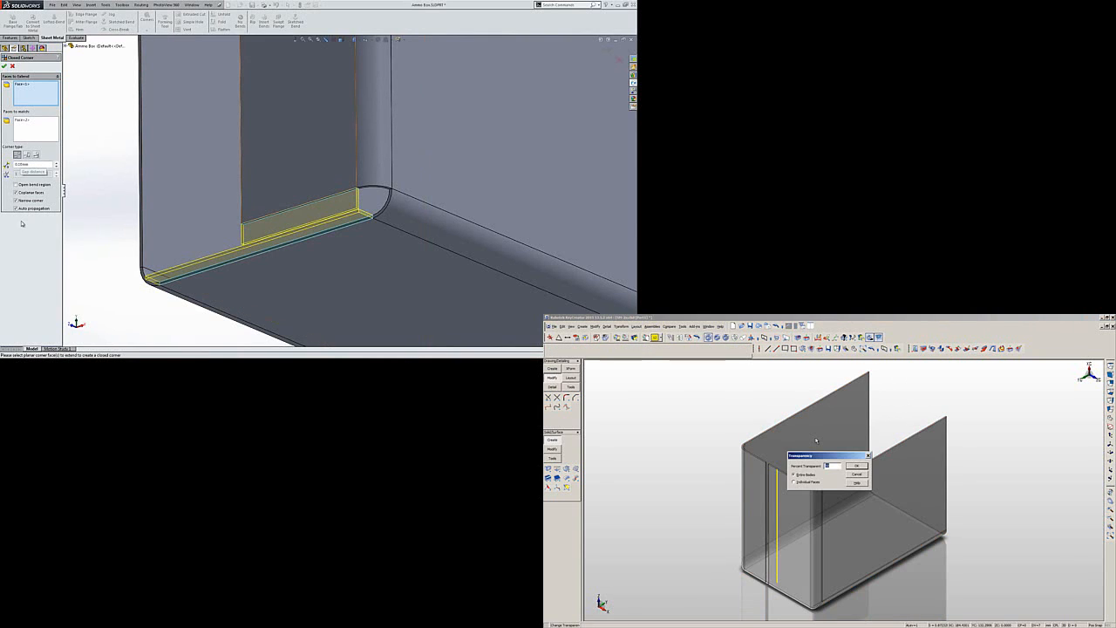
key("Return")
left_click(16, 208)
In KeyCreator's side view, draw a rectangle from the inner bend corner outward past the lower corner, and accept the SolidWorks closed corner.
key("alt+5")
middle_click_drag(381, 207, 398, 261)
key("alt+w")
left_click_drag(746, 561, 757, 567)
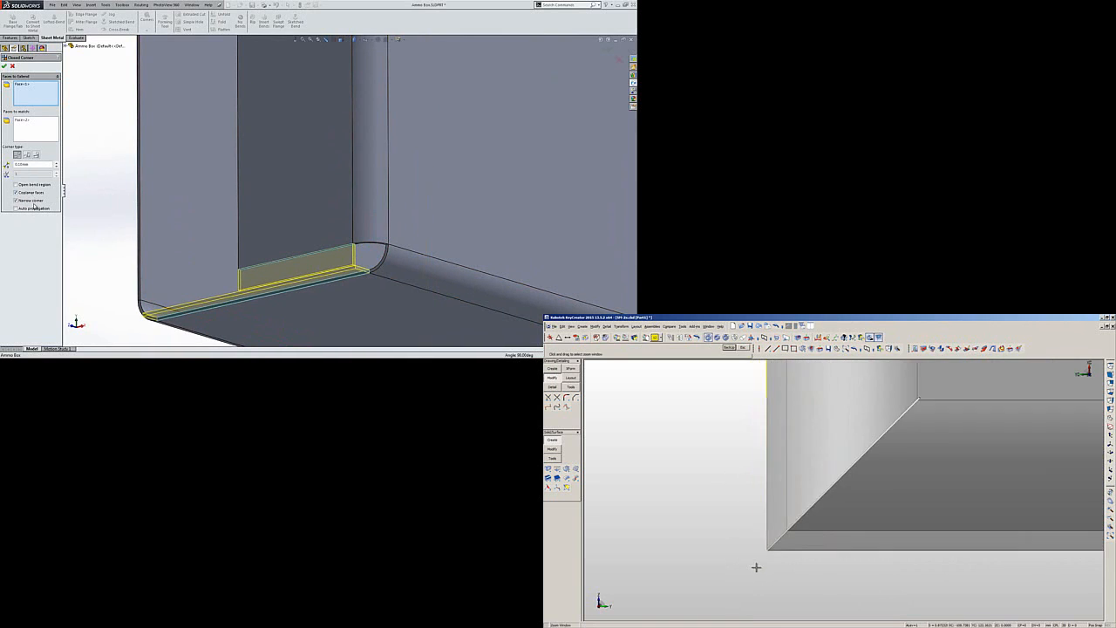
right_click(739, 479)
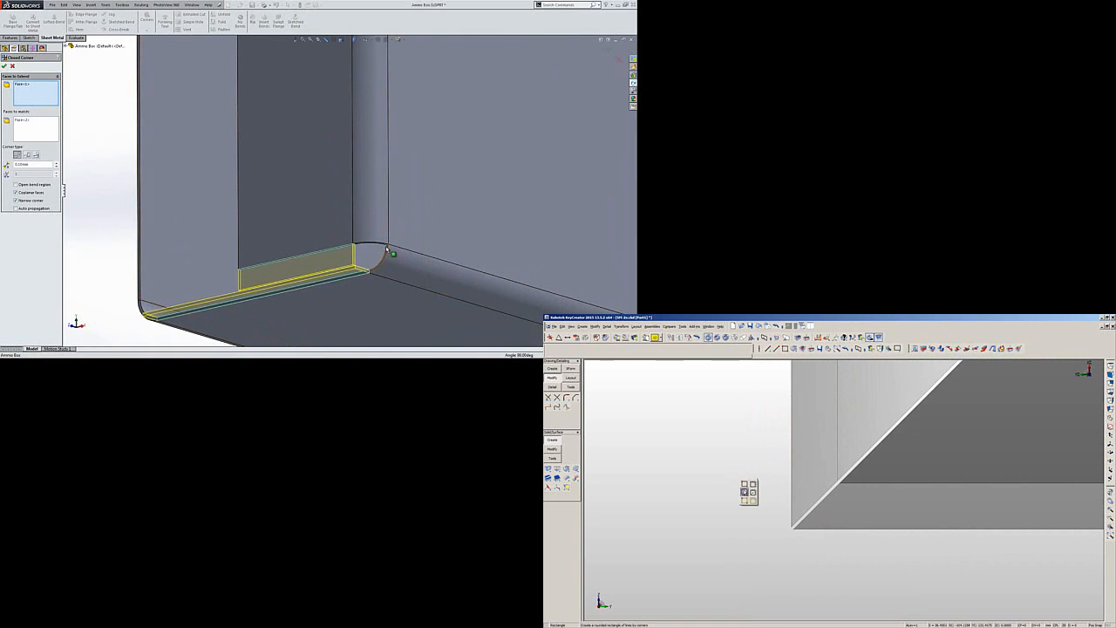
left_click(743, 485)
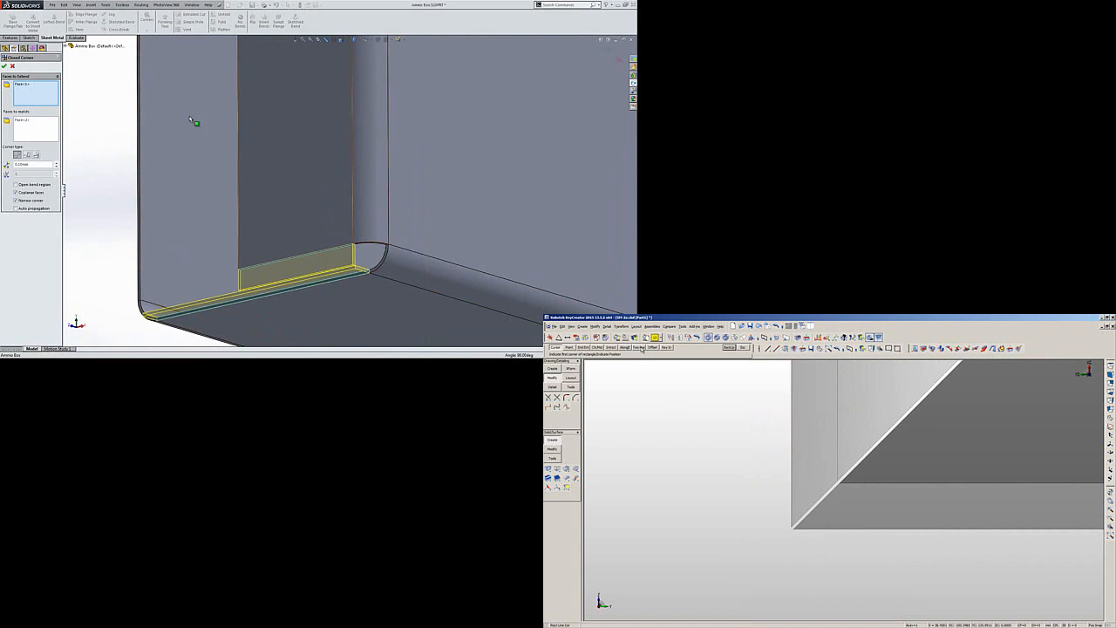
left_click(639, 348)
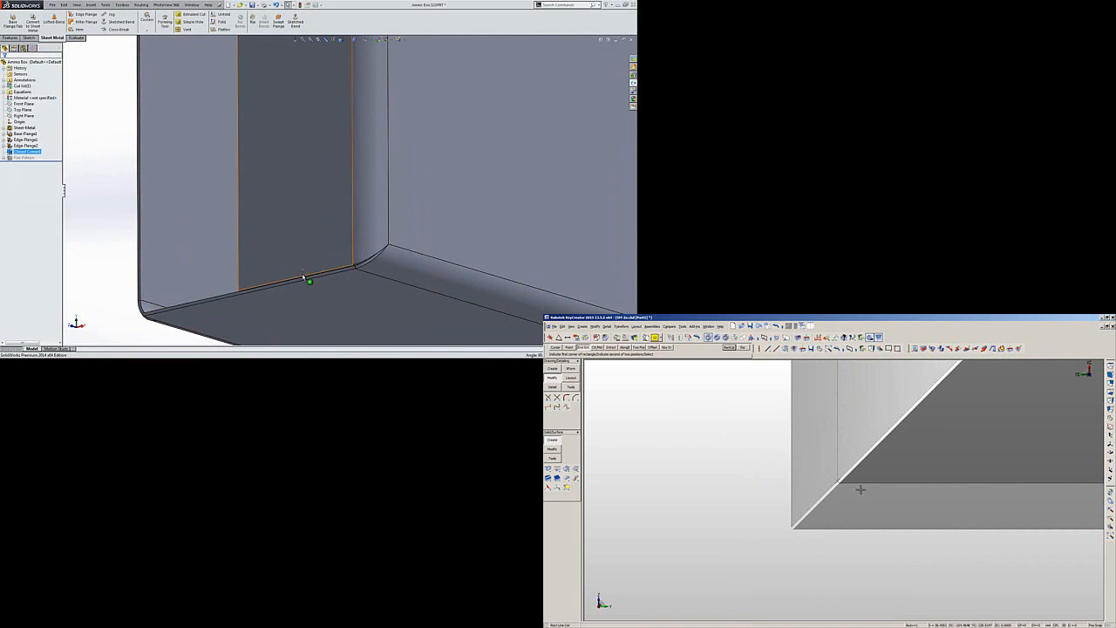
middle_click(369, 264)
mouse_move(369, 264)
middle_mouse_down()
mouse_move(374, 228)
mouse_move(372, 250)
middle_mouse_up()
left_click(839, 482)
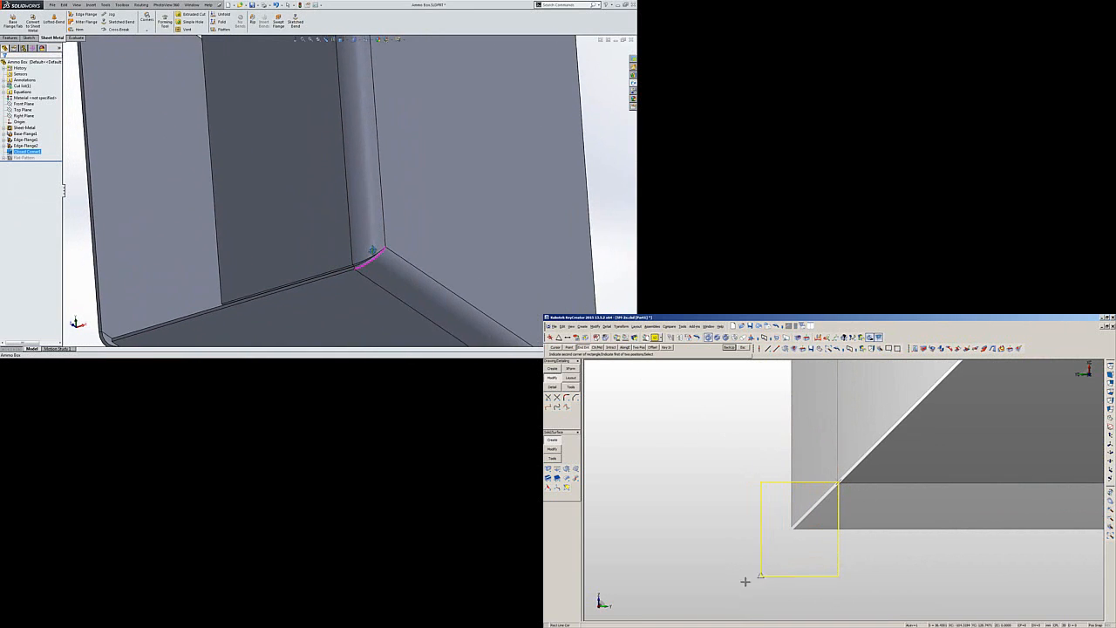
key("ctrl+7")
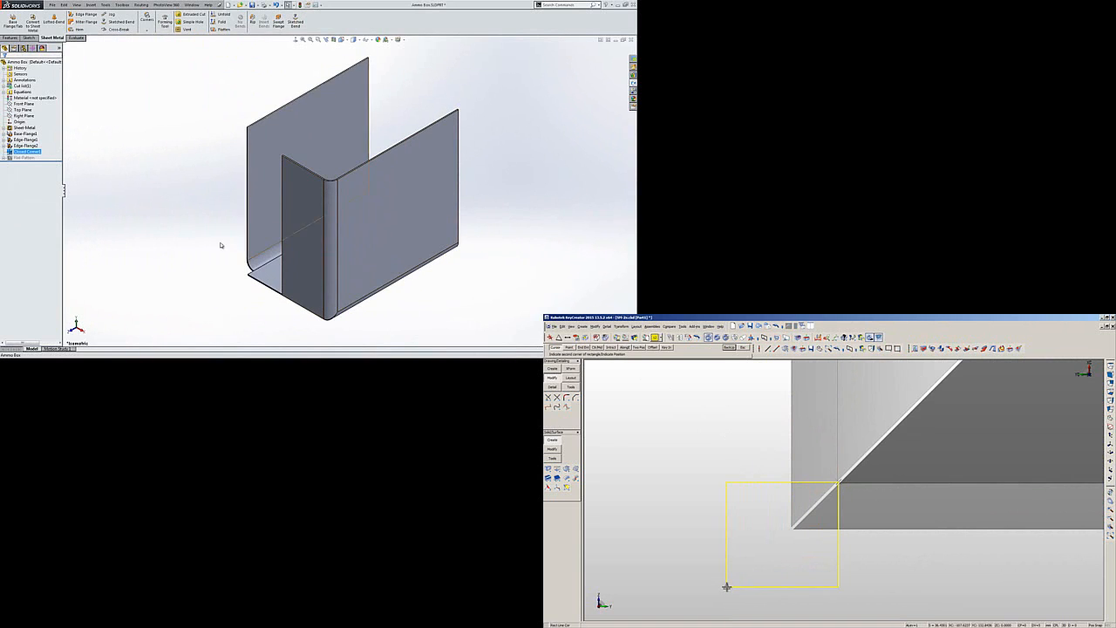
left_click(739, 583)
left_click(182, 206)
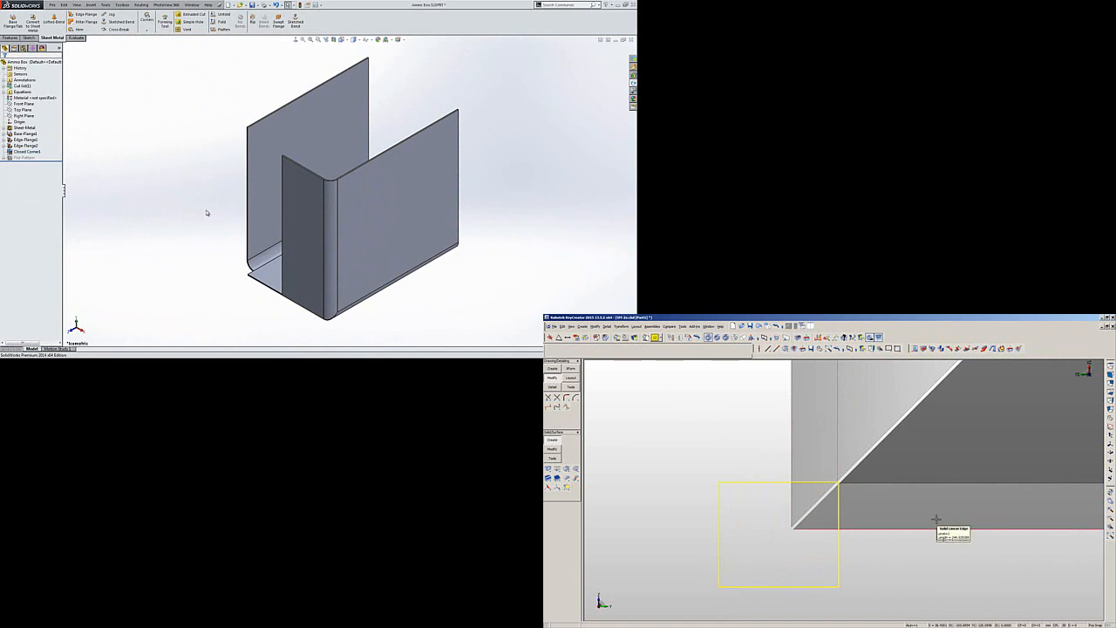
Cut the KeyCreator corner rectangle forward and back with Through All, and start a Jog in SolidWorks.
left_click(566, 469)
left_click(580, 477)
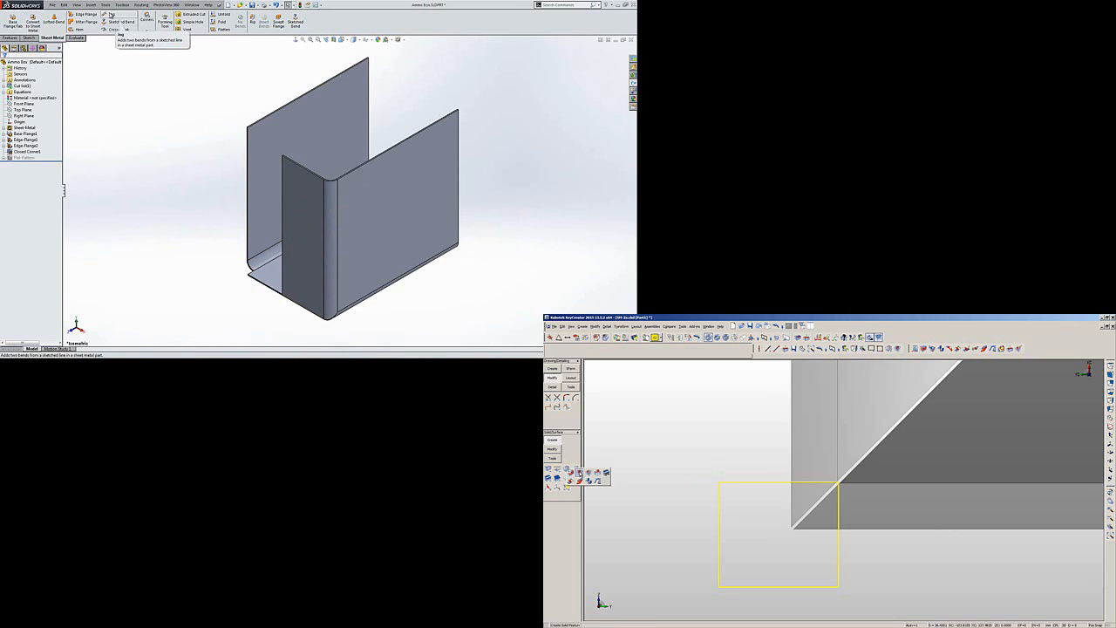
left_click(111, 15)
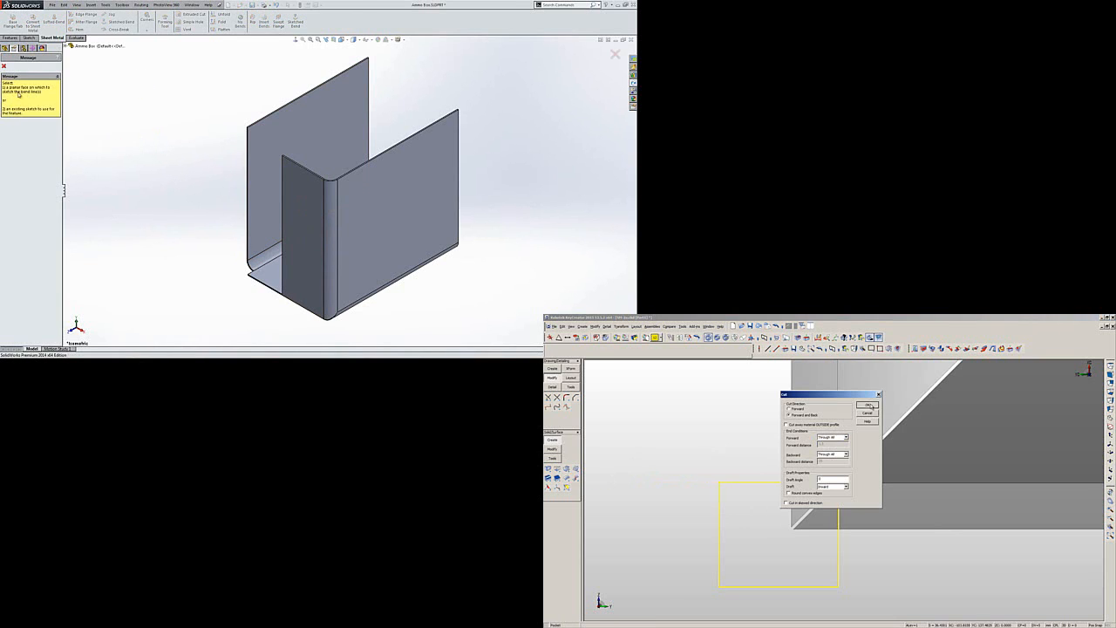
left_click(869, 406)
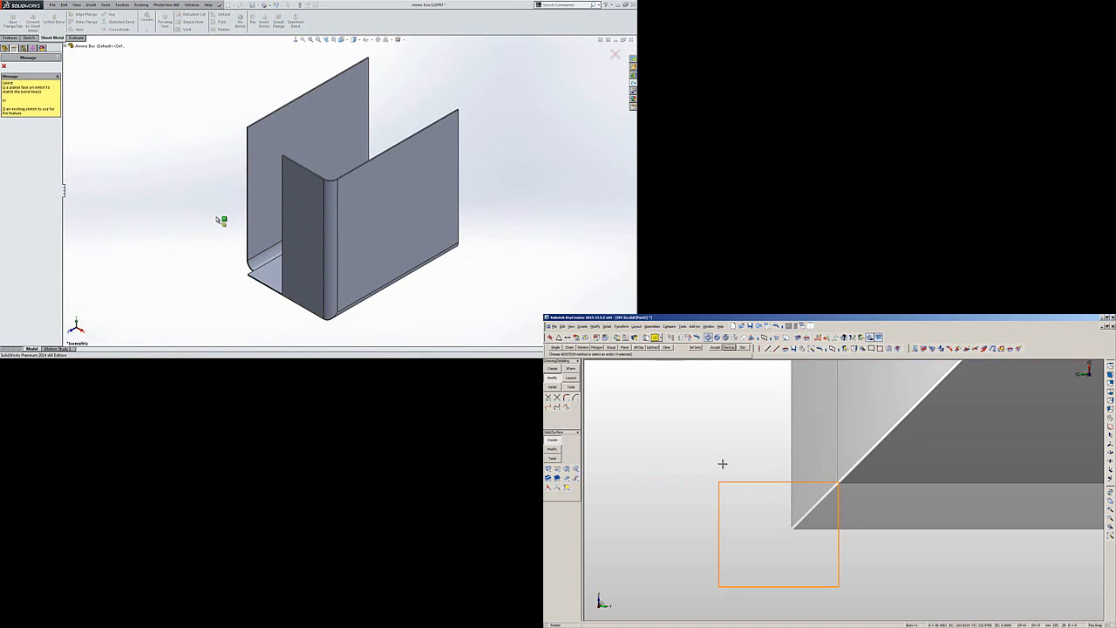
key("Return")
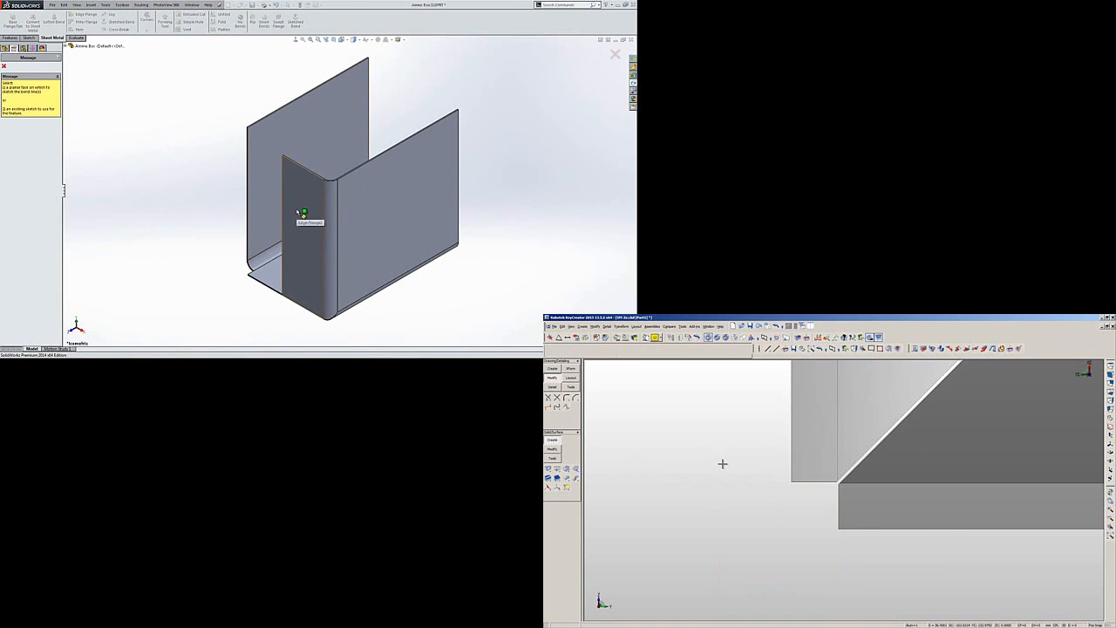
Sketch a vertical bend line across the full height of the SolidWorks end flange, and set KeyCreator's construction plane to its end flange.
left_click(301, 212)
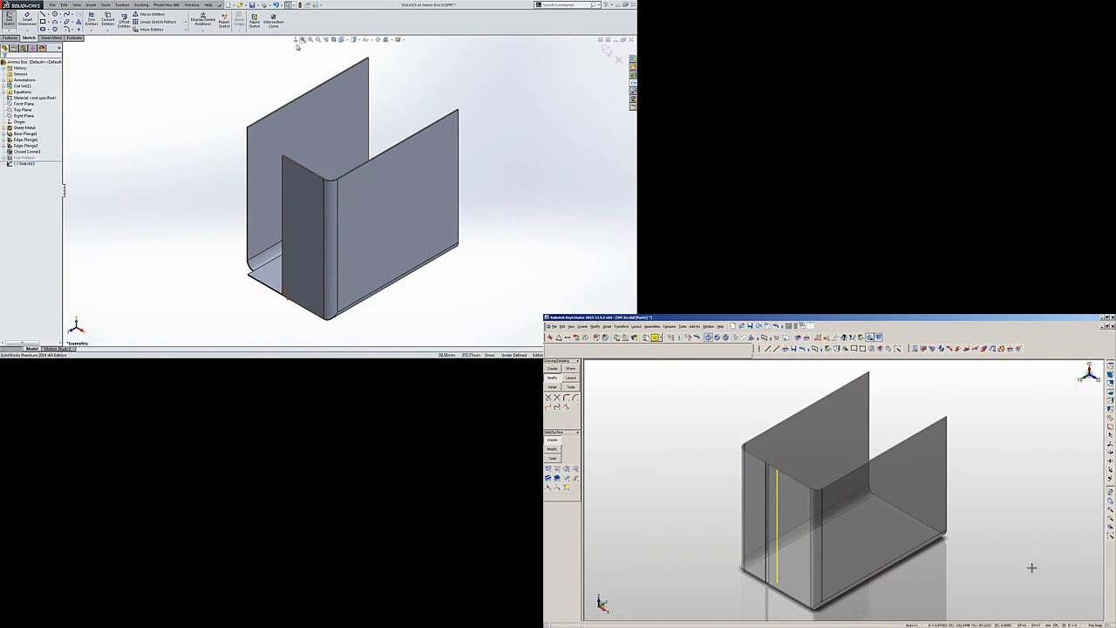
left_click(295, 40)
left_click(42, 15)
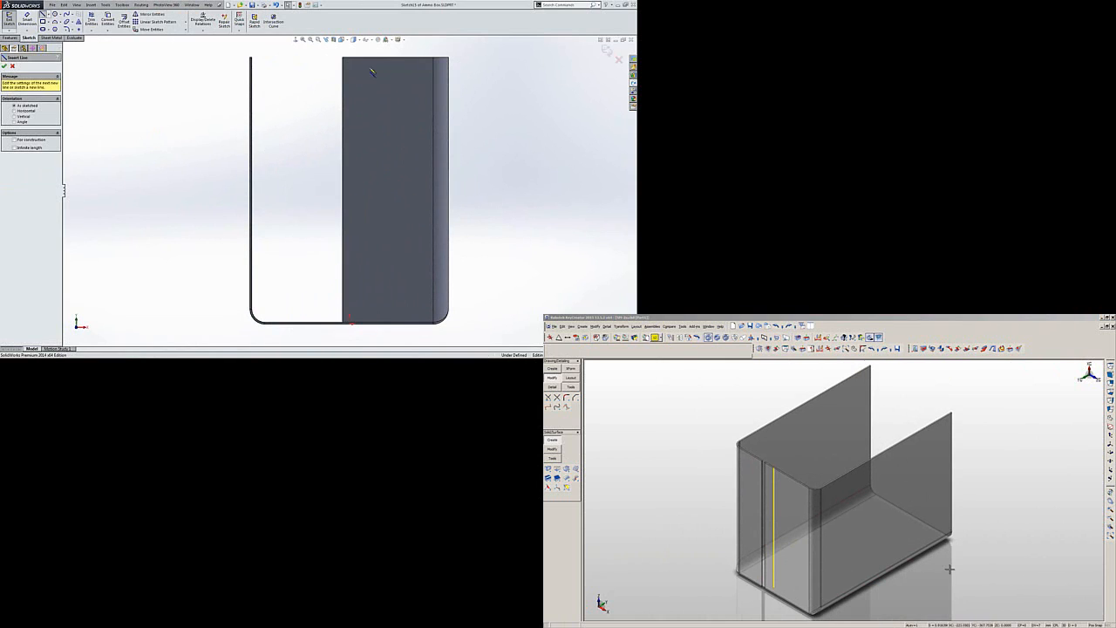
left_click(361, 58)
key("ctrl+v")
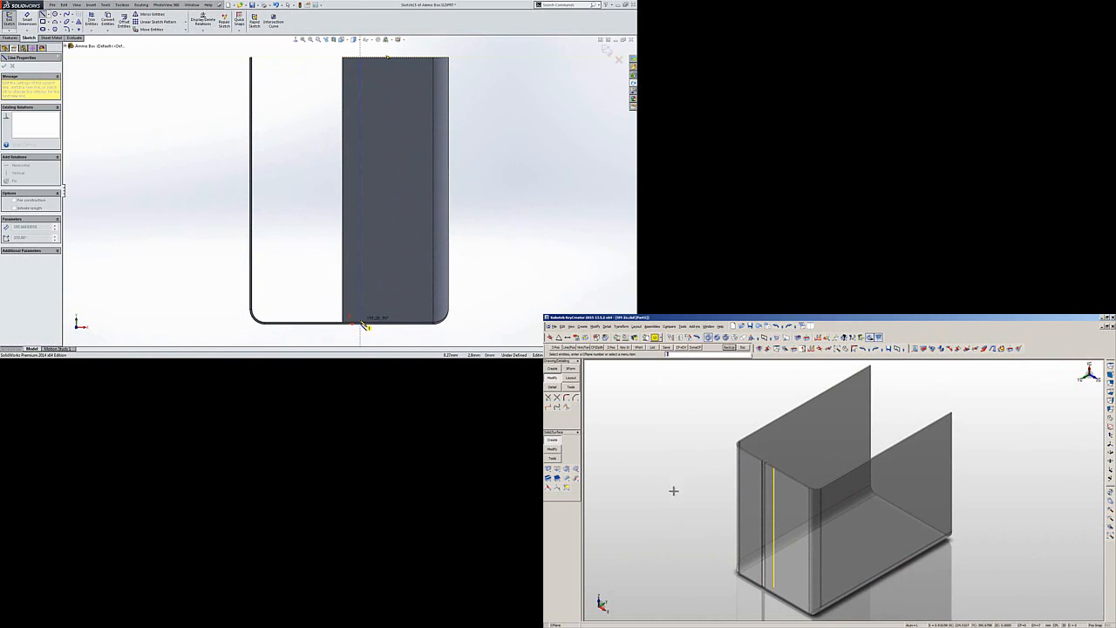
left_click(361, 324)
left_click(785, 525)
double_click(523, 306)
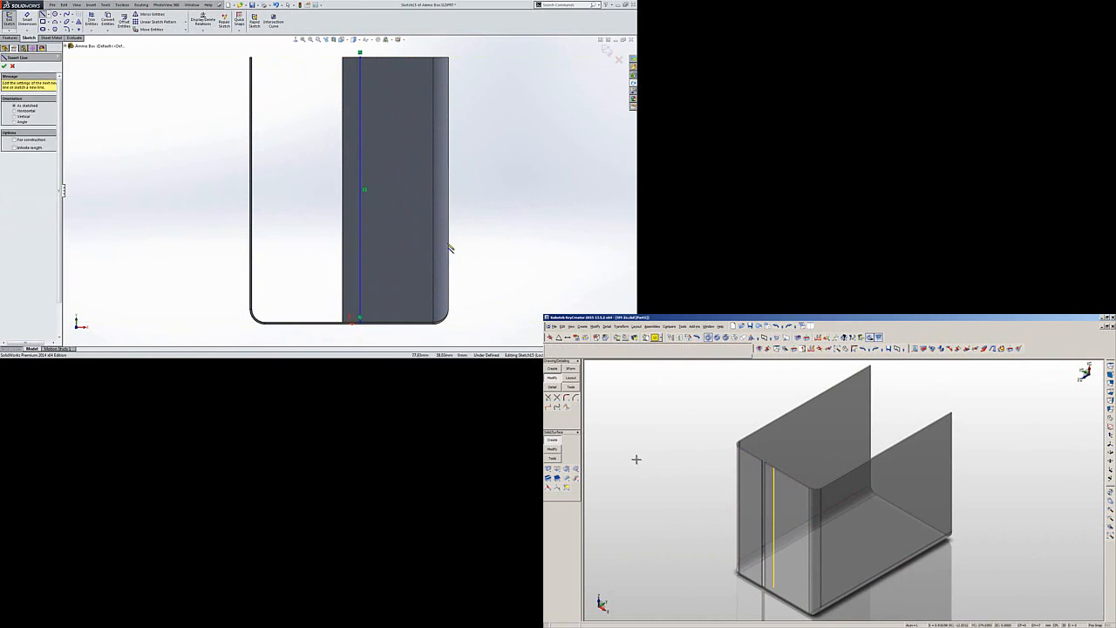
In KeyCreator, create a line parallel to the end flange's vertical line, offset toward the corner bend, and start dimensioning the SolidWorks bend line.
right_click(643, 460)
left_click(27, 19)
left_click(656, 473)
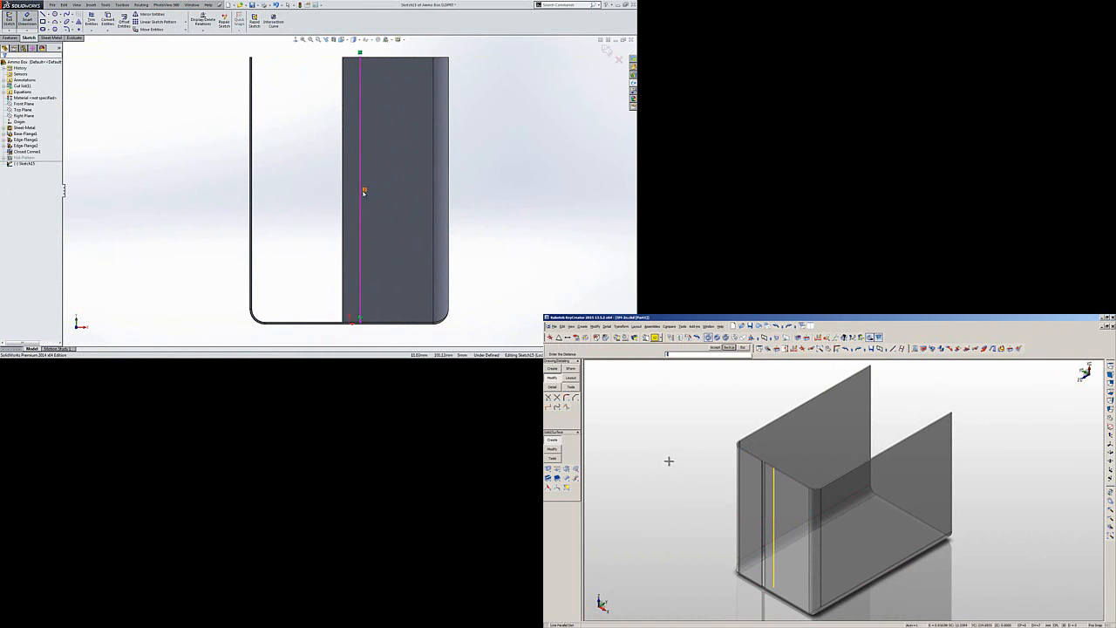
left_click(362, 195)
key("Return")
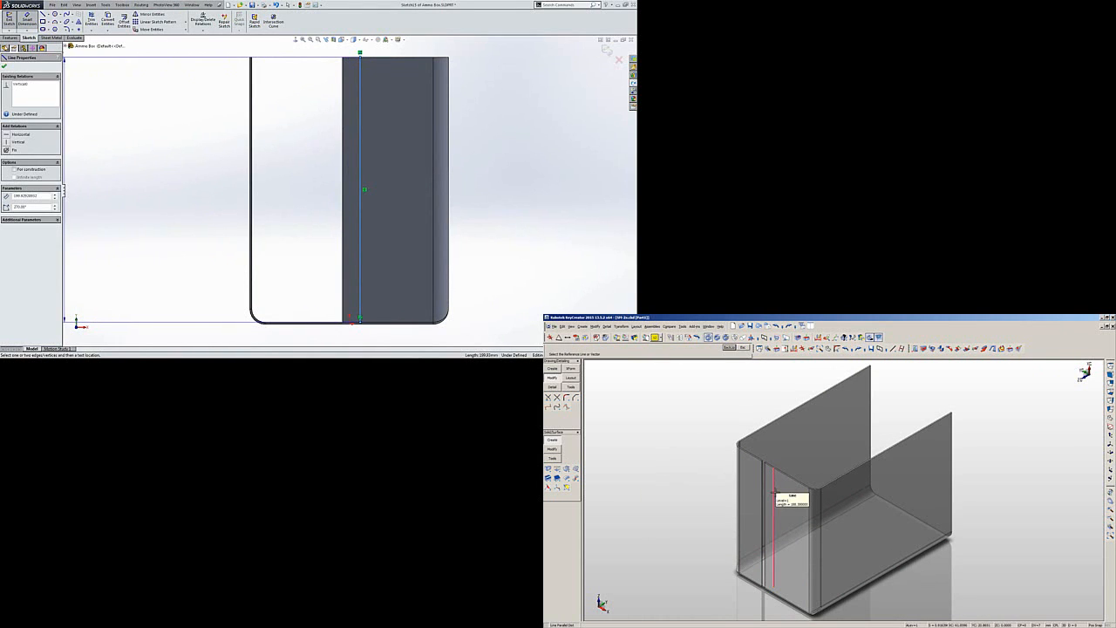
left_click(5, 48)
left_click(774, 493)
left_click(780, 494)
Dimension the SolidWorks bend line 3 mm from the Right Plane, and start a sheet metal bend on KeyCreator's end flange.
left_click(21, 116)
key("Escape")
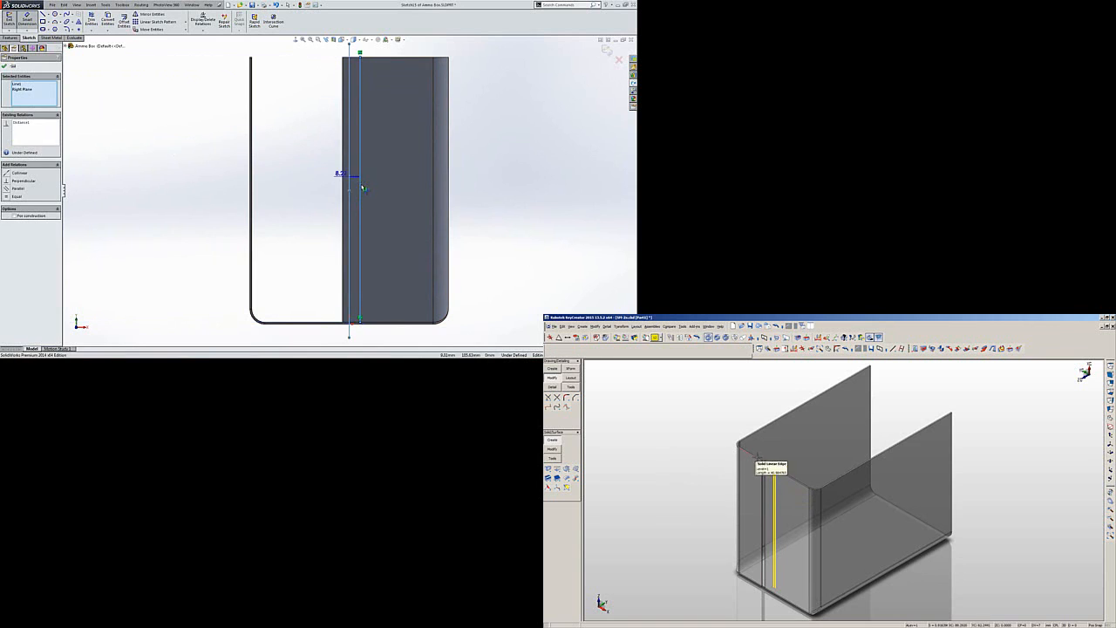
key("alt+w")
left_click_drag(746, 448, 768, 479)
left_click(795, 501)
left_click(301, 67)
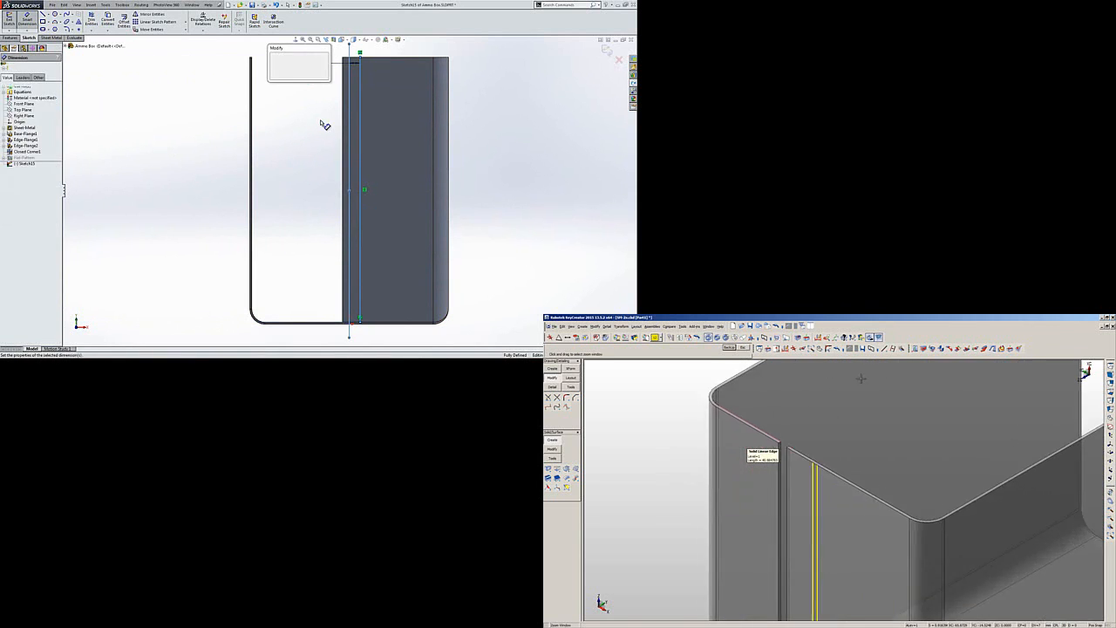
left_click(954, 367)
type("3.00mm")
key("Return")
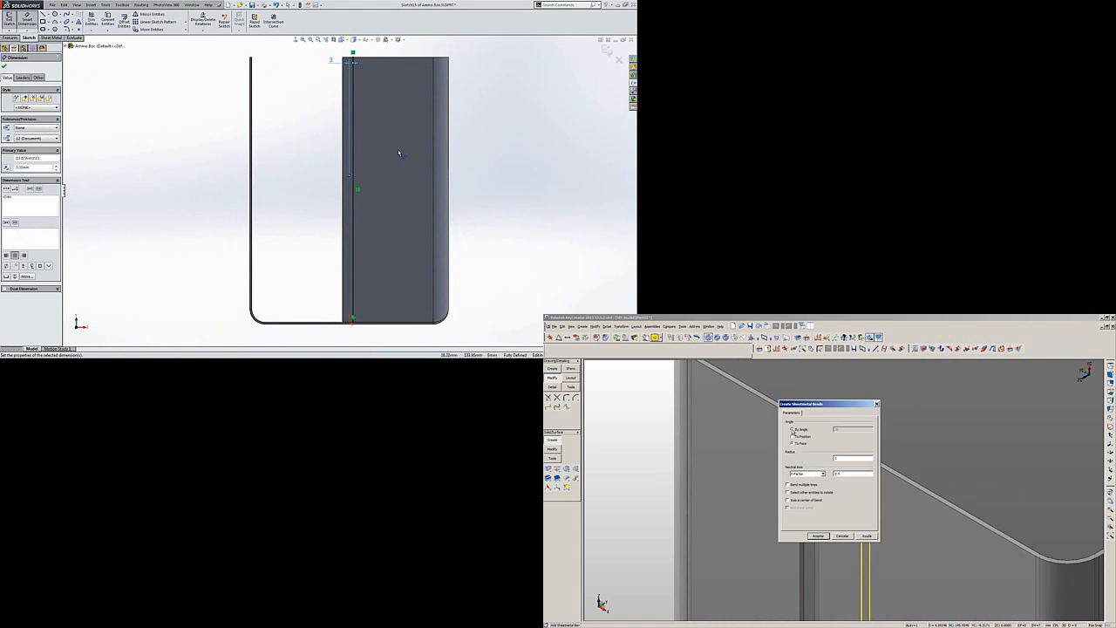
Bend the KeyCreator end flange by angle along the line nearer the corner bend, and start a Jog in SolidWorks.
left_click(792, 429)
left_click(52, 38)
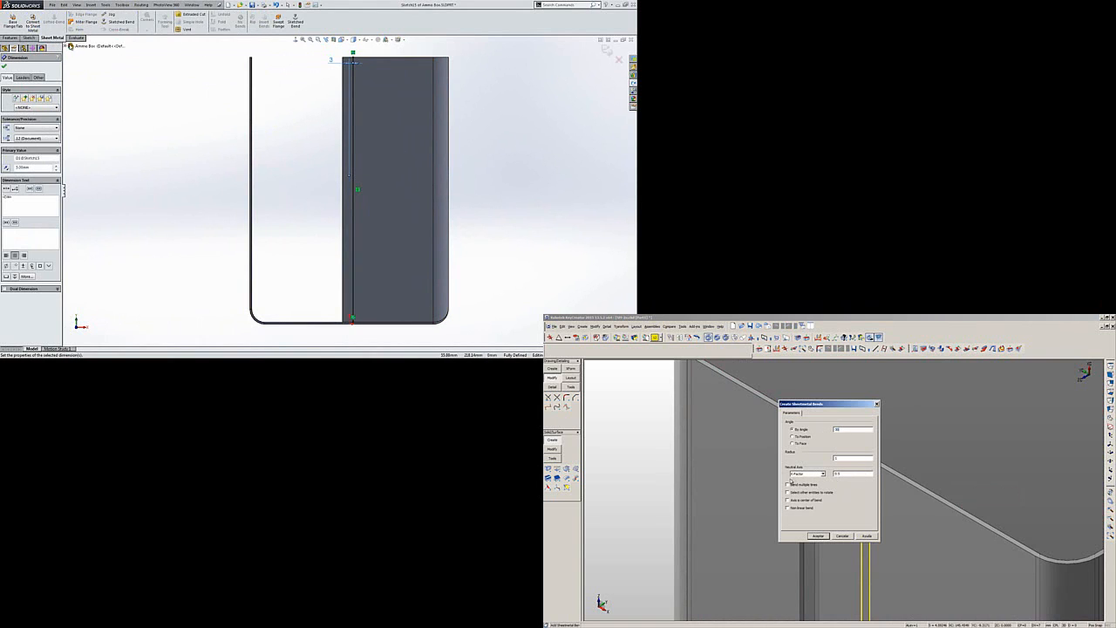
left_click(818, 537)
left_click(114, 15)
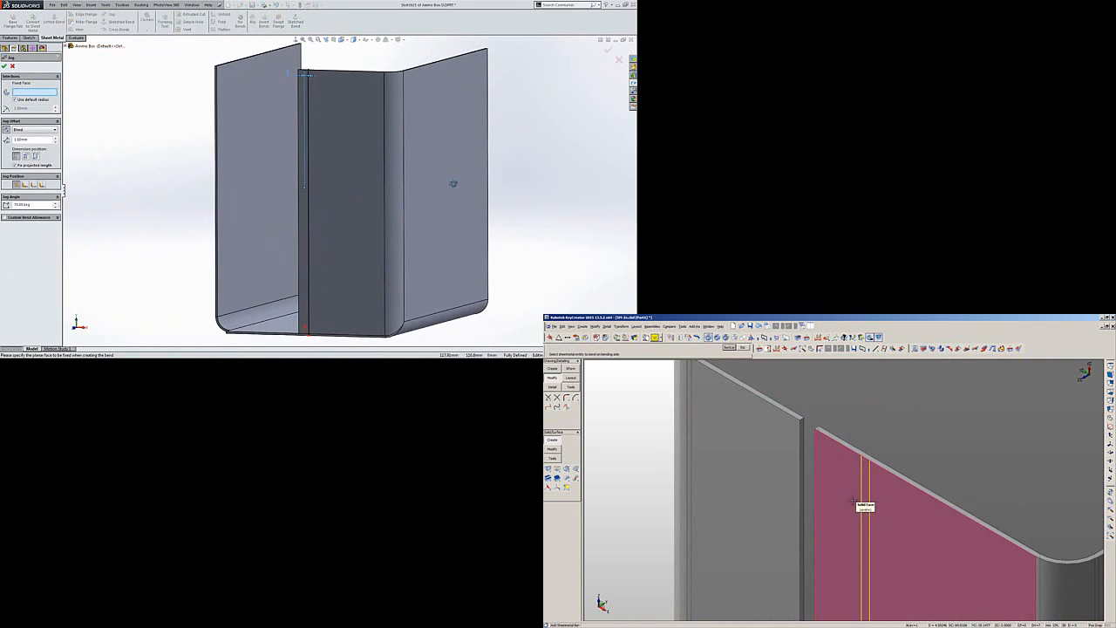
left_click(853, 501)
scroll(347, 228, "up", 1)
middle_click_drag(380, 222, 307, 218)
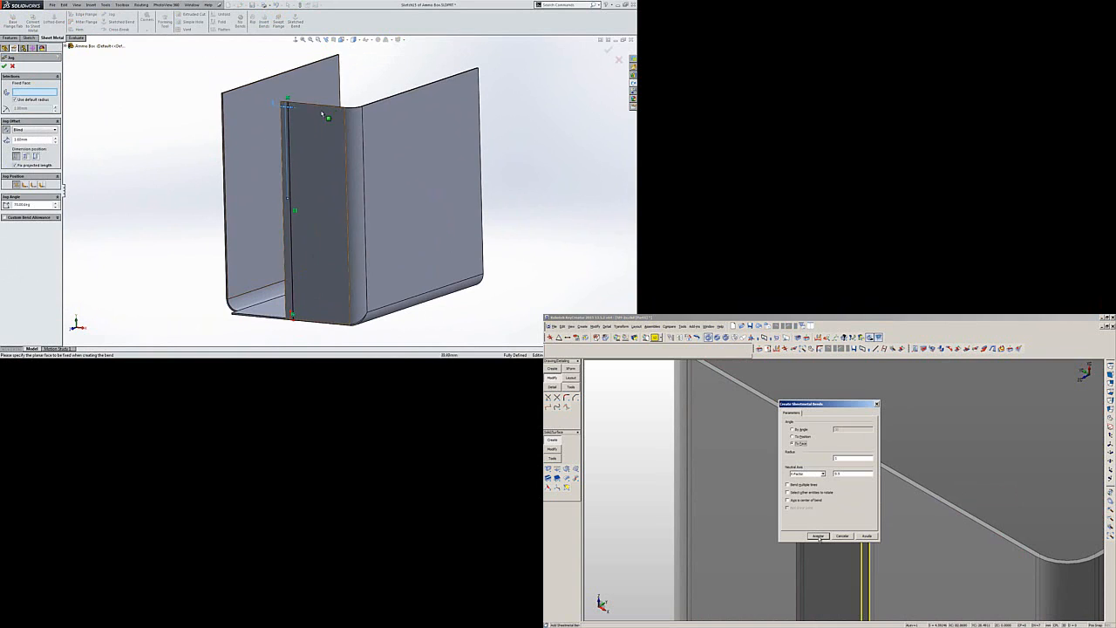
Bend the KeyCreator flange tip along the second line to match the opposite flange's face, and choose the SolidWorks end flange as the jog's fixed face.
left_click(818, 536)
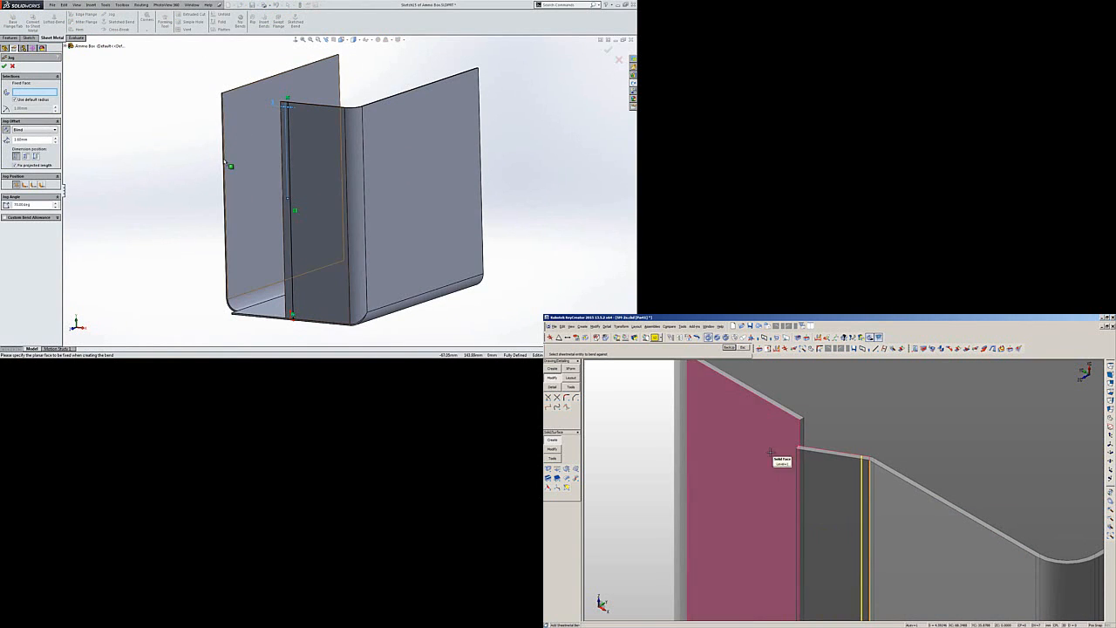
left_click(769, 449)
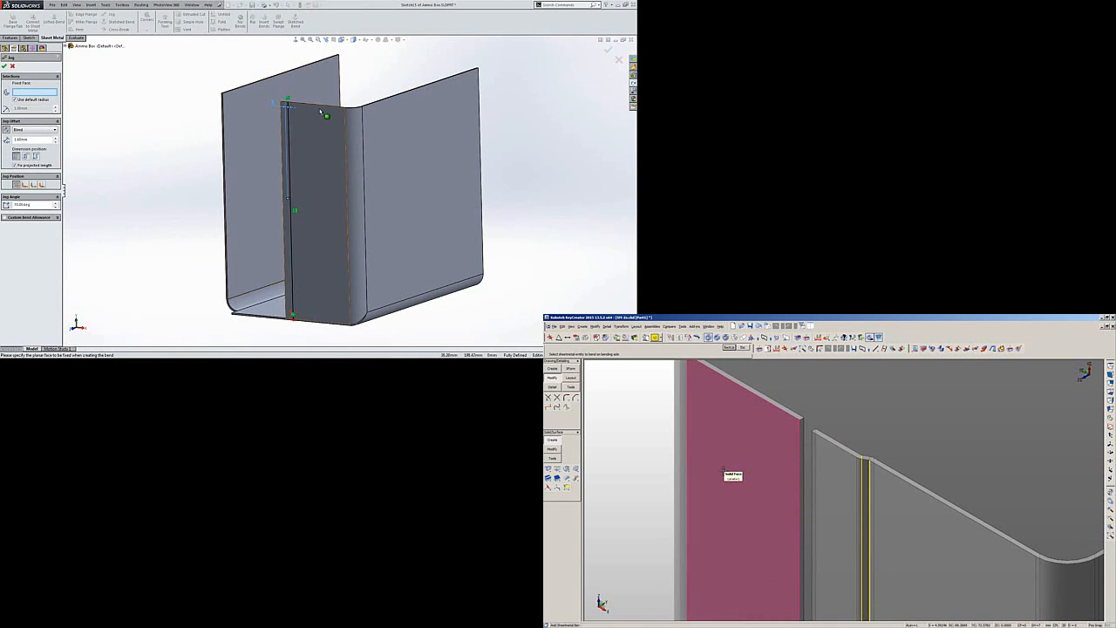
left_click(340, 149)
key("Escape")
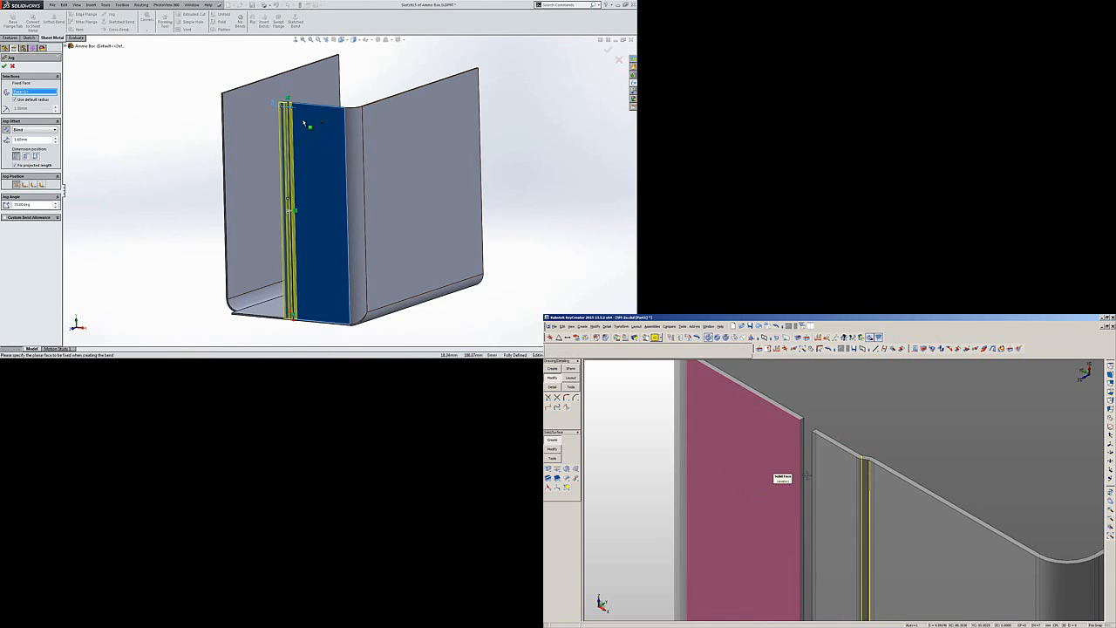
Delete the two KeyCreator bend lines, and override the SolidWorks jog's default bend radius with 2 mm.
key("Delete")
middle_click_drag(308, 126, 325, 179)
scroll(304, 154, "down", 5)
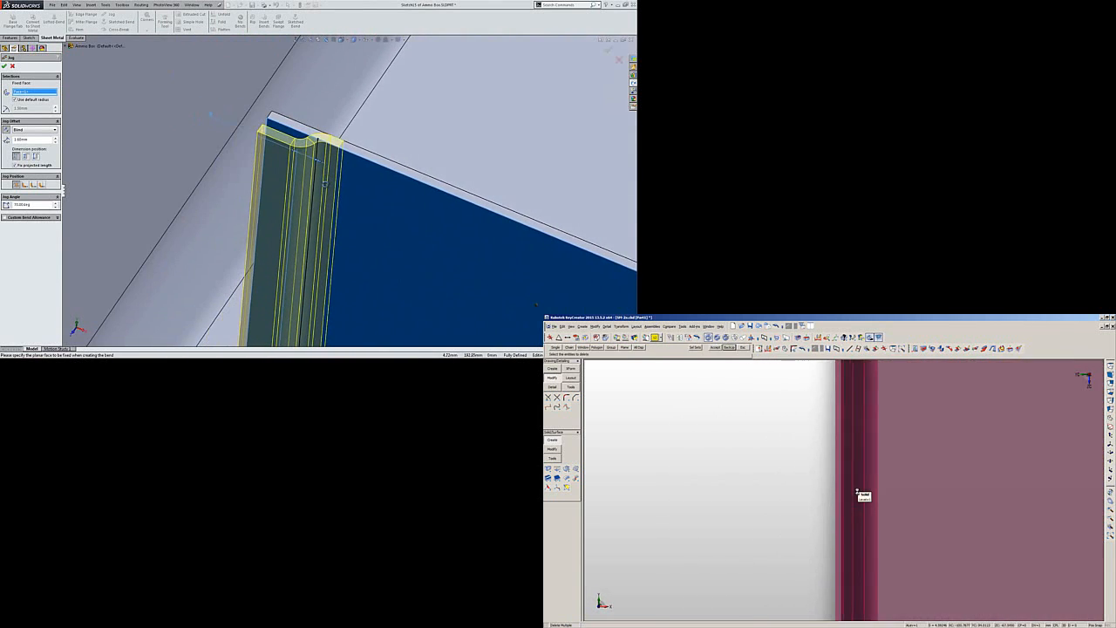
key("alt+w")
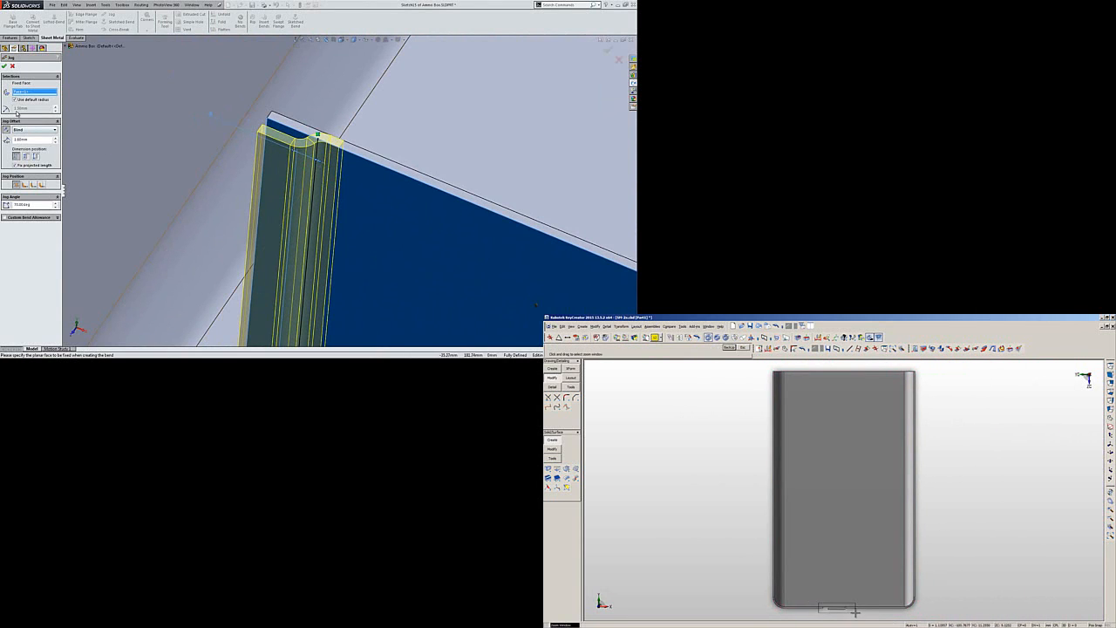
left_click_drag(855, 613, 856, 614)
left_click(15, 100)
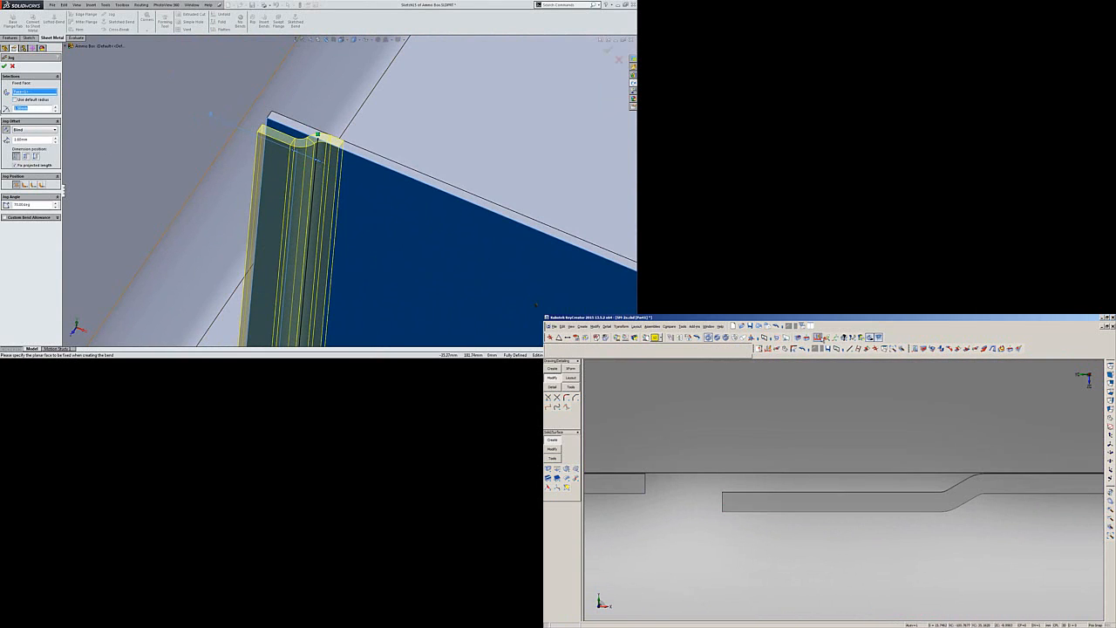
left_click(805, 337)
type("2")
key("Return")
Move the KeyCreator jog's offset tip slightly outward along its slope with Dynamic Face, and set the SolidWorks jog angle to 30°.
key("w")
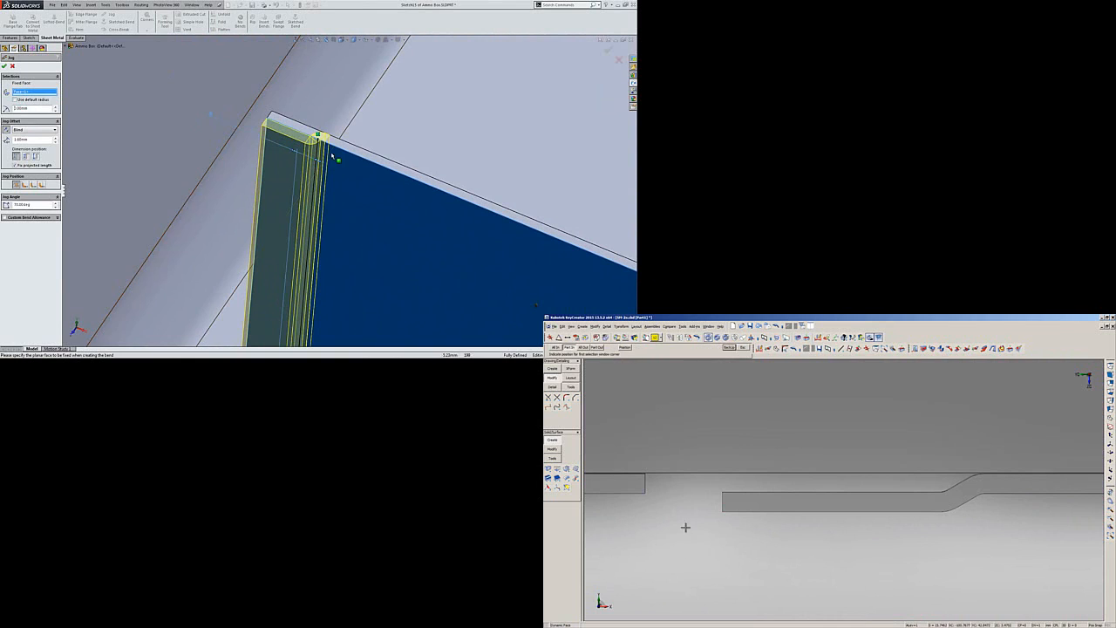
left_click_drag(700, 483, 967, 534)
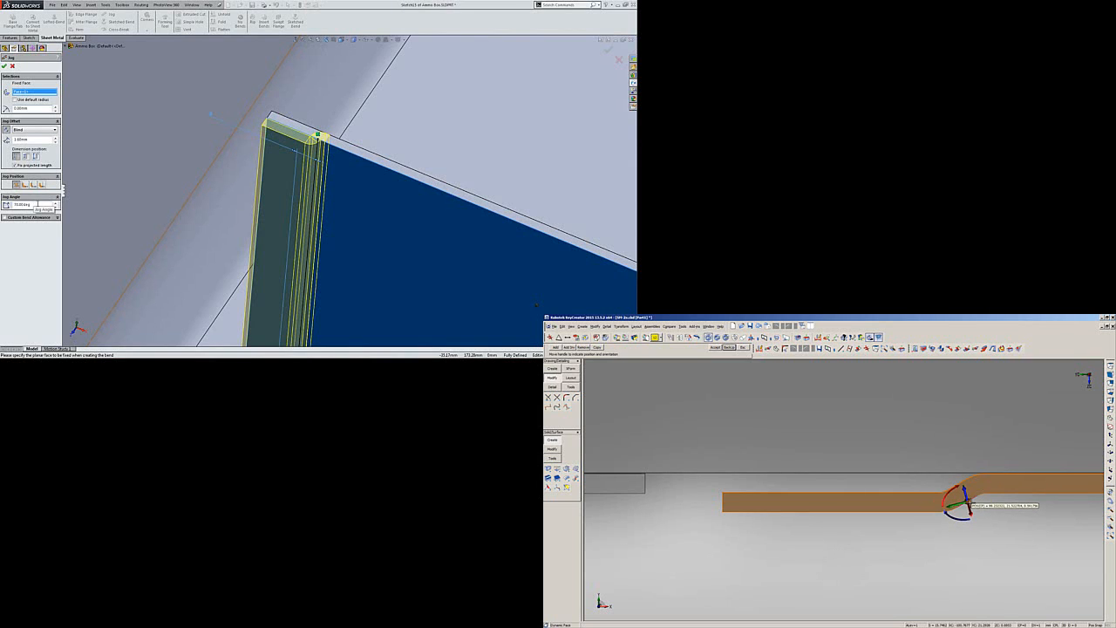
right_click(956, 505)
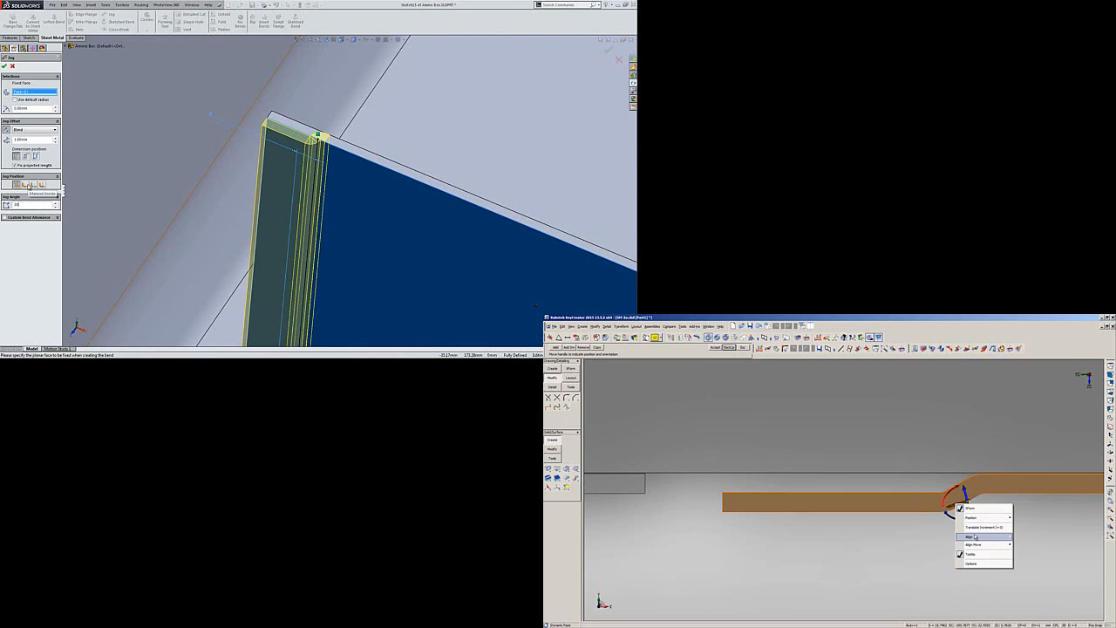
left_click(1027, 536)
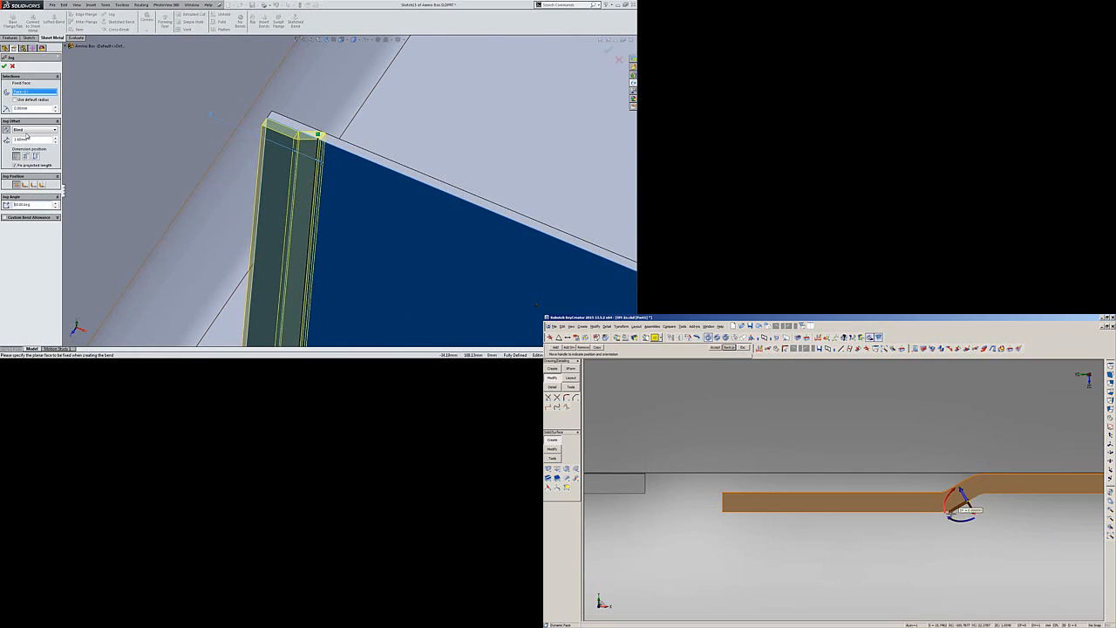
left_click_drag(951, 514, 927, 530)
left_click(925, 530)
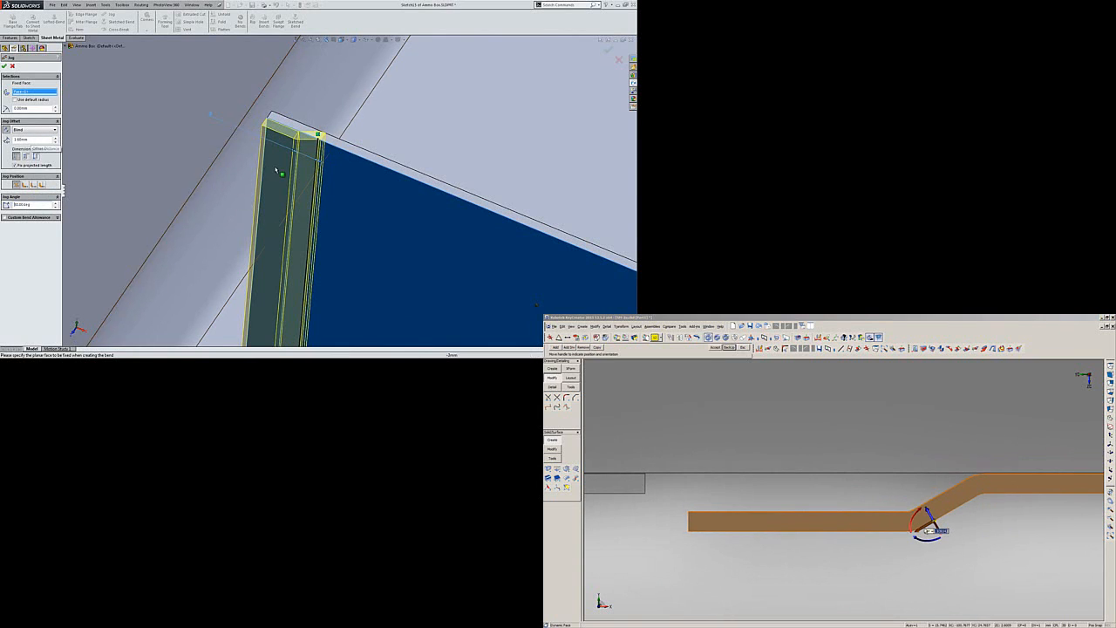
key("Return")
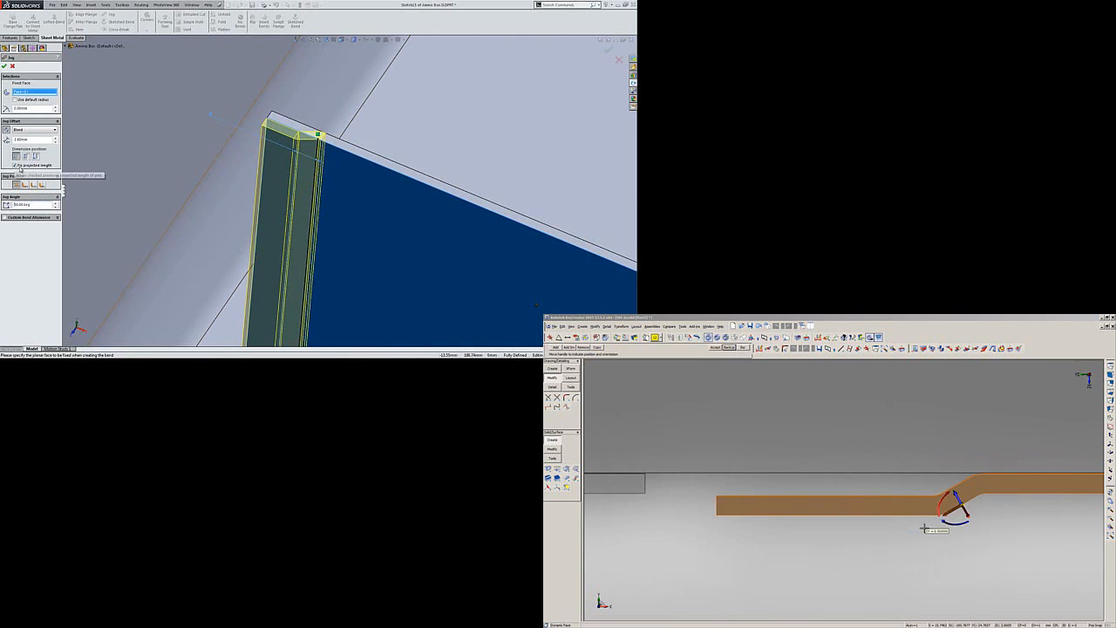
middle_click(925, 527)
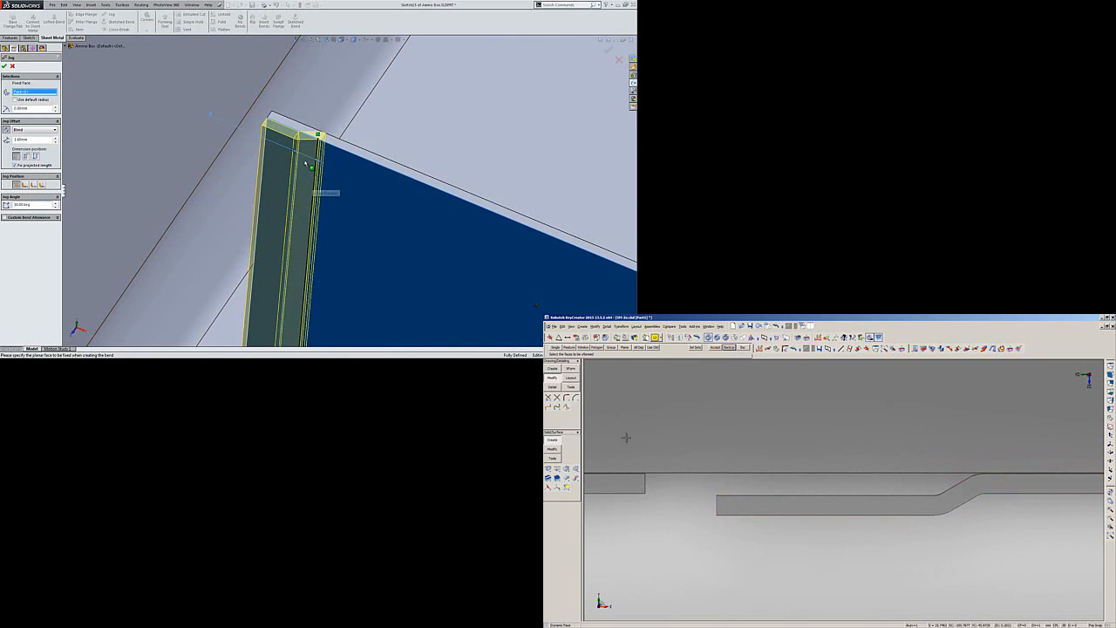
Extend the end face of KeyCreator's opposite flange so that it overlaps the jogged tip.
middle_click_drag(304, 162, 297, 174)
key("F3")
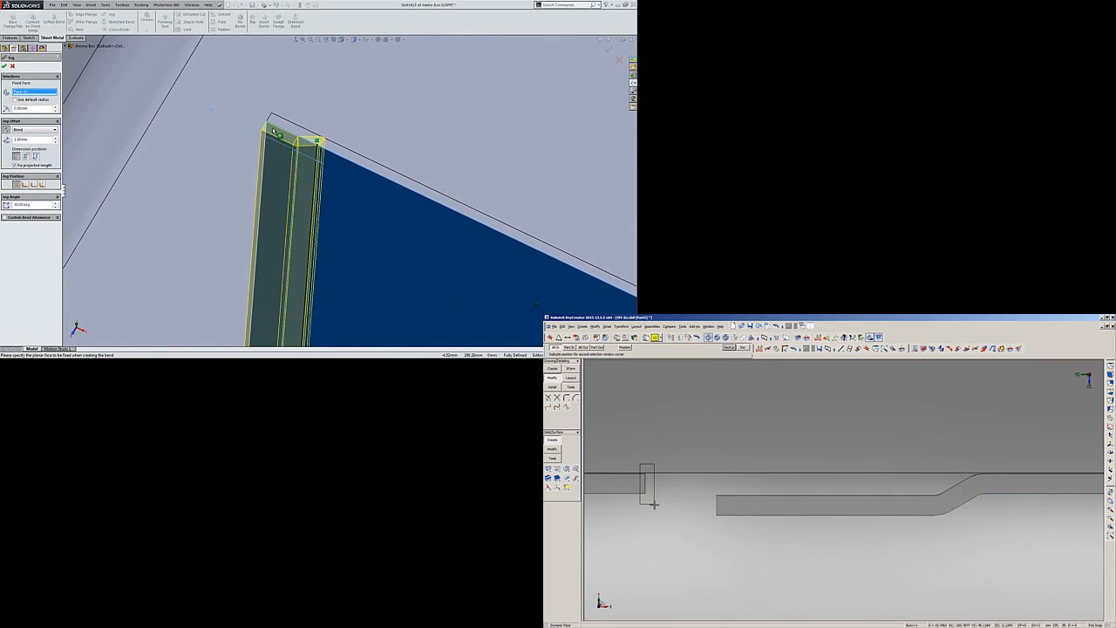
scroll(273, 130, "down", 1)
left_click(654, 504)
middle_click(653, 500)
left_click_drag(657, 493, 863, 483)
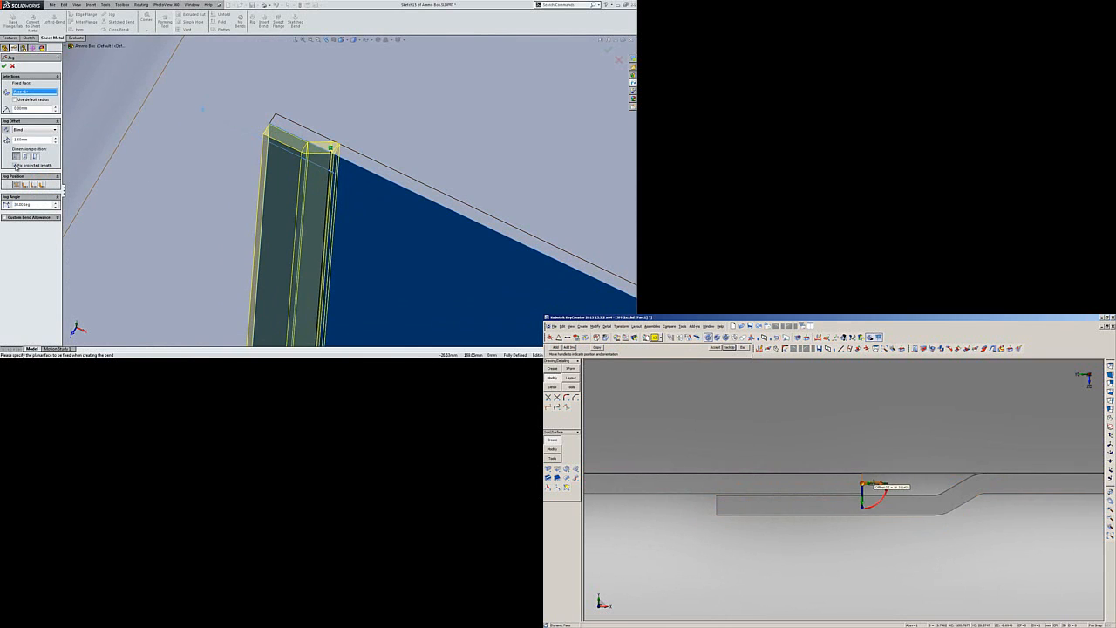
Snap the extended KeyCreator end face to the jog's bend corner, and toggle Fix projected length off and back on in SolidWorks.
left_click(15, 166)
right_click(873, 484)
mouse_move(903, 513)
left_click(948, 513)
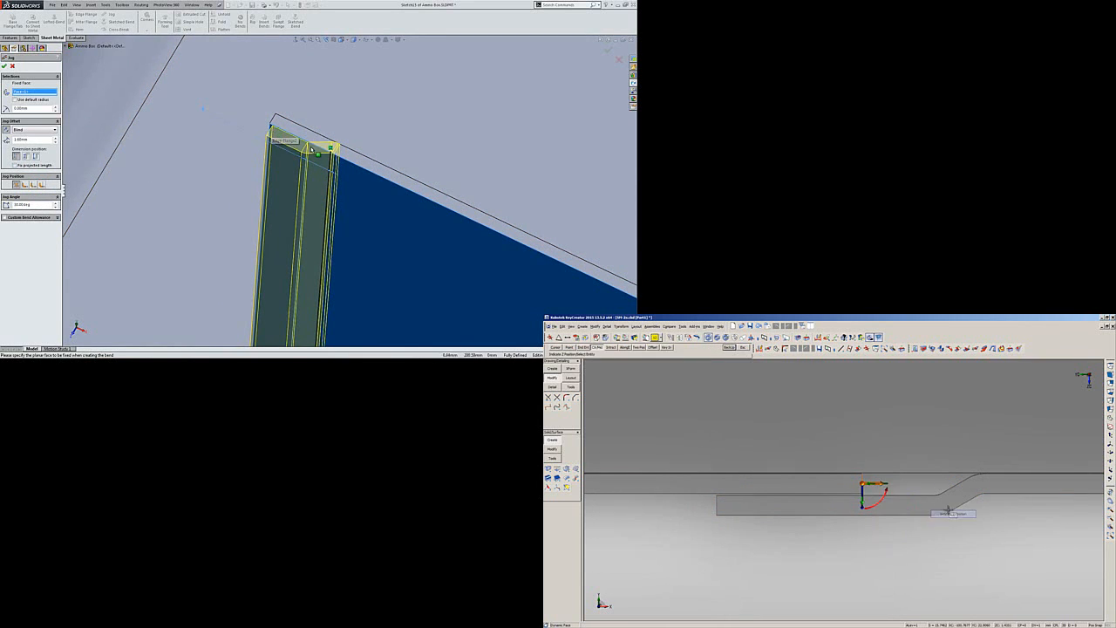
left_click(934, 497)
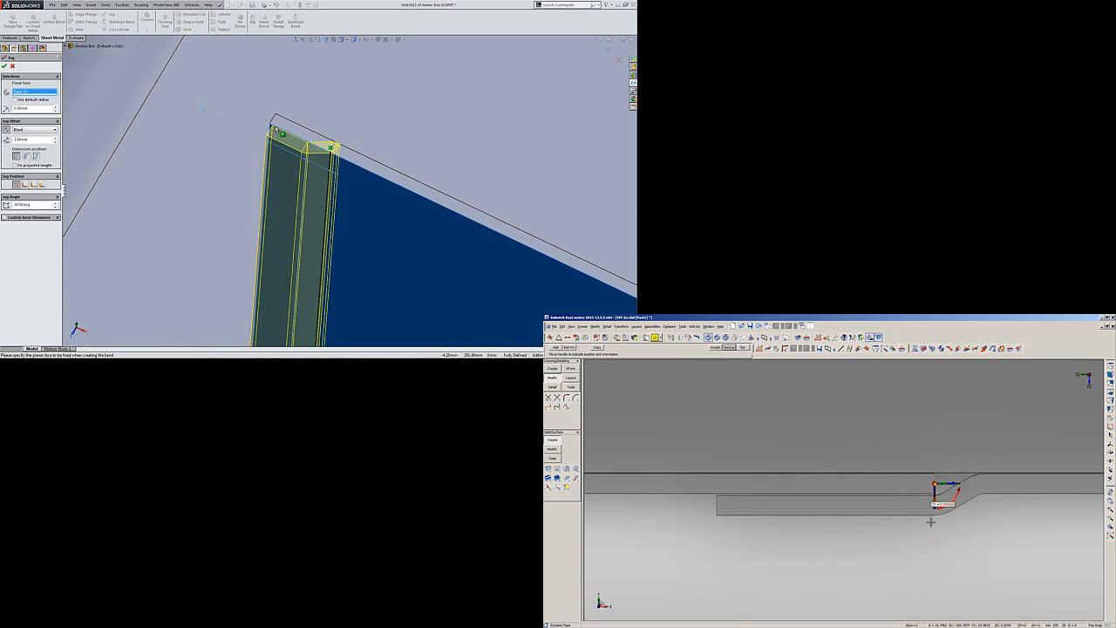
middle_click(922, 525)
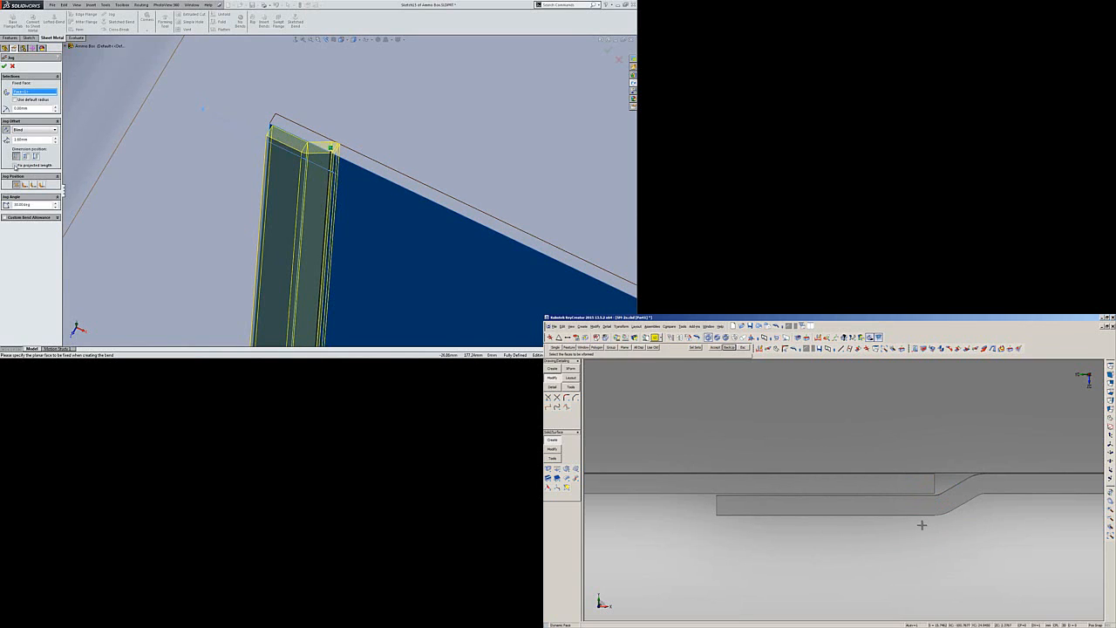
left_click(15, 165)
key("Escape")
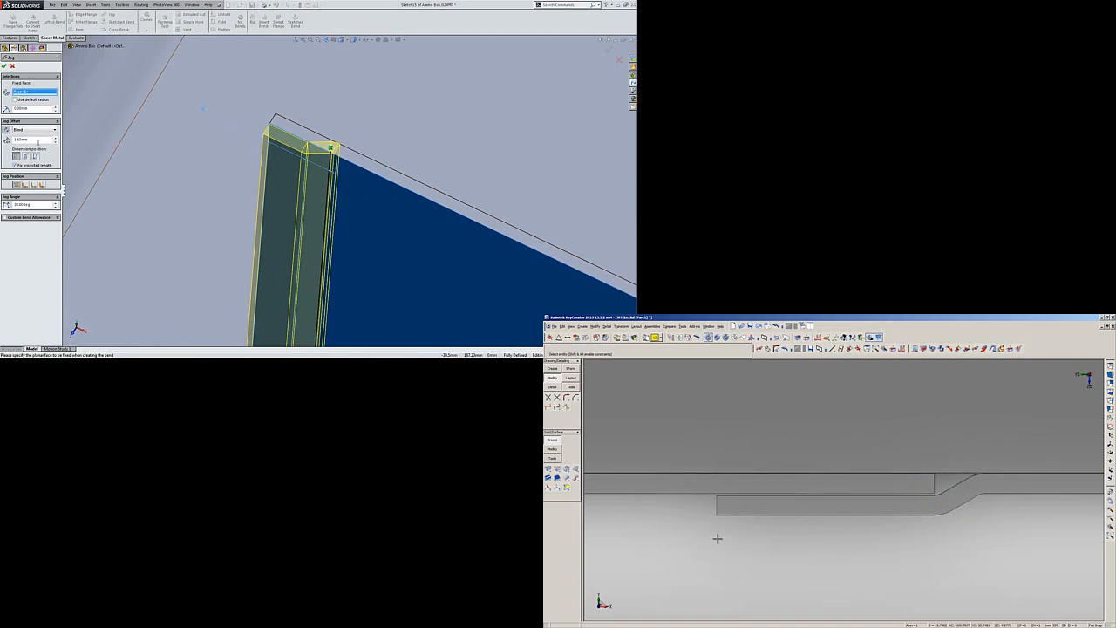
Set the overlap between the two KeyCreator flange ends to 5 mm with a driving dimension, and delete the dimension.
left_click(717, 504)
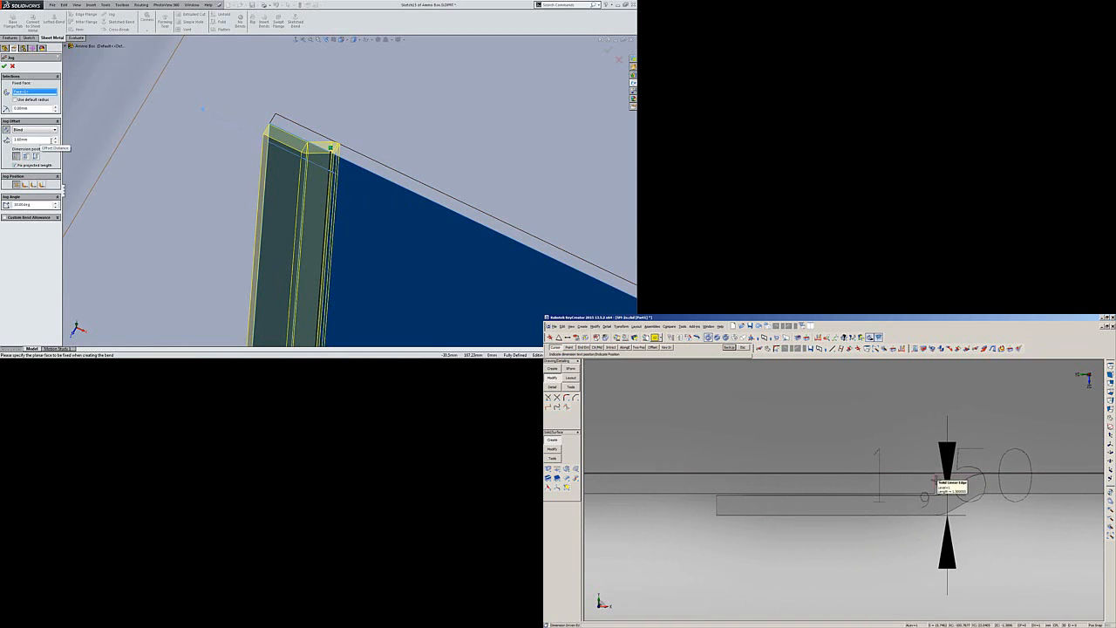
left_click(764, 577)
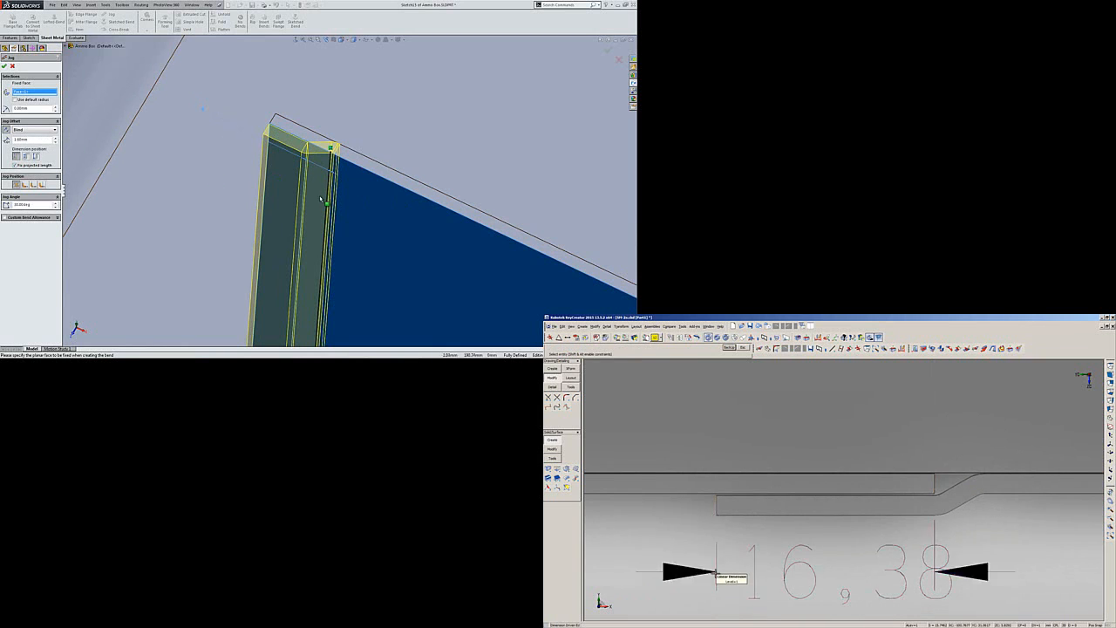
left_click(716, 573)
type("5")
key("Return")
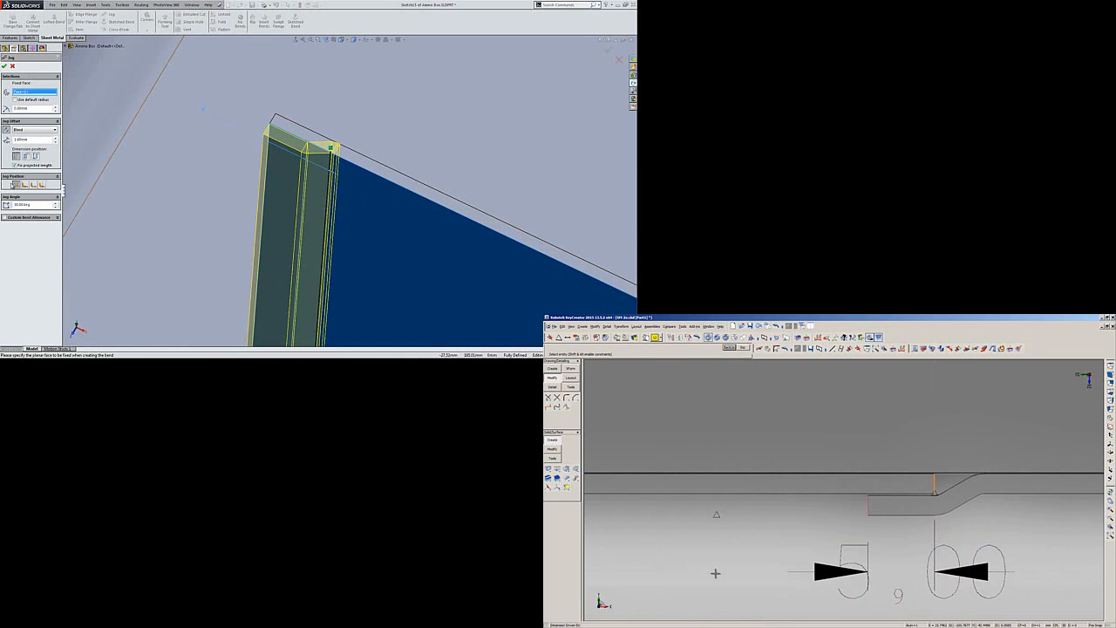
key("Delete")
key("Return")
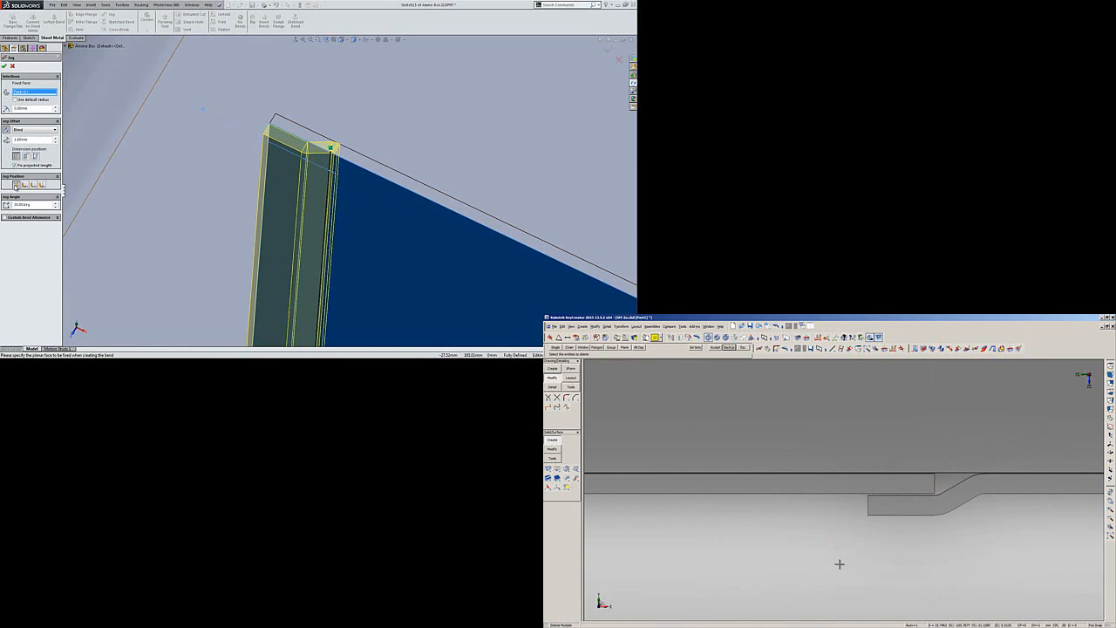
Delete the leftover line running along the jog in the KeyCreator box.
key("alt+7")
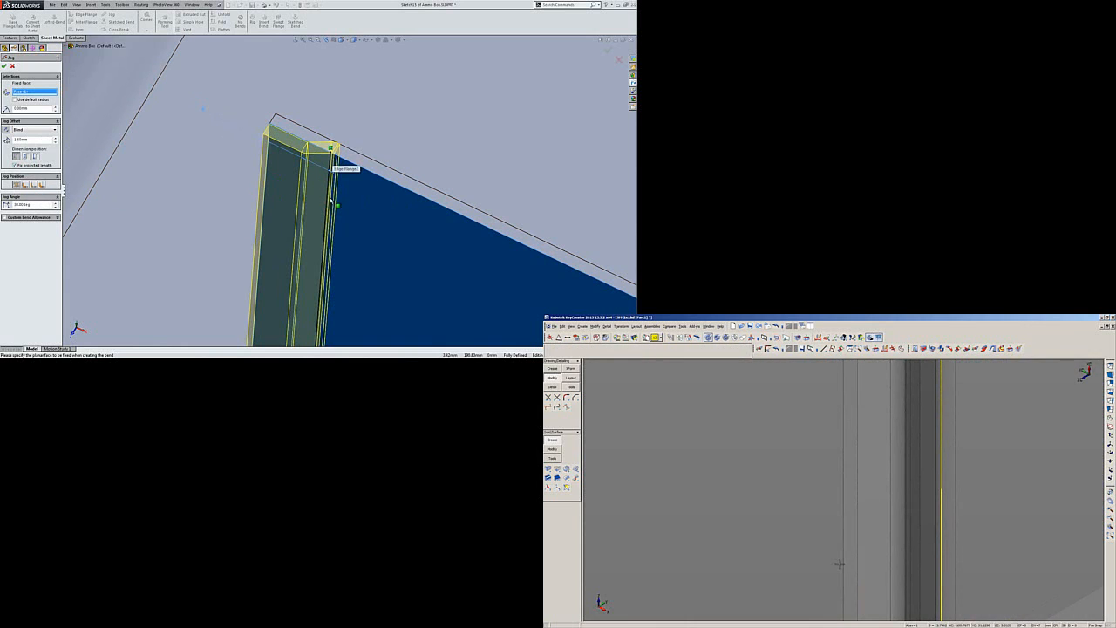
key("alt+a")
left_click(779, 511)
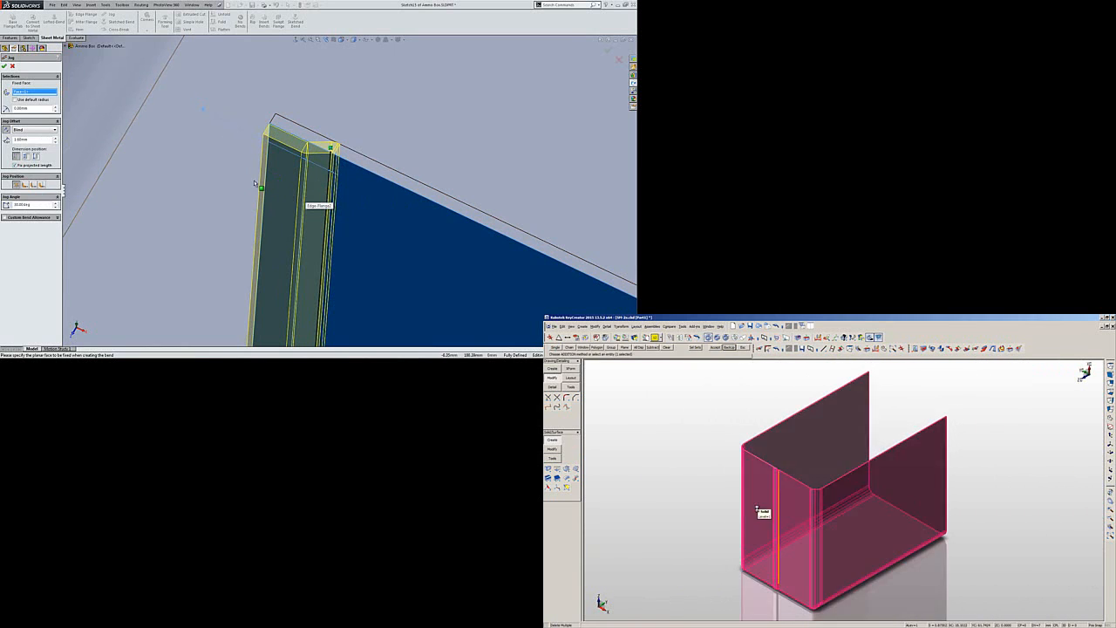
key("Return")
key("Escape")
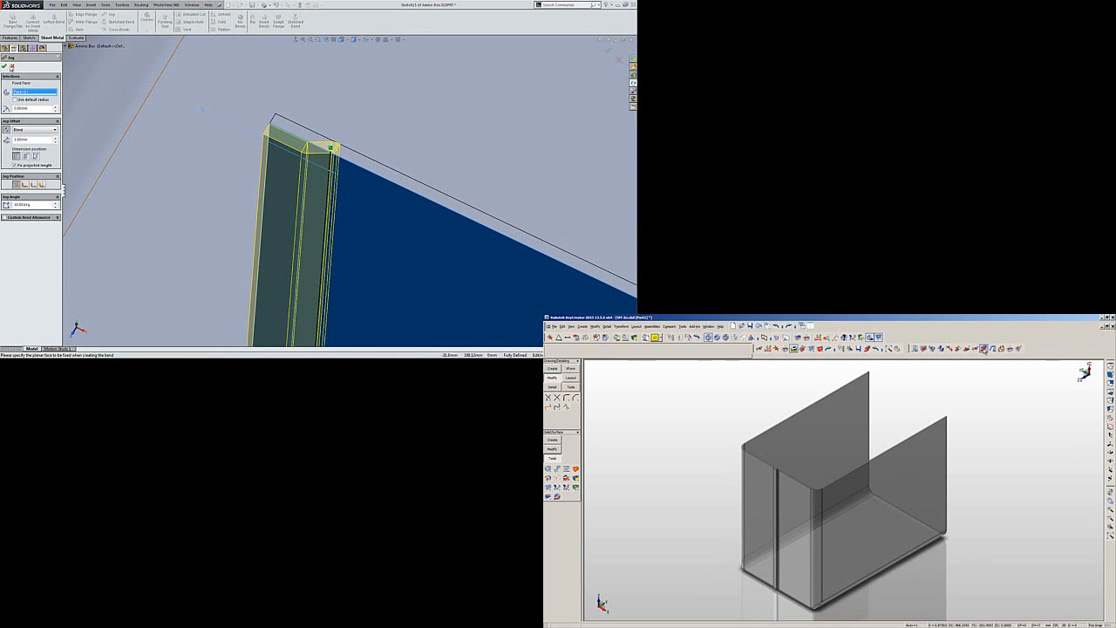
Accept the SolidWorks jog, and set up a KeyCreator sheet metal flange with a 180° bend angle and 0.25 bend radius.
left_click(984, 349)
left_click(5, 67)
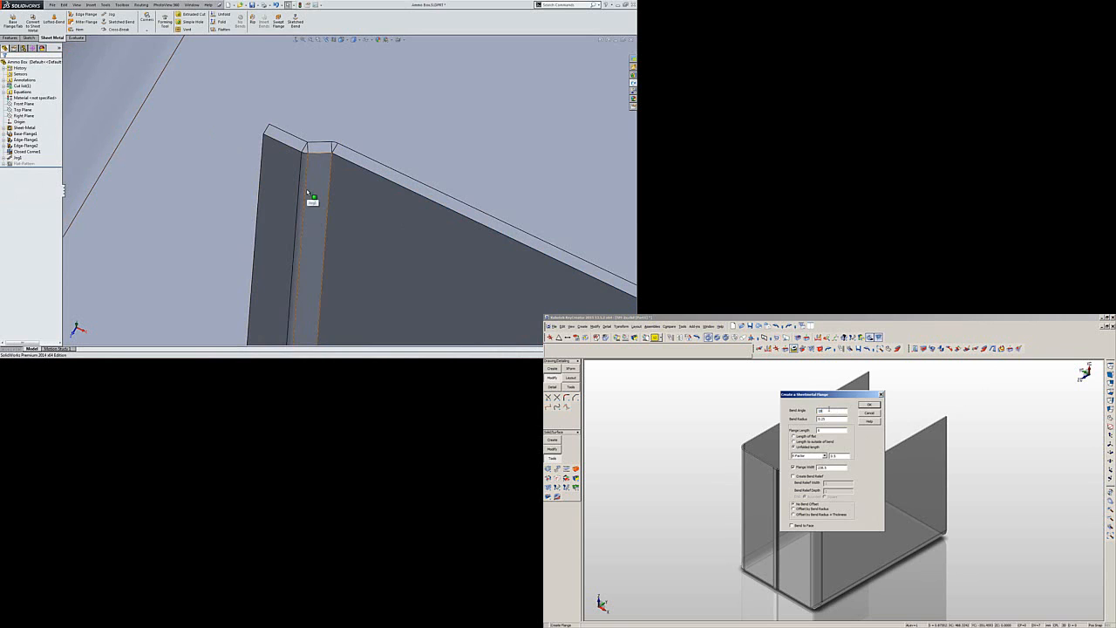
key("ctrl+7")
key("Tab")
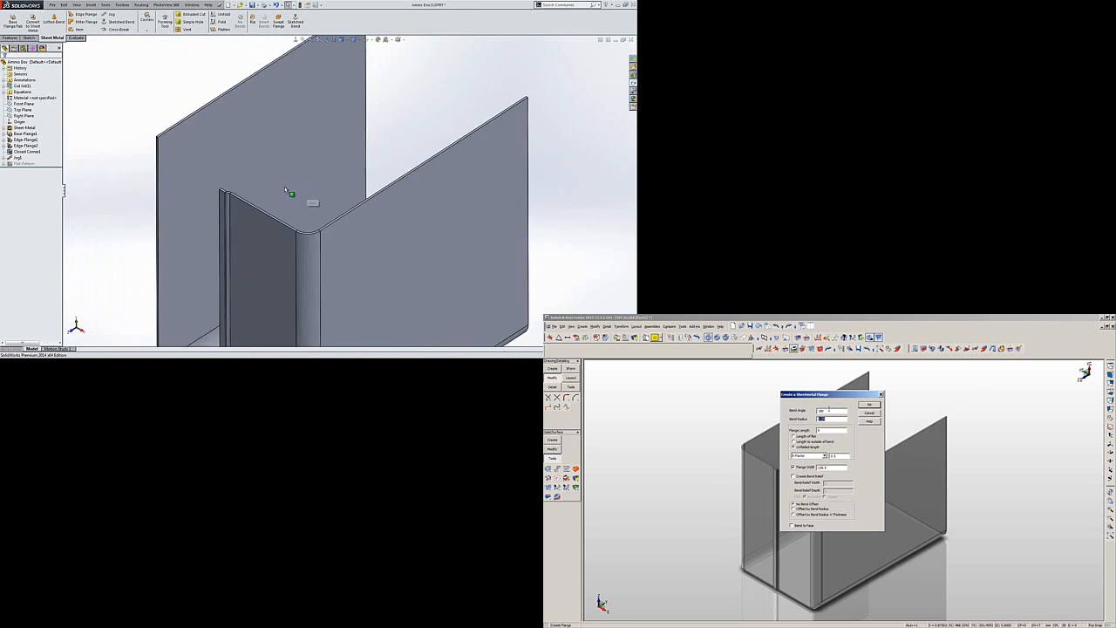
type(".25")
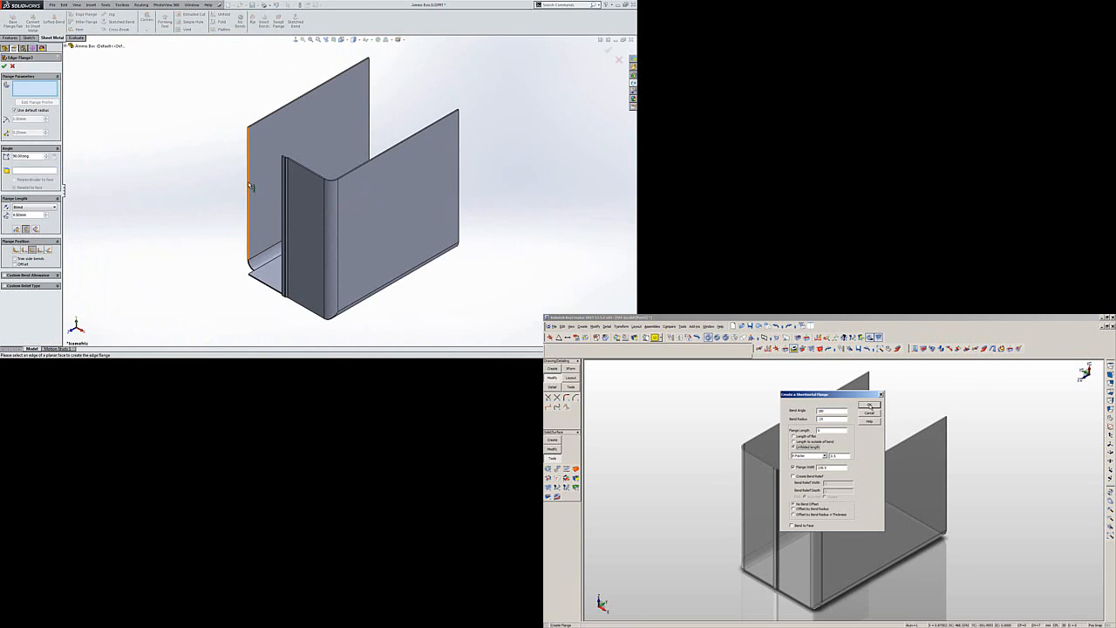
left_click(869, 406)
Start a SolidWorks edge flange on the far wall's vertical end edge and open its profile, and hem KeyCreator's far wall along its top edge.
left_click(251, 192)
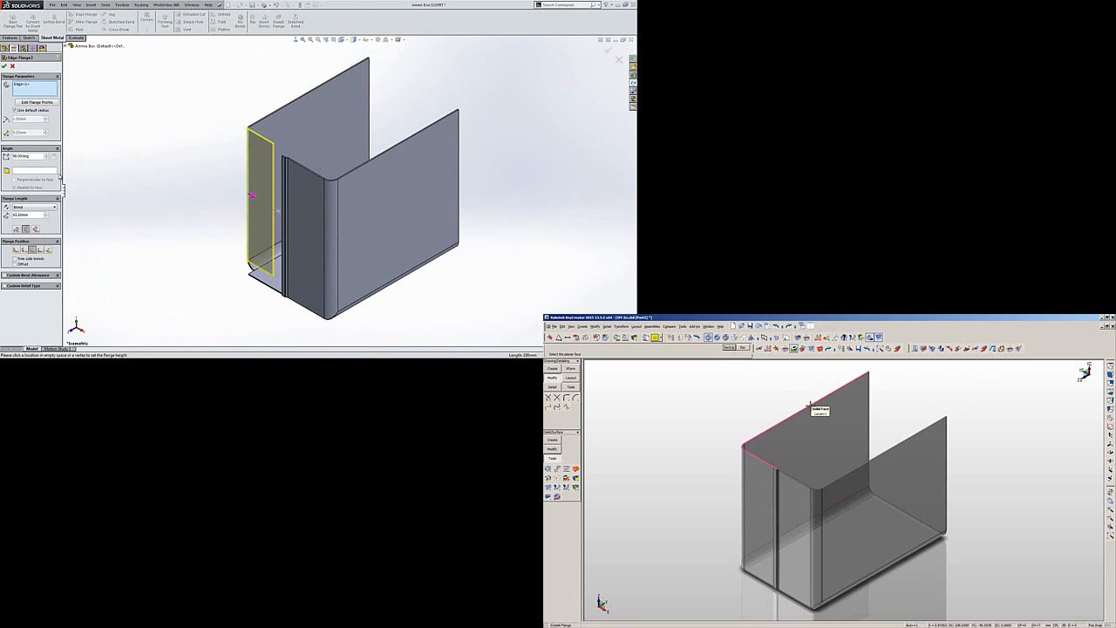
left_click(37, 102)
left_click(810, 406)
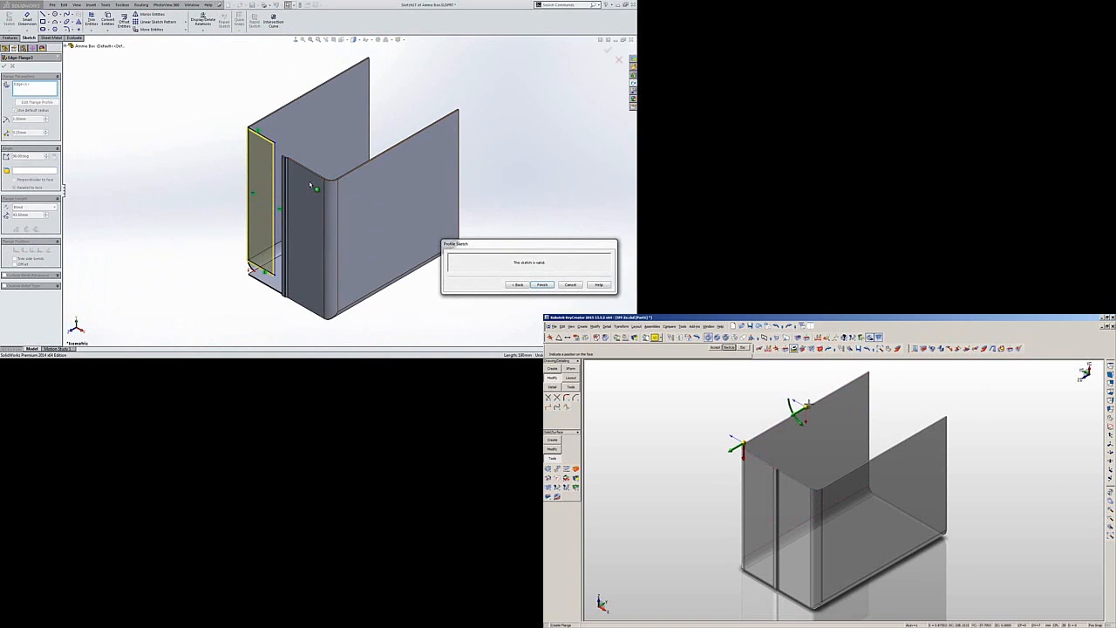
scroll(257, 157, "down", 5)
scroll(312, 138, "down", 3)
left_click(808, 405)
Make the SolidWorks flange profile's end line collinear with the jog's bend edge, and hem the near wall's top edge in KeyCreator.
left_click(307, 148)
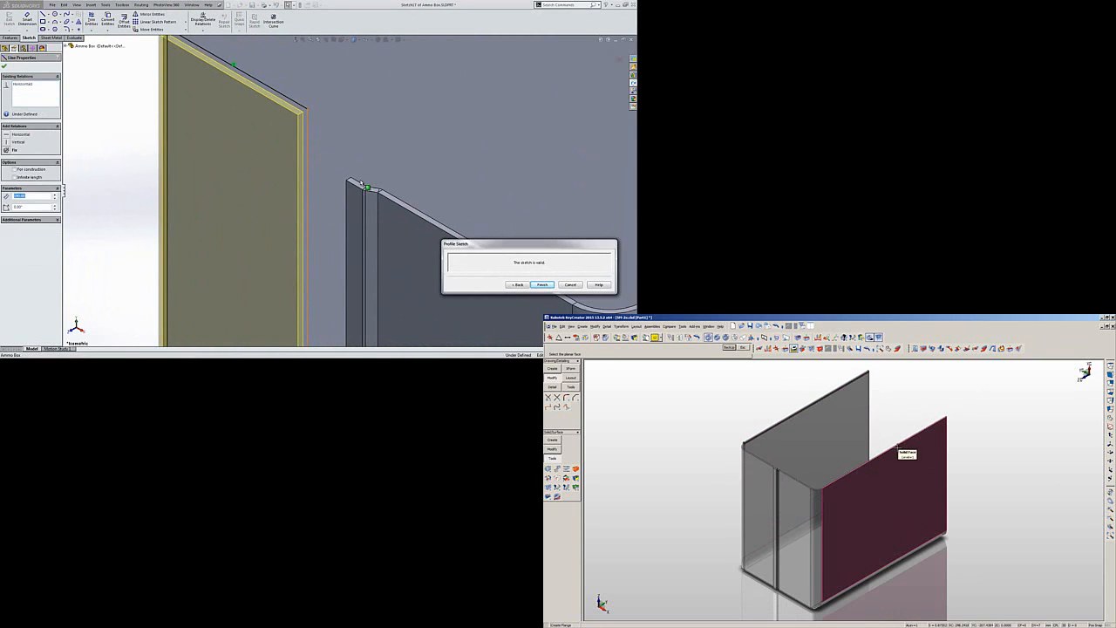
middle_click_drag(390, 205, 353, 267)
left_click(897, 444)
scroll(390, 189, "down", 4)
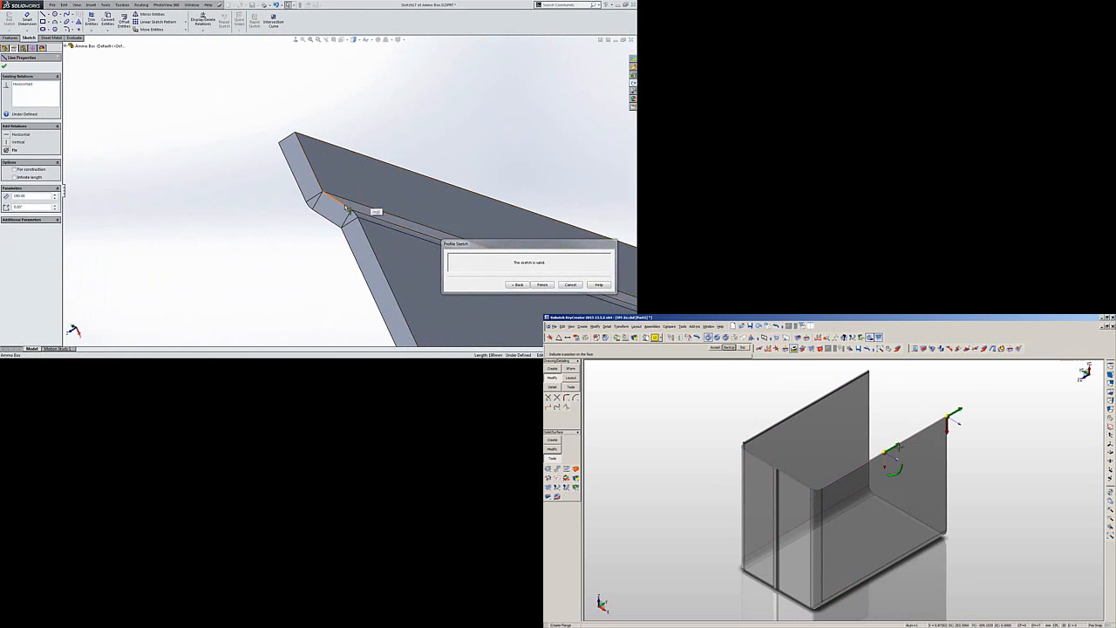
key("Escape")
left_click(350, 204, "ctrl")
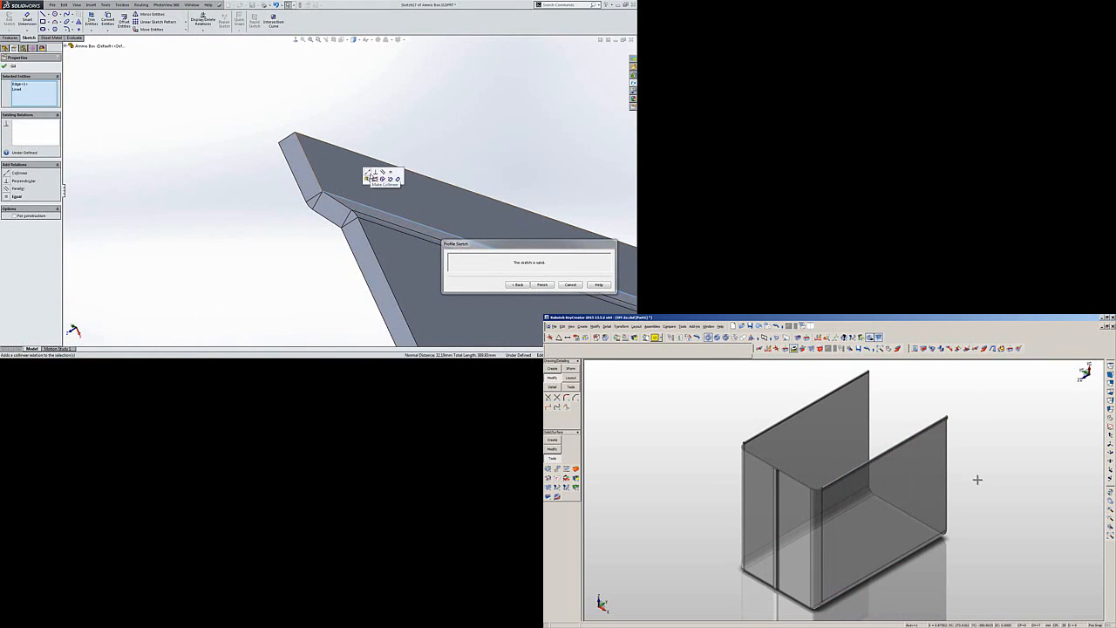
left_click(367, 172)
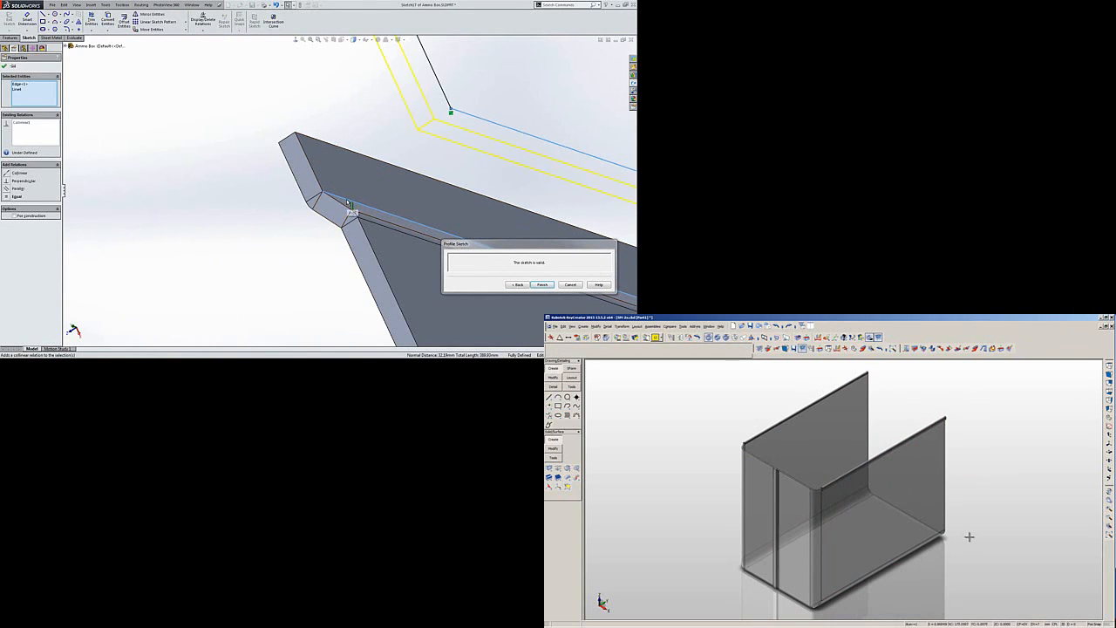
Override the SolidWorks edge flange's default bend radius with 10 mm, and restart the KeyCreator flange with the same hem settings.
scroll(348, 203, "down", 3)
key("ctrl+7")
left_click(975, 348)
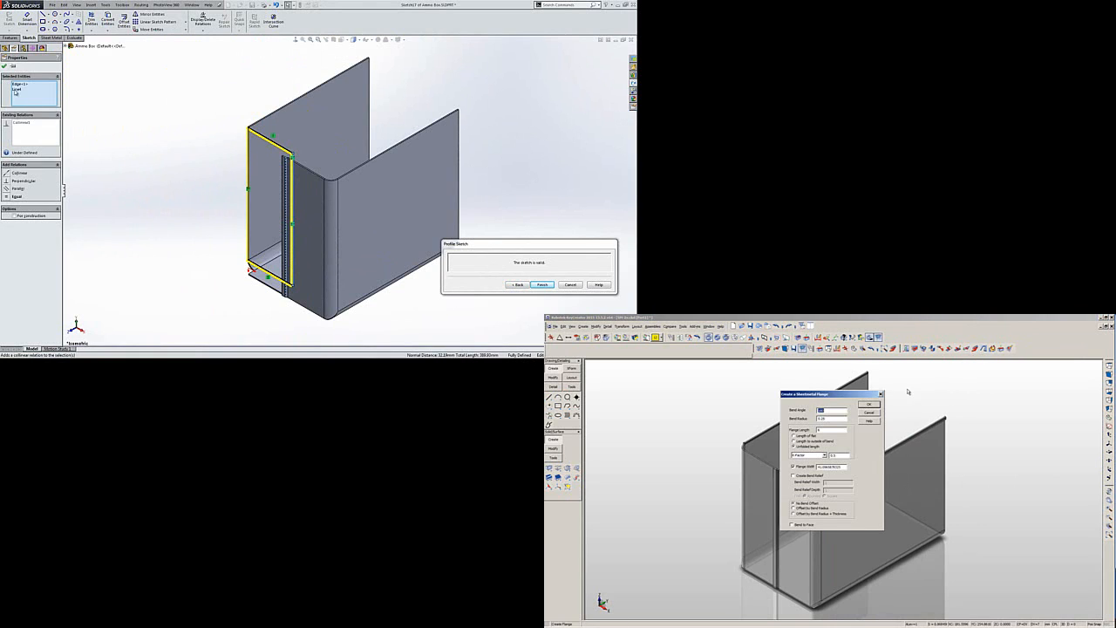
left_click(5, 68)
left_click(870, 405)
left_click(518, 285)
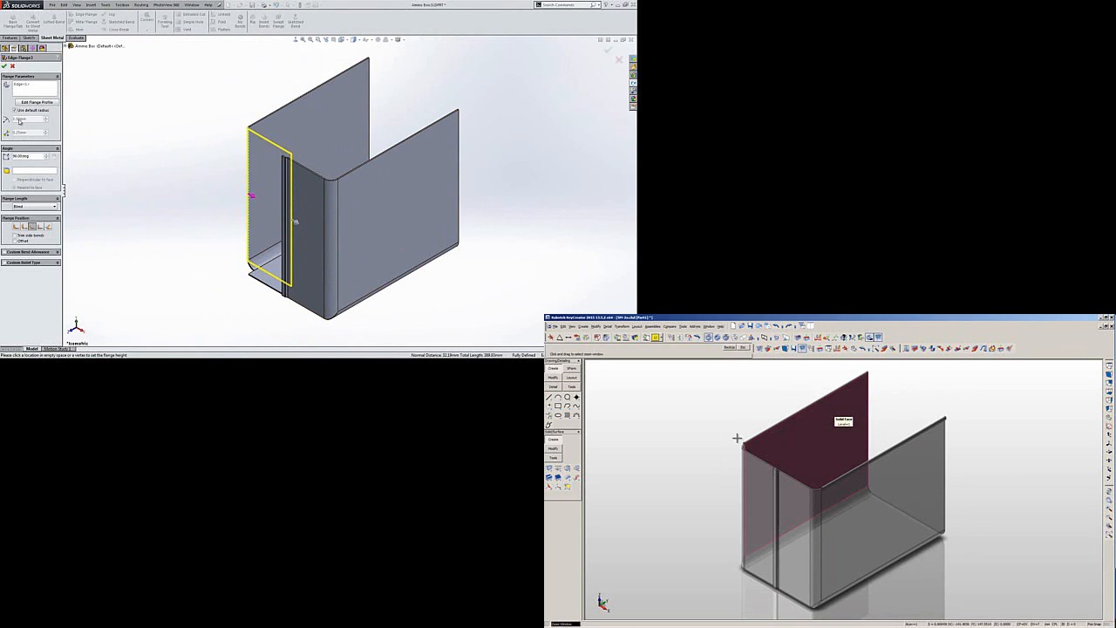
left_click_drag(832, 500, 735, 438)
left_click(15, 111)
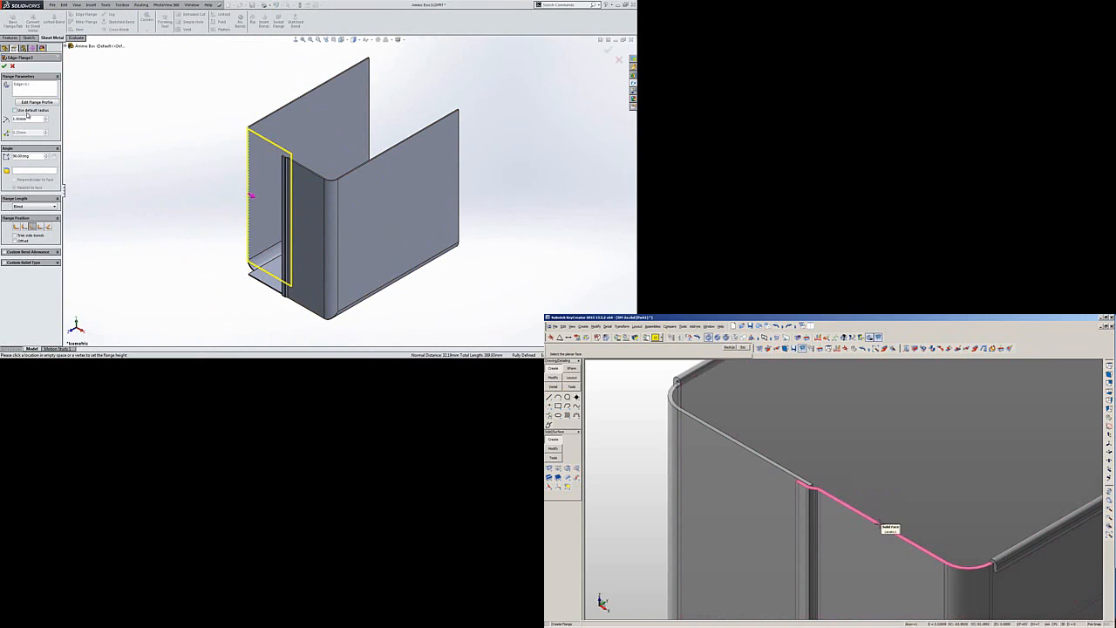
double_click(32, 119)
Hem the top edge of KeyCreator's jogged end flange starting at the jog's bend corner, and accept the SolidWorks edge flange.
left_click(879, 526)
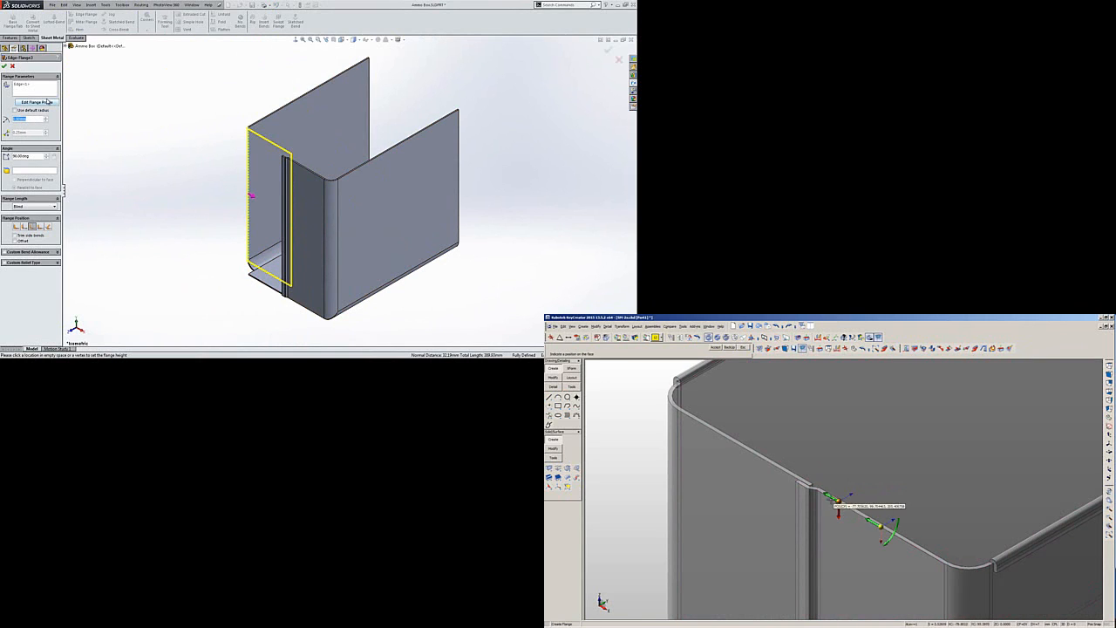
right_click(830, 496)
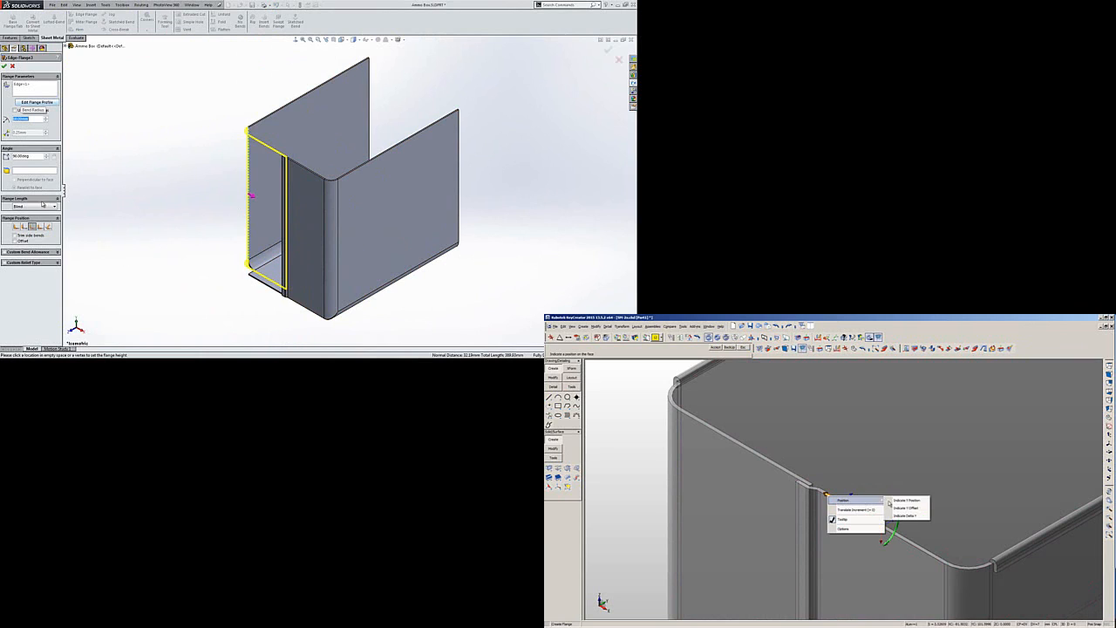
left_click(904, 501)
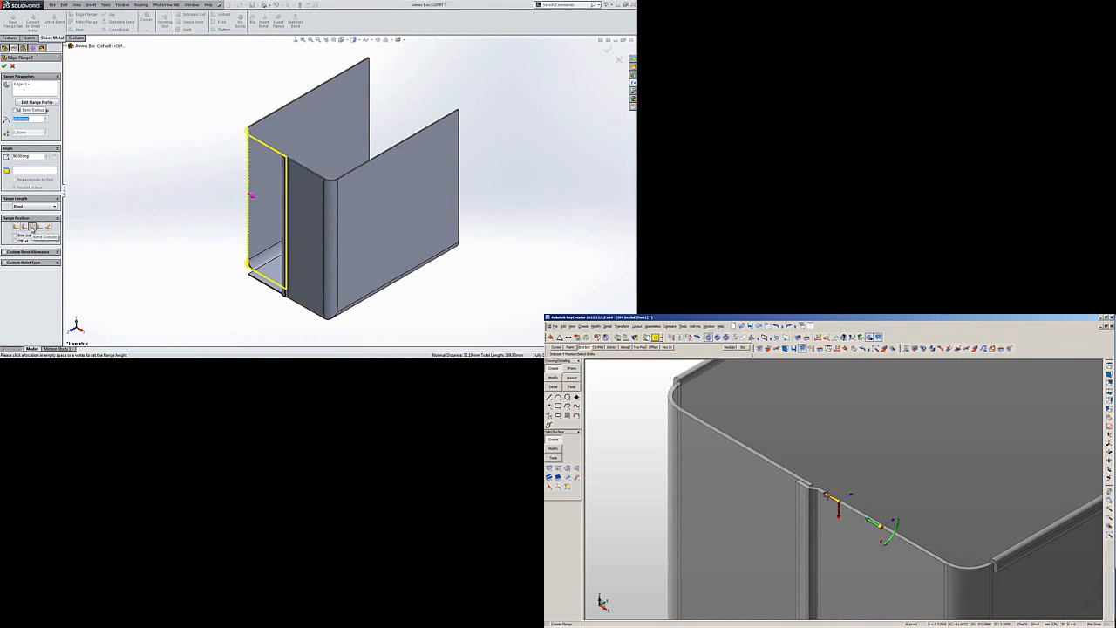
left_click(817, 488)
left_click(829, 490)
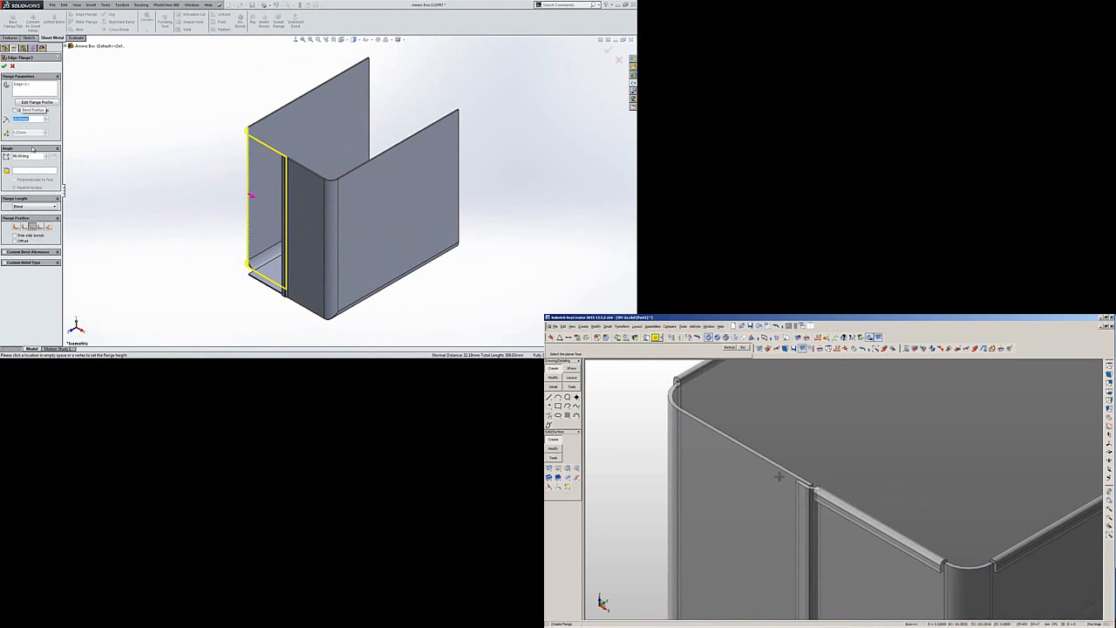
left_click(5, 67)
Hem the top edge of KeyCreator's opposite end flange, ending the hem short of the jogged tip.
left_click_drag(663, 393, 847, 511)
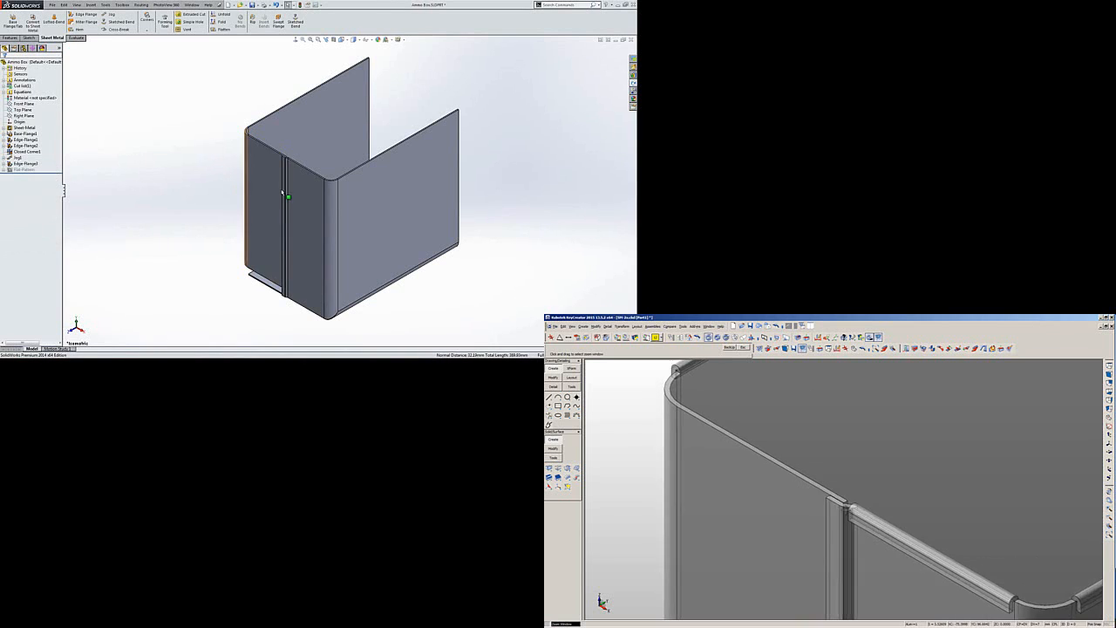
scroll(283, 170, "down", 5)
scroll(284, 171, "down", 5)
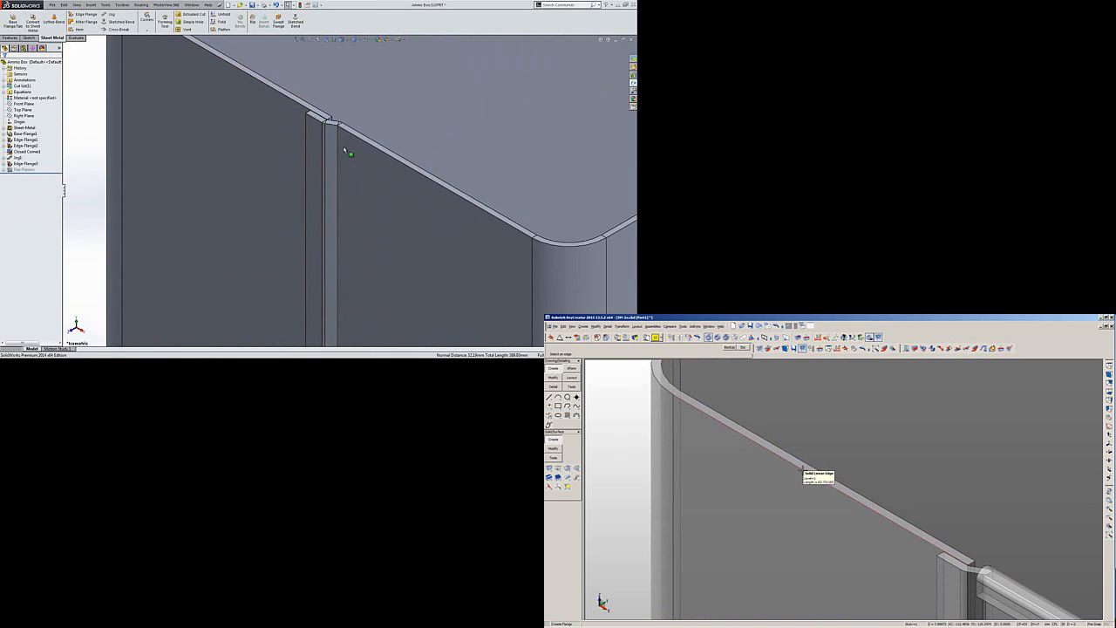
middle_click_drag(346, 142, 311, 190)
left_click_drag(970, 568, 939, 552)
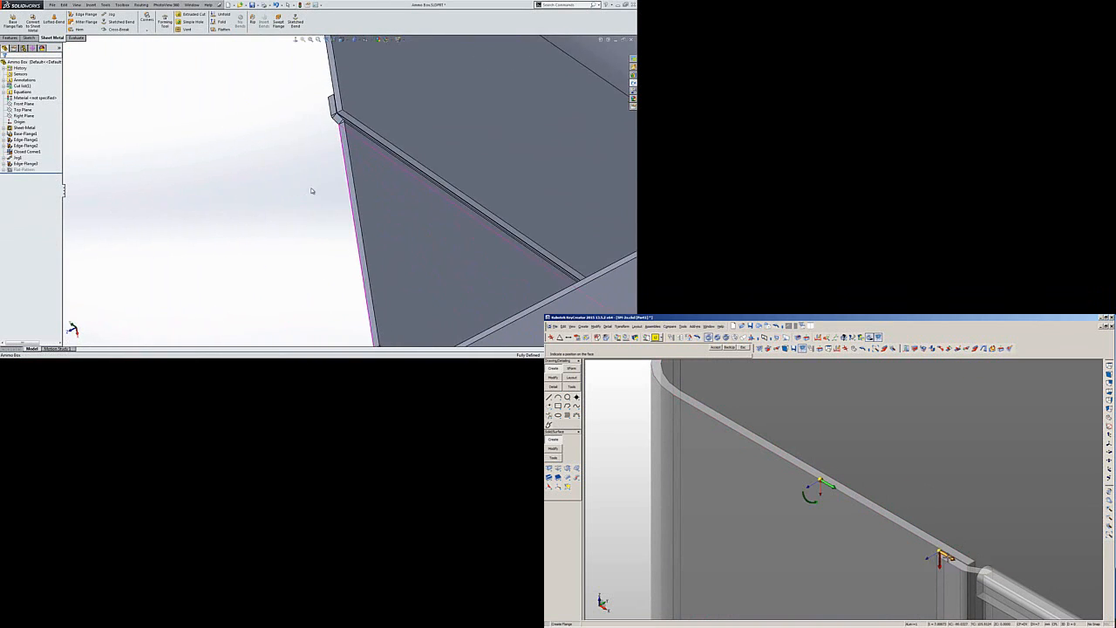
middle_click(946, 535)
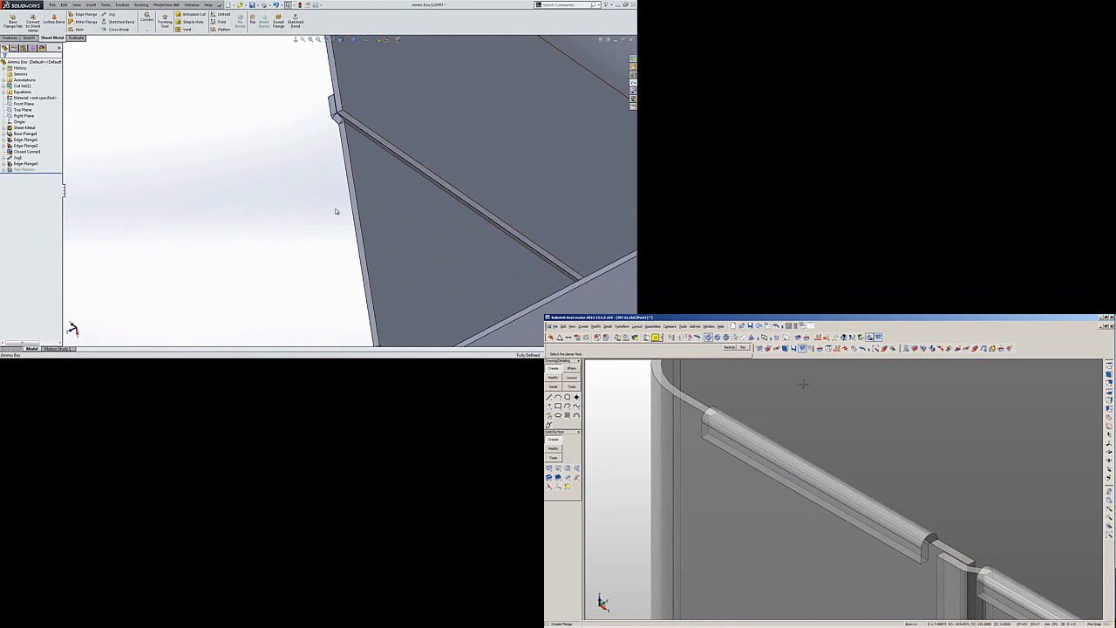
Extend the KeyCreator hem's end face to the corner bend's edge with Dynamic Face, and start a SolidWorks closed corner.
middle_click_drag(335, 211, 371, 154)
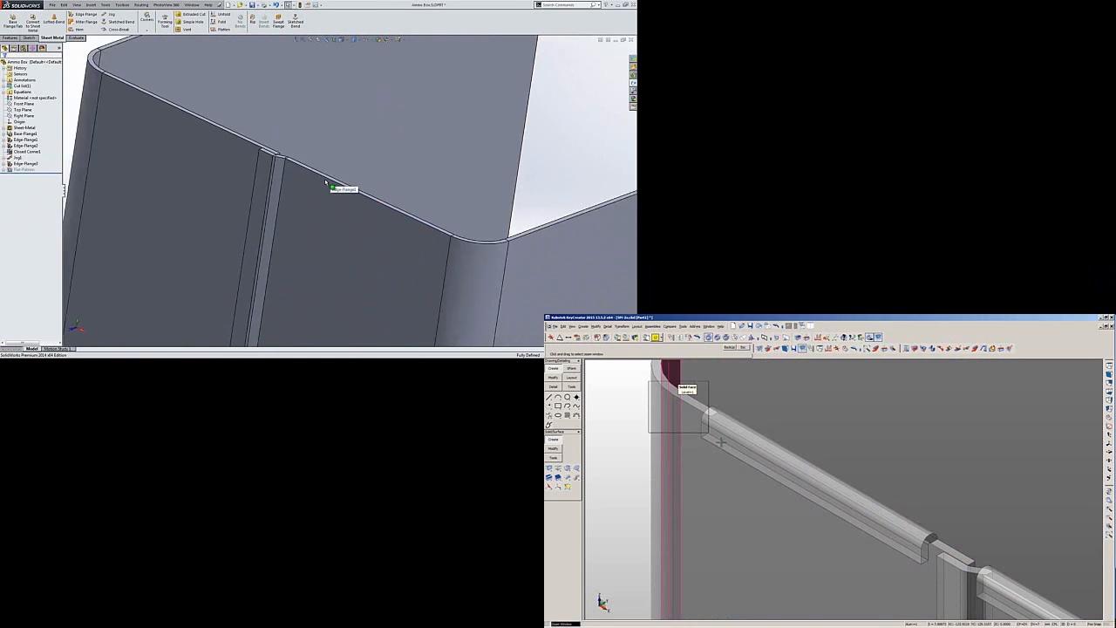
left_click_drag(721, 442, 765, 468)
key("ctrl+7")
middle_click_drag(304, 218, 305, 160)
scroll(286, 228, "down", 3)
left_click(841, 498)
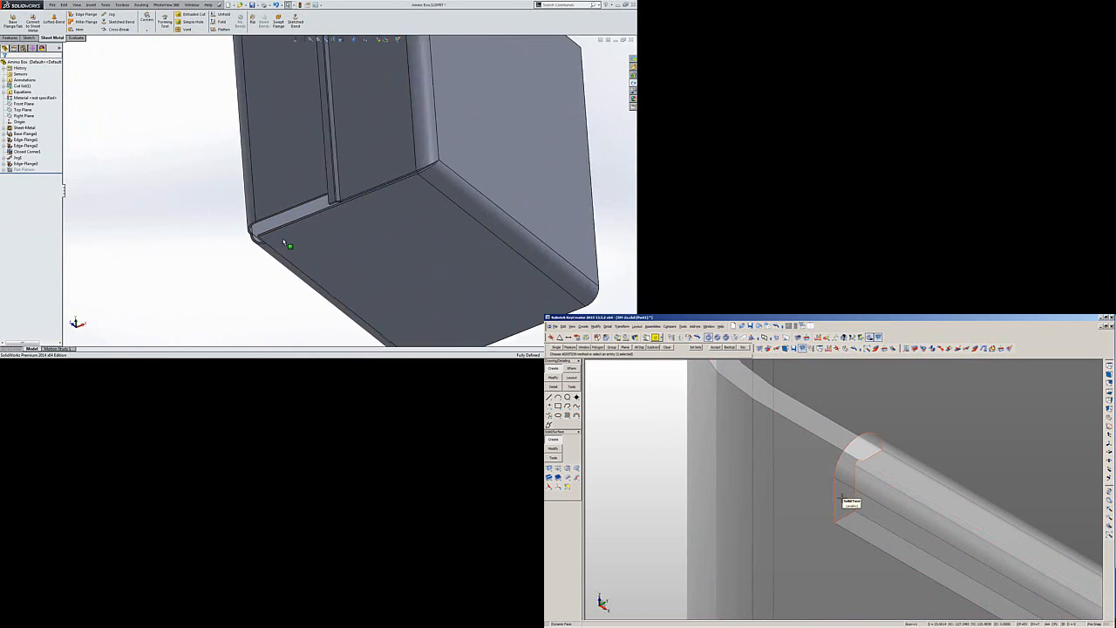
scroll(283, 243, "down", 2)
middle_click(845, 498)
right_click(842, 468)
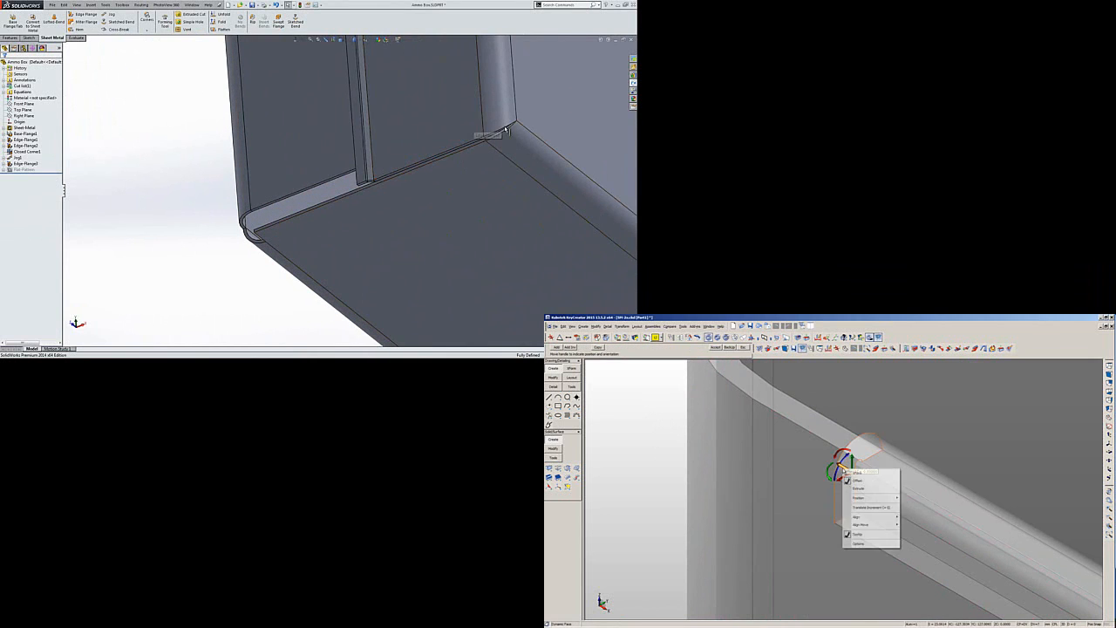
mouse_move(880, 497)
left_click(146, 21)
left_click(923, 498)
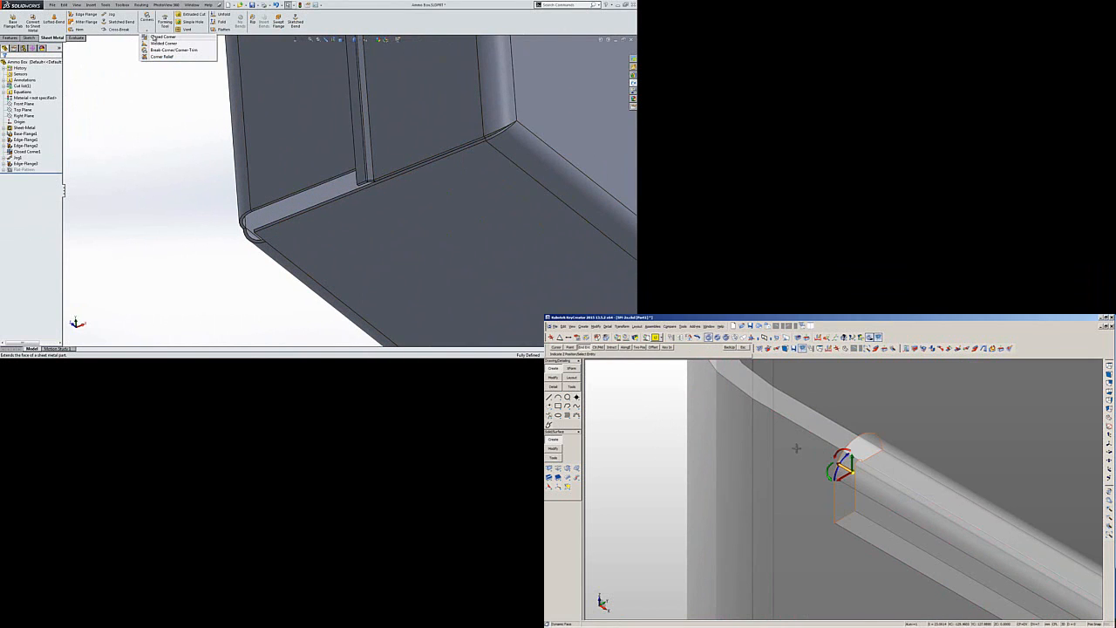
left_click(163, 36)
left_click(793, 421)
middle_click(799, 418)
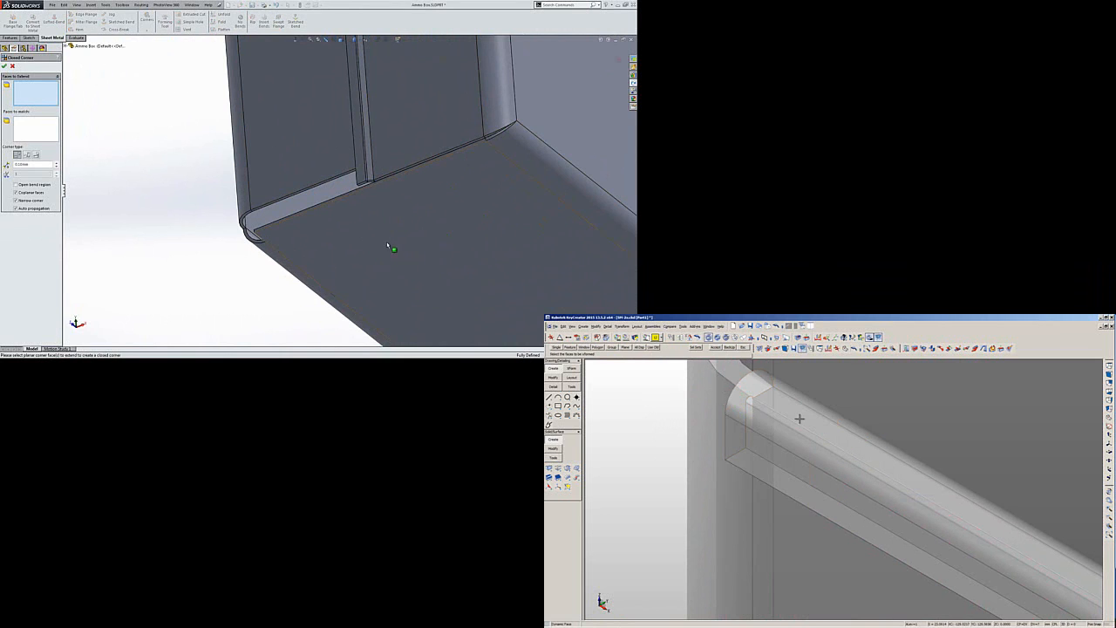
Pick the new SolidWorks flange's lower edge face for the closed corner, and dimension from the KeyCreator hem's end to the jogged tip.
middle_click_drag(388, 247, 393, 201)
key("alt+a")
scroll(287, 194, "down", 3)
key("alt+w")
left_click_drag(764, 462, 805, 485)
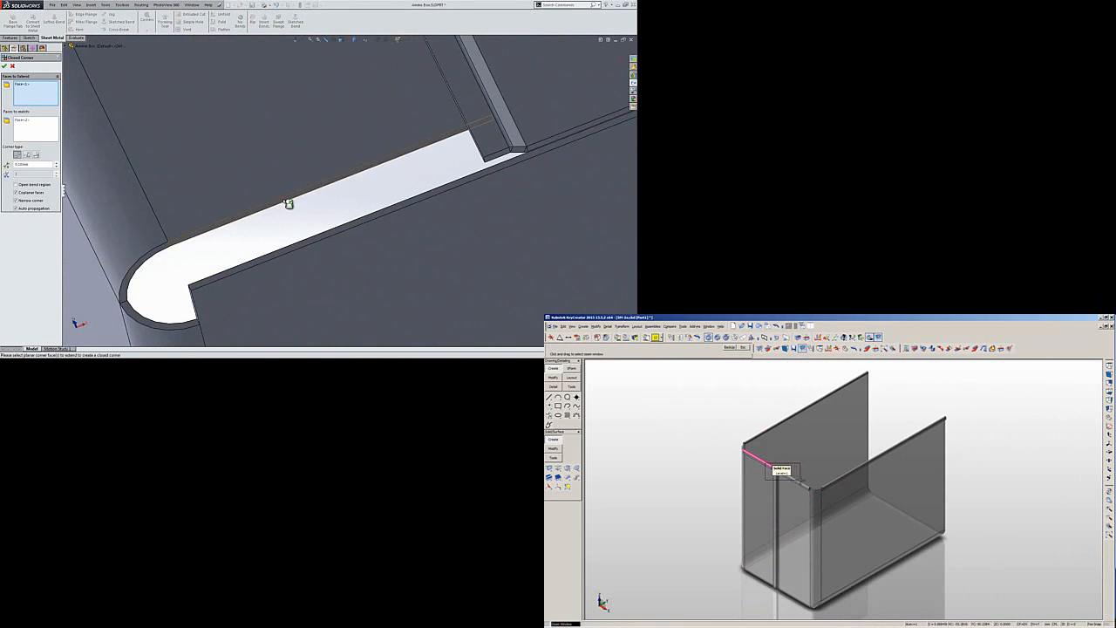
left_click(288, 204)
scroll(237, 287, "up", 3)
middle_click_drag(266, 251, 281, 254)
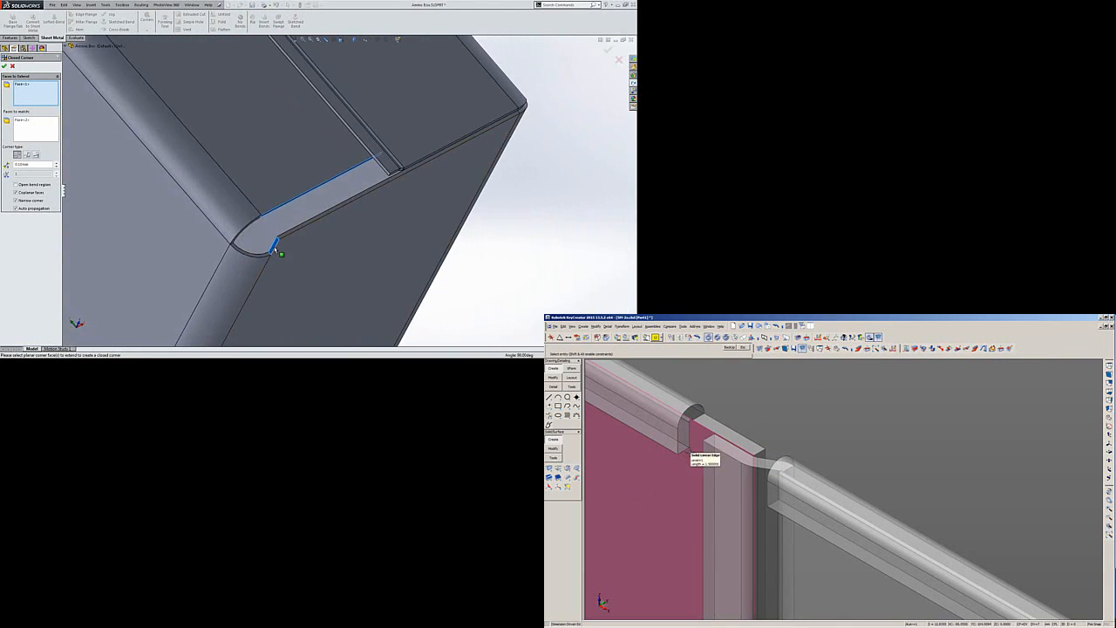
left_click(685, 450)
left_click(711, 437)
Redo the closed corner selection without auto propagation, extending the SolidWorks flange's lower edge face to match the base's adjacent edge face.
left_click(35, 128)
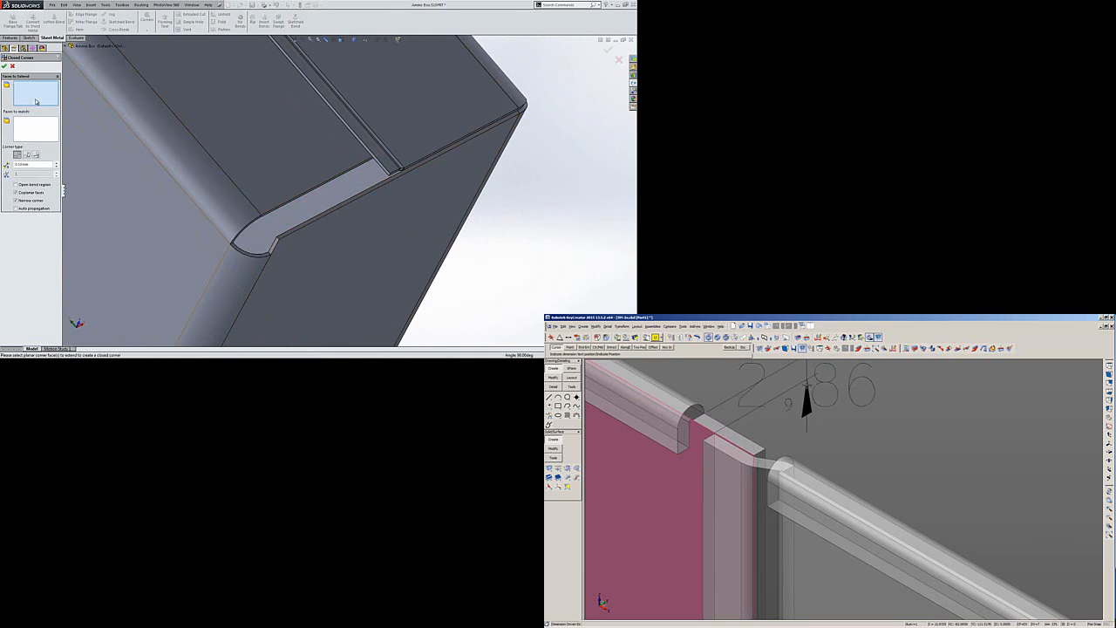
scroll(281, 183, "up", 5)
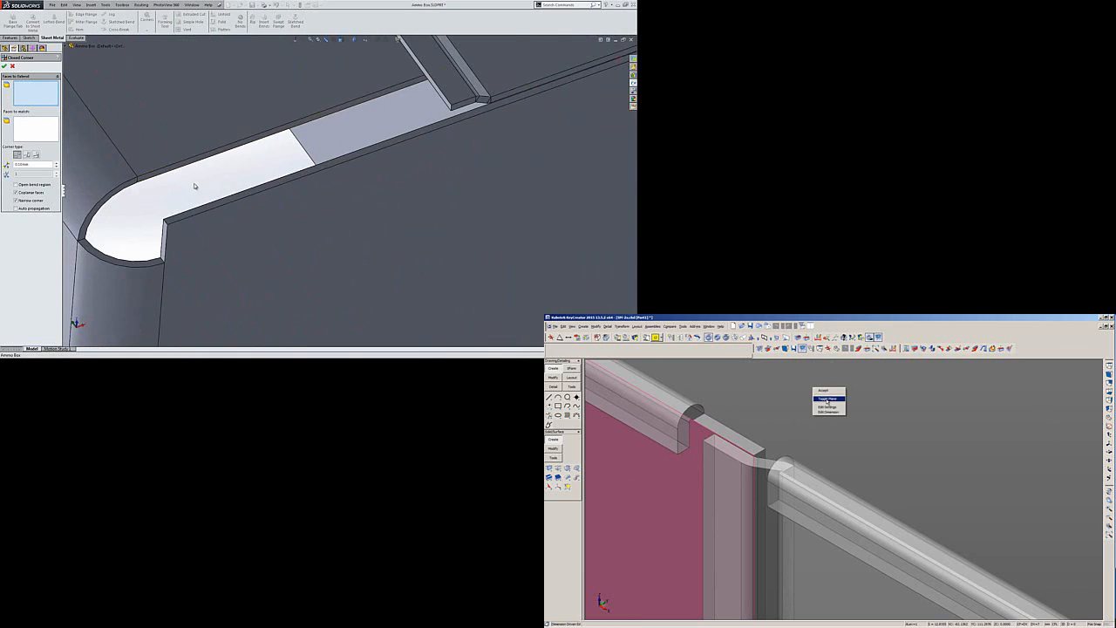
left_click(172, 173)
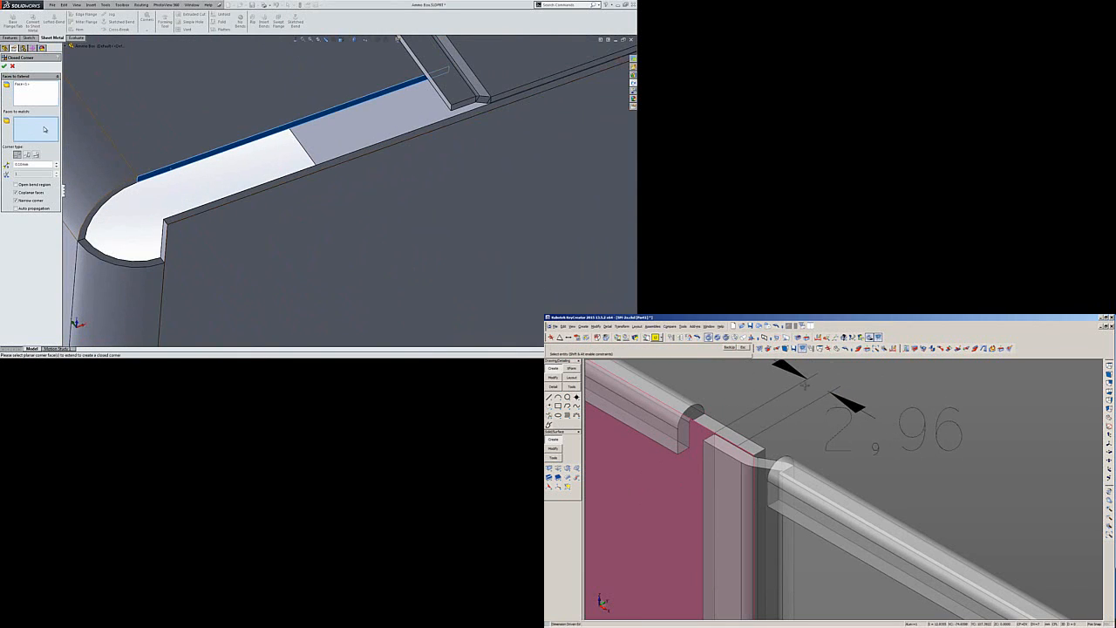
left_click(224, 218)
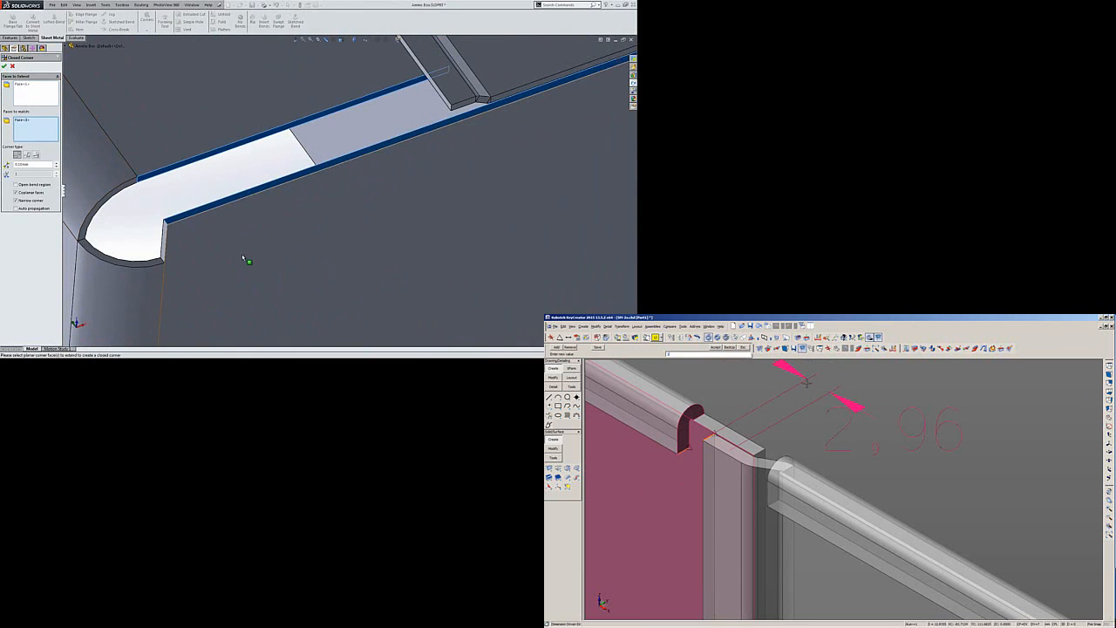
scroll(245, 260, "down", 3)
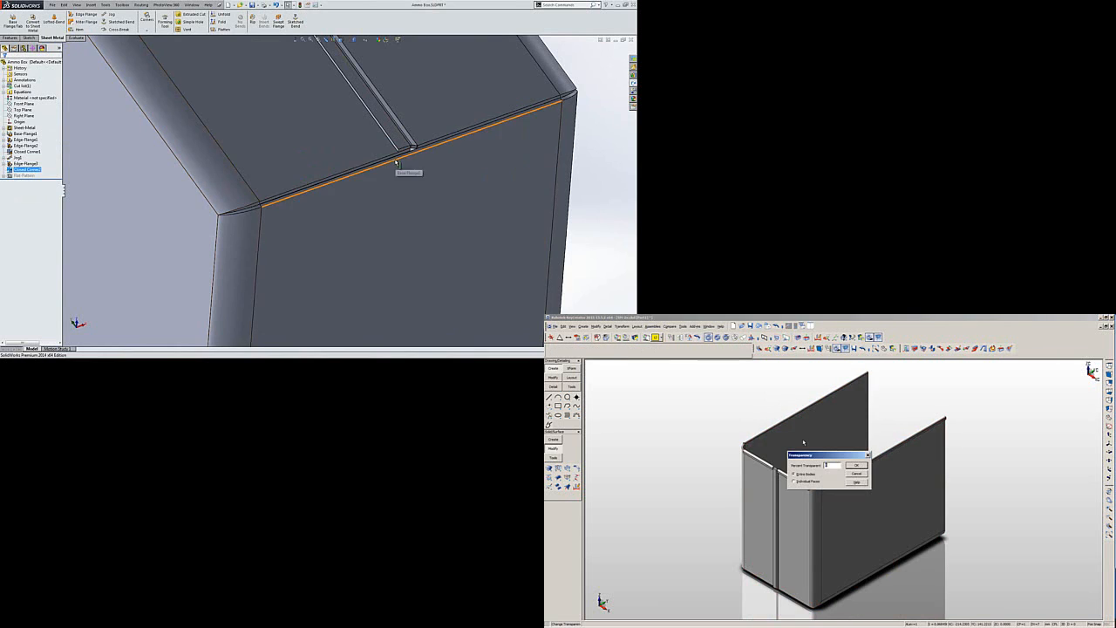
Start a SolidWorks hem and select the top edges of both side walls and both overlapping end flanges.
key("ctrl+7")
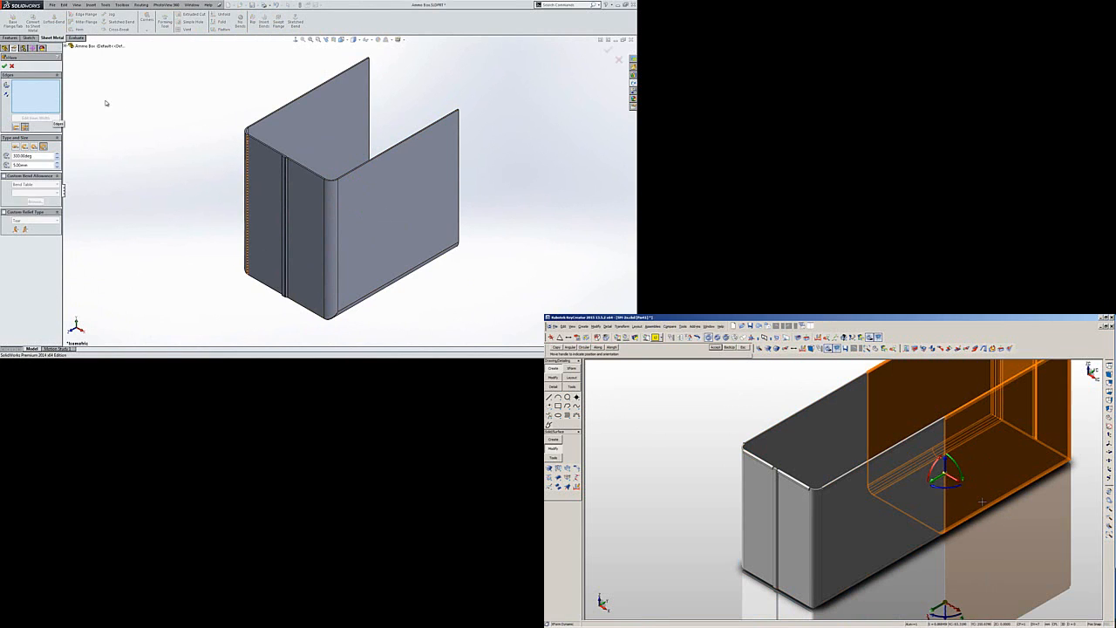
left_click(304, 96)
left_click(273, 153)
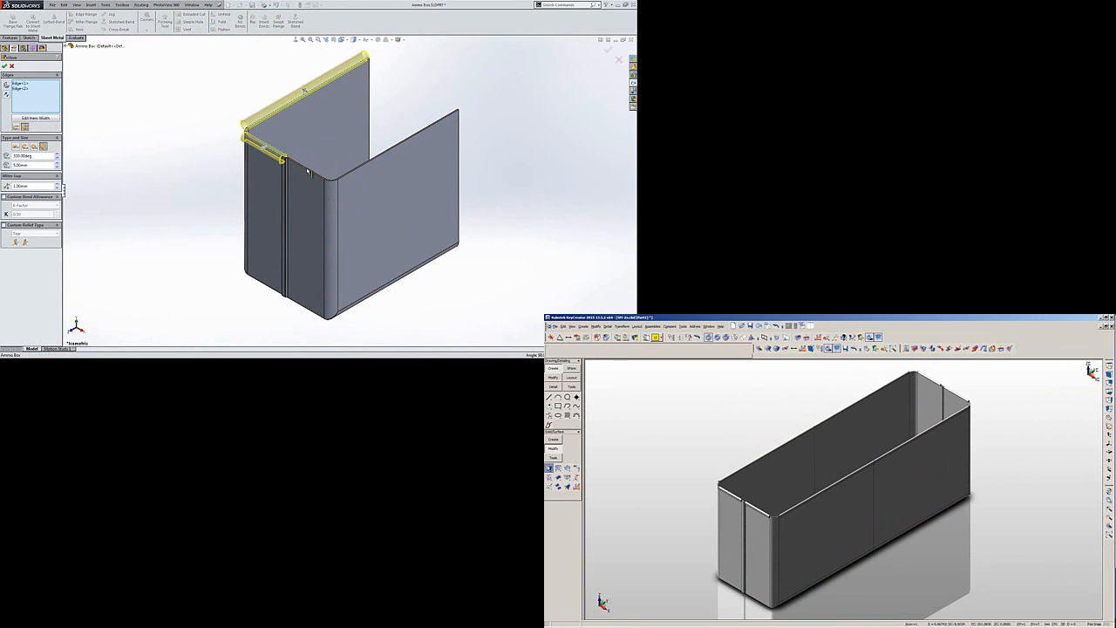
left_click(363, 168)
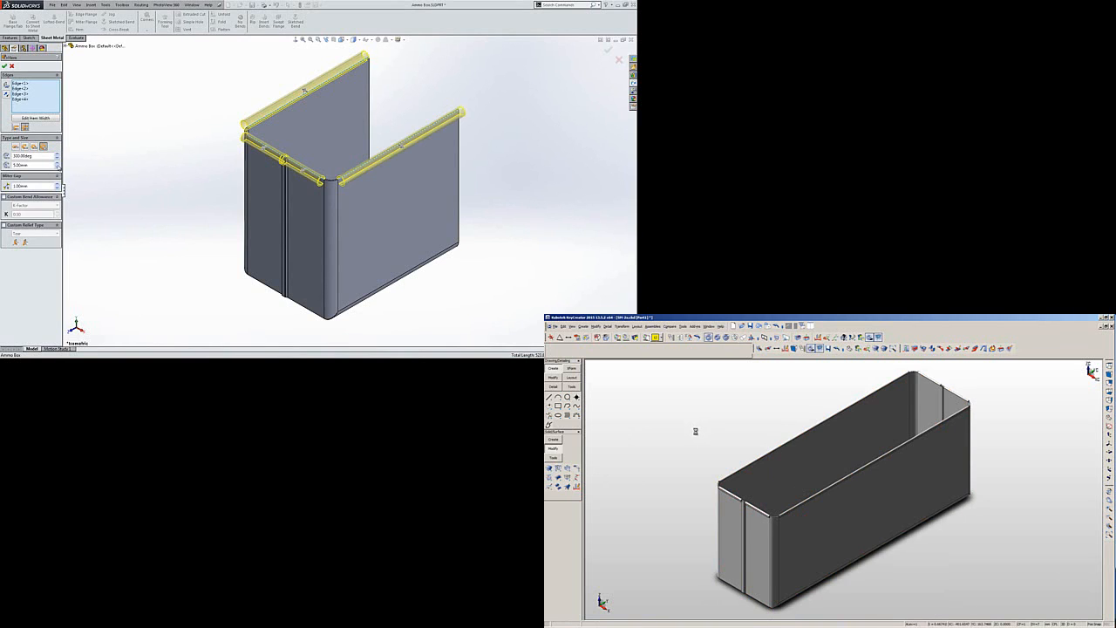
Make the SolidWorks hem closed with a 5 mm length and a 0.10 mm miter gap, and create it.
left_click(16, 148)
left_click_drag(34, 156, 2, 156)
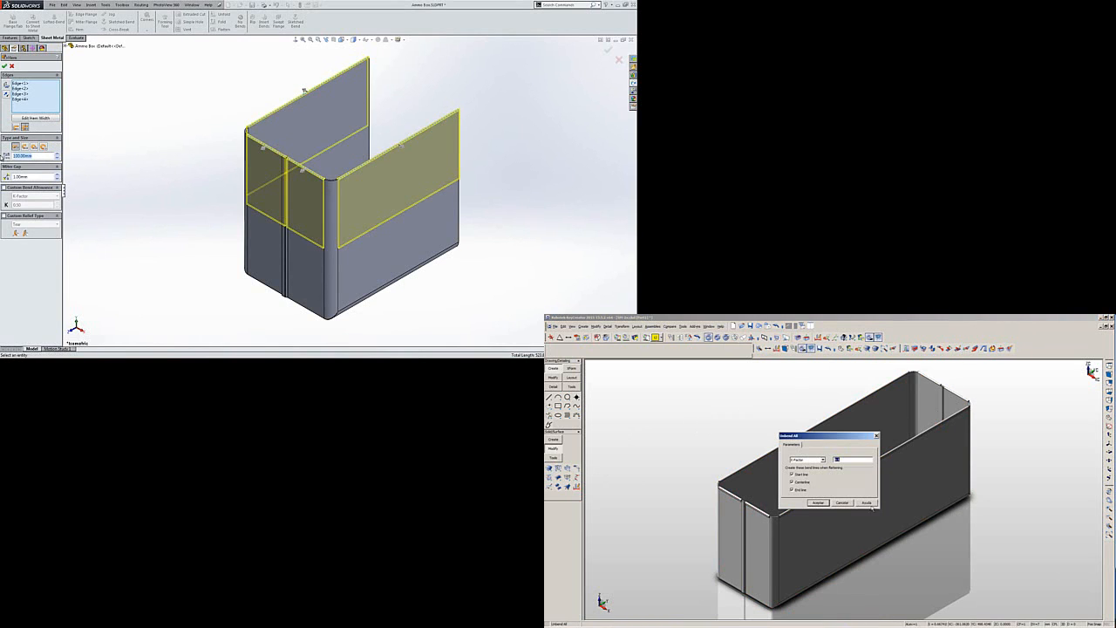
type("5")
key("Return")
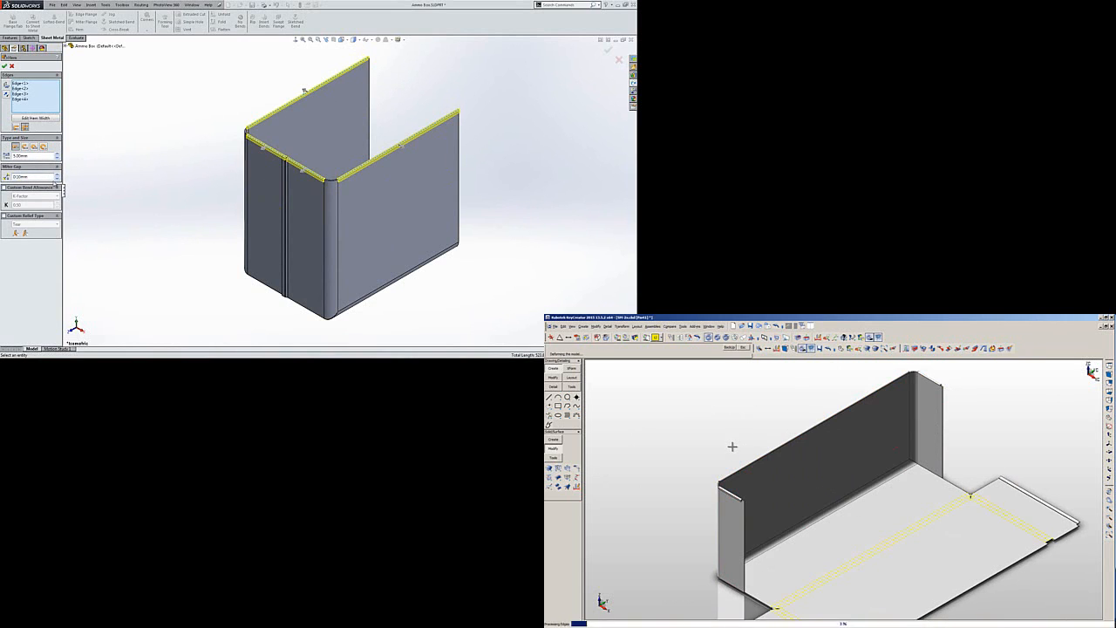
scroll(344, 181, "up", 8)
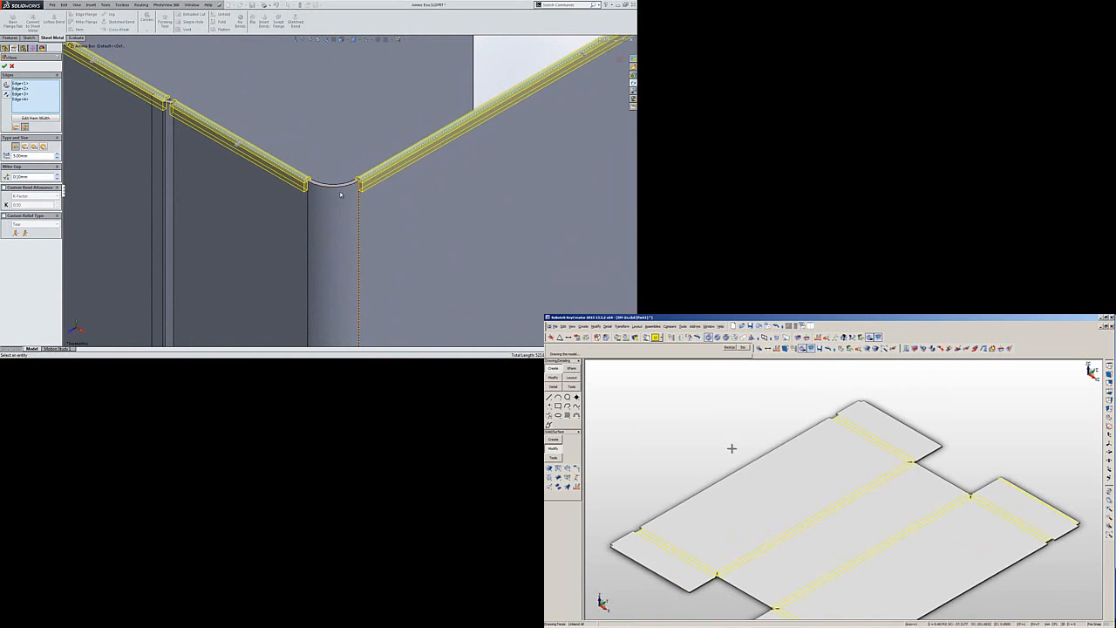
scroll(372, 179, "down", 8)
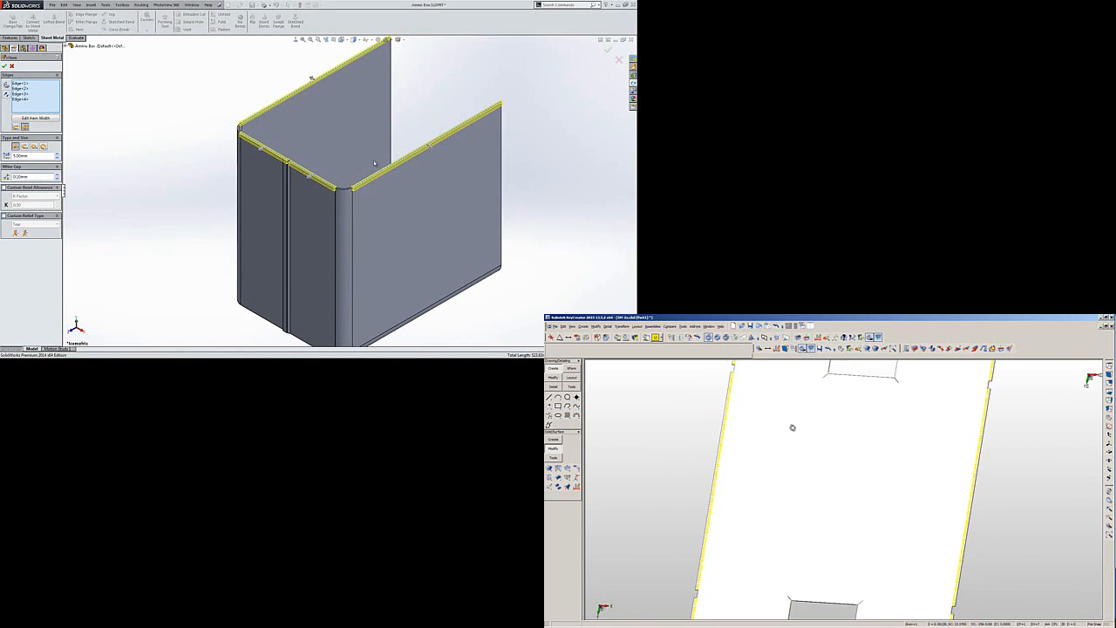
left_click(3, 67)
Examine the SolidWorks hems along the side walls and at the end flange overlap from several angles.
middle_click_drag(430, 189, 386, 253)
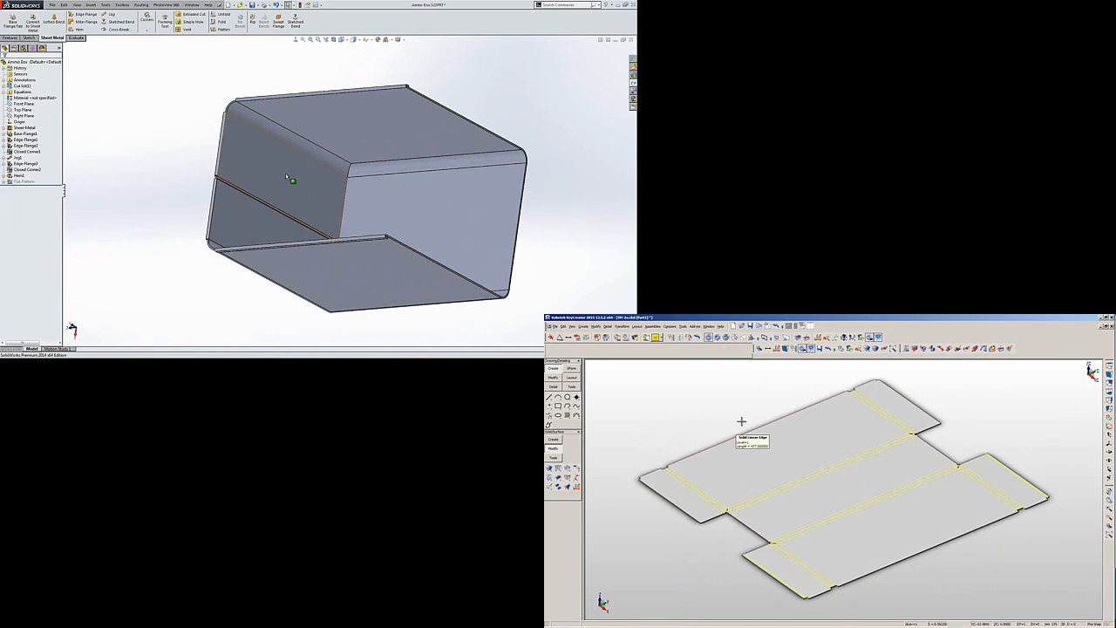
middle_click_drag(291, 177, 383, 215)
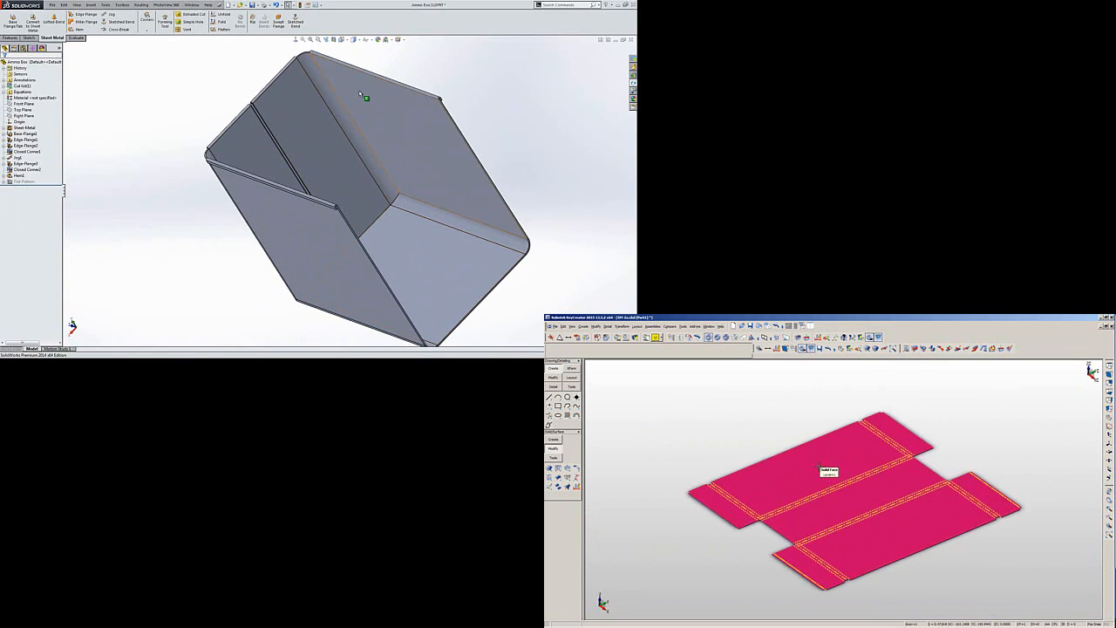
middle_click_drag(373, 111, 373, 102)
scroll(359, 116, "down", 3)
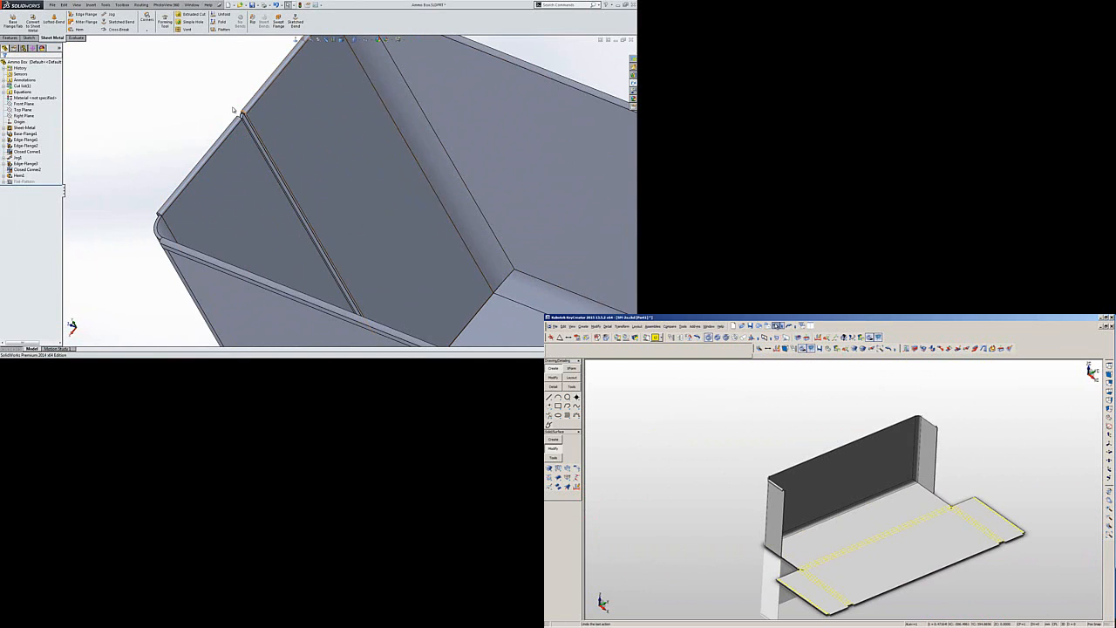
middle_click_drag(327, 126, 389, 182)
key("ctrl+7")
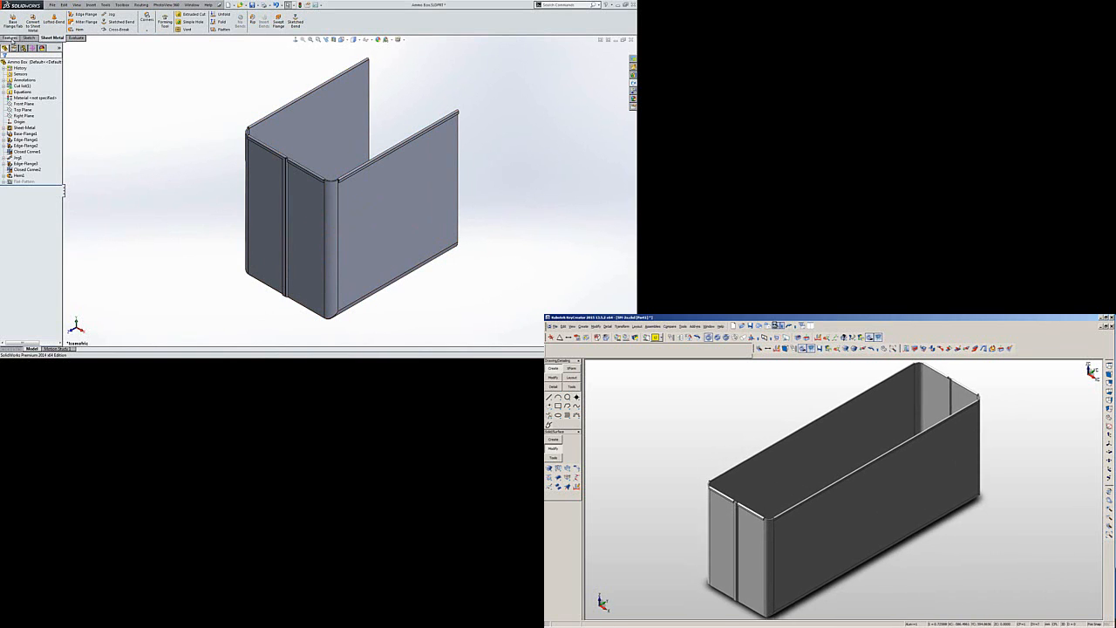
Mirror the SolidWorks half-box body about the base's thin face at the open end, merging the solids.
left_click(11, 38)
left_click(232, 28)
middle_click_drag(443, 180, 368, 122)
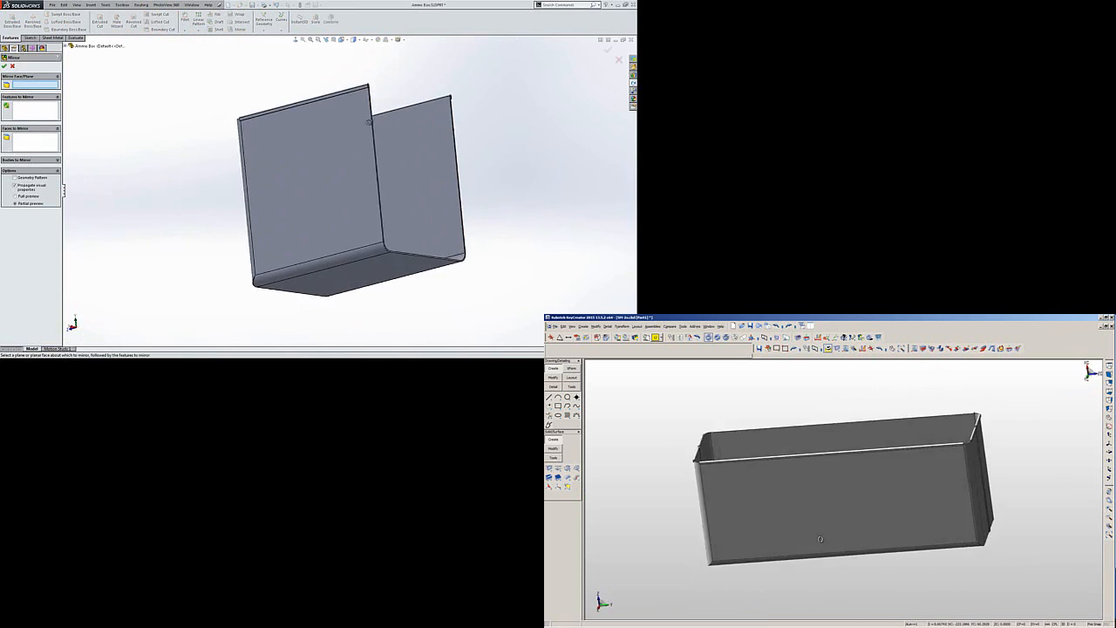
scroll(411, 251, "up", 5)
left_click(424, 248)
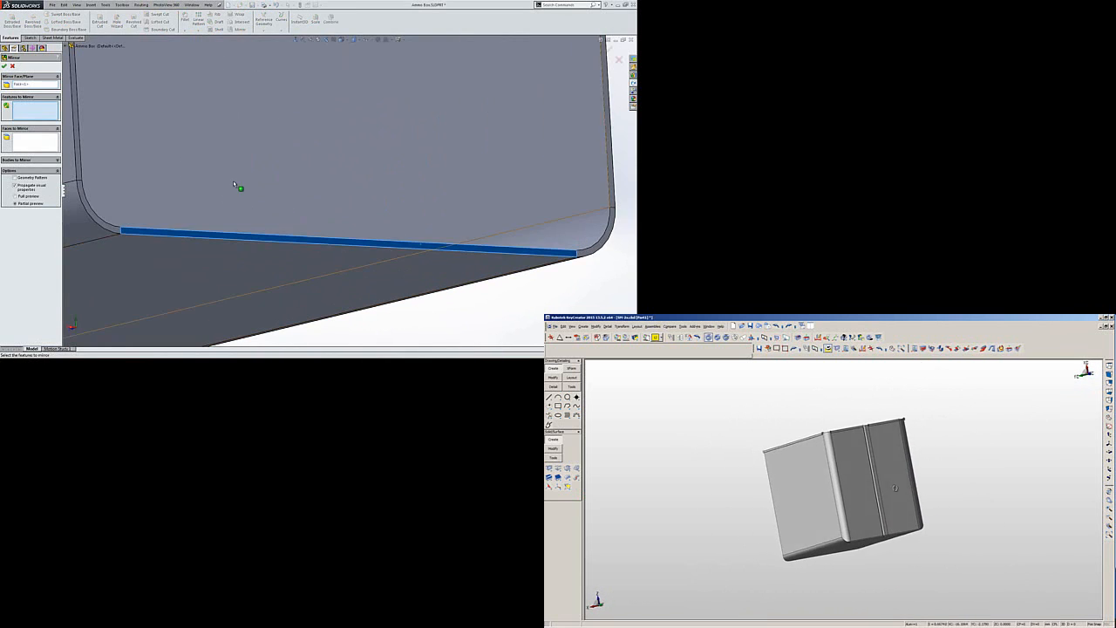
scroll(236, 179, "down", 5)
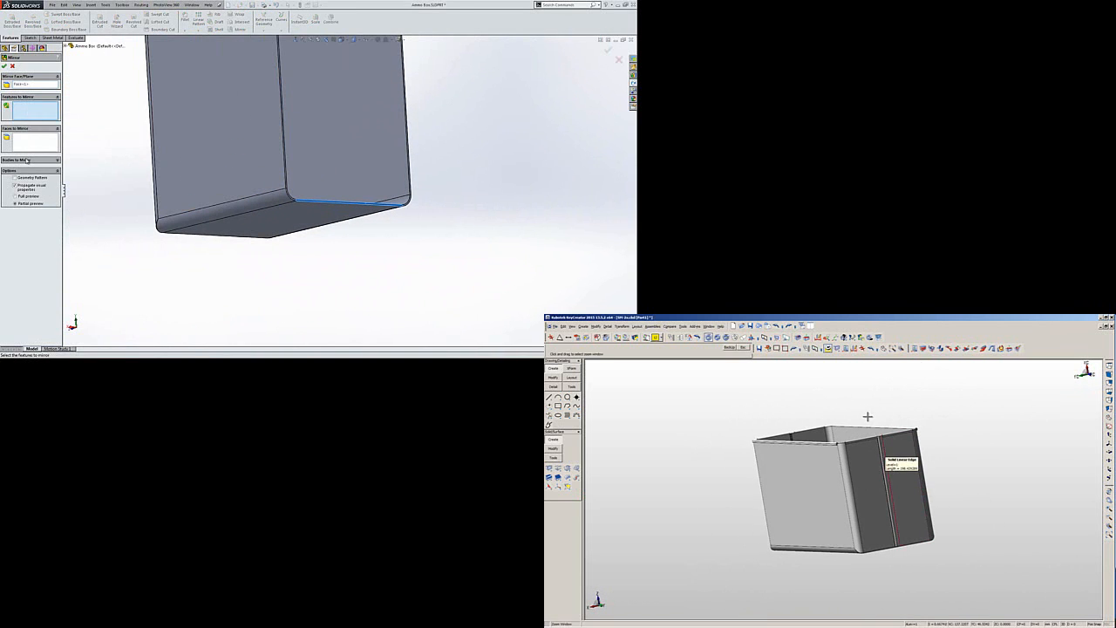
left_click(30, 161)
left_click(249, 144)
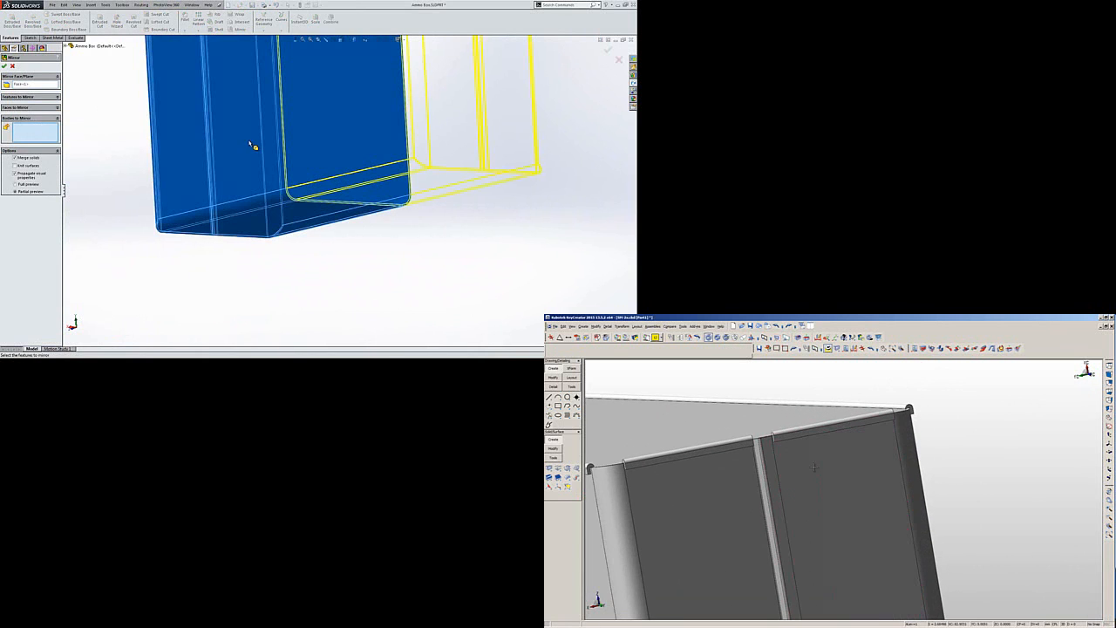
key("ctrl+7")
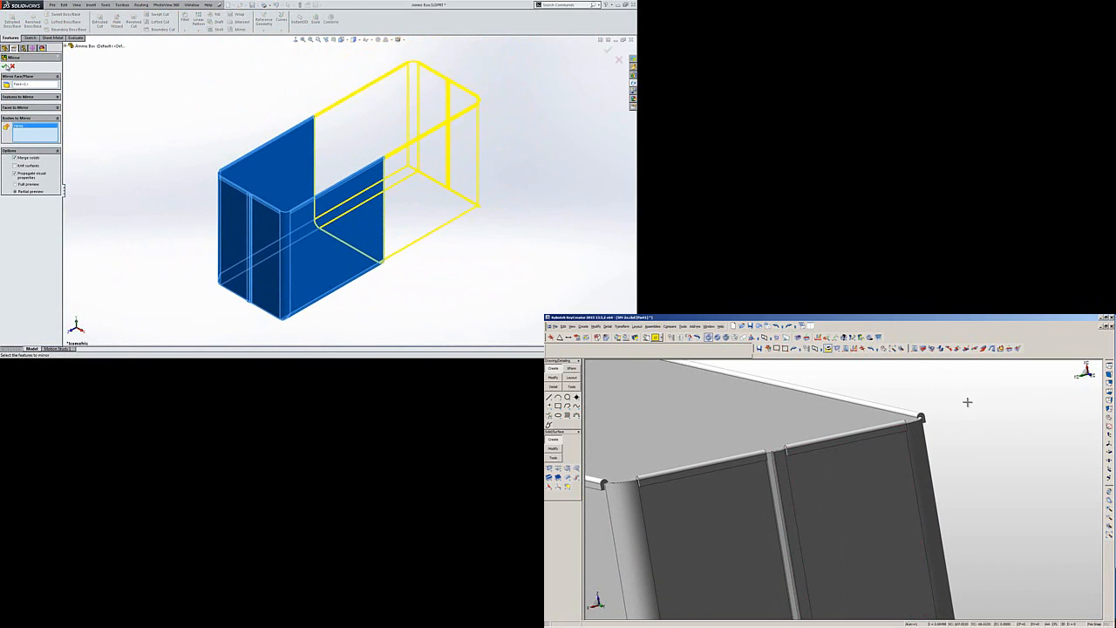
left_click(6, 66)
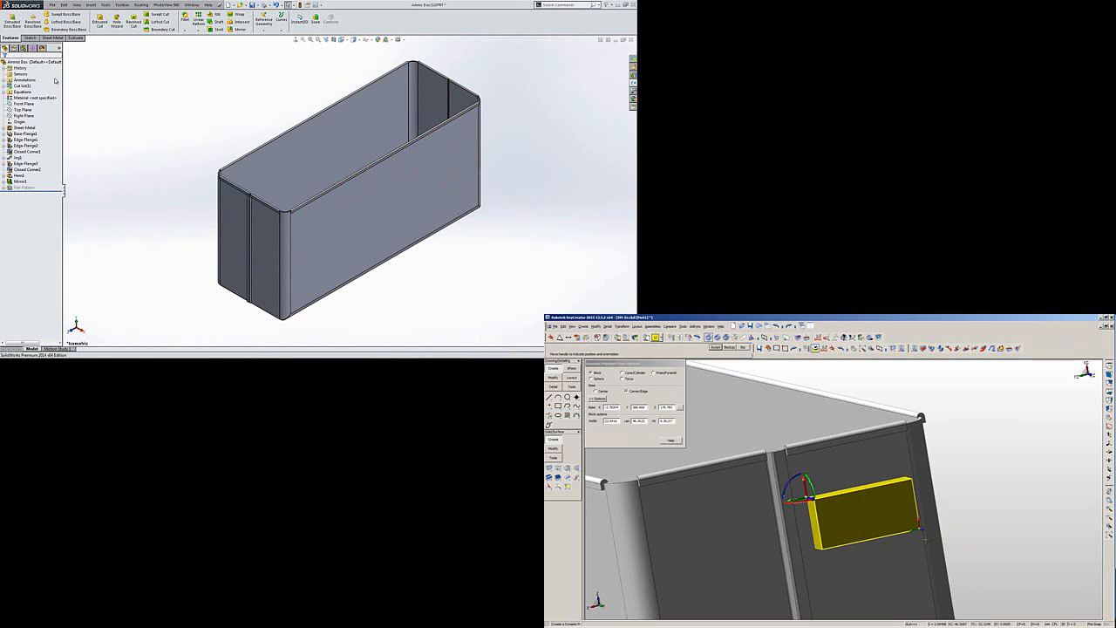
Add a reference dimension across the SolidWorks box end between its two outer vertical bend edges.
left_click(30, 38)
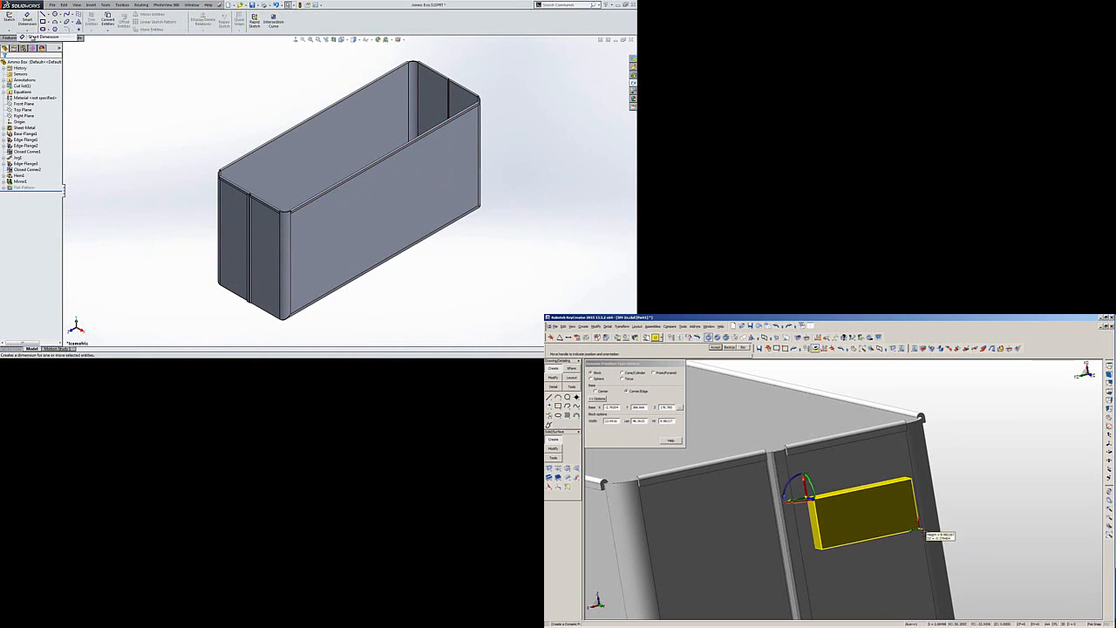
left_click(28, 19)
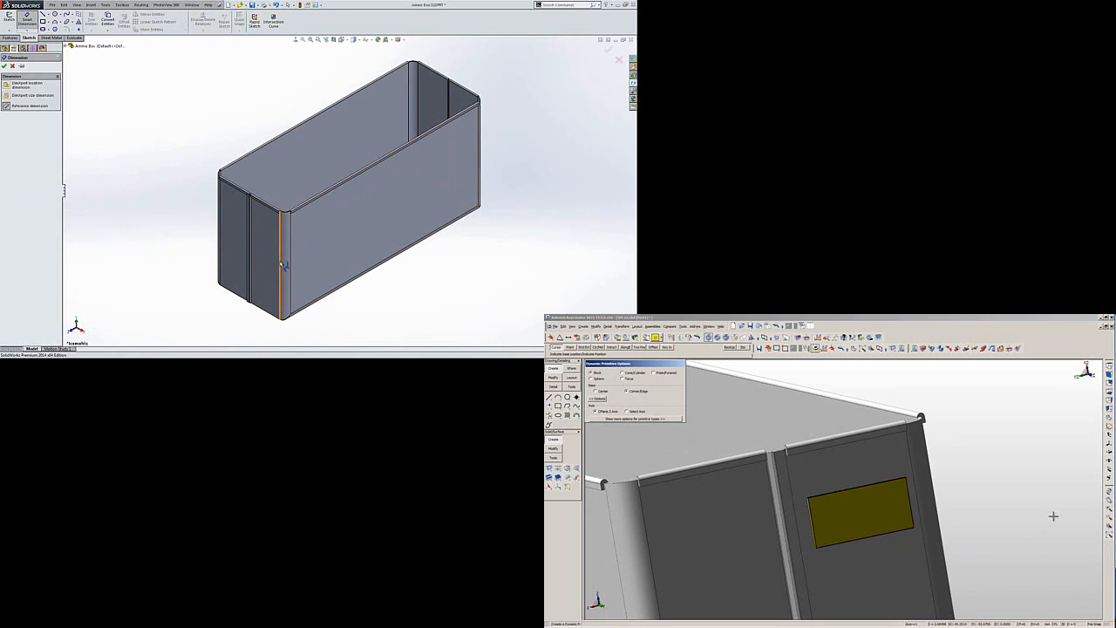
left_click(283, 264)
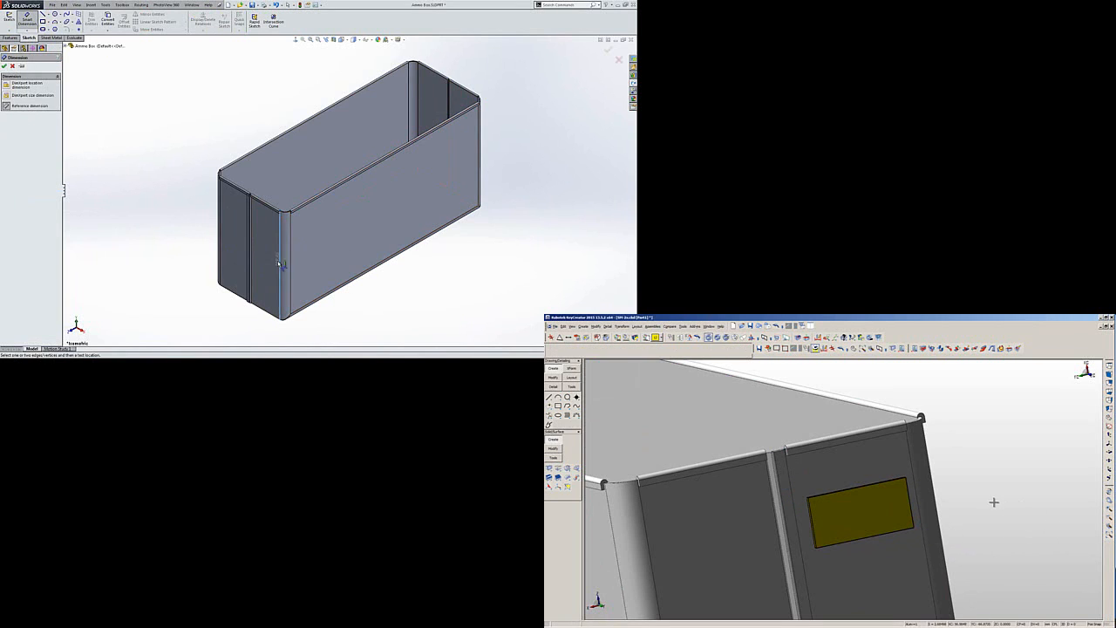
left_click(221, 235)
left_click(243, 311)
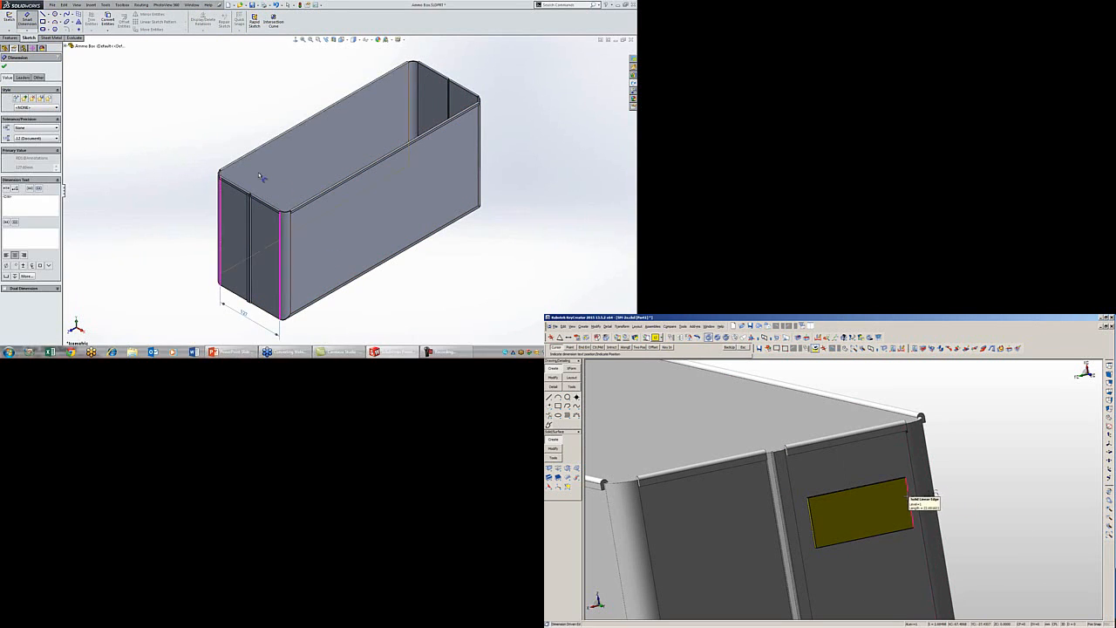
key("Escape")
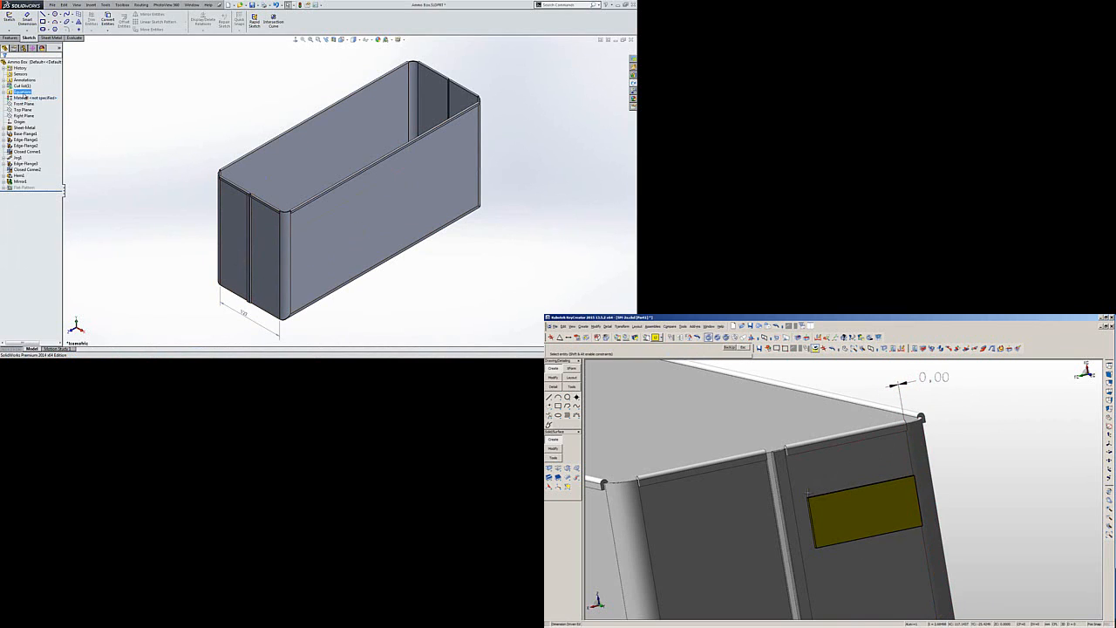
Add a SolidWorks global variable named Instance, equal to the end wall's reference dimension divided by 15.
right_click(28, 93)
left_click(53, 97)
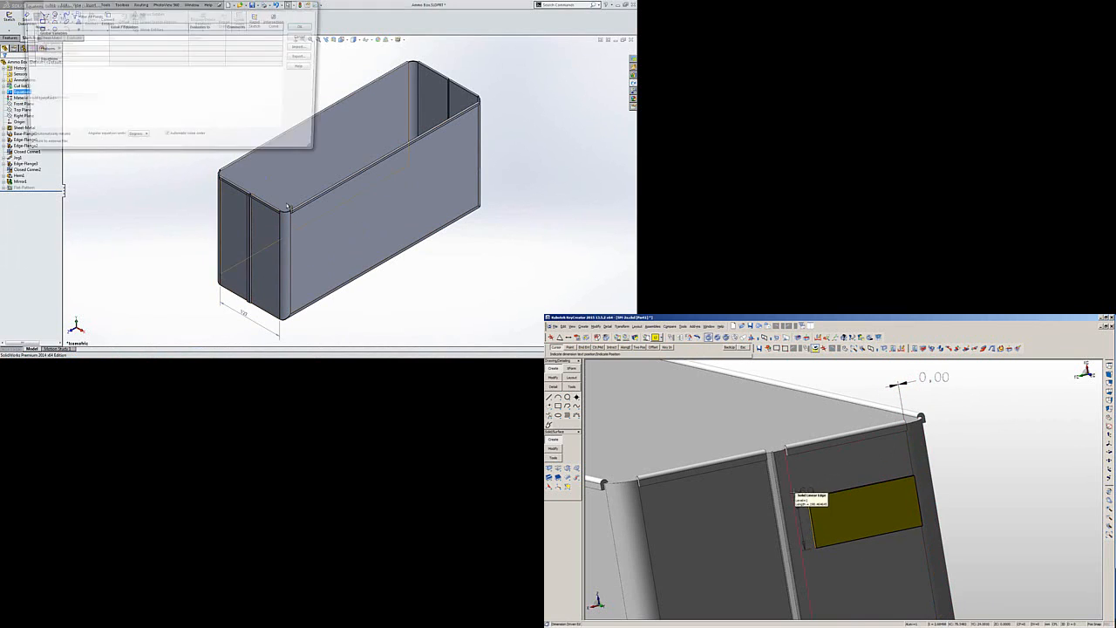
left_click_drag(225, 8, 339, 63)
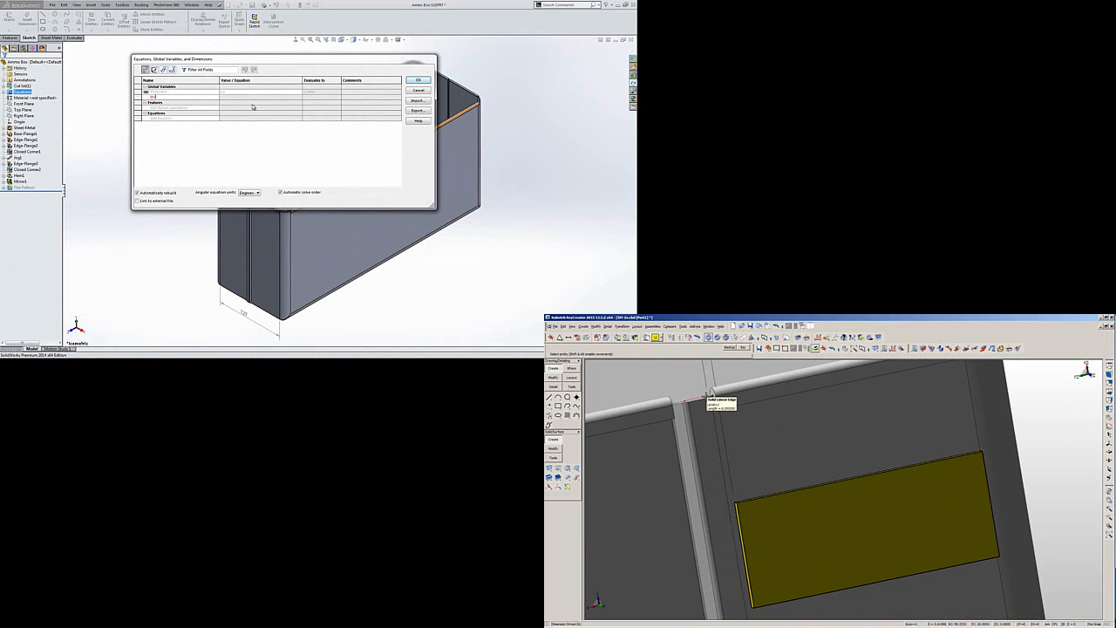
type("=")
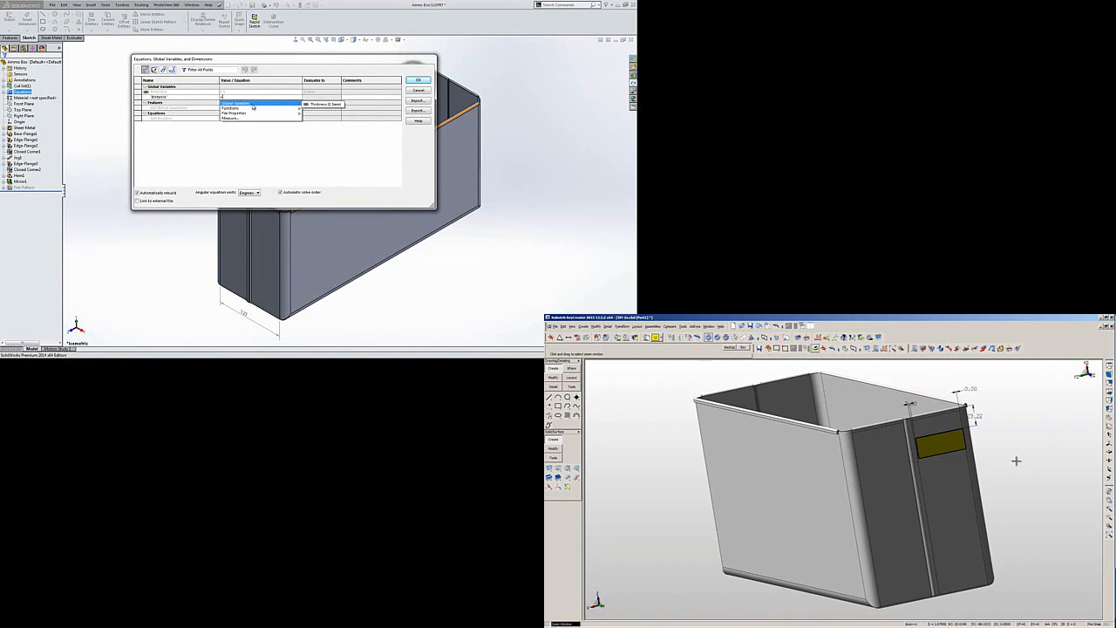
left_click(245, 317)
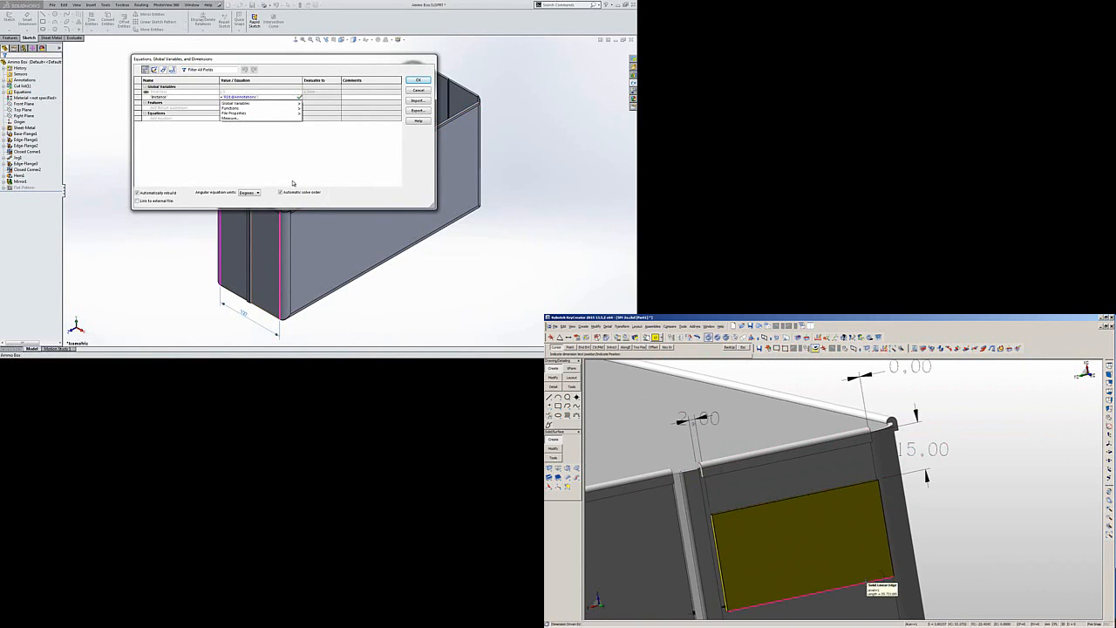
type("/15")
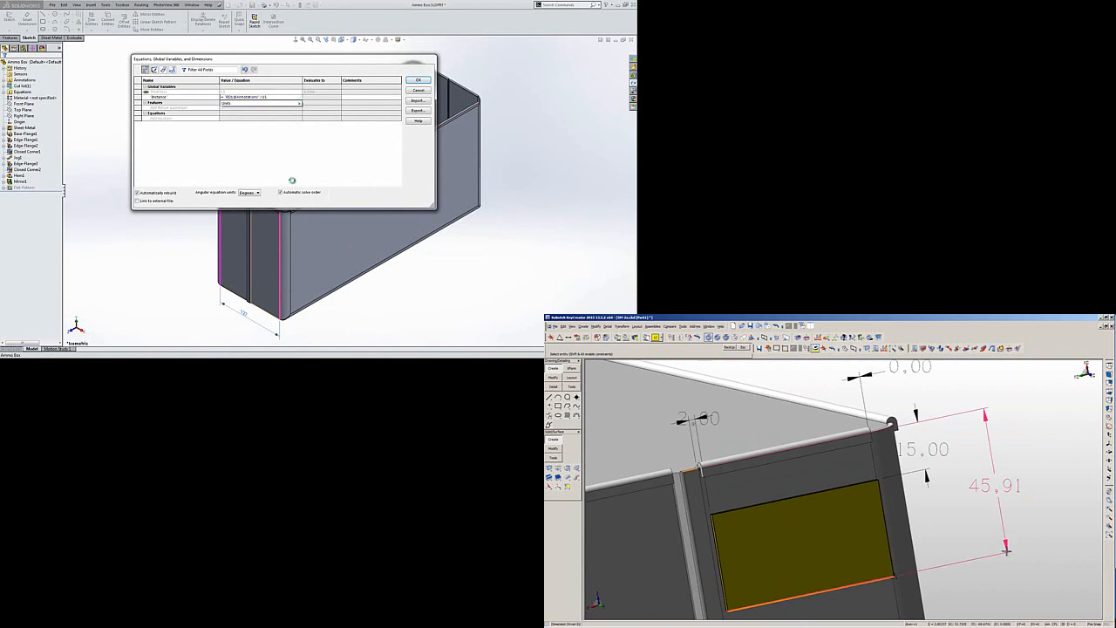
key("Return")
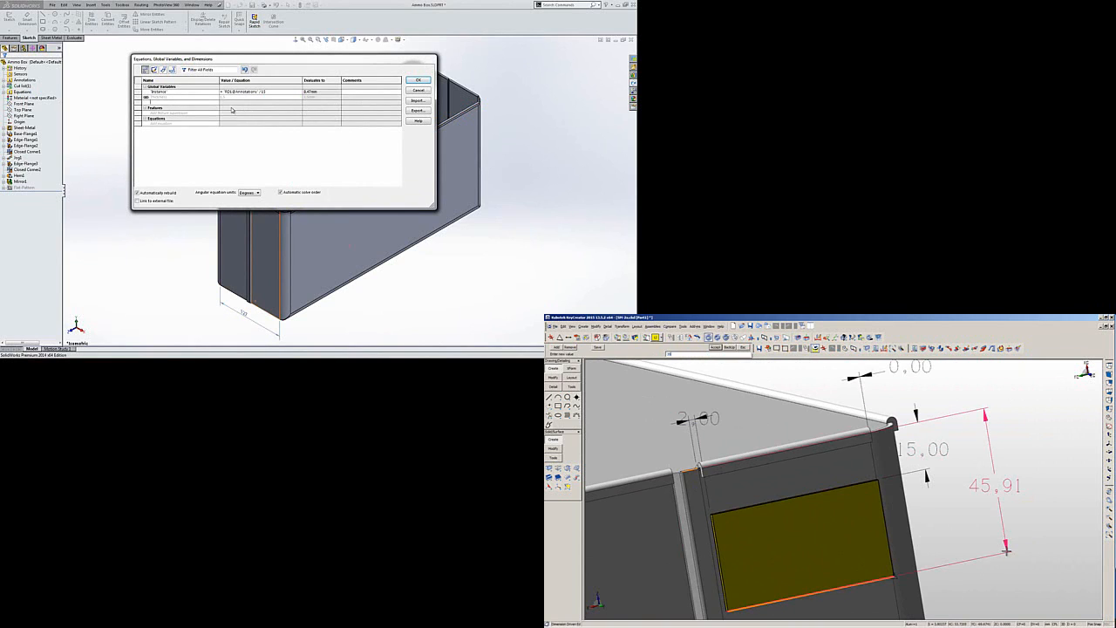
Set the KeyCreator block's lower edge dimension to 35 mm, and delete the block's driving dimensions.
key("Return")
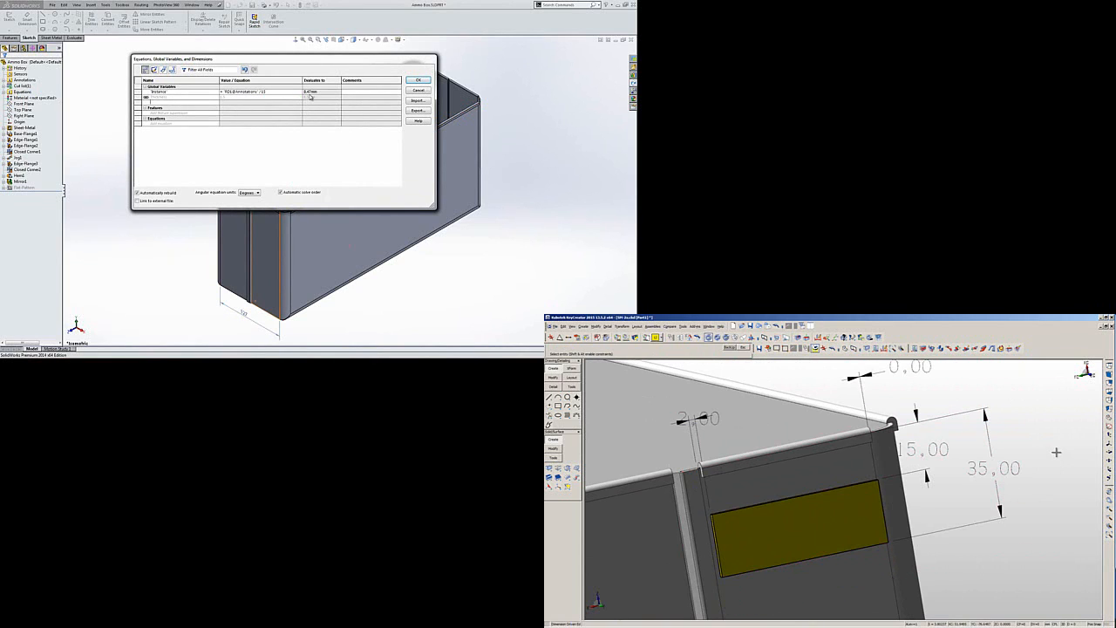
key("Delete")
left_click(693, 421)
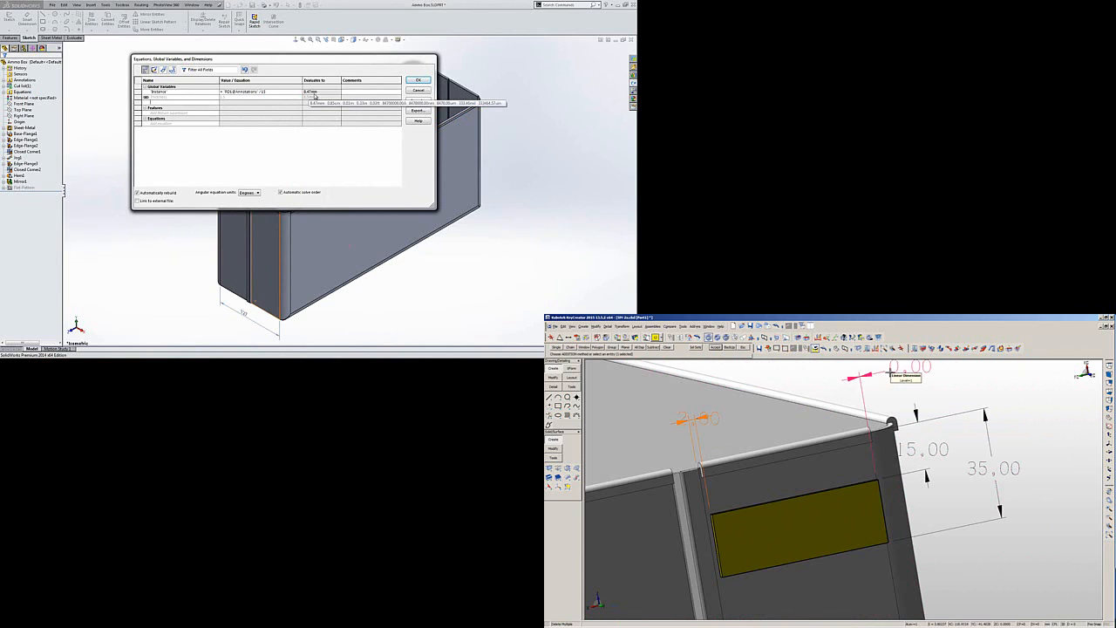
left_click(983, 459)
key("Return")
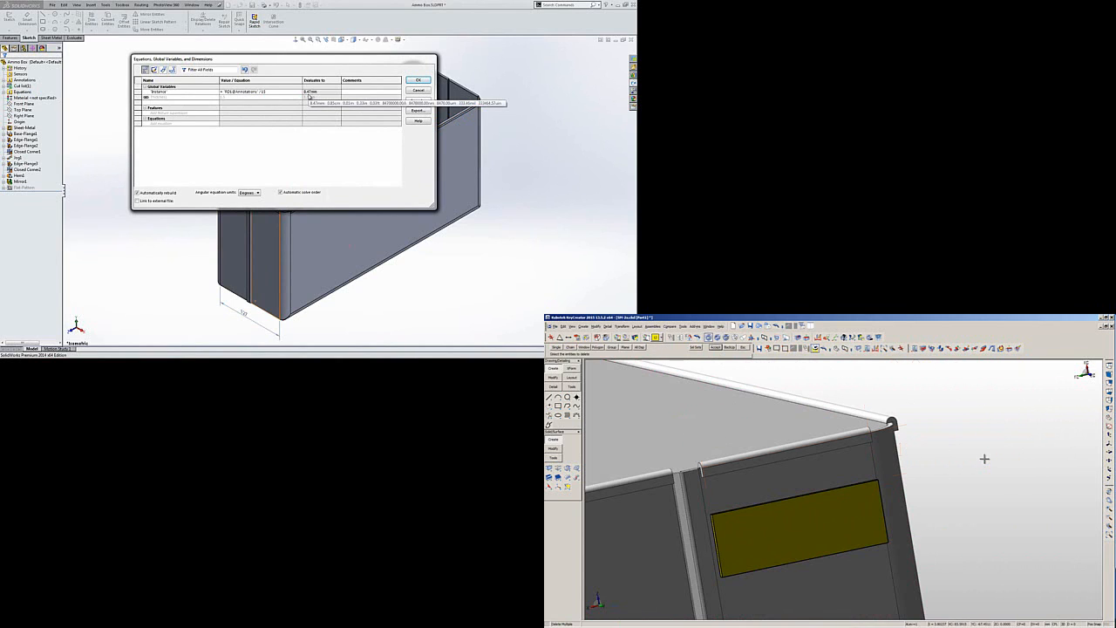
Round the KeyCreator block's lower outer corner with a constant-radius blend, and wrap the SolidWorks variable Instance's equation in the int function.
left_click(549, 478)
left_click(224, 93)
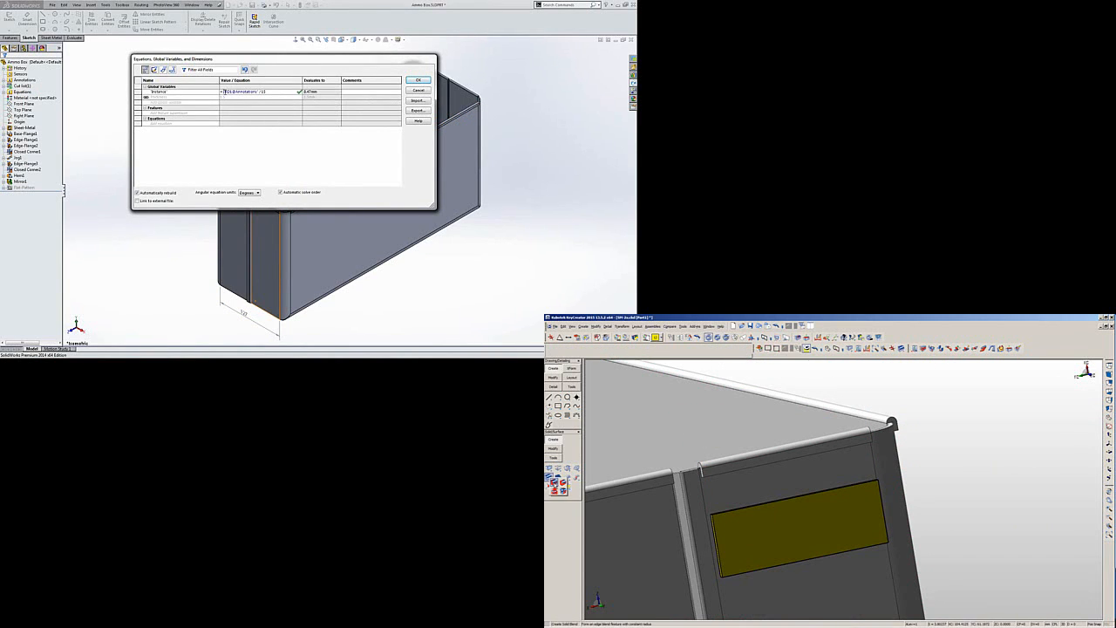
key("Return")
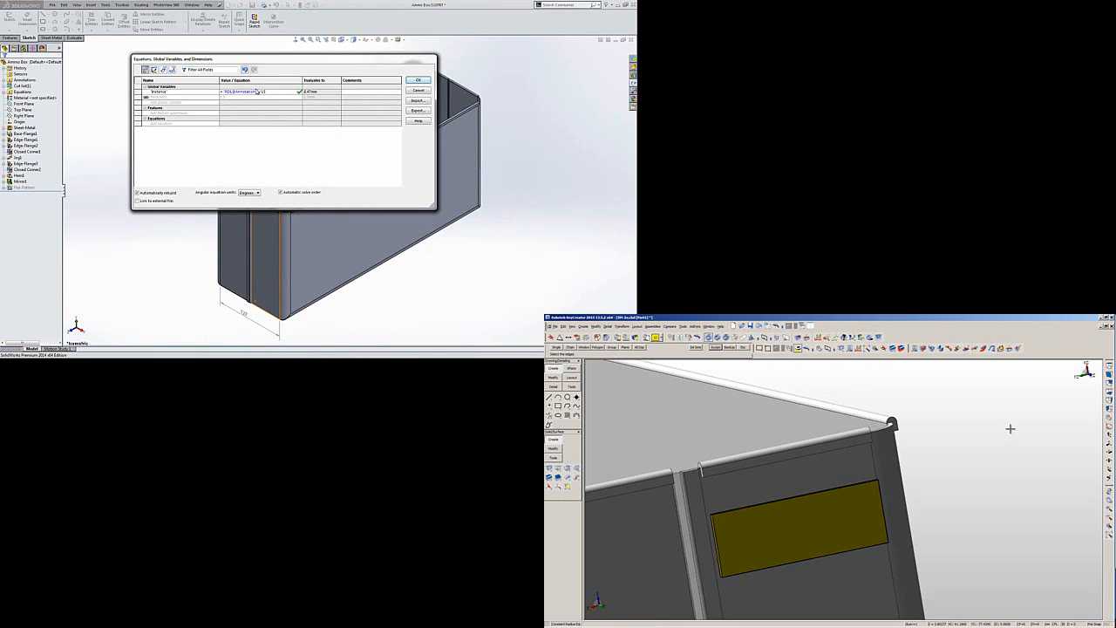
key("alt+w")
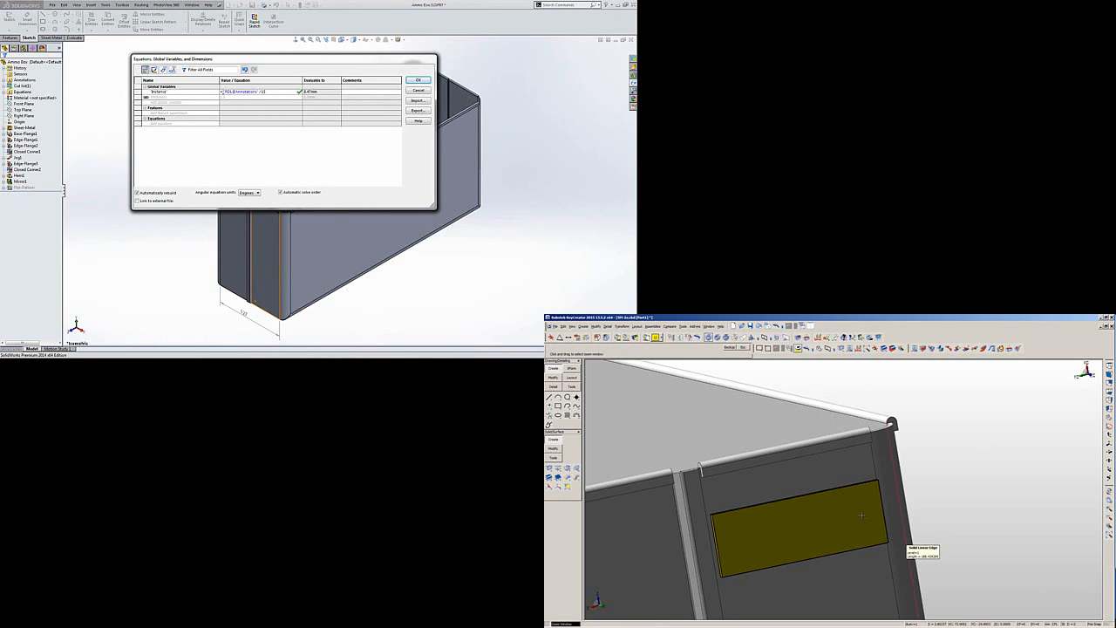
left_click(223, 92)
left_click(866, 523)
left_click(900, 557)
mouse_move(240, 104)
left_click(881, 506)
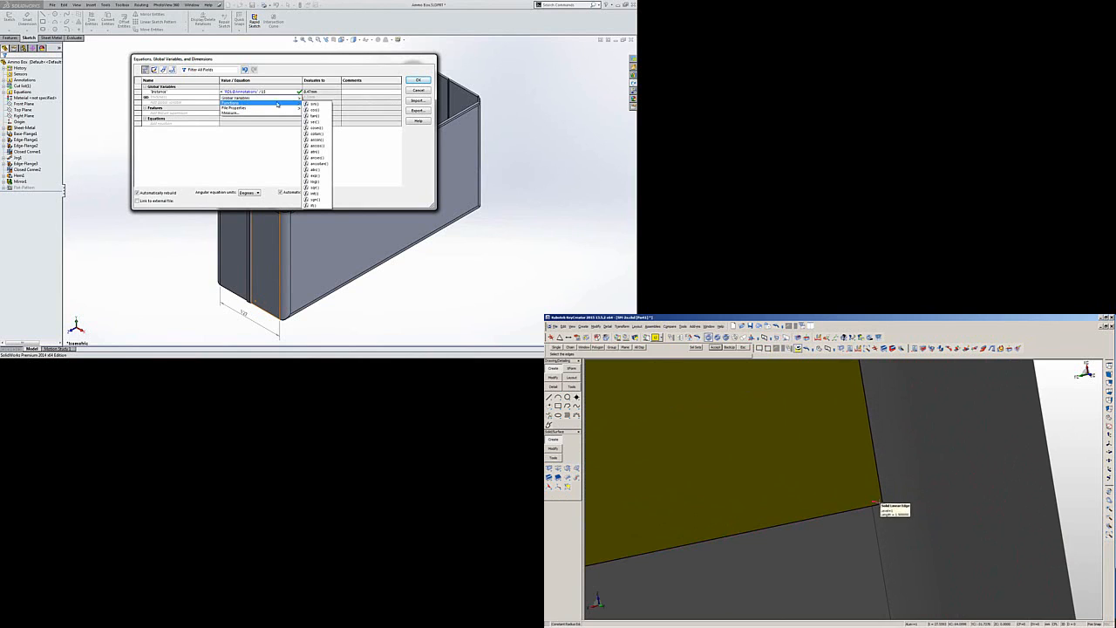
left_click(315, 194)
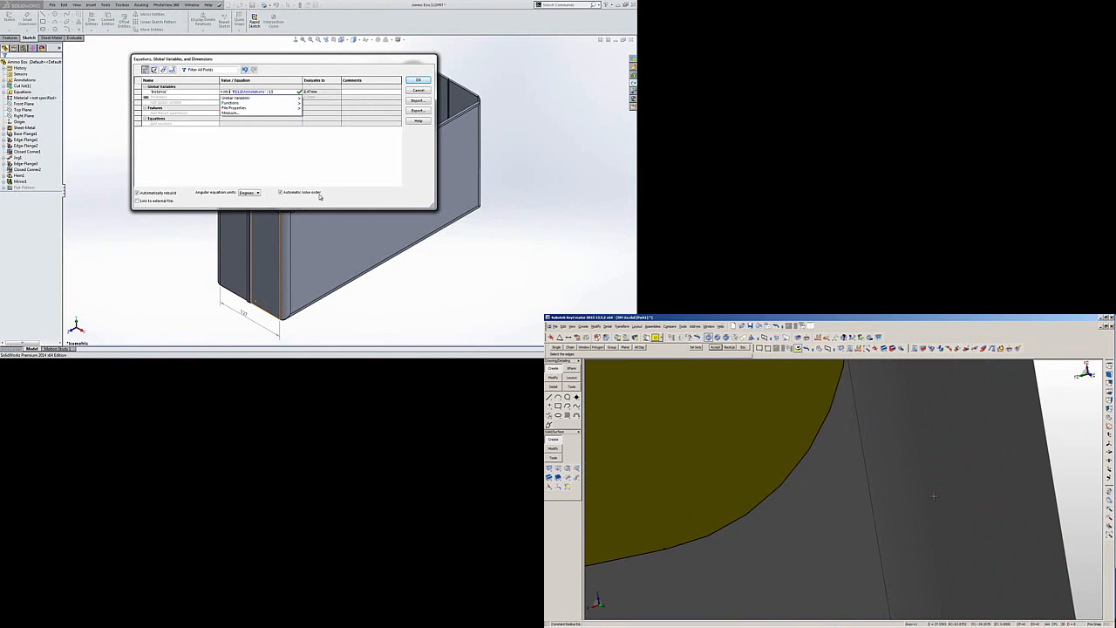
key("alt+a")
middle_click_drag(973, 480, 951, 564)
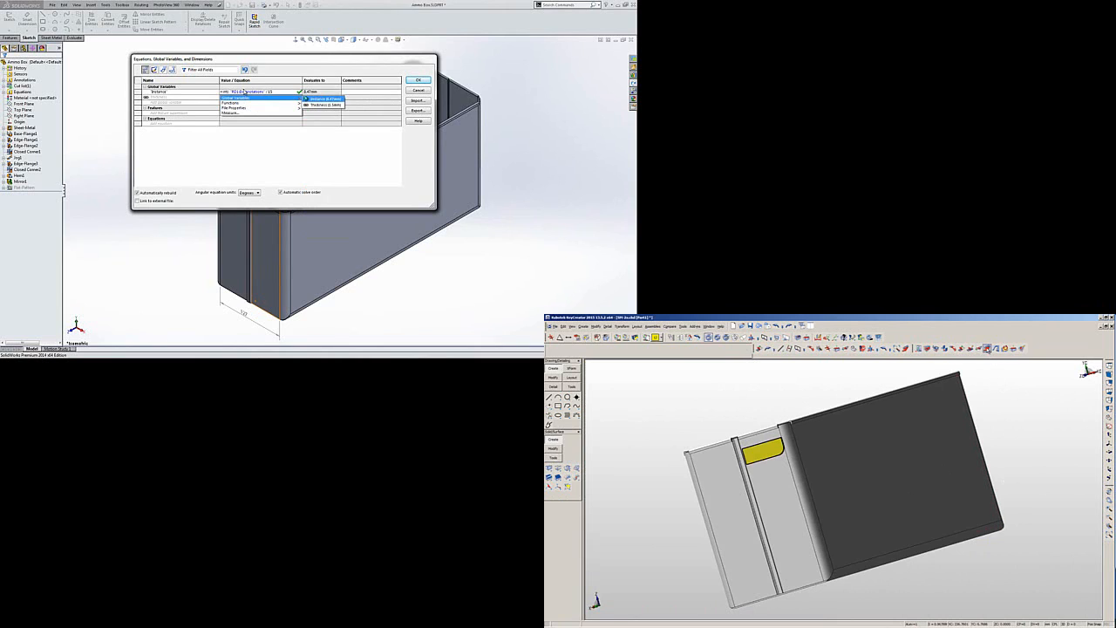
Add a sheet metal flange along the KeyCreator plate's upper edge, and name a new SolidWorks global variable Instance Odd.
left_click(987, 349)
left_click(281, 92)
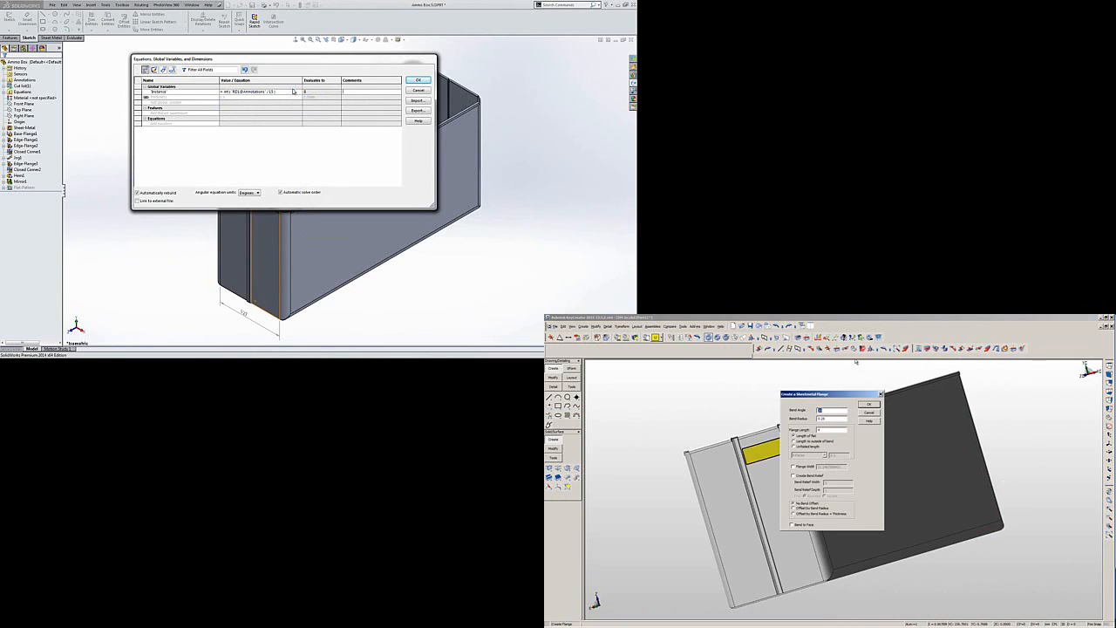
type("90")
left_click(870, 405)
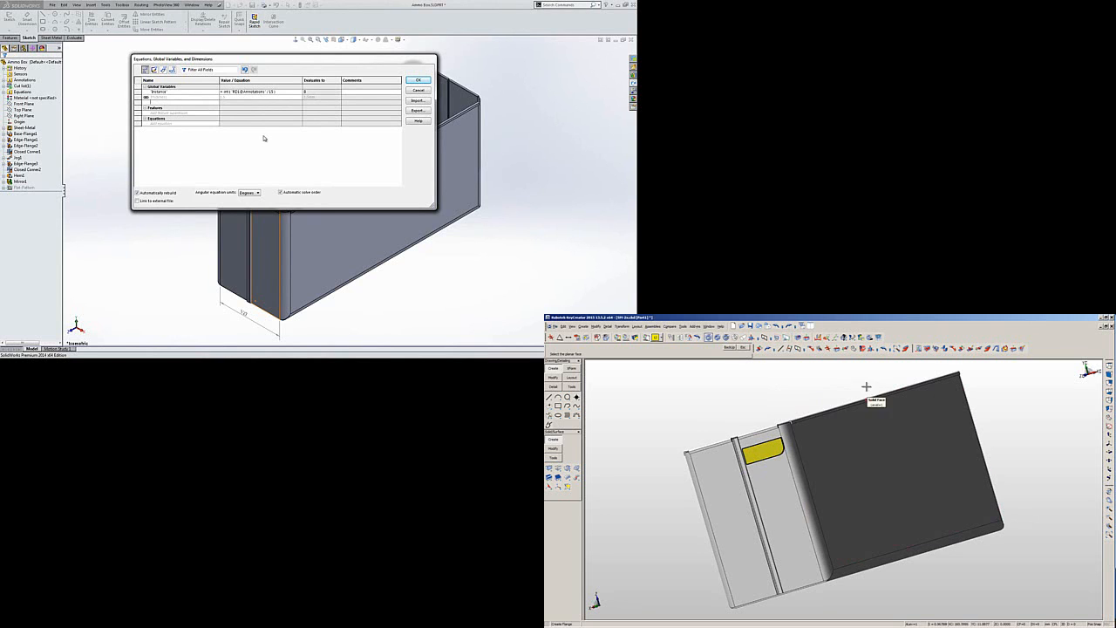
middle_click_drag(861, 395, 863, 427)
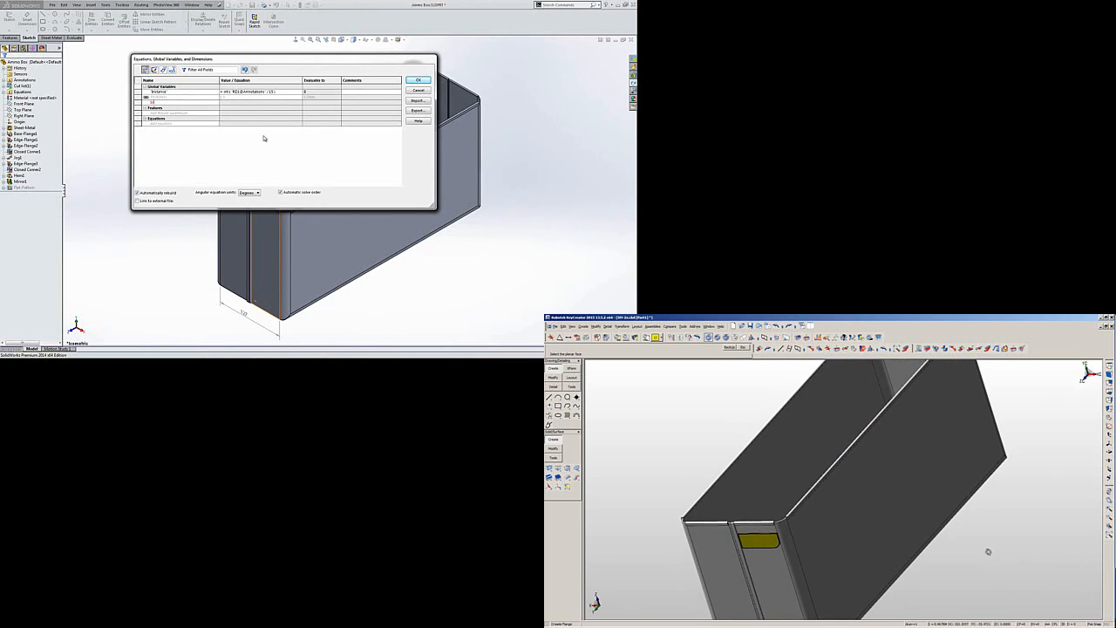
type("stance")
middle_click_drag(988, 551, 936, 561)
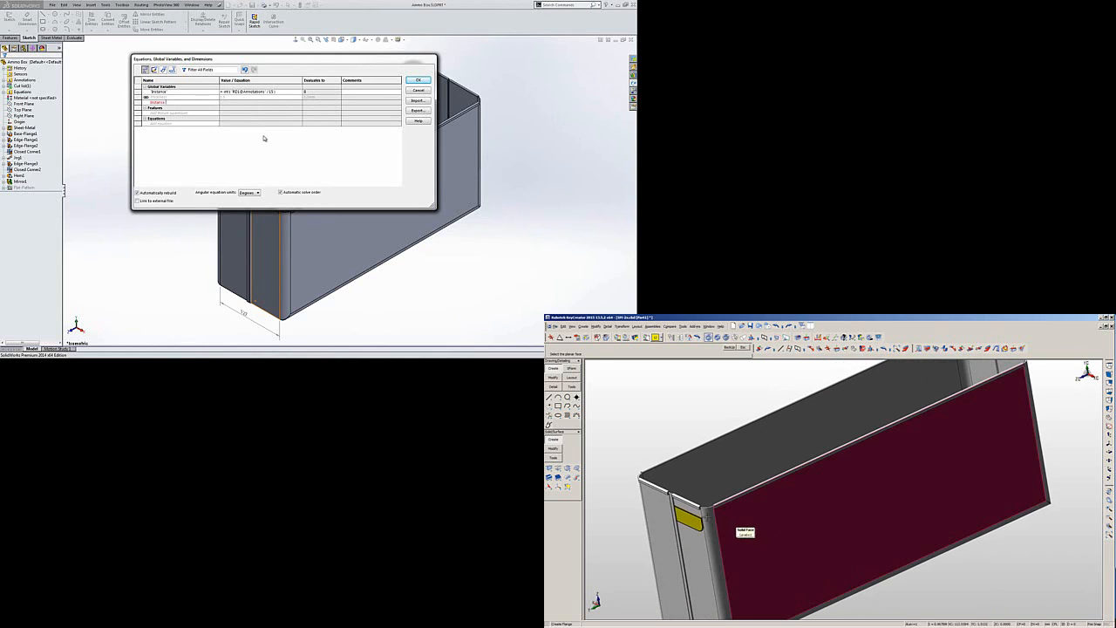
key("alt+w")
type("U")
left_click_drag(716, 536, 733, 543)
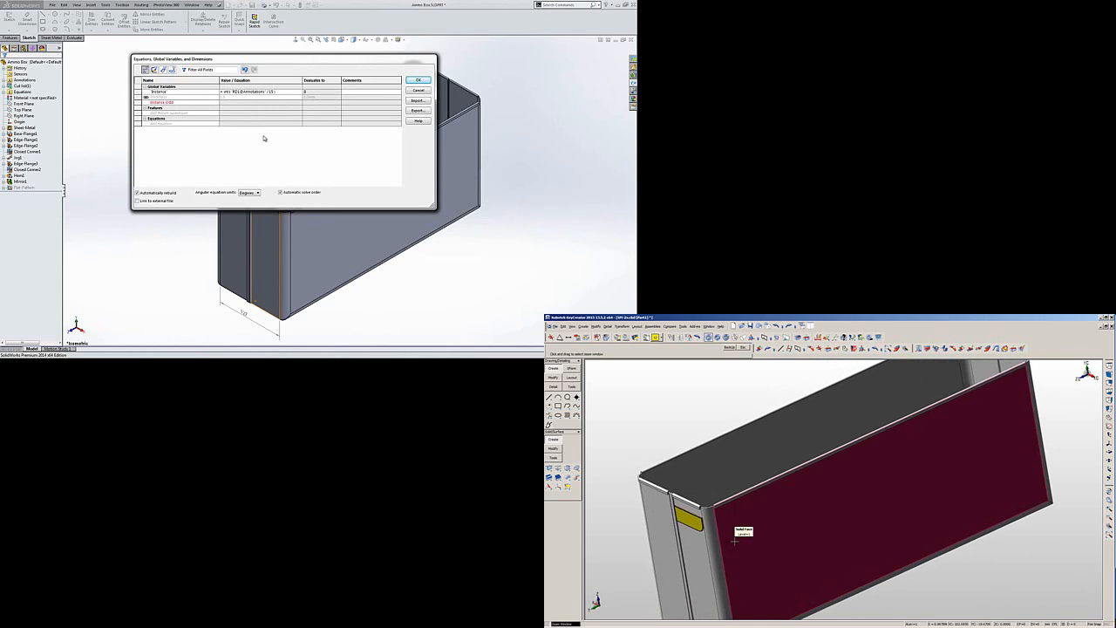
key("Tab")
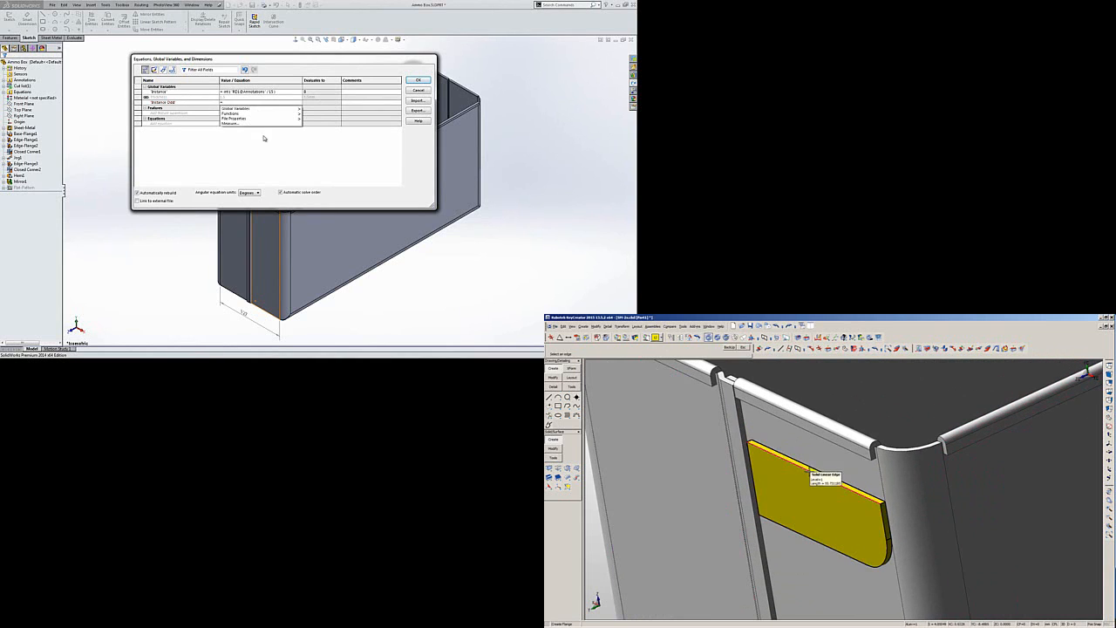
mouse_move(928, 539)
middle_mouse_down()
mouse_move(898, 536)
mouse_move(939, 530)
mouse_move(894, 530)
mouse_move(931, 520)
middle_mouse_up()
scroll(885, 502, "down", 3)
Add a second flange, bent back, to the KeyCreator lip's end, and enter int("Instance"/2) as the Instance Odd equation in SolidWorks.
mouse_move(288, 114)
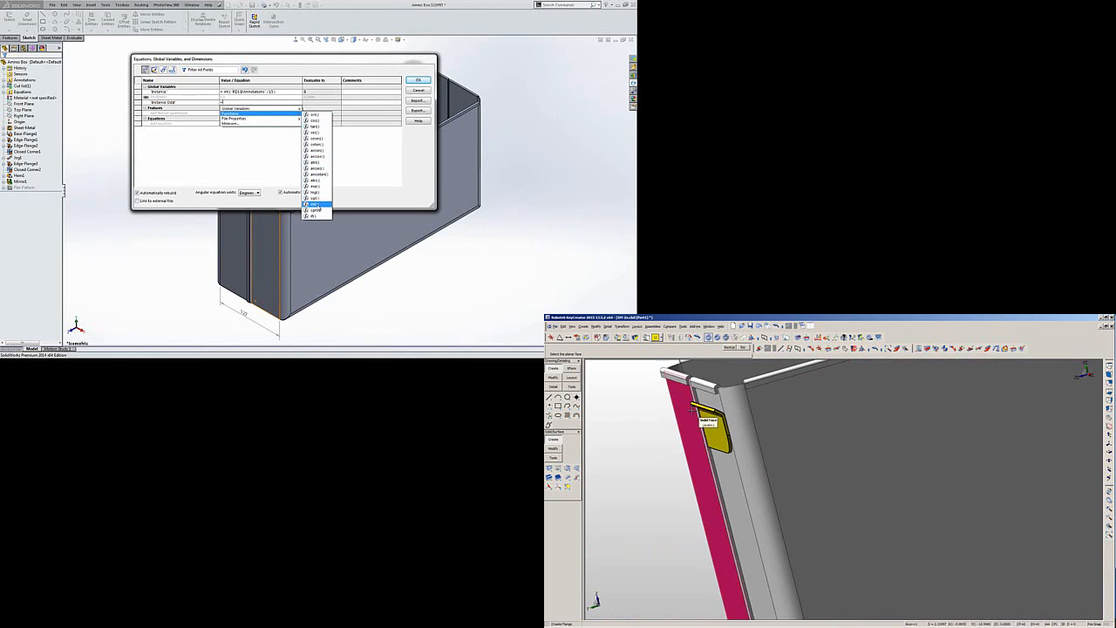
left_click(316, 204)
left_click_drag(735, 423, 737, 426)
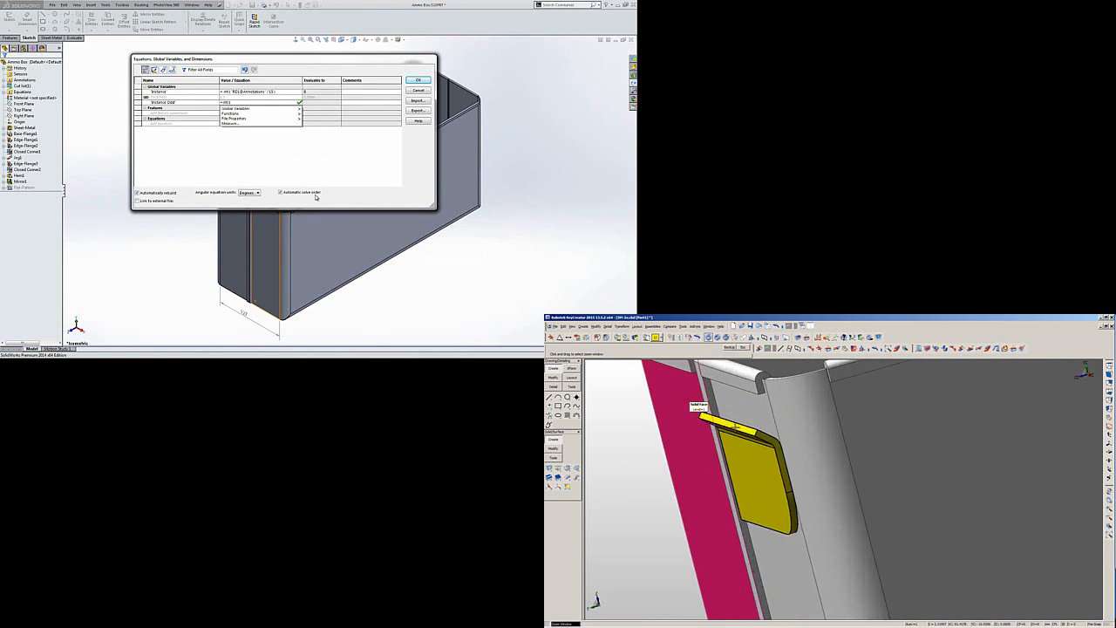
left_click(850, 442)
mouse_move(256, 108)
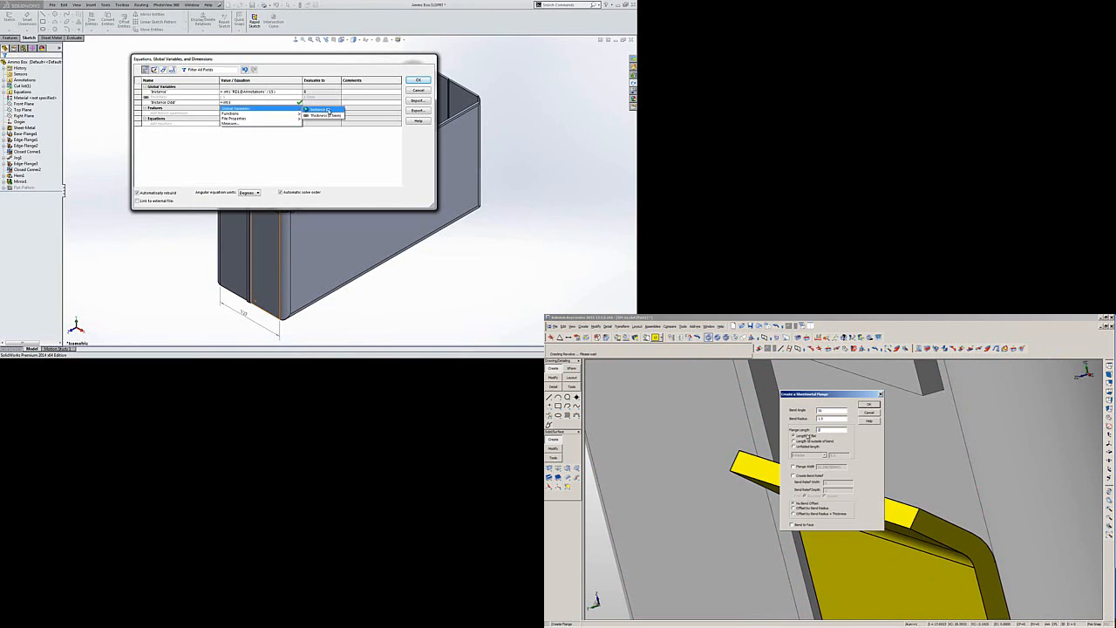
left_click(319, 109)
left_click(868, 406)
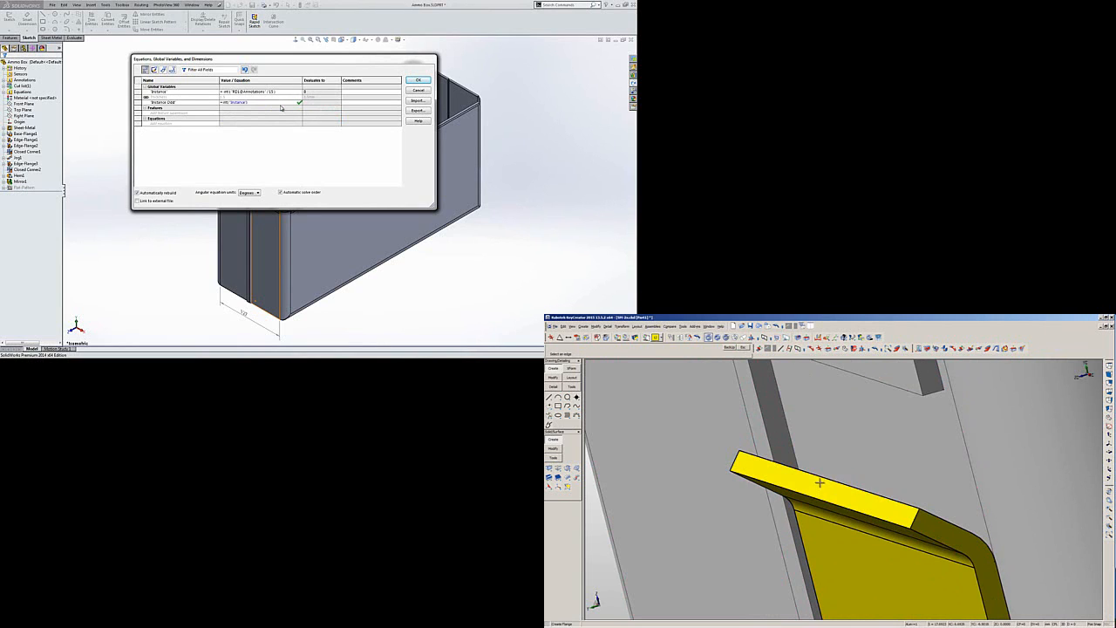
type("/2)")
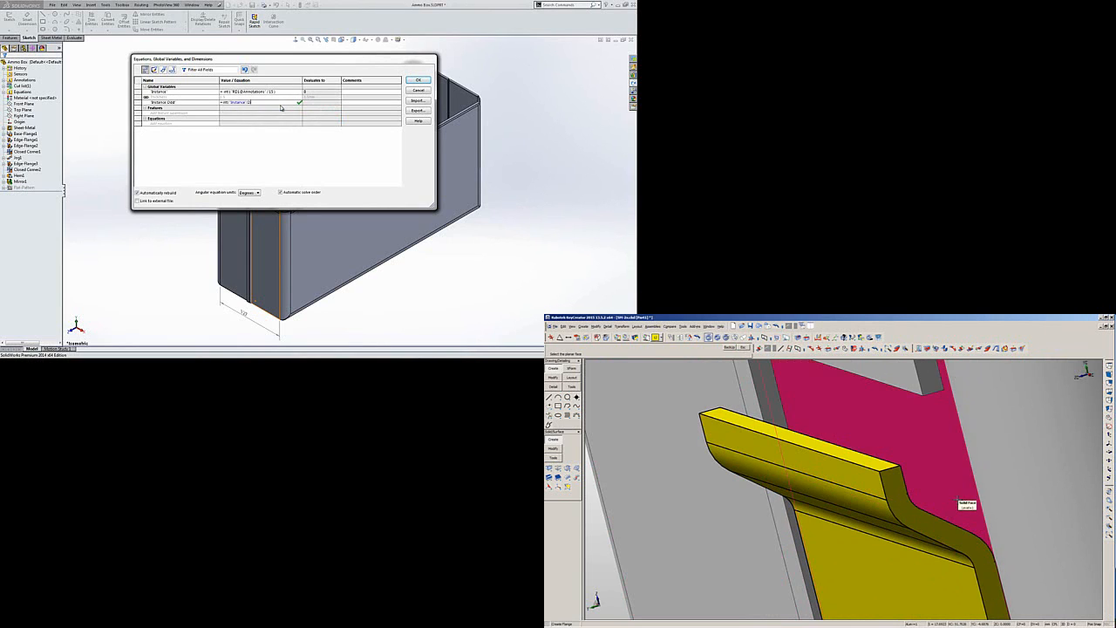
key("alt+a")
Complete the SolidWorks Instance Odd equation as (int("Instance"/2)*2)+1.
type("*2")
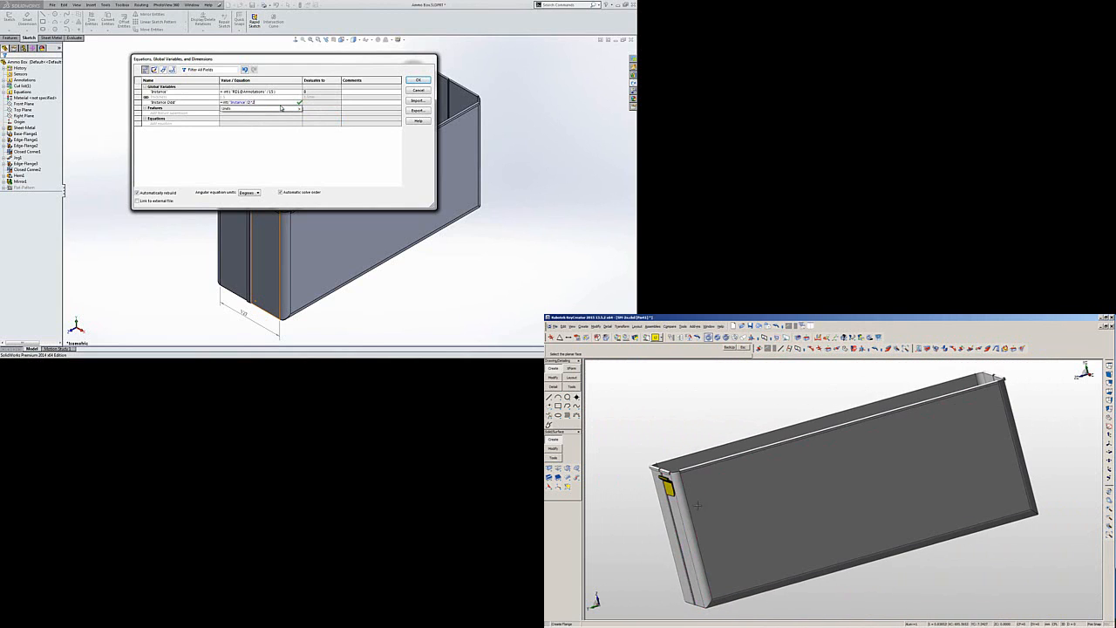
middle_click_drag(621, 513, 630, 494)
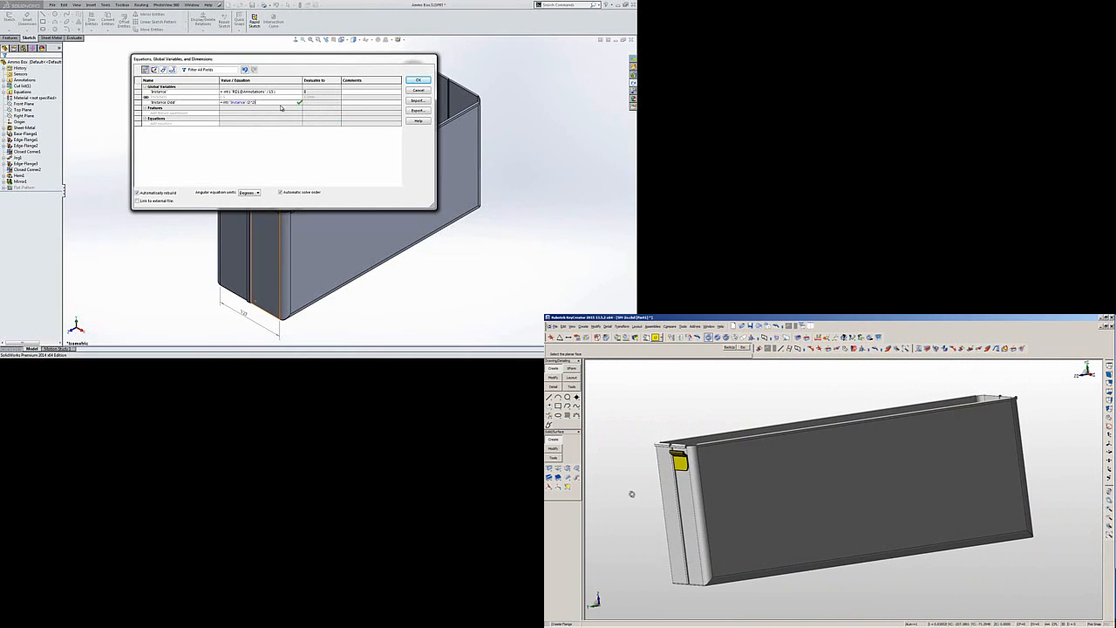
key("alt+w")
left_click(711, 477)
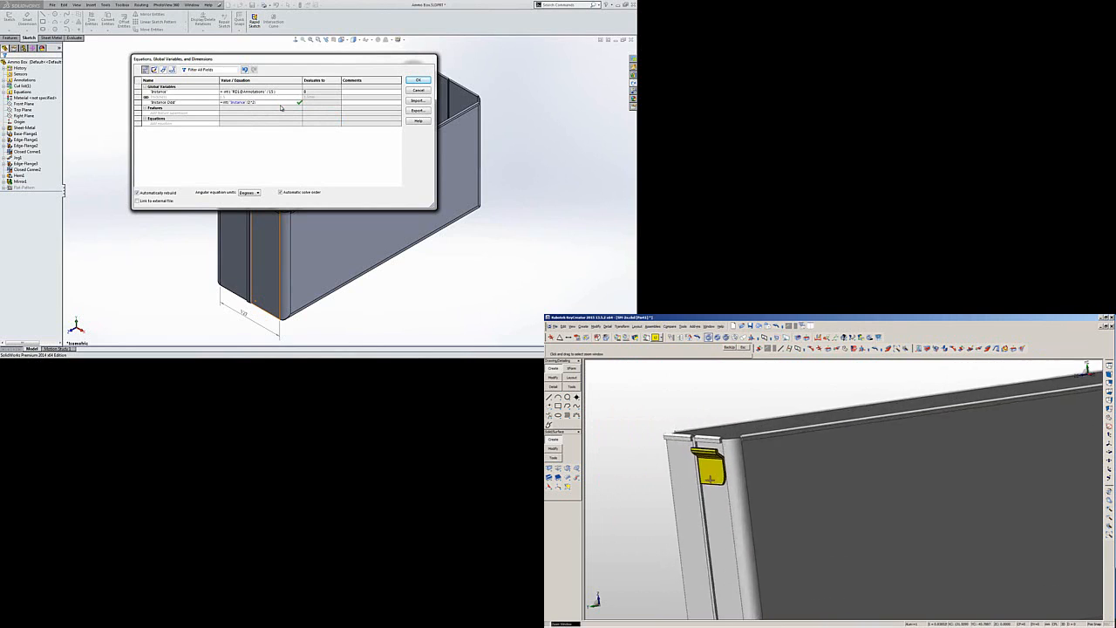
type("+1")
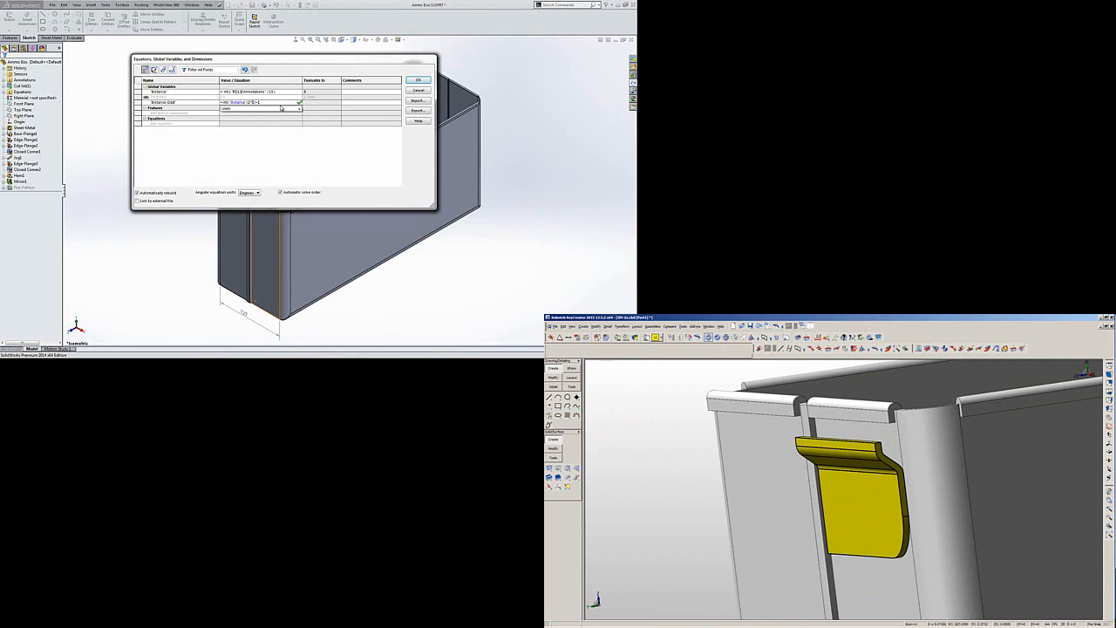
scroll(724, 531, "down", 2)
key("Left")
key("Left")
key("Left")
key("Left")
key("Left")
key("Left")
key("Left")
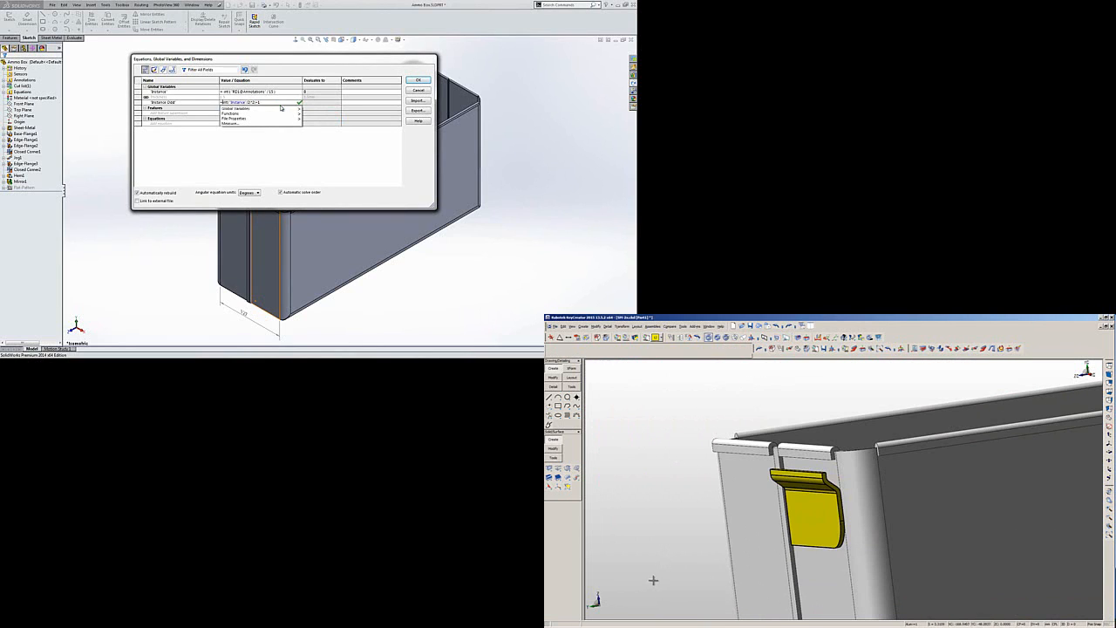
type("(")
left_click(717, 432)
left_click(902, 584)
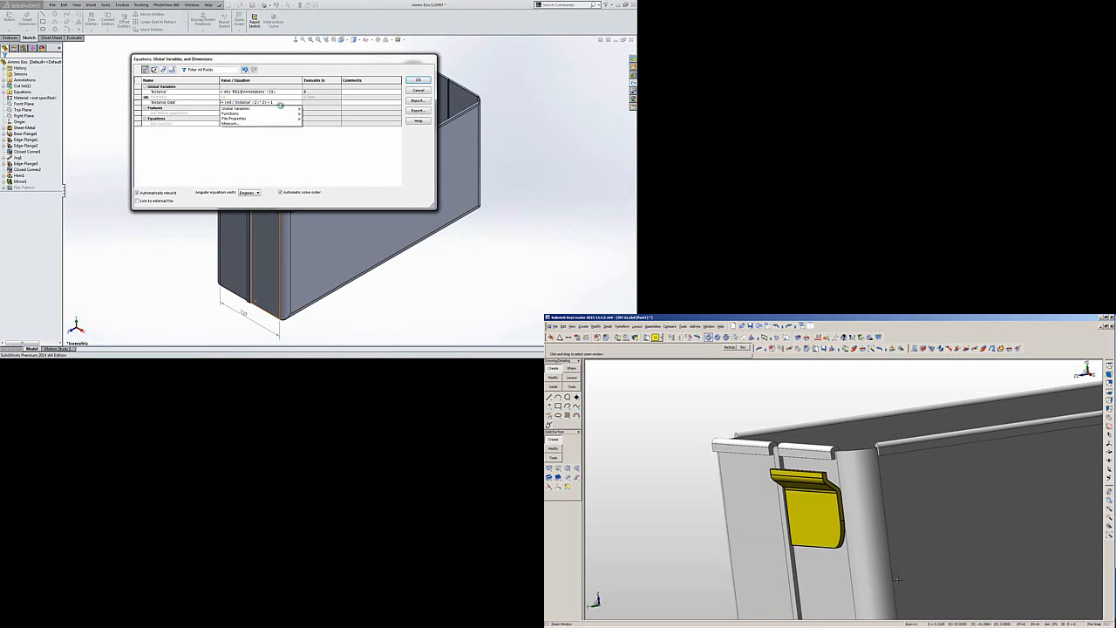
key("Return")
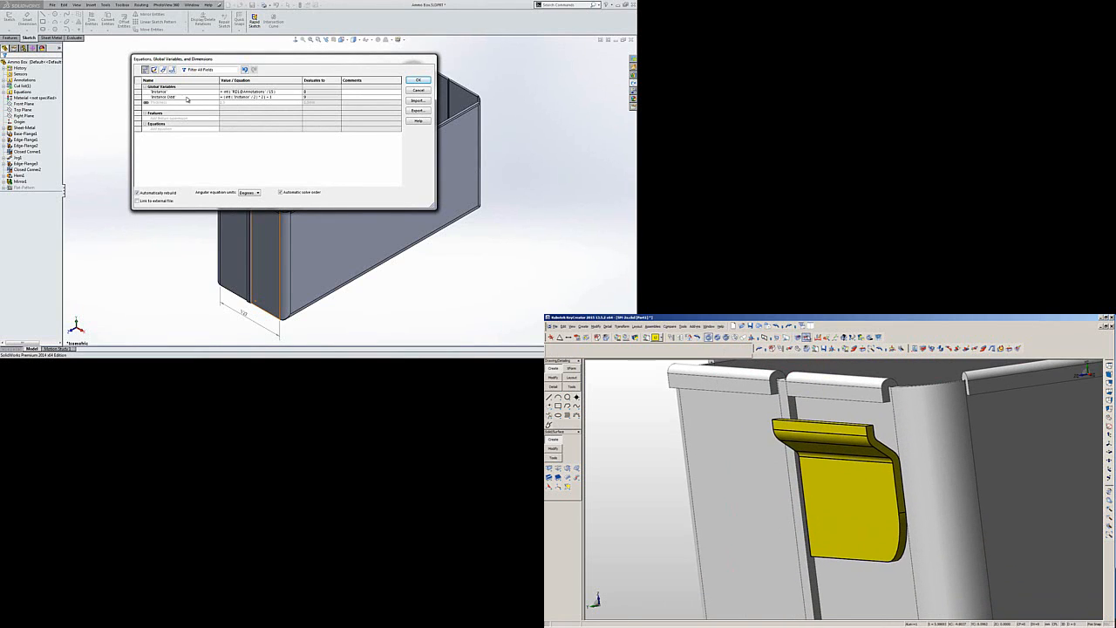
Start Dynamic Face on the KeyCreator lip's narrow end face with its handle repositioned at the face's corner, and name a SolidWorks variable Hinge.
left_click(805, 348)
left_click(804, 424)
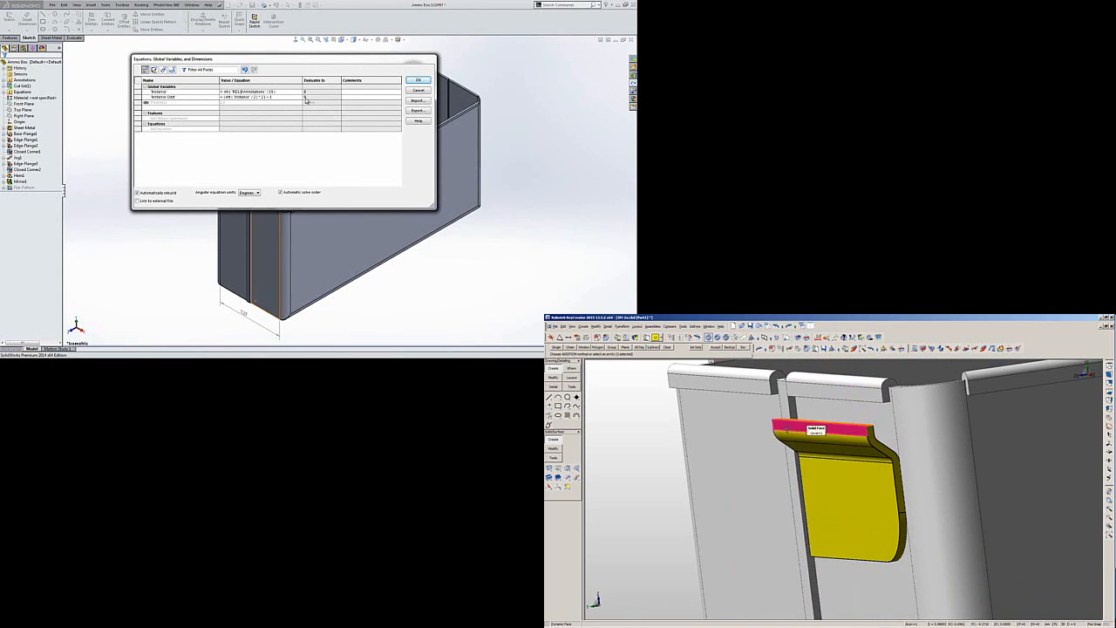
key("Return")
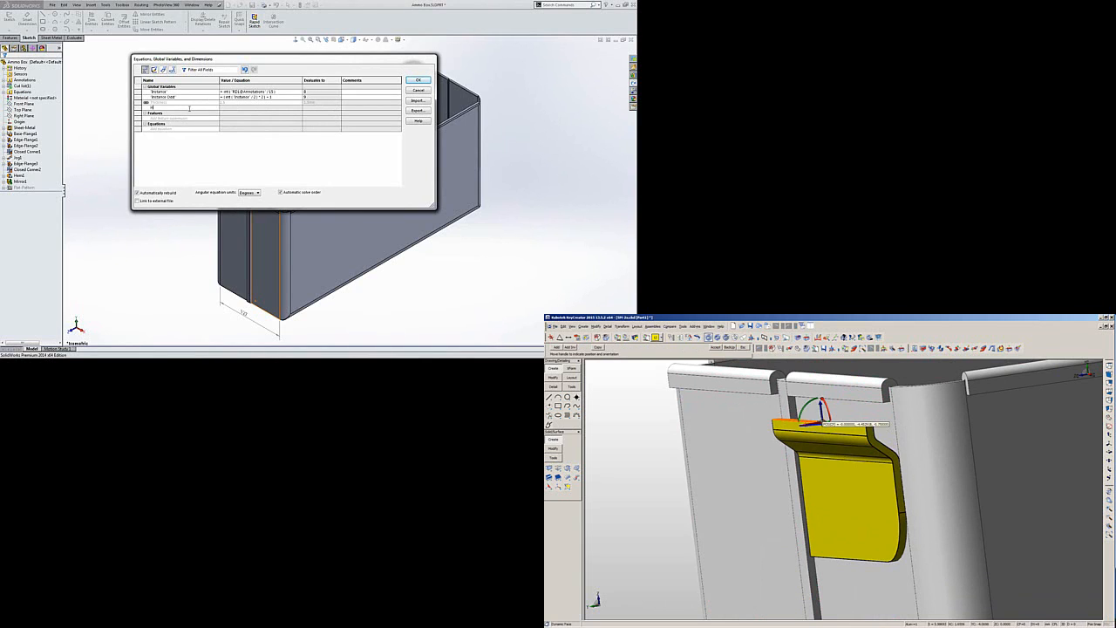
right_click(821, 424)
mouse_move(839, 436)
key("Tab")
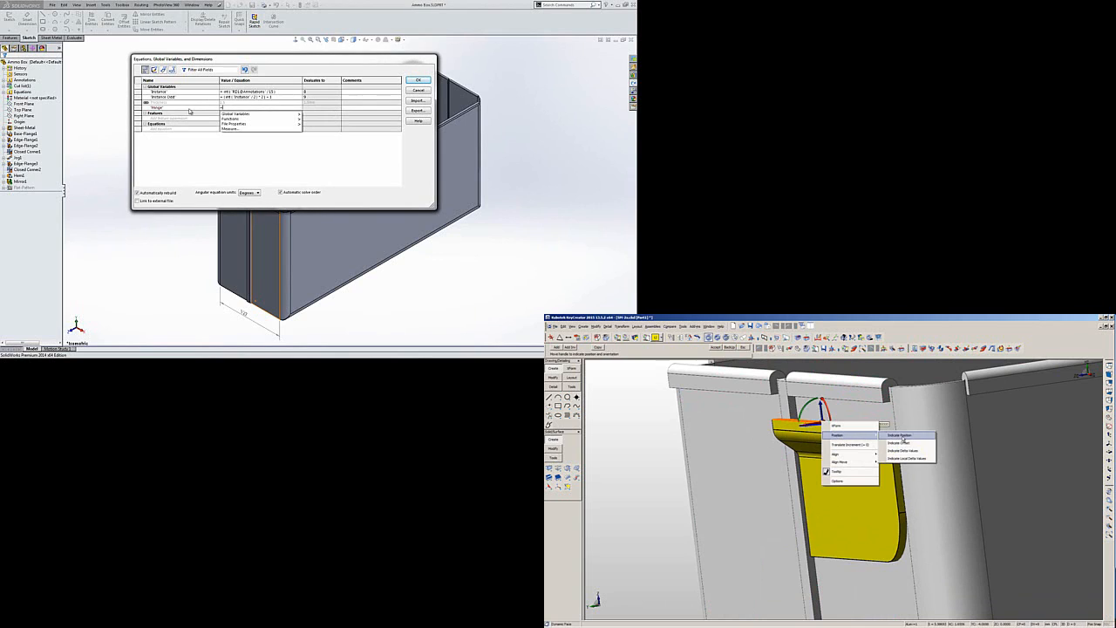
left_click(897, 436)
left_click(867, 427)
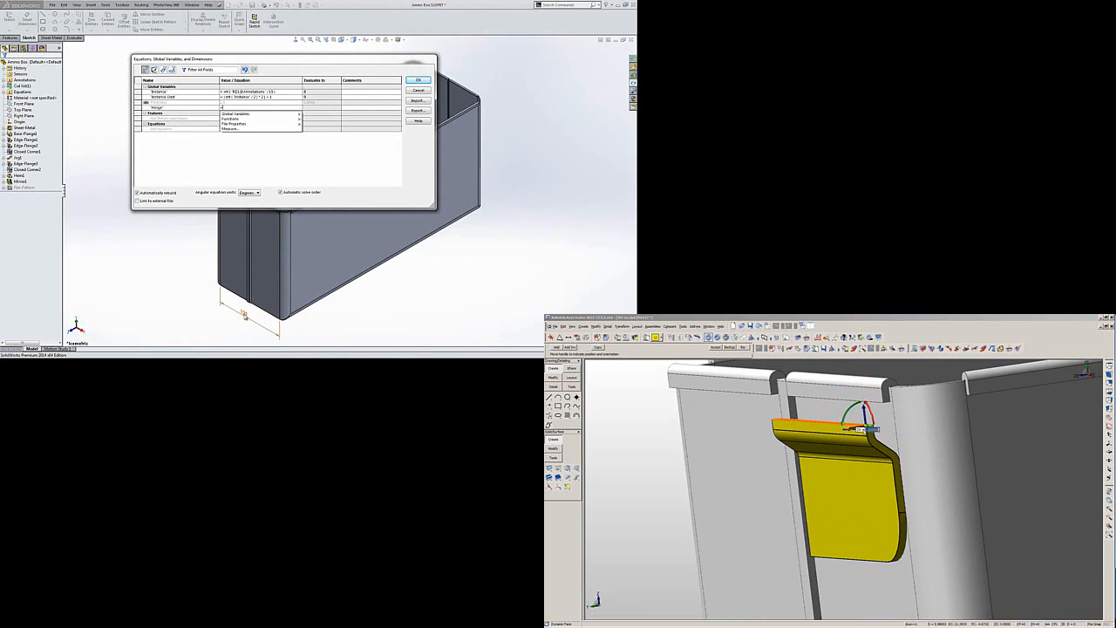
key("Return")
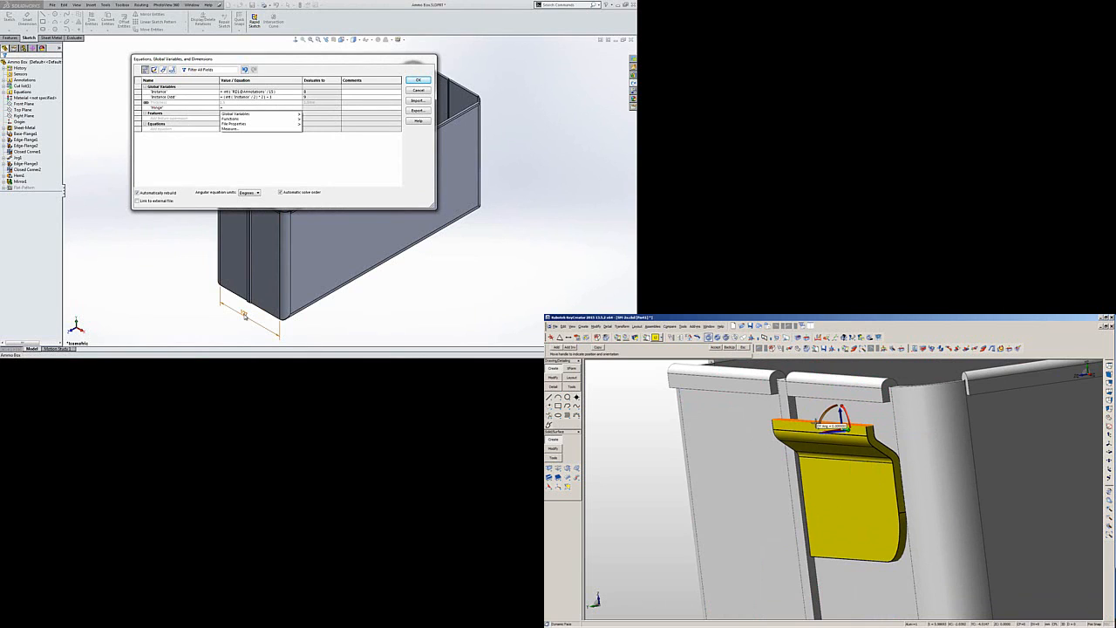
Set Hinge to the end wall's reference dimension divided by Instance Odd, and rotate the KeyCreator lip's end face around into a hinge barrel.
left_click(245, 314)
mouse_move(824, 415)
left_mouse_down()
mouse_move(831, 462)
mouse_move(851, 462)
mouse_move(857, 407)
left_mouse_up()
type("/")
left_click(322, 120)
key("Return")
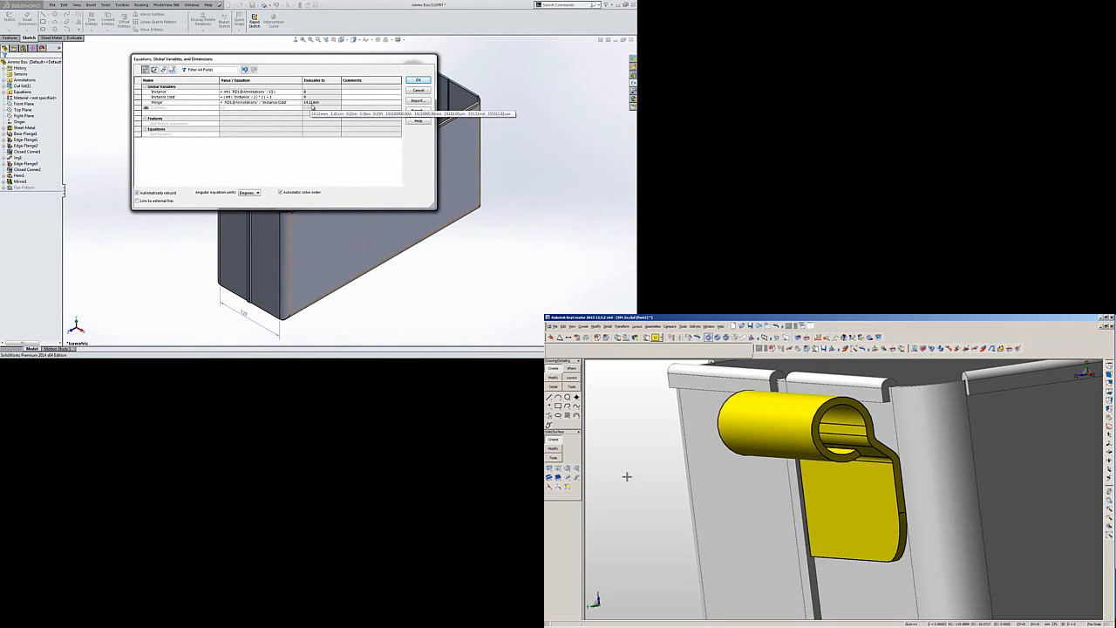
Recolor the KeyCreator hinge solid grey like the box, and accept the SolidWorks global variables.
key("ctrl+a")
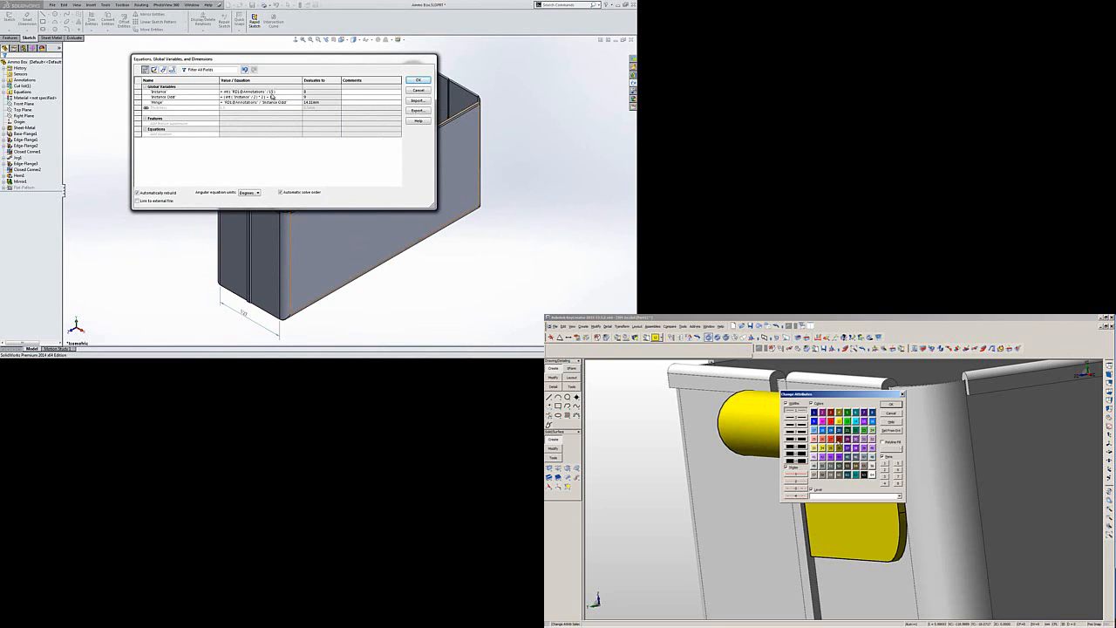
left_click(418, 80)
left_click(890, 404)
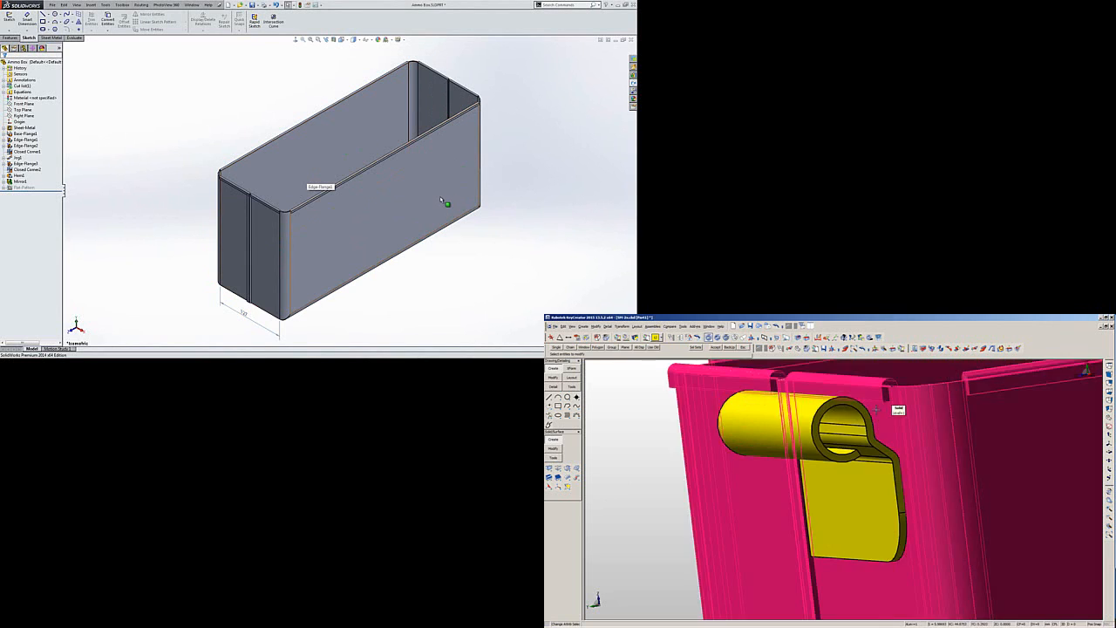
left_click(819, 479)
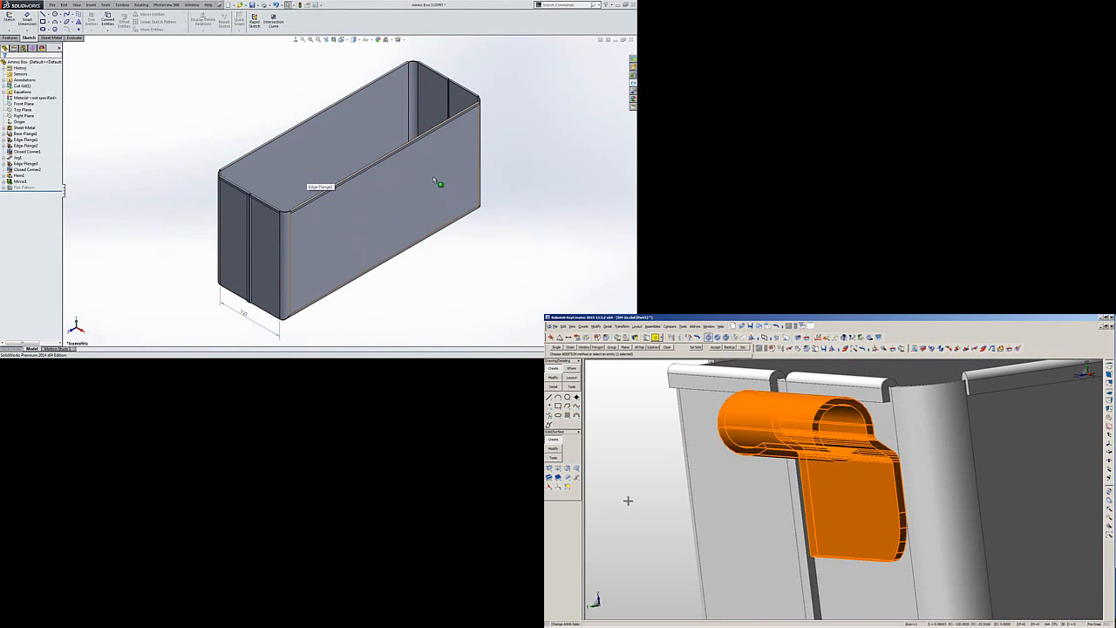
middle_click(628, 501)
Start a new sketch on the outer flat face of the SolidWorks box's end wall, beside the vertical jog.
middle_click_drag(434, 178, 333, 162)
left_click(398, 145)
scroll(651, 513, "down", 5)
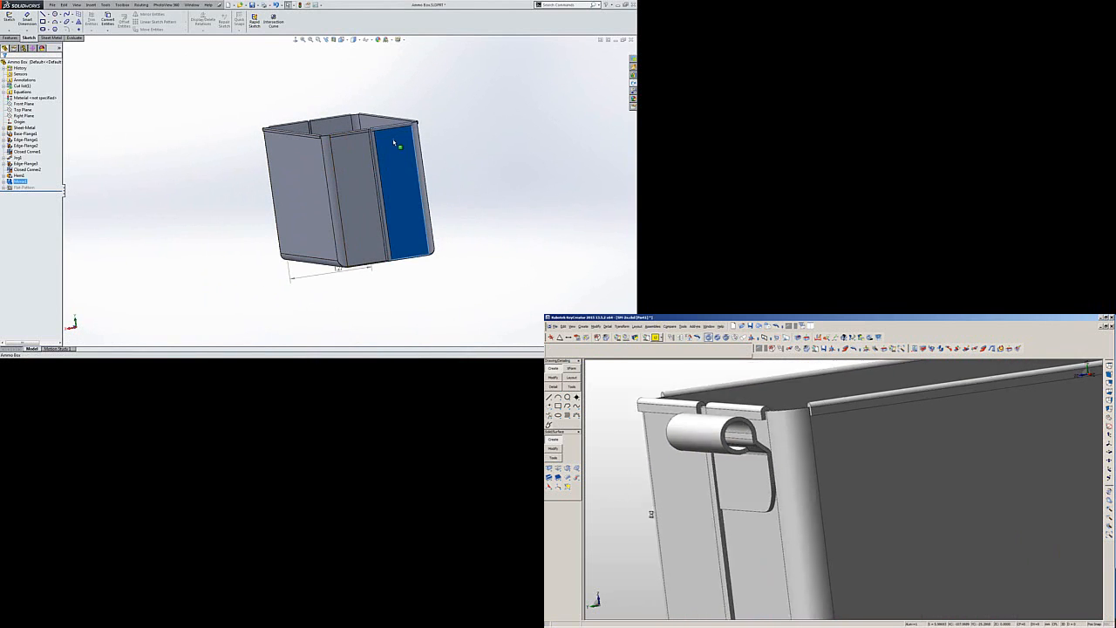
right_click(394, 140)
left_click(405, 129)
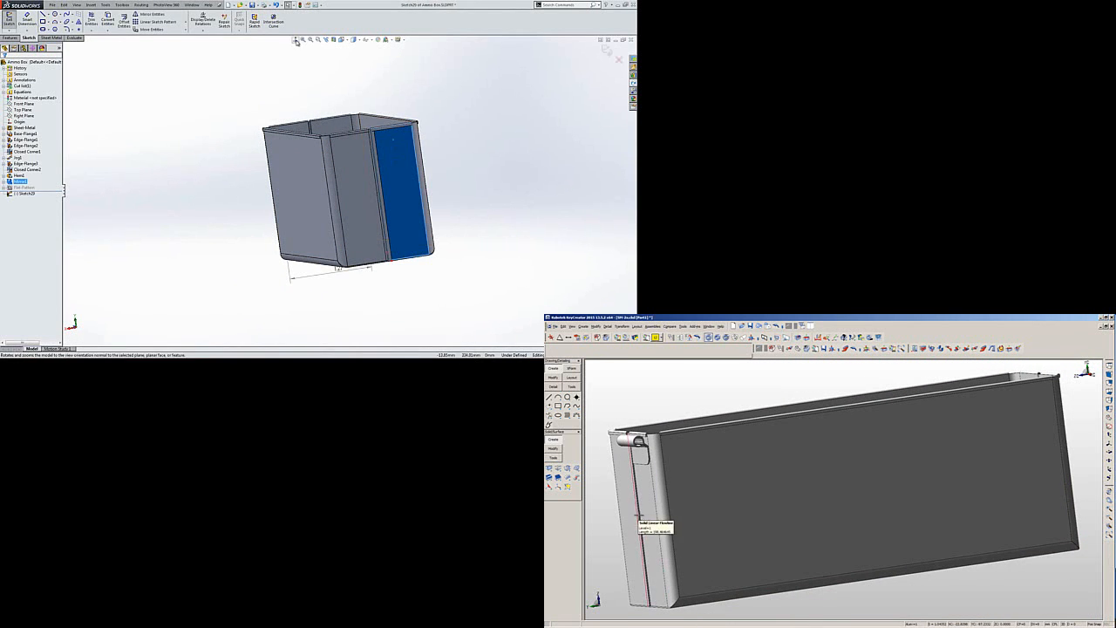
Sketch a rectangle about 27 mm tall near the top of the SolidWorks end wall face, ending on its outer bend edge.
middle_click_drag(652, 514, 711, 512)
left_click(43, 21)
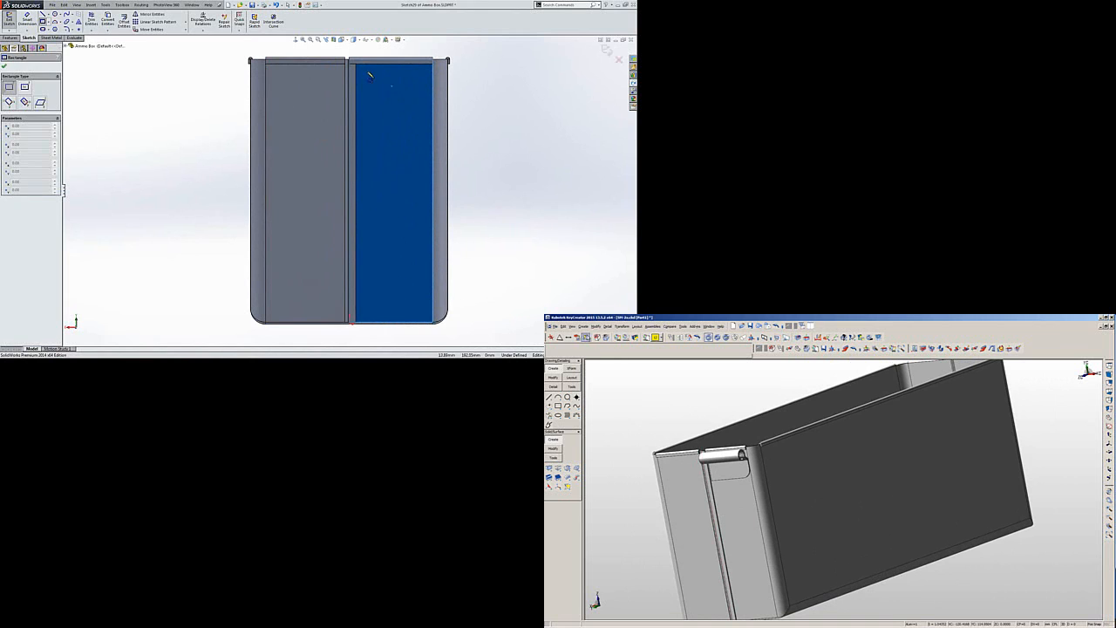
left_click(363, 78)
left_click(587, 337)
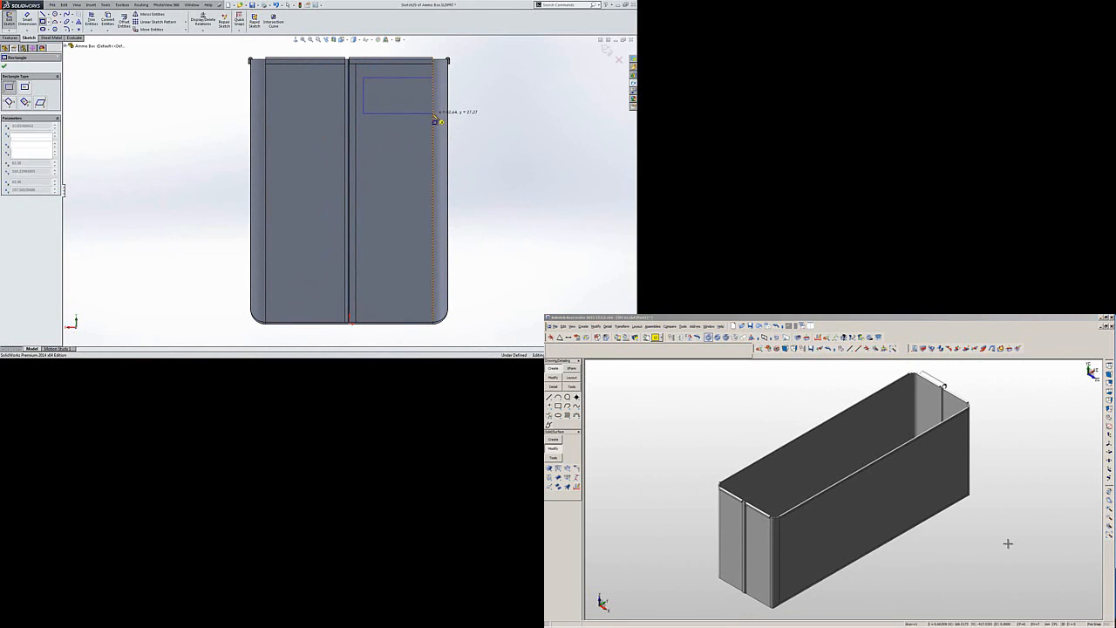
left_click(433, 113)
key("Escape")
Dimension the rectangle's upper and lower edges 15 mm and 35 mm from the wall's top, and start a line in KeyCreator.
middle_click_drag(1006, 543, 854, 513)
left_click(32, 22)
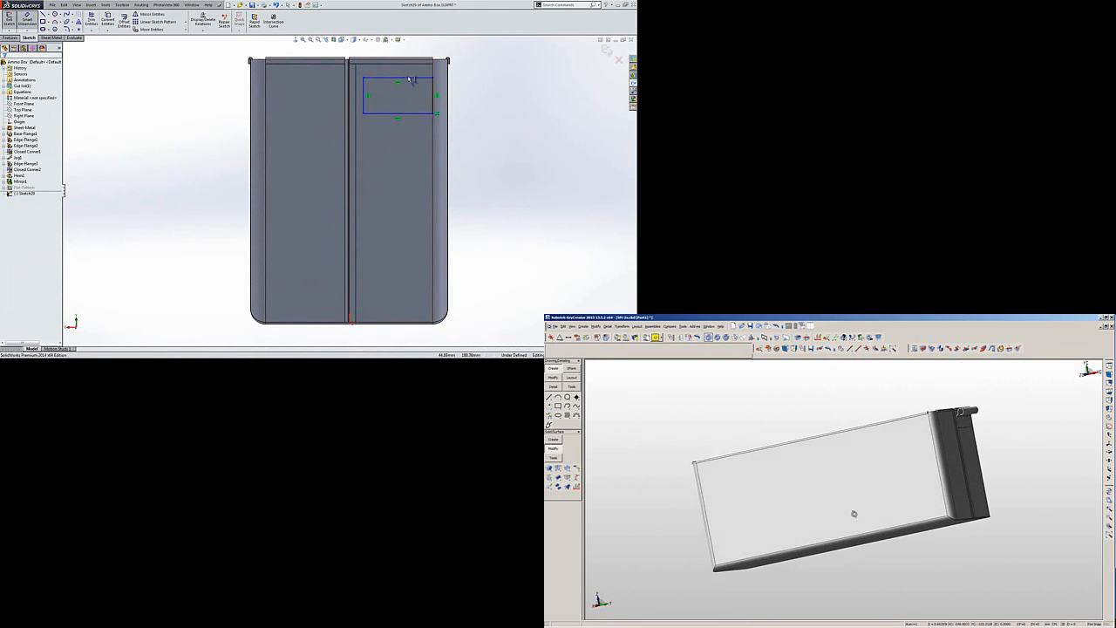
left_click(415, 78)
middle_click_drag(999, 430, 942, 456)
left_click(475, 69)
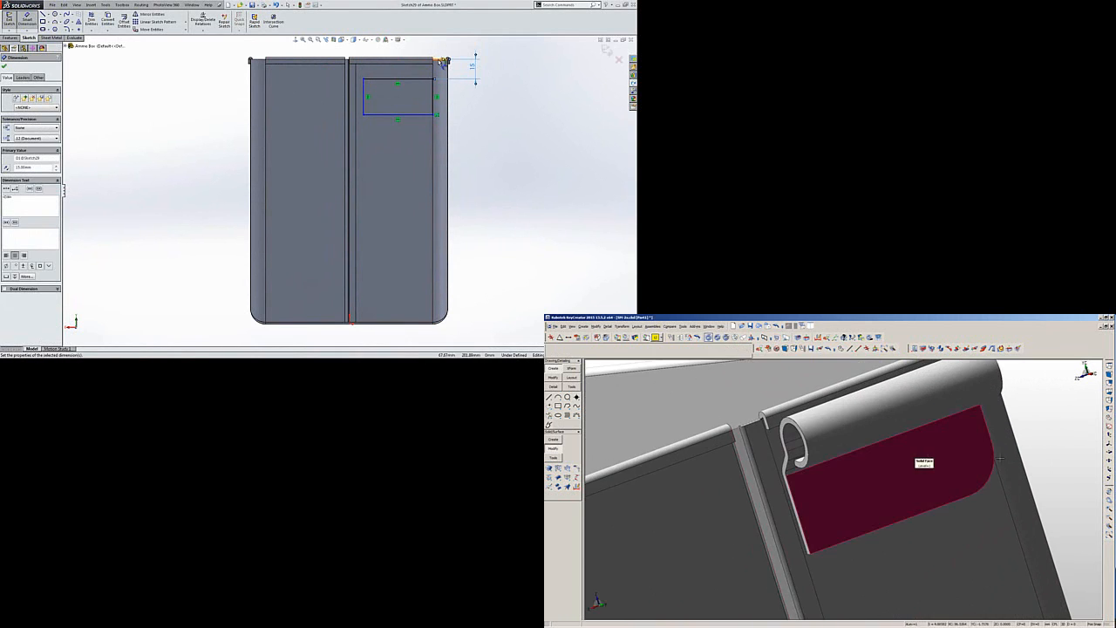
left_click(426, 116)
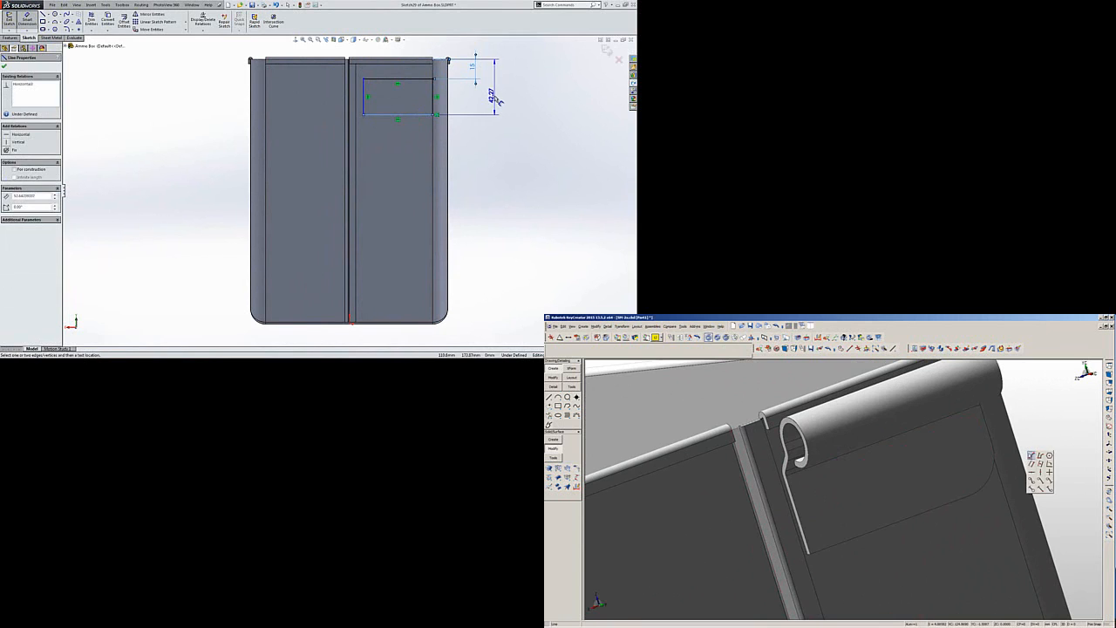
left_click(494, 96)
left_click(1032, 455)
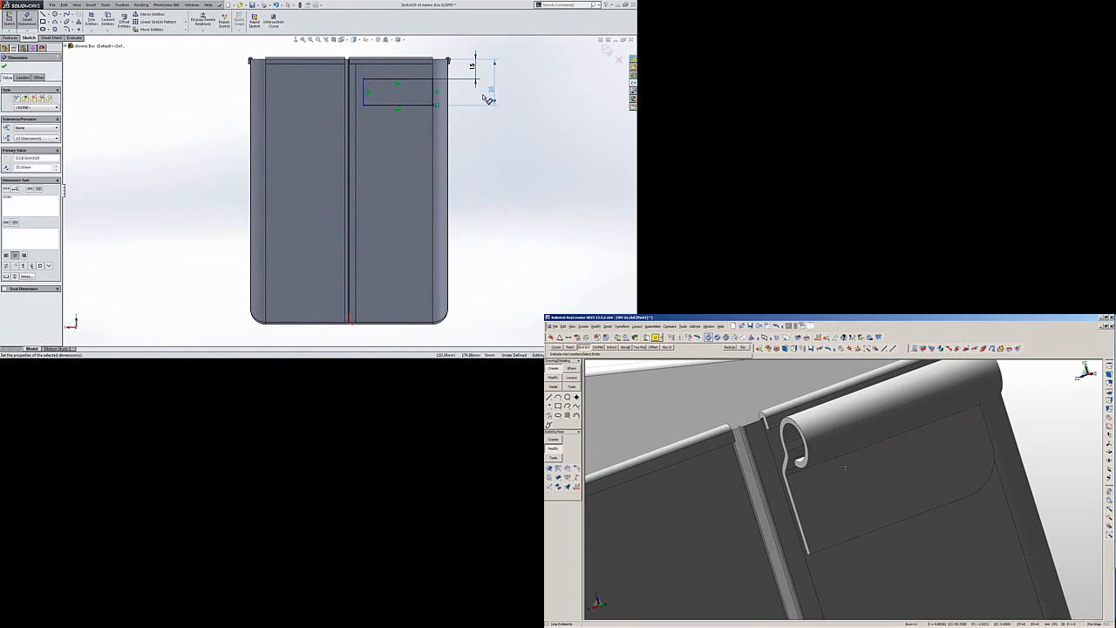
Dimension the SolidWorks rectangle's inner vertical edge from the Right Plane with the equation Hinge/2.
left_click(366, 93)
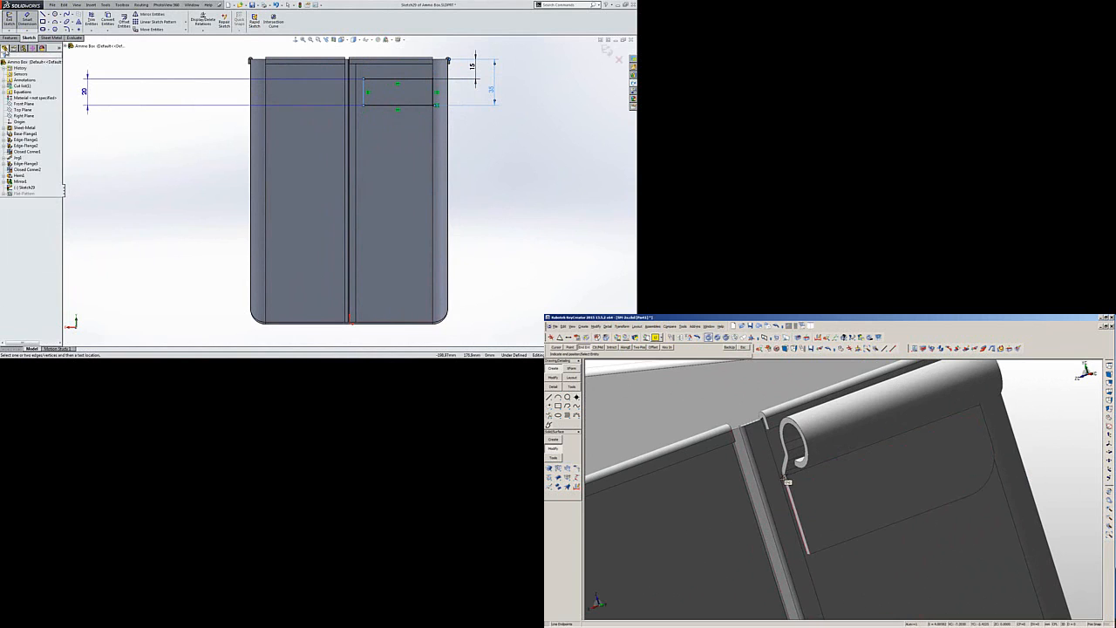
key("Escape")
left_click(24, 115)
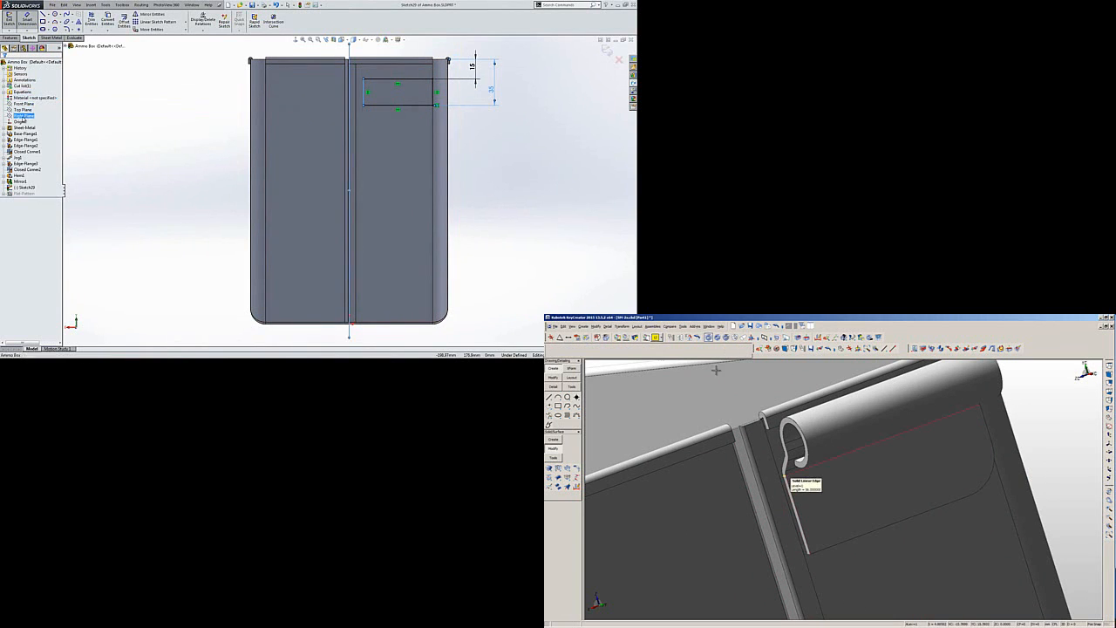
scroll(323, 63, "up", 2)
left_click(328, 82)
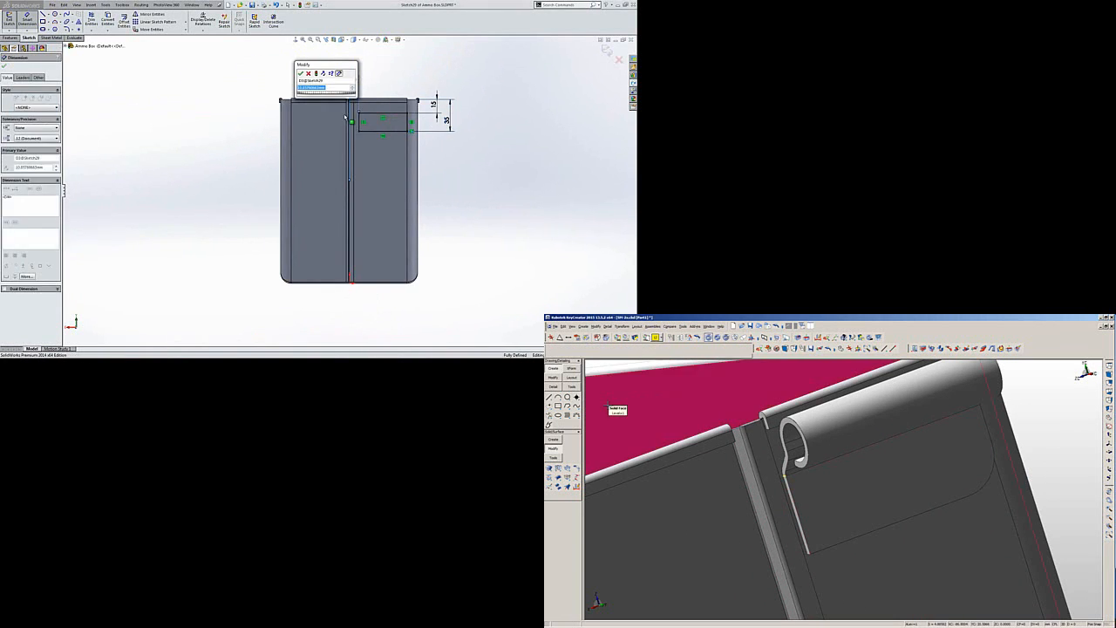
type("=")
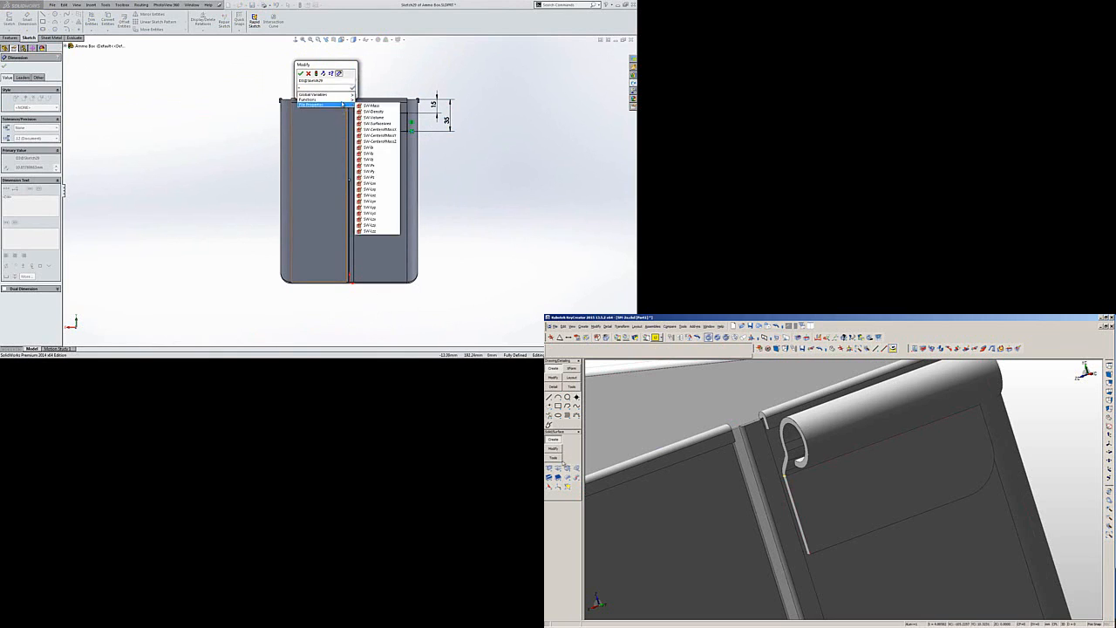
mouse_move(346, 94)
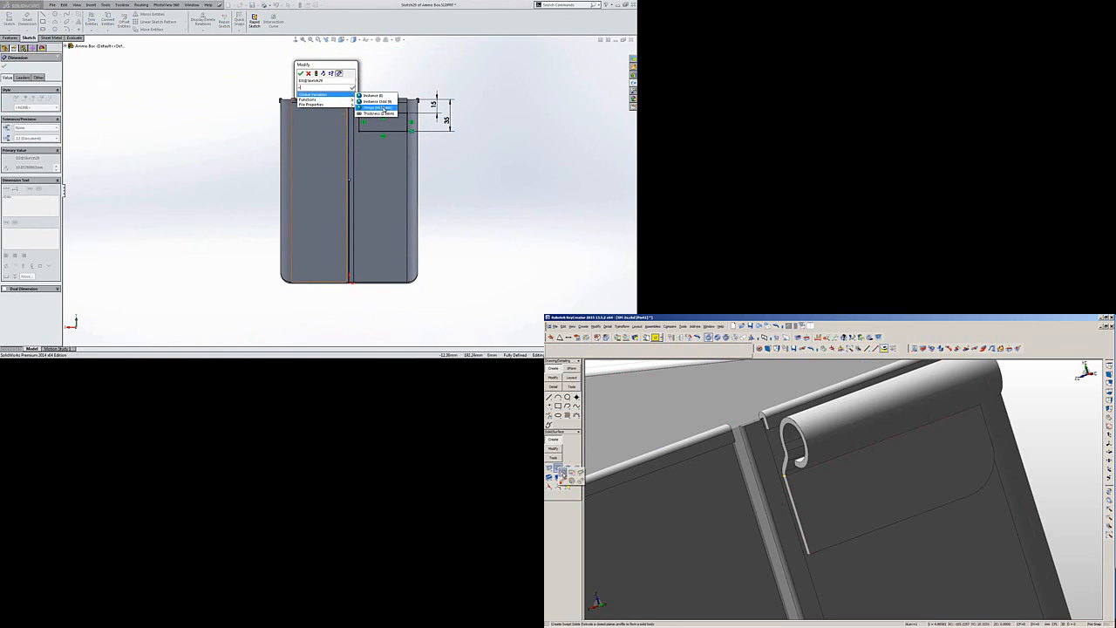
left_click(379, 108)
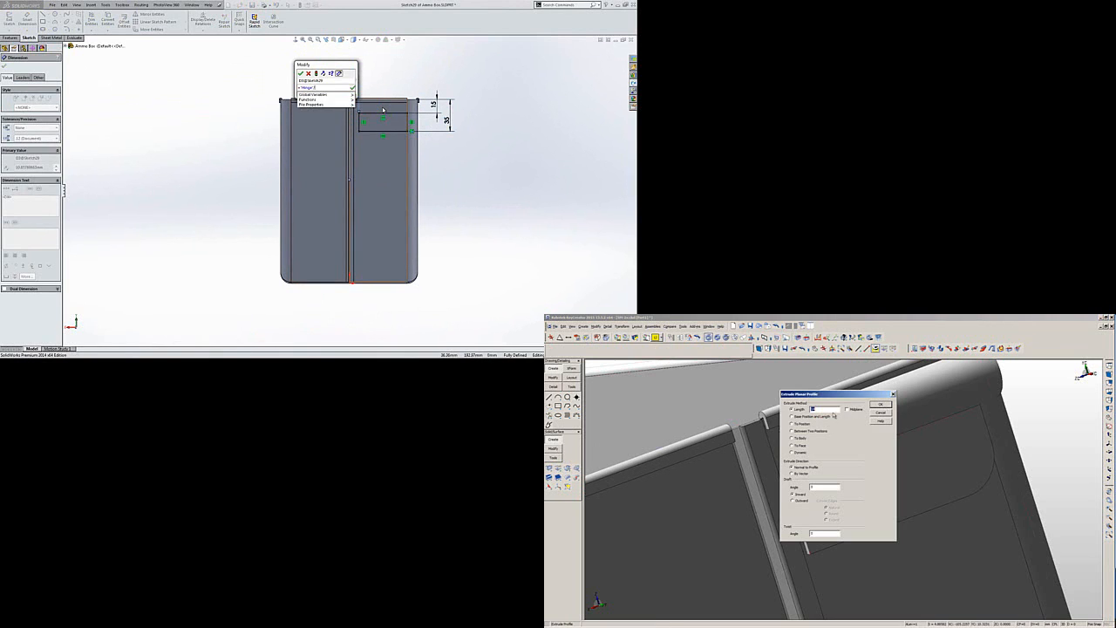
type("/2")
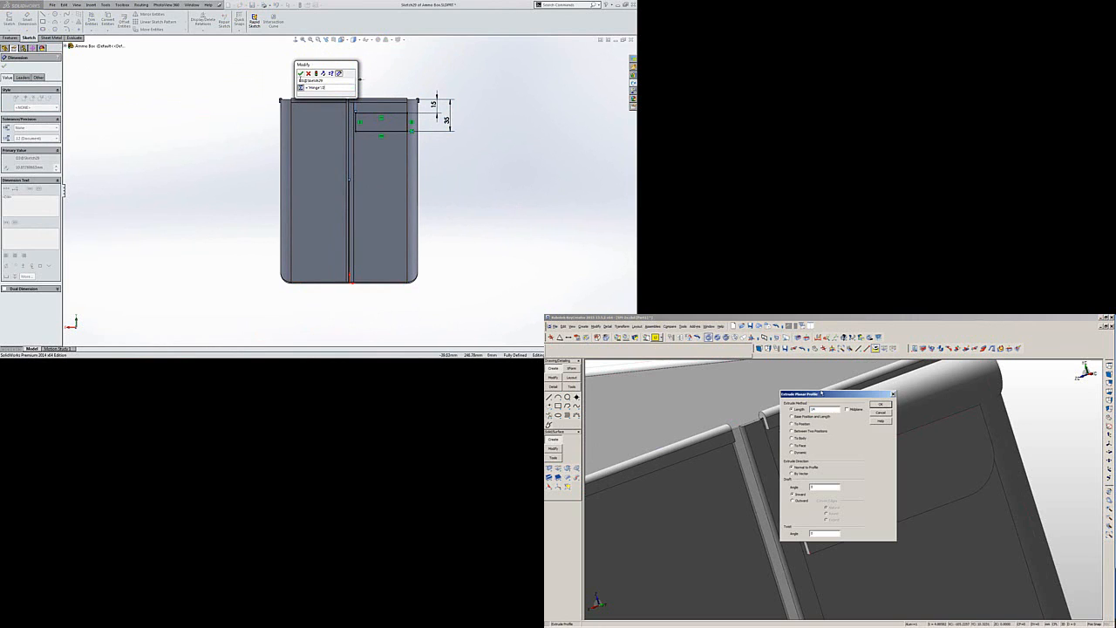
key("Return")
Create a base flange from the rectangle as a separate body, with its direction reversed and Merge result off.
scroll(357, 92, "down", 4)
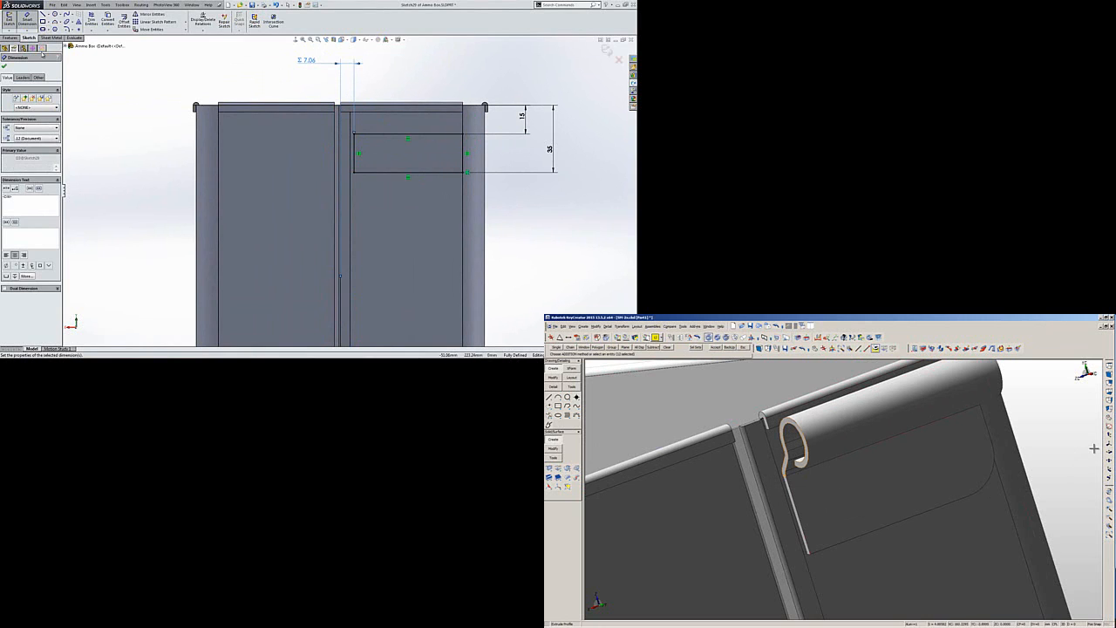
key("Return")
left_click(52, 38)
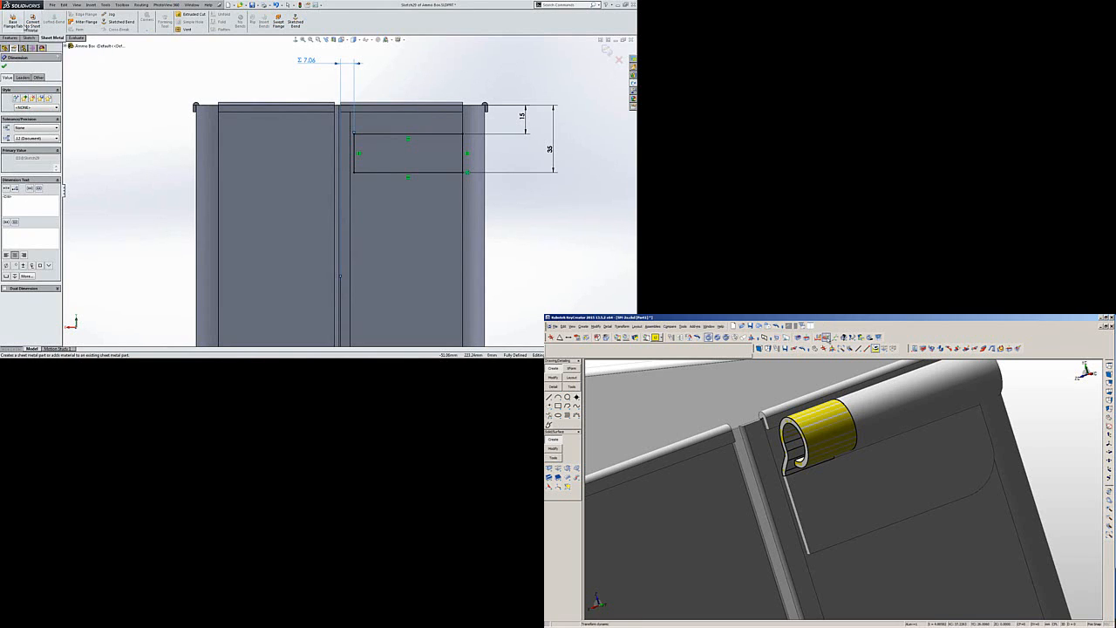
left_click(12, 21)
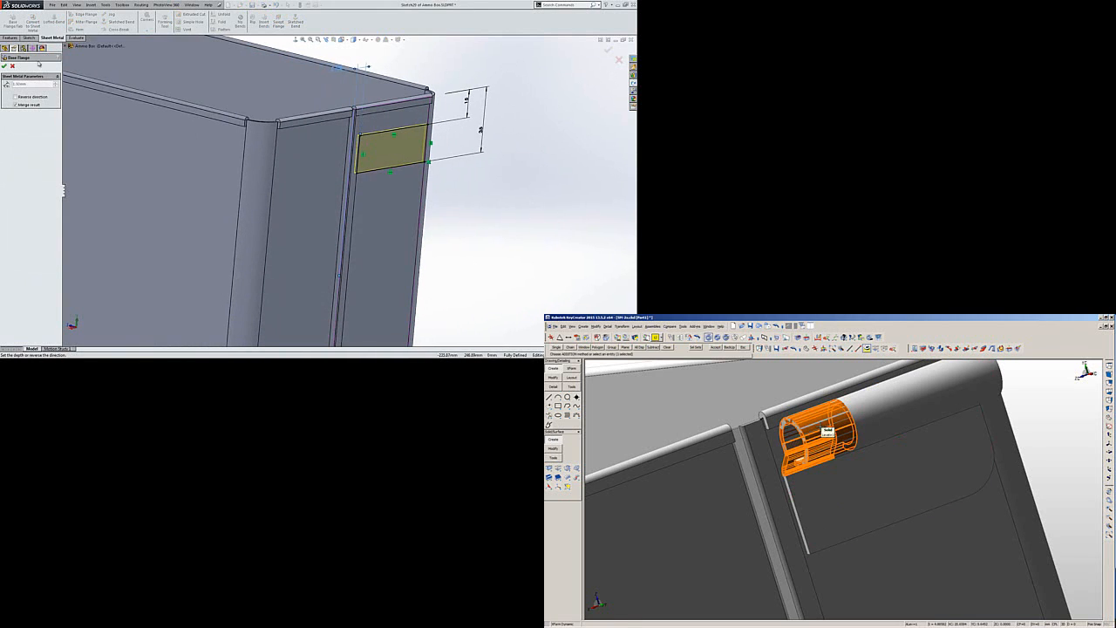
left_click(16, 96)
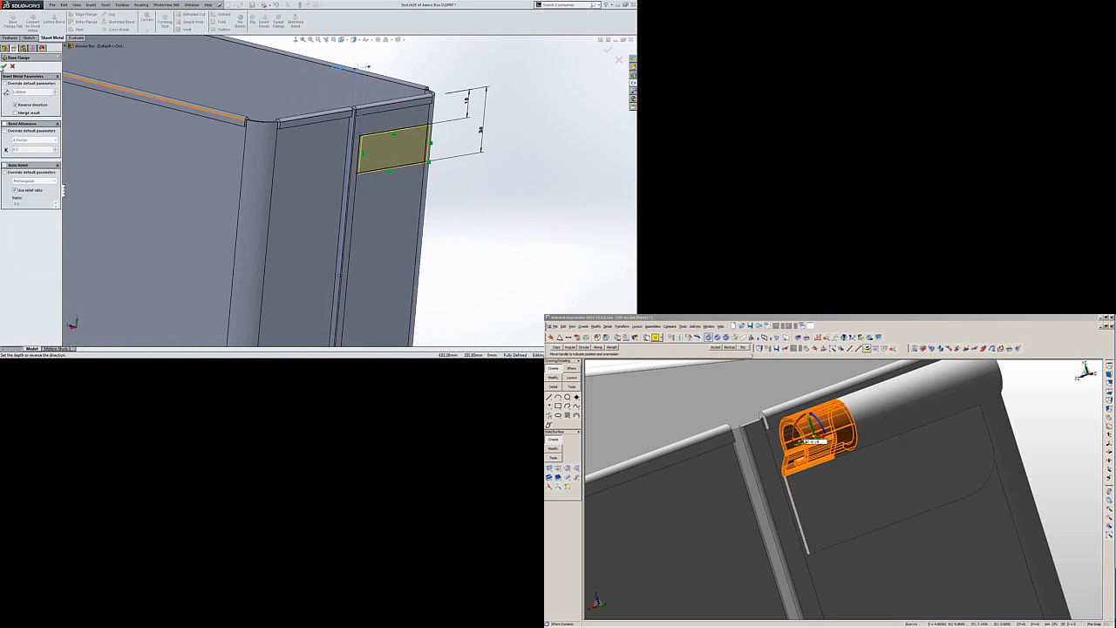
left_click(5, 66)
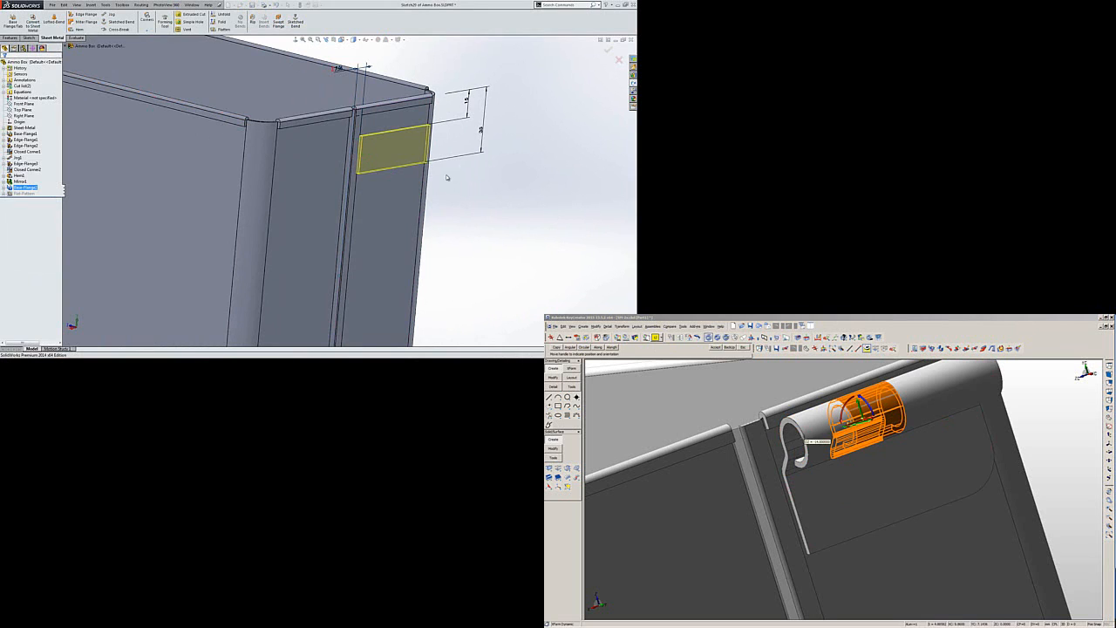
Round the hinge tab's lower outer corner with a 10 mm fillet-type Break Corner.
middle_click_drag(478, 200, 373, 202)
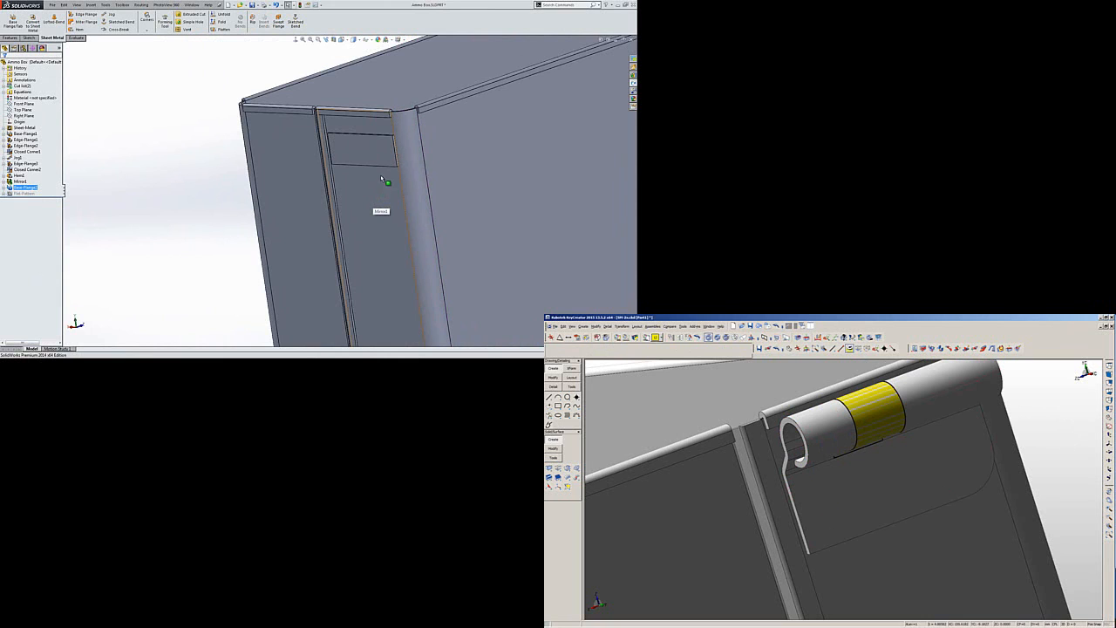
left_click(147, 19)
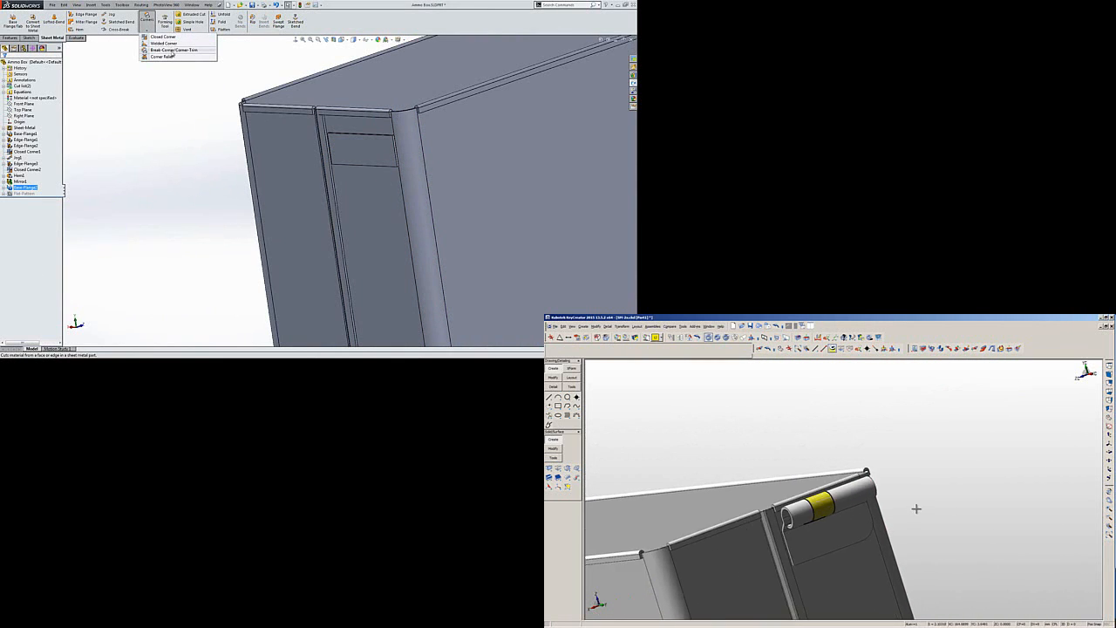
left_click(174, 50)
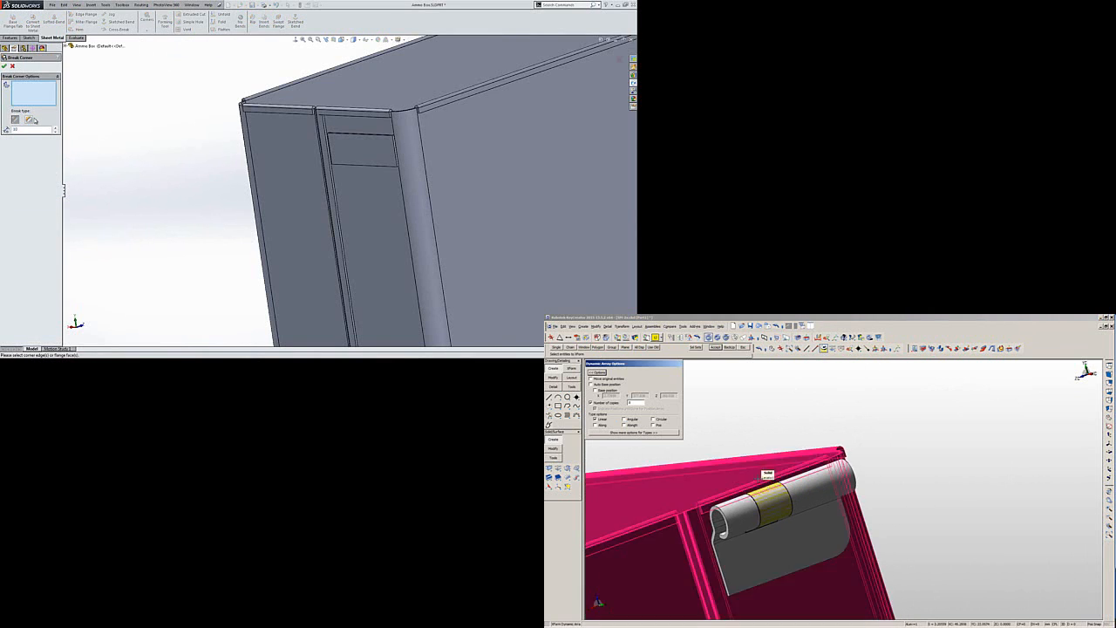
left_click(31, 118)
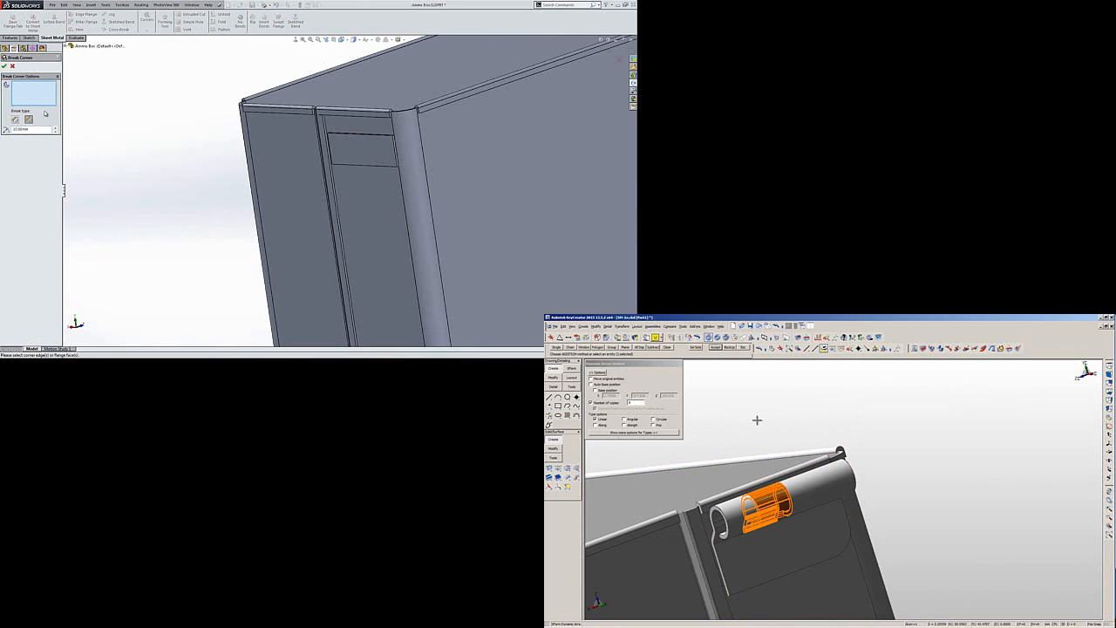
scroll(383, 170, "down", 5)
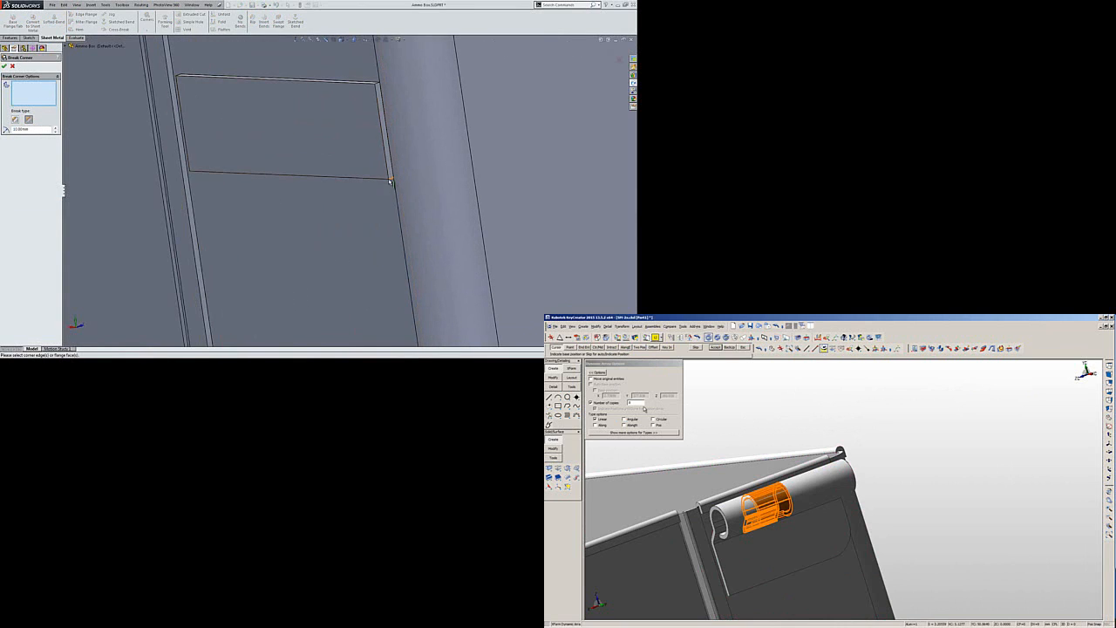
left_click(391, 177)
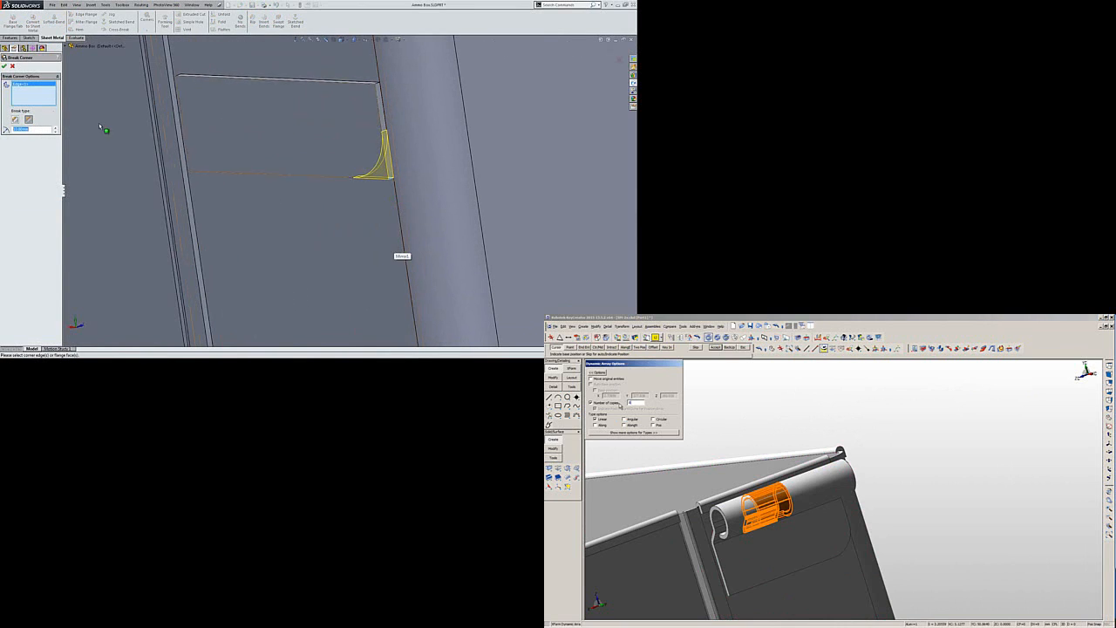
scroll(352, 179, "up", 5)
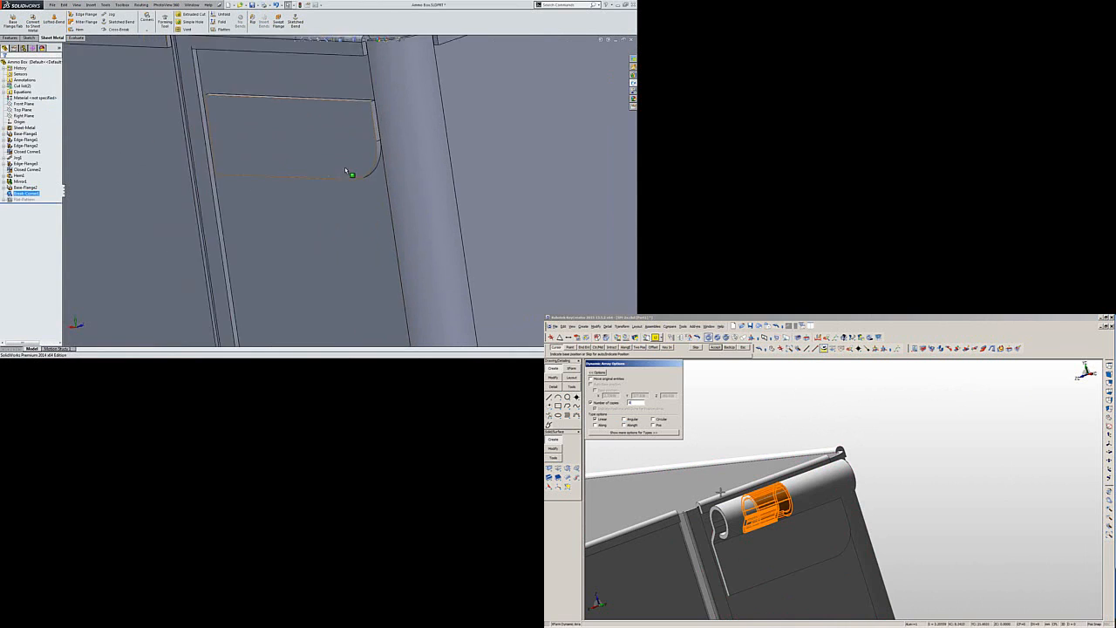
scroll(332, 184, "up", 3)
scroll(351, 182, "down", 2)
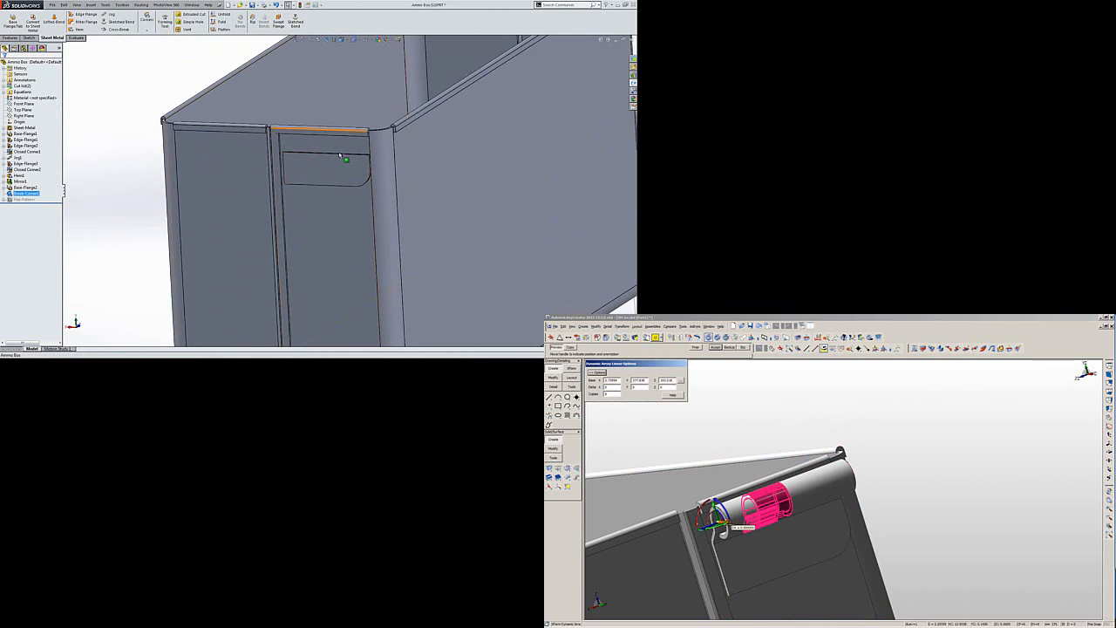
Open the Sheet-Metal folder's settings and those of the new hinge tab body for editing.
right_click(21, 127)
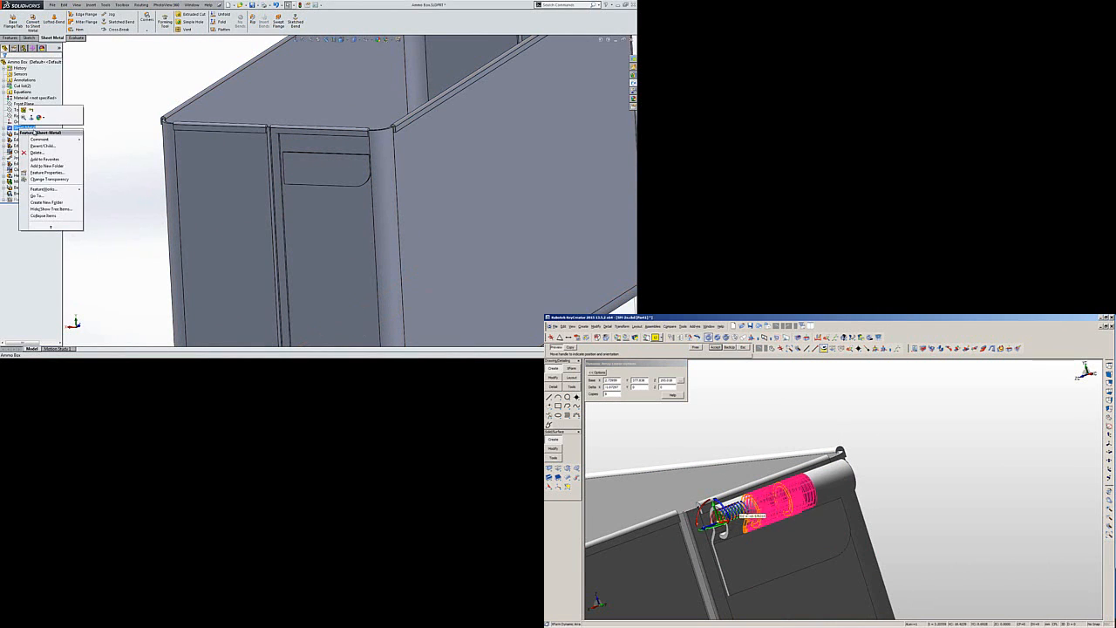
left_click(23, 116)
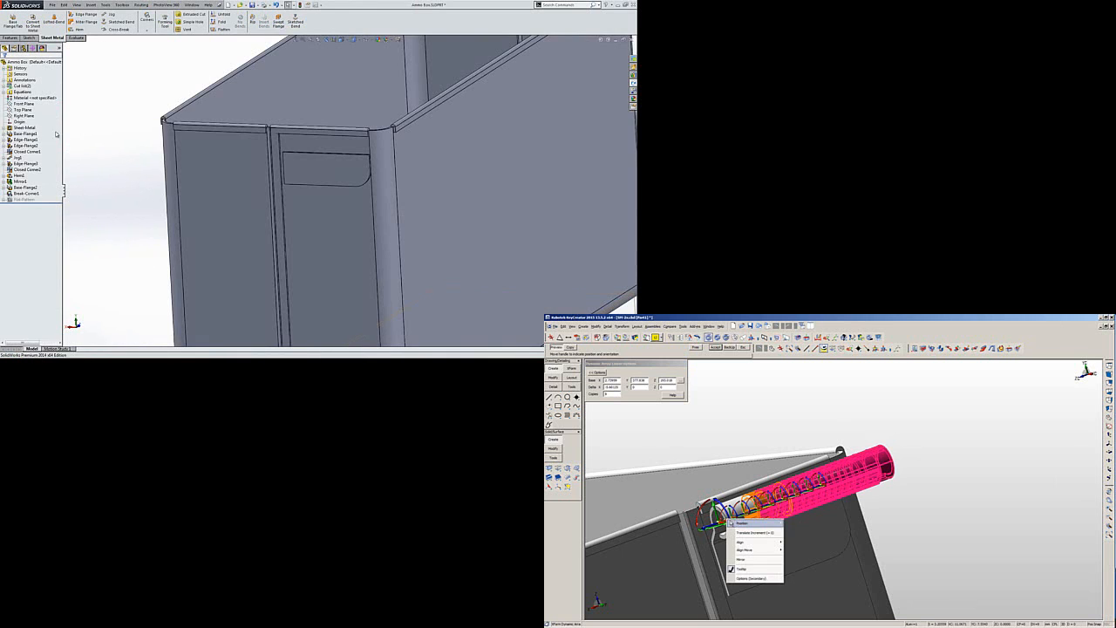
right_click(31, 140)
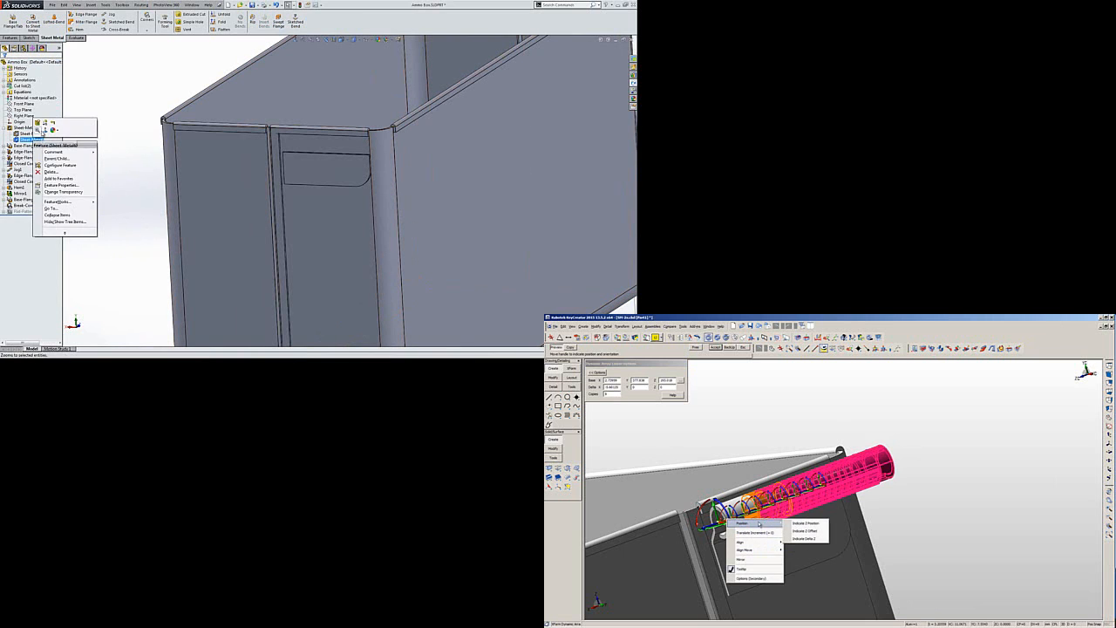
left_click(39, 123)
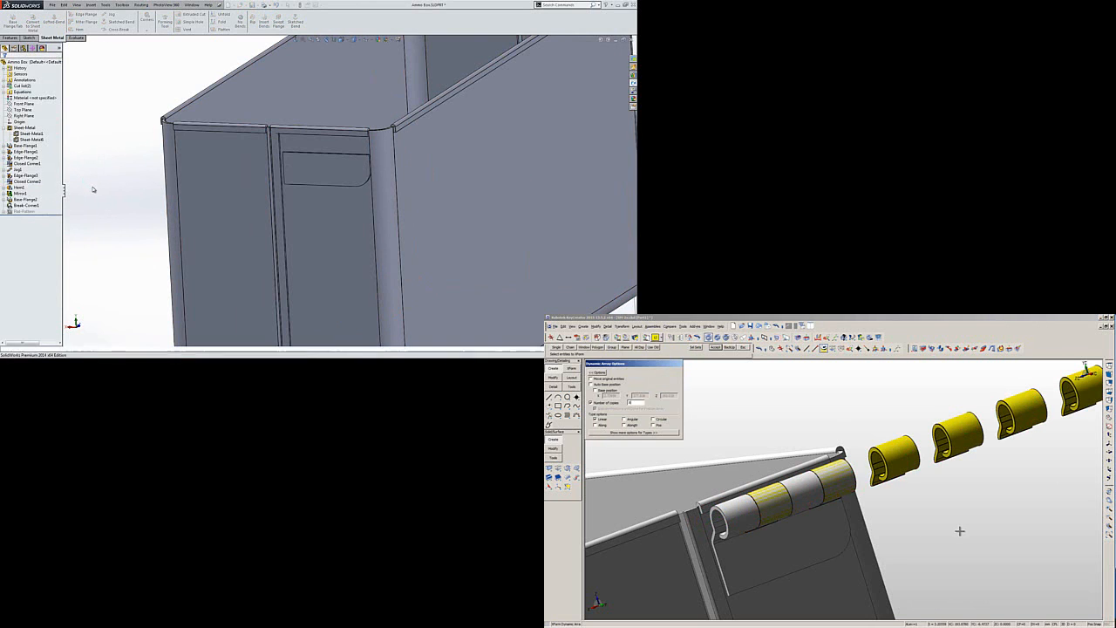
Add an edge flange along the SolidWorks hinge tab's upper edge at a 50-degree angle with a 4 mm length.
middle_click_drag(244, 169, 336, 164)
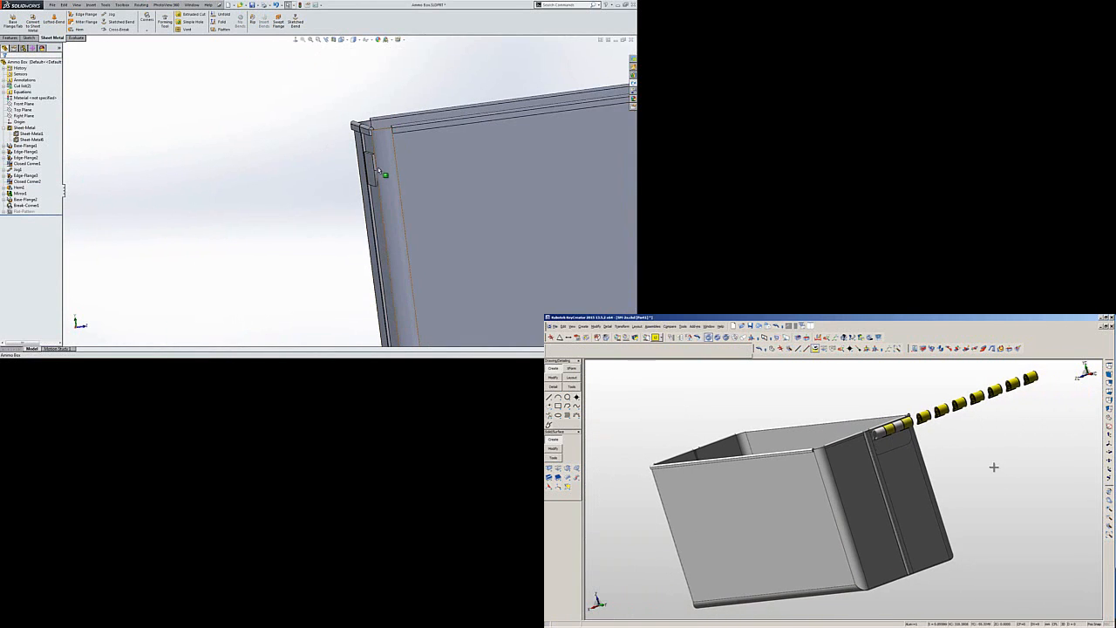
key("ctrl+3")
scroll(181, 183, "down", 8)
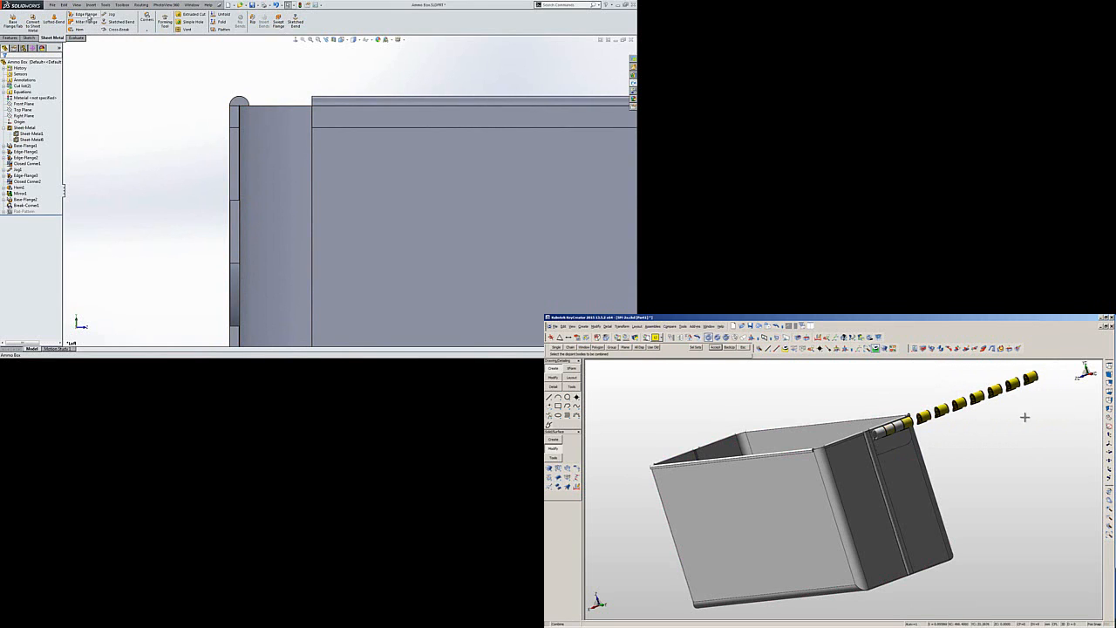
left_click(85, 14)
left_click(245, 194)
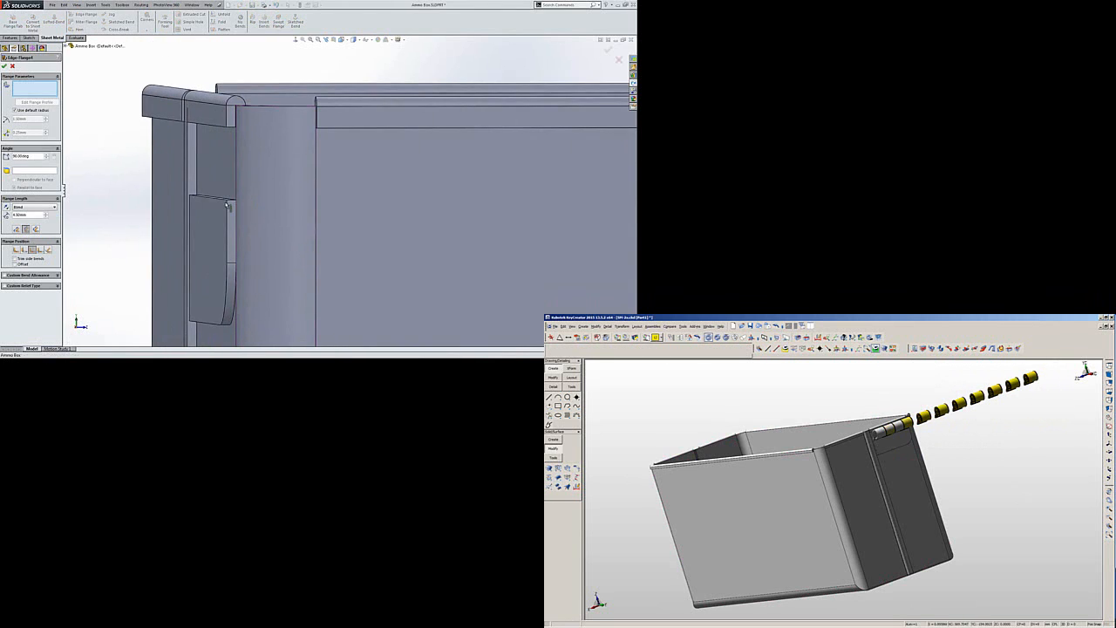
left_click(226, 202)
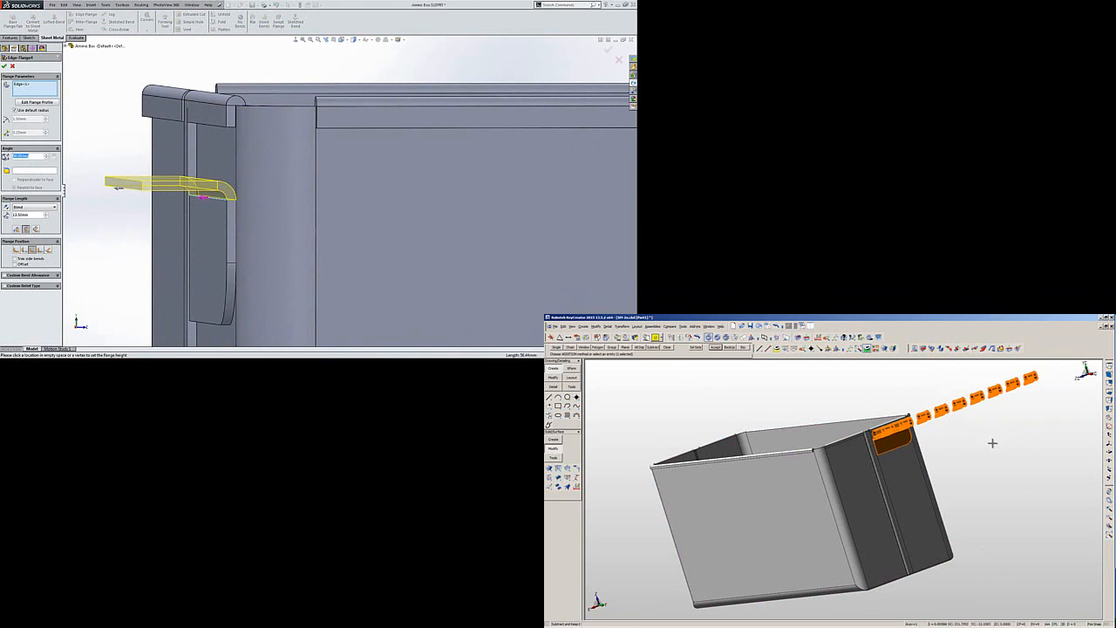
type("45")
key("Return")
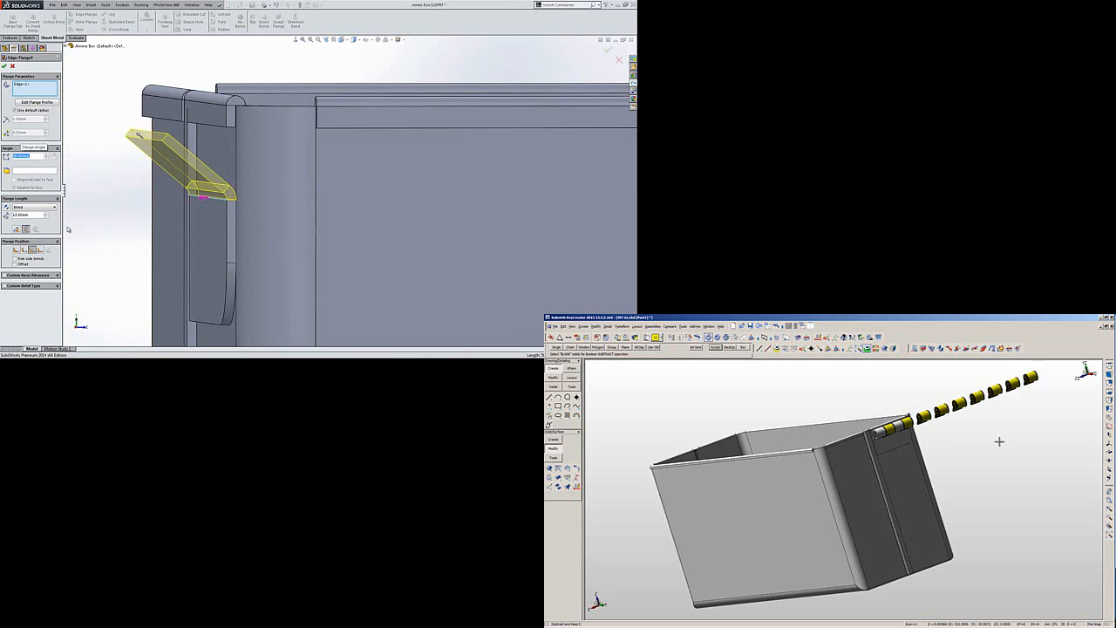
left_click_drag(31, 216, 2, 217)
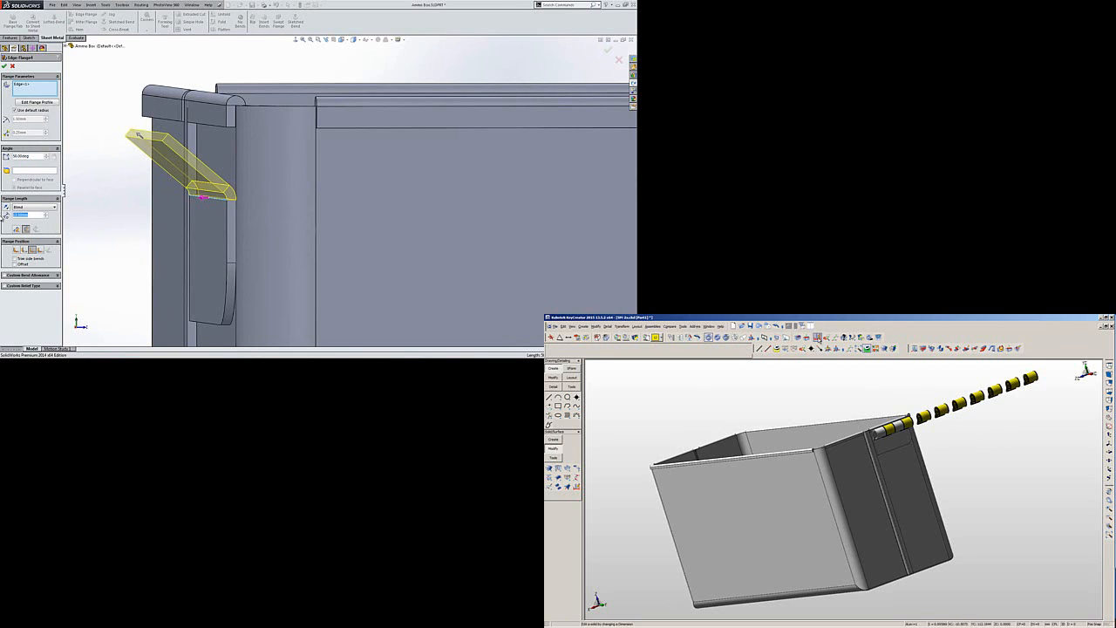
type("4")
key("Return")
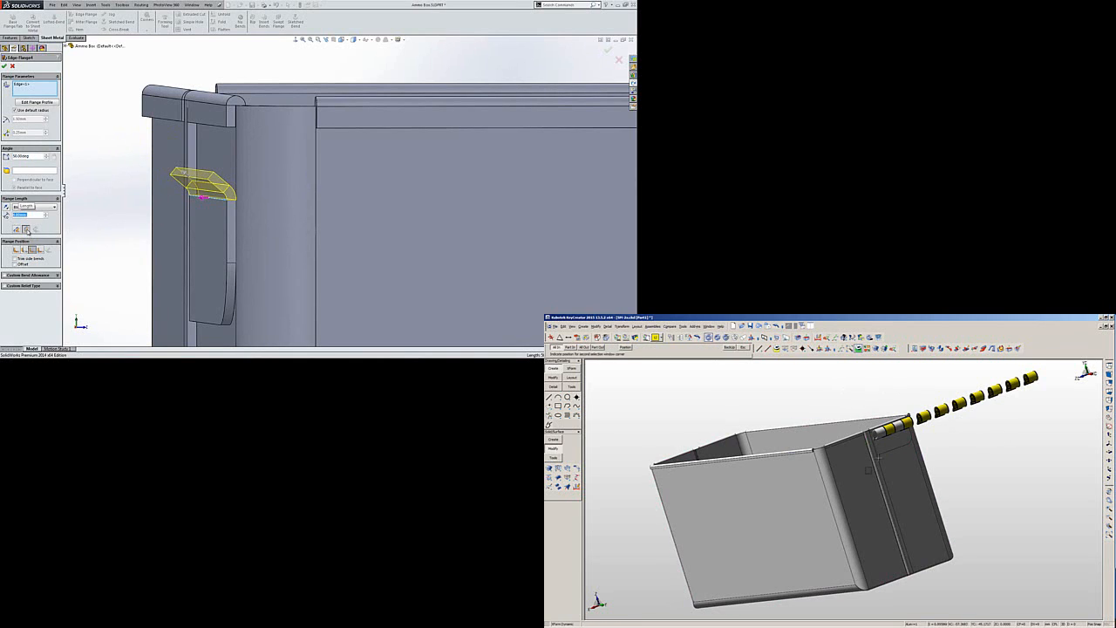
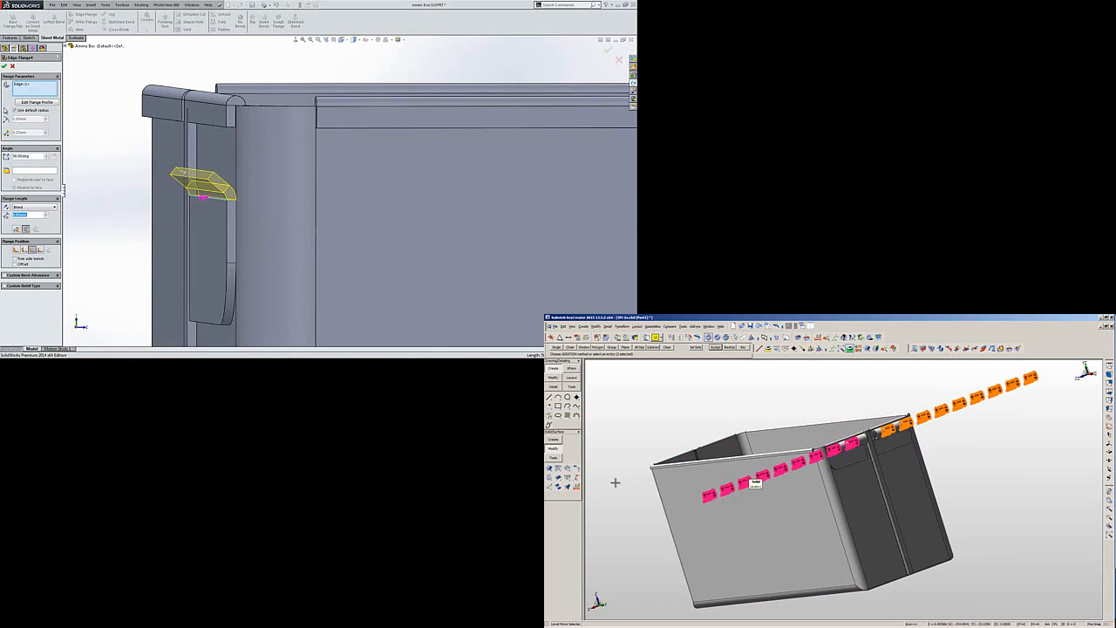
left_click(4, 66)
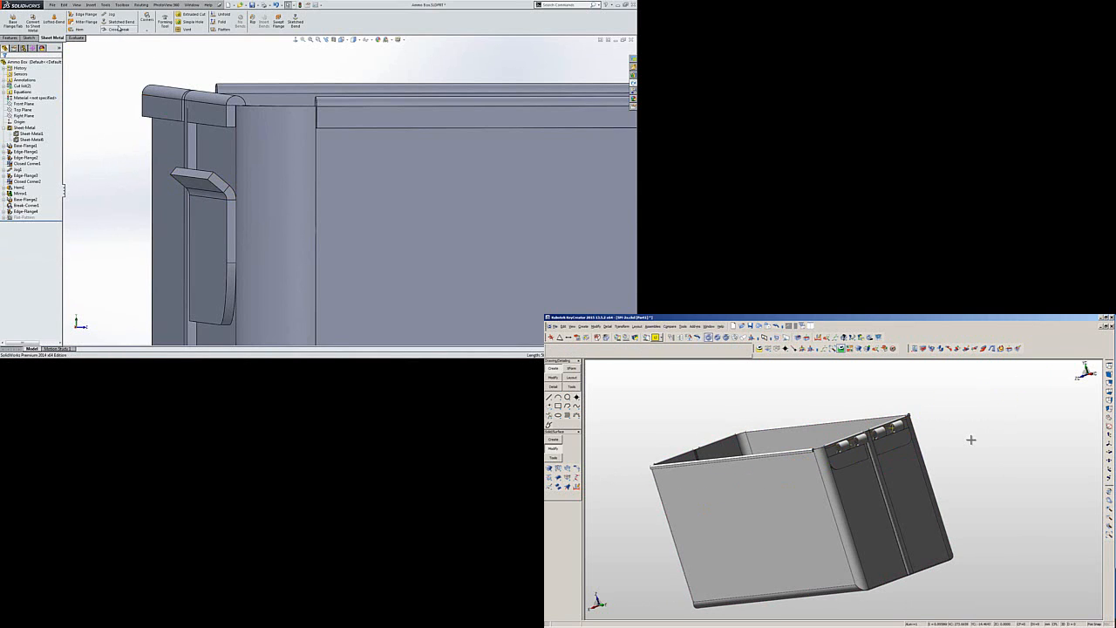
Add a second edge flange on the angled flange's free edge at a 50-degree angle with a 2 mm length.
left_click(86, 13)
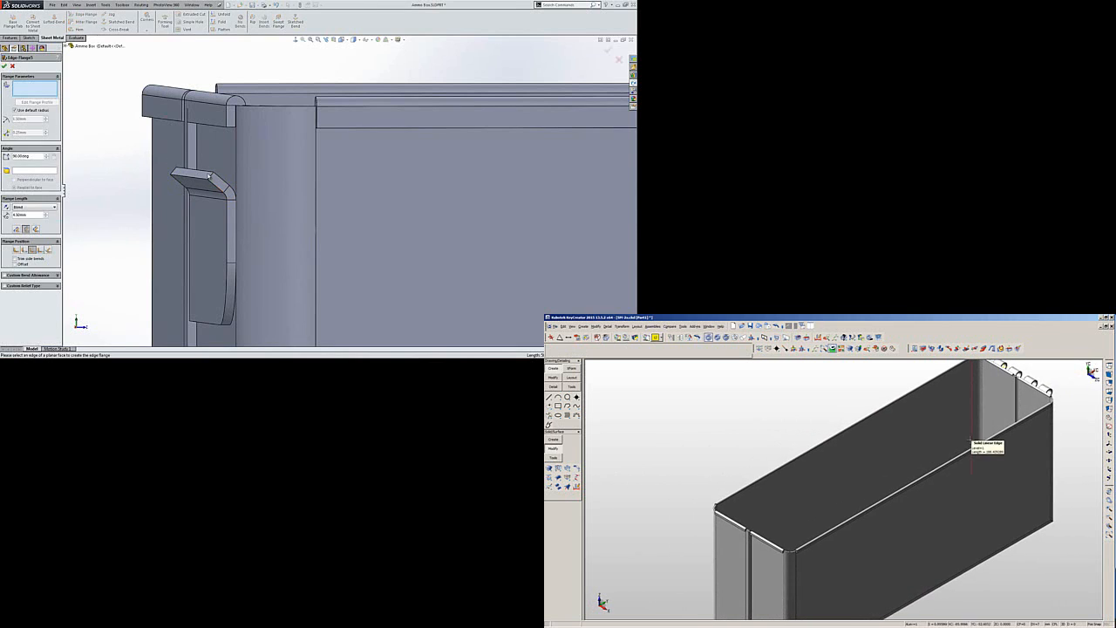
mouse_move(216, 181)
middle_mouse_down()
mouse_move(204, 179)
mouse_move(212, 175)
middle_mouse_up()
left_click(224, 132)
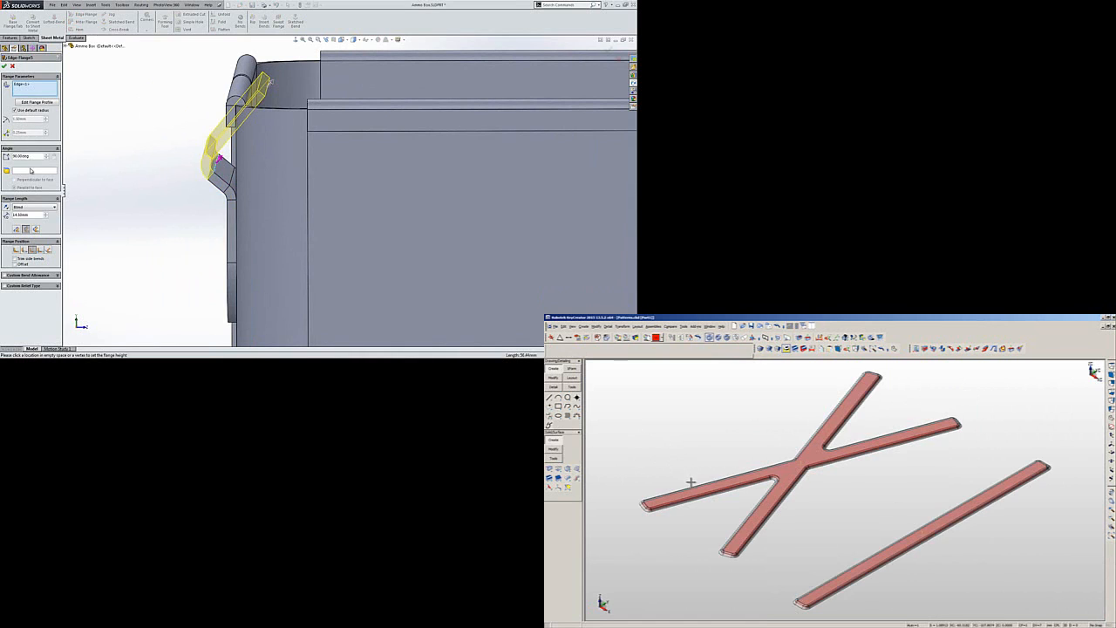
left_click_drag(32, 156, 13, 156)
type("50")
key("Return")
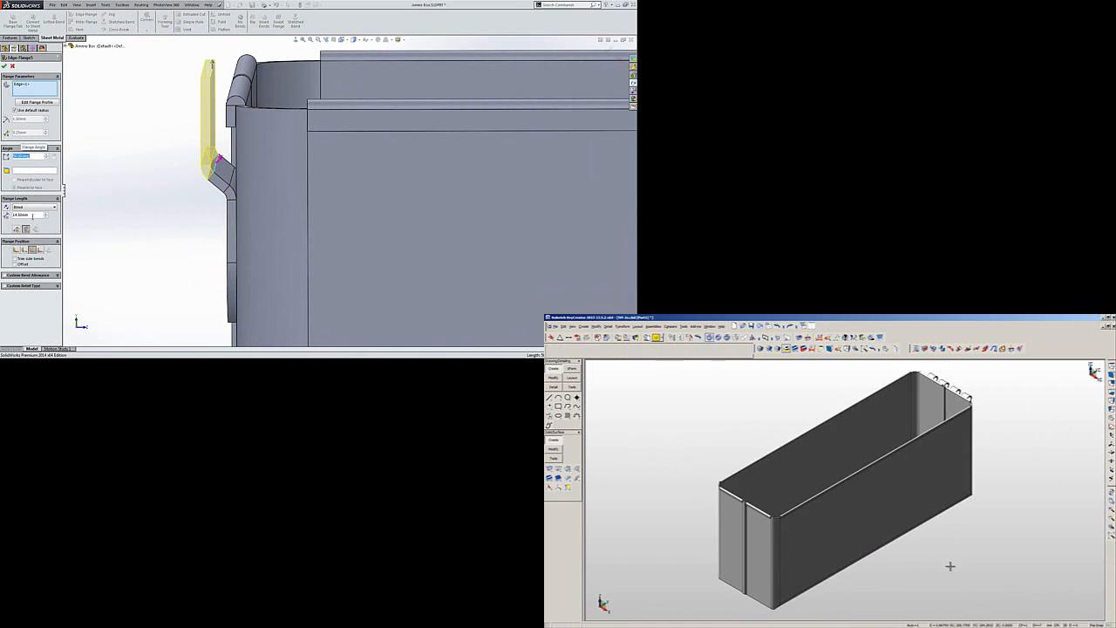
key("Return")
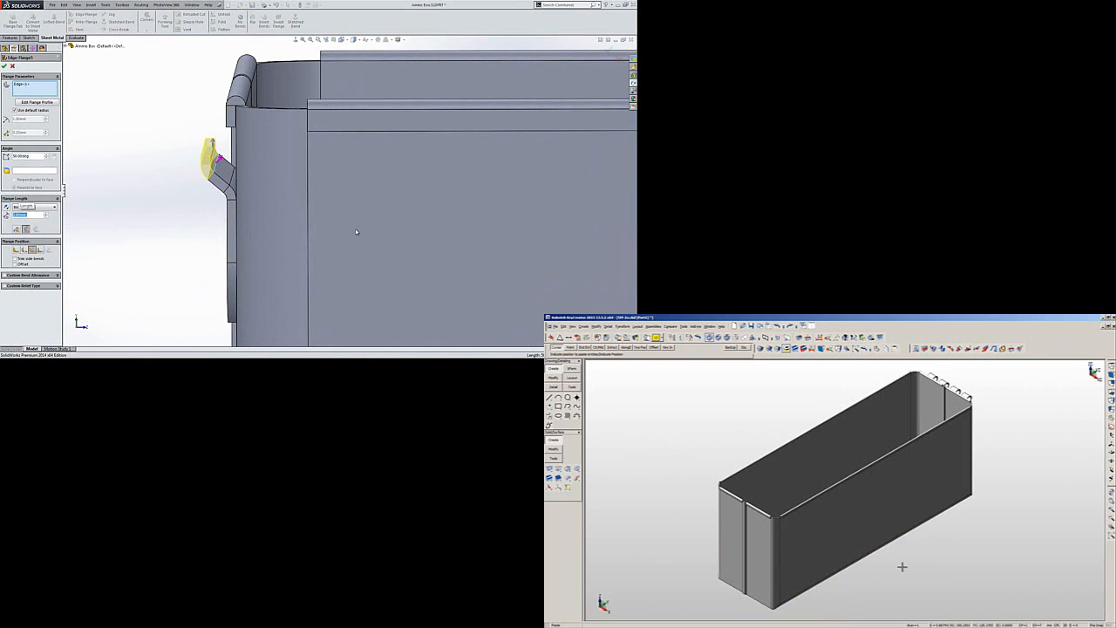
middle_click_drag(256, 197, 269, 183)
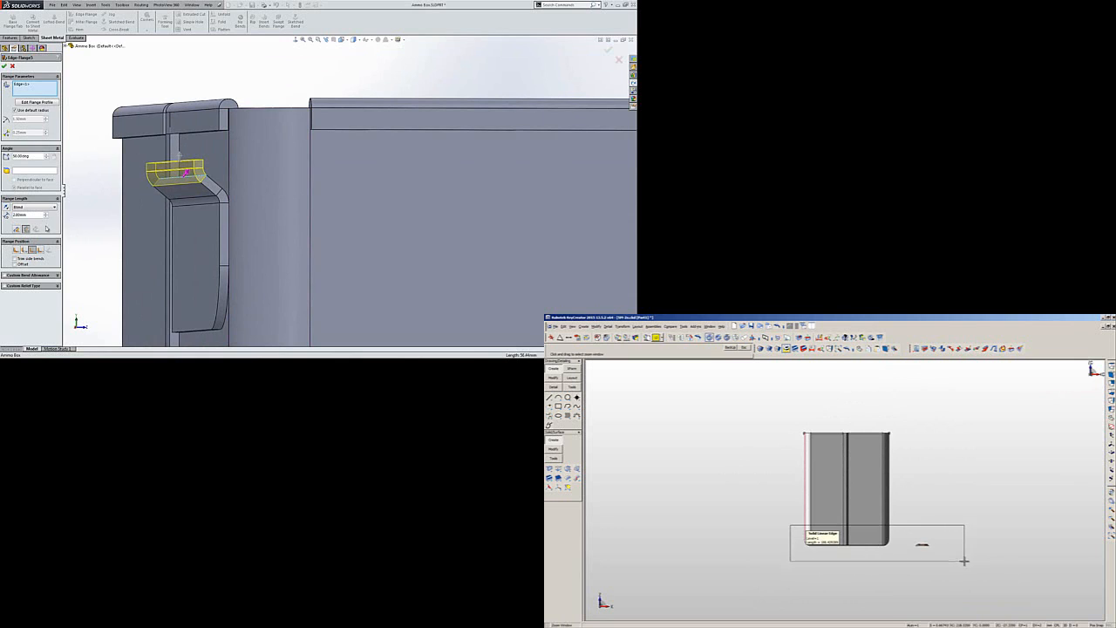
left_click(6, 66)
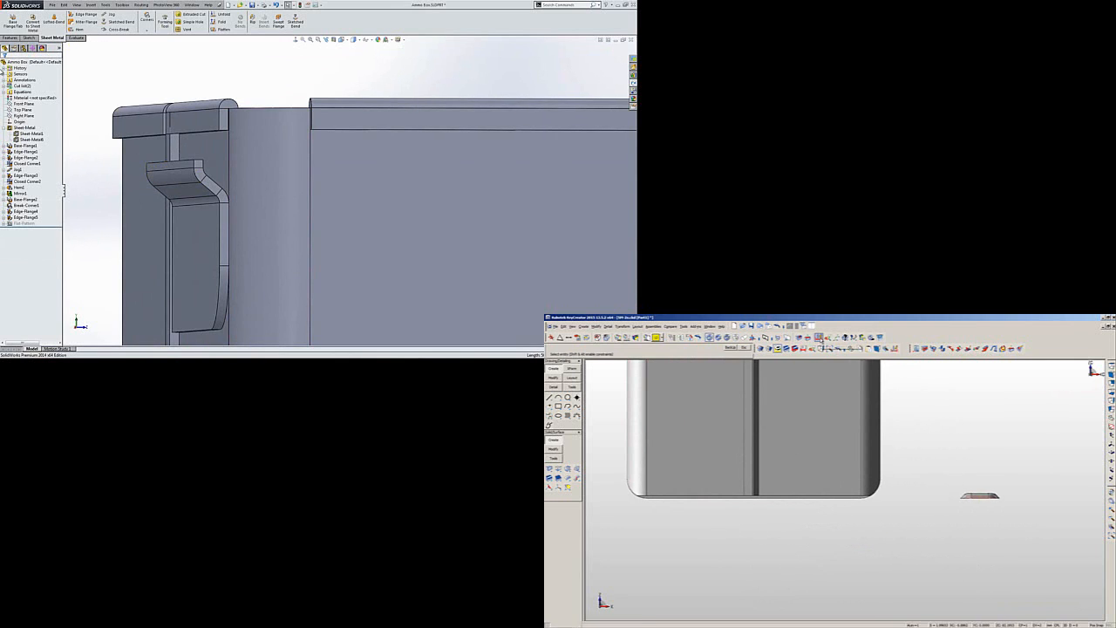
Create a rolled hem on the short upper flange's edge with a 300-degree angle and a 5 mm radius.
middle_click_drag(77, 114, 197, 180)
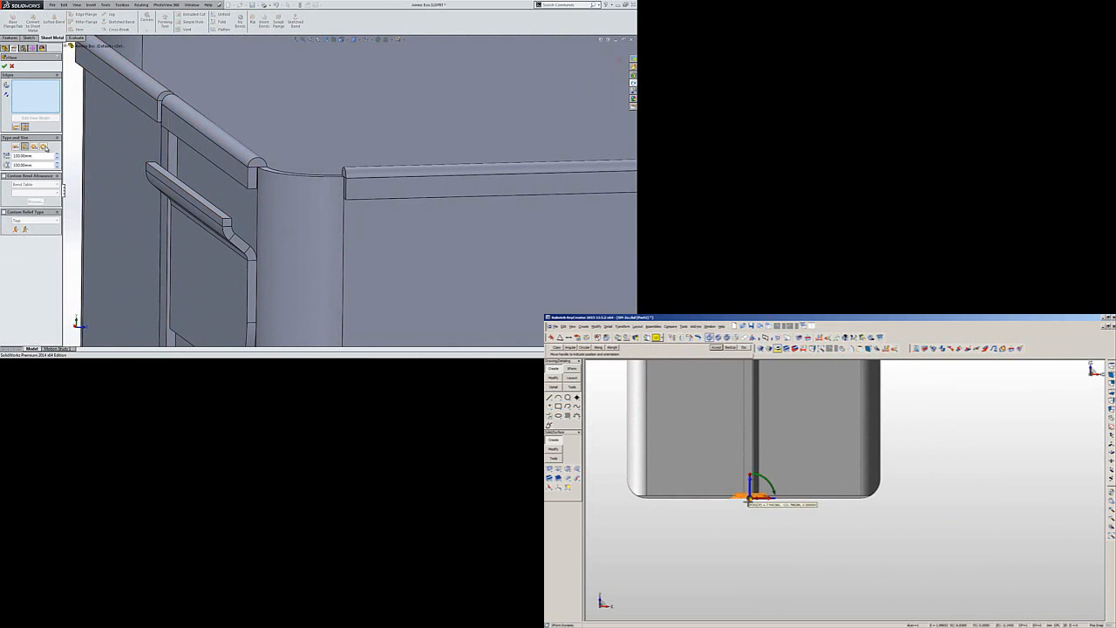
left_click(44, 146)
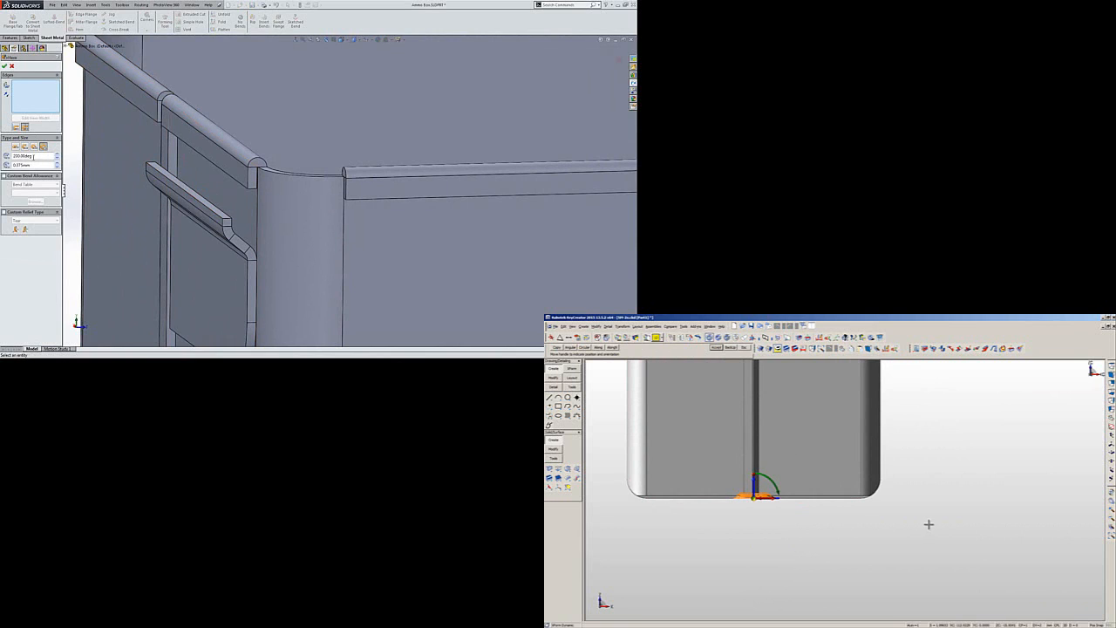
type("300")
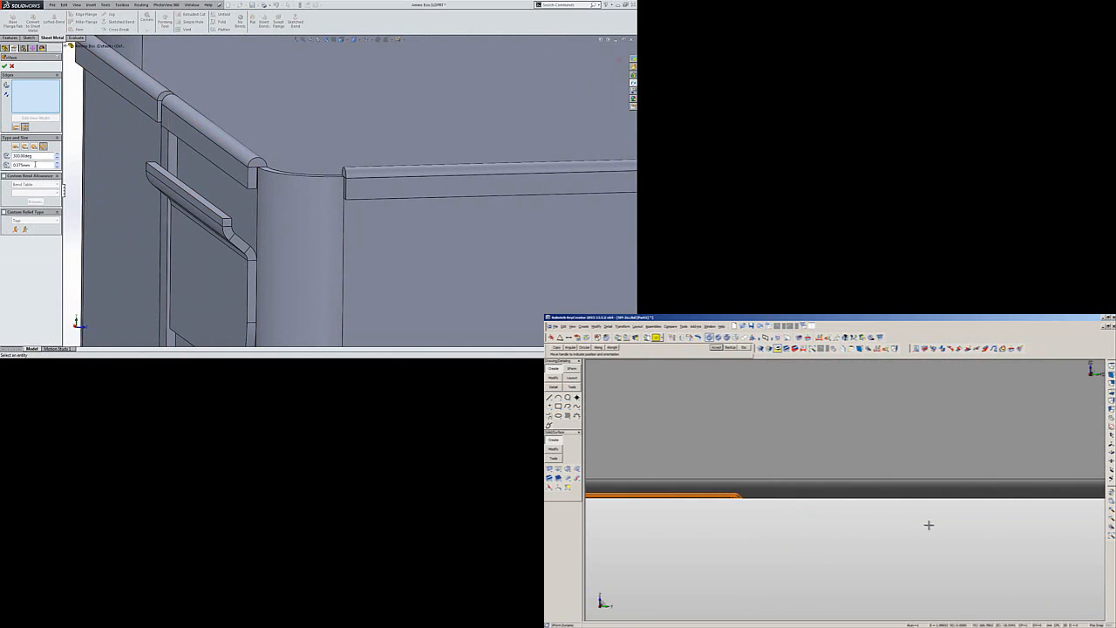
left_click_drag(33, 165, 5, 165)
type("5.00mm")
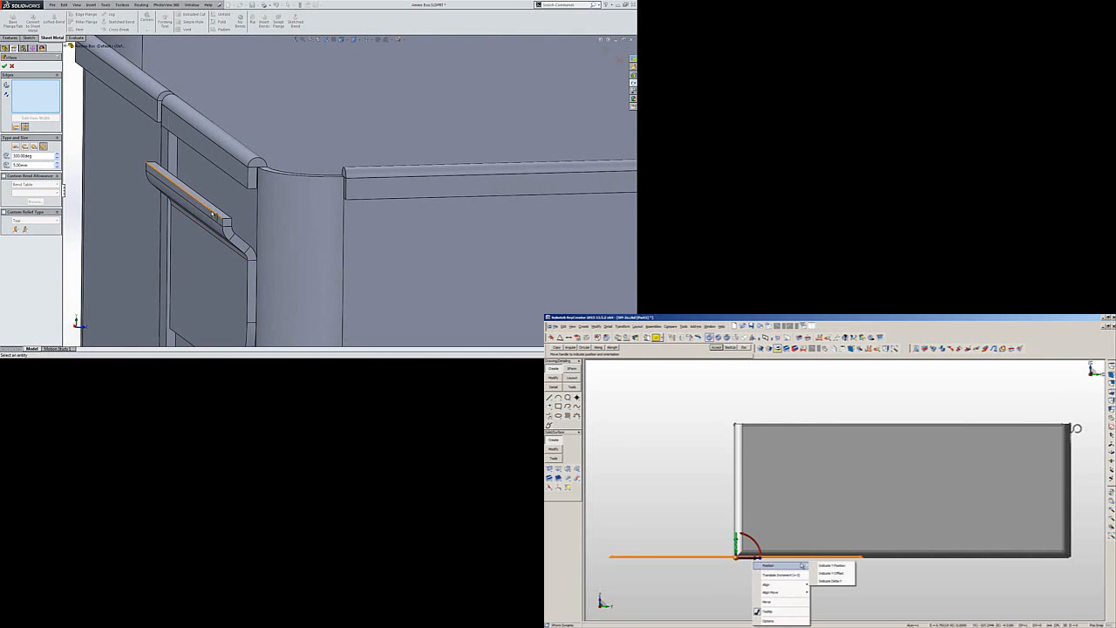
left_click(216, 216)
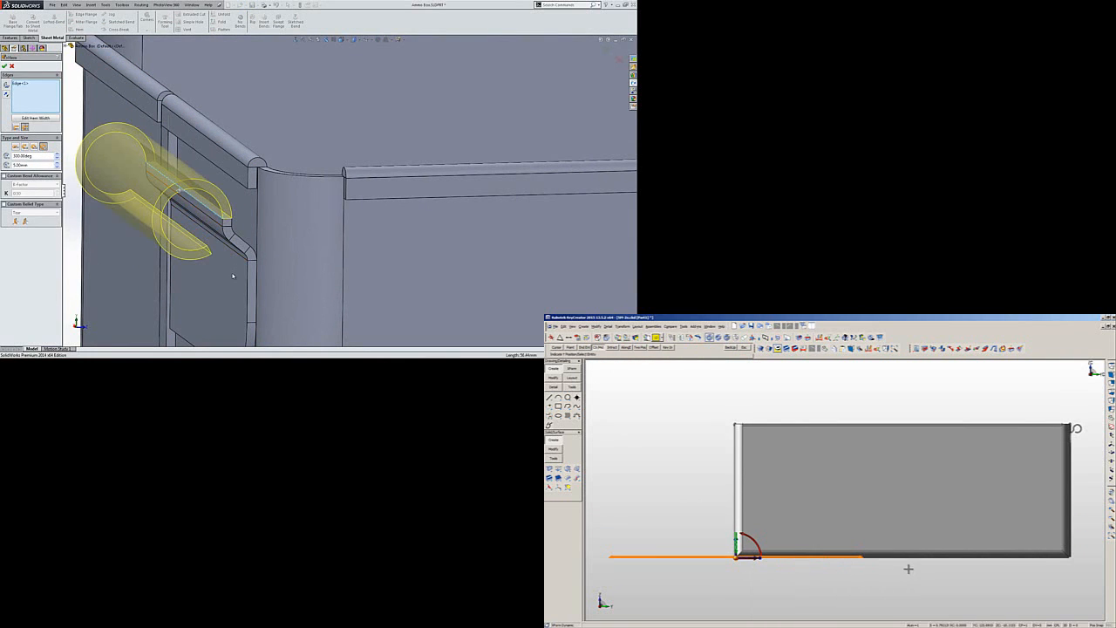
scroll(219, 236, "up", 3)
mouse_move(260, 225)
middle_mouse_down()
mouse_move(279, 229)
mouse_move(276, 218)
middle_mouse_up()
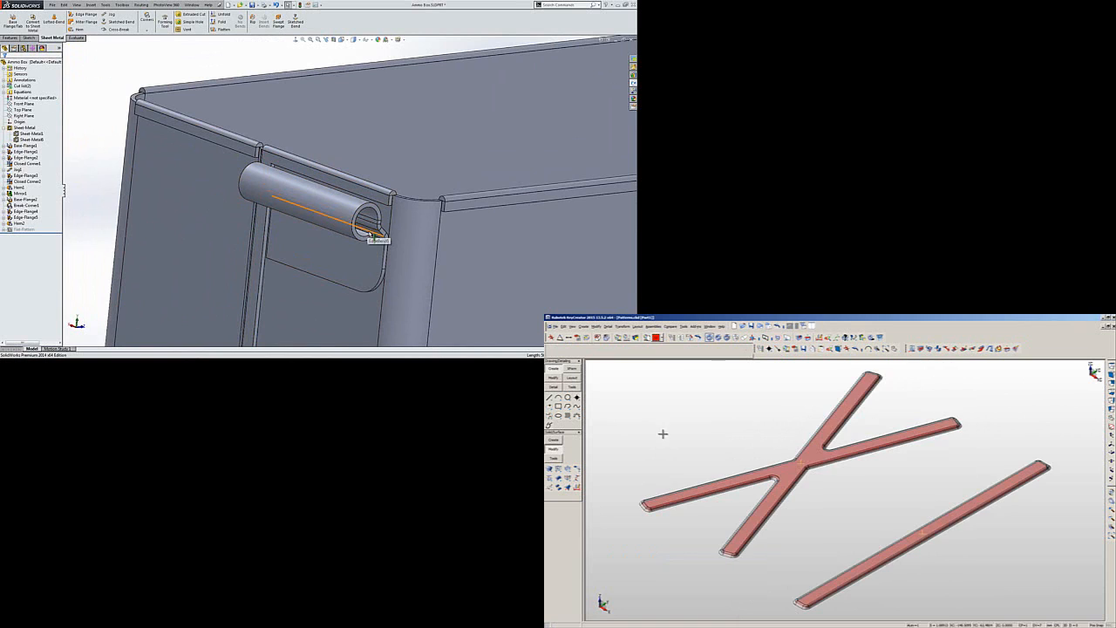
Sketch on the Right Plane and convert the end faces of the rolled hem and both angled flanges into the cut profile.
right_click(21, 115)
left_click(35, 105)
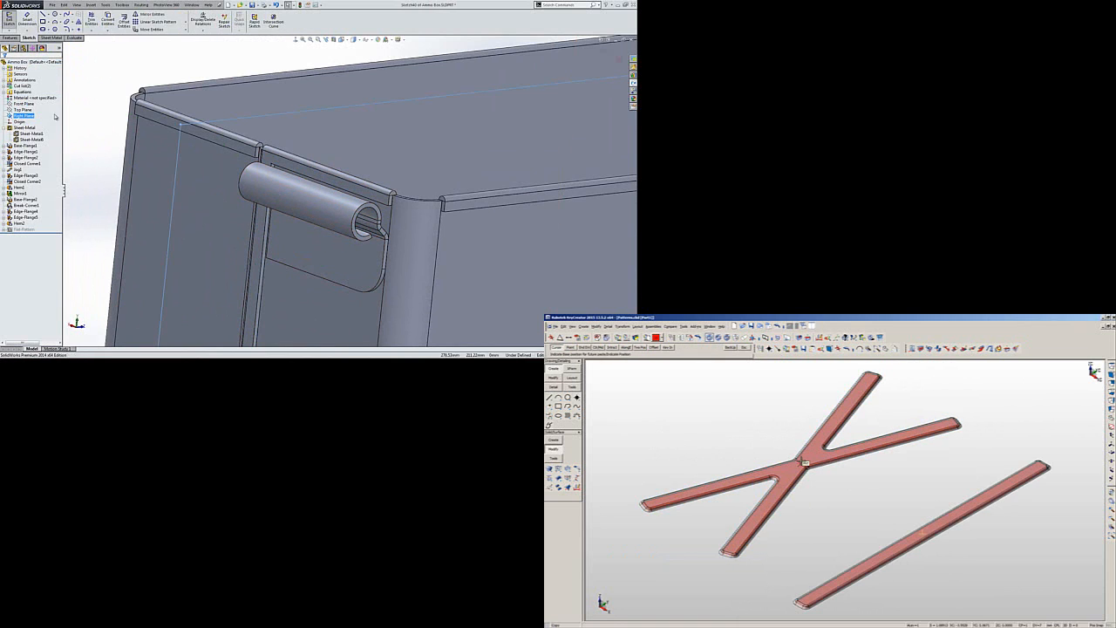
scroll(215, 177, "down", 6)
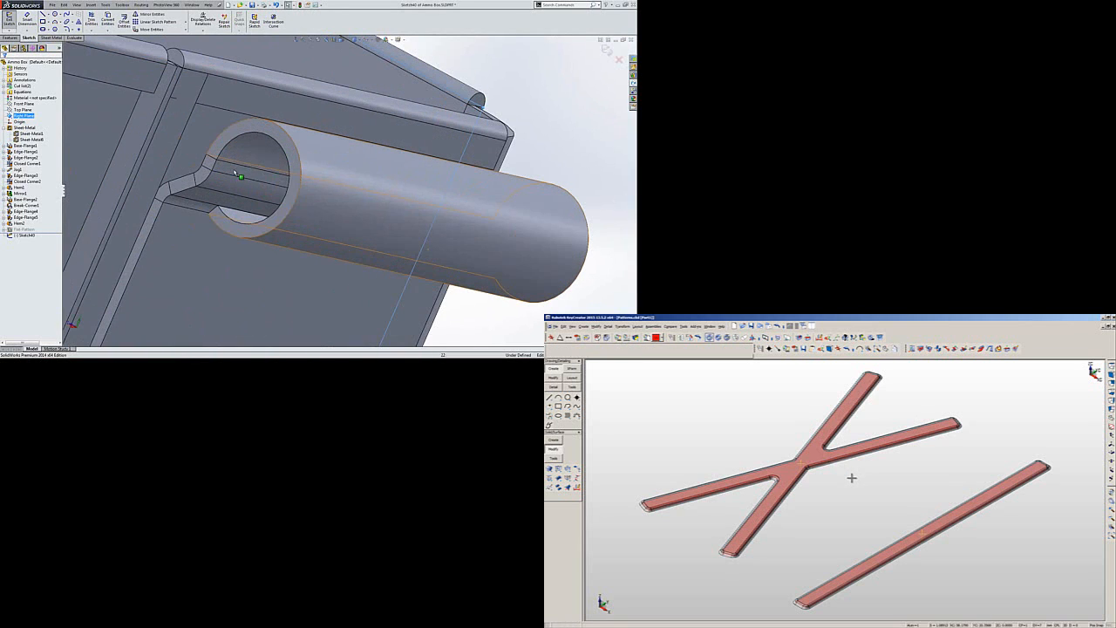
left_click(273, 126)
left_click(211, 164, "ctrl")
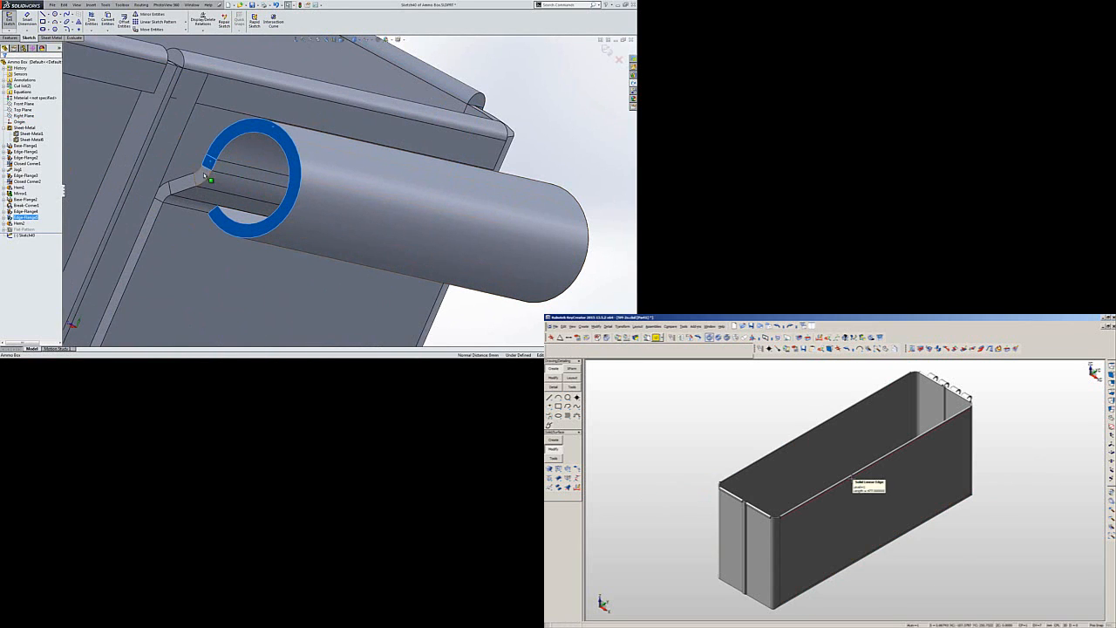
left_click(203, 173, "ctrl")
left_click(184, 184, "ctrl")
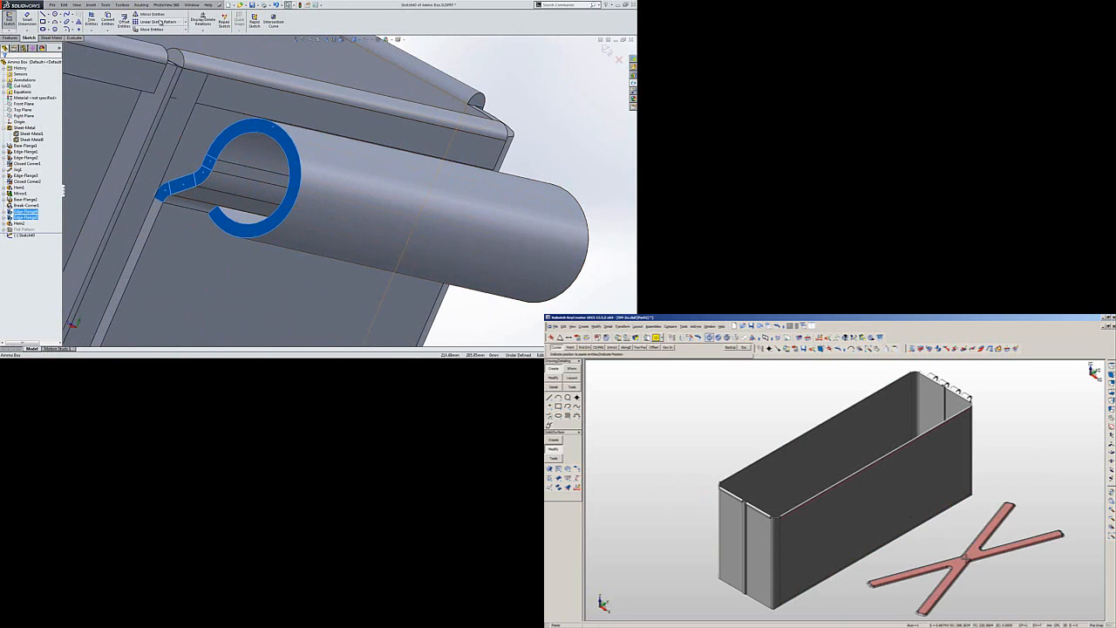
left_click(107, 18)
scroll(358, 194, "up", 3)
scroll(359, 193, "up", 1)
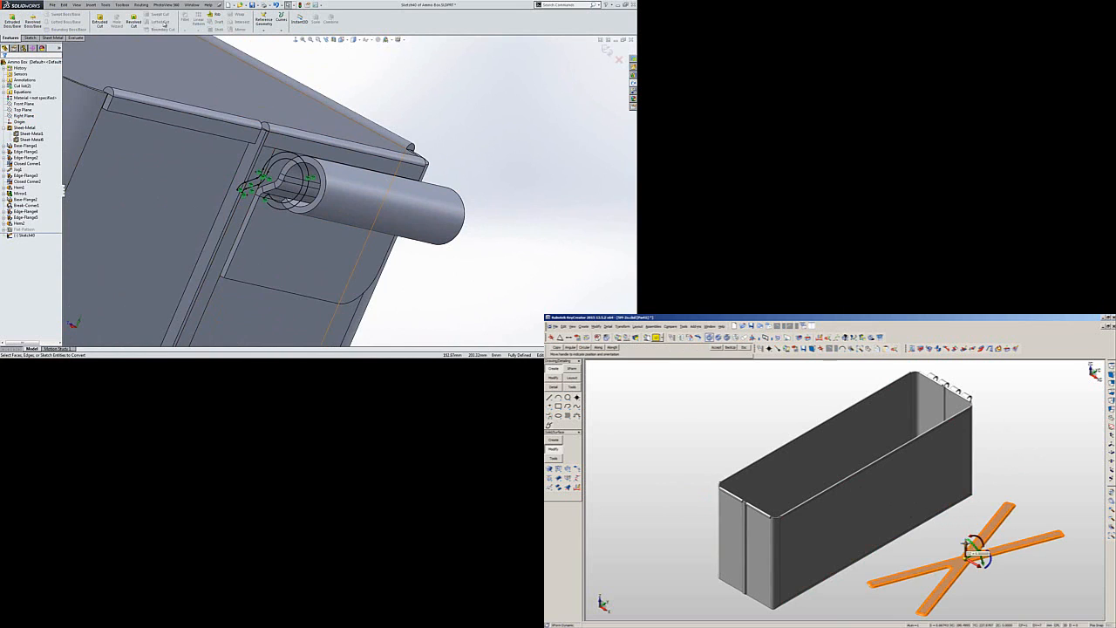
Set up an extruded cut of the converted profile starting at an offset of "Hinge"*1.5, directed into the rolled hinge.
left_click(100, 21)
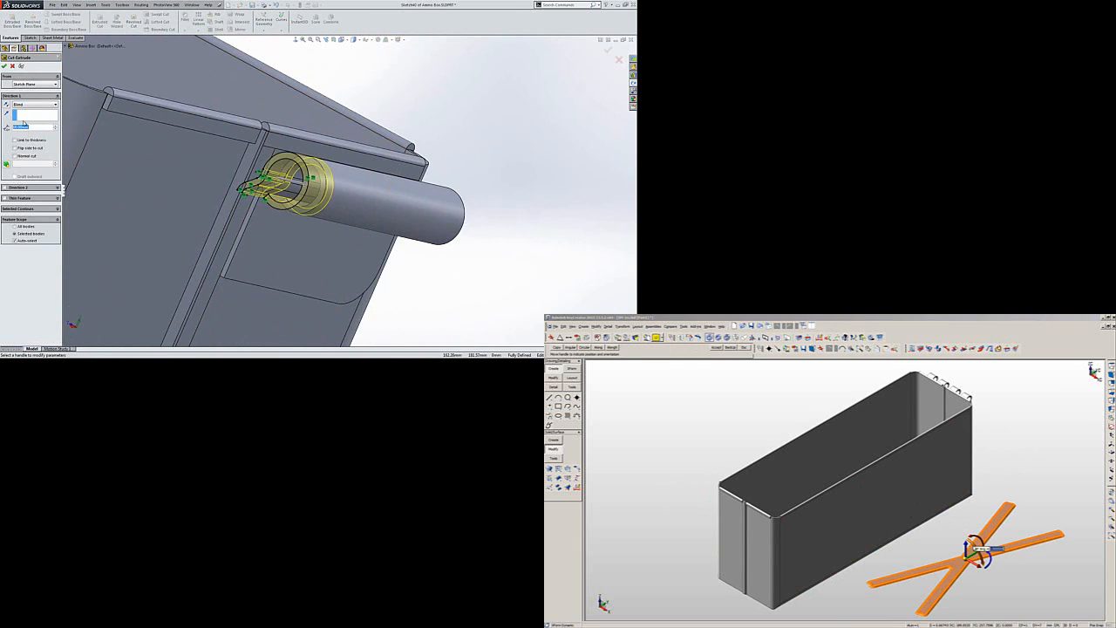
left_click(48, 84)
left_click(34, 104)
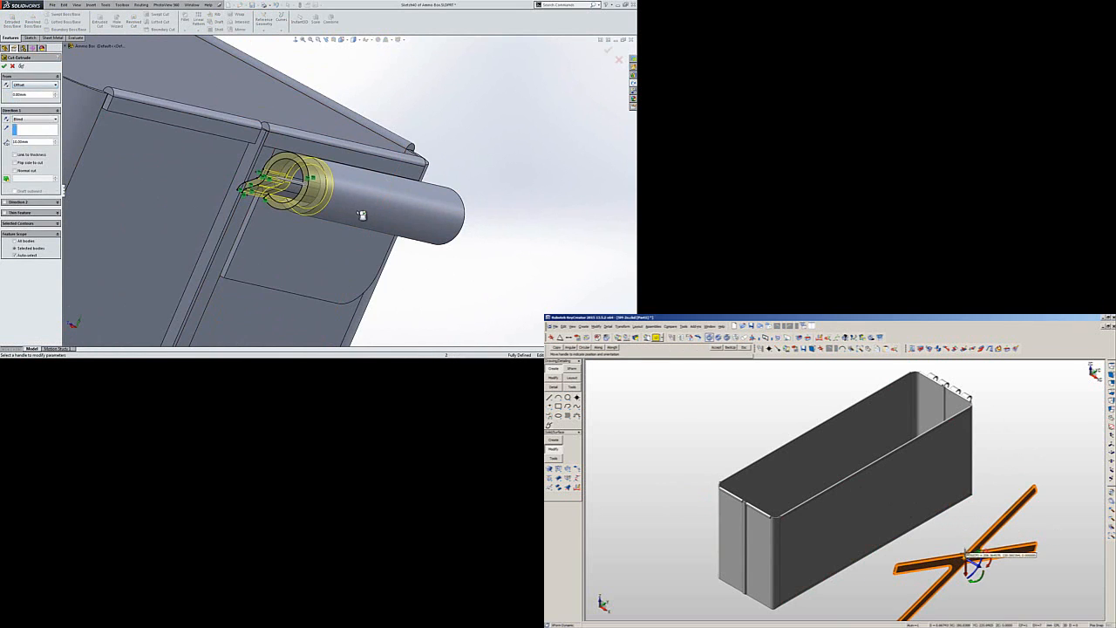
middle_click_drag(361, 212, 286, 190)
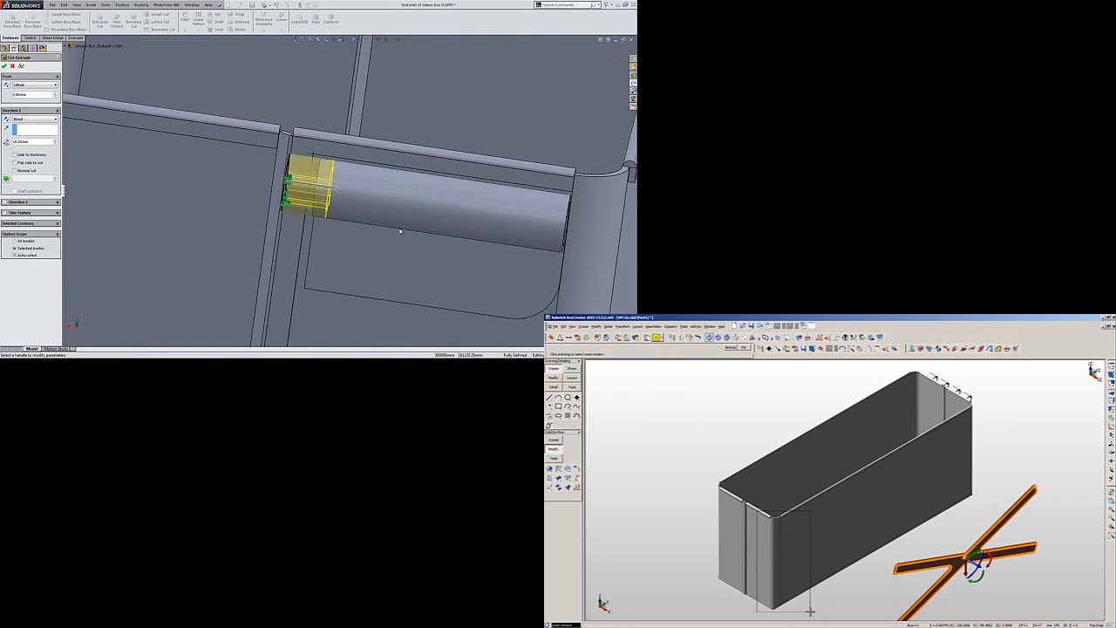
type("=")
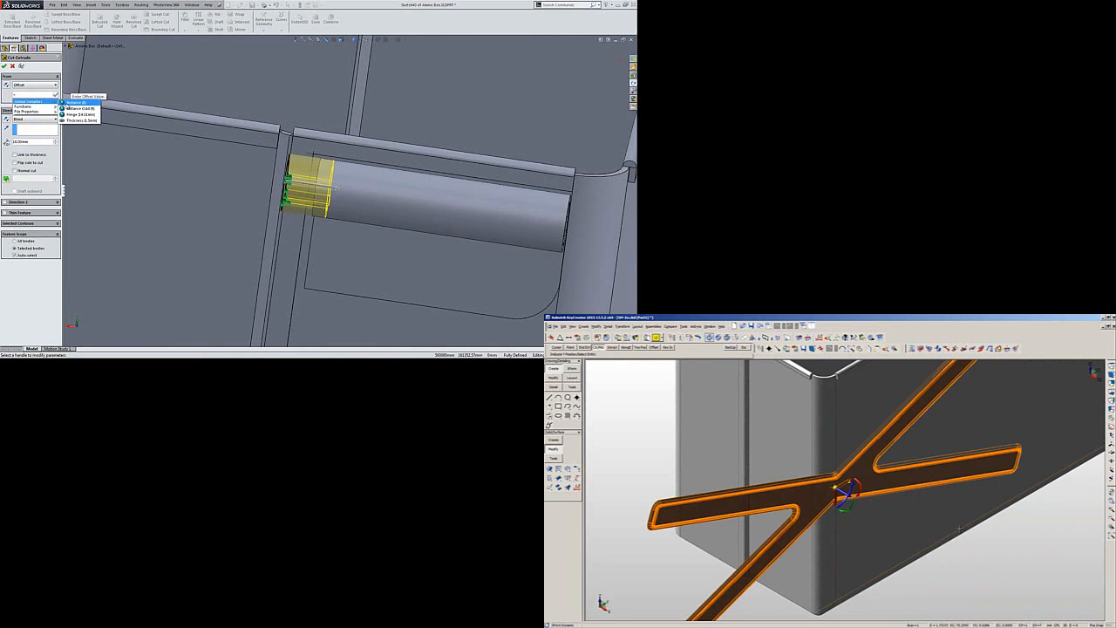
left_click(81, 114)
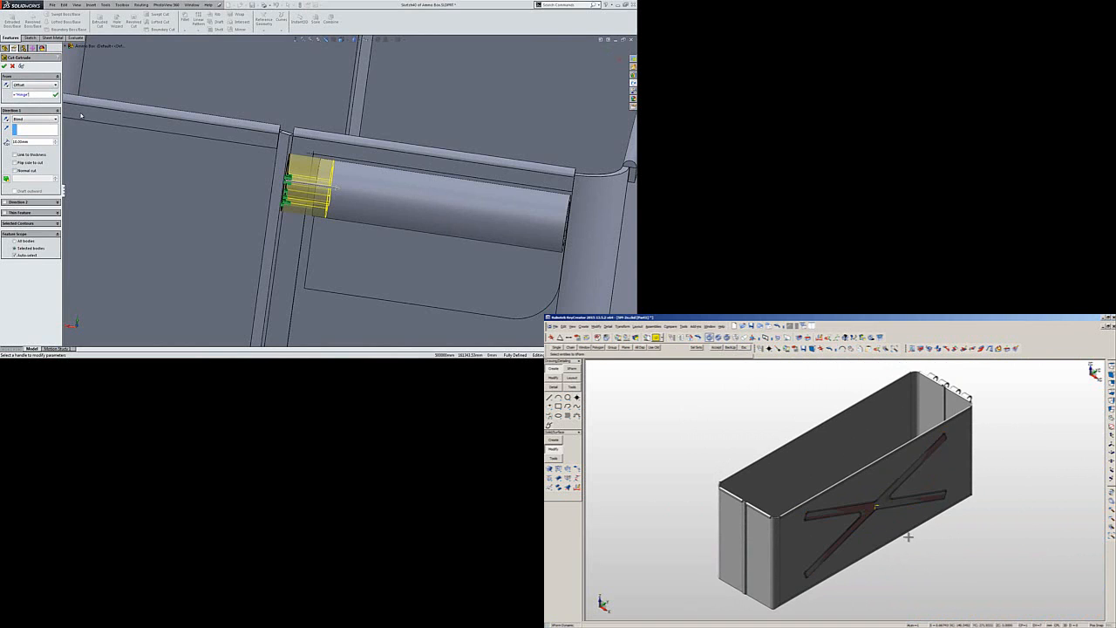
type("*1.")
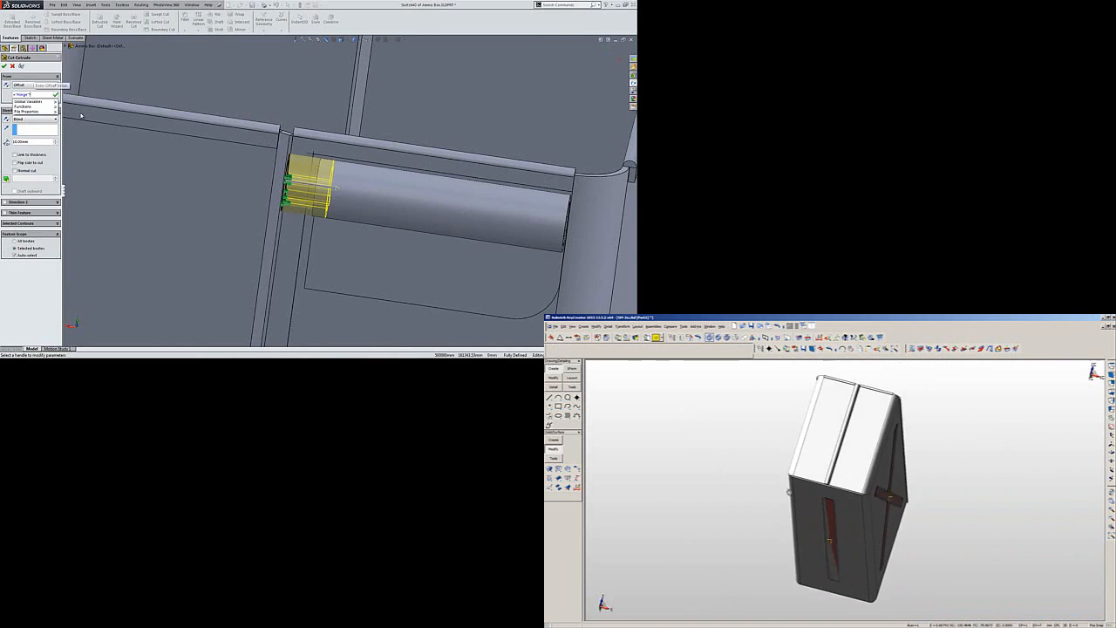
type("5")
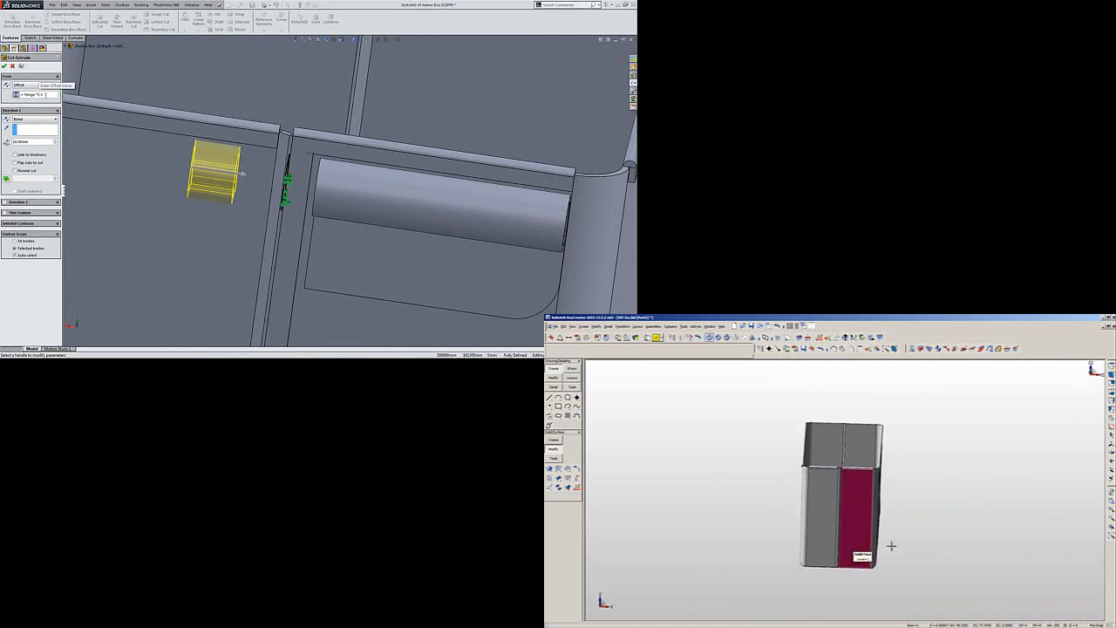
key("Return")
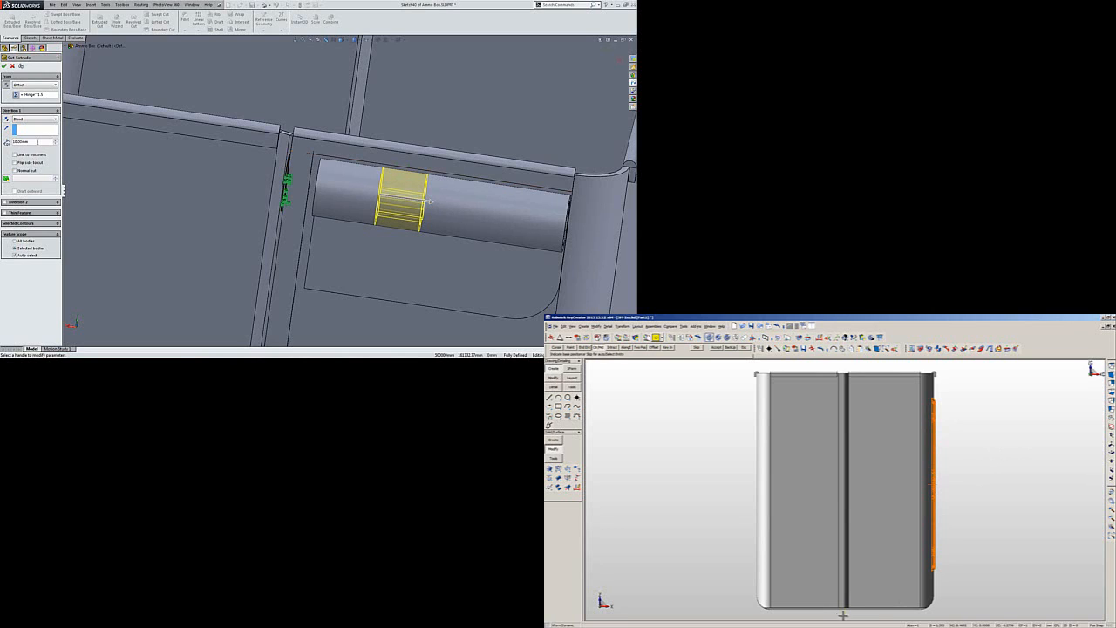
Link the cut depth to the Hinge global variable, limit the cut to the hinge body, and create it.
type("=")
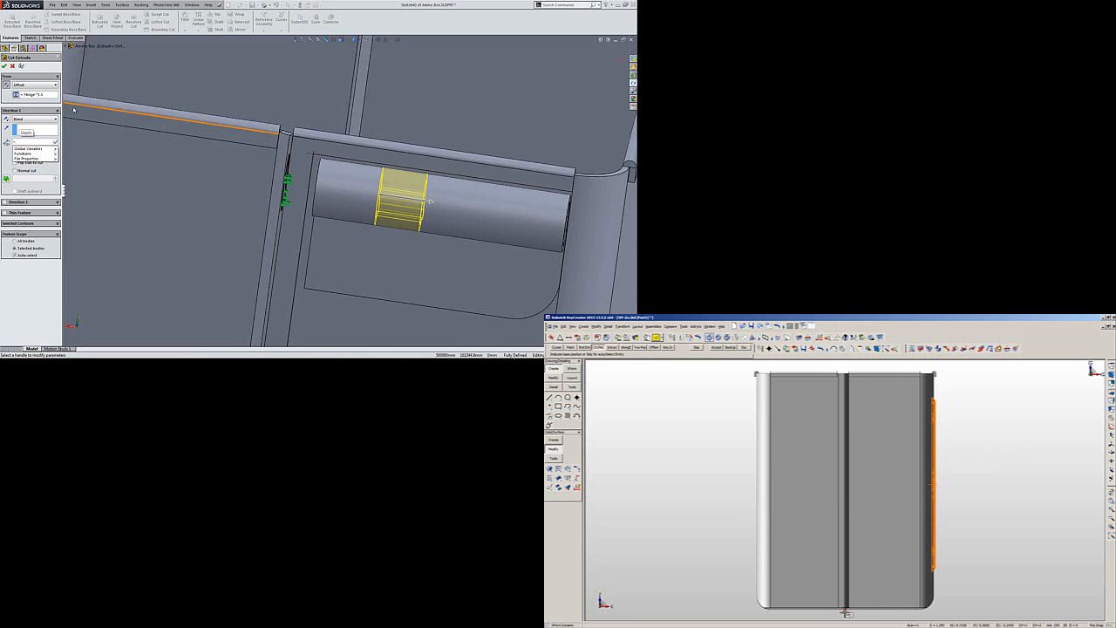
mouse_move(53, 149)
left_click(79, 162)
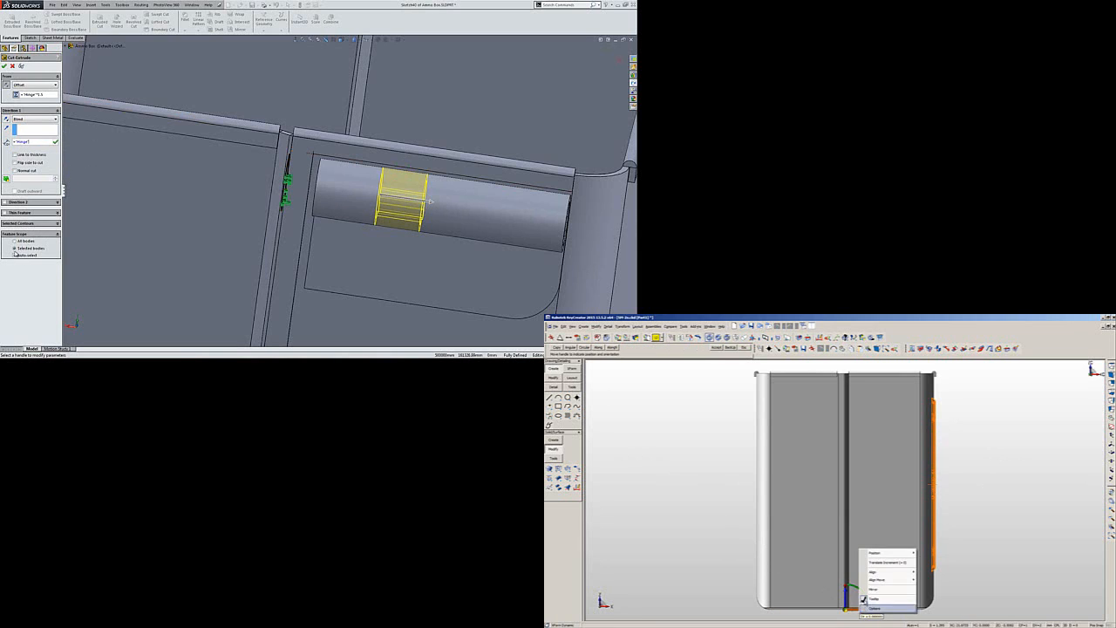
left_click(15, 248)
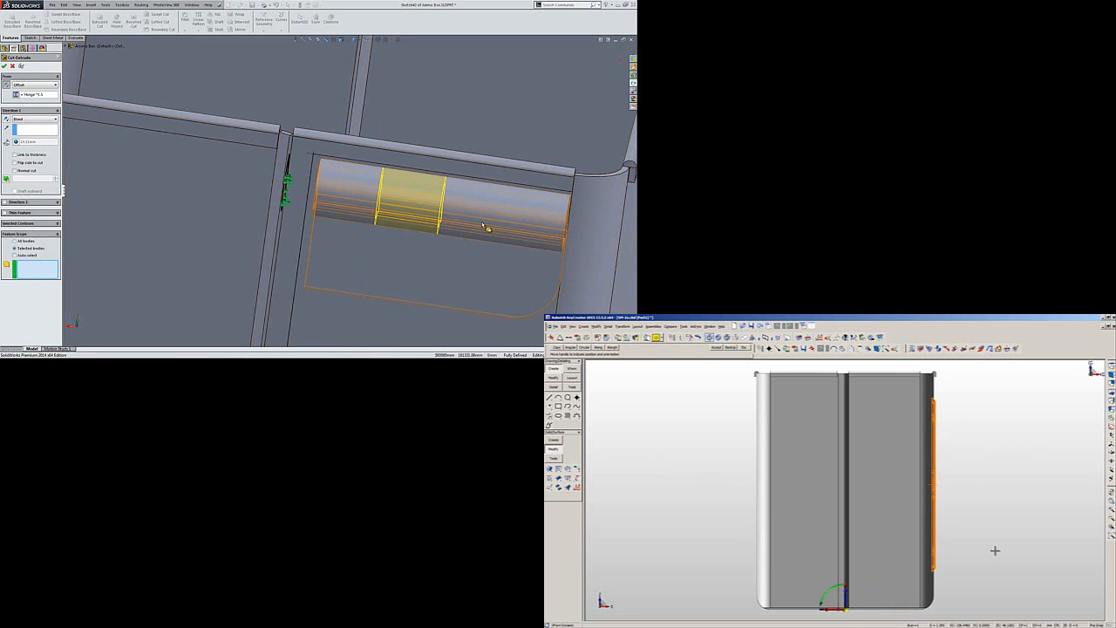
left_click(503, 265)
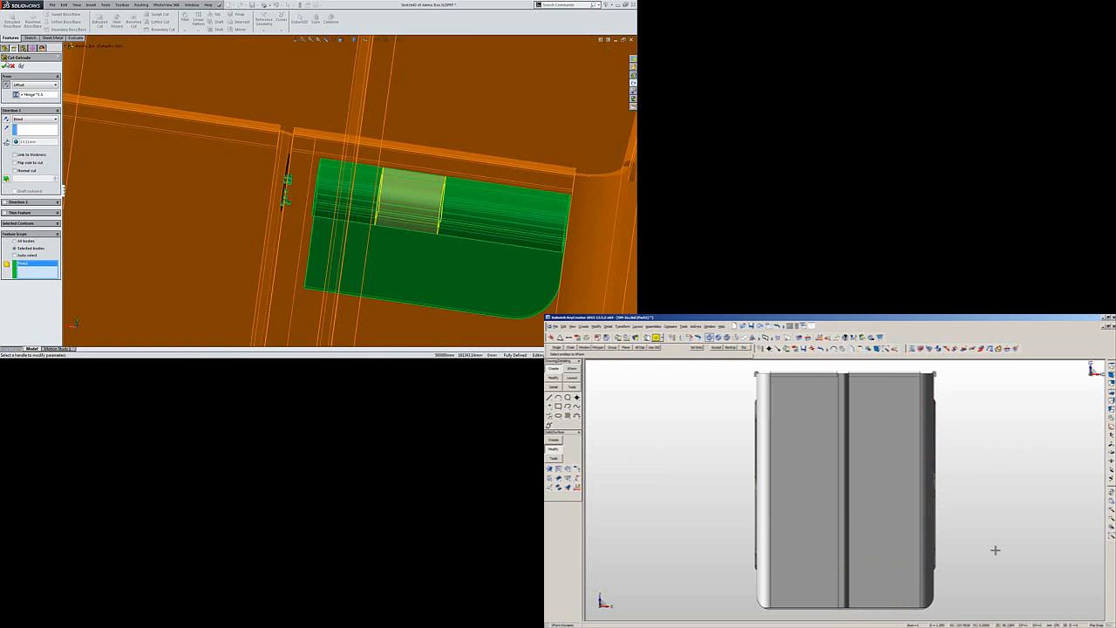
left_click(6, 65)
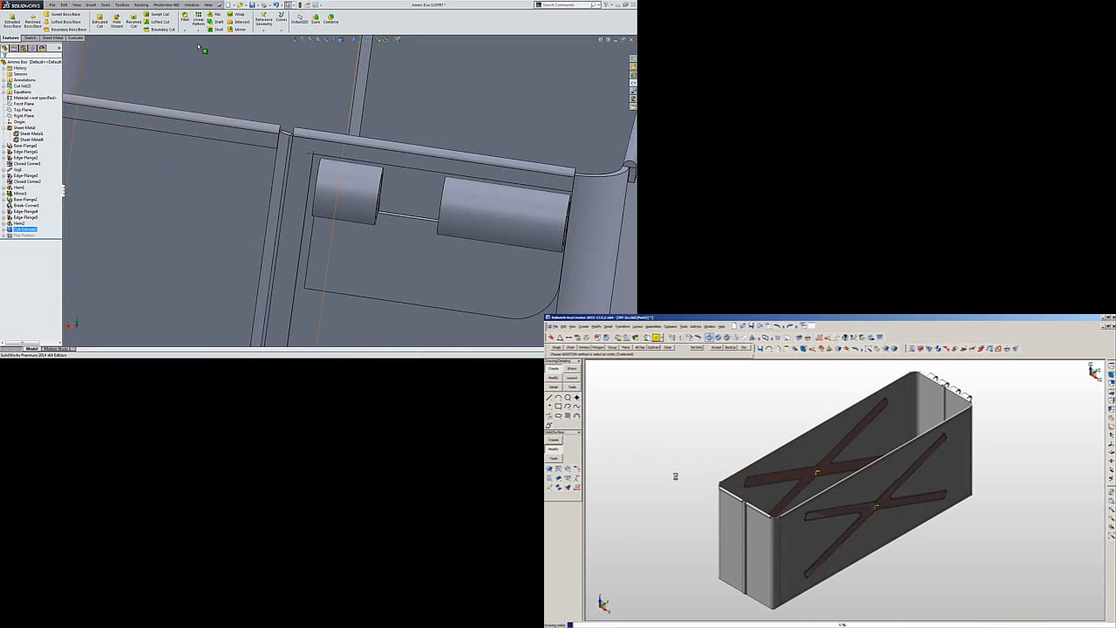
Start a linear pattern of the knuckle cut along the straight edge above the hinge, reversing its direction to run across the hinge.
left_click(198, 19)
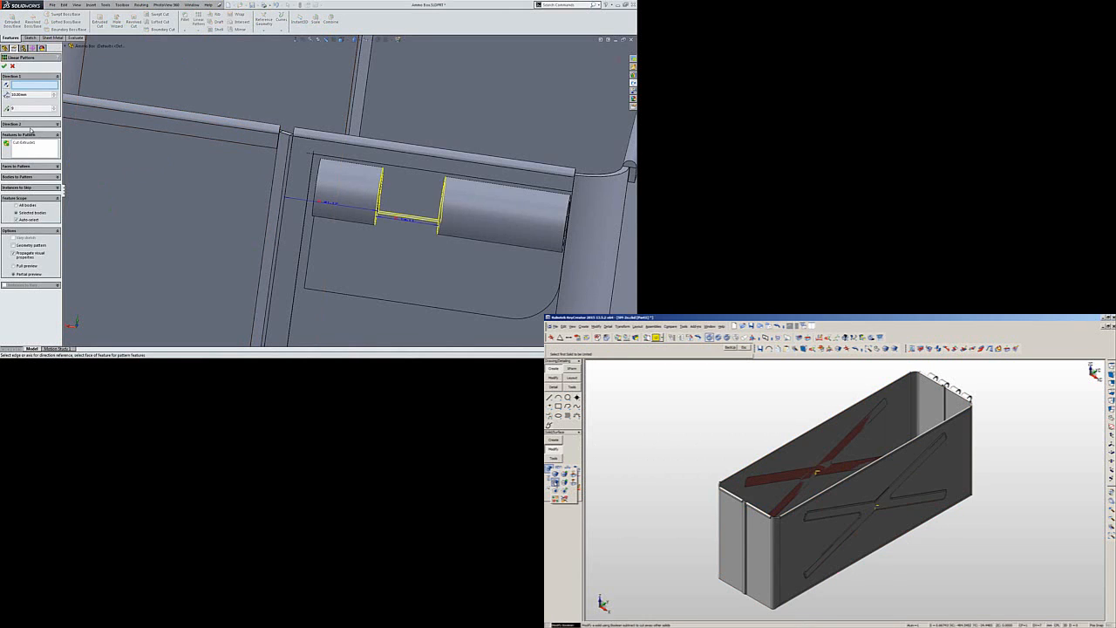
middle_click_drag(441, 190, 451, 218)
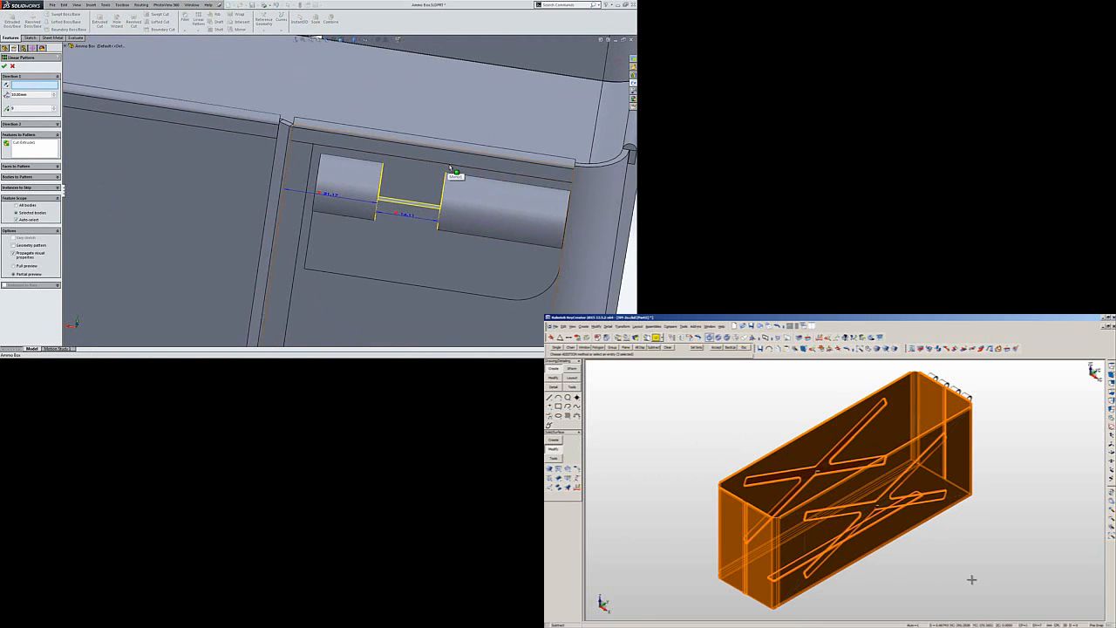
left_click(451, 168)
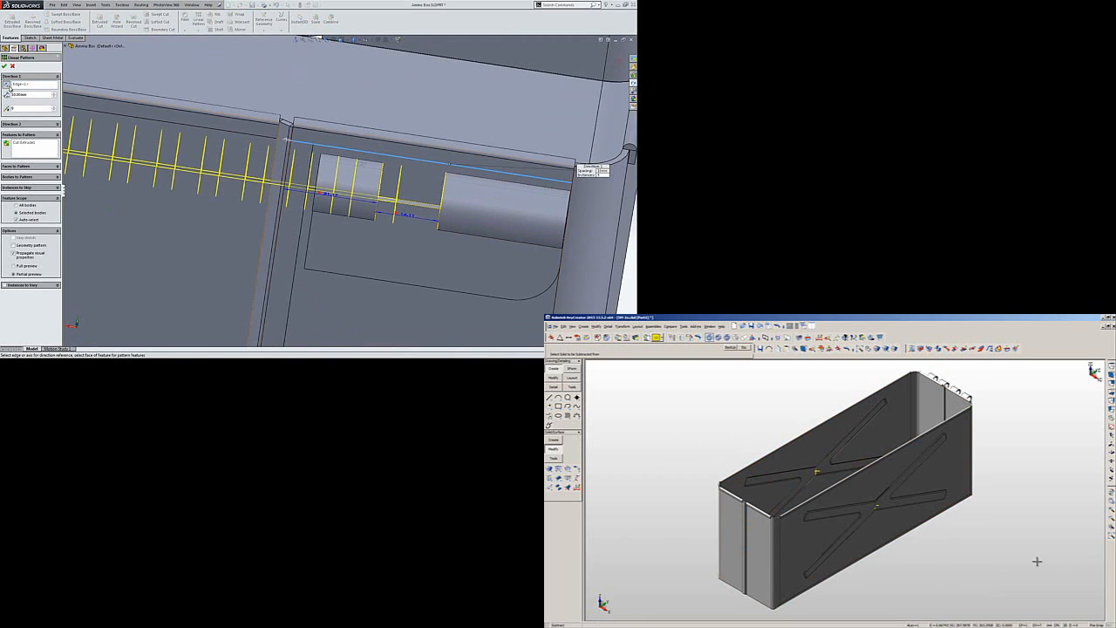
left_click(7, 85)
scroll(401, 190, "up", 3)
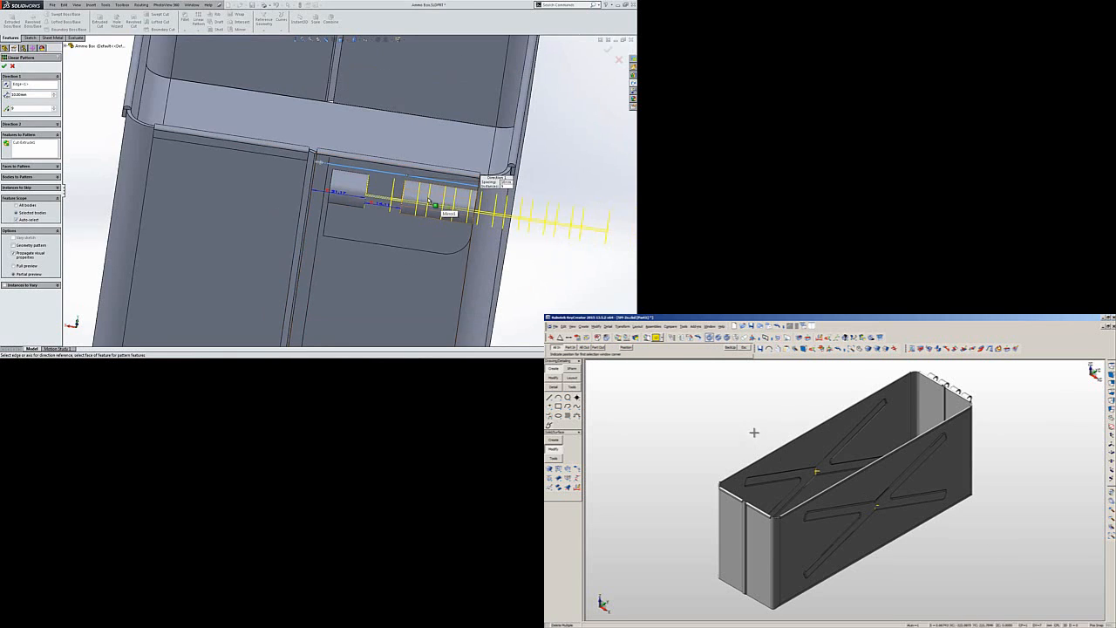
middle_click_drag(373, 230, 305, 221)
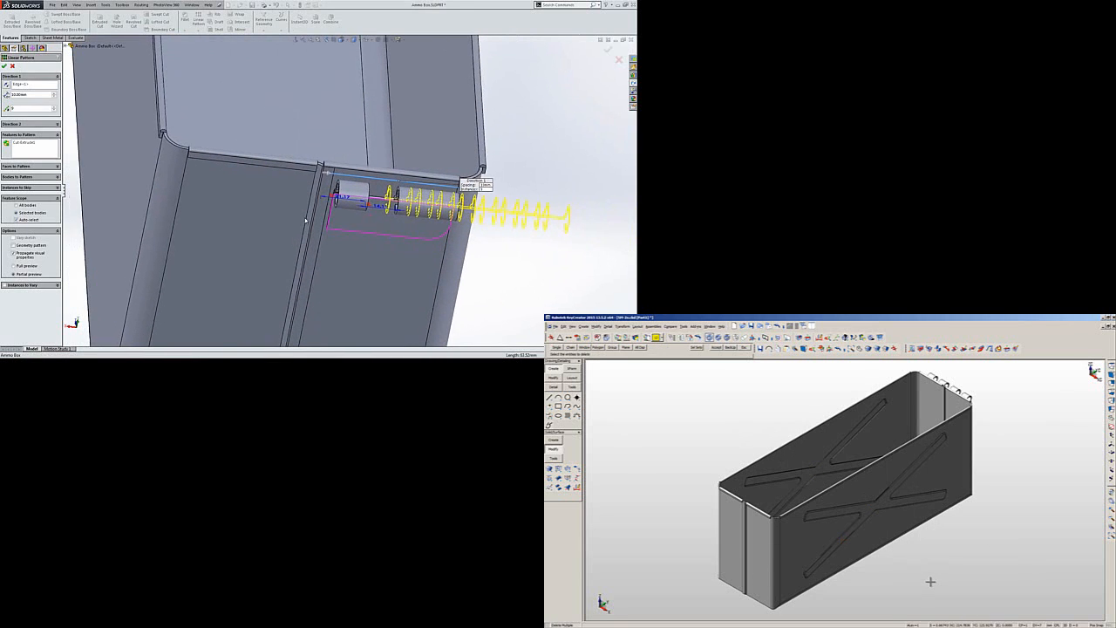
Set the linear pattern's spacing to the equation "Hinge"*2.
left_click(34, 95)
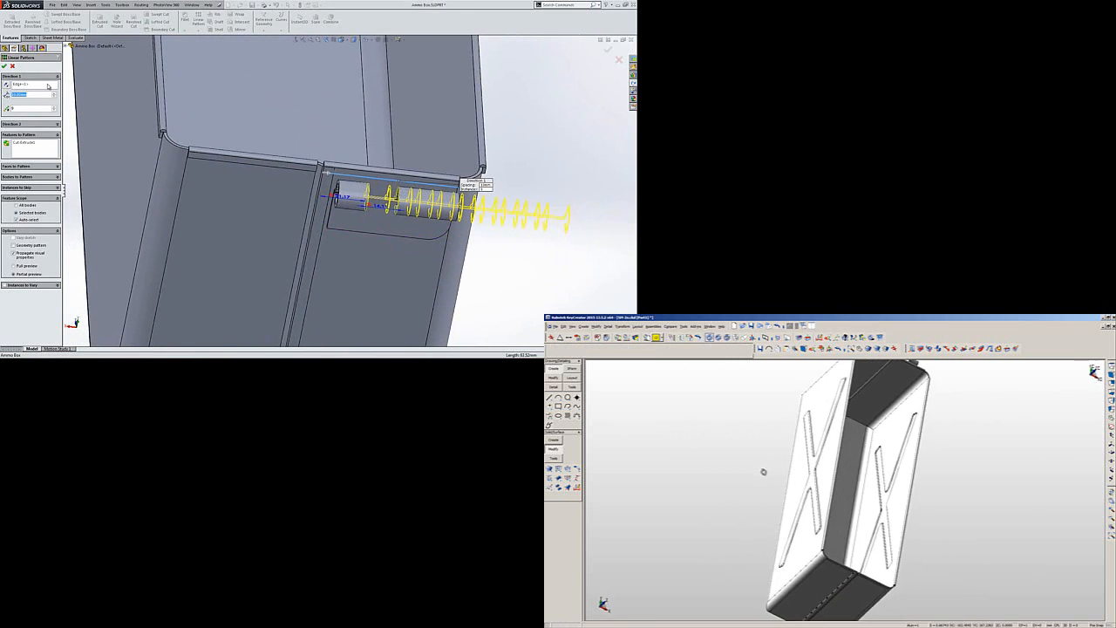
type("=")
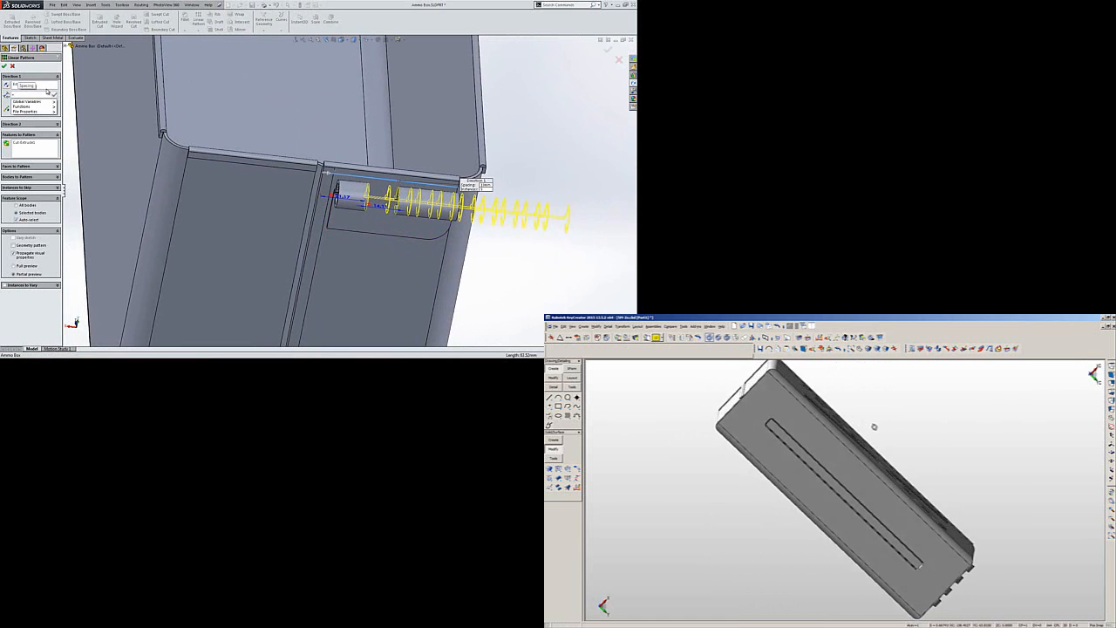
mouse_move(39, 101)
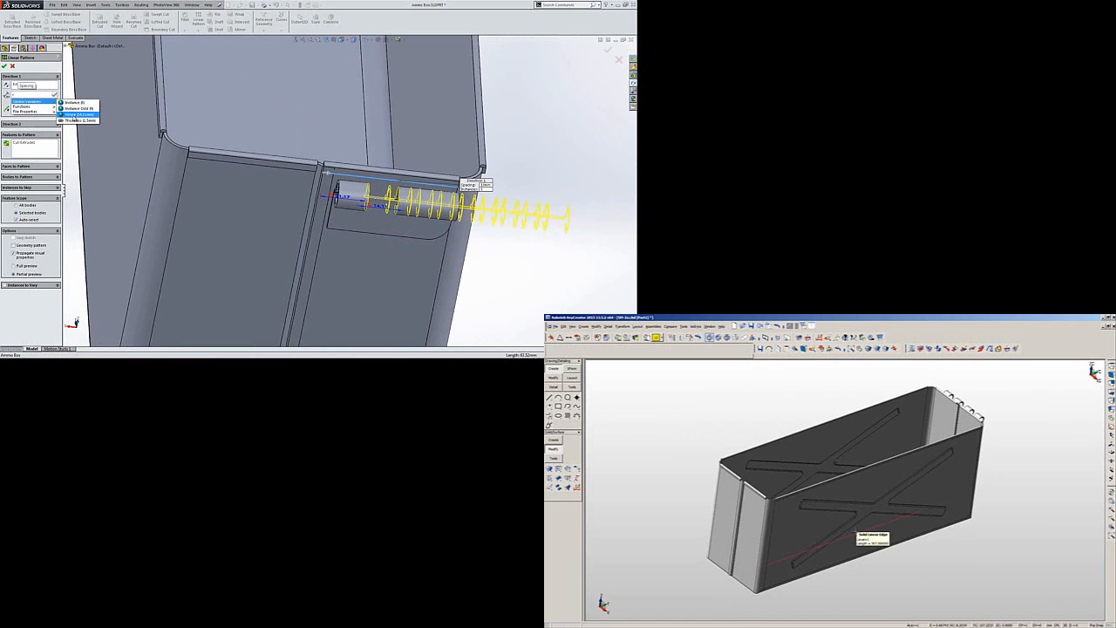
left_click(77, 114)
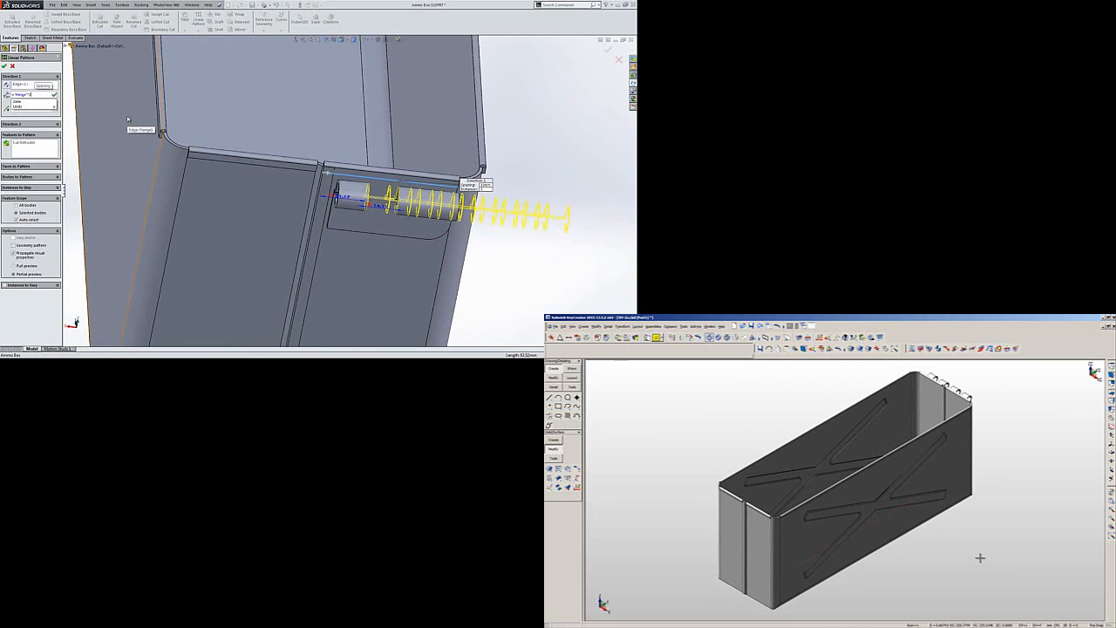
key("Return")
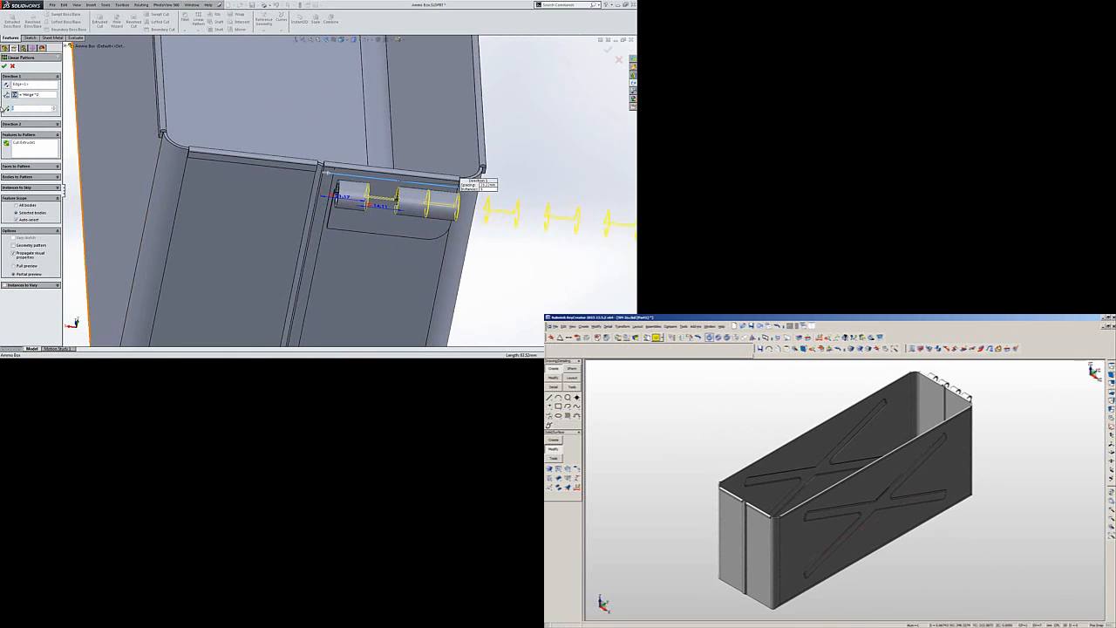
Link the pattern's instance count to an instance global variable, limit the pattern to the hinge body, and create it.
type("=")
mouse_move(48, 116)
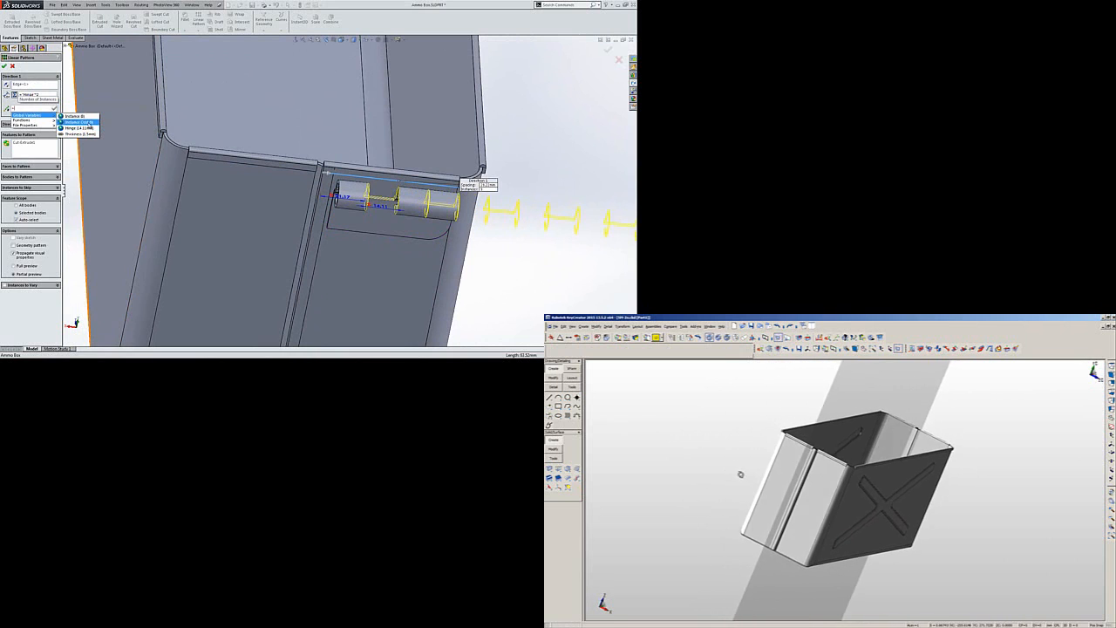
left_click(75, 116)
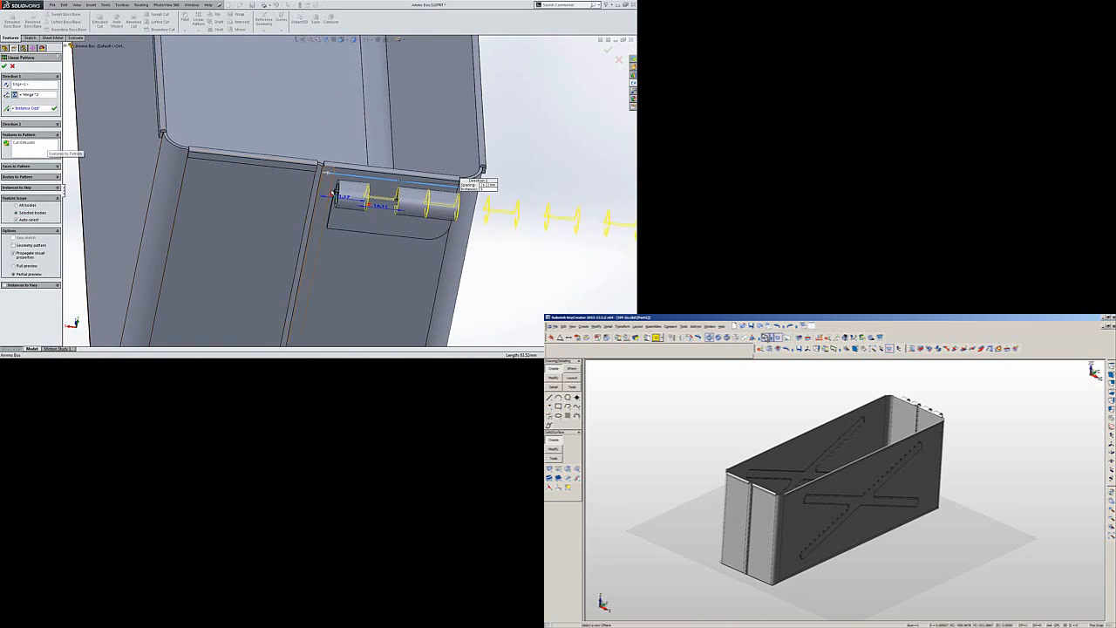
left_click(16, 220)
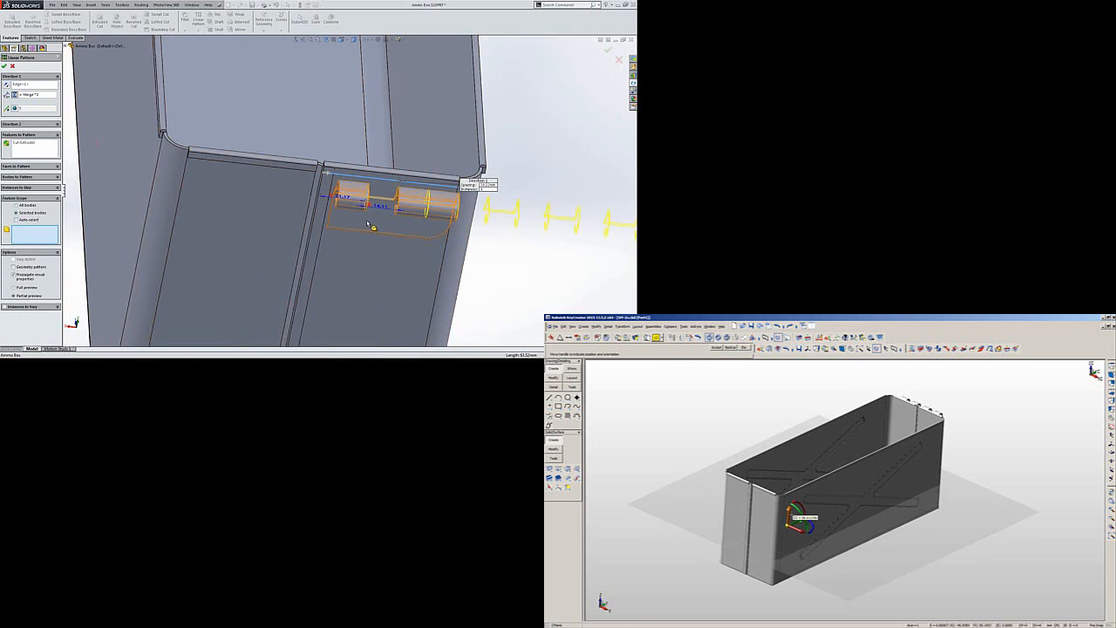
left_click(363, 286)
left_click(4, 68)
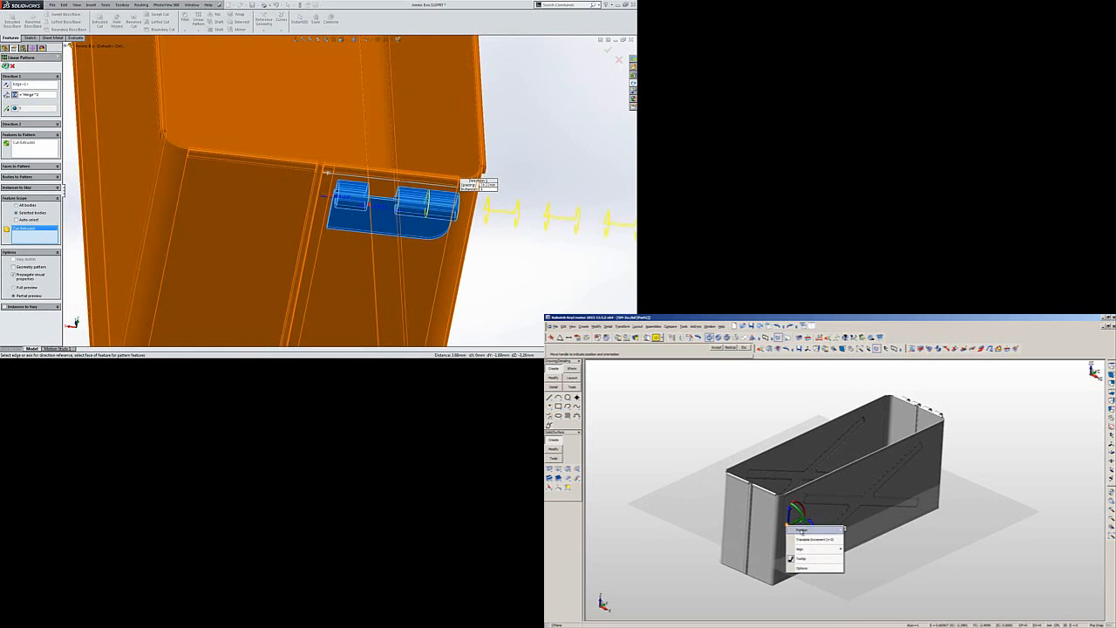
Mirror the hinge body about the Right Plane onto the other half of the box's end wall.
middle_click_drag(460, 238, 442, 209)
key("ctrl+7")
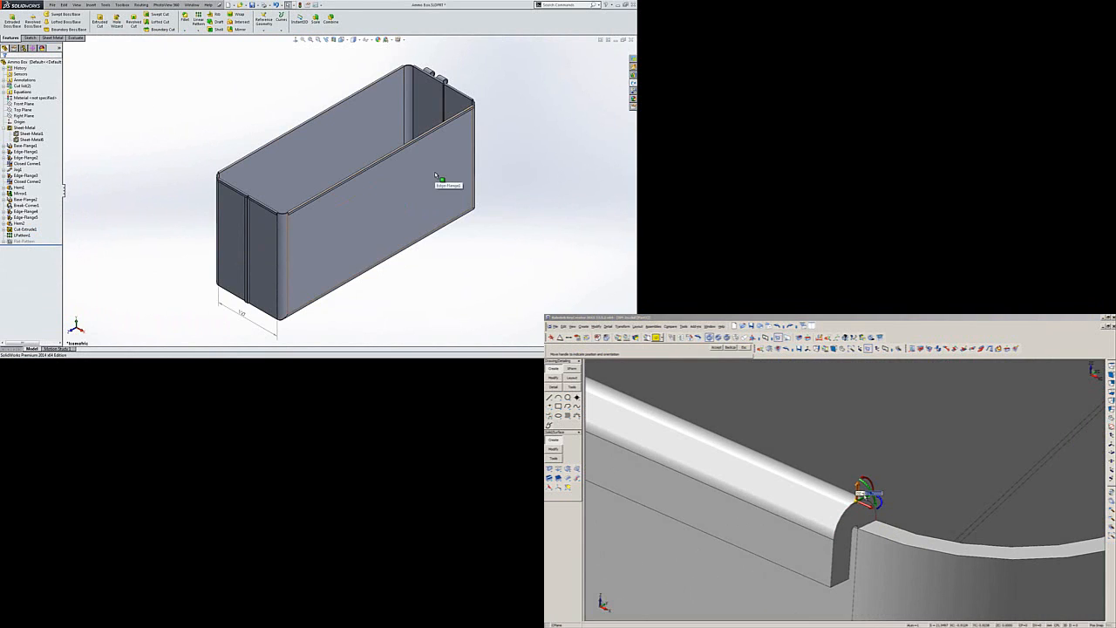
left_click(72, 331, "shift")
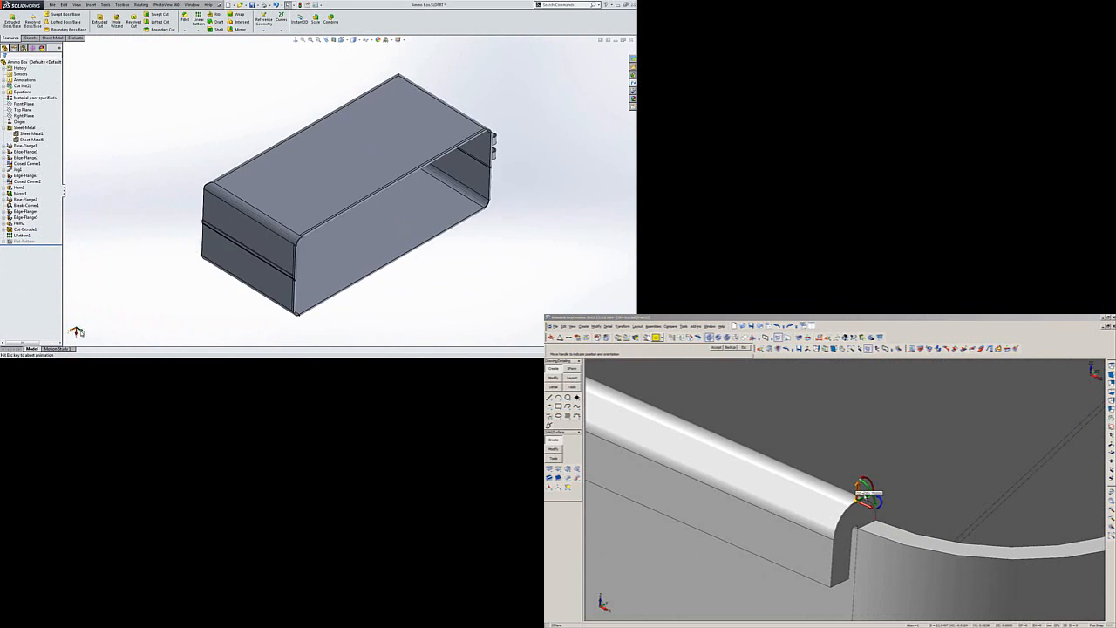
left_click(73, 332, "shift")
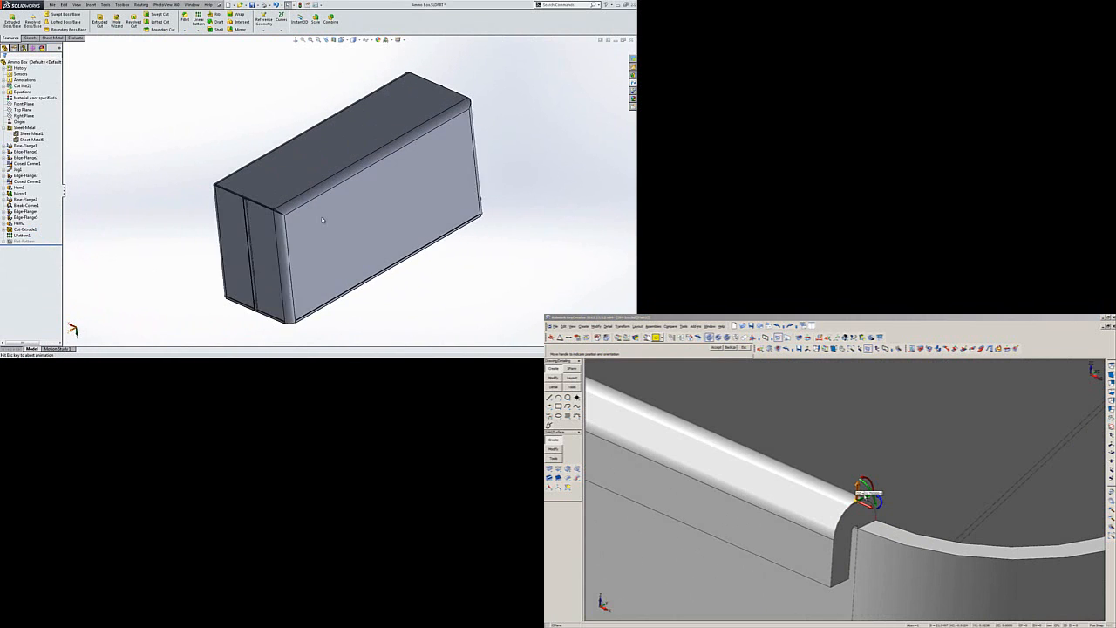
left_click(74, 331, "shift")
left_click(74, 331, "shift")
scroll(273, 220, "down", 4)
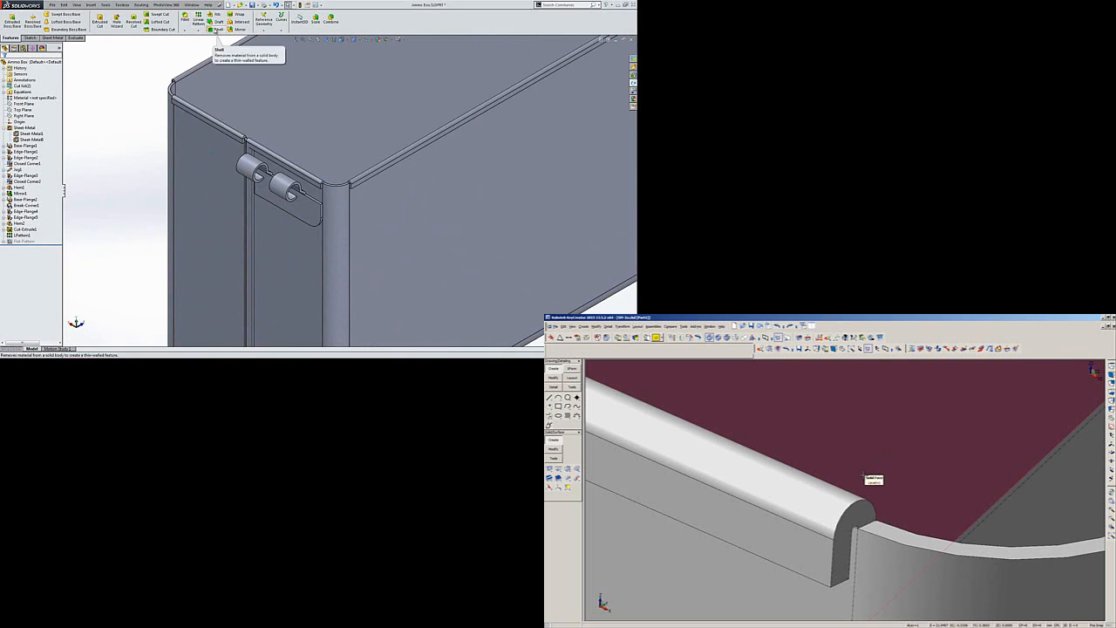
scroll(863, 473, "down", 5)
left_click(236, 29)
middle_click_drag(863, 474, 934, 528)
left_click(66, 45)
left_click(85, 100)
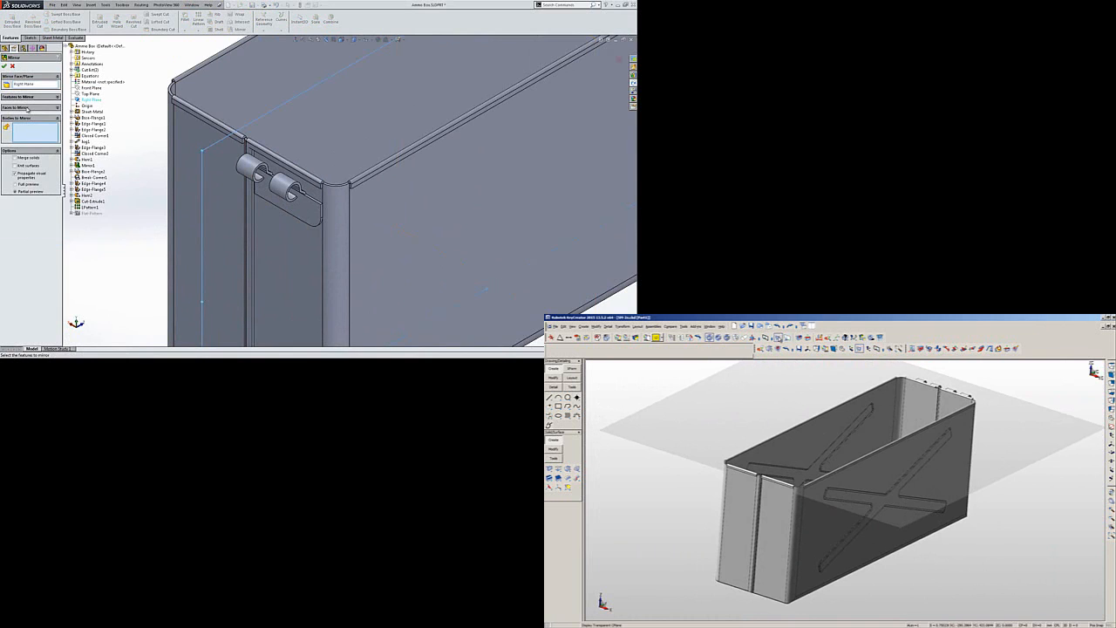
left_click(299, 205)
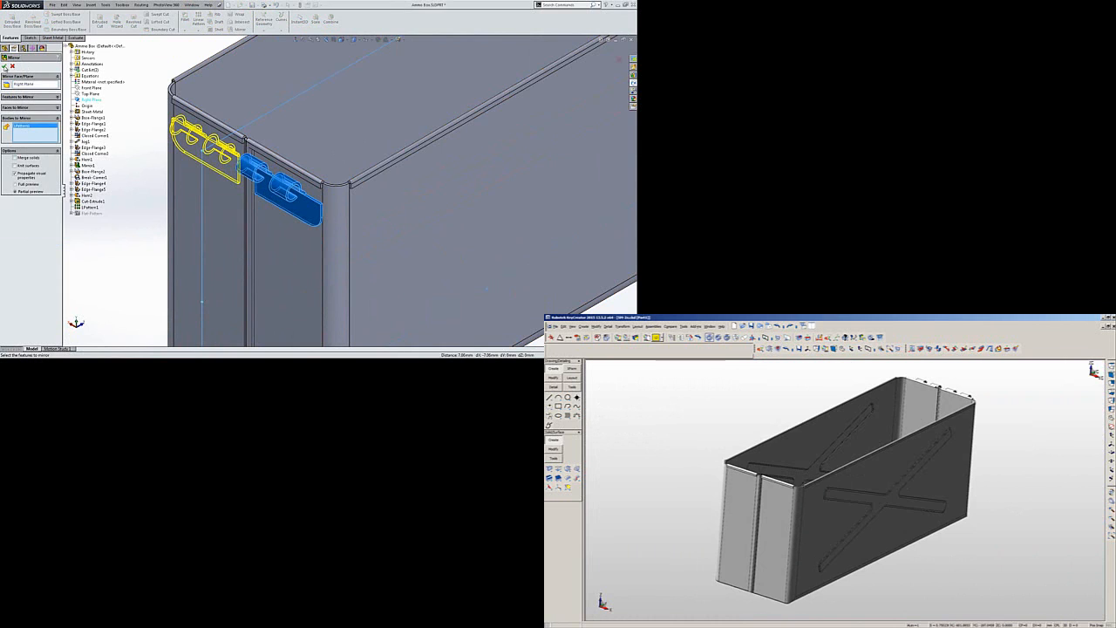
right_click(1003, 574)
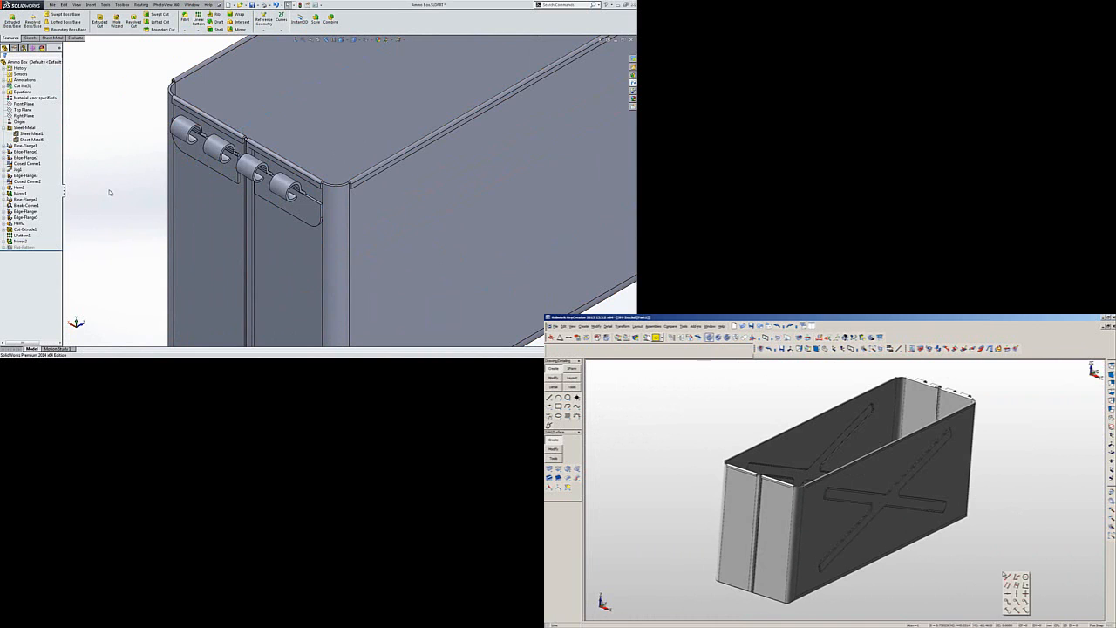
key("ctrl+7")
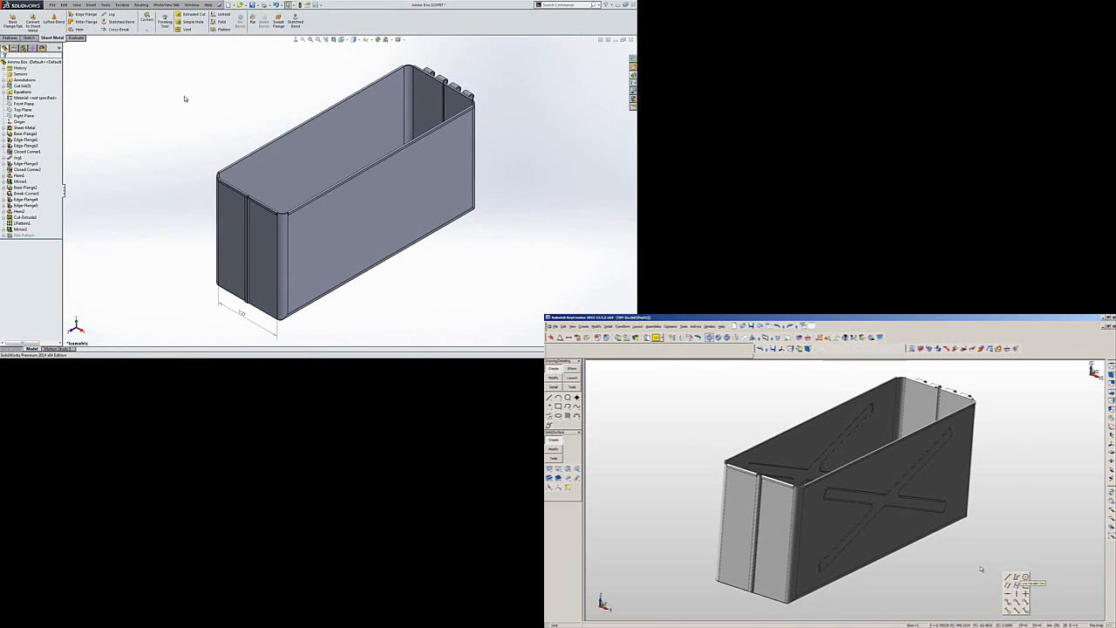
In KeyCreator, create parallel lines offset from the rim edges along the box's long side and front end.
left_click(1017, 584)
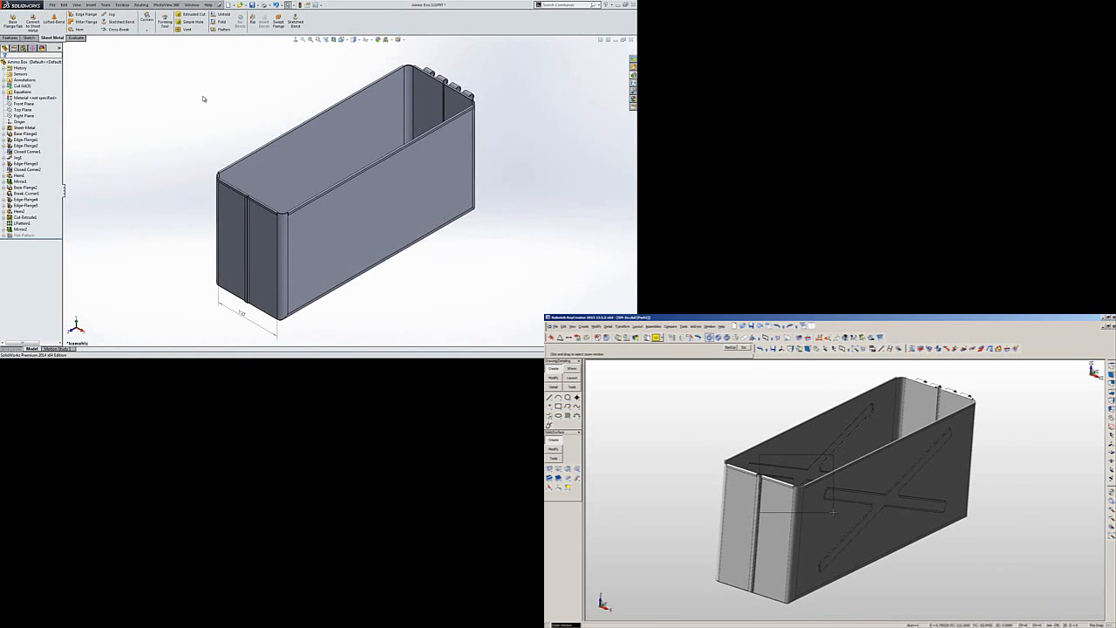
left_click_drag(833, 512, 834, 512)
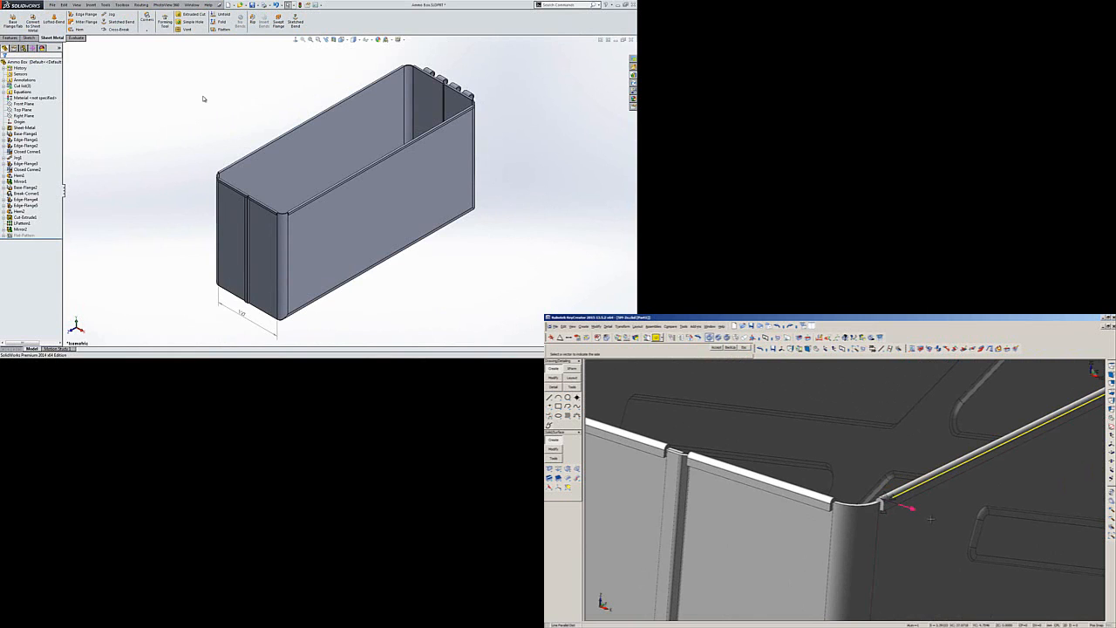
left_click(898, 500)
left_click(782, 503)
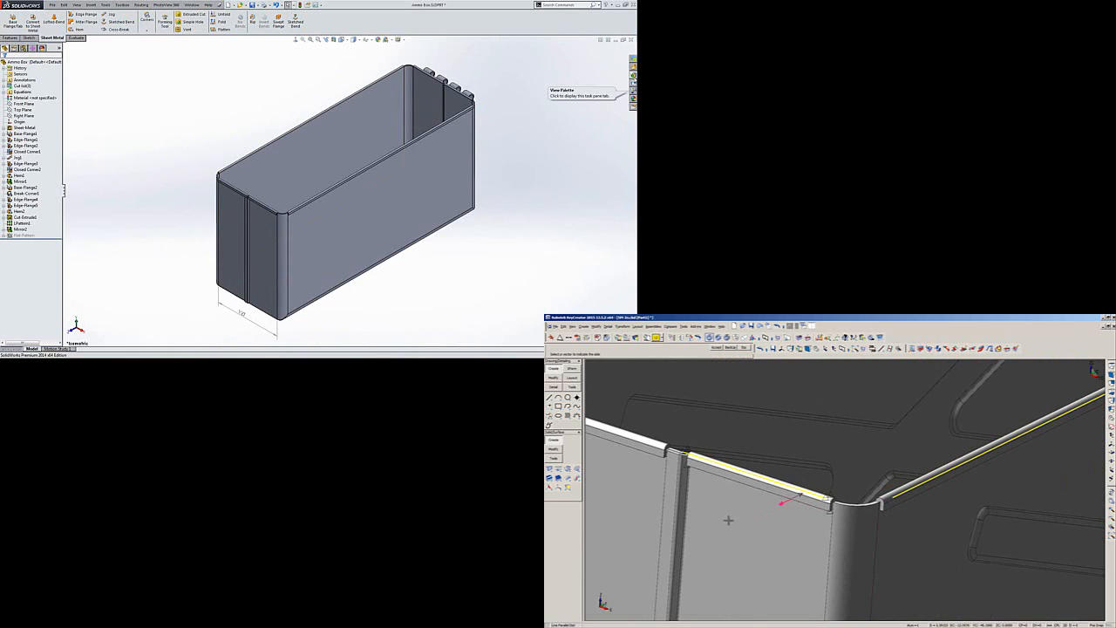
In SolidWorks, open the Strengthen forming tool part from the design library.
left_click(633, 76)
key("alt+a")
right_click(572, 169)
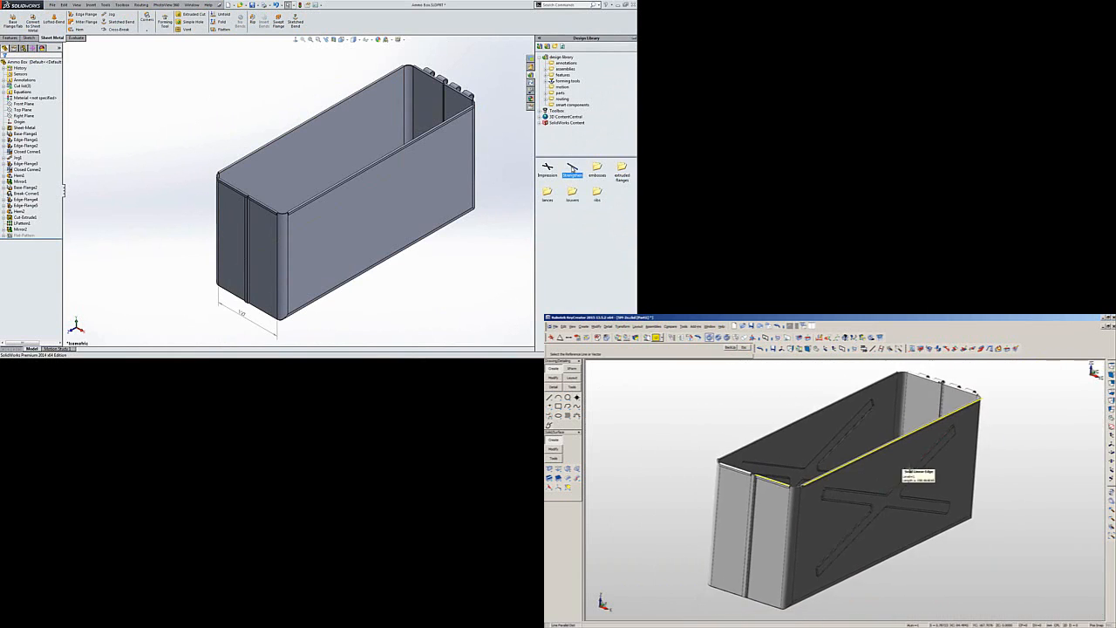
middle_click_drag(900, 465, 717, 560)
left_click(577, 172)
right_click(572, 168)
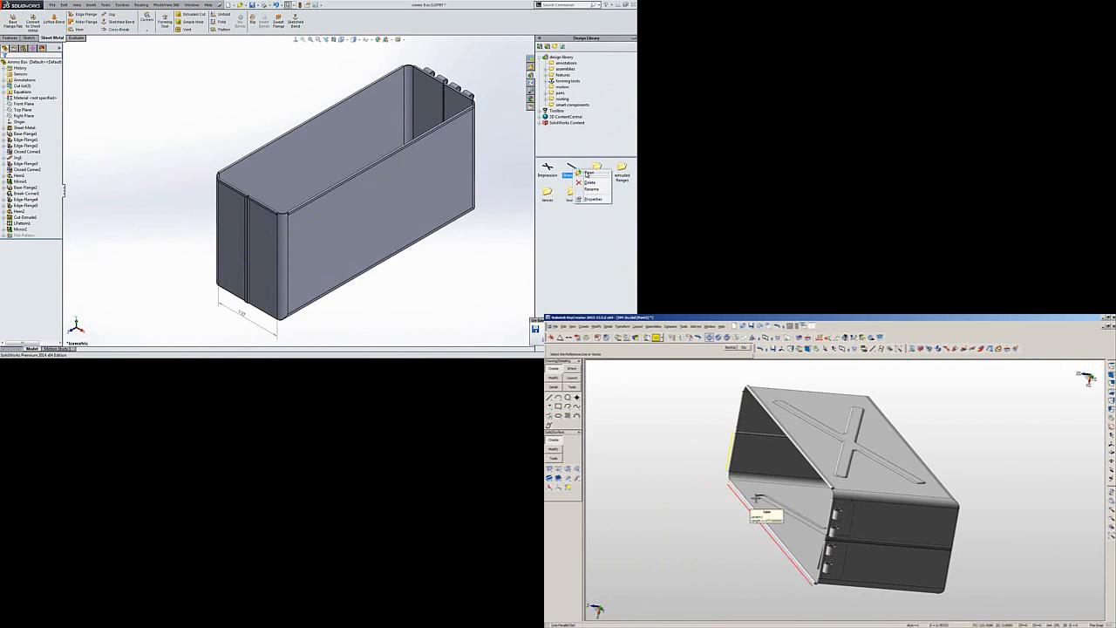
left_click(581, 172)
In KeyCreator, create parallel lines offset from the rim edges along the opposite long side and the hinge end.
scroll(855, 479, "up", 1)
key("alt+w")
left_click_drag(866, 521, 794, 455)
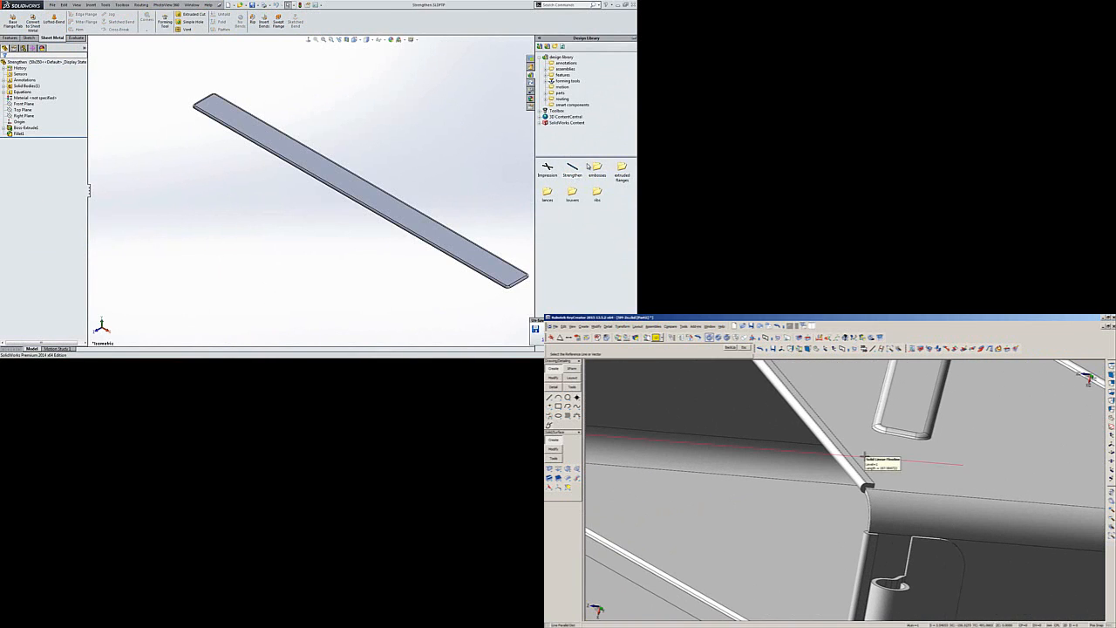
left_click(861, 467)
left_click(862, 456)
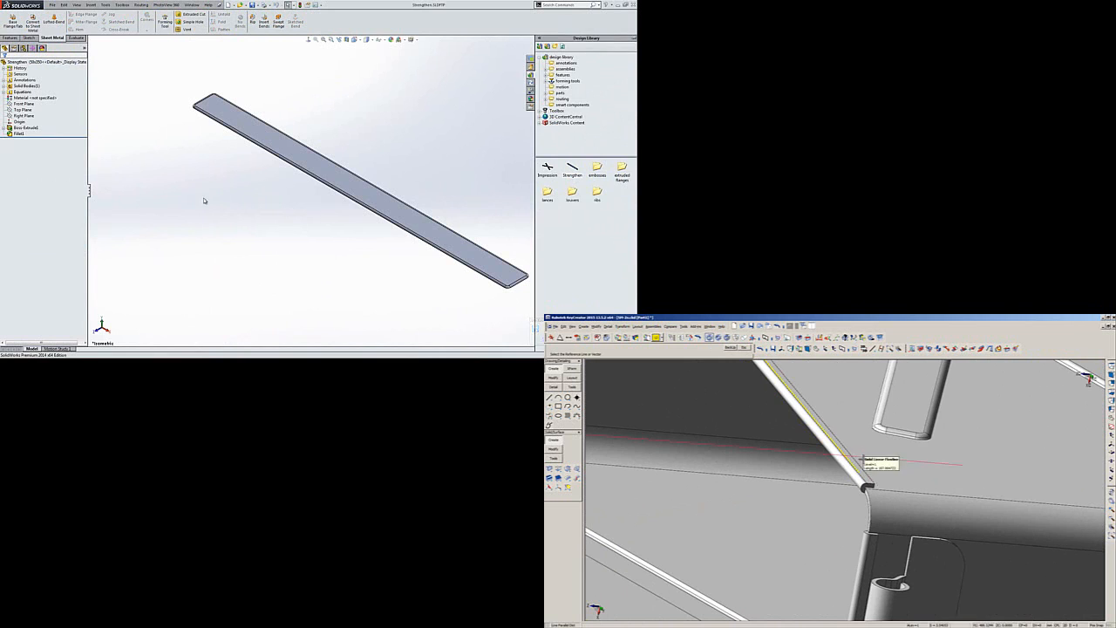
left_click(204, 200)
left_click(870, 538)
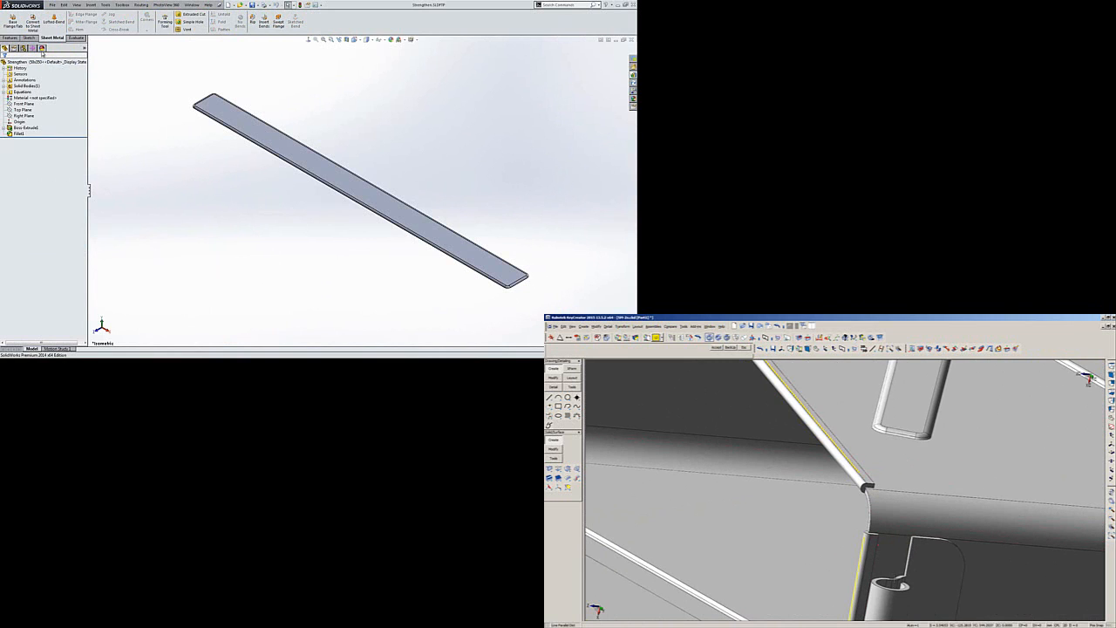
Define the Strengthen part as a forming tool and close it in SolidWorks, and trim the offset lines into corners in KeyCreator.
key("Escape")
key("alt+1")
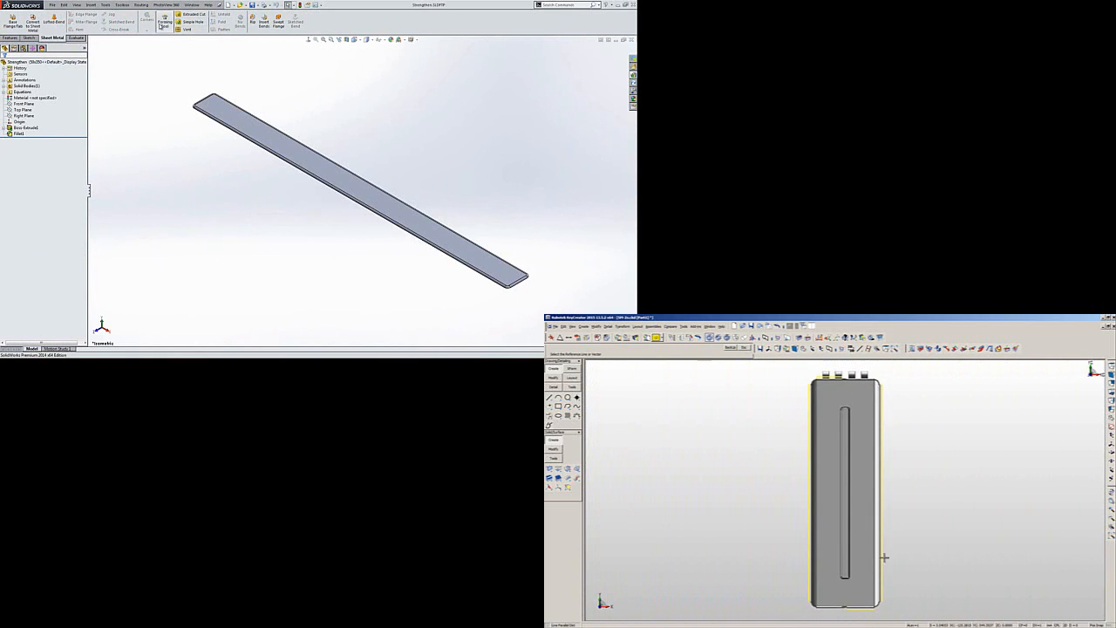
left_click(166, 22)
right_click(756, 441)
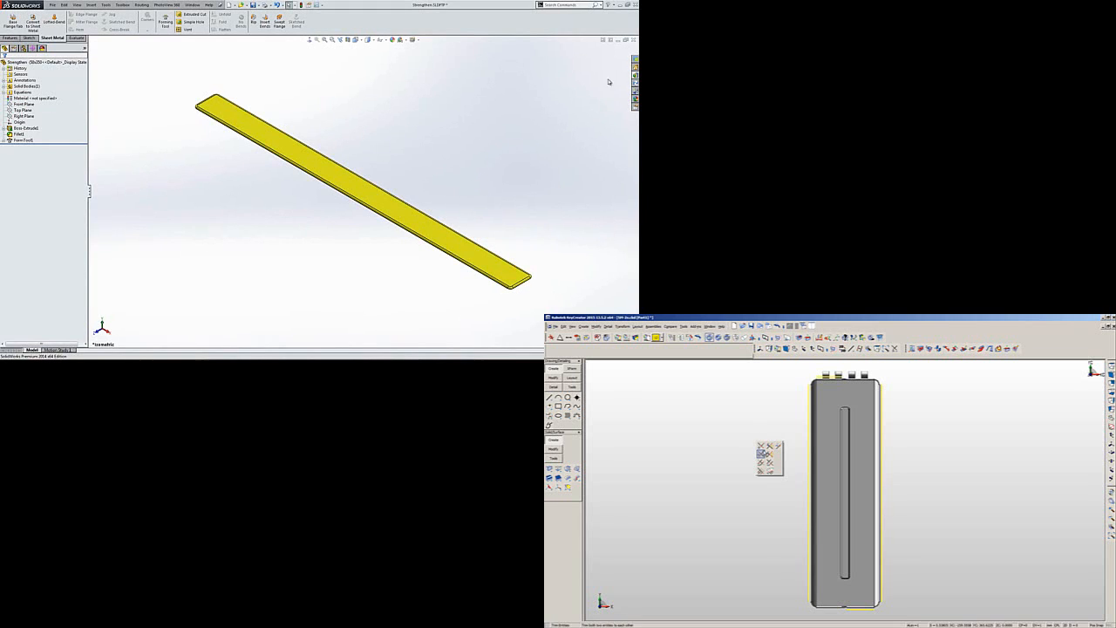
left_click(633, 40)
left_click(761, 454)
left_click(317, 177)
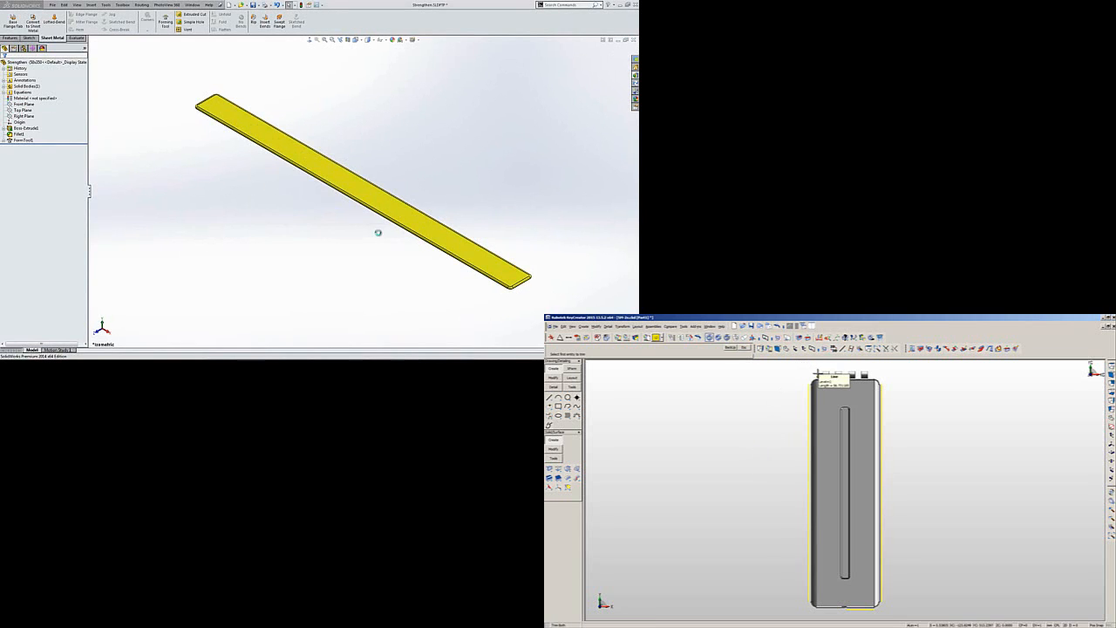
left_click(818, 375)
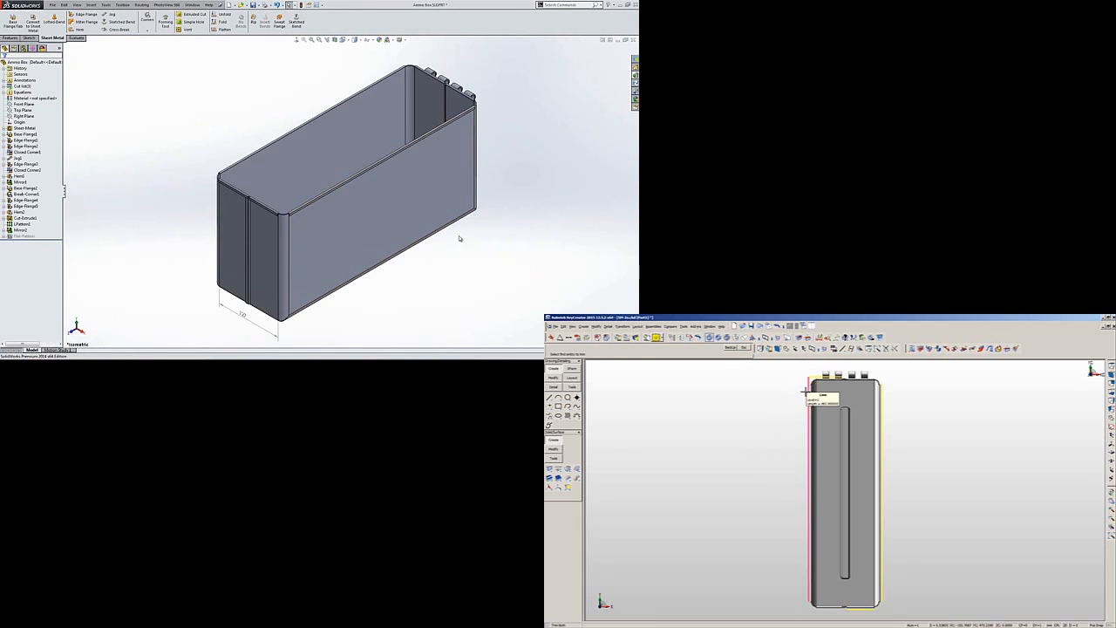
In SolidWorks, place the Strengthen forming tool on the outside of the box's bottom face with a rotation angle of 90 degrees.
middle_click_drag(464, 280, 476, 296)
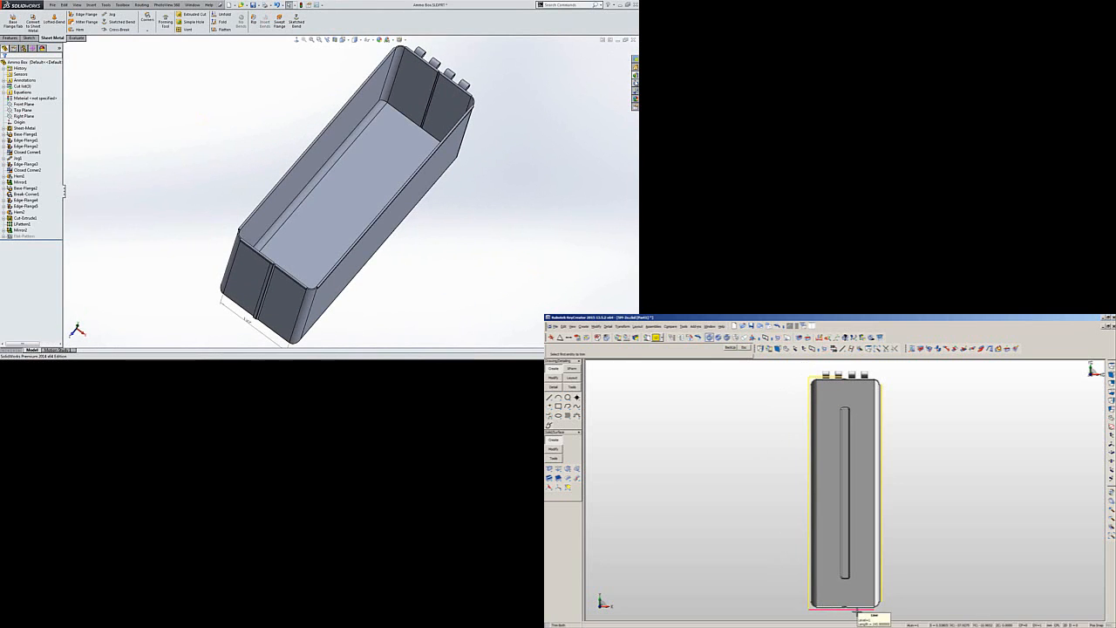
middle_click_drag(470, 212, 511, 136)
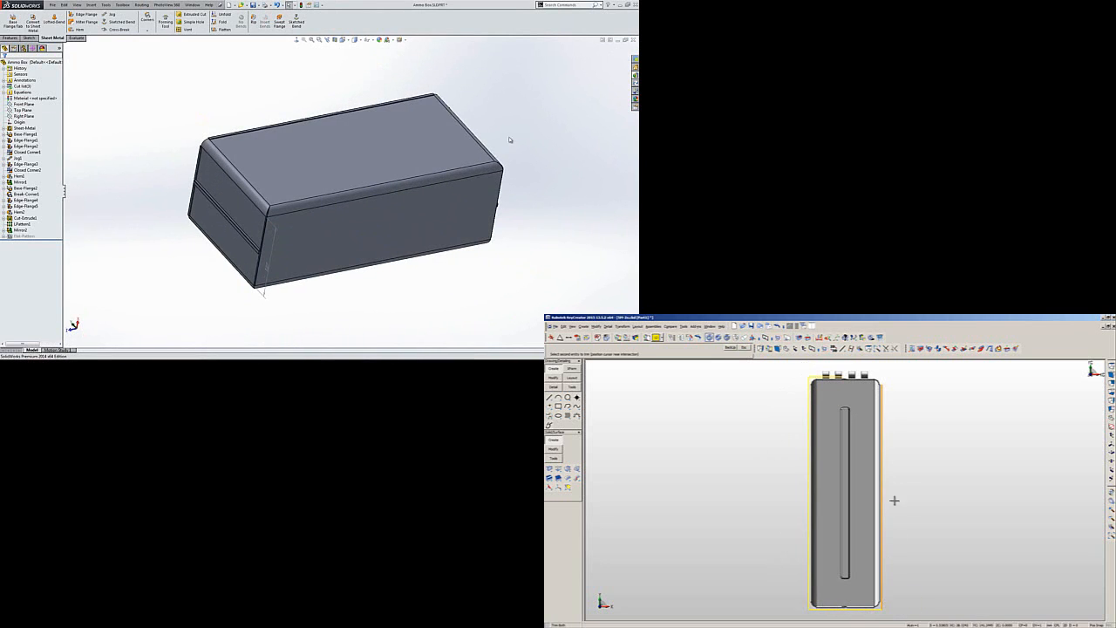
left_click(635, 67)
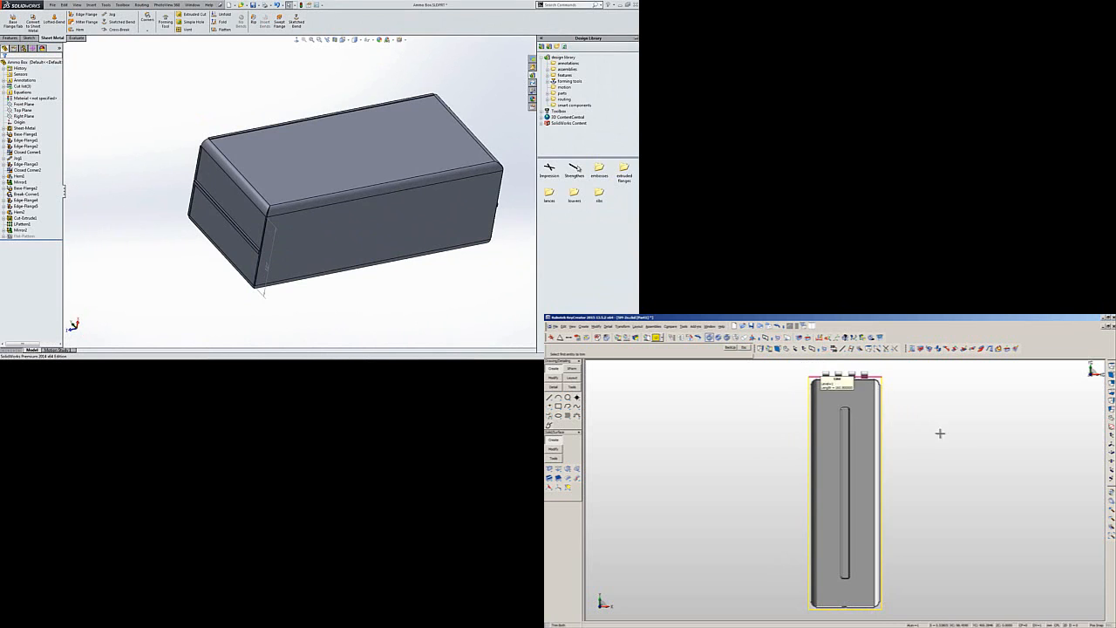
left_click_drag(576, 175, 397, 227)
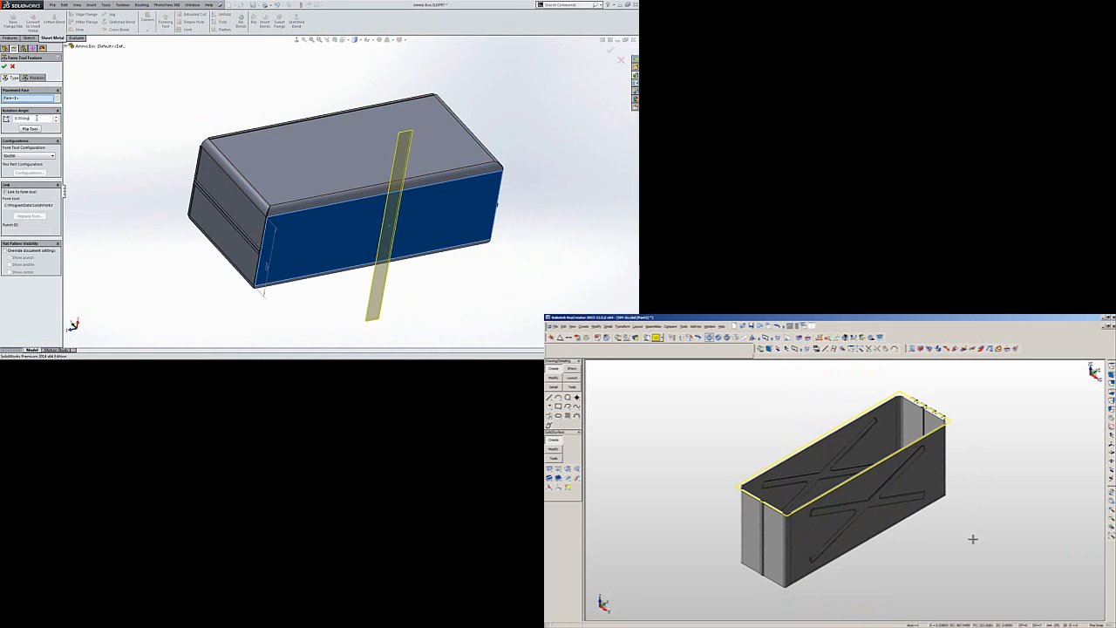
double_click(34, 117)
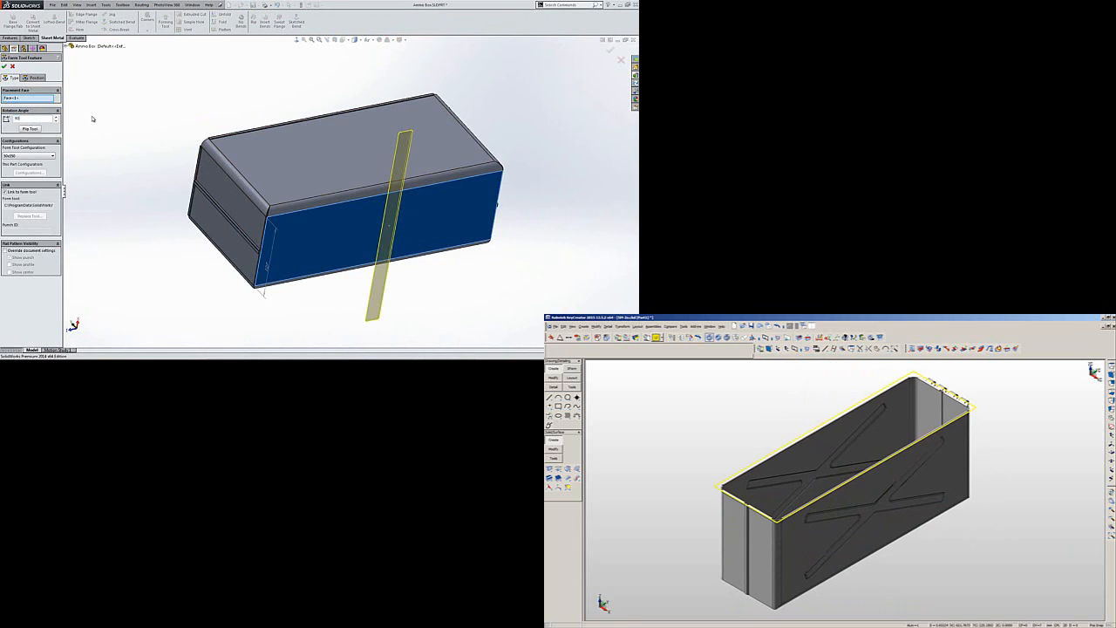
type("90")
key("Return")
Position the forming tool's centre point with a horizontal relation to the midpoint of the bottom face's long edge.
scroll(370, 244, "down", 5)
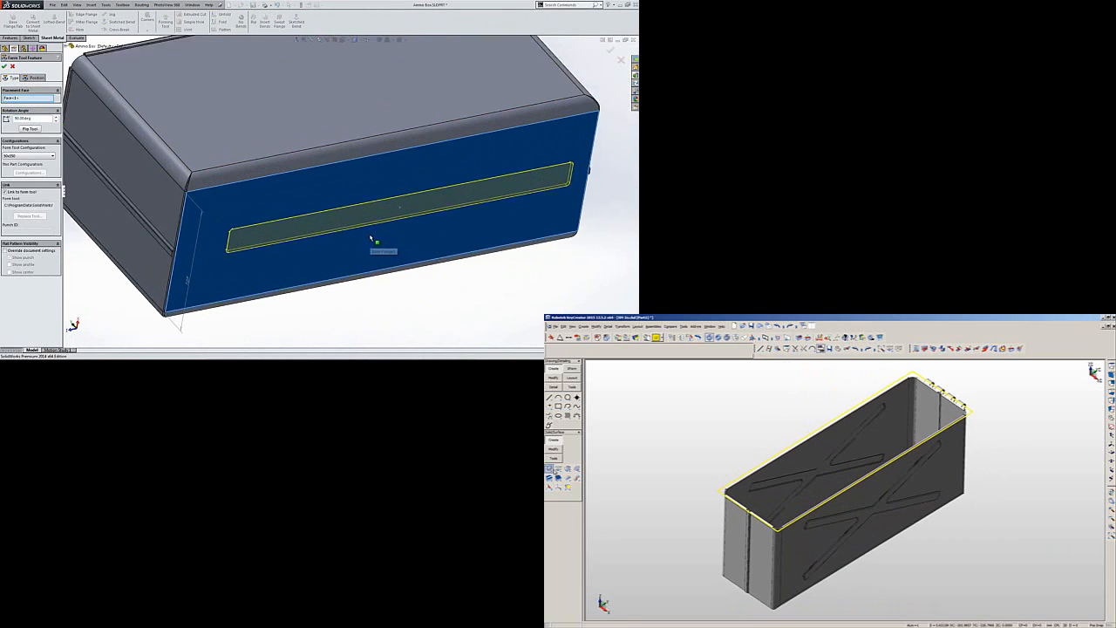
scroll(371, 239, "down", 2)
middle_click_drag(279, 237, 302, 242)
scroll(254, 247, "down", 4)
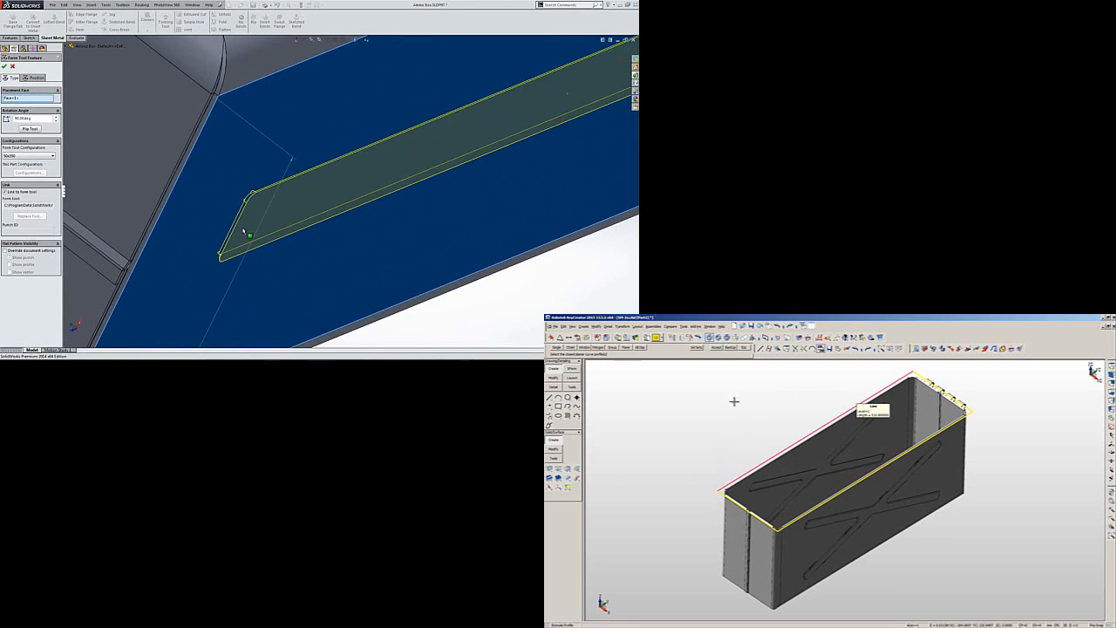
mouse_move(264, 210)
middle_mouse_down()
mouse_move(310, 211)
mouse_move(262, 206)
middle_mouse_up()
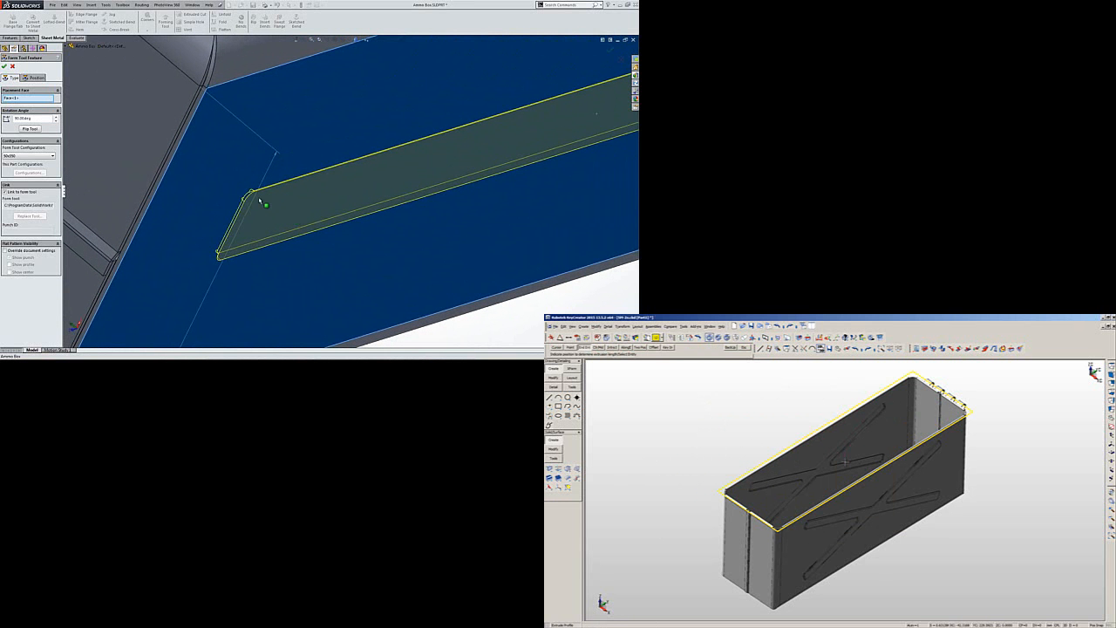
scroll(77, 124, "up", 3)
left_click(37, 79)
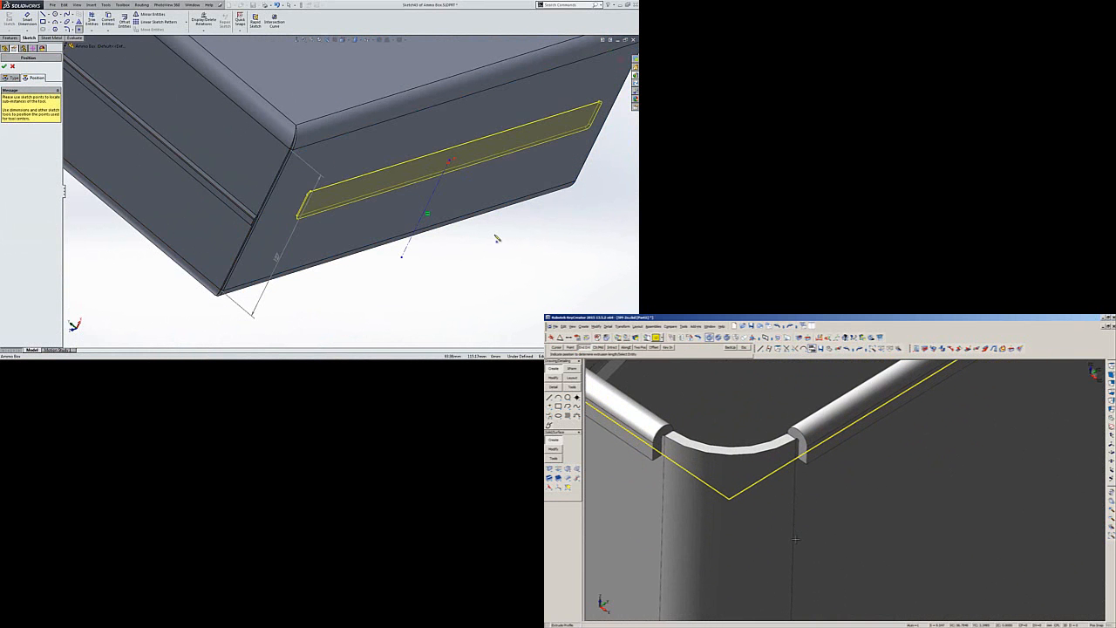
key("ctrl+8")
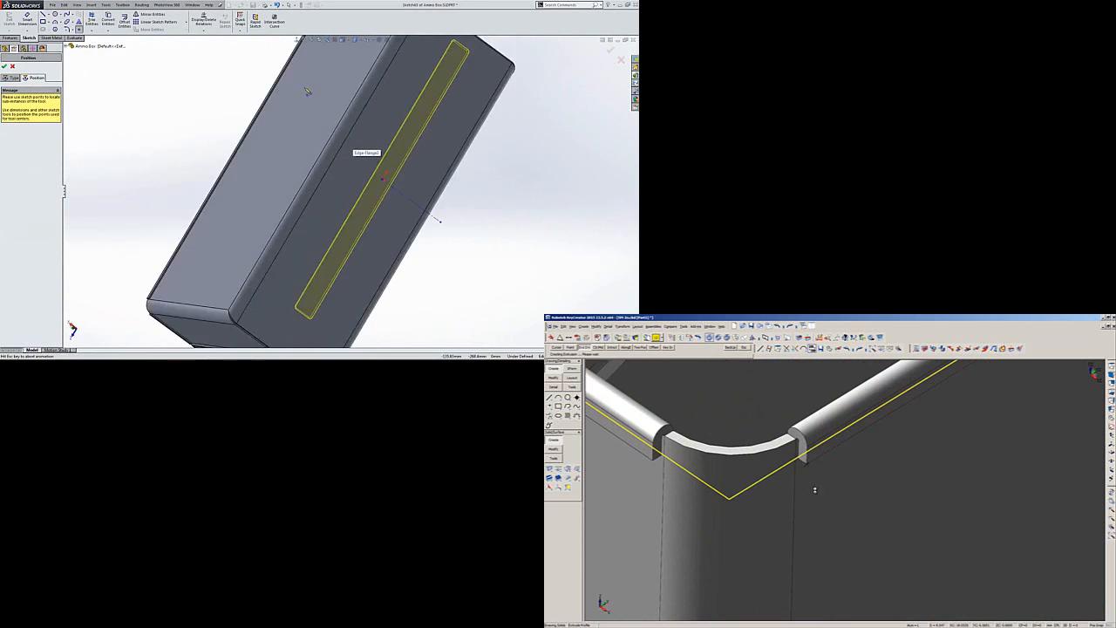
scroll(384, 183, "down", 1)
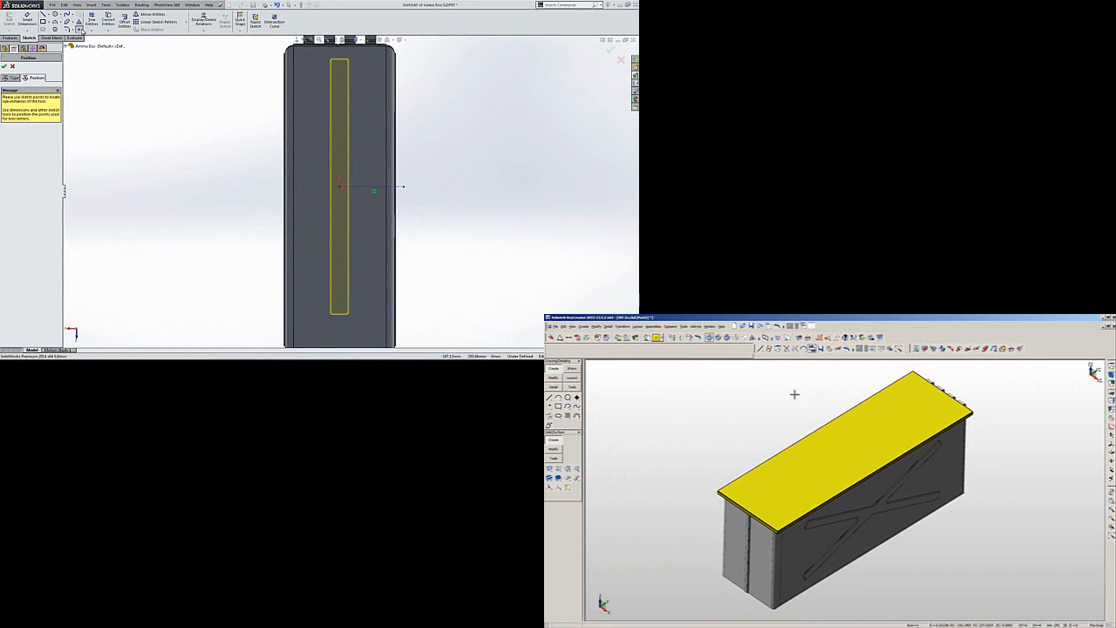
right_click(384, 193)
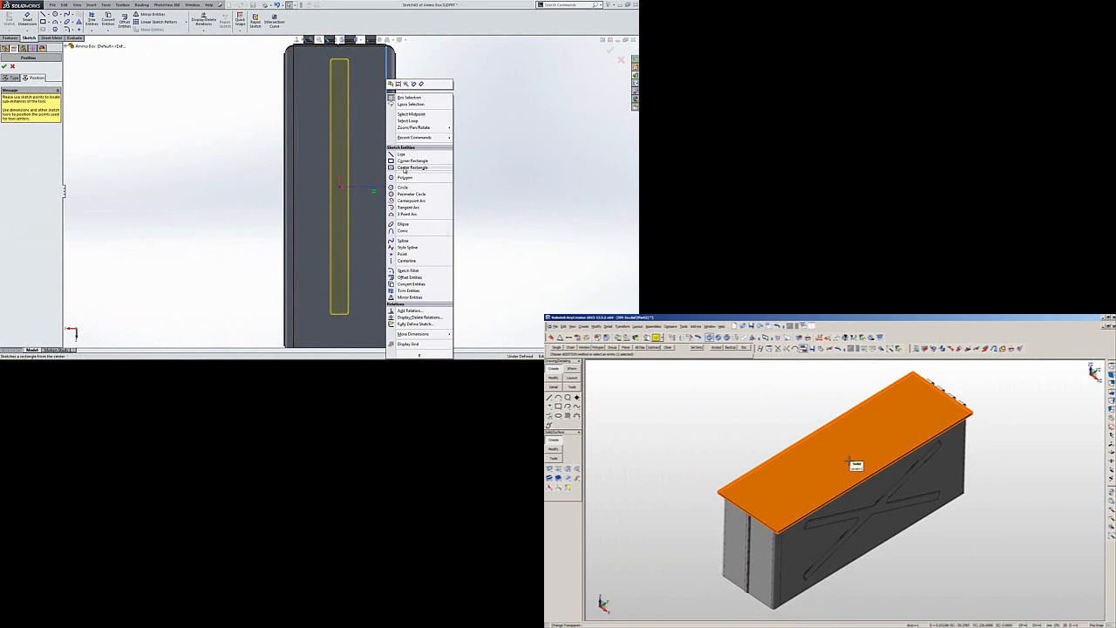
left_click(408, 168)
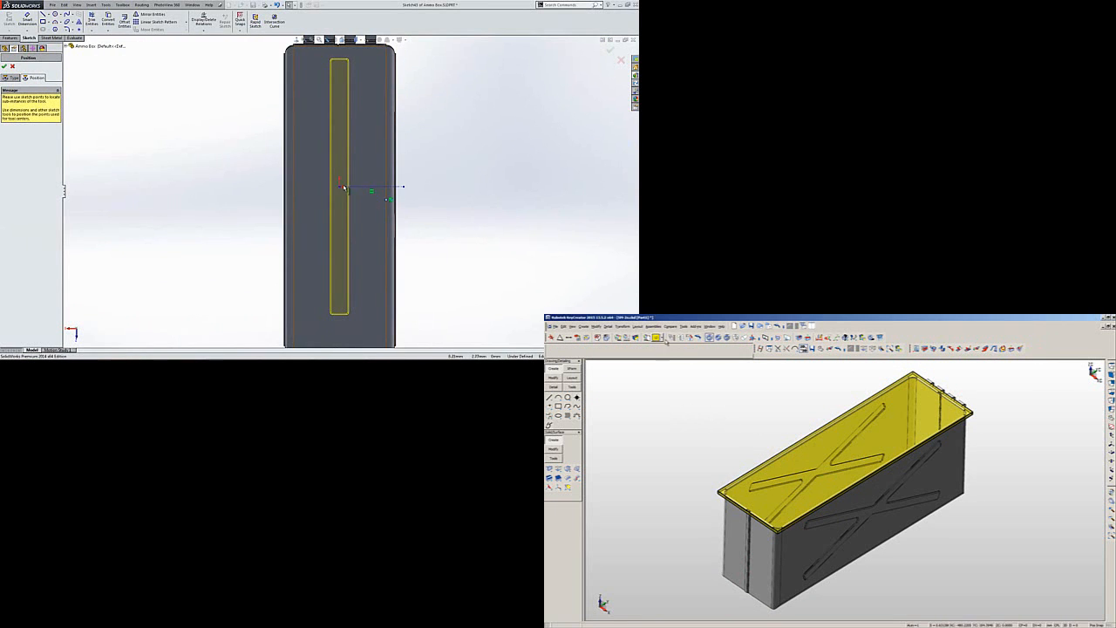
left_click(387, 200)
left_click(340, 186, "ctrl")
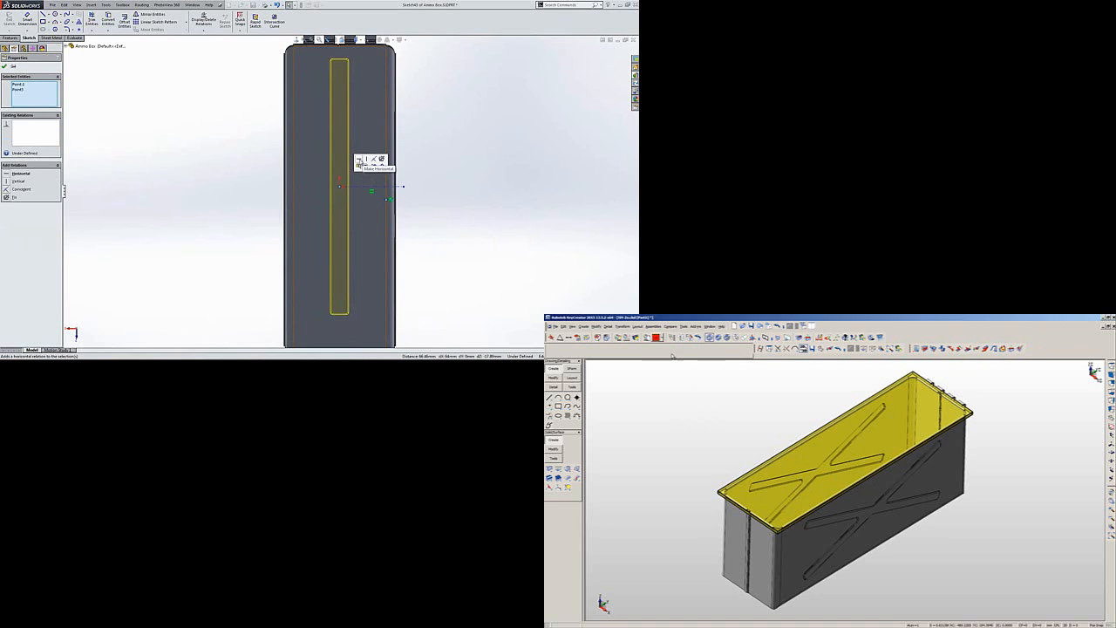
left_click(359, 163)
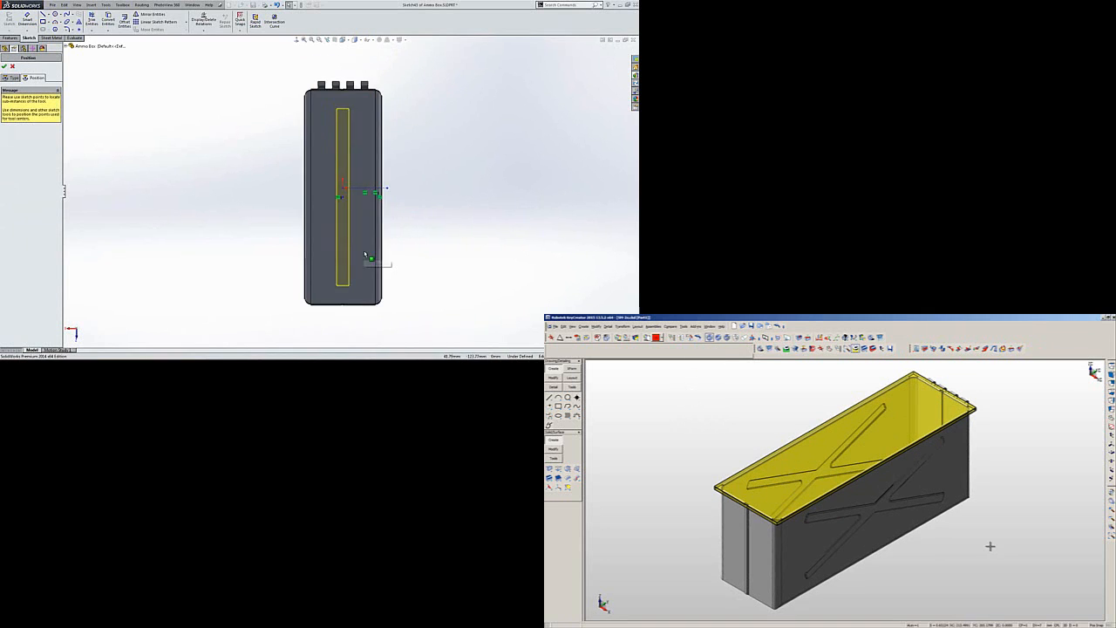
Align the forming tool's centre vertically with the end edge's midpoint in SolidWorks, and apply a constant-radius blend to the lid edges in KeyCreator.
scroll(365, 255, "down", 6)
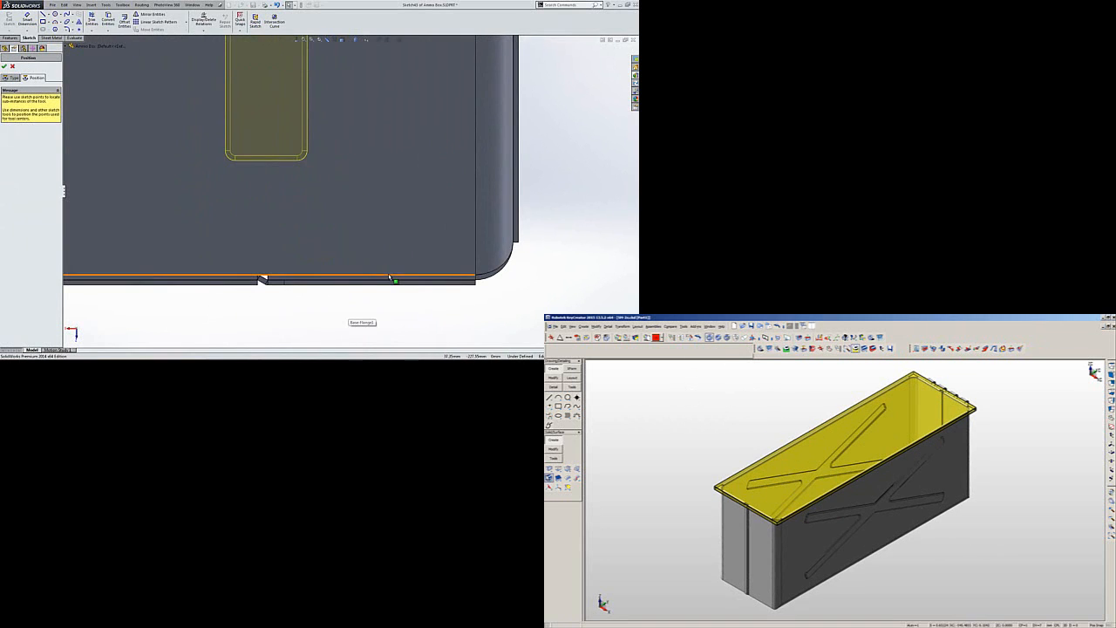
right_click(389, 276)
left_click(422, 108)
scroll(349, 183, "up", 8)
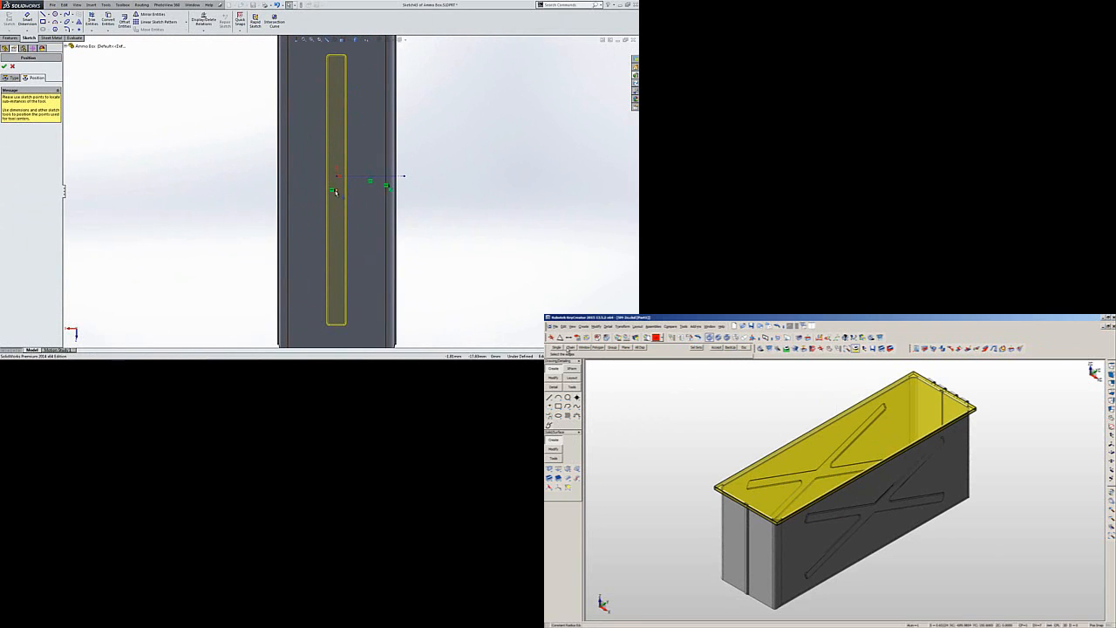
left_click(336, 175)
left_click(336, 189, "ctrl")
left_click(740, 471)
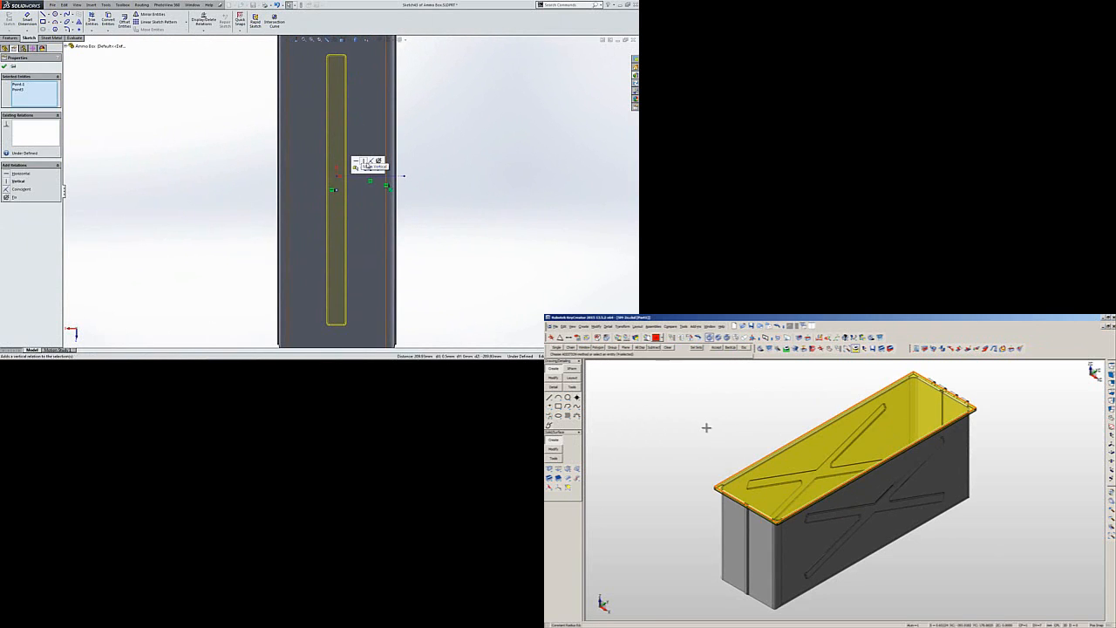
key("Return")
left_click(217, 162)
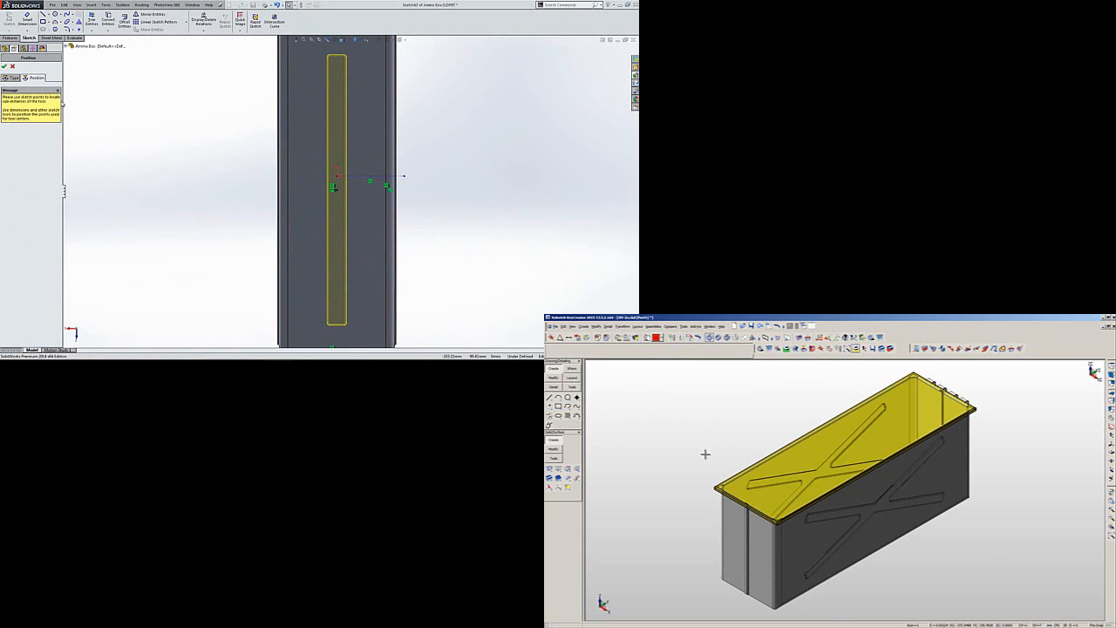
Accept the Strengthen forming tool placement in SolidWorks, and shell the lid inward with an open face in KeyCreator.
key("alt+w")
left_click(786, 520)
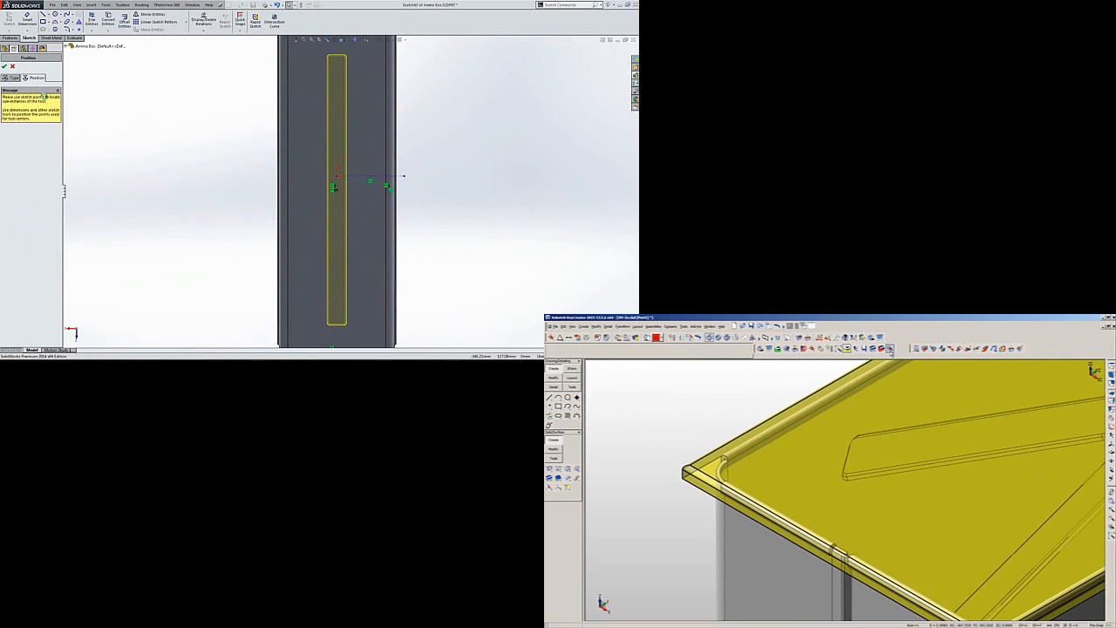
left_click(4, 66)
left_click(932, 348)
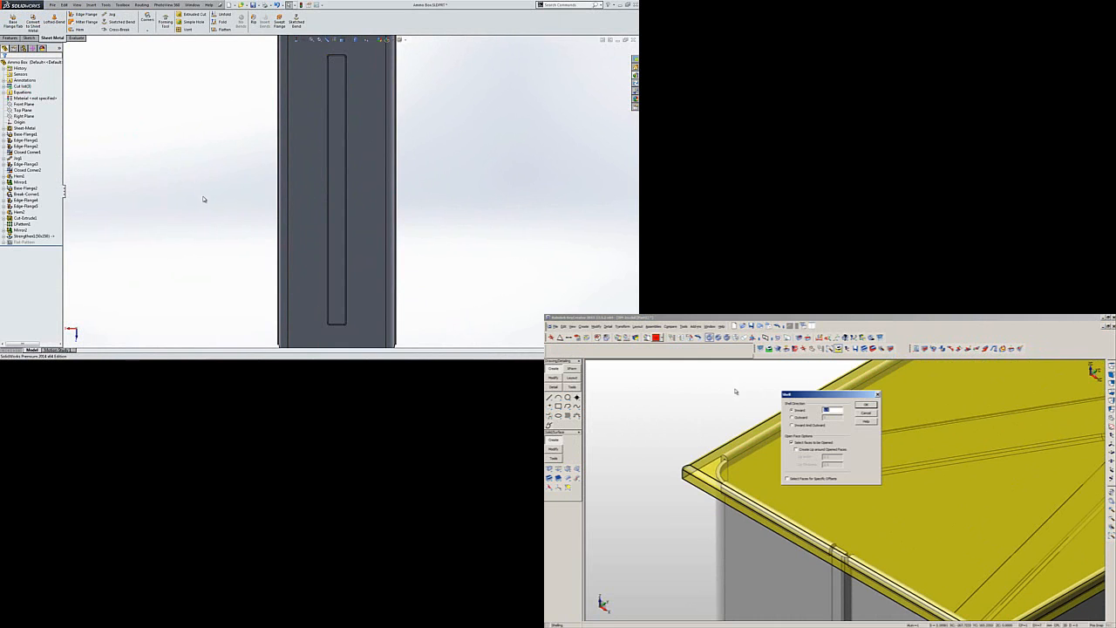
key("ctrl+7")
key("Return")
middle_click_drag(428, 261, 419, 288)
left_click(774, 476)
key("Return")
Create an offset arc around the lid's rounded corner in KeyCreator, and place the Impression forming tool on the box's long inner side face in SolidWorks.
key("alt+w")
left_click_drag(671, 453, 706, 498)
key("ctrl+7")
key("alt+a")
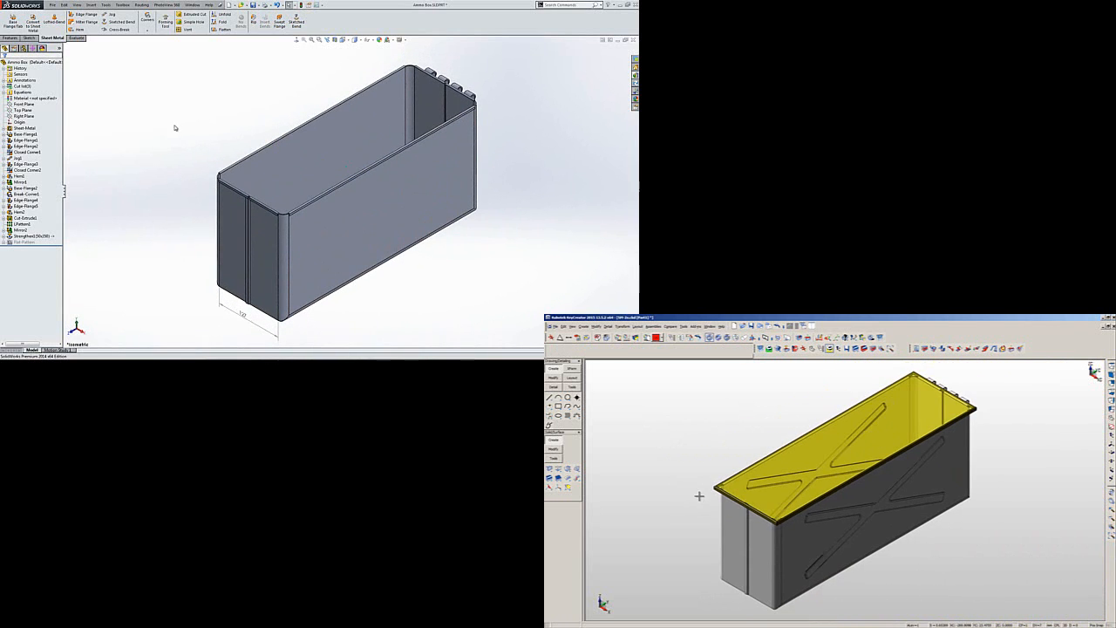
key("alt+w")
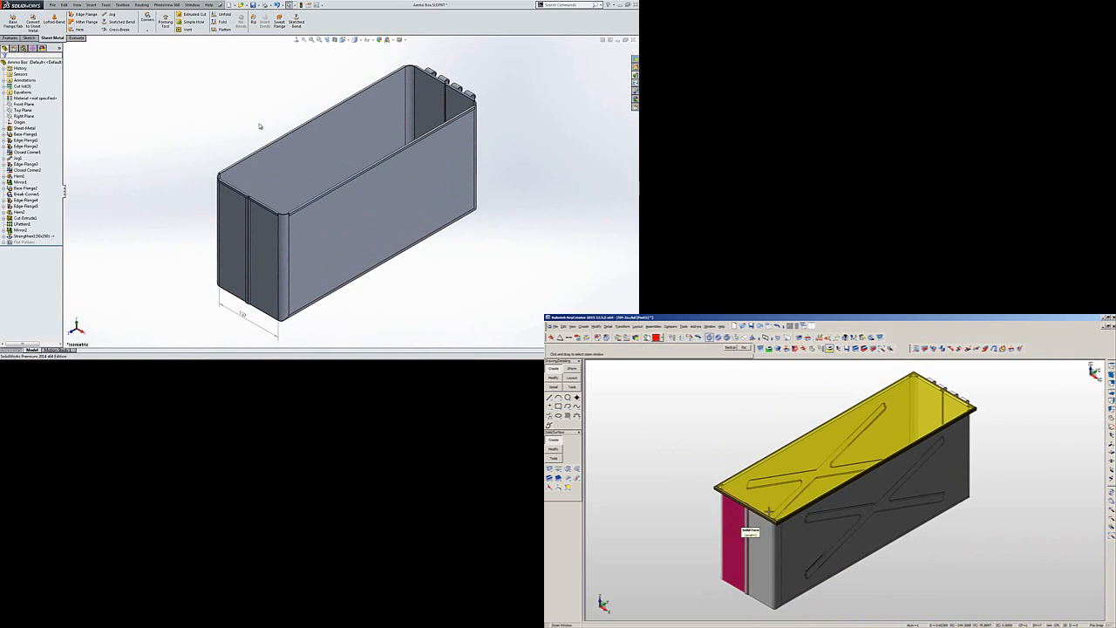
left_click_drag(790, 531, 697, 479)
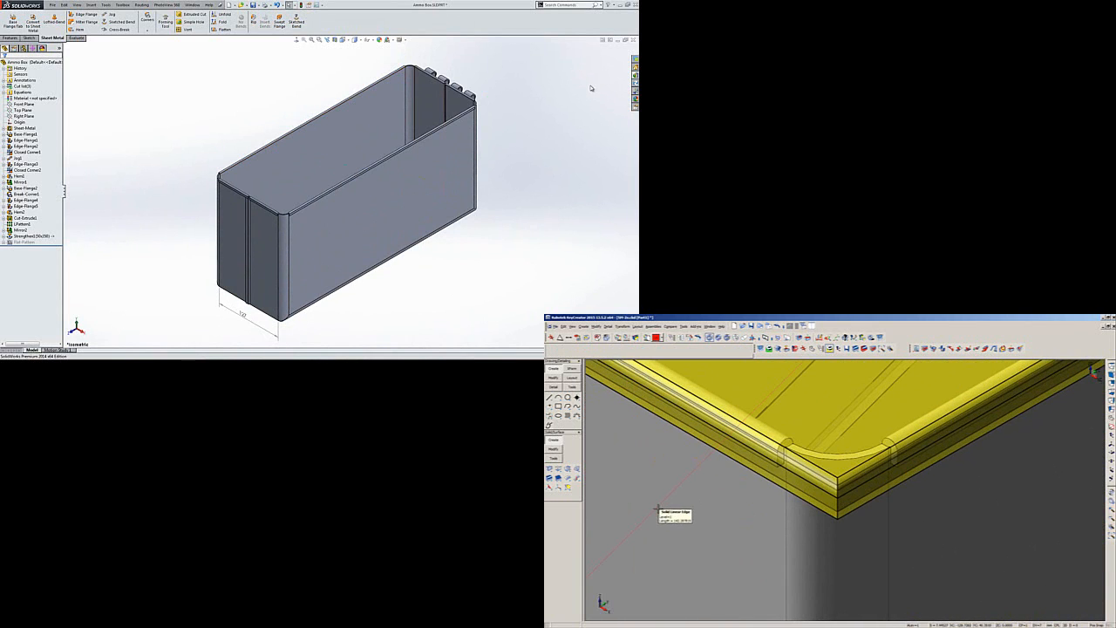
left_click(634, 75)
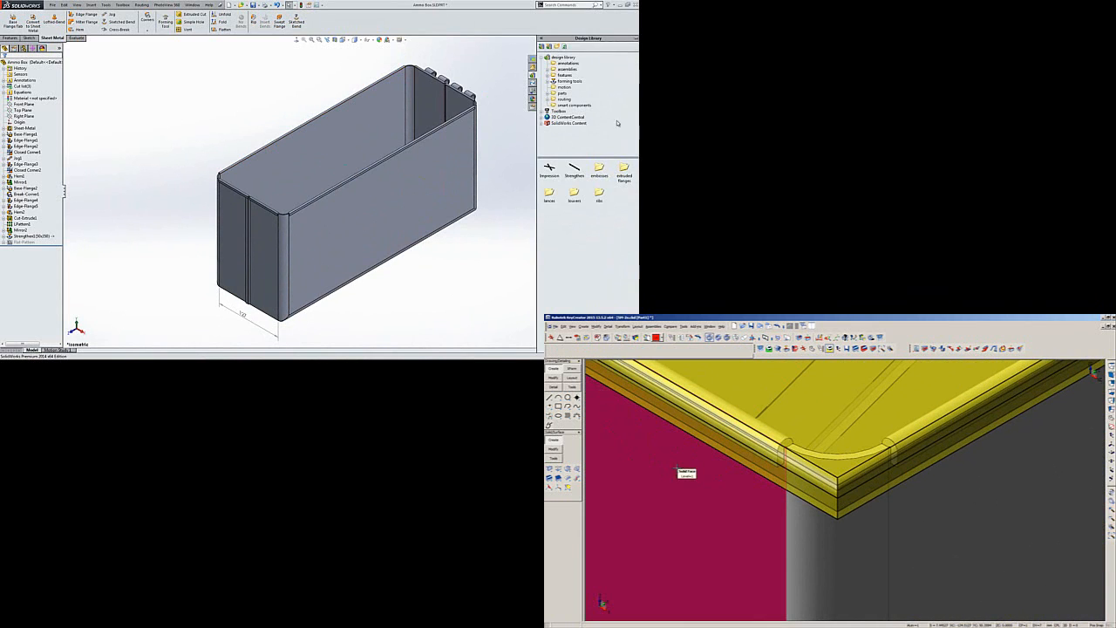
key("a")
left_click(685, 515)
left_click_drag(550, 170, 335, 155)
key("Return")
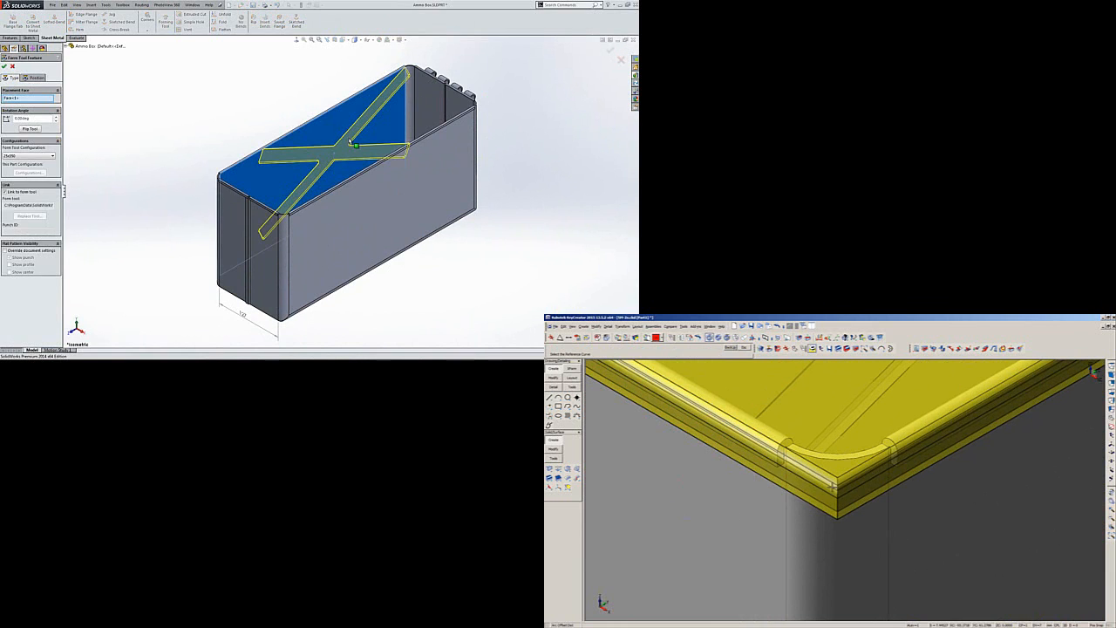
left_click(846, 459)
left_click(296, 40)
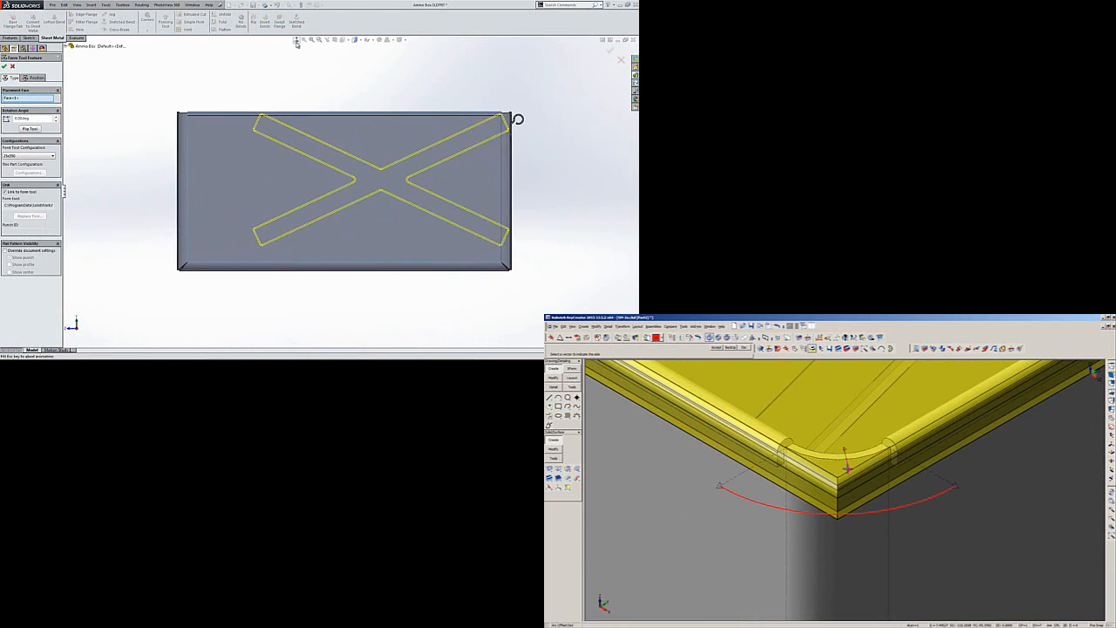
key("Escape")
In SolidWorks, align the Impression tool's centre point with the midpoint of the side face's long lower edge using a vertical relation.
left_click(35, 78)
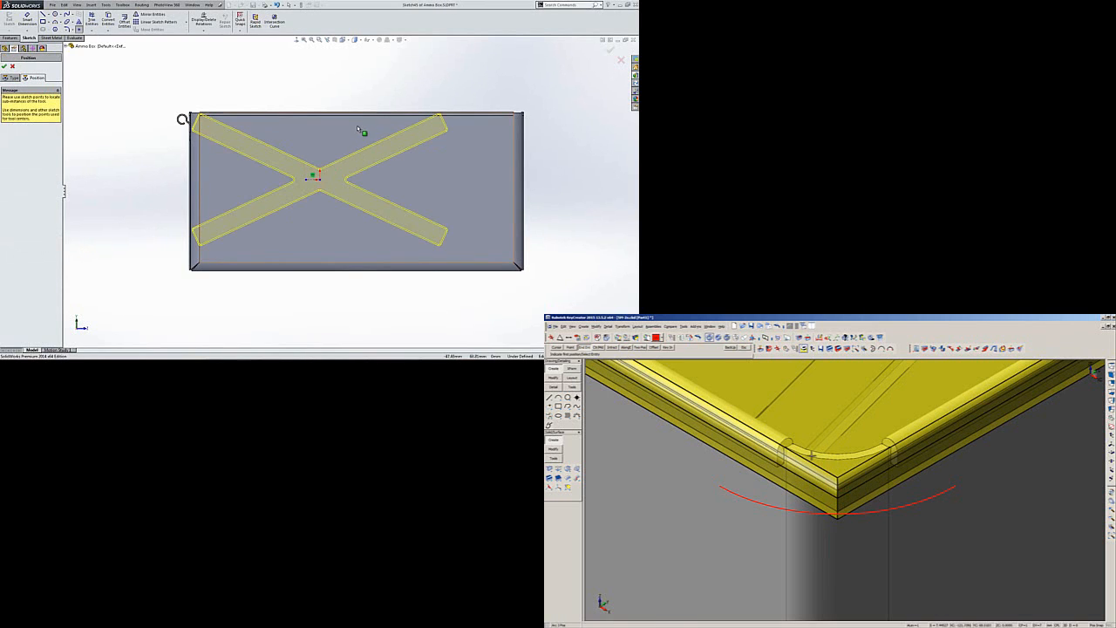
right_click(375, 266)
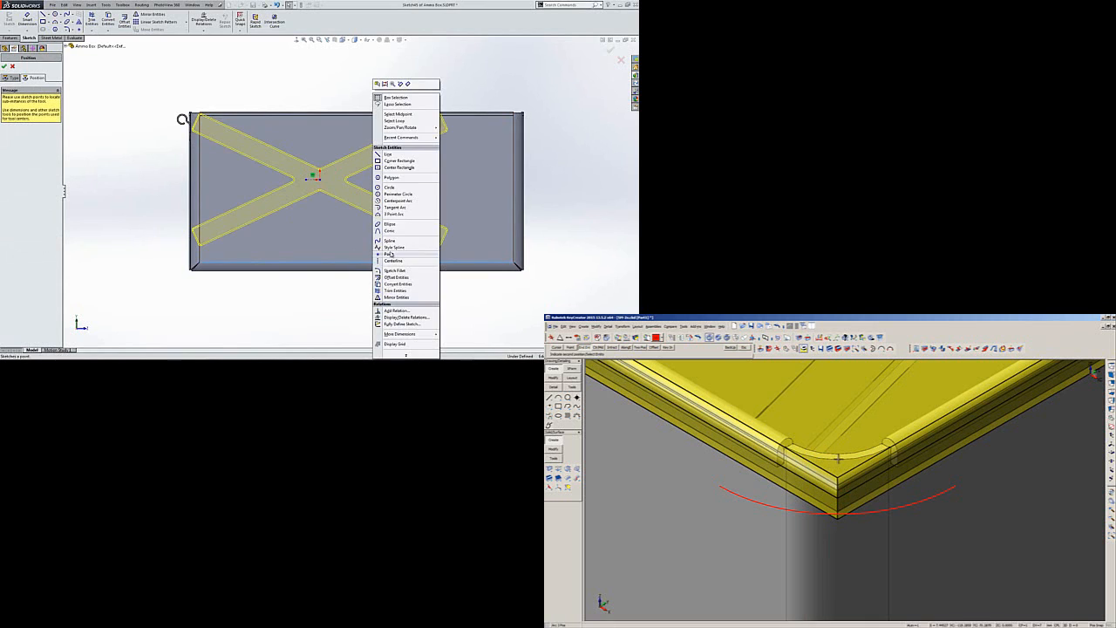
left_click(400, 114)
left_click(320, 180, "ctrl")
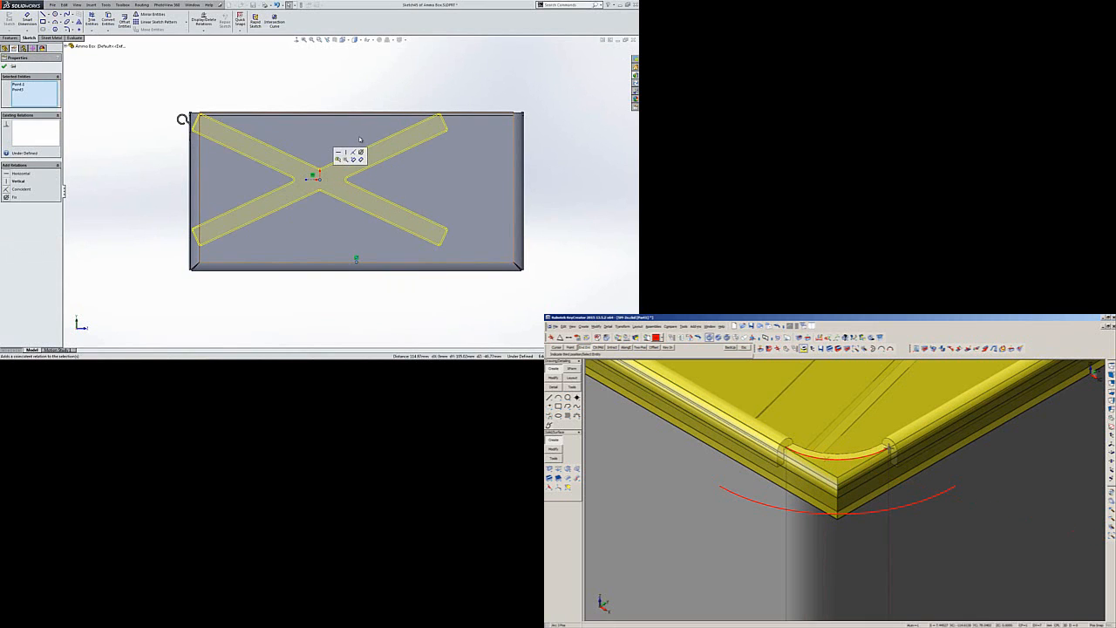
left_click(347, 153)
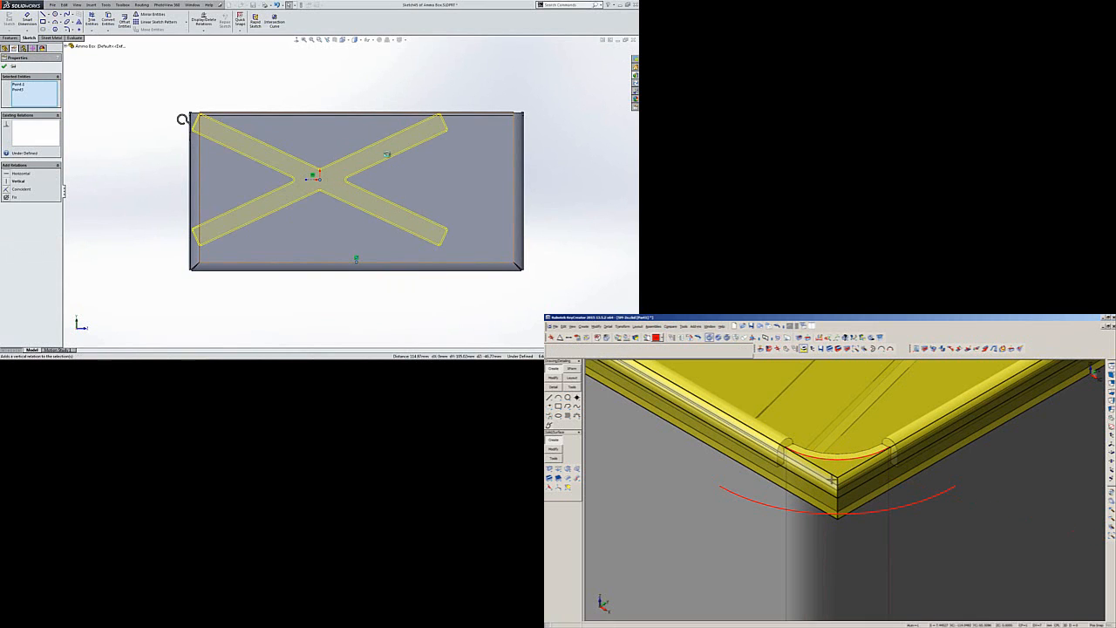
Add a horizontal relation between the Impression tool's centre point and the side face's end edge midpoint, and accept the placement.
right_click(200, 194)
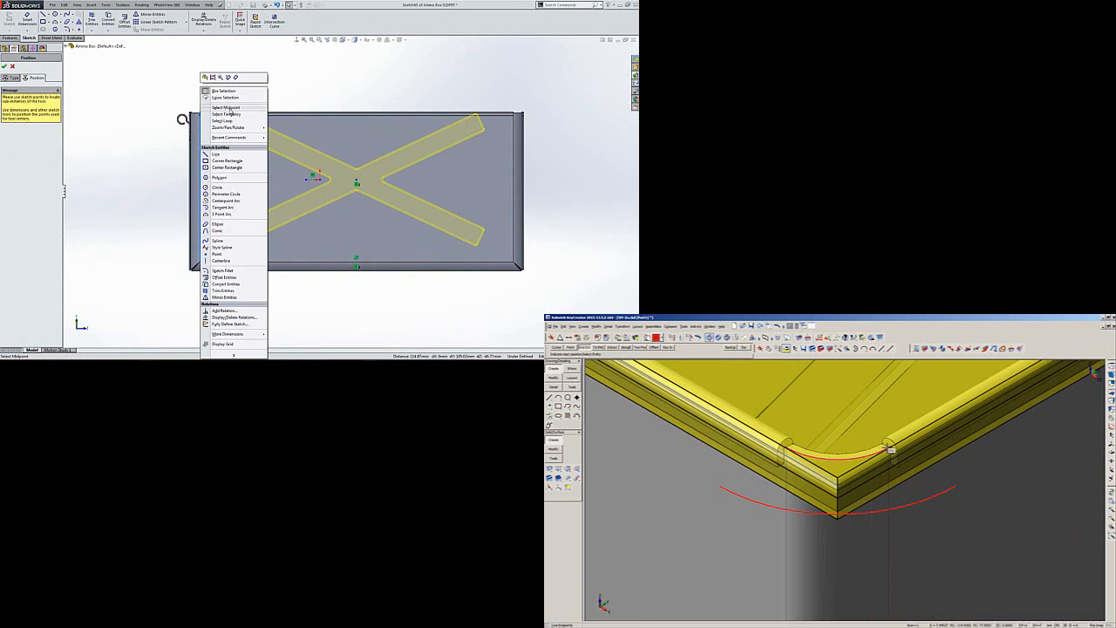
left_click(226, 107)
left_click(357, 184, "ctrl")
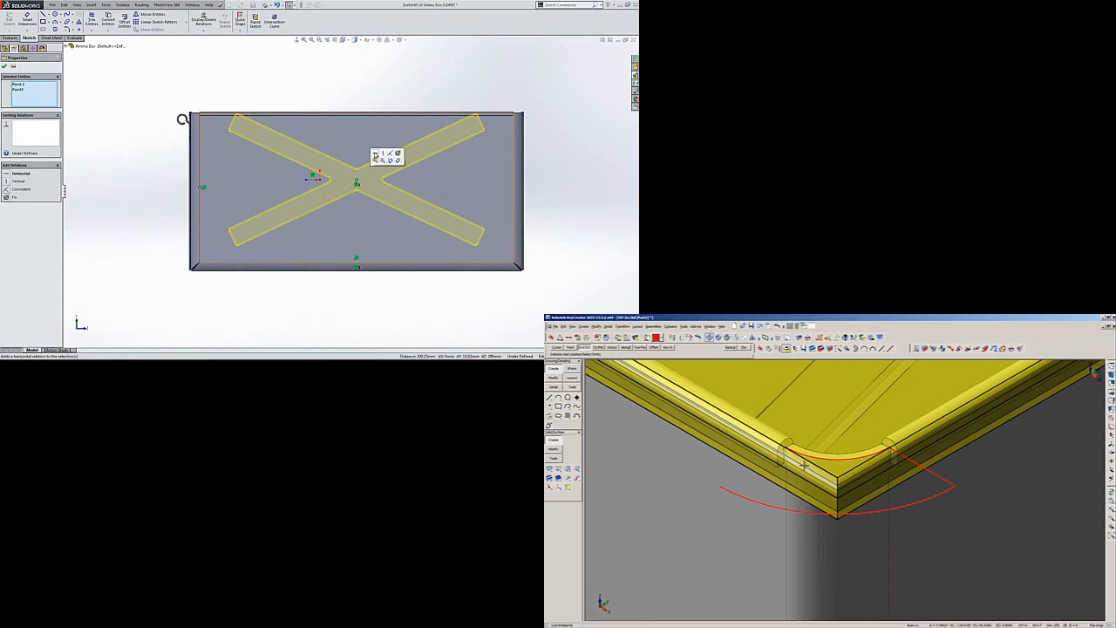
left_click(248, 142)
left_click(4, 67)
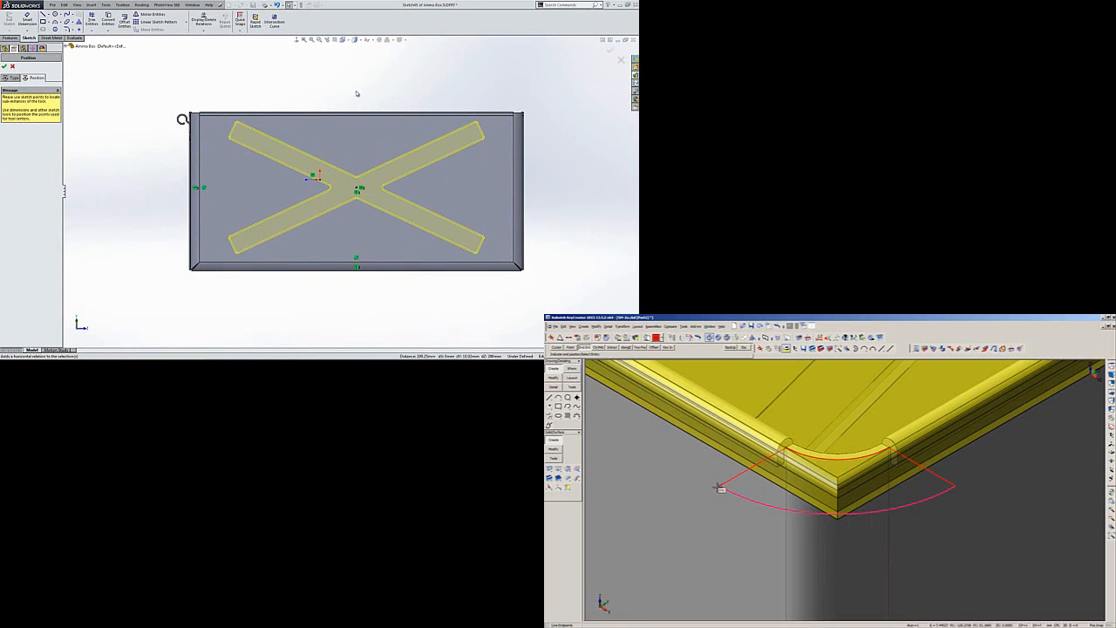
Mirror the Impression feature about the Right Plane in SolidWorks, and mirror-copy the corner profile across the midpoint of the lid's end edge in KeyCreator.
key("ctrl+7")
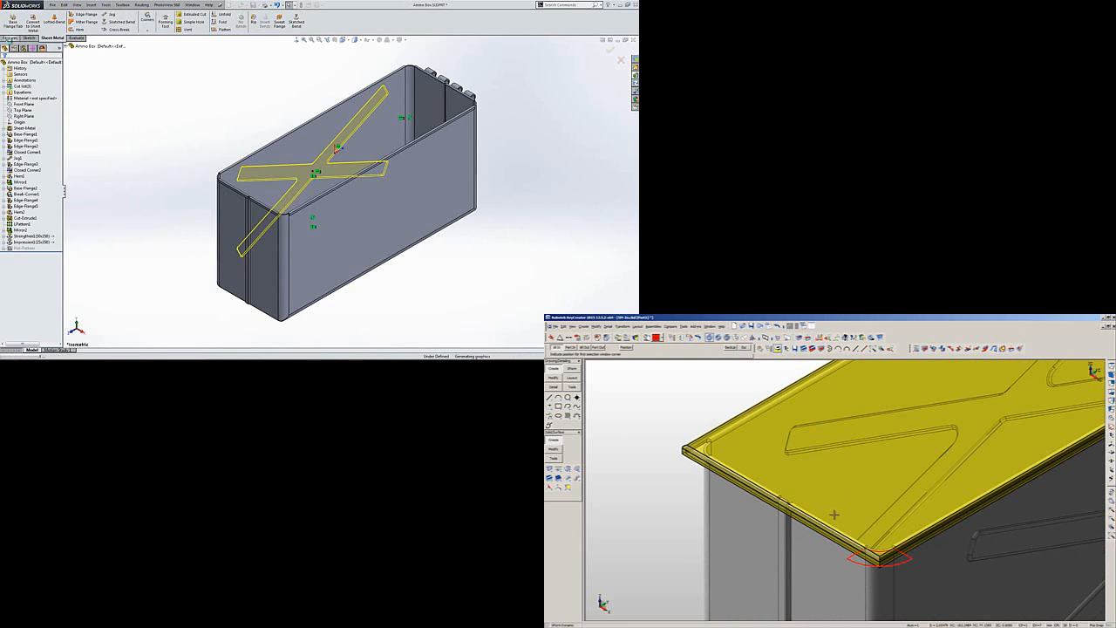
left_click(236, 29)
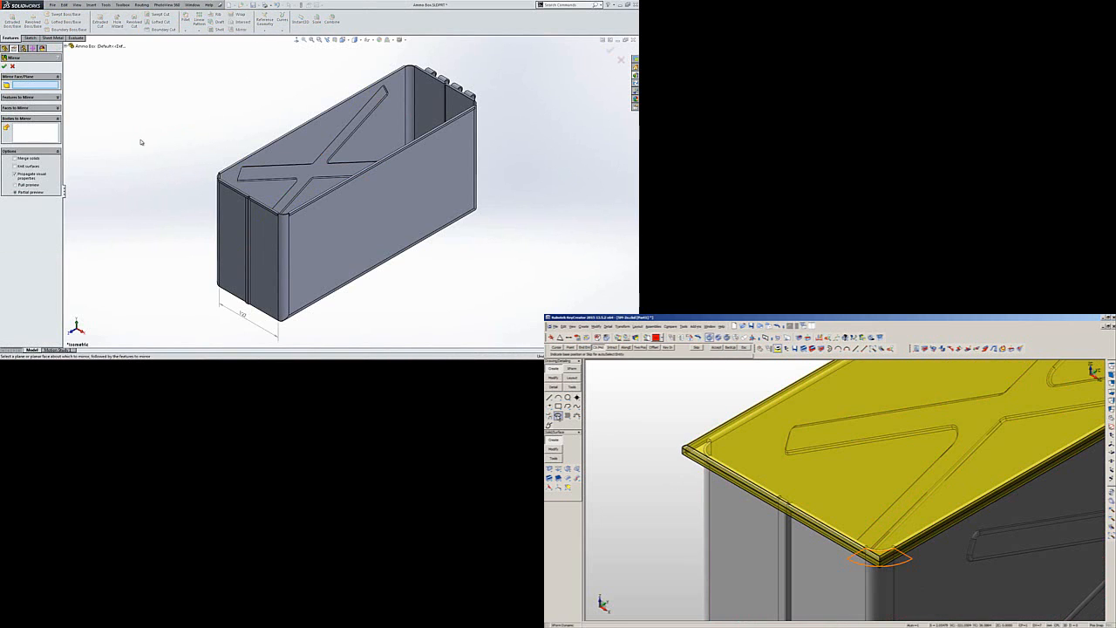
left_click(66, 46)
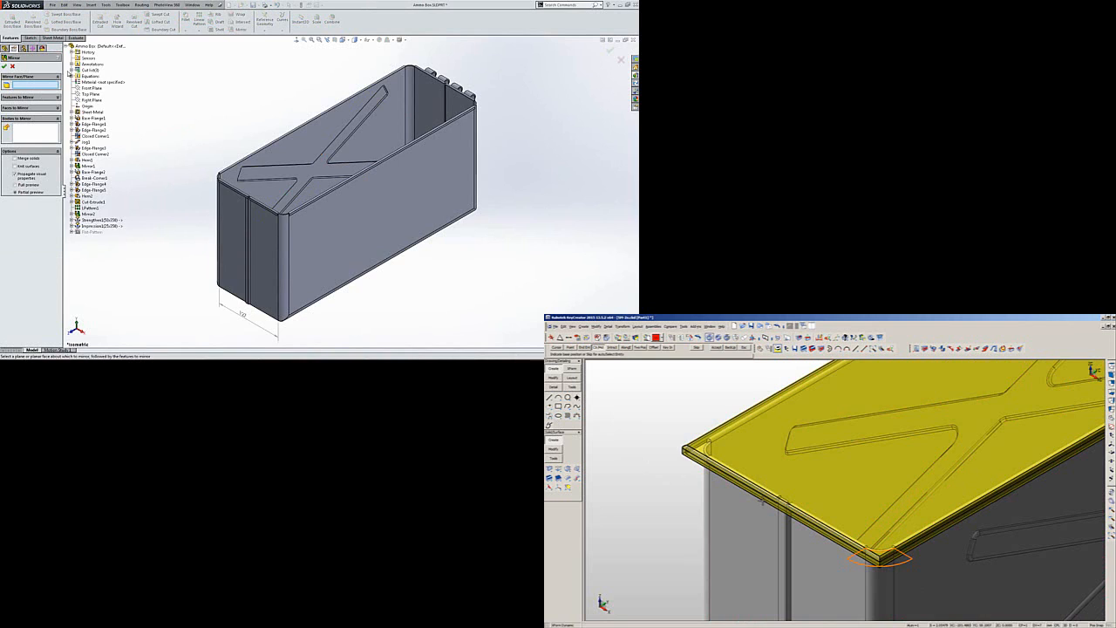
left_click(789, 502)
left_click(87, 99)
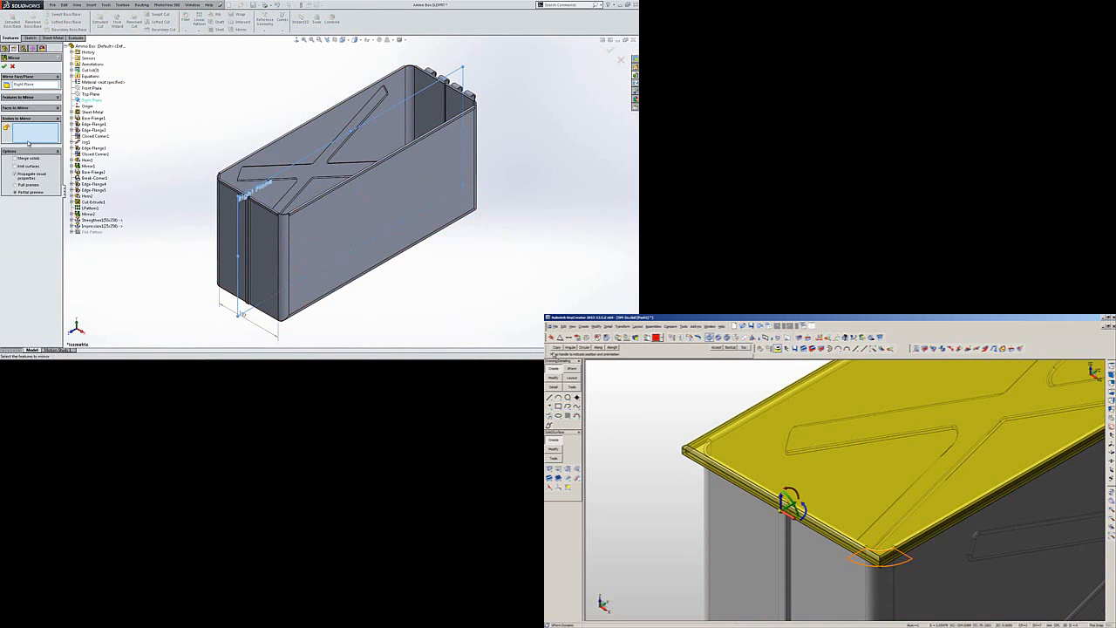
left_click(32, 98)
right_click(789, 512)
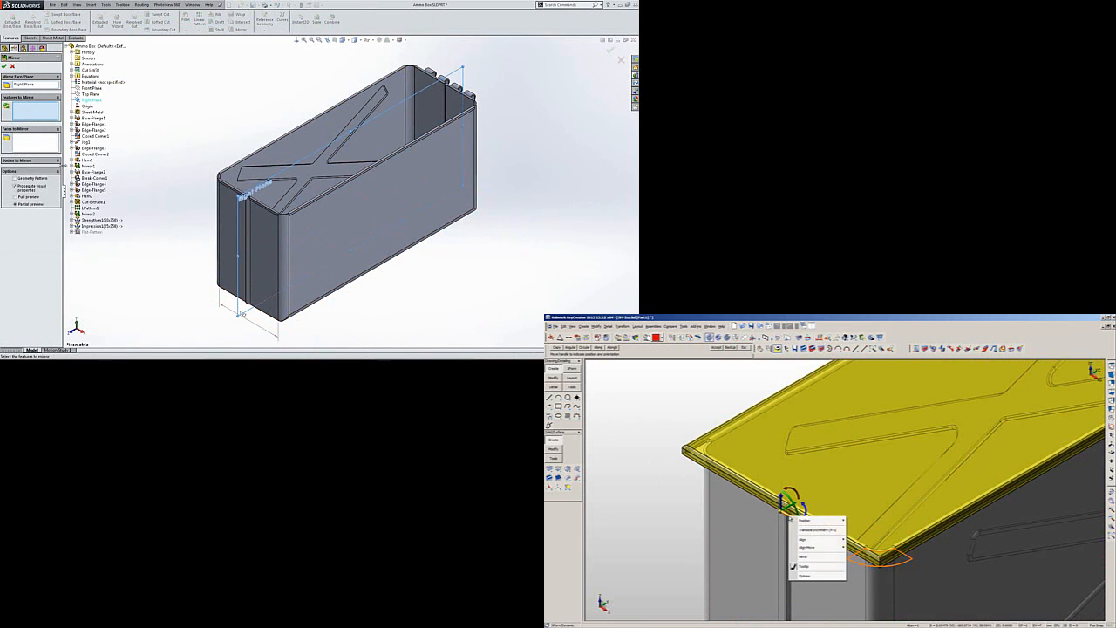
left_click(98, 221)
left_click(819, 557)
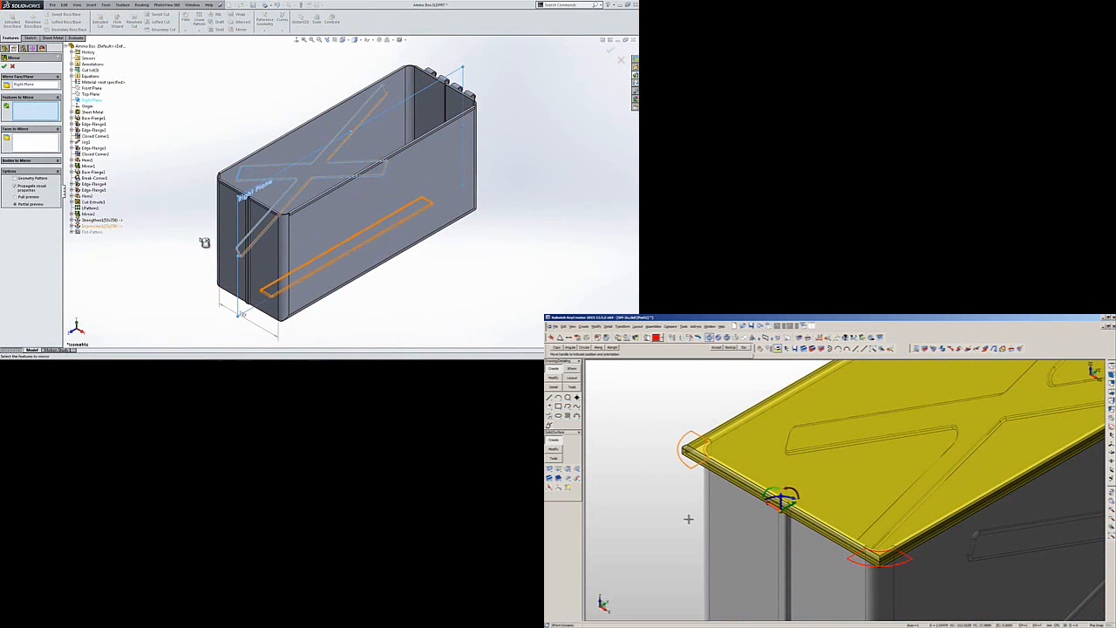
key("Escape")
left_click(4, 66)
Select both lid corner profiles in KeyCreator and start copying them with a dynamic transform.
key("alt+a")
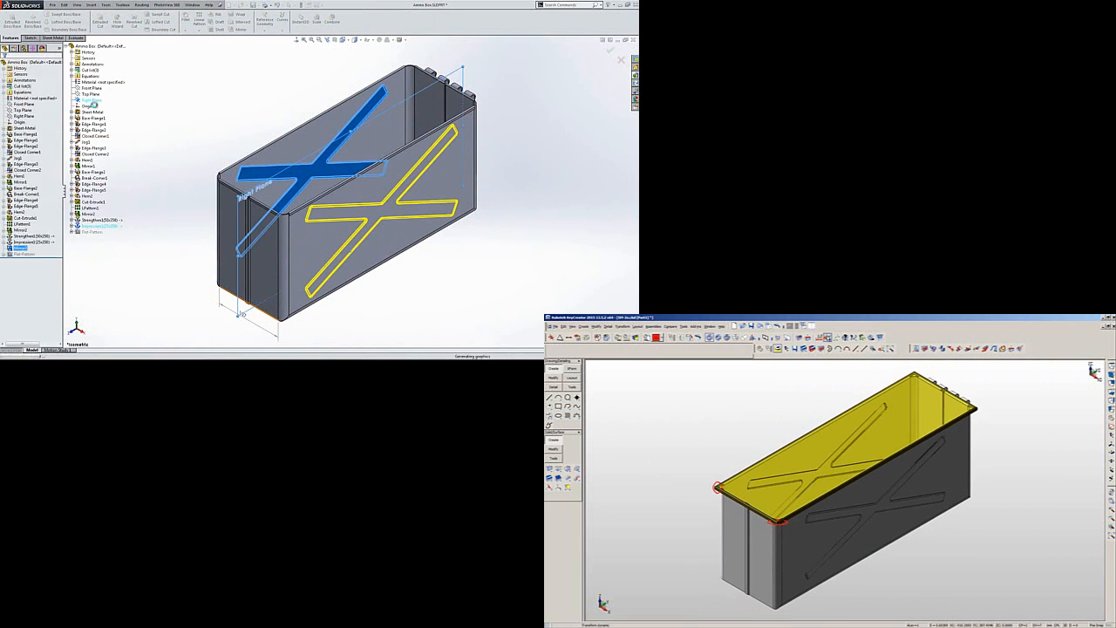
left_click(583, 348)
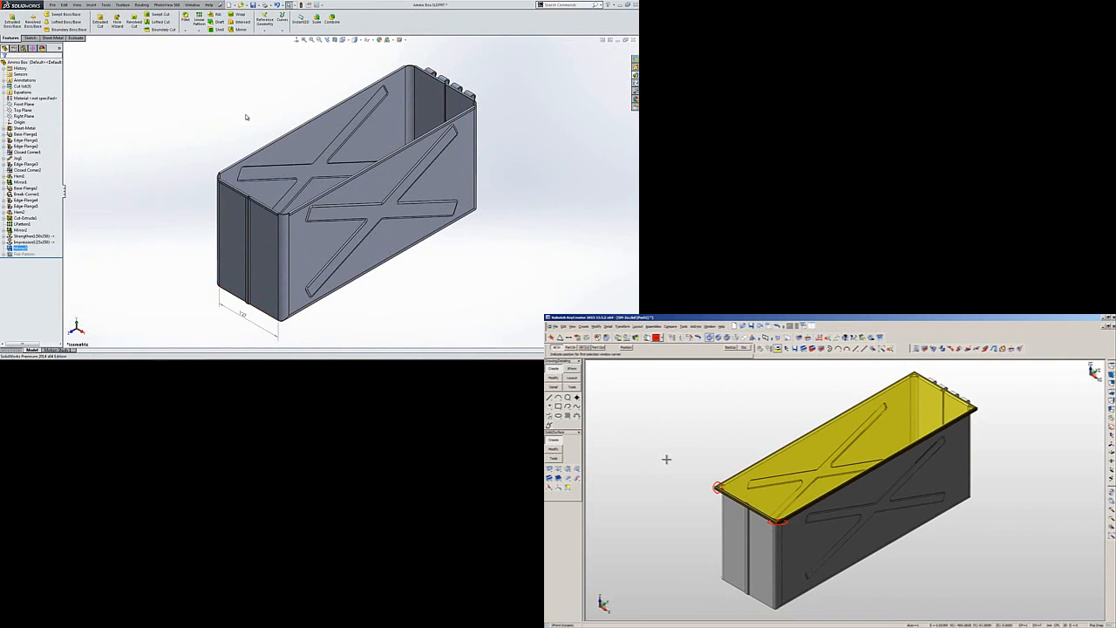
left_click(792, 536)
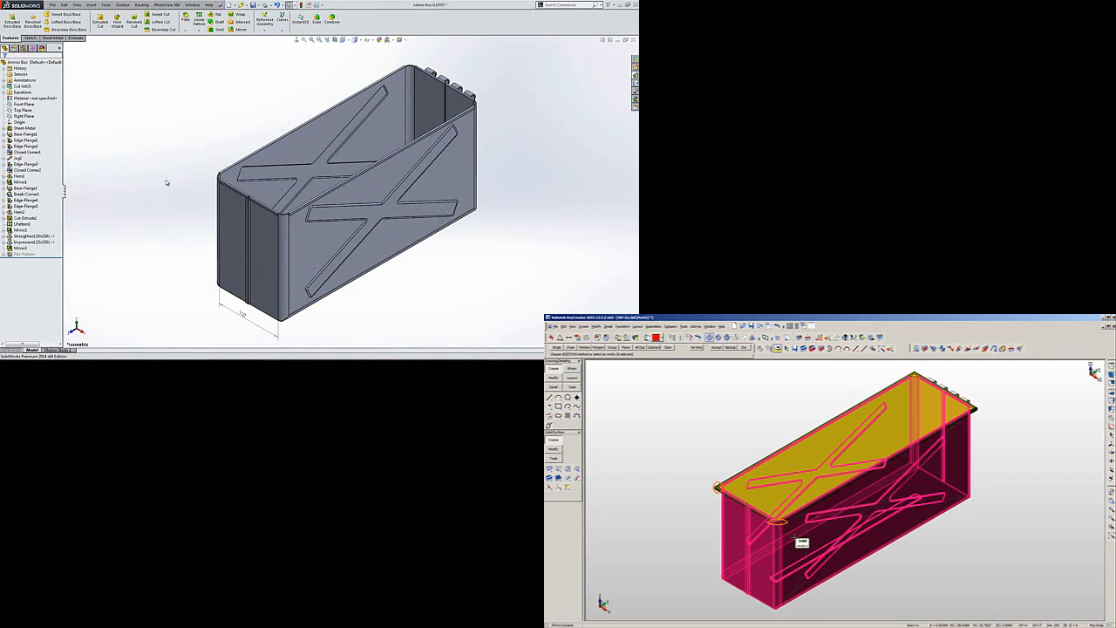
Copy the two corner circles to the lid's far corners in KeyCreator and hide the box's reference dimensions in SolidWorks.
key("Return")
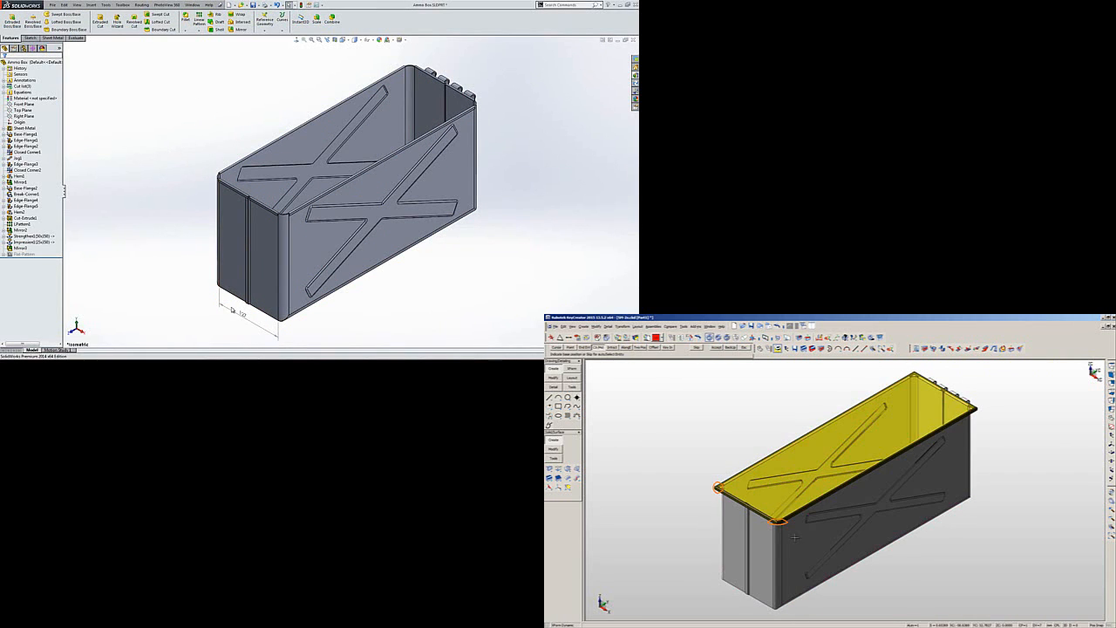
left_click(823, 420)
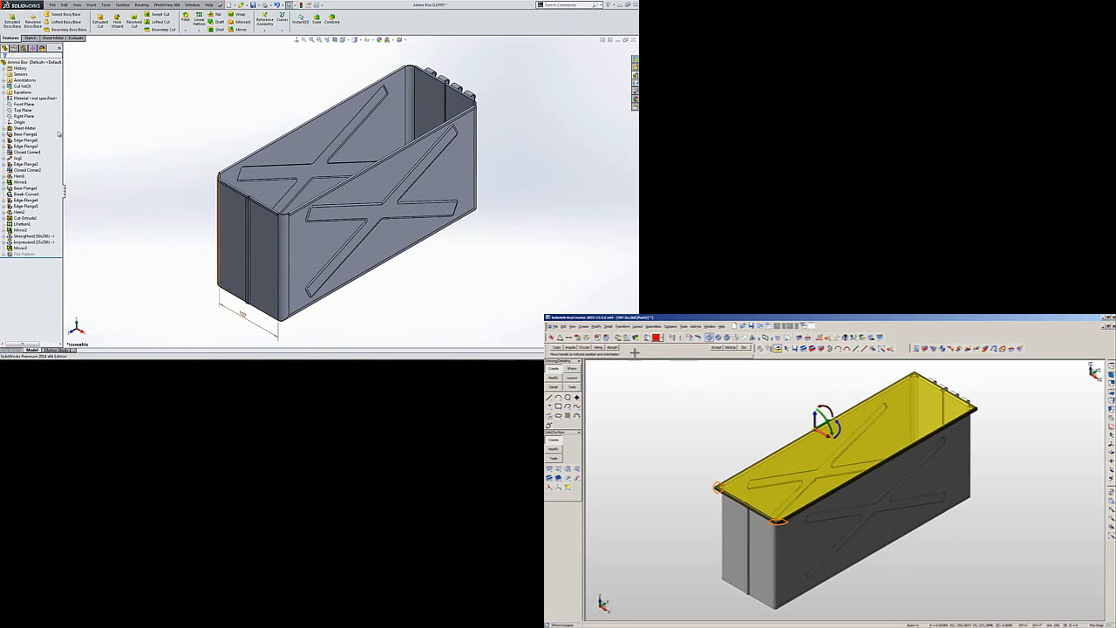
left_click(19, 81)
right_click(24, 82)
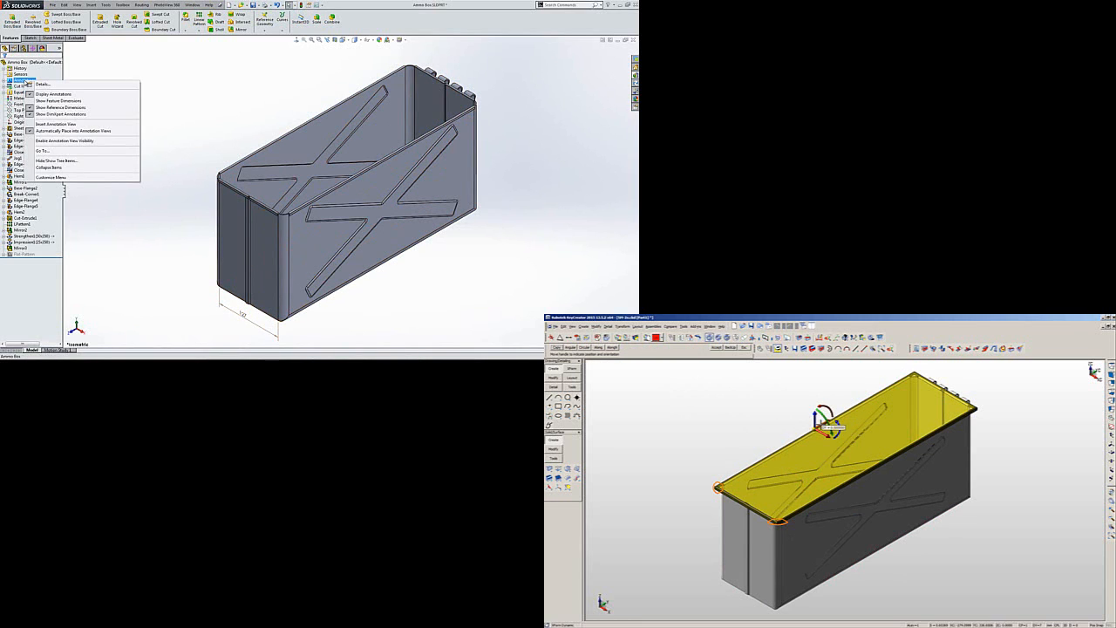
right_click(823, 421)
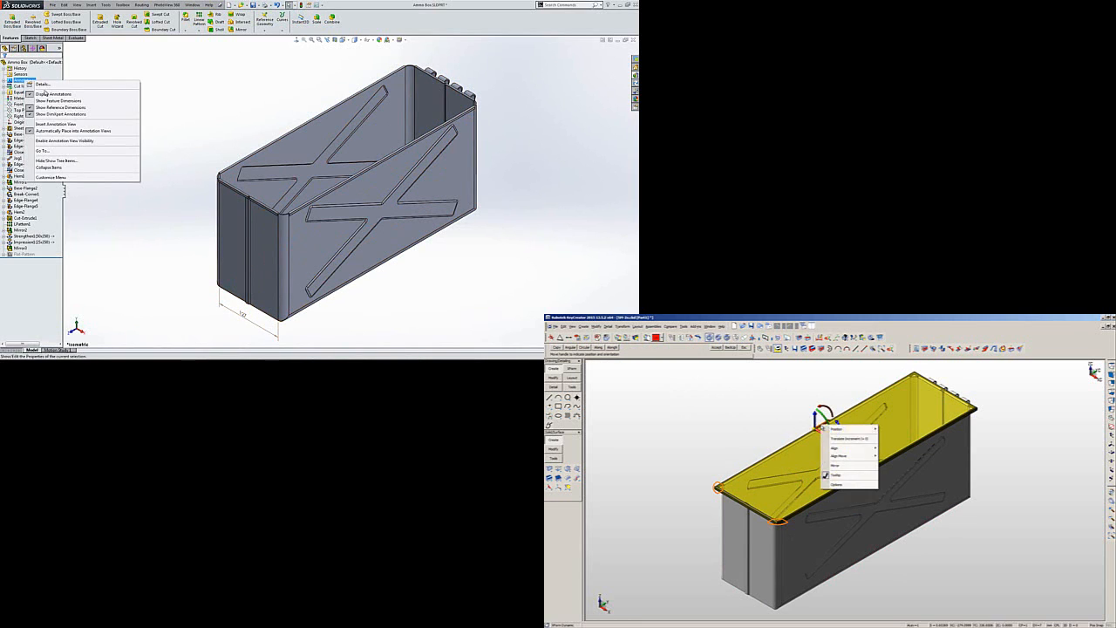
left_click(858, 467)
left_click(61, 107)
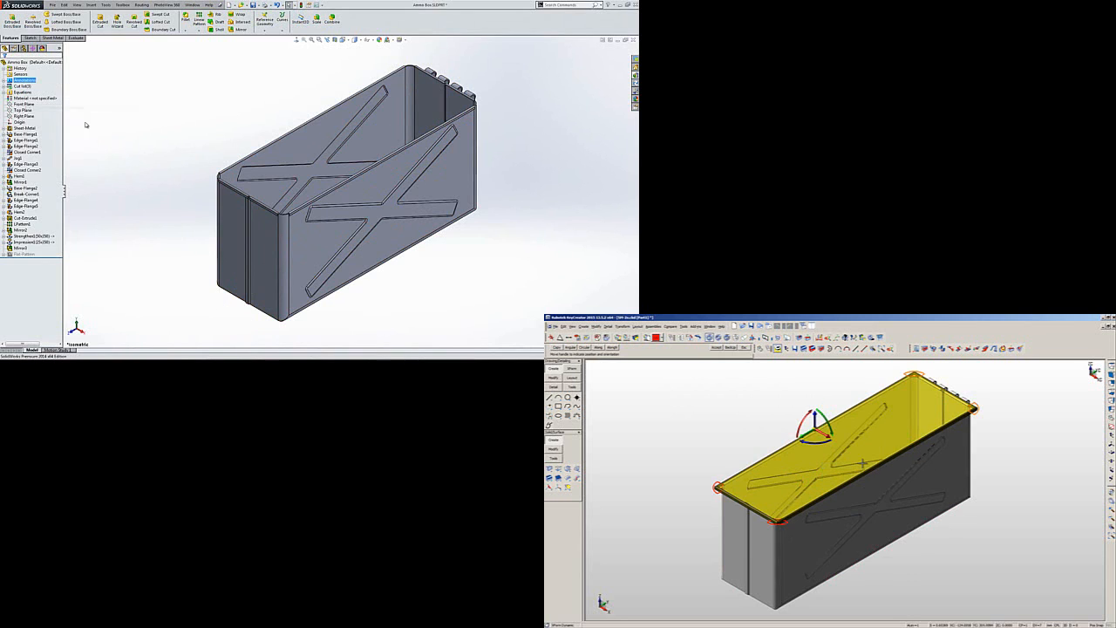
left_click(134, 226)
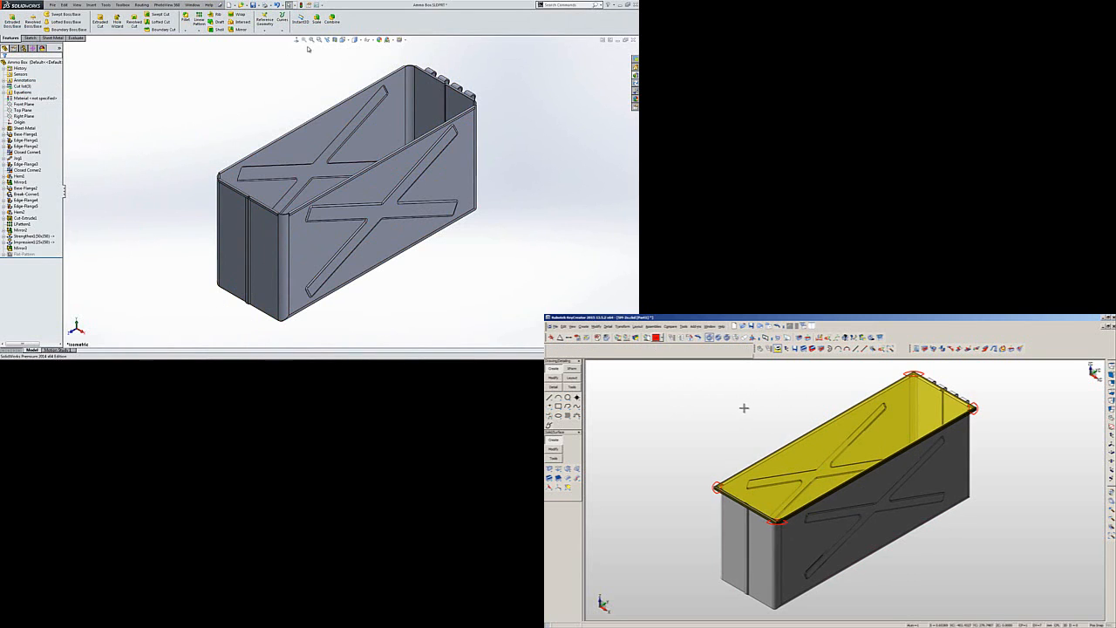
Cut the lid's four corners with the circles, Forward and Back set to Through All, in KeyCreator and create a new assembly in SolidWorks.
left_click(568, 469)
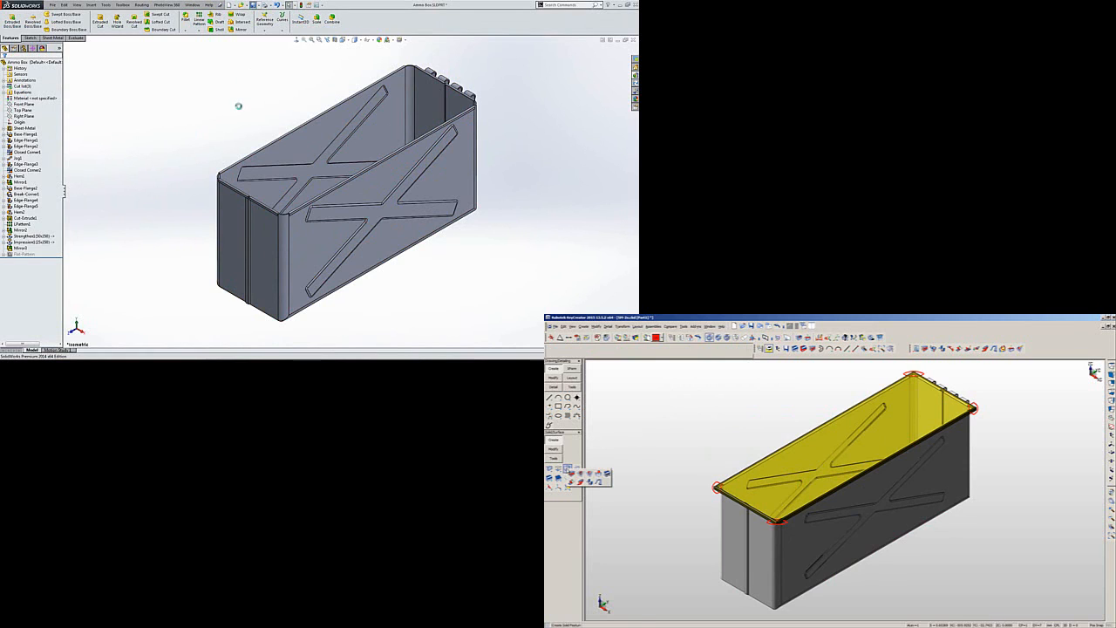
left_click(580, 474)
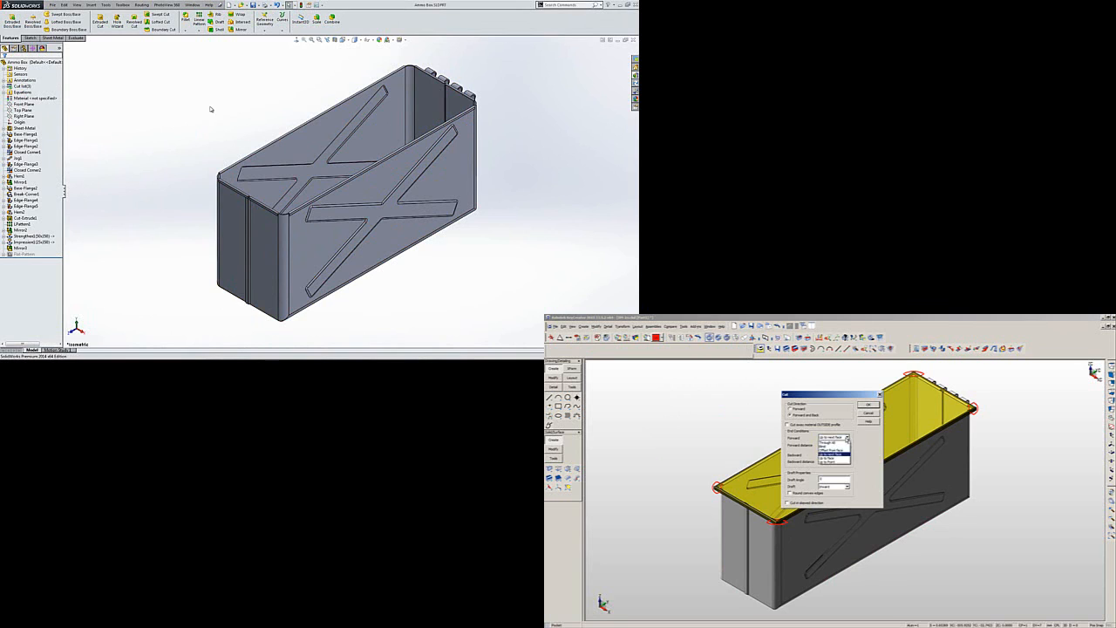
left_click(835, 442)
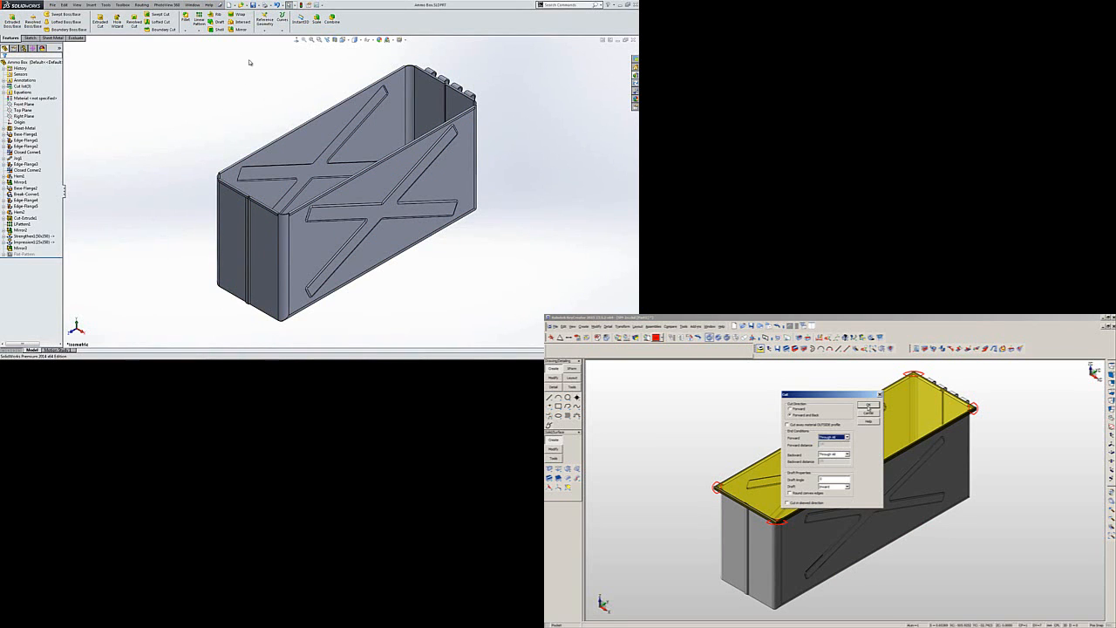
left_click(868, 406)
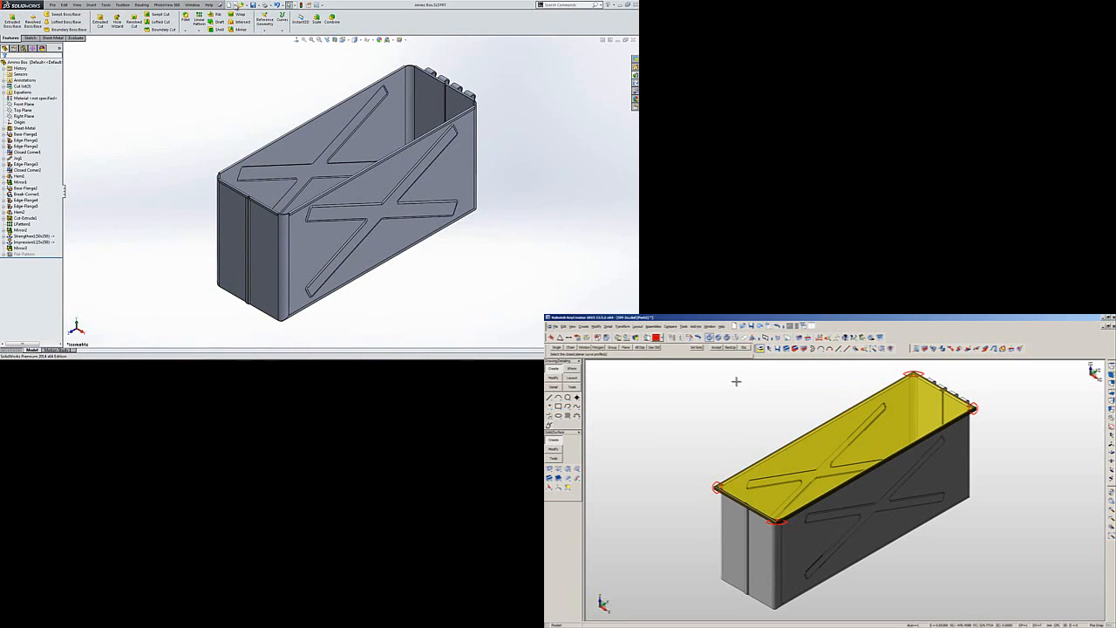
left_click(237, 6)
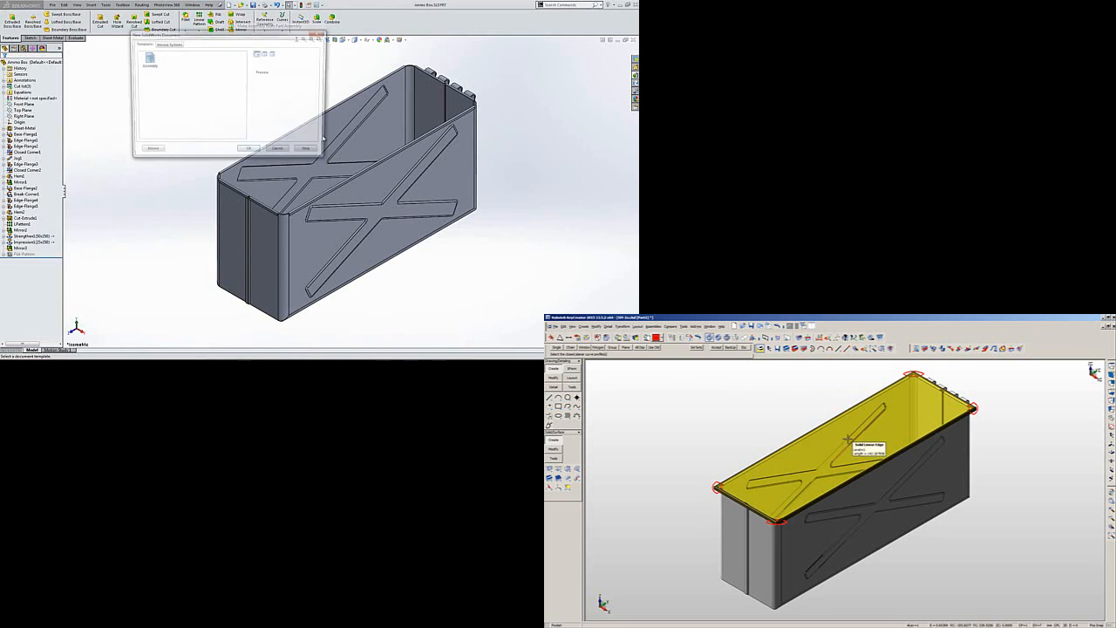
left_click(251, 152)
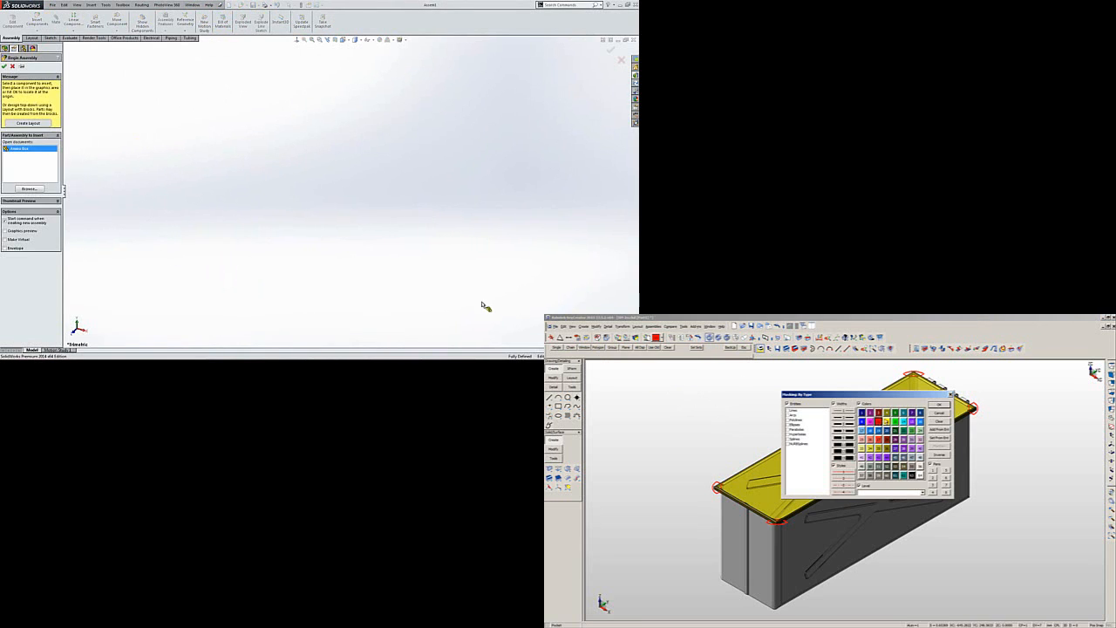
left_click(938, 405)
key("Return")
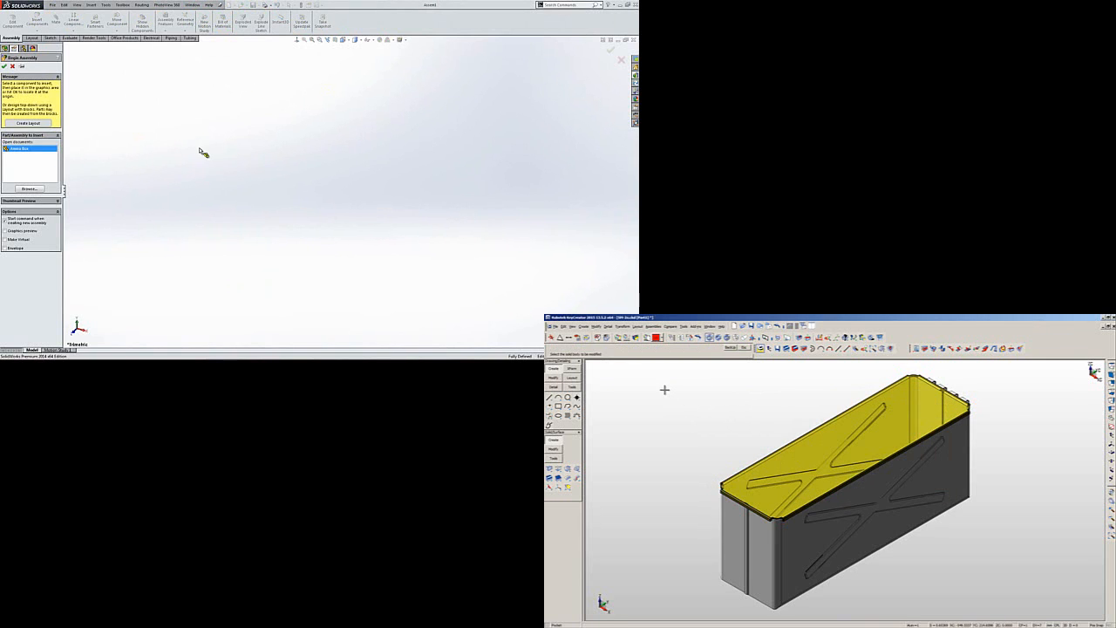
Insert the Ammo Box part at the origin of the SolidWorks assembly and inspect the lid's cut corner in KeyCreator.
key("alt+w")
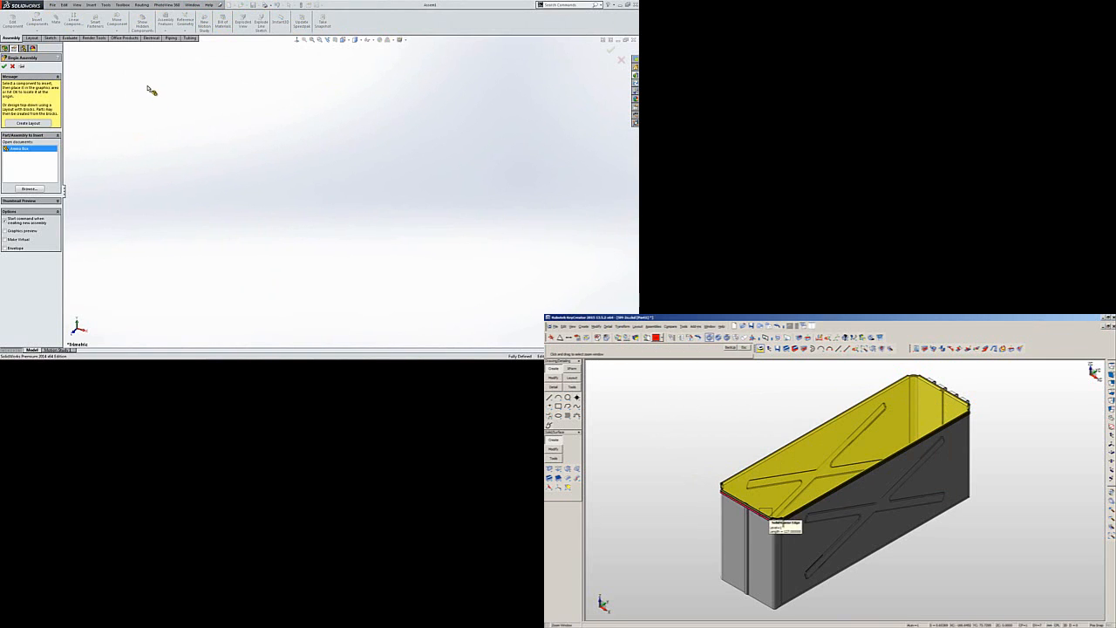
left_click_drag(782, 523, 796, 530)
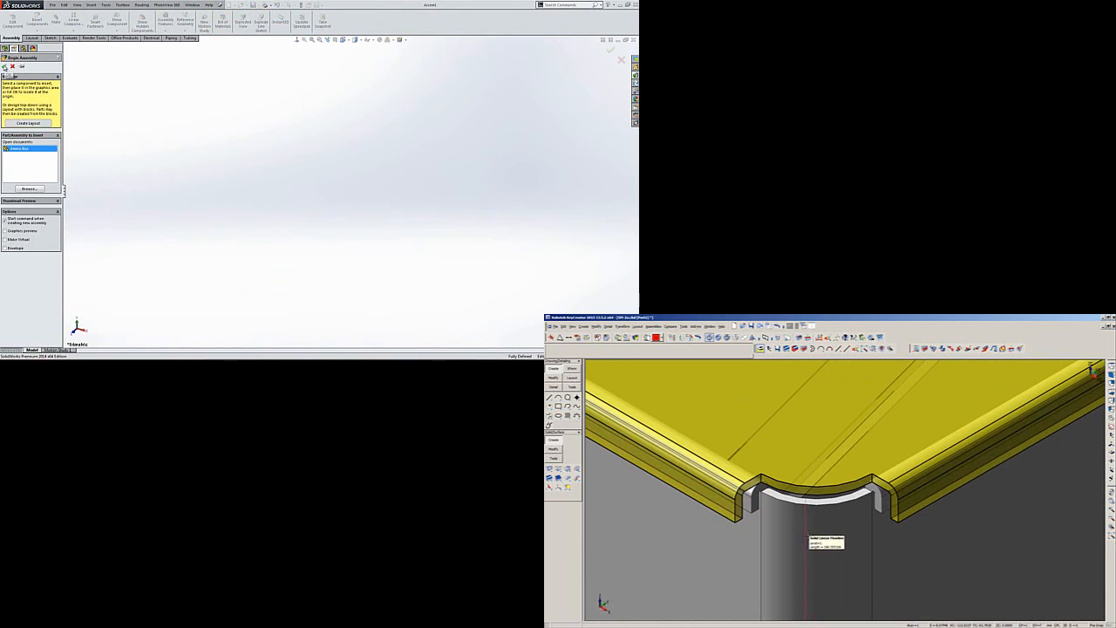
scroll(806, 534, "down", 2)
left_click(4, 67)
mouse_move(829, 553)
middle_mouse_down()
mouse_move(796, 540)
mouse_move(816, 546)
middle_mouse_up()
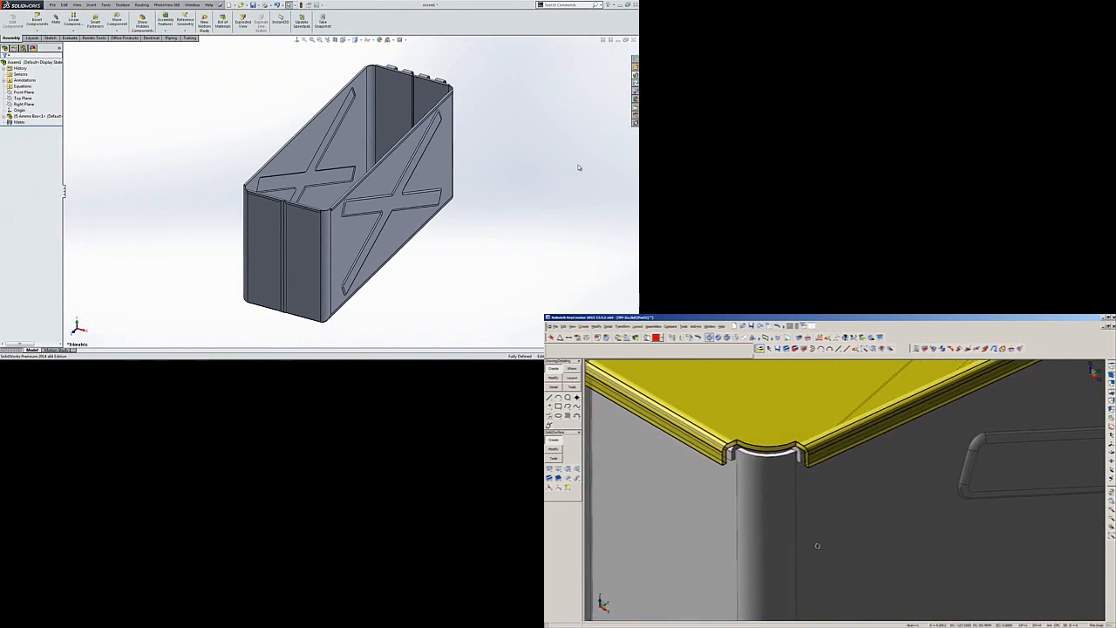
key("alt+7")
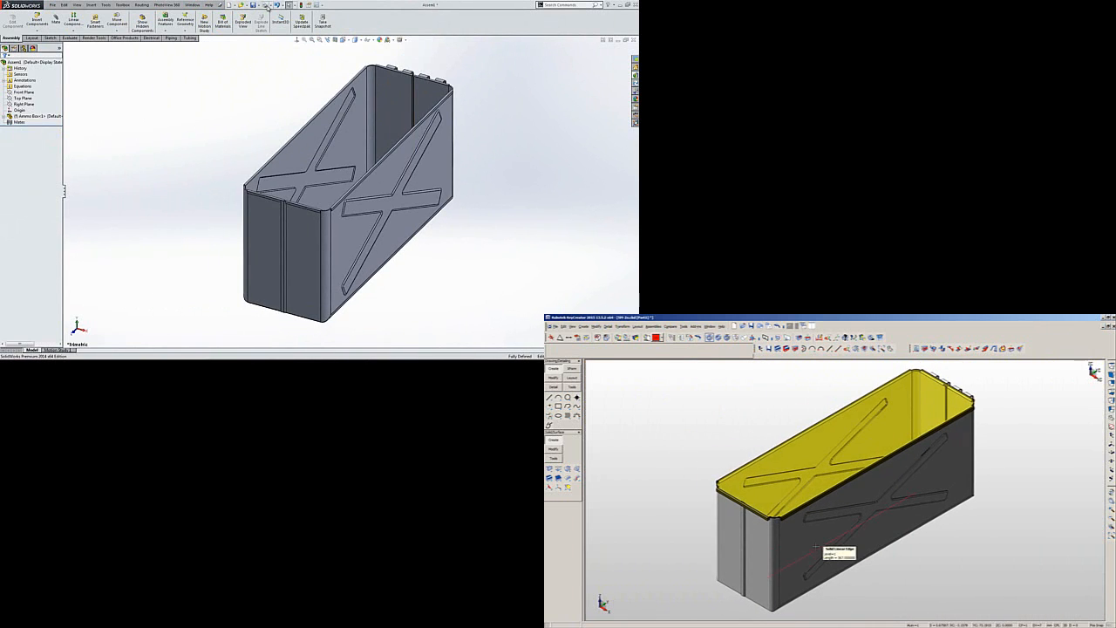
Save the SolidWorks assembly as Ammo Box in the Sheet Metal folder under Webinars.
left_click(253, 5)
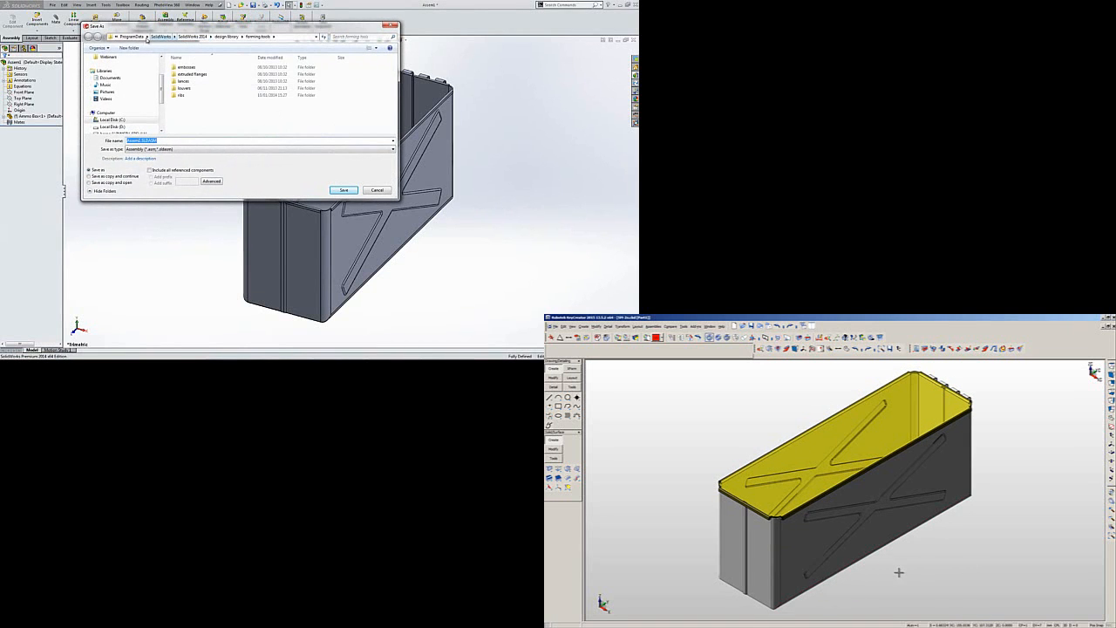
key("alt+2")
key("alt+w")
left_click(108, 57)
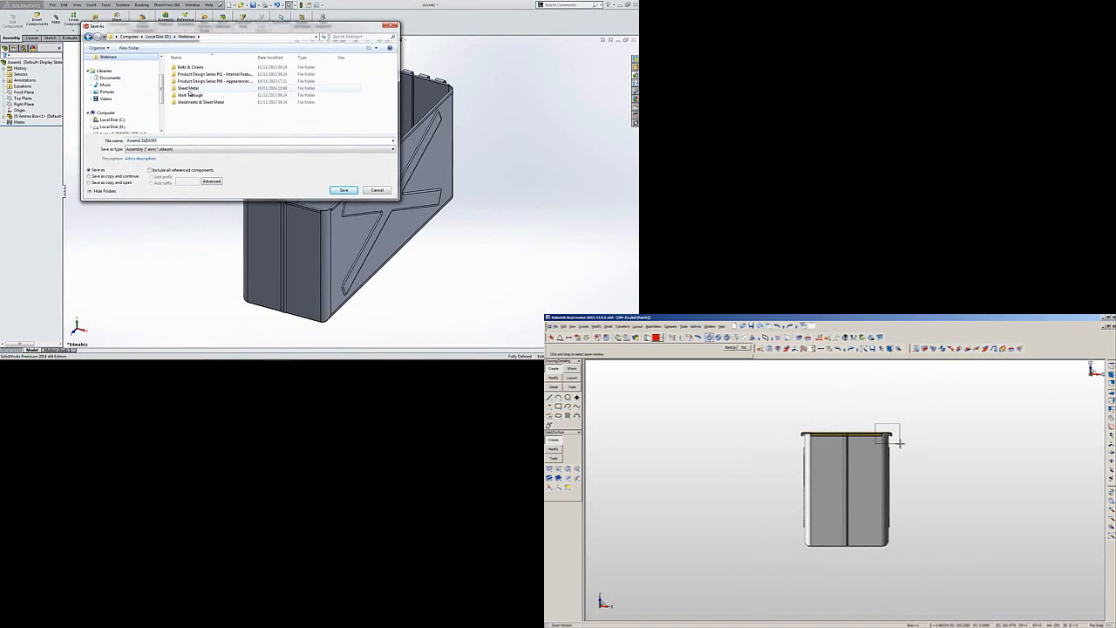
left_click(898, 443)
double_click(187, 88)
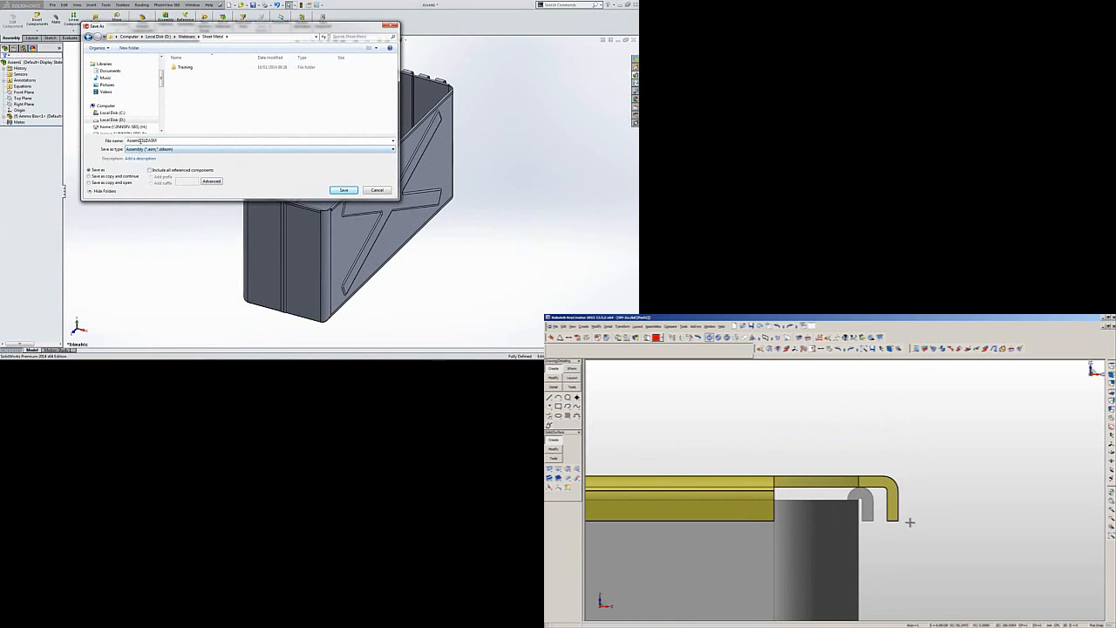
scroll(903, 550, "down", 2)
middle_click_drag(905, 562, 911, 480)
type("A")
scroll(882, 565, "down", 4)
type("mmo Bo")
scroll(817, 568, "up", 4)
left_click(343, 189)
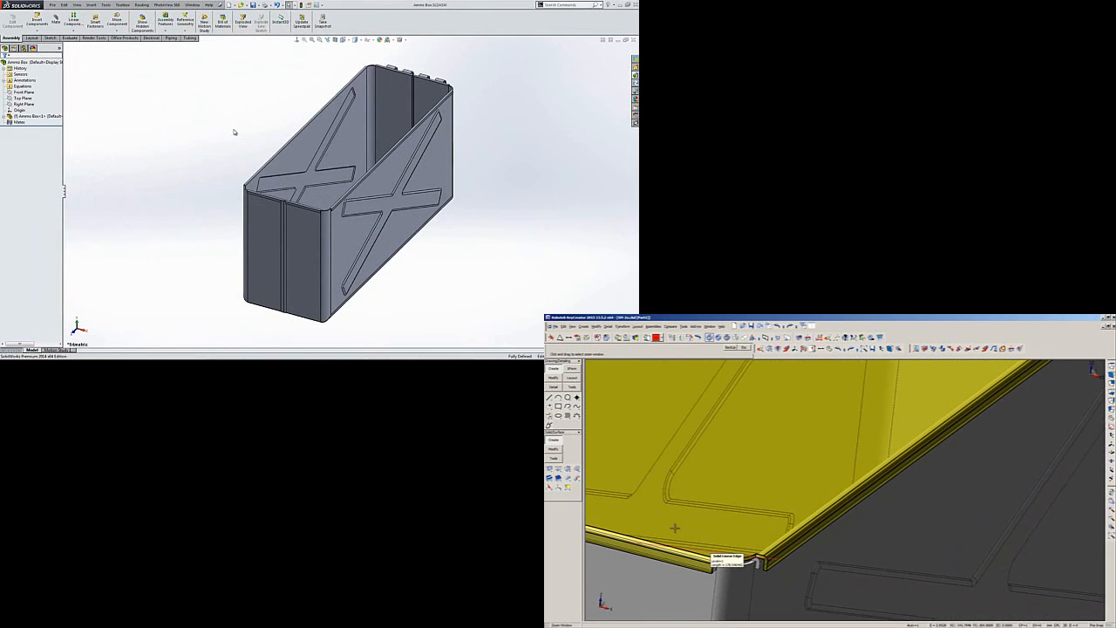
Add sheet metal flanges to the lid's lower edges in KeyCreator and insert a new part on the assembly's Front Plane in SolidWorks.
left_click_drag(753, 576, 795, 596)
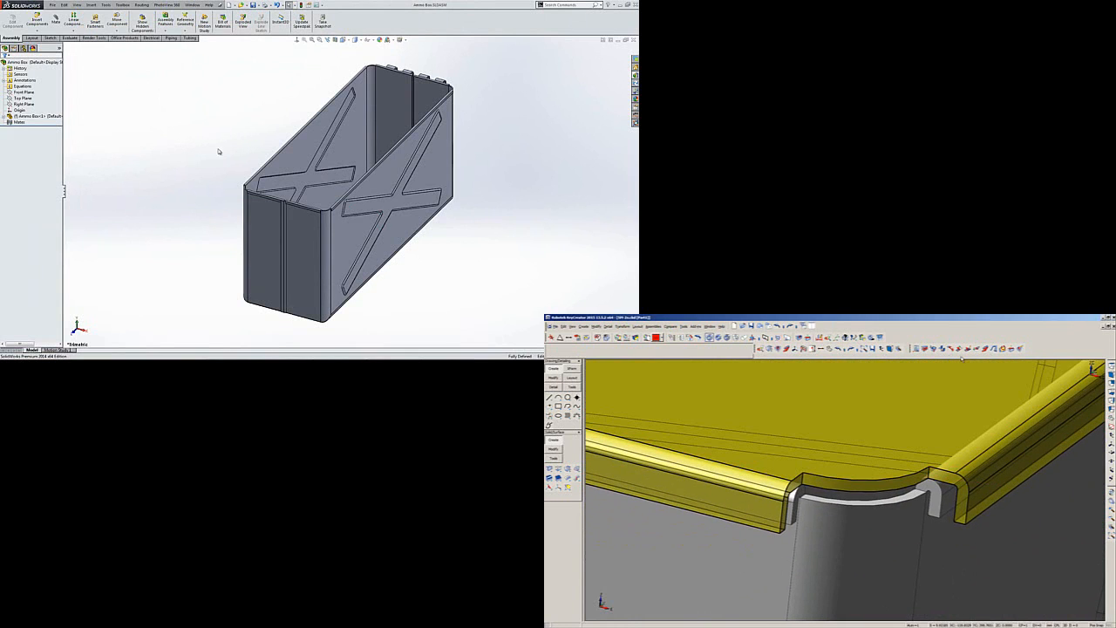
left_click(985, 348)
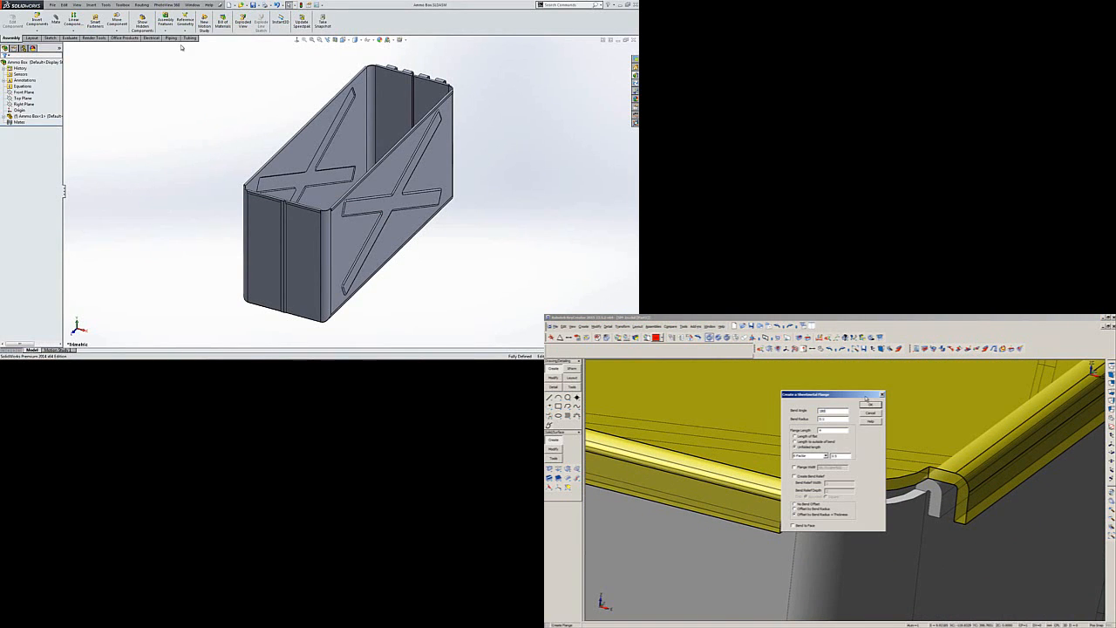
left_click(38, 31)
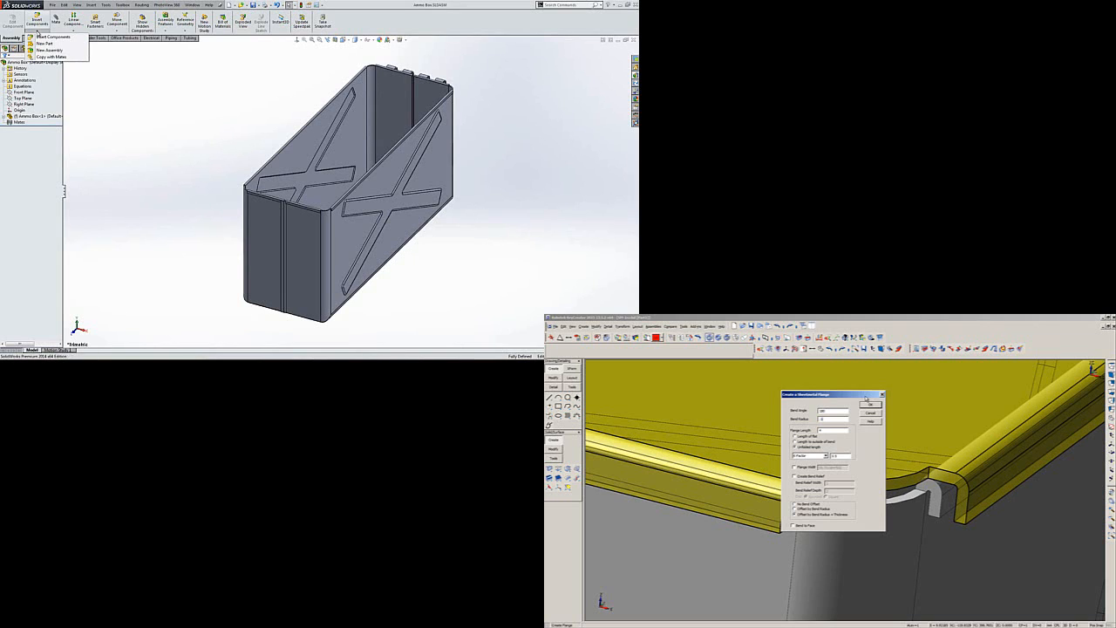
left_click(50, 45)
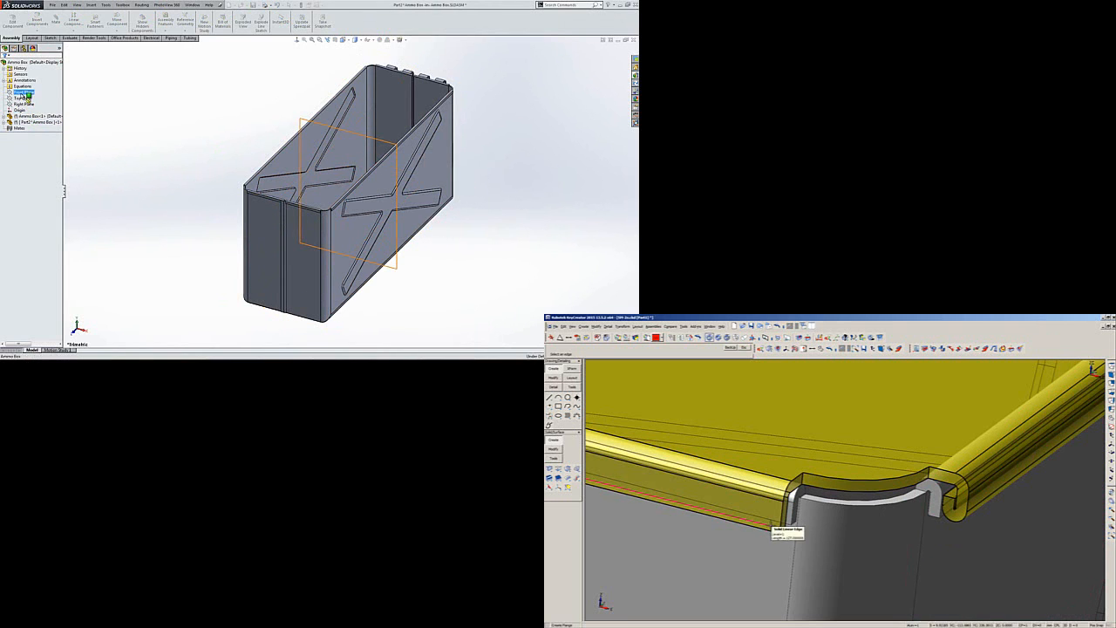
left_click(24, 93)
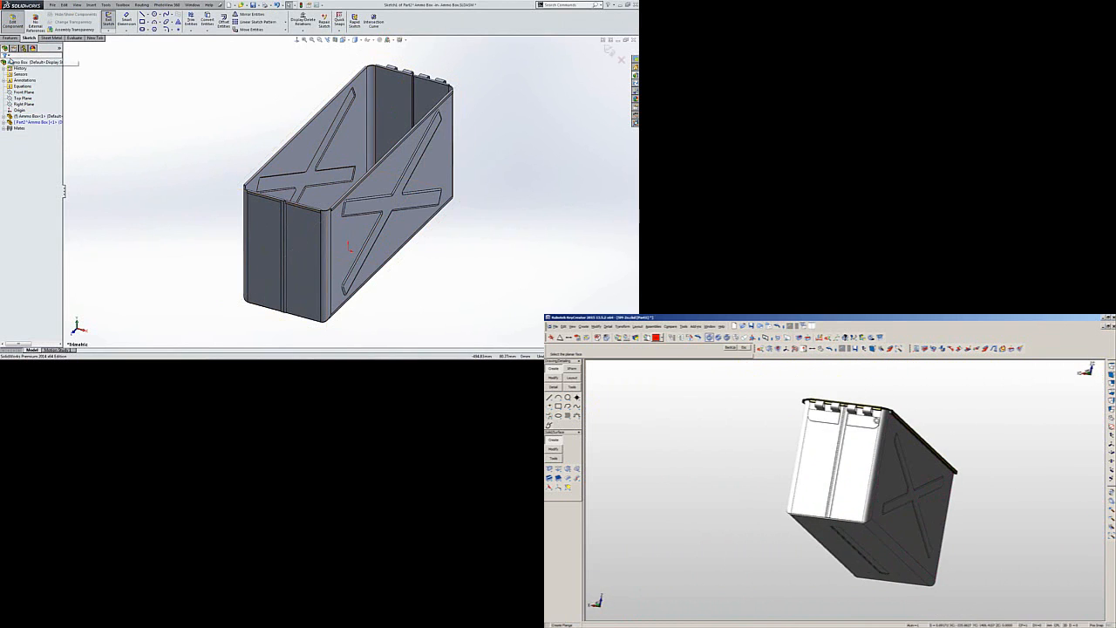
Expand the new part's features and exit its empty sketch in SolidWorks.
left_click(4, 122)
left_click(37, 177)
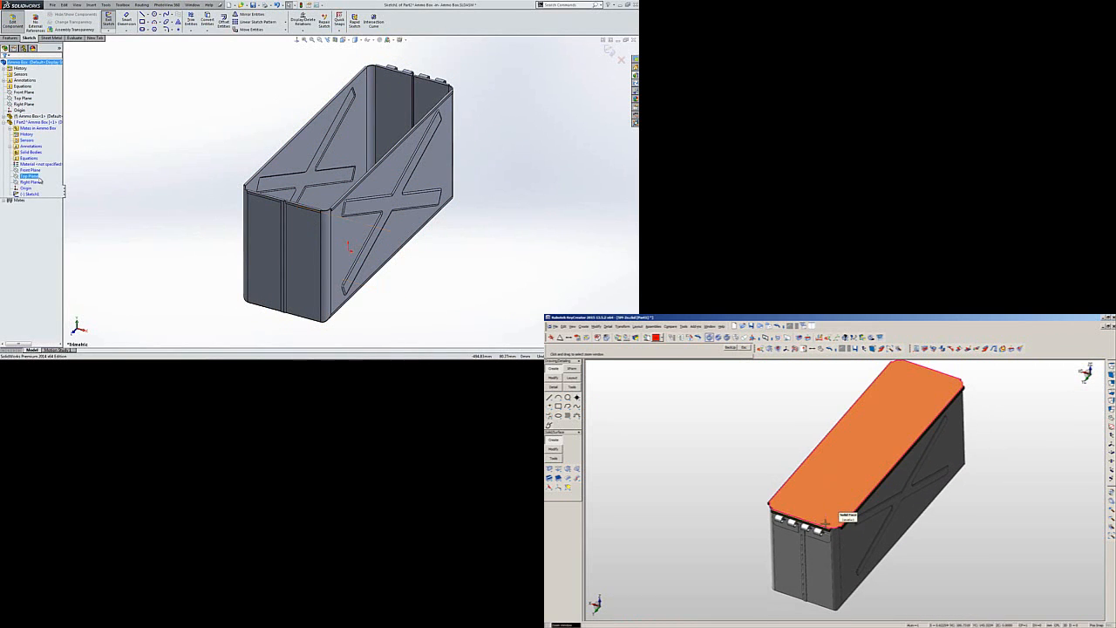
left_click(33, 195)
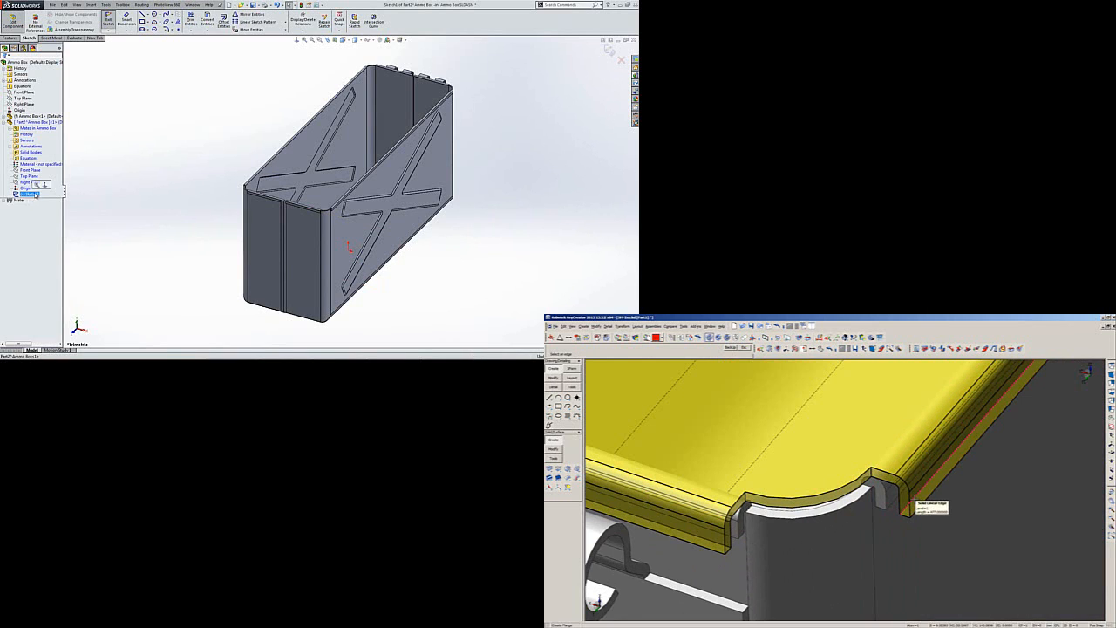
left_click(108, 22)
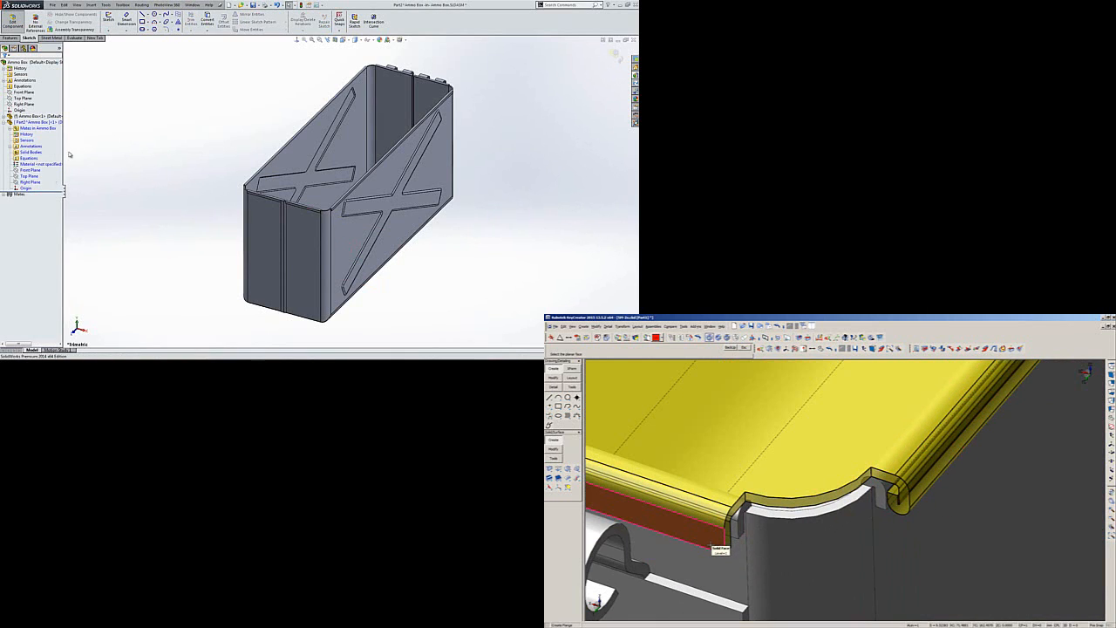
Create a reference plane in the SolidWorks lid part, tangent to the box's front rim face and parallel to the Top Plane.
left_click(10, 37)
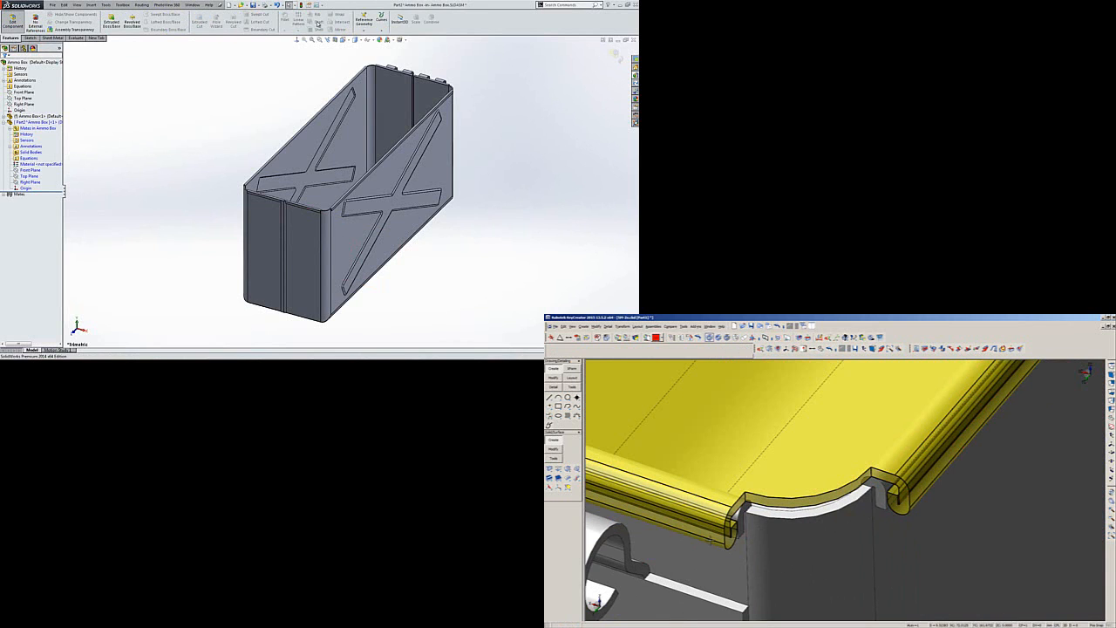
left_click(365, 31)
left_click(375, 41)
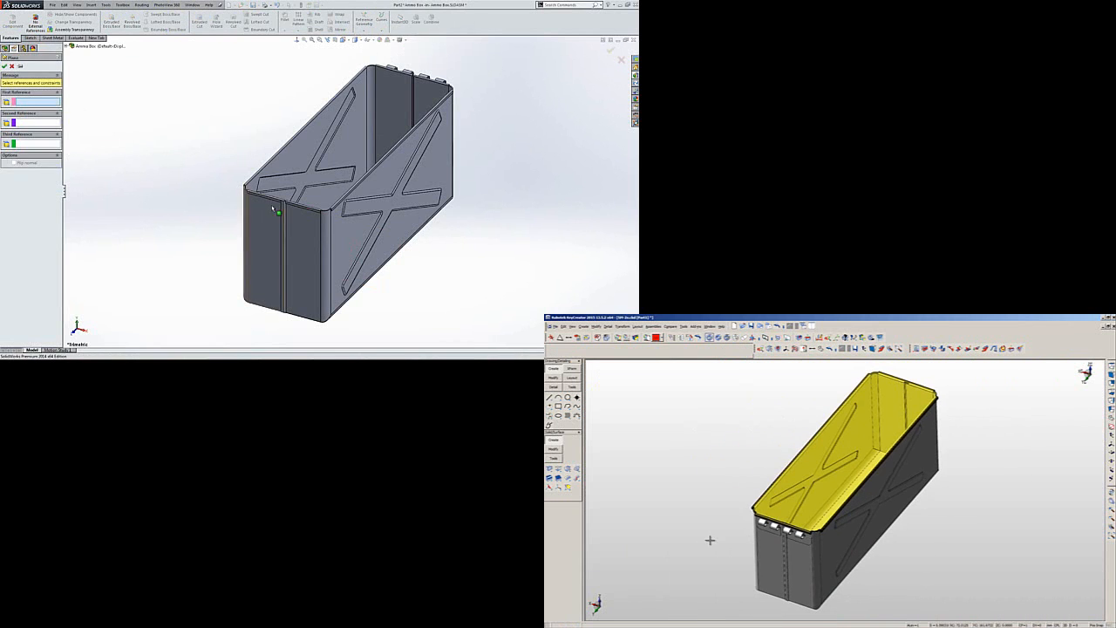
scroll(326, 205, "down", 5)
scroll(329, 204, "down", 2)
left_click(321, 207)
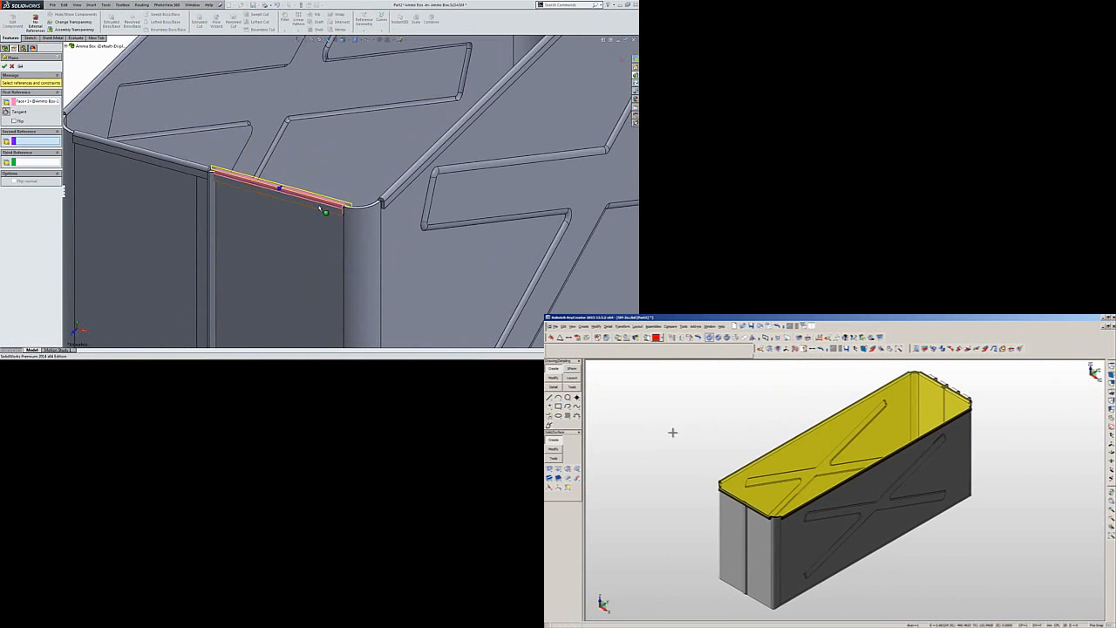
middle_click_drag(319, 200, 295, 194)
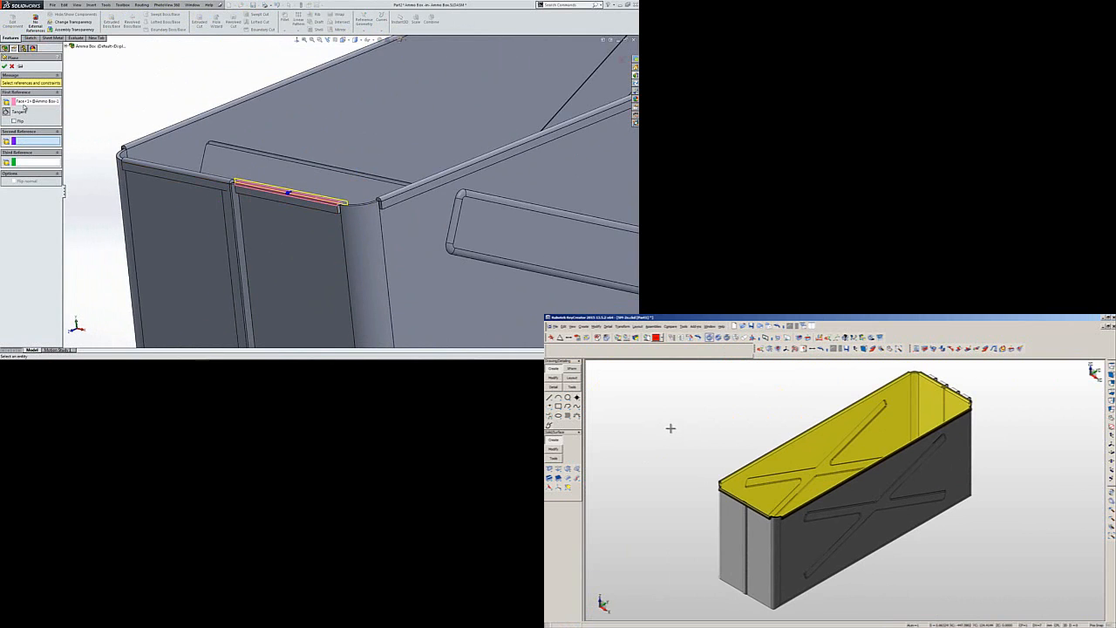
left_click(6, 51)
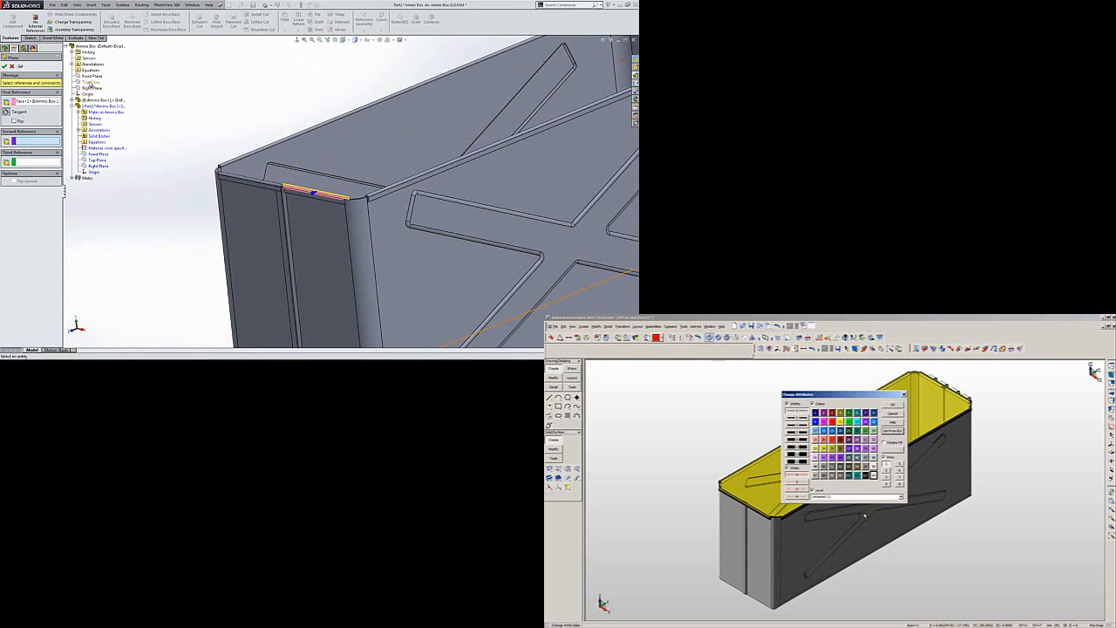
left_click(91, 82)
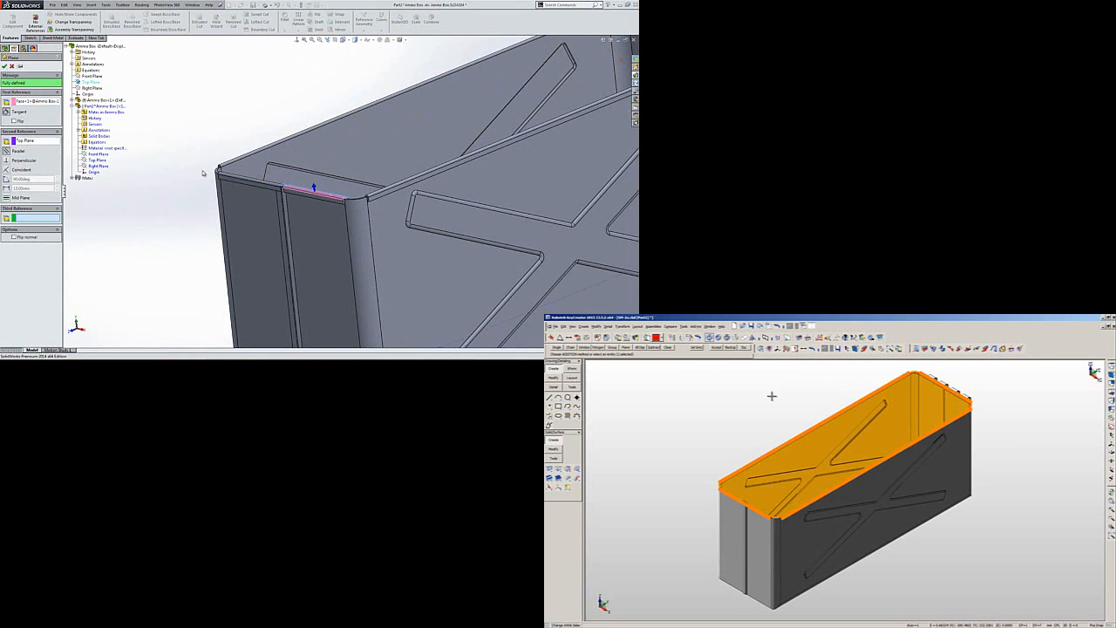
scroll(340, 199, "down", 6)
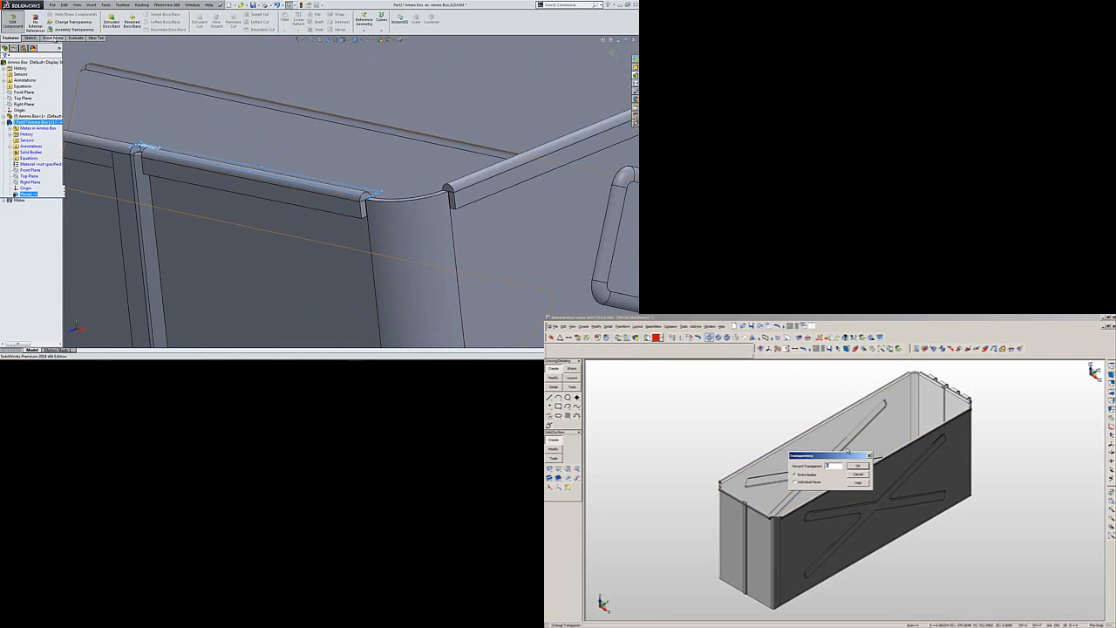
Start a sketch on the new rim plane and orient the view normal to it with the hinges at the upper end.
left_click(30, 39)
left_click(108, 21)
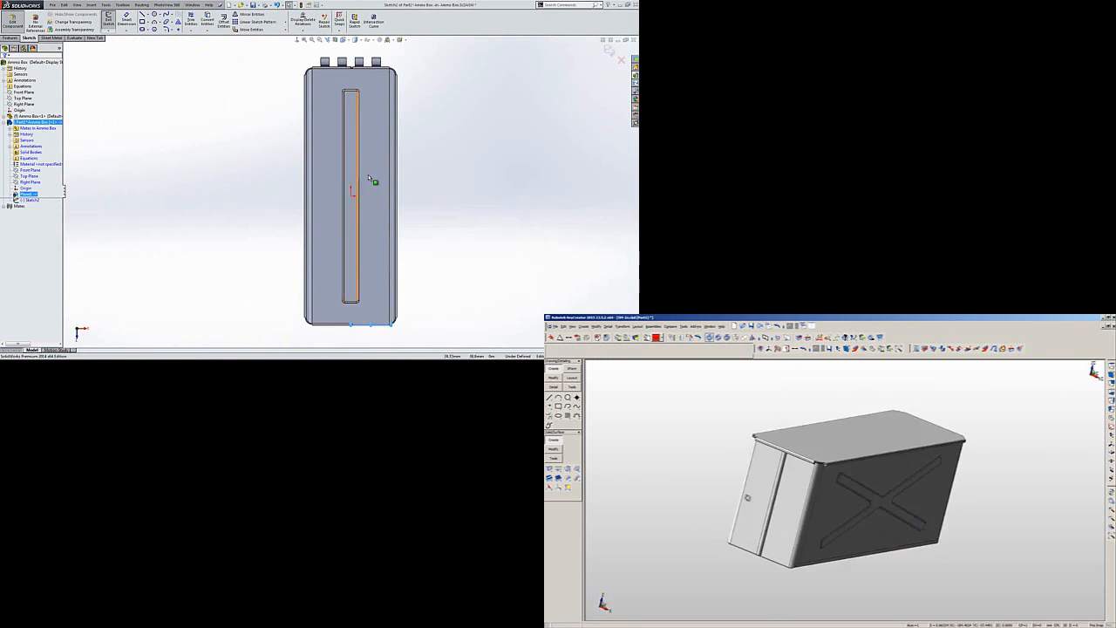
left_click(297, 39)
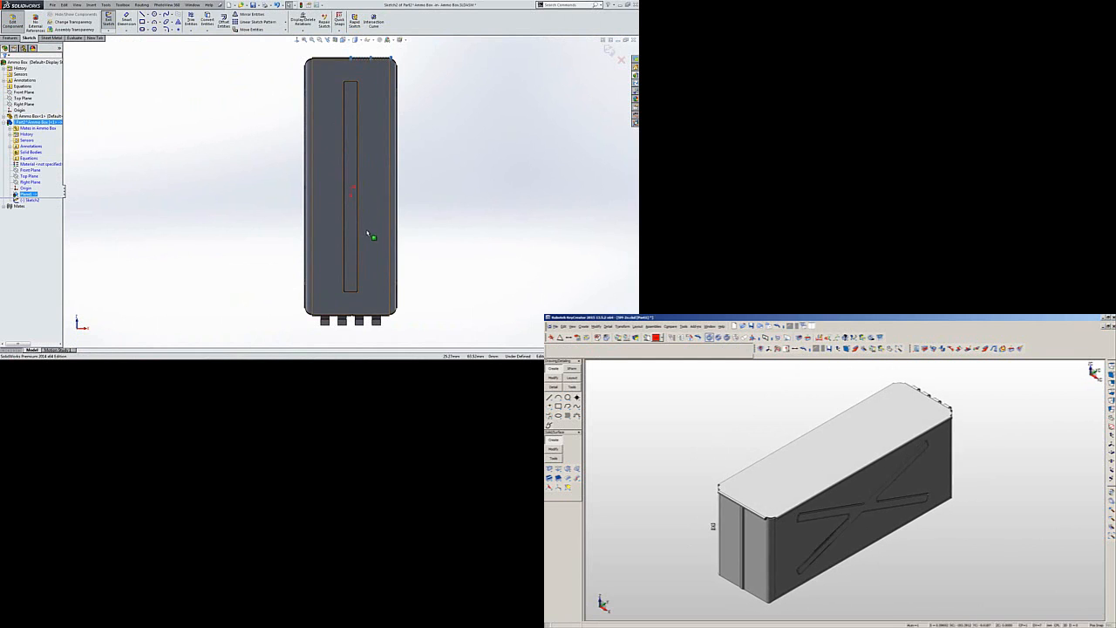
middle_click_drag(373, 249, 361, 153)
left_click(297, 41)
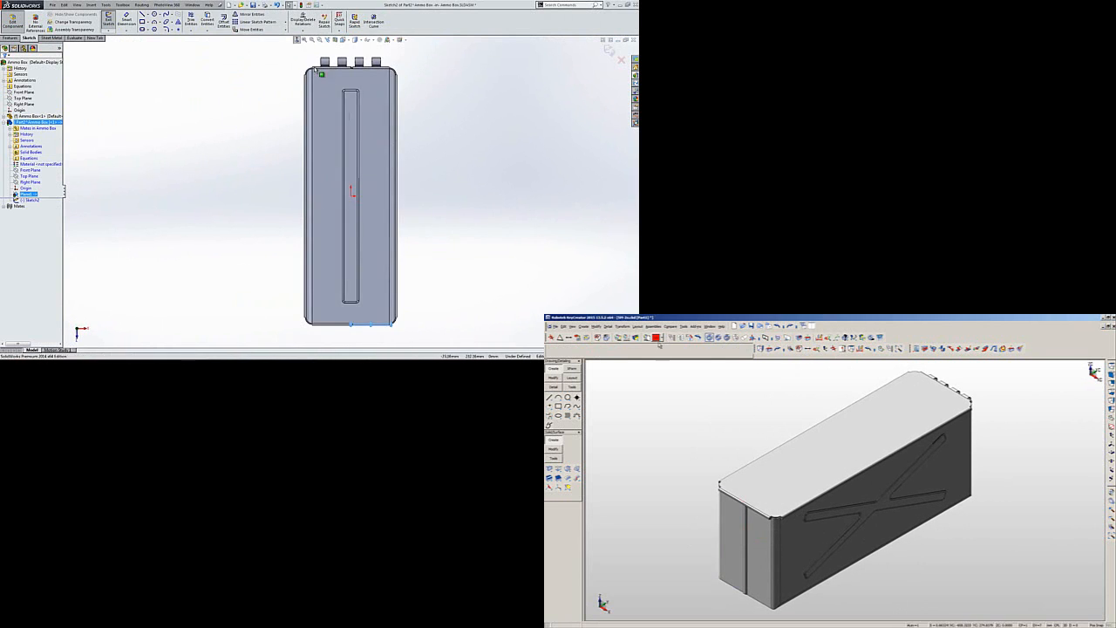
Start an Offset Entities on the hinge-side rim edge with a distance of 3.4 mm.
scroll(346, 80, "down", 4)
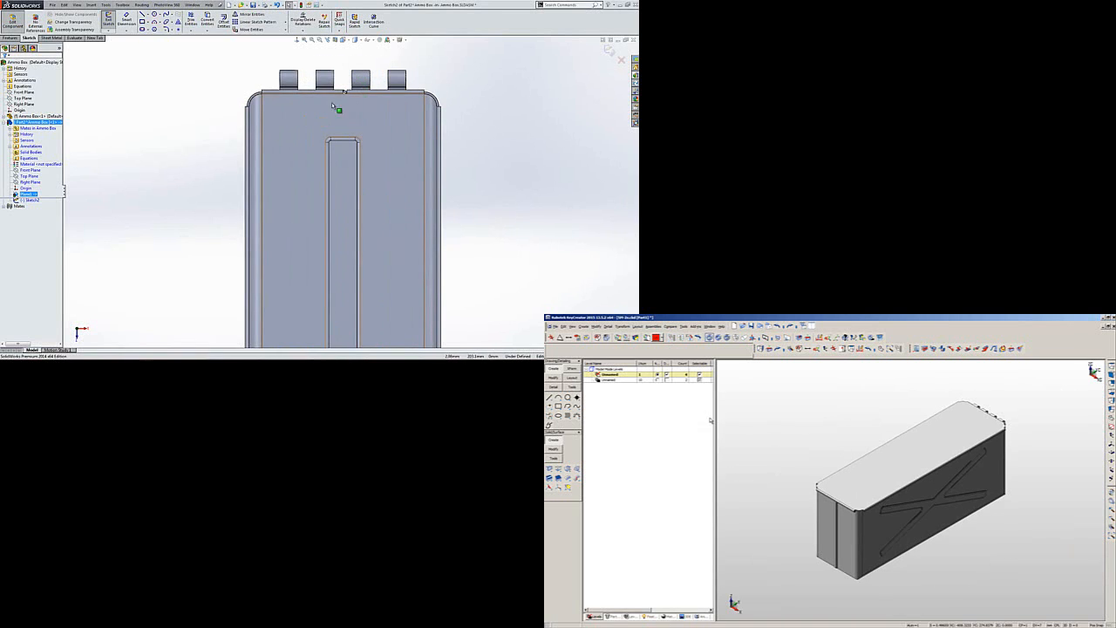
scroll(459, 262, "up", 5)
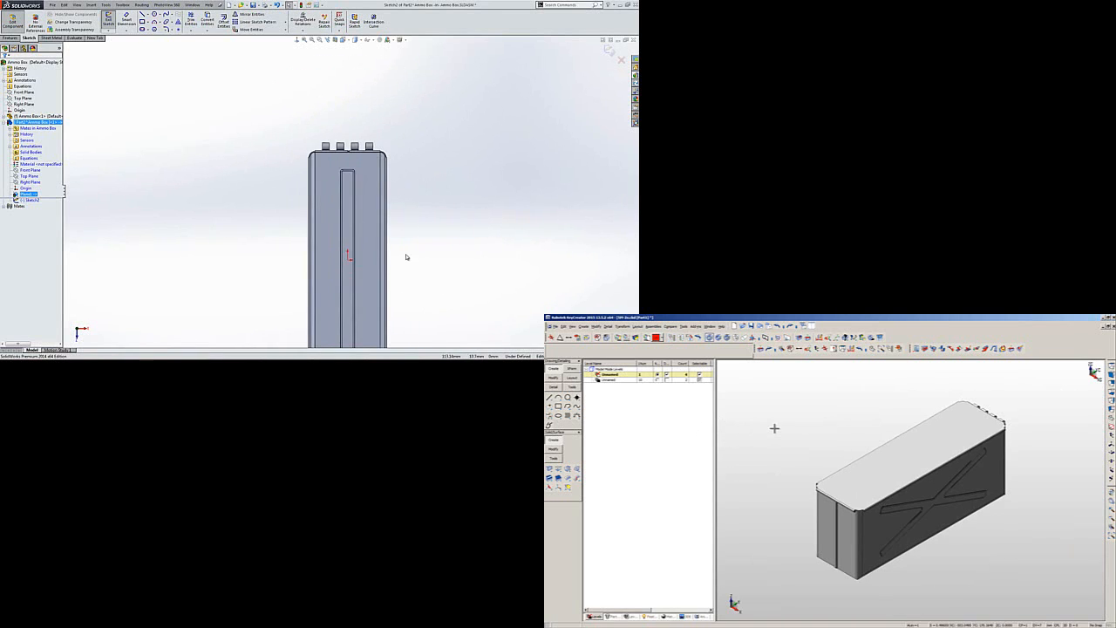
scroll(355, 188, "down", 6)
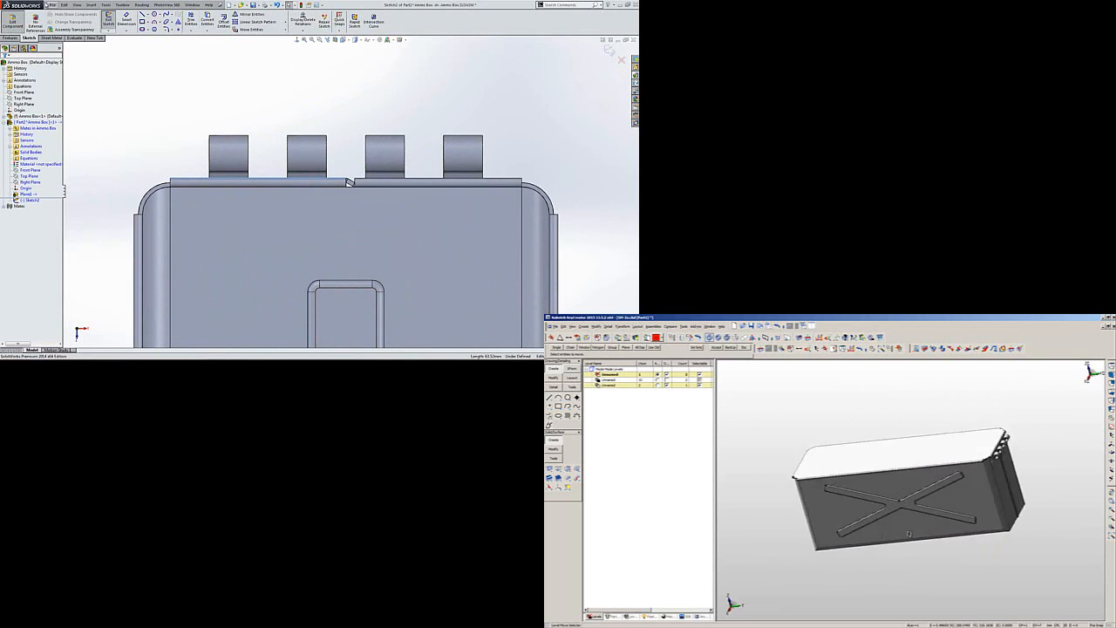
left_click(224, 21)
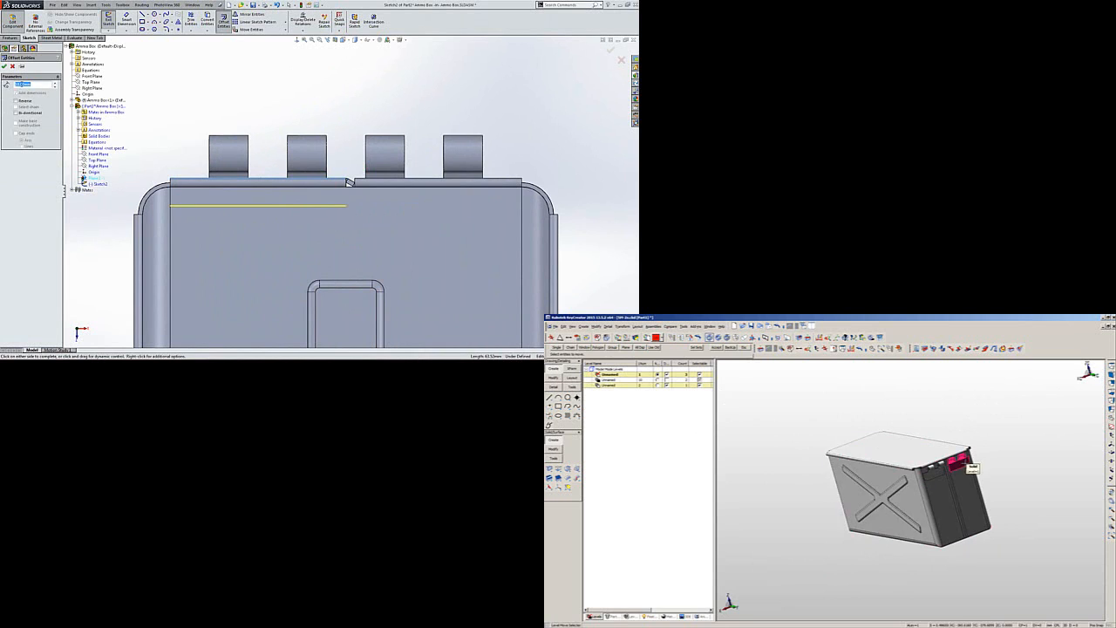
type("1")
key("Return")
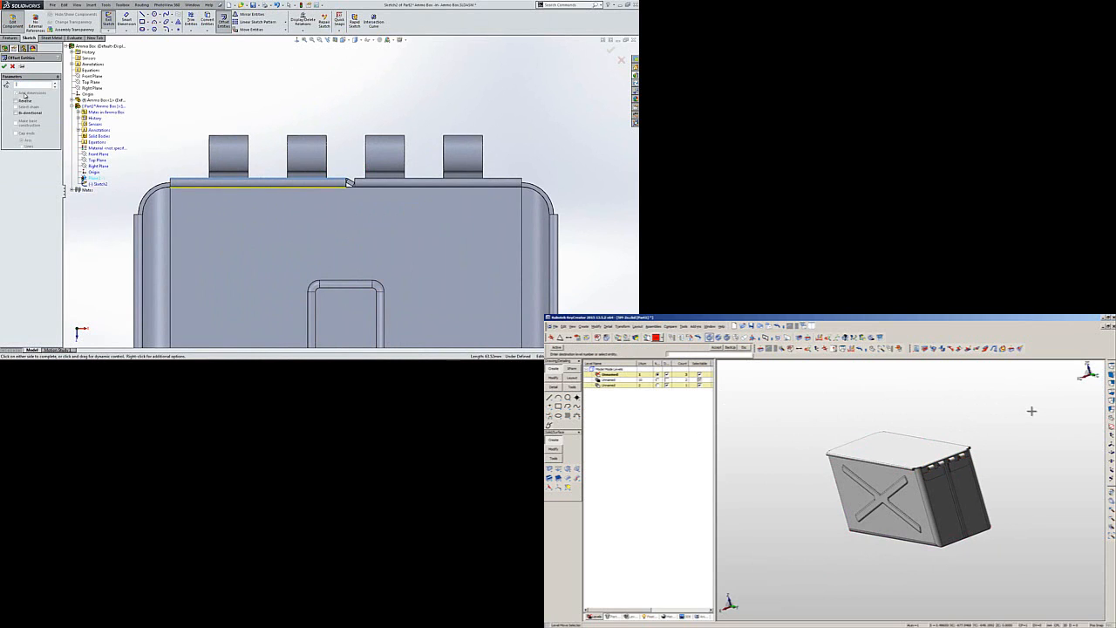
key("Escape")
Switch to KeyCreator, sort the level list by level number and toggle the display of the second level.
left_click(641, 365)
left_click(642, 366)
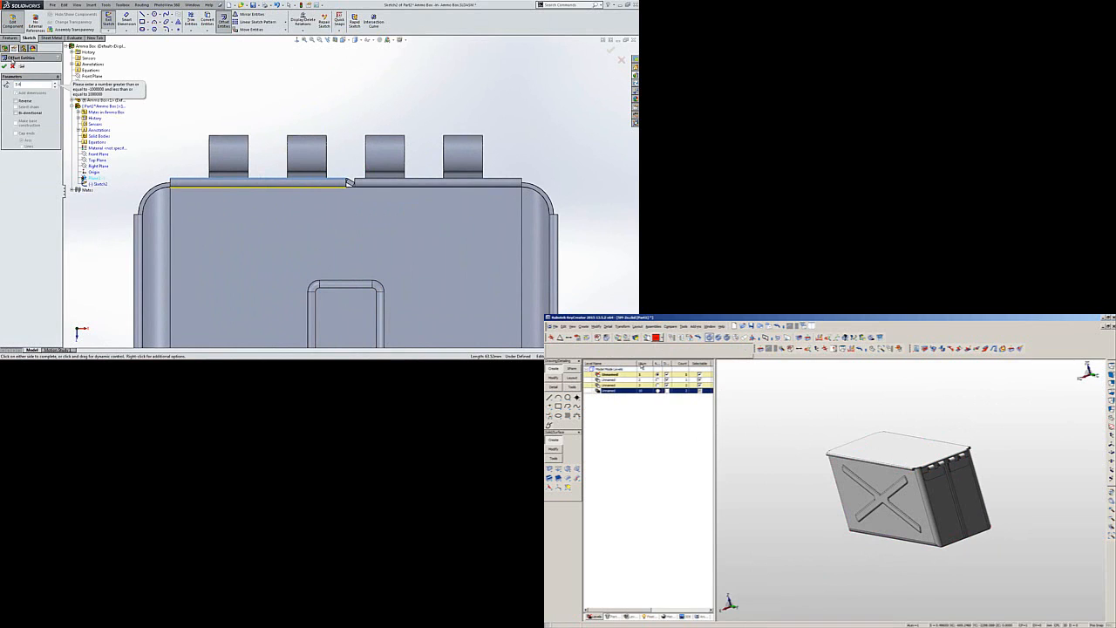
left_click(668, 381)
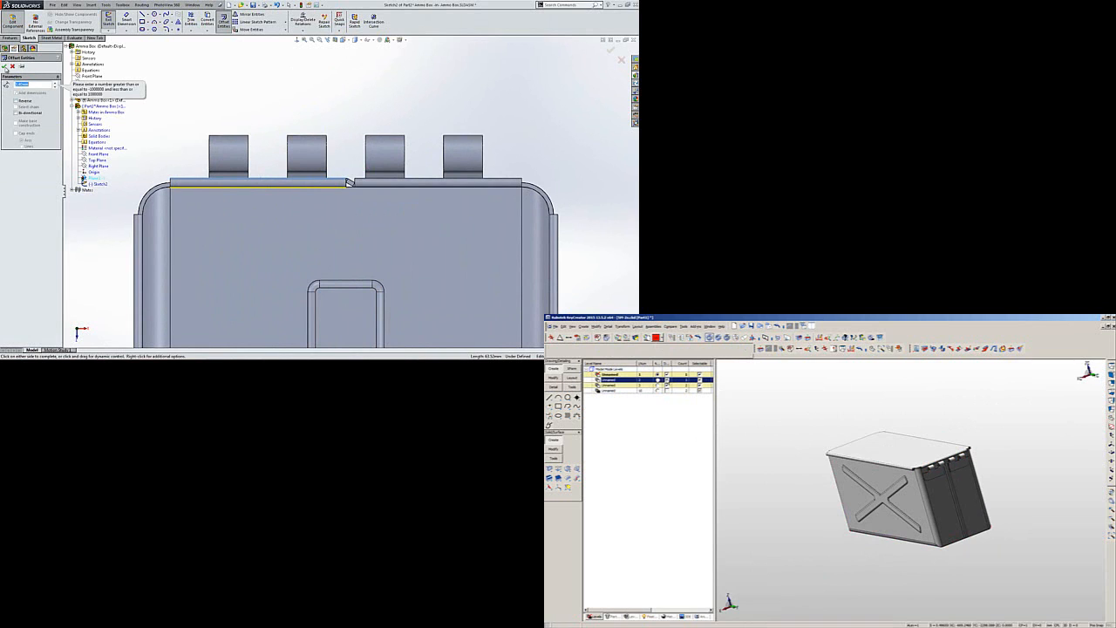
Accept the inward offset of the hinge-side rim edge in SolidWorks and delete the resulting line and its dimension.
left_click(3, 66)
left_click_drag(120, 138, 382, 237)
key("Delete")
left_click(340, 189)
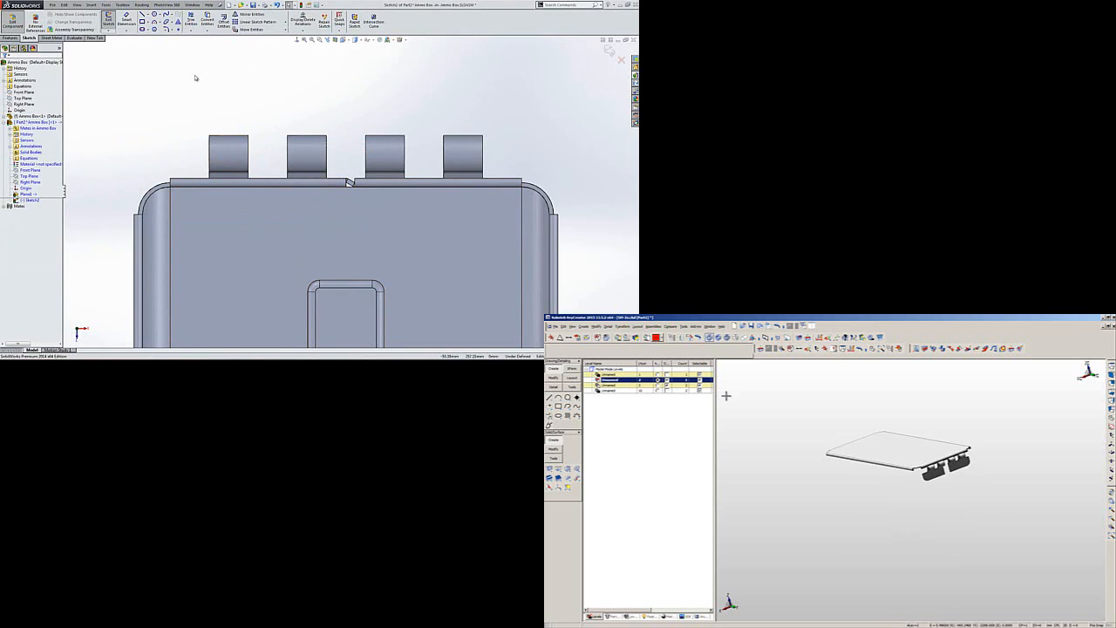
Offset the hinge-side rim edge outward by 3.4 mm with the direction reversed.
left_click(258, 182)
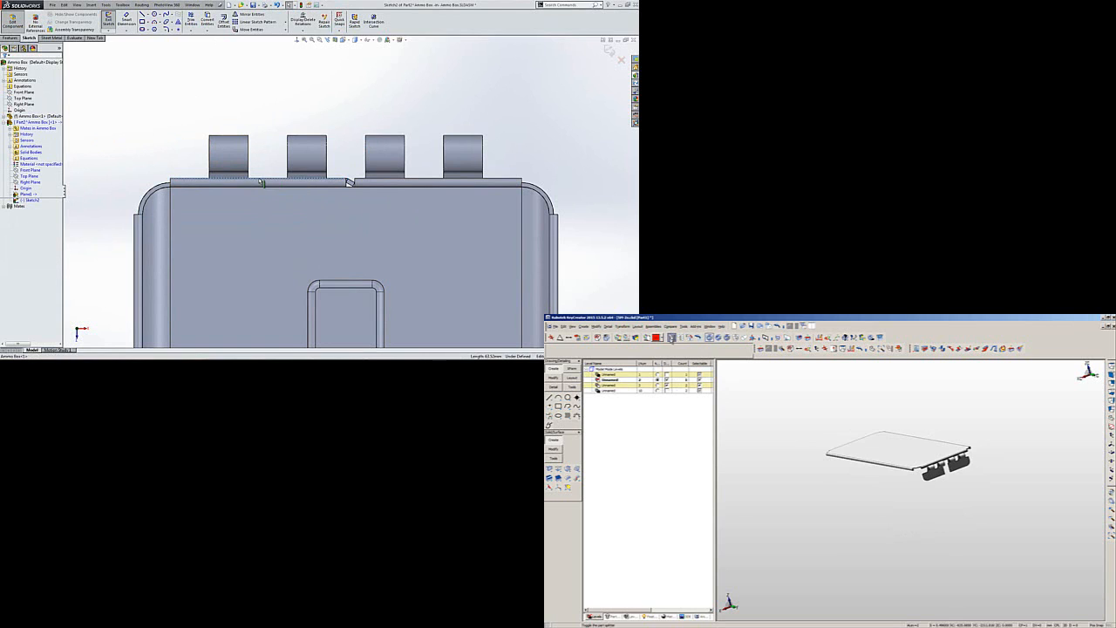
left_click(223, 23)
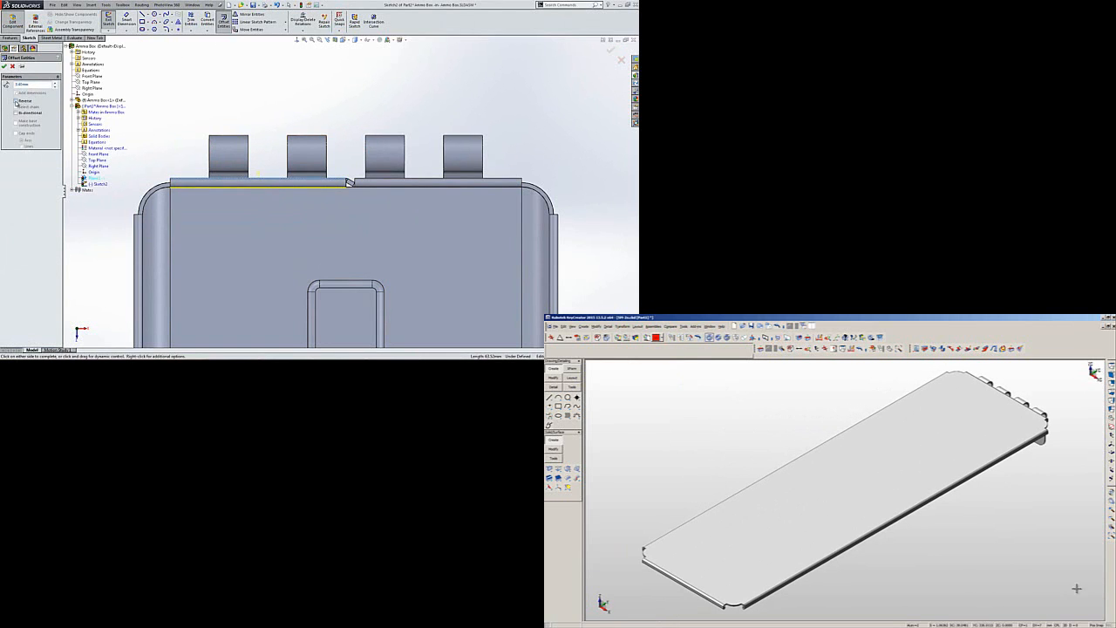
left_click(4, 65)
Offset the outer edges of both long sides of the box outward by 3.4 mm.
scroll(229, 247, "up", 2)
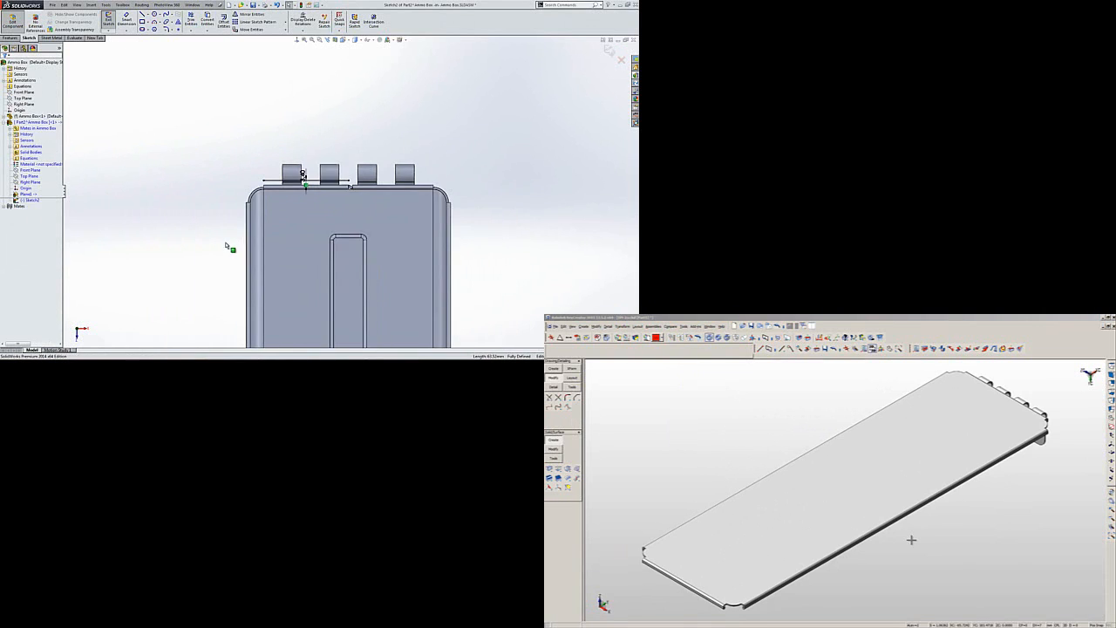
scroll(292, 235, "down", 4)
left_click(287, 240)
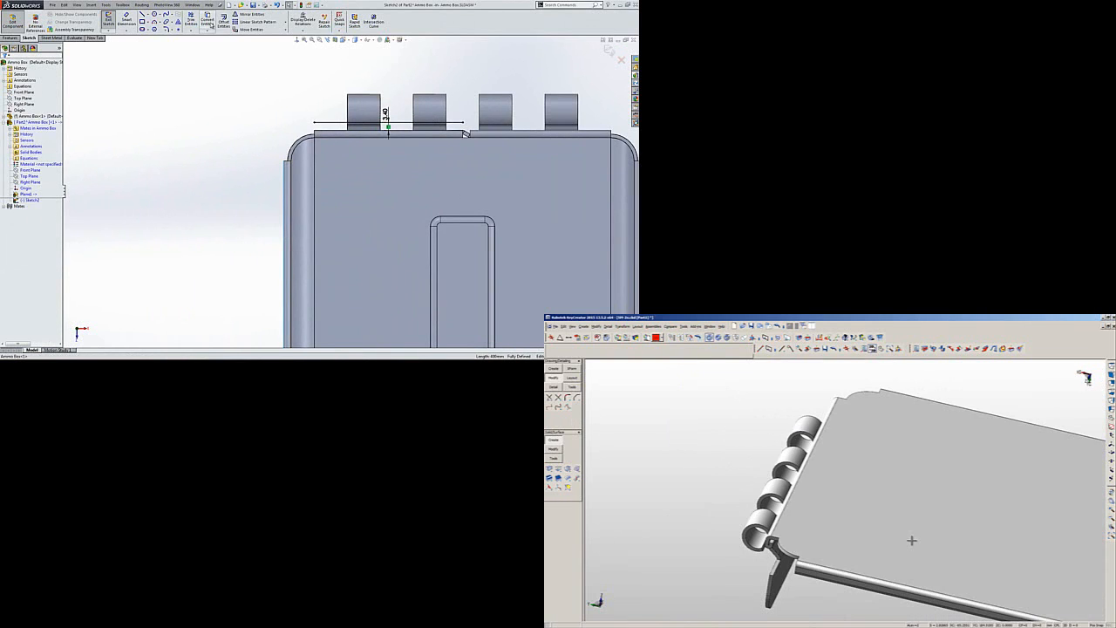
left_click(224, 22)
left_click(4, 67)
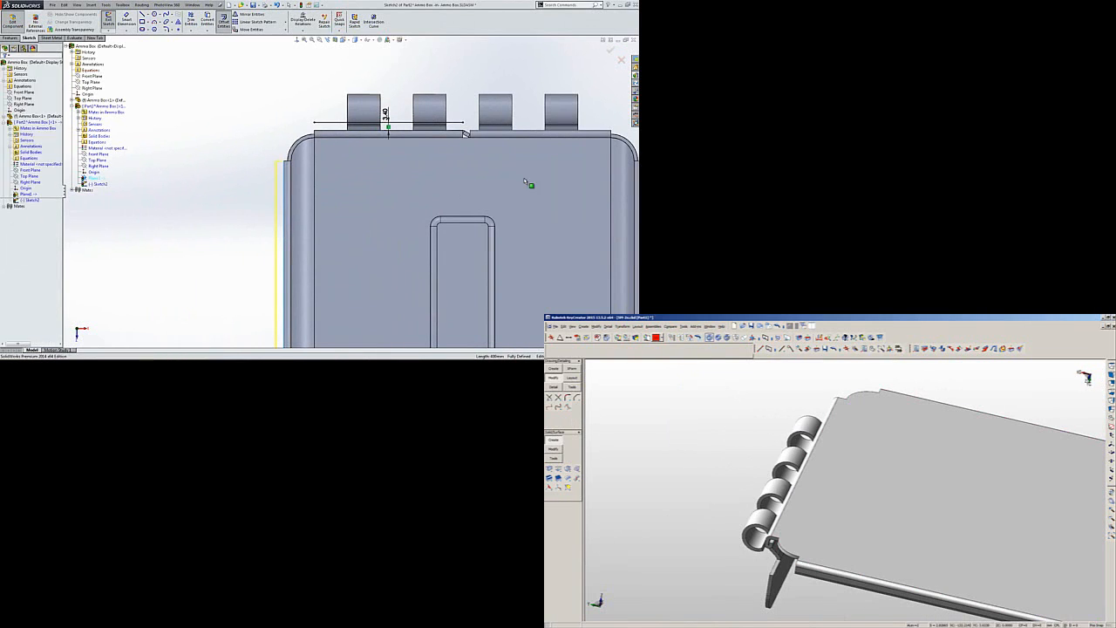
scroll(571, 222, "up", 2)
scroll(610, 222, "down", 2)
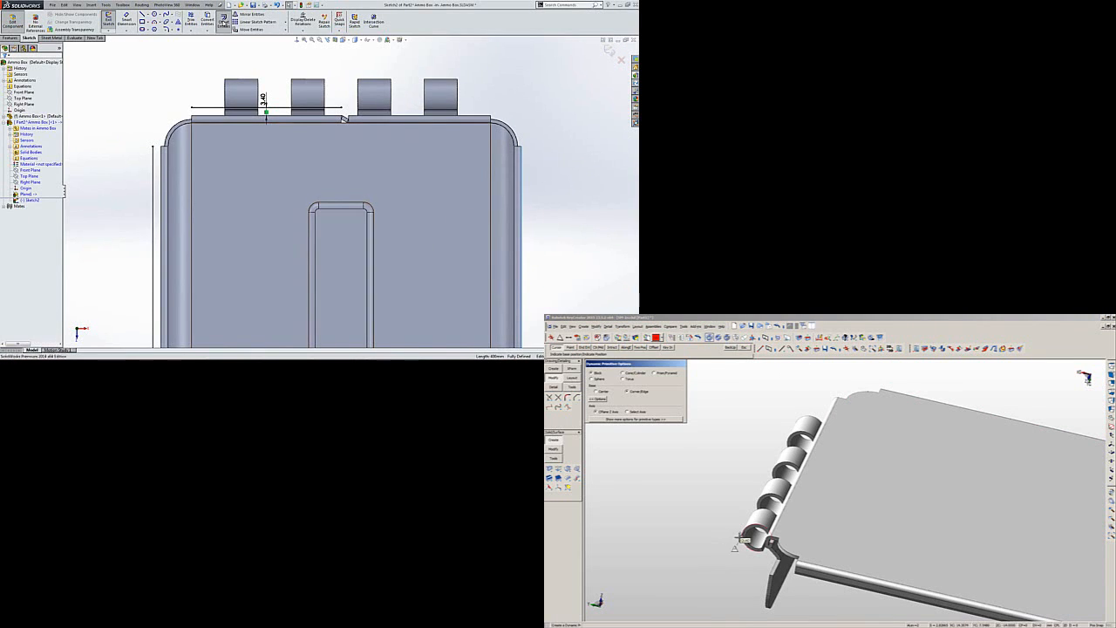
left_click(221, 24)
scroll(413, 259, "up", 4)
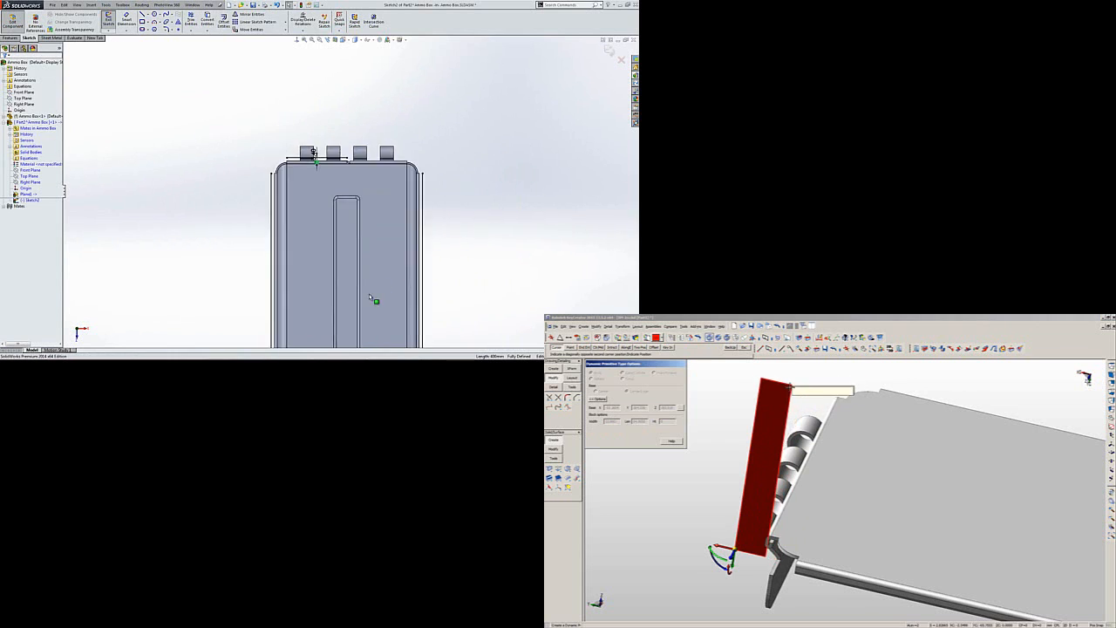
Offset the rim edge at the box end opposite the hinges outward by 3.4 mm.
scroll(366, 314, "down", 4)
scroll(363, 328, "down", 3)
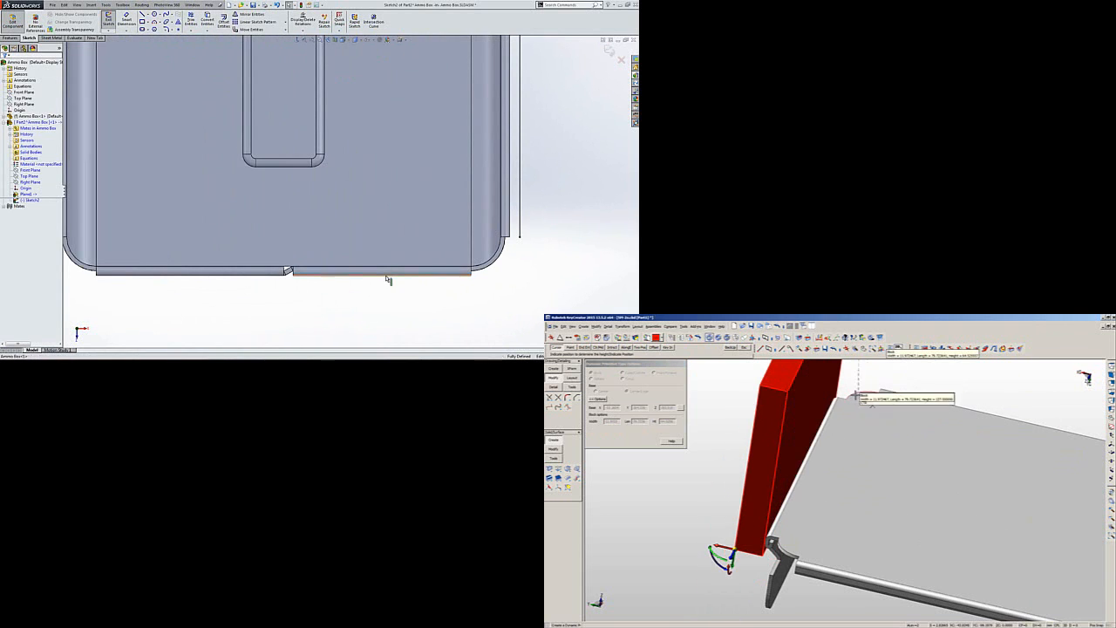
left_click(225, 25)
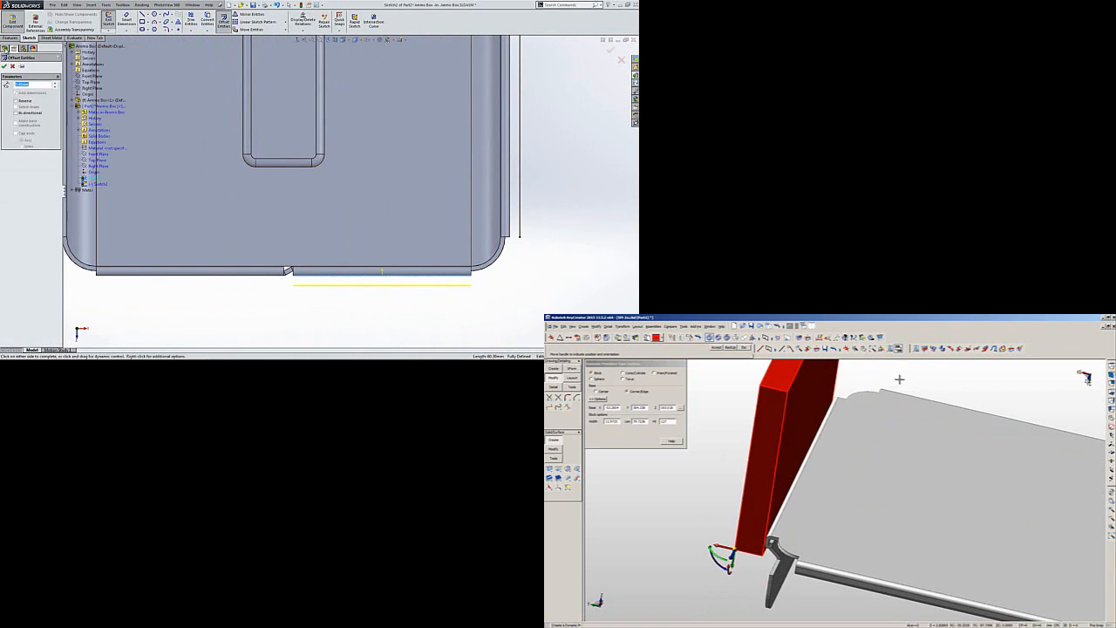
left_click(382, 271)
Extend and trim the offset lines at the box end opposite the hinges so they meet in two square corners.
scroll(363, 232, "up", 3)
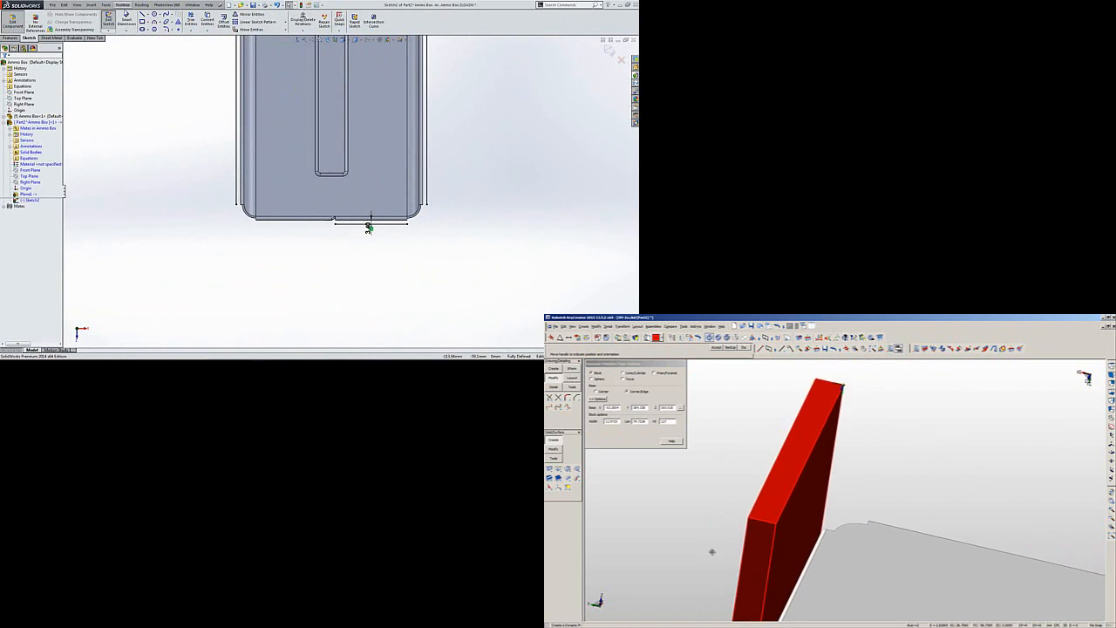
scroll(350, 192, "up", 2)
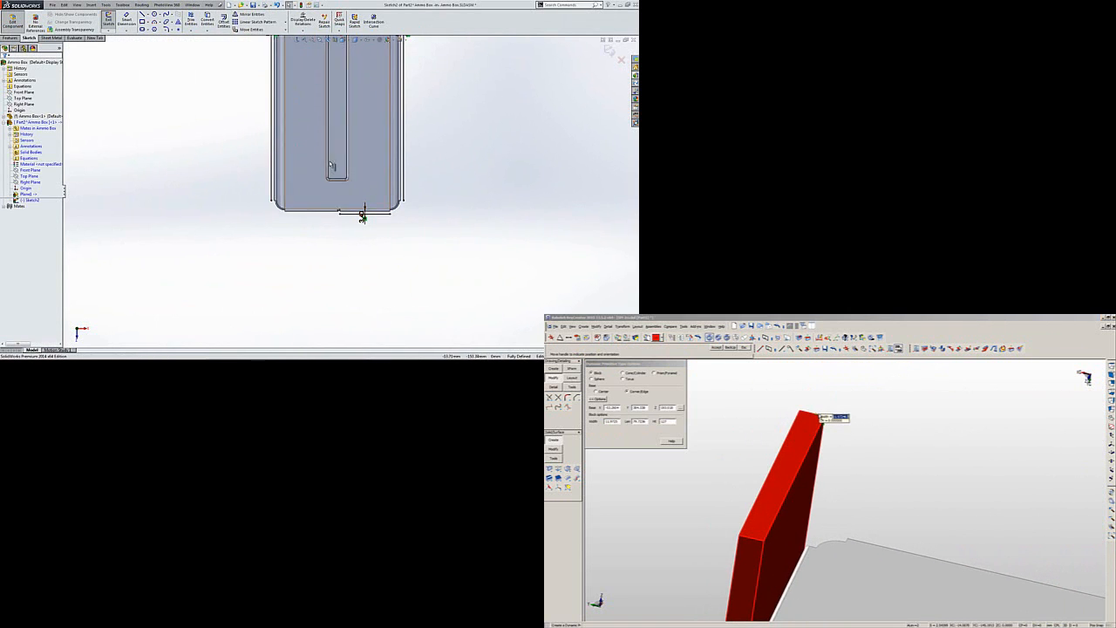
left_click(194, 20)
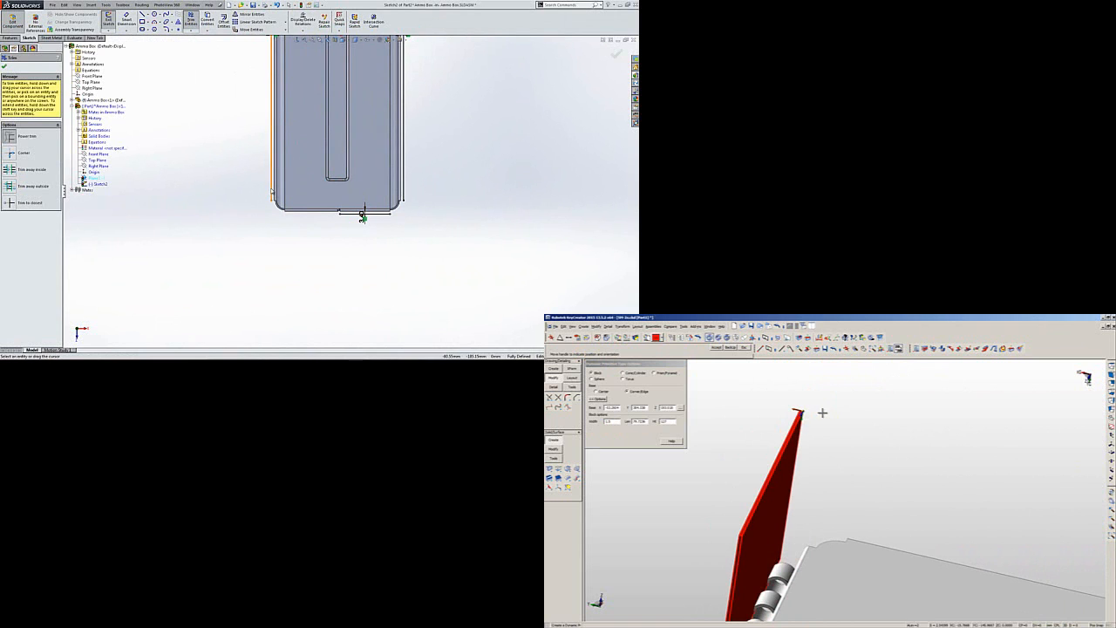
left_click(191, 31)
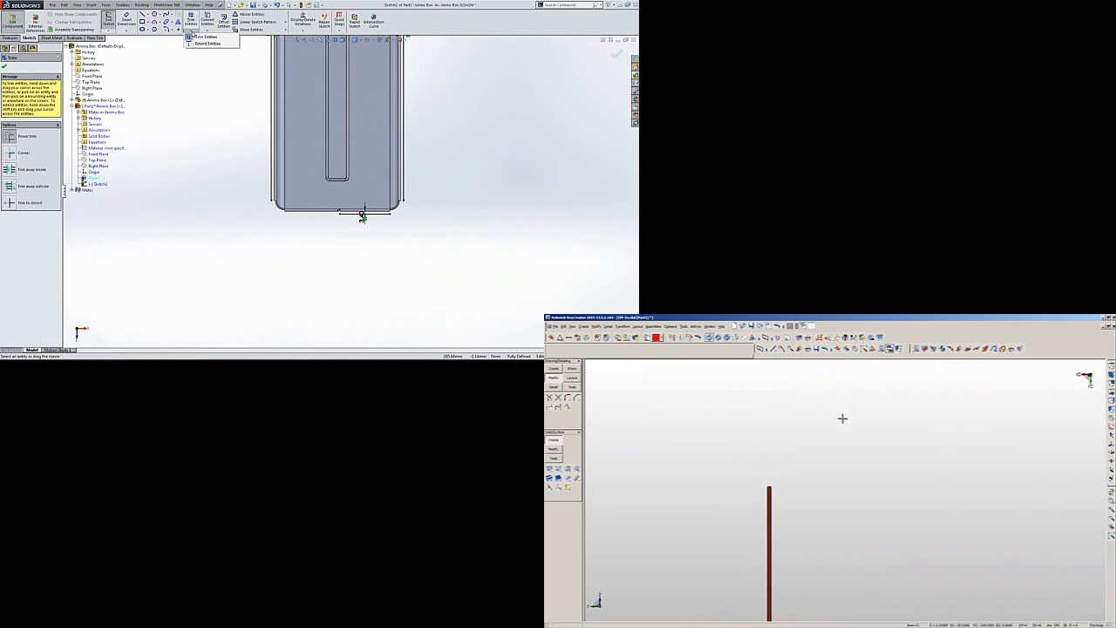
left_click(209, 114)
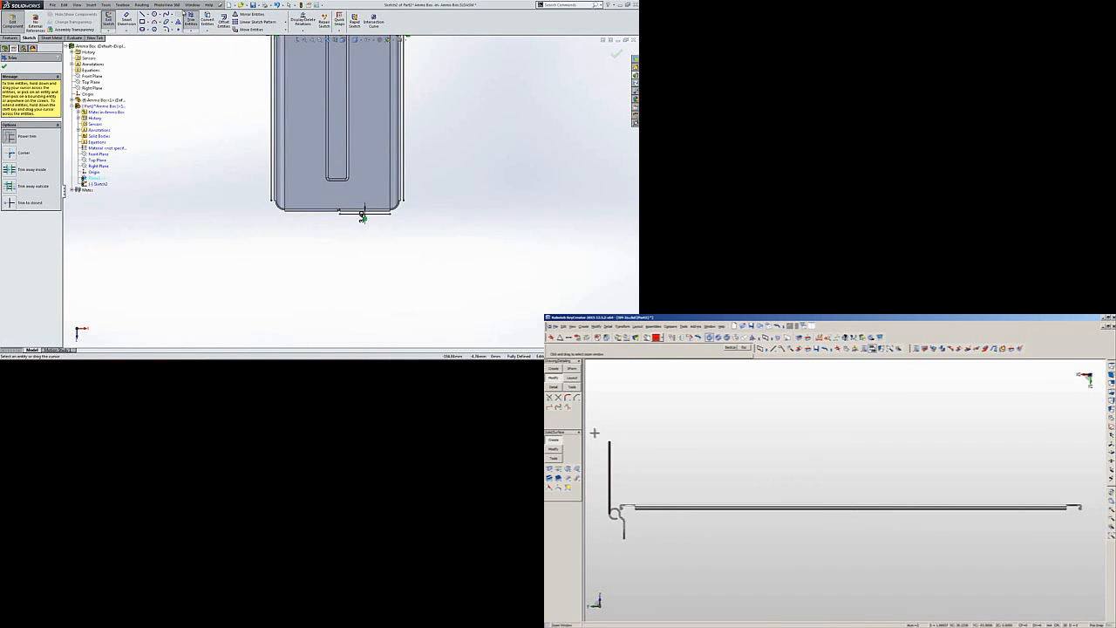
scroll(312, 230, "down", 4)
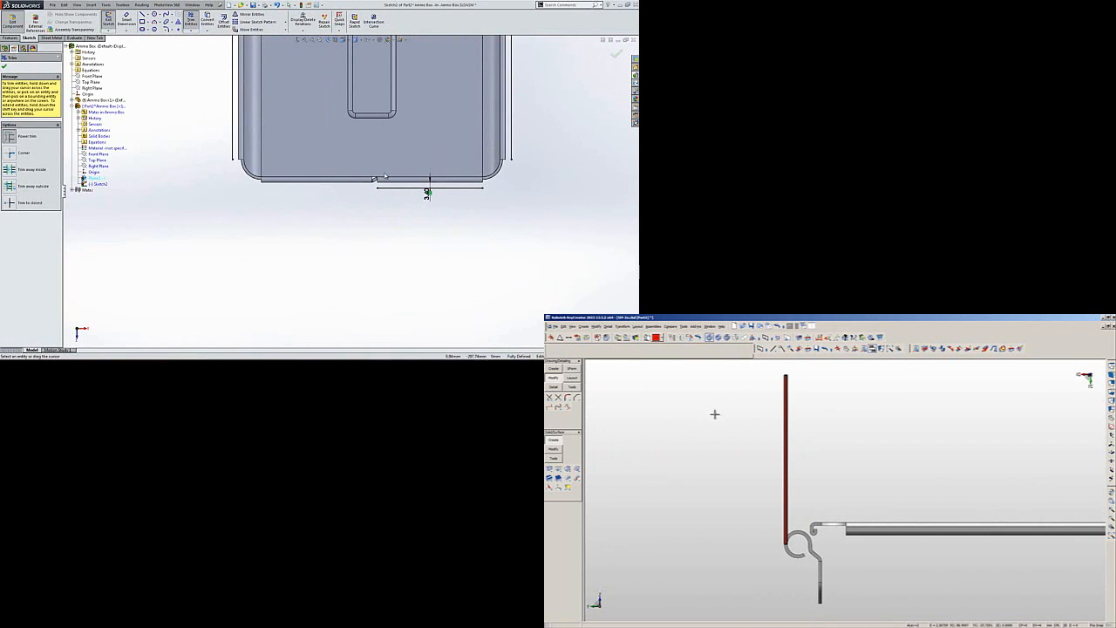
mouse_move(397, 190)
left_mouse_down()
mouse_move(200, 184)
mouse_move(234, 216)
mouse_move(194, 169)
left_mouse_up()
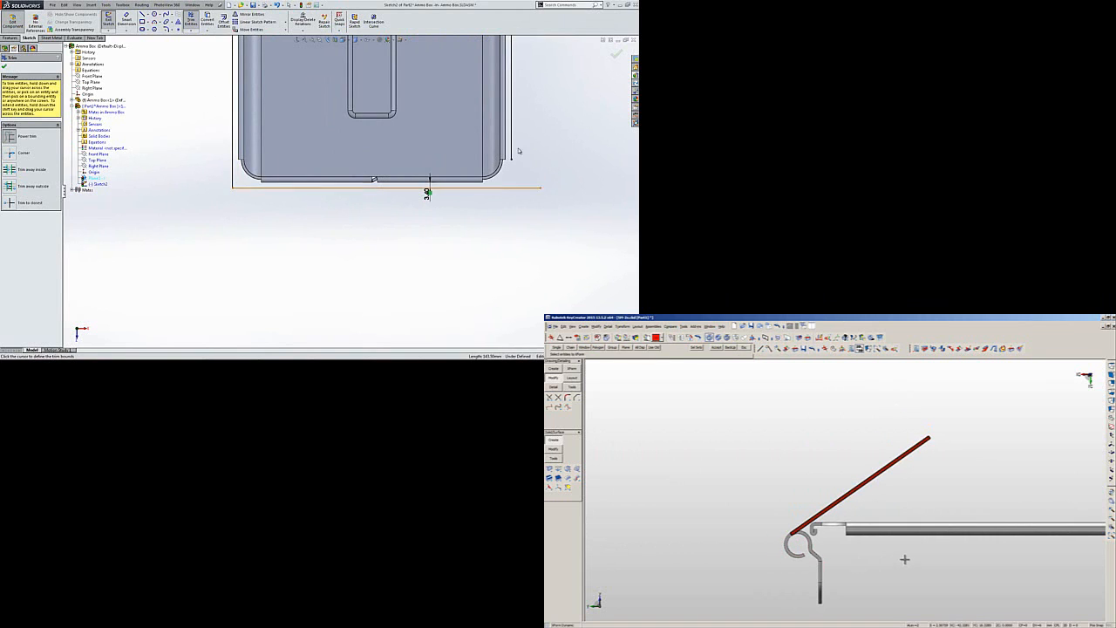
left_click_drag(511, 152, 512, 214)
left_click_drag(530, 173, 511, 203)
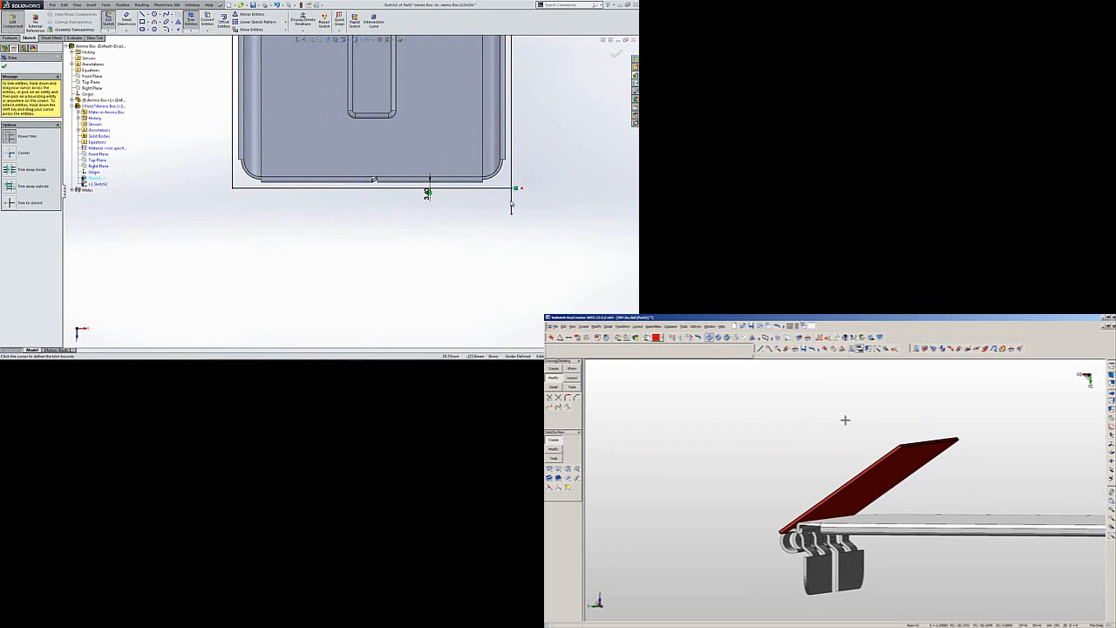
Extend and trim the hinge-side offset line and the long-side lines into two square corners, closing the rectangular outline.
scroll(427, 99, "up", 8)
scroll(344, 253, "down", 7)
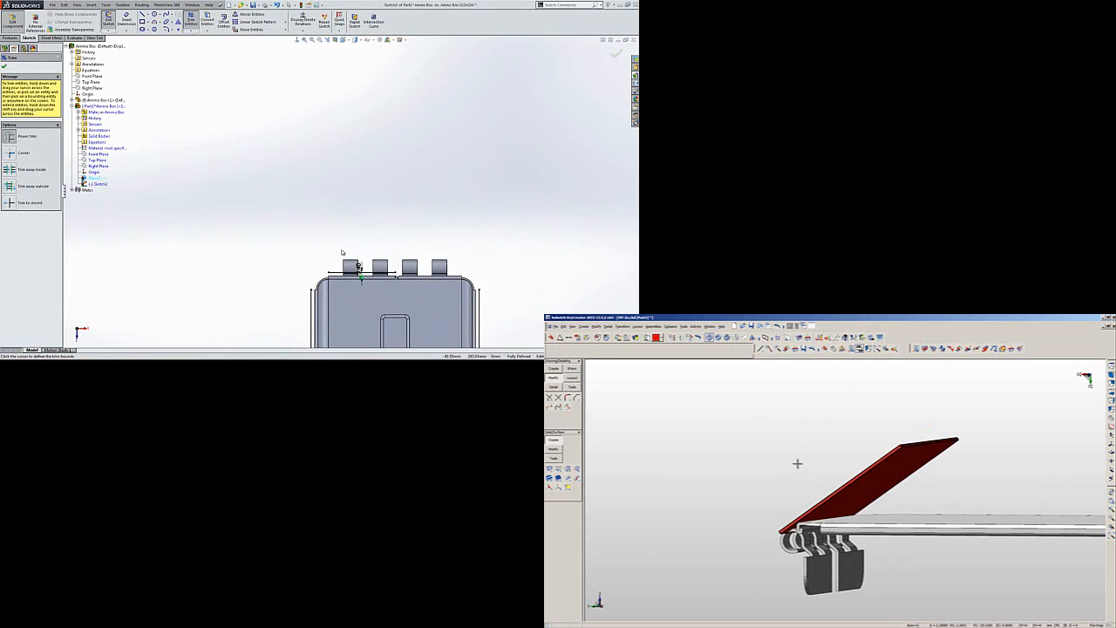
scroll(341, 293, "down", 5)
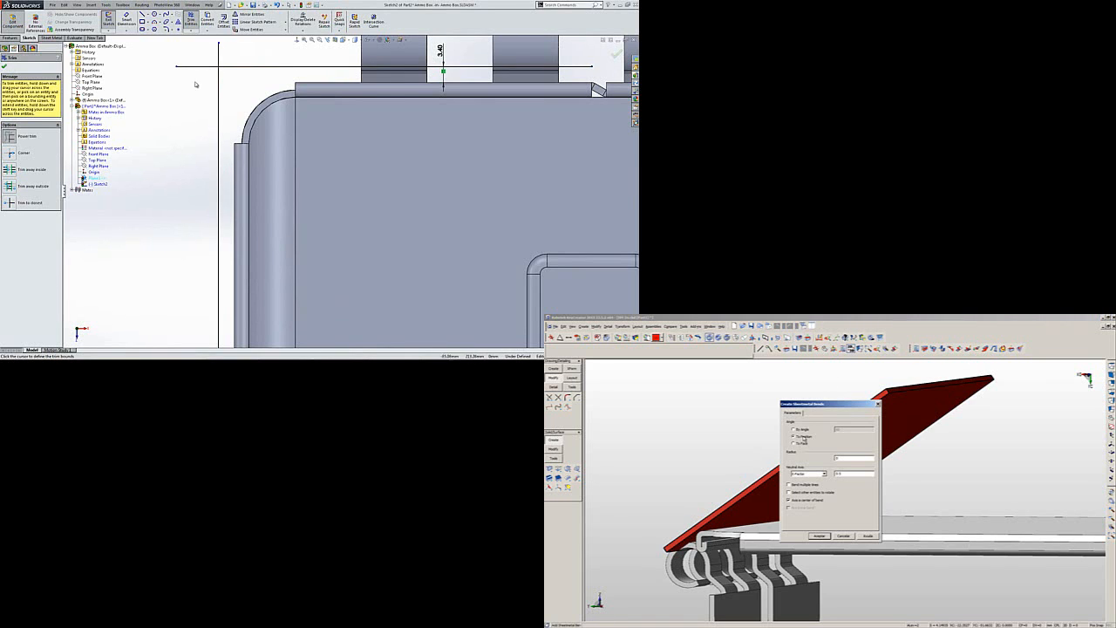
scroll(549, 93, "up", 5)
scroll(502, 257, "down", 4)
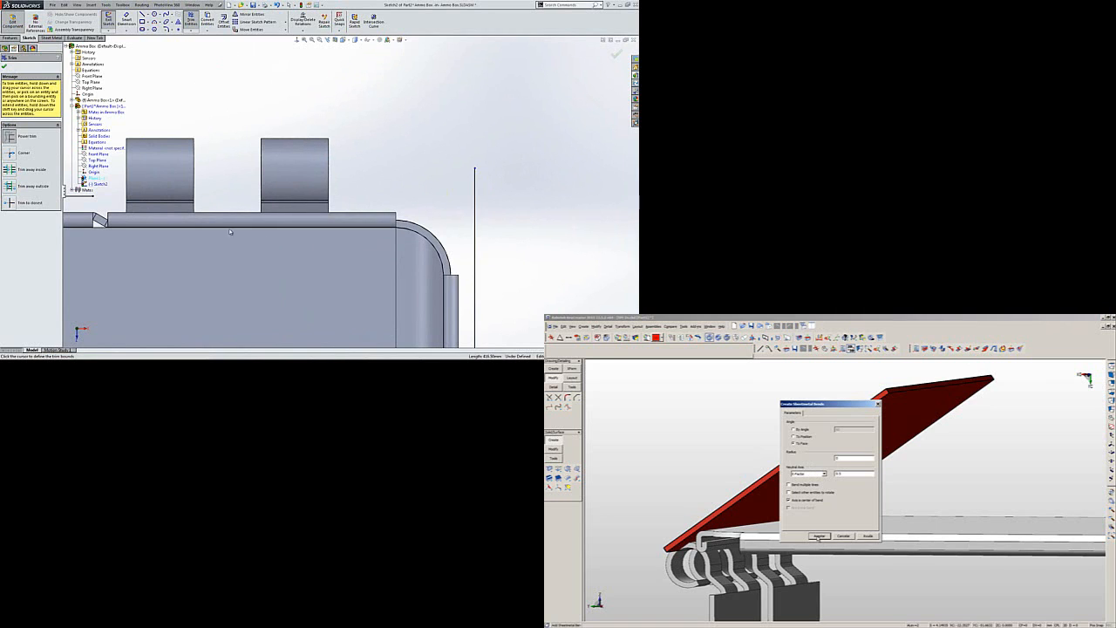
left_click_drag(76, 196, 531, 198)
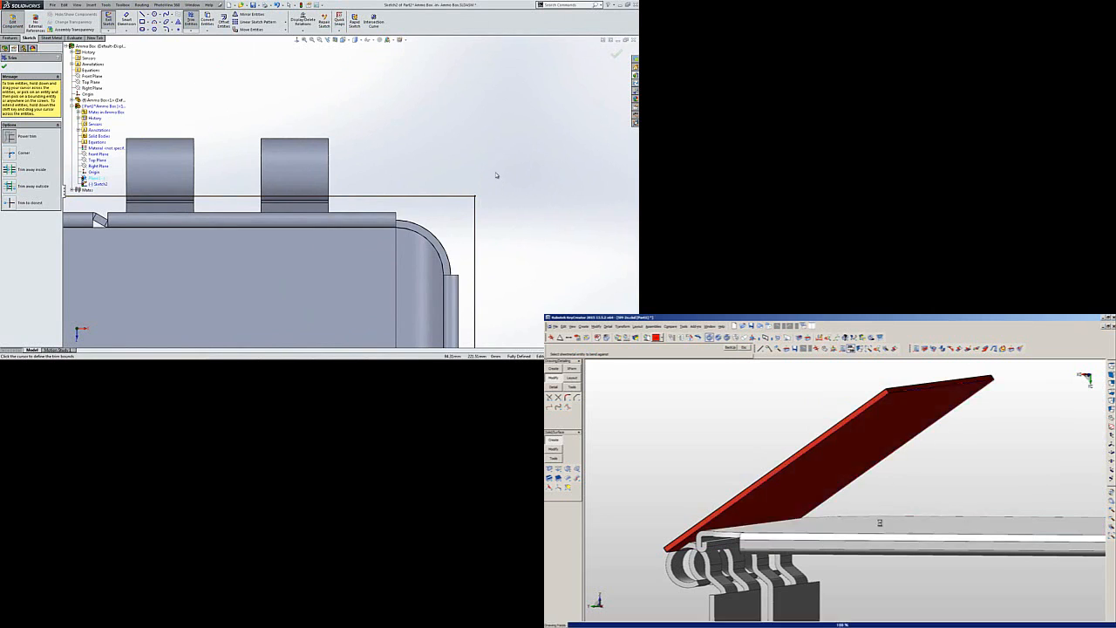
key("f")
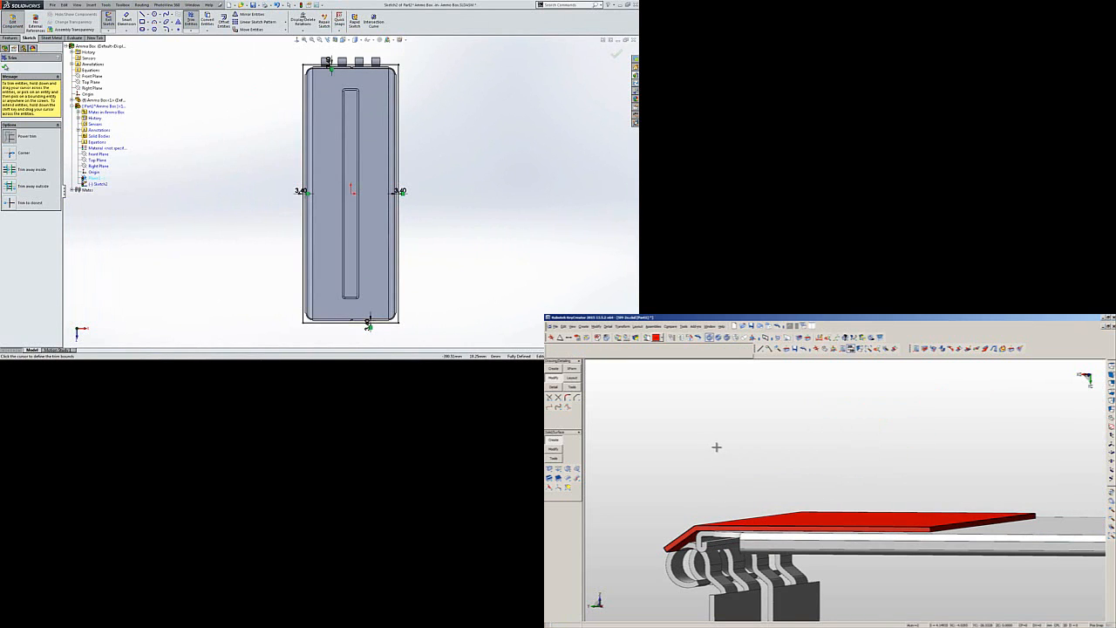
left_click(5, 66)
Create a 1.5 mm thick base flange lid from the closed outline, with the thickness direction reversed.
left_click(52, 38)
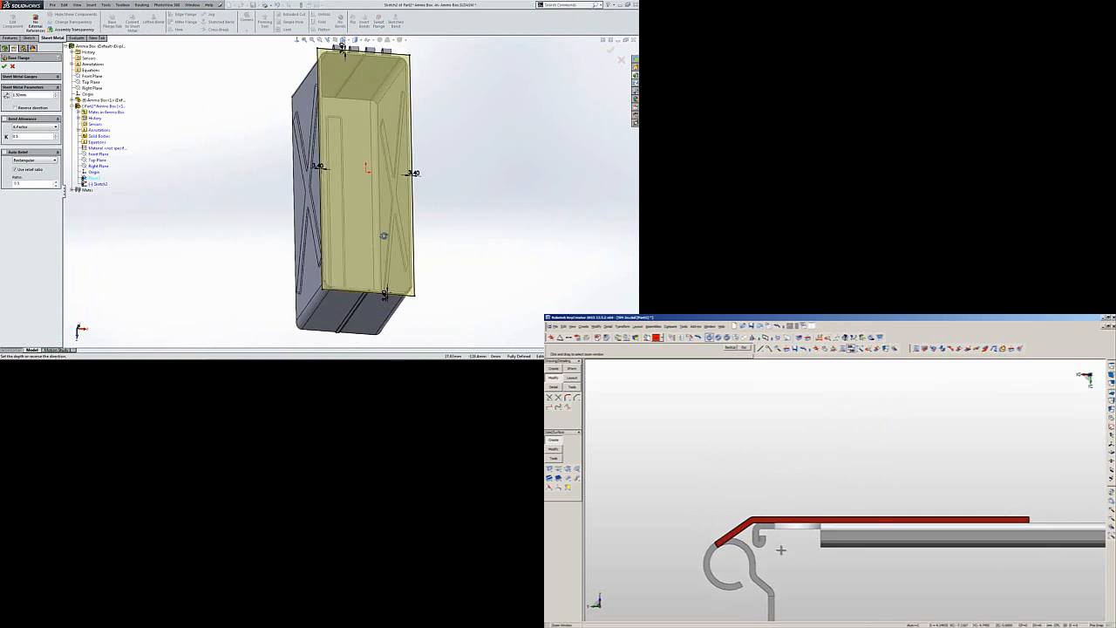
scroll(340, 192, "down", 2)
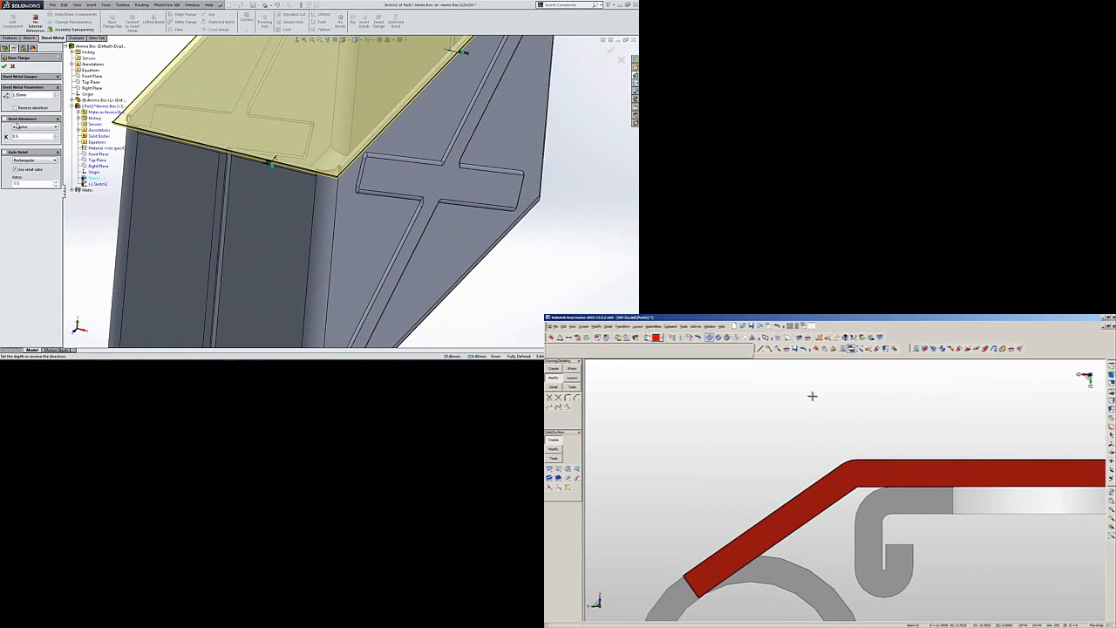
left_click(21, 107)
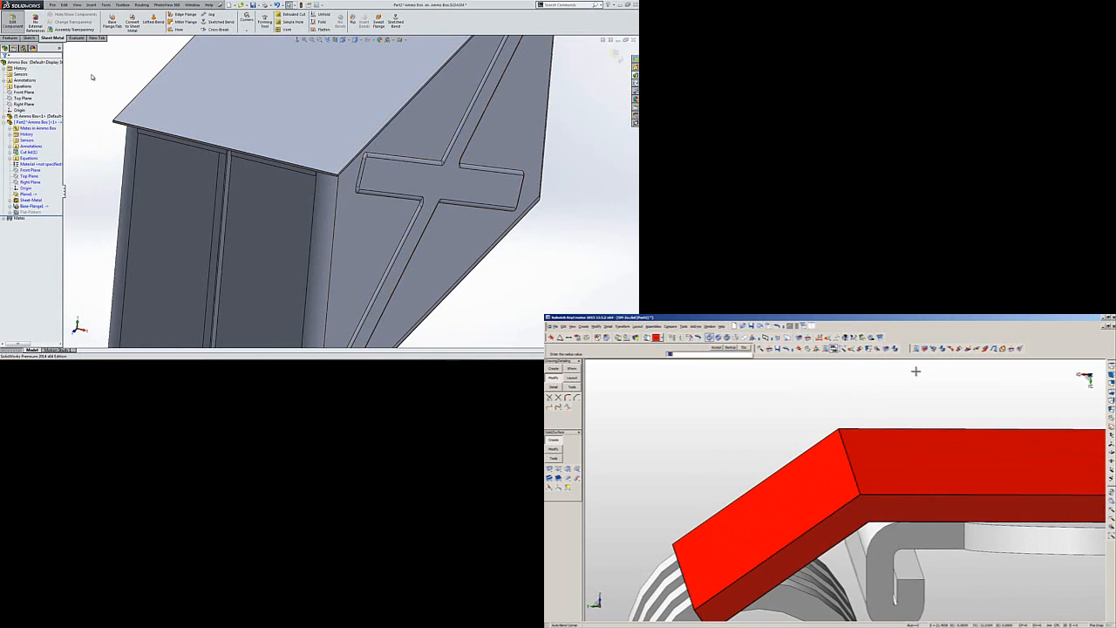
key("ctrl+7")
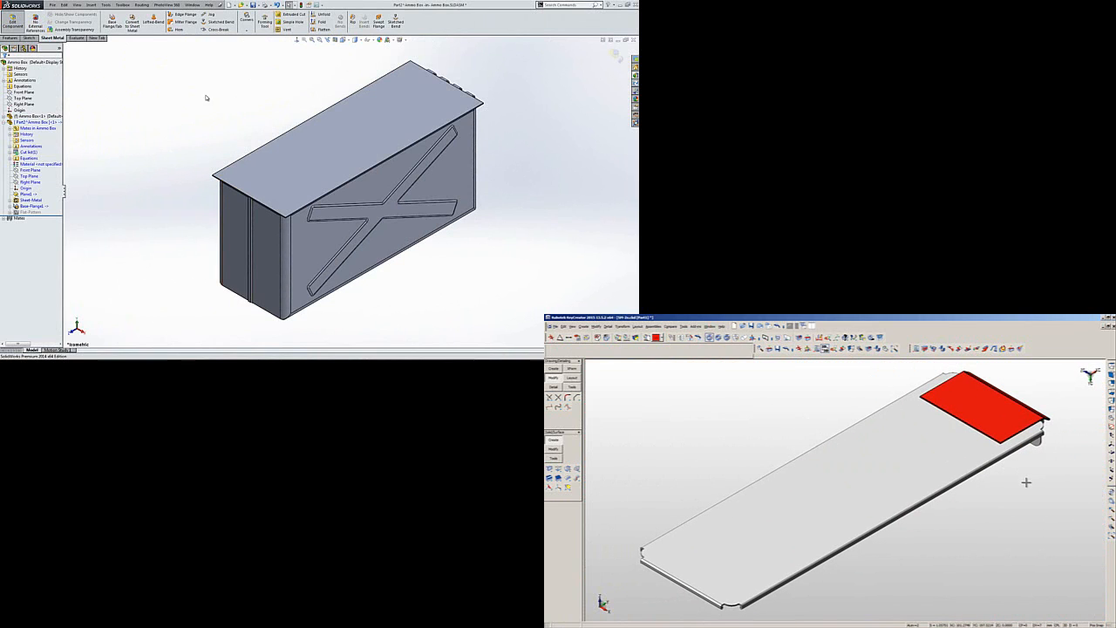
Sketch an open three-line miter flange profile running down, inward and back up from the lid's edge at the corner opposite the hinges.
left_click(193, 24)
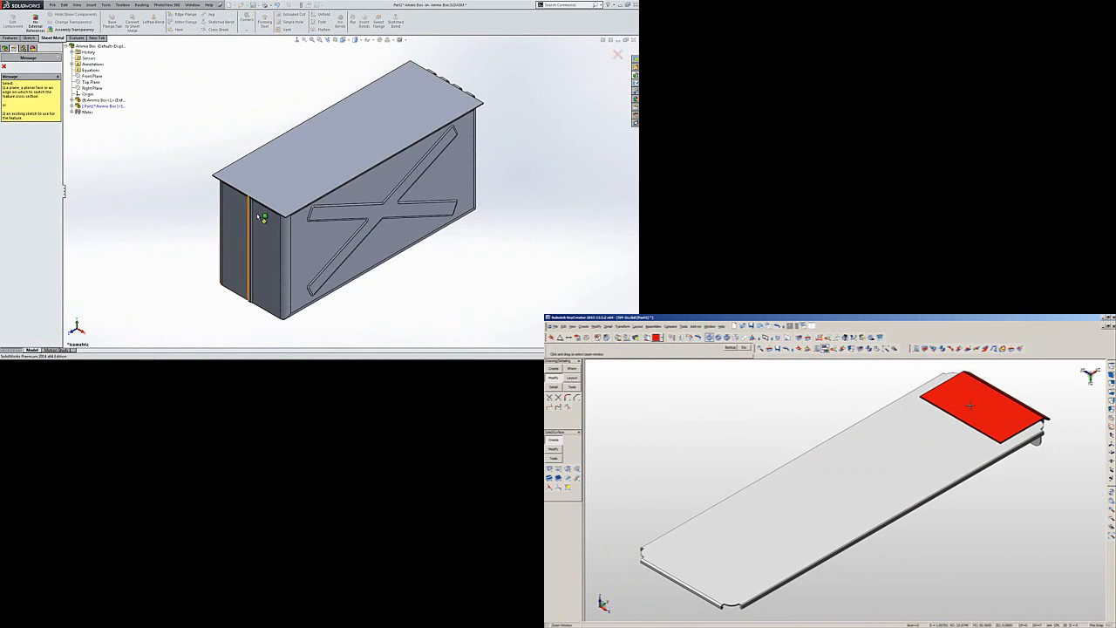
middle_click_drag(261, 218, 314, 169)
scroll(321, 171, "down", 6)
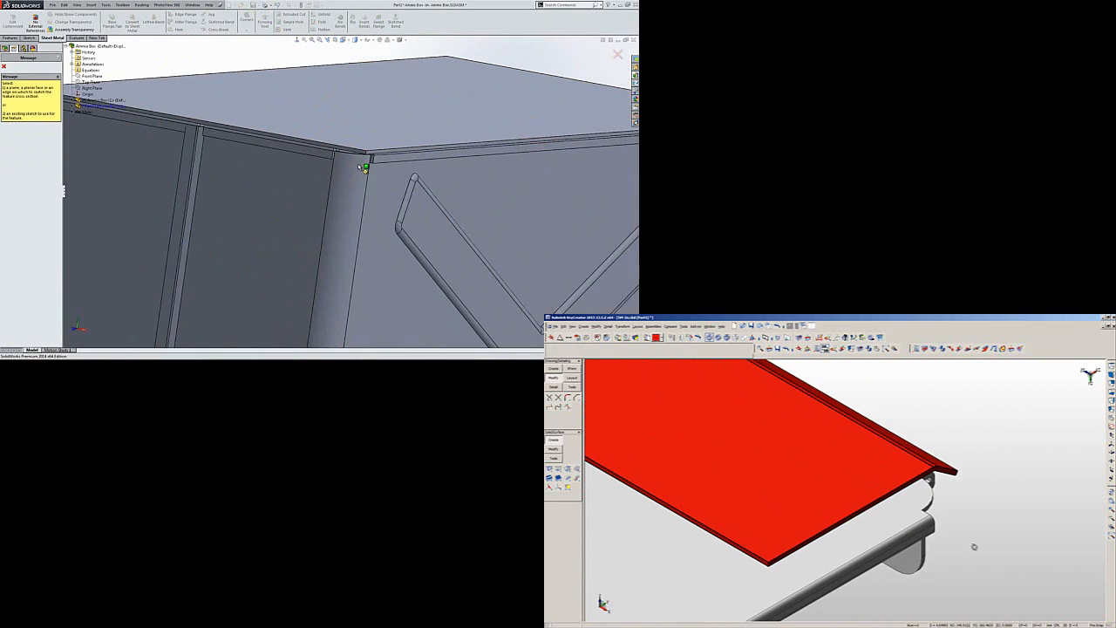
left_click(360, 154)
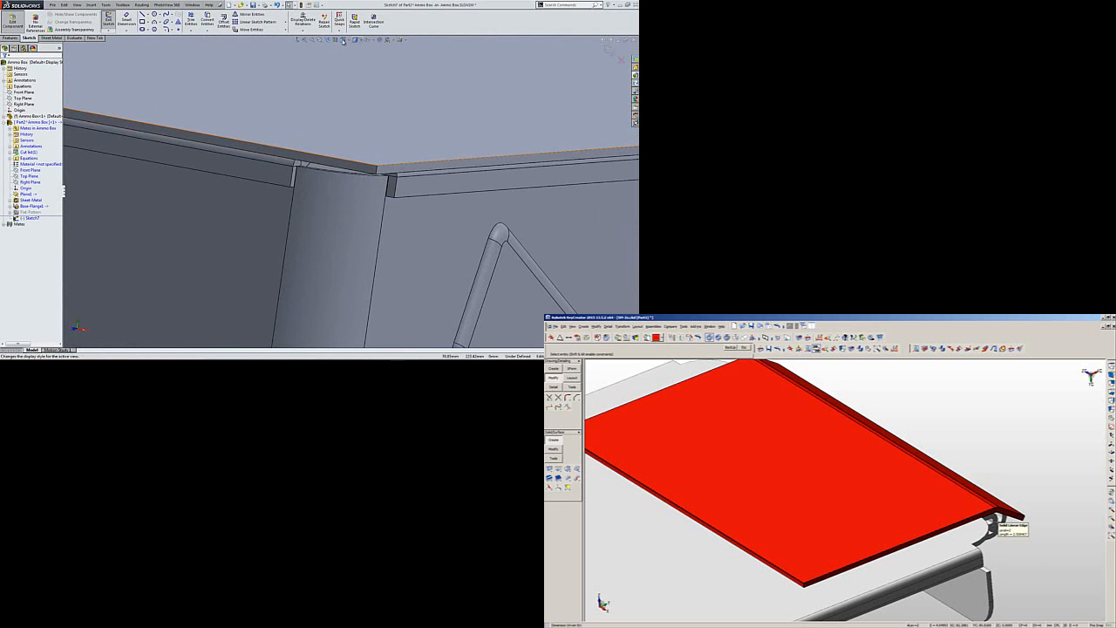
left_click(342, 41)
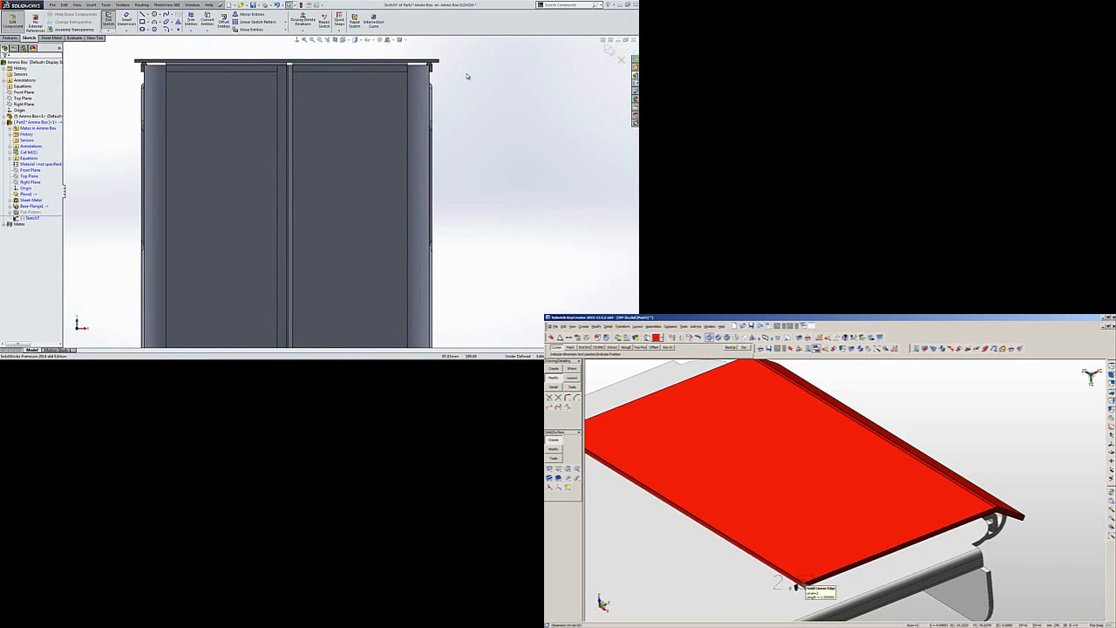
scroll(467, 76, "down", 7)
left_click(148, 14)
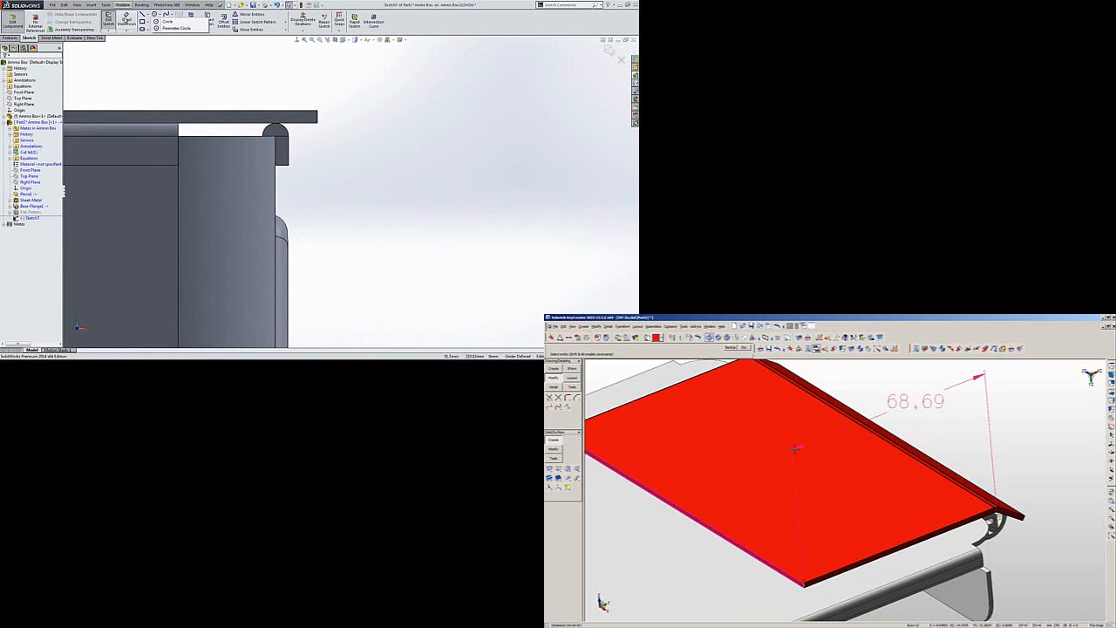
left_click(145, 16)
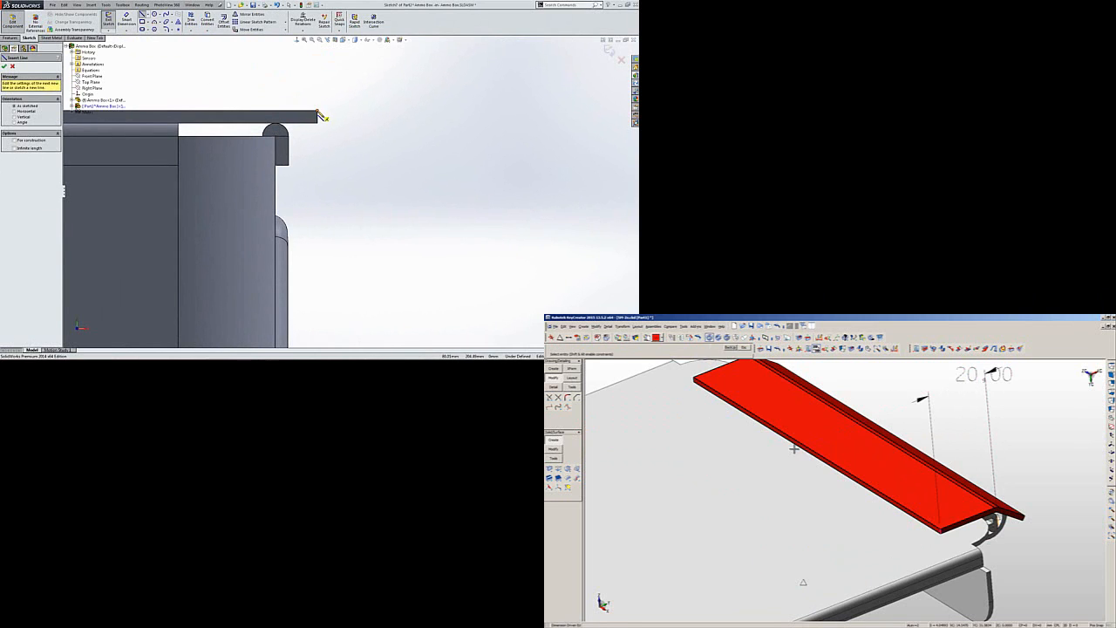
left_click(318, 113)
left_click(295, 165)
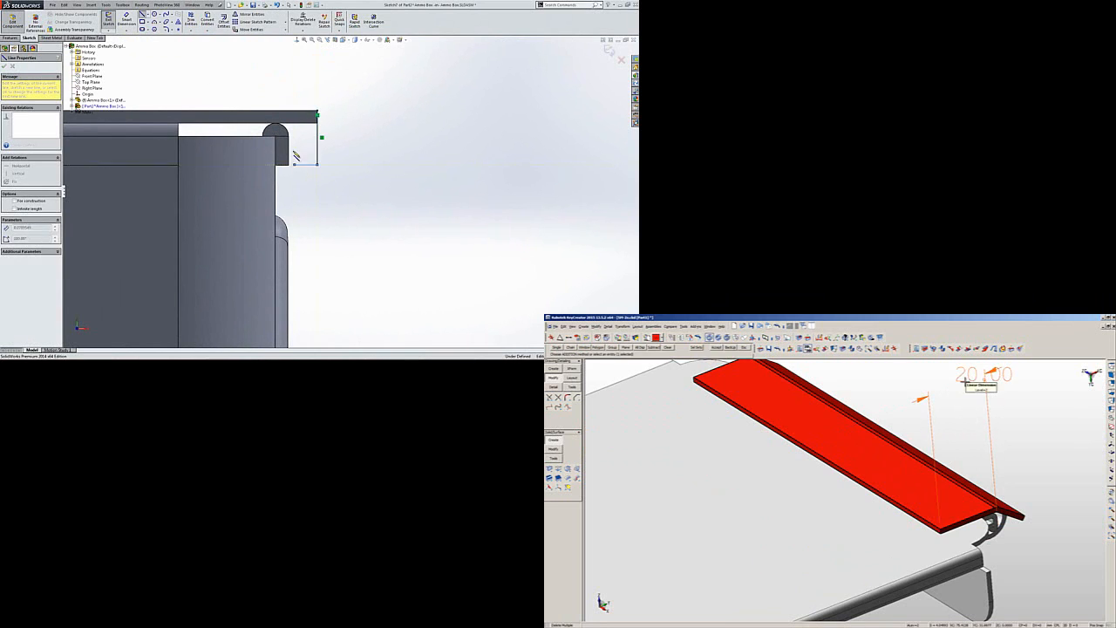
double_click(294, 135)
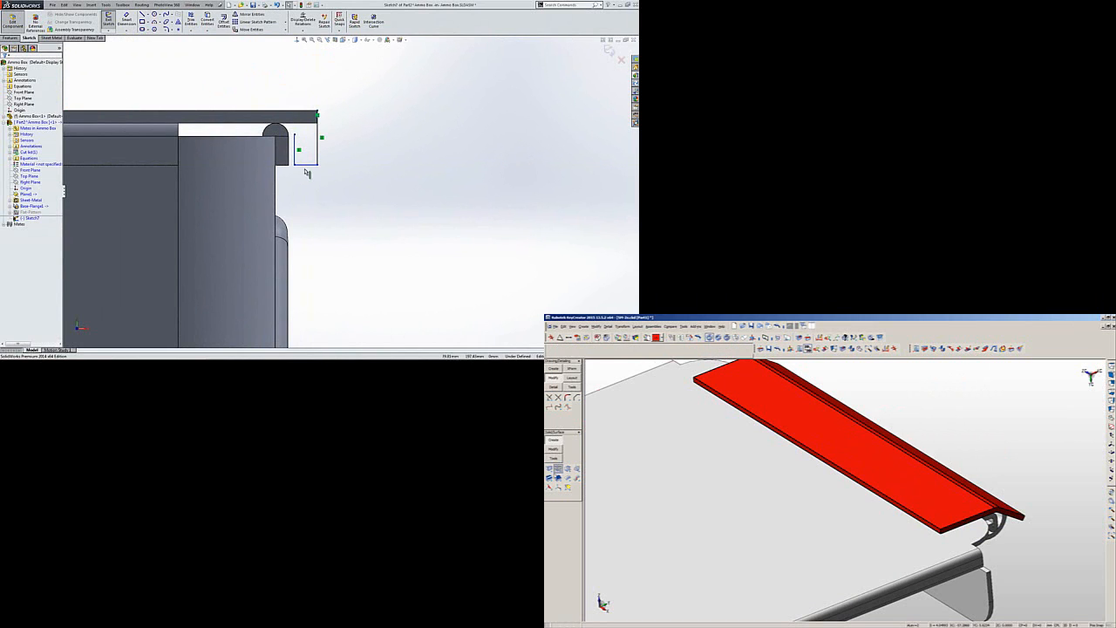
Make the profile's bottom line collinear with the rim hem's lower edge and align its free endpoint horizontally with the nearby rim vertex.
left_click(303, 165)
left_click(286, 169, "ctrl")
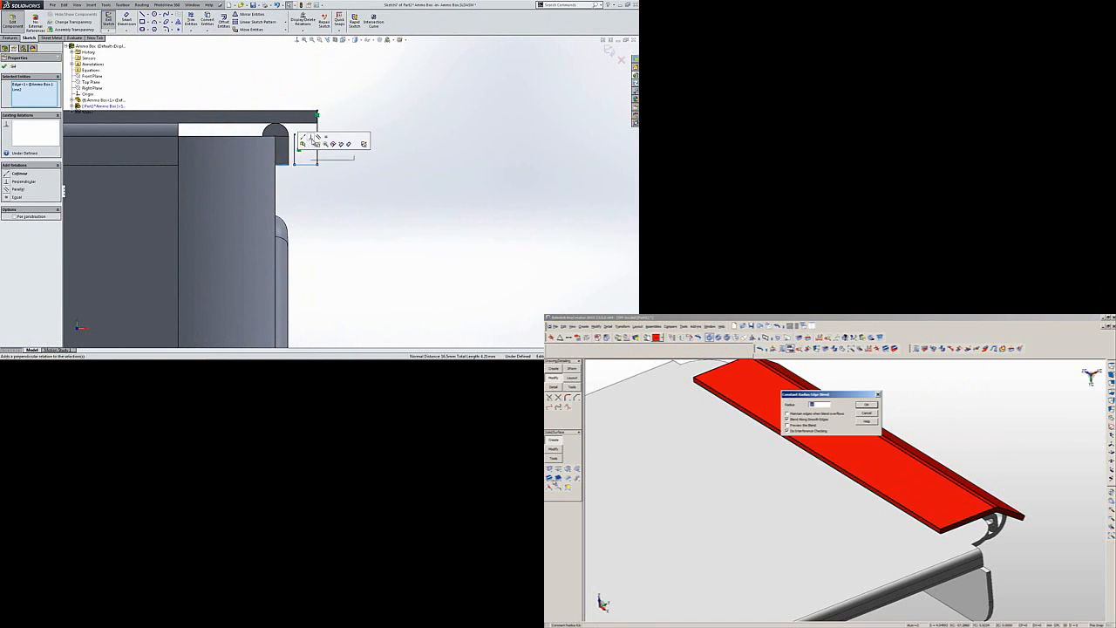
left_click(302, 142)
left_click(372, 179)
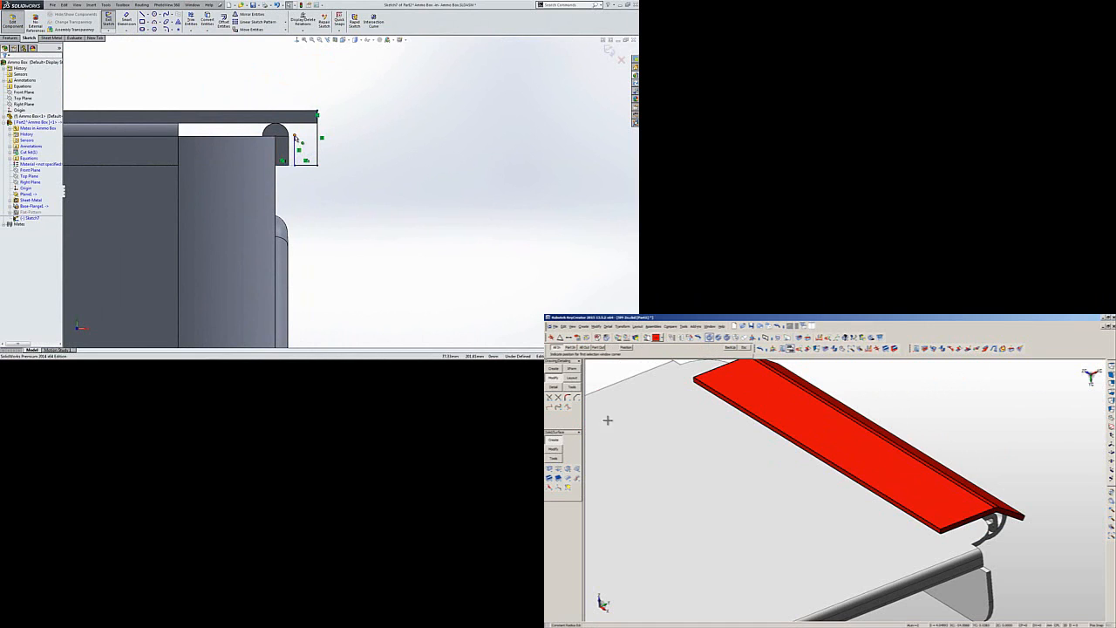
left_click(294, 136)
left_click(290, 138, "ctrl")
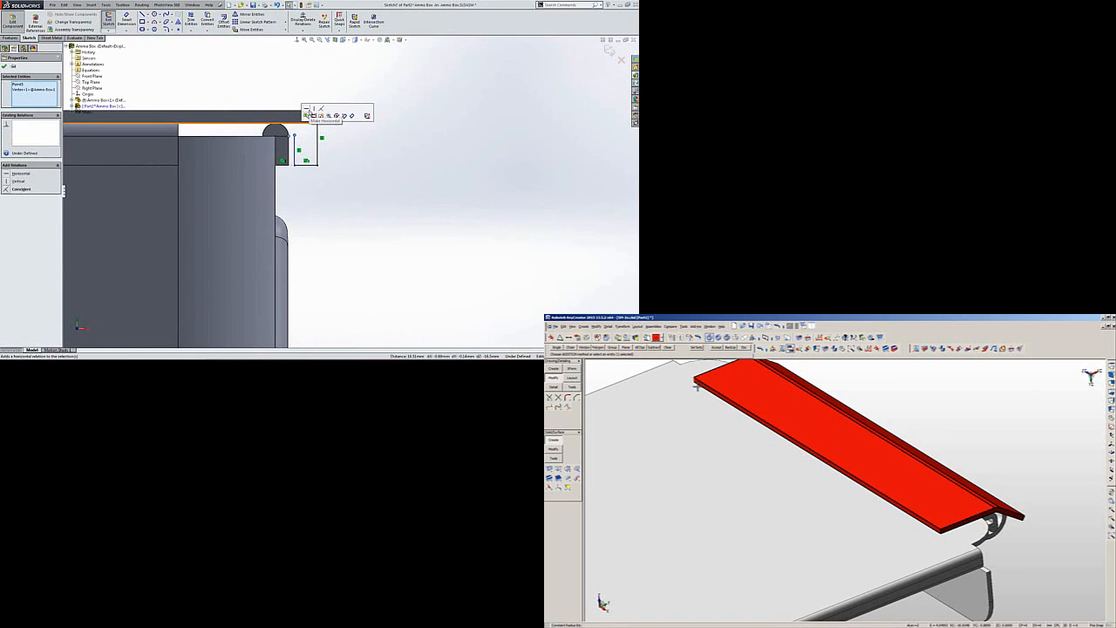
left_click(311, 115)
left_click(382, 177)
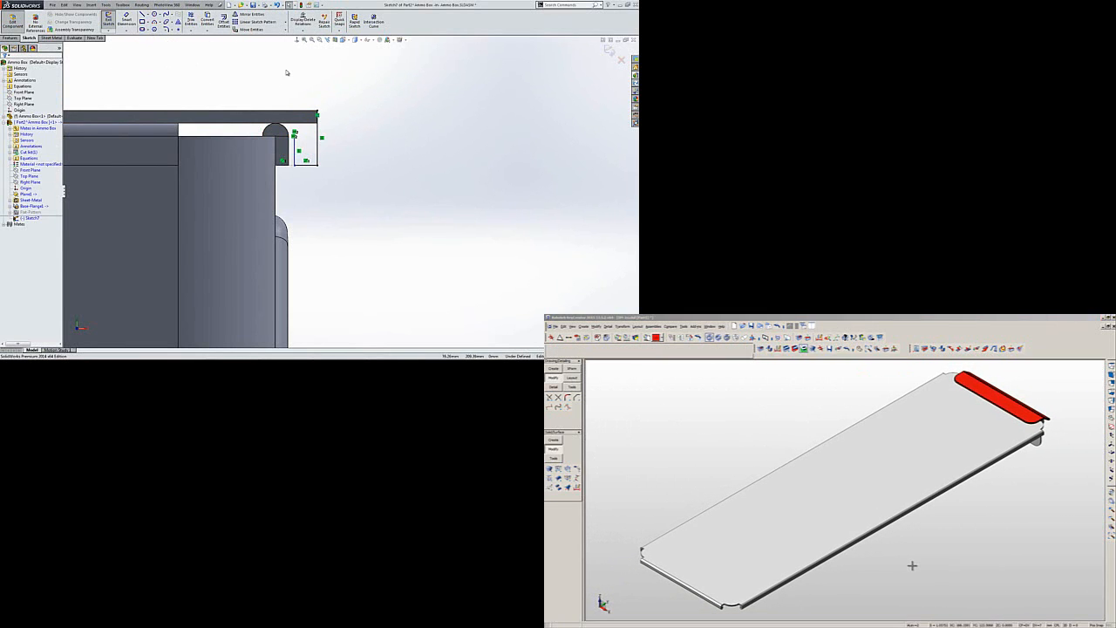
Dimension the flange profile's bottom line to 3.3 mm.
left_click(123, 21)
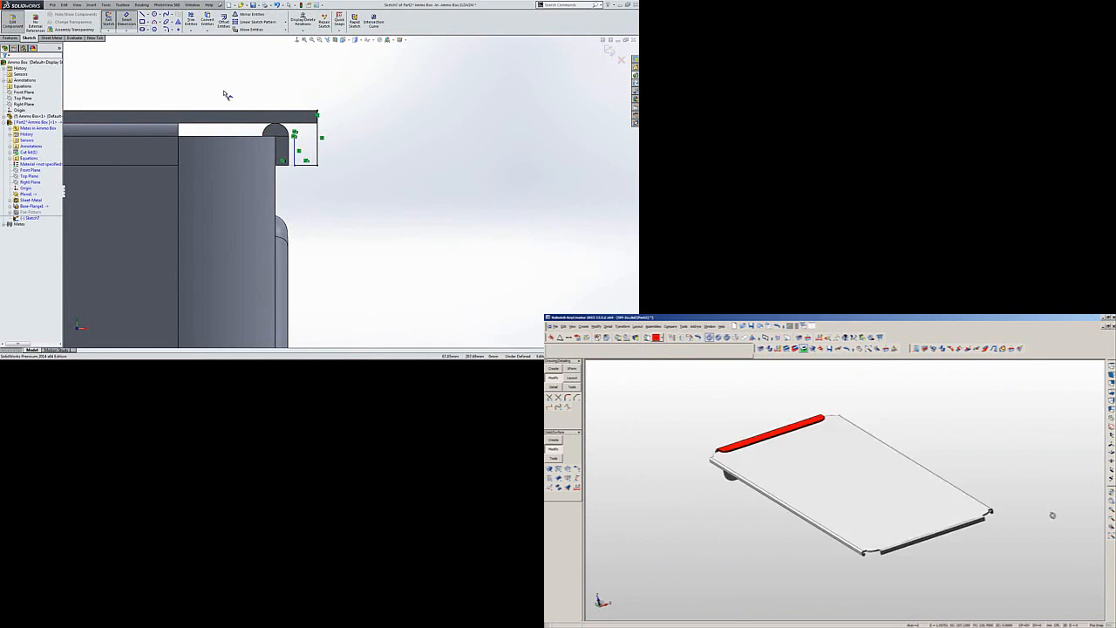
left_click(305, 164)
left_click(307, 188)
type("3.3")
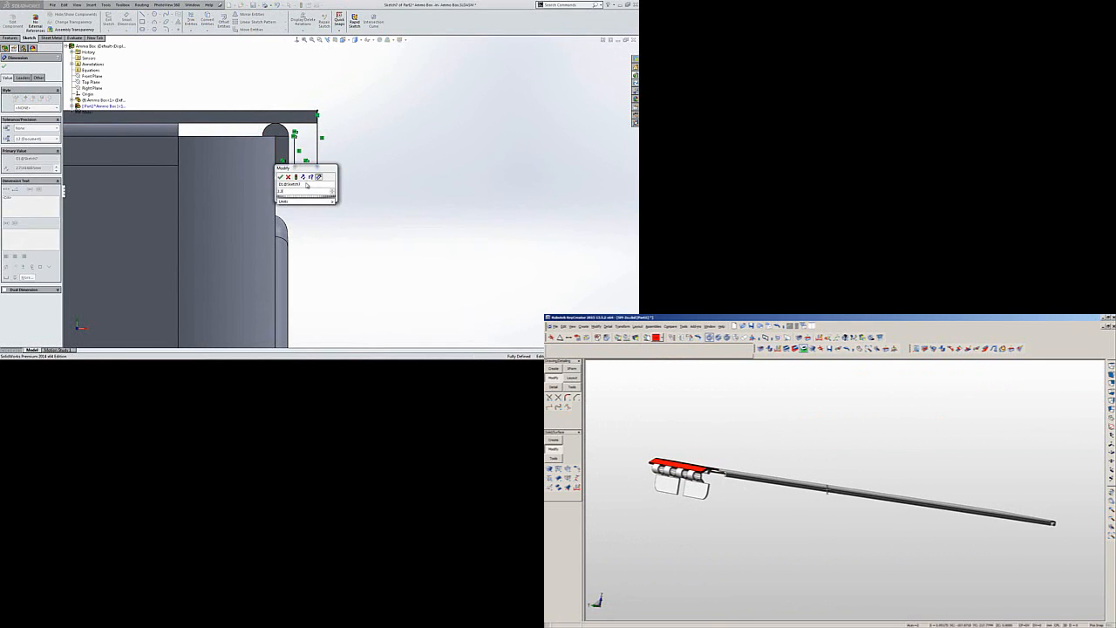
key("Return")
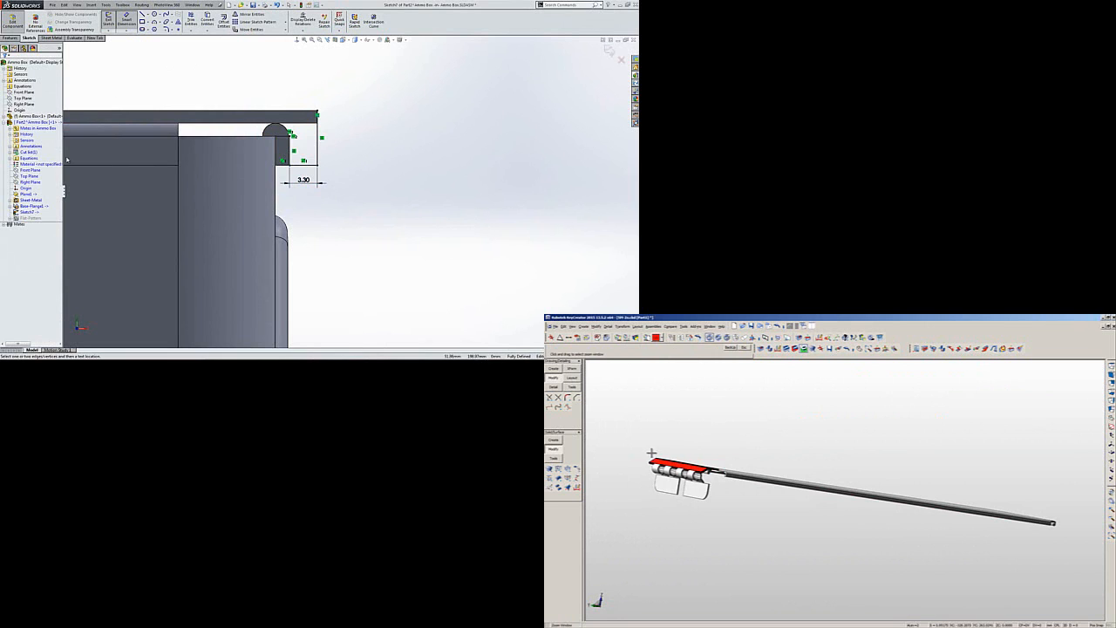
Start a miter flange from the profile along the lid's long edge, with a custom bend radius and gap distance of 0.1 mm.
scroll(206, 92, "up", 5)
middle_click_drag(331, 132, 222, 165)
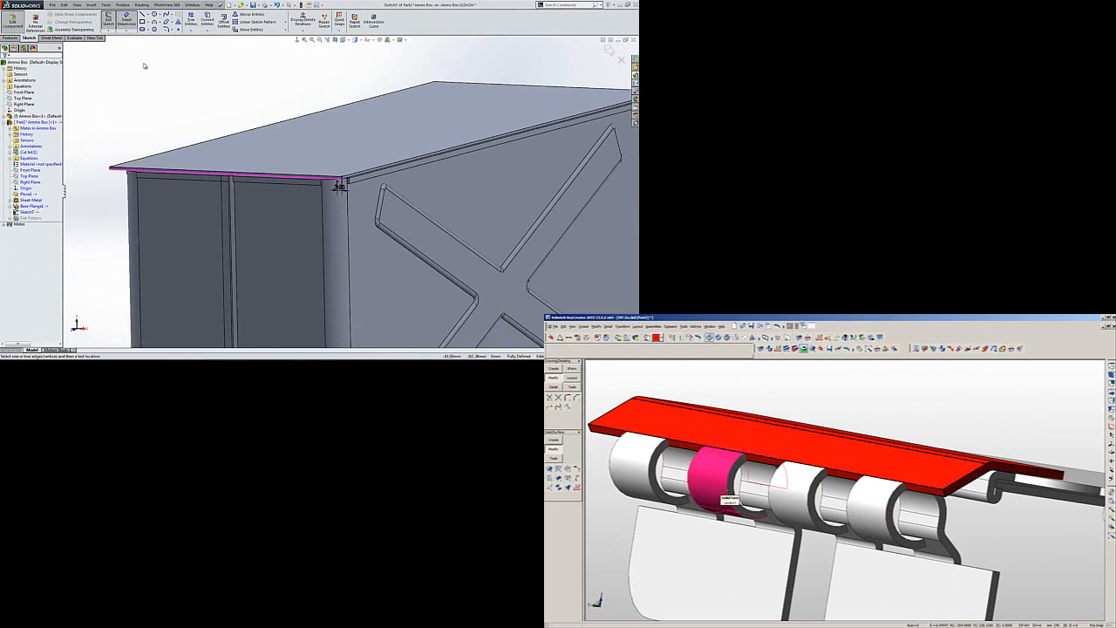
key("Escape")
left_click(51, 37)
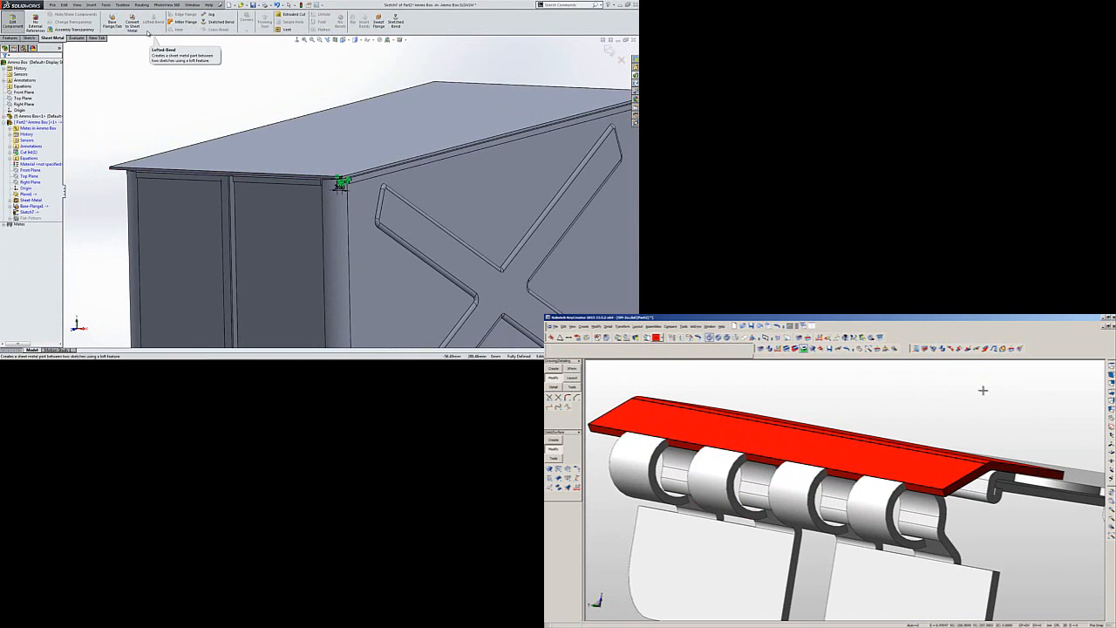
left_click(170, 22)
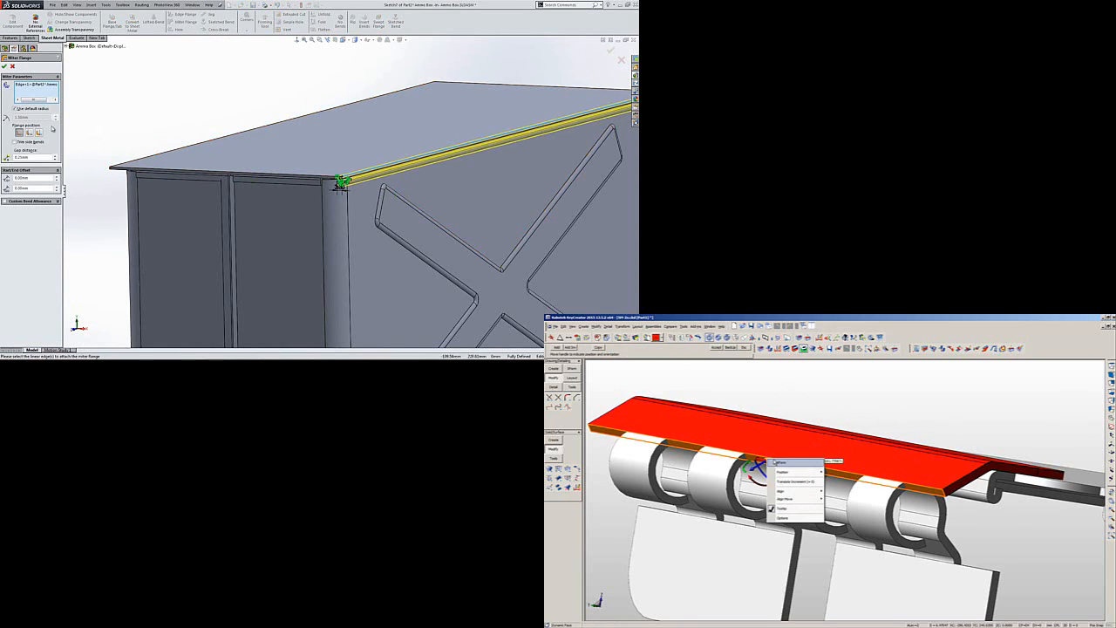
middle_click_drag(349, 199, 441, 196)
scroll(385, 177, "down", 6)
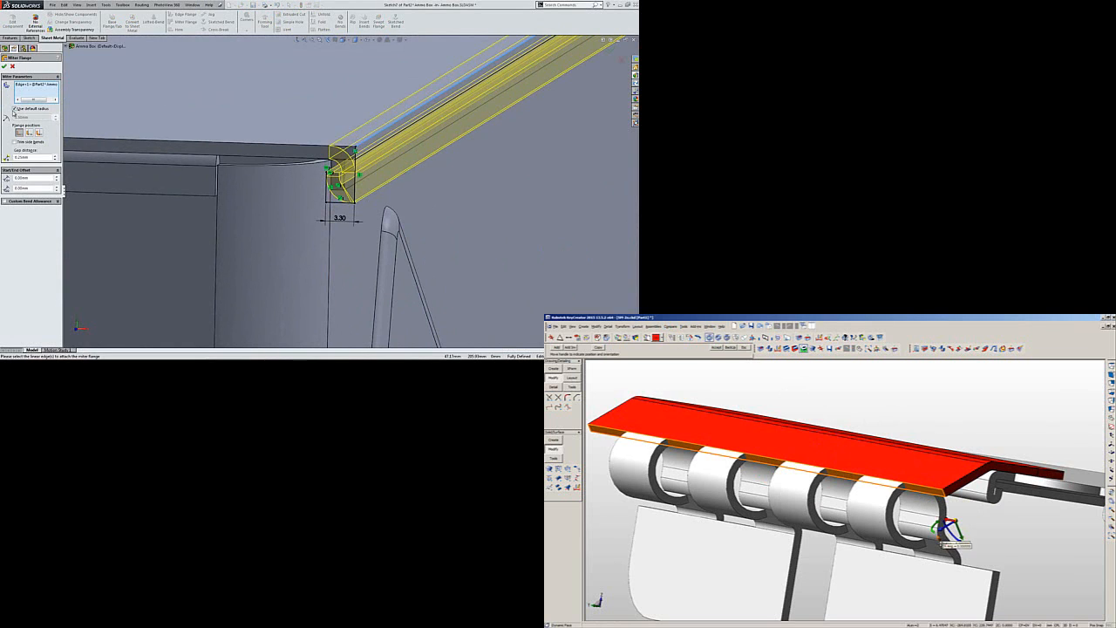
left_click(14, 108)
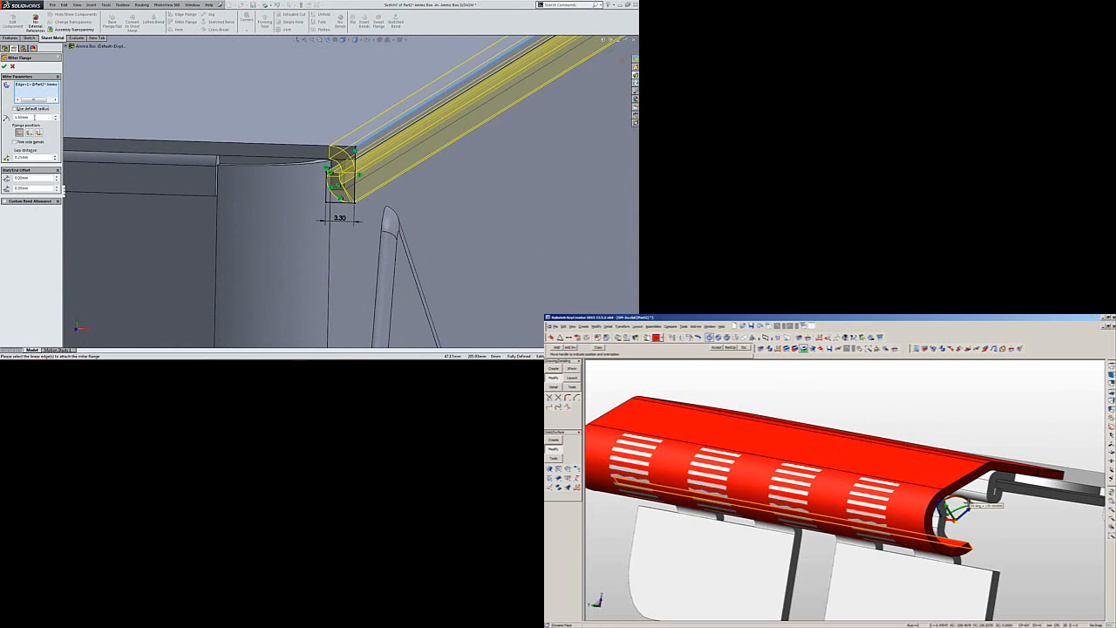
type(".1")
key("Return")
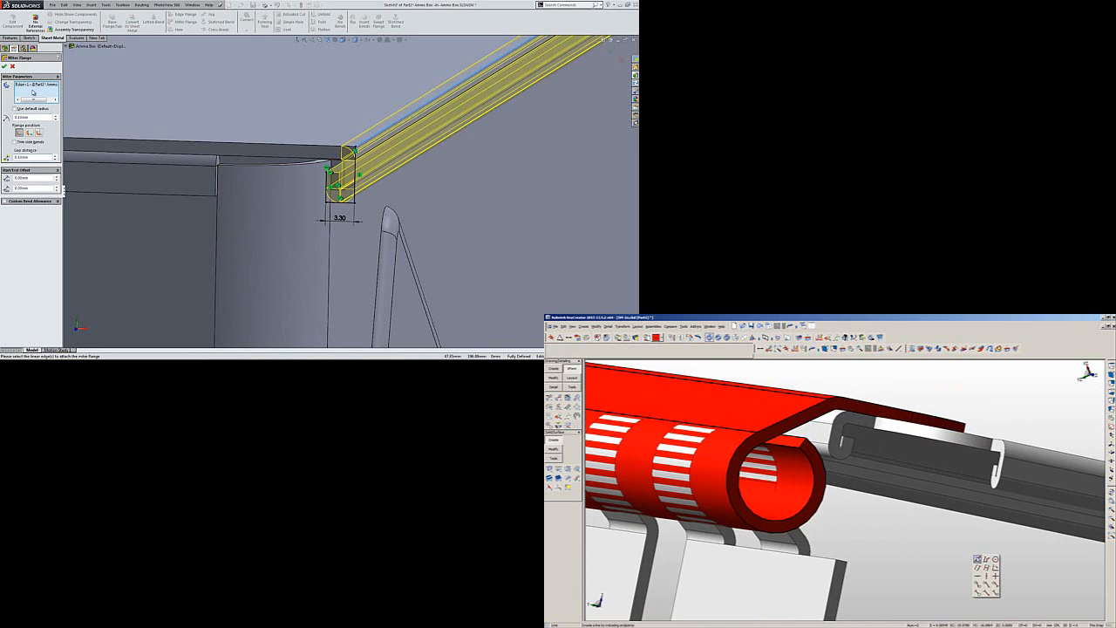
Add the lid's other three edges to the miter flange and create it around the whole perimeter.
scroll(532, 122, "up", 6)
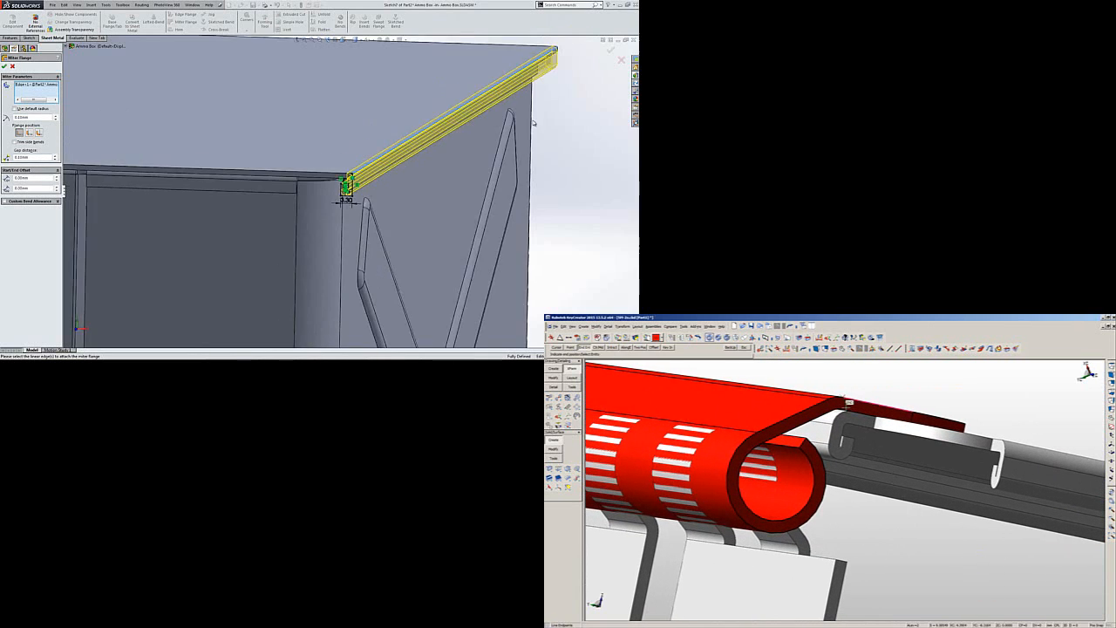
scroll(488, 112, "down", 2)
middle_click_drag(381, 131, 259, 206)
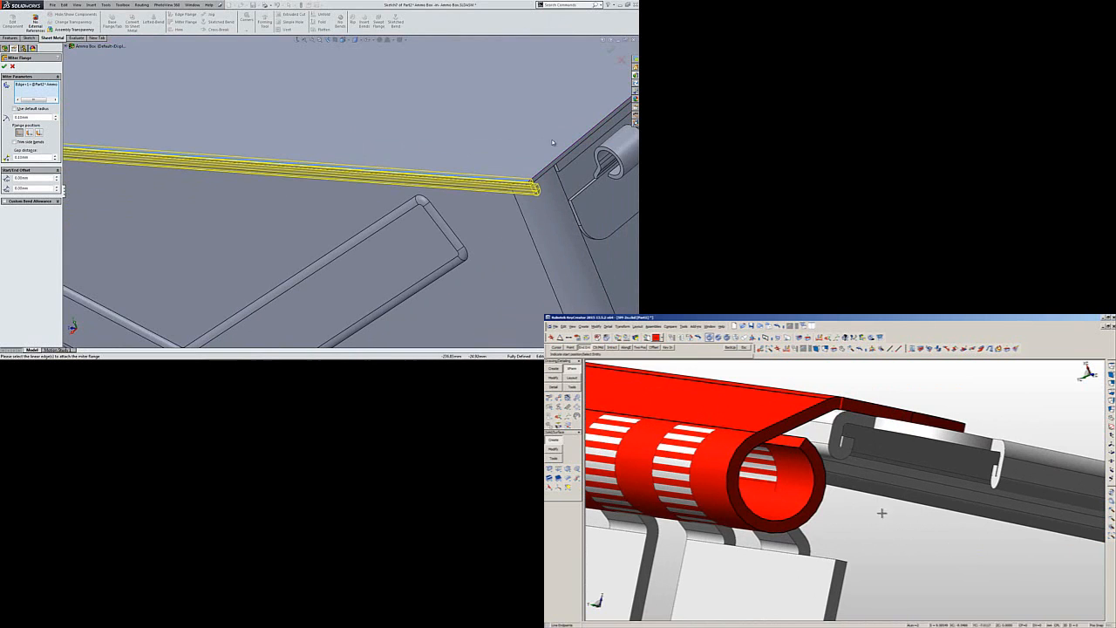
scroll(561, 115, "up", 3)
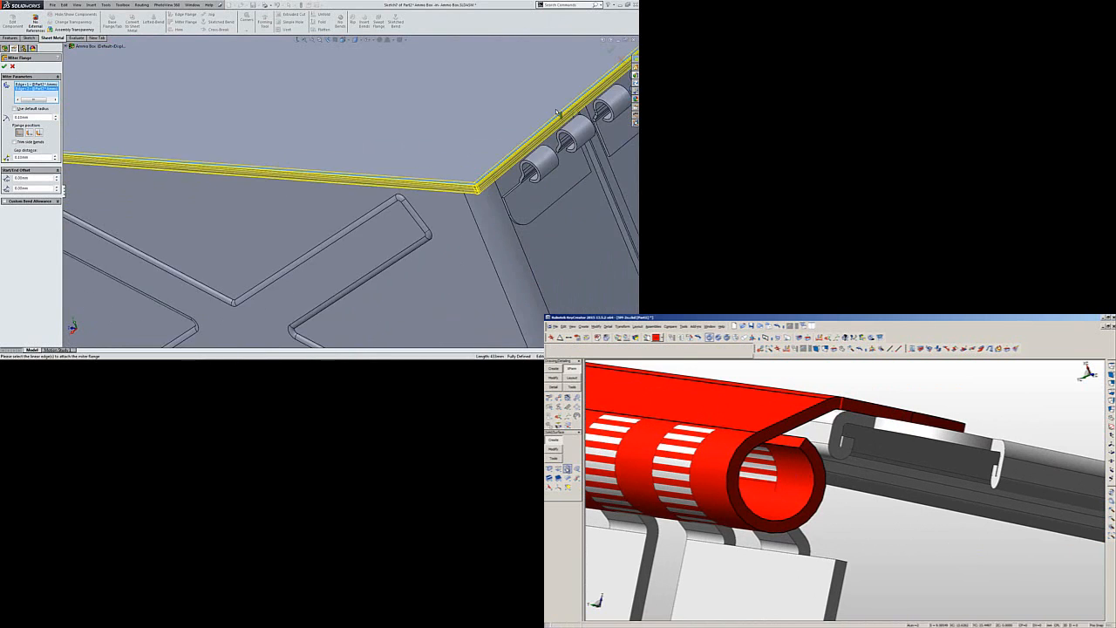
scroll(497, 111, "down", 5)
left_click(442, 166)
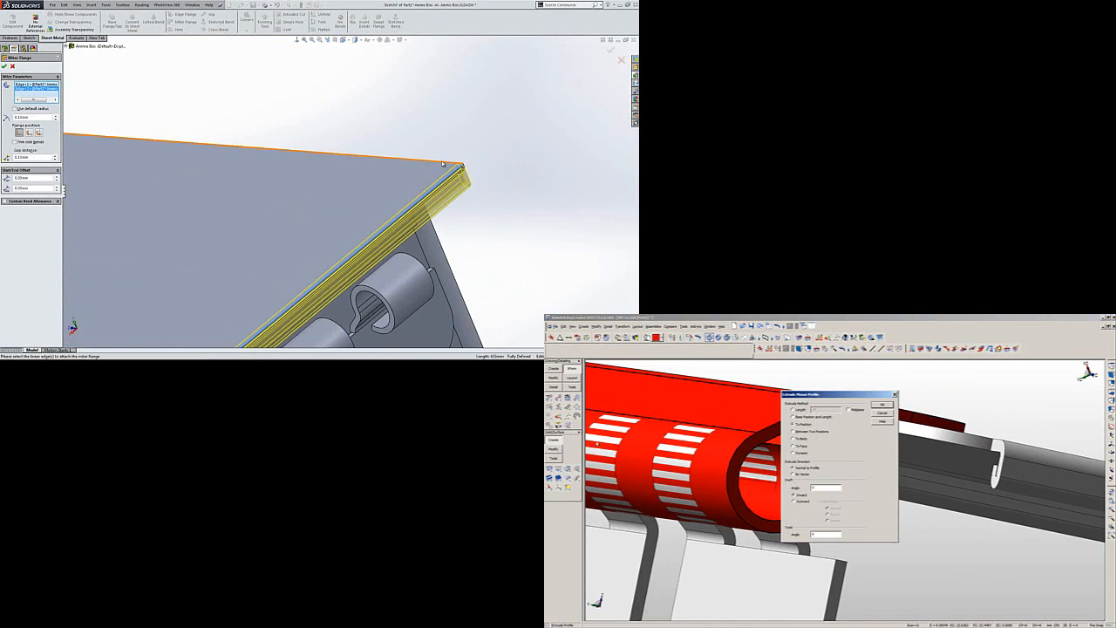
scroll(197, 220, "up", 7)
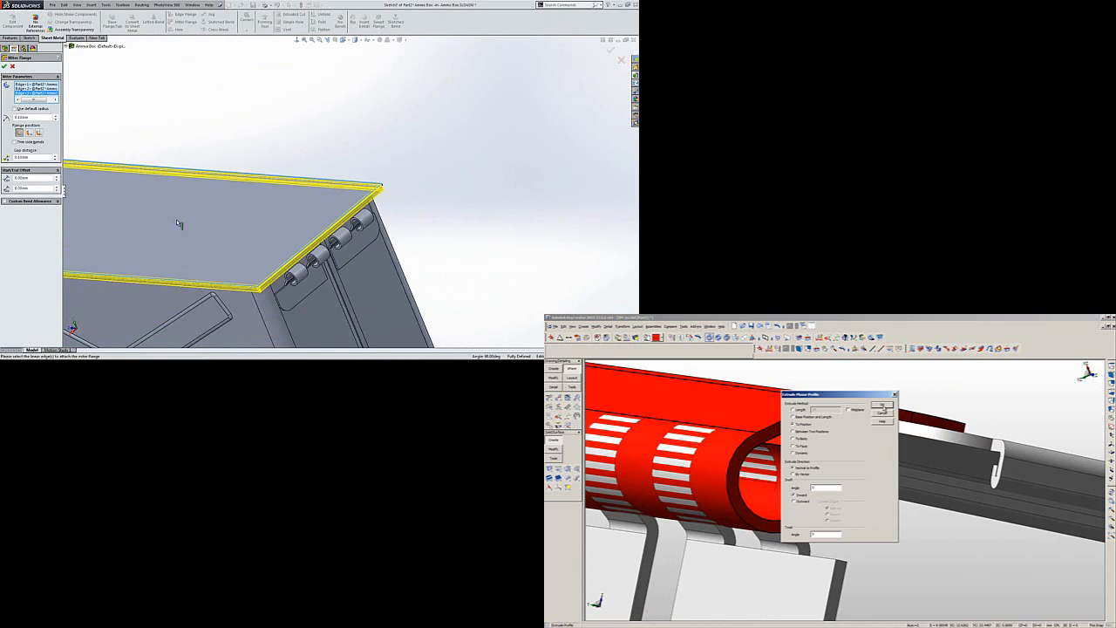
scroll(166, 216, "down", 6)
scroll(210, 189, "down", 4)
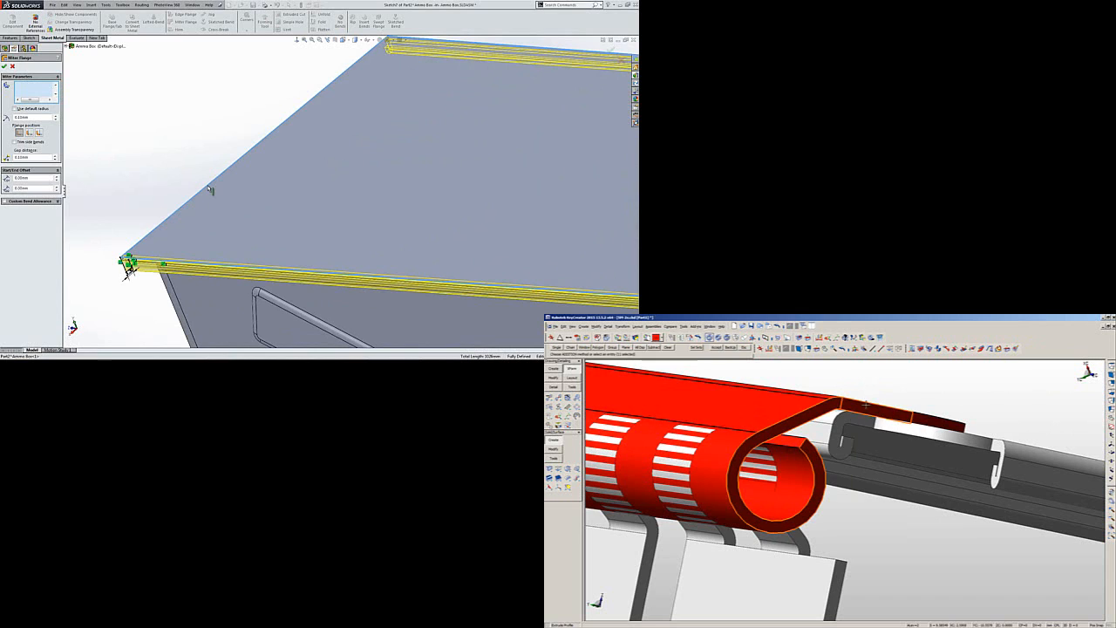
left_click(212, 190)
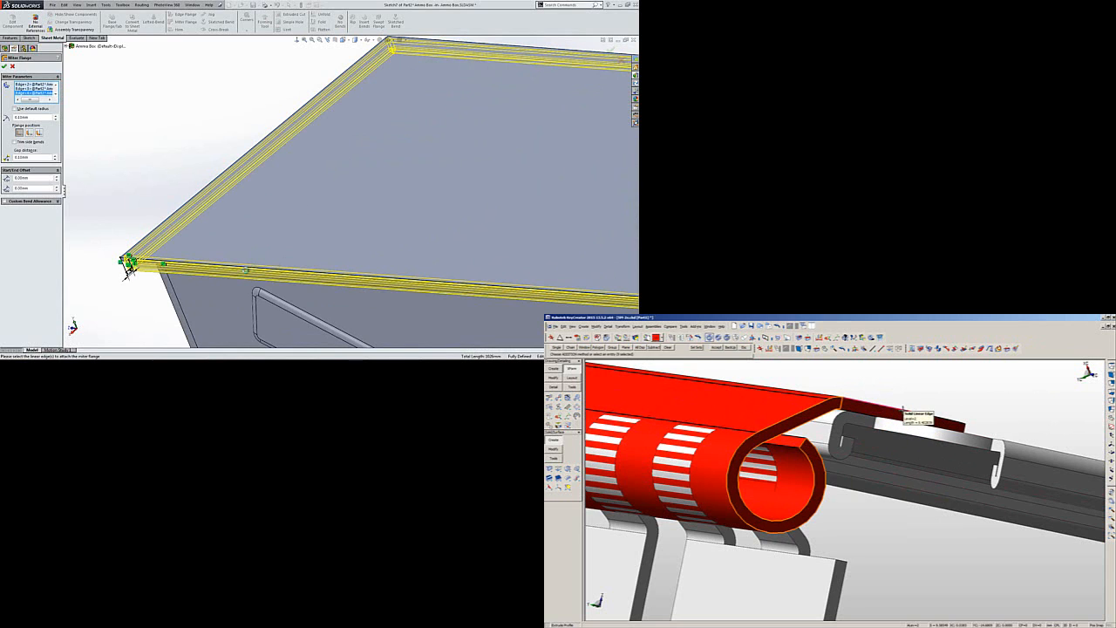
right_click(178, 269)
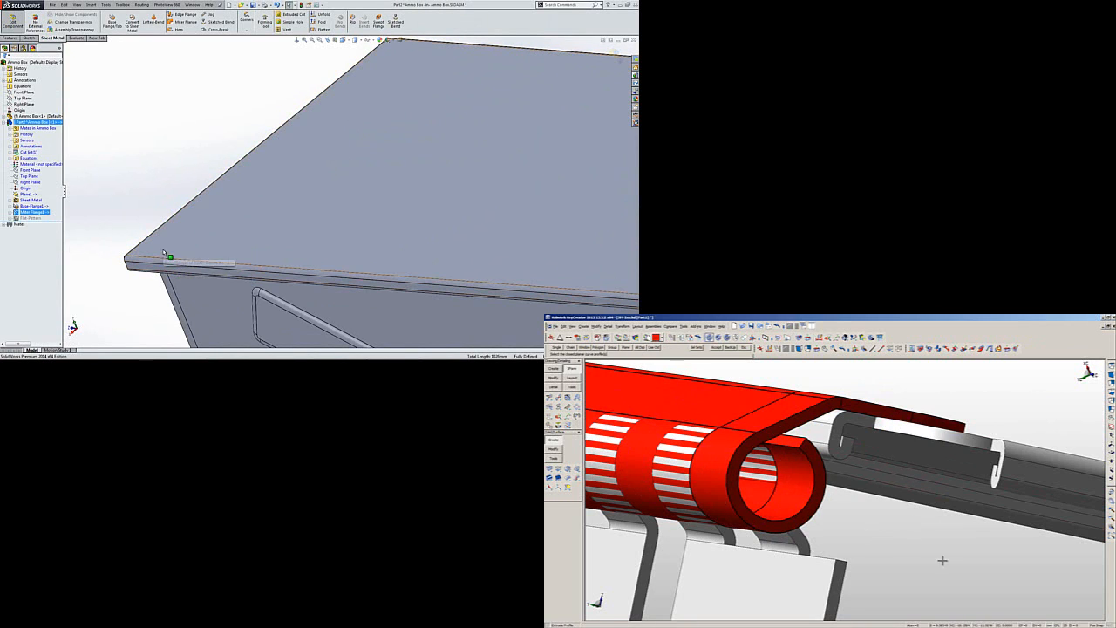
Inspect the flanged lid's corner from below and open a new sketch on the lid's top face.
key("ctrl+7")
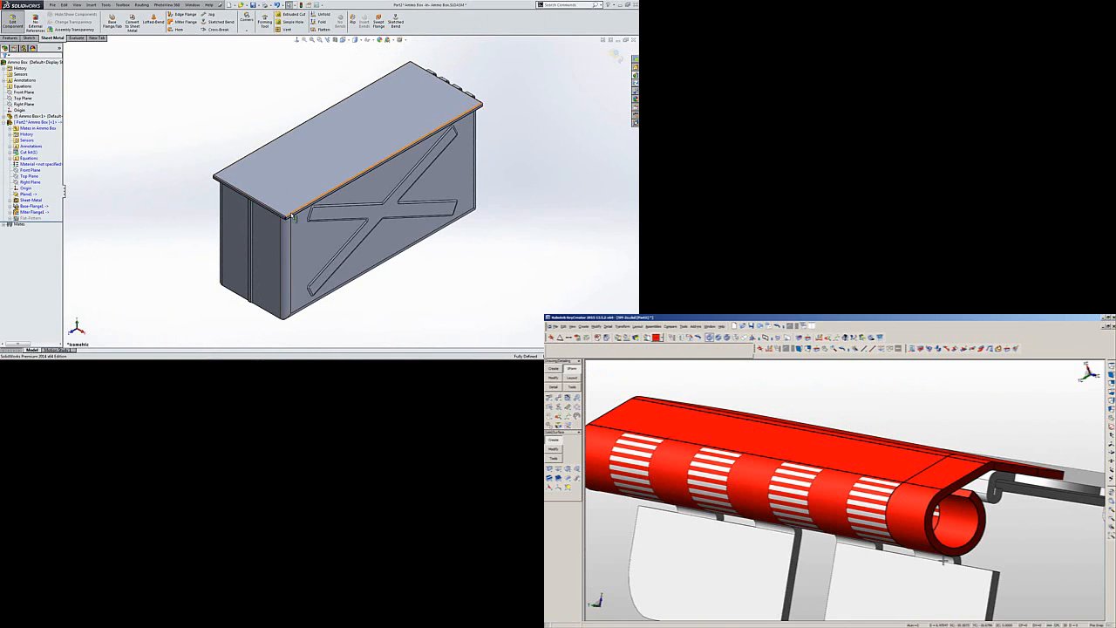
middle_click_drag(292, 209, 305, 111)
scroll(308, 114, "down", 6)
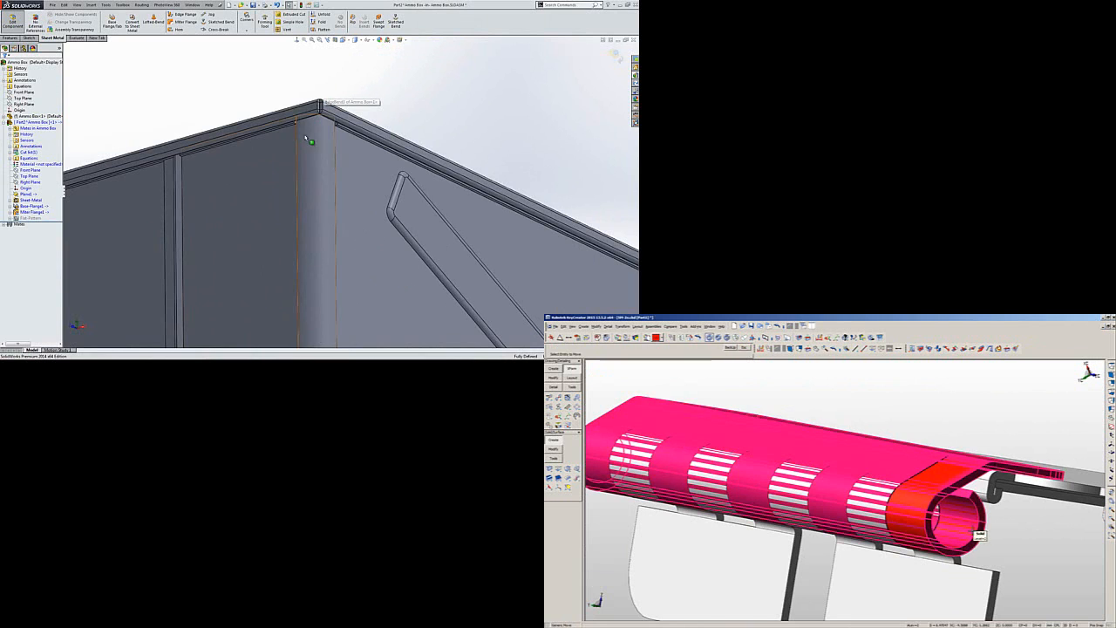
scroll(357, 214, "up", 3)
middle_click_drag(357, 214, 357, 286)
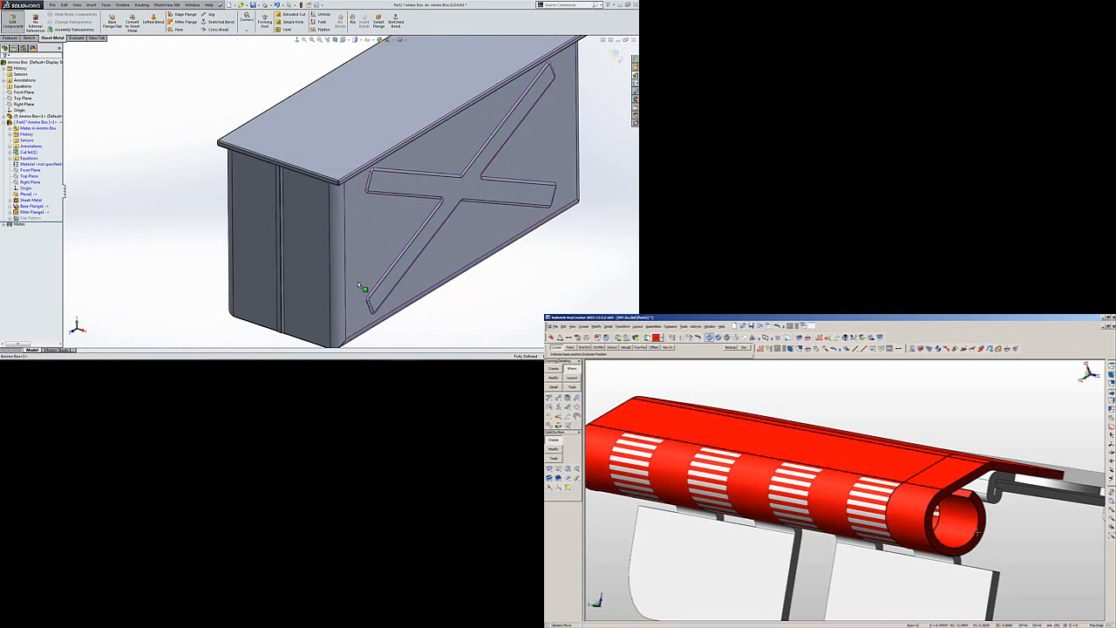
key("ctrl+7")
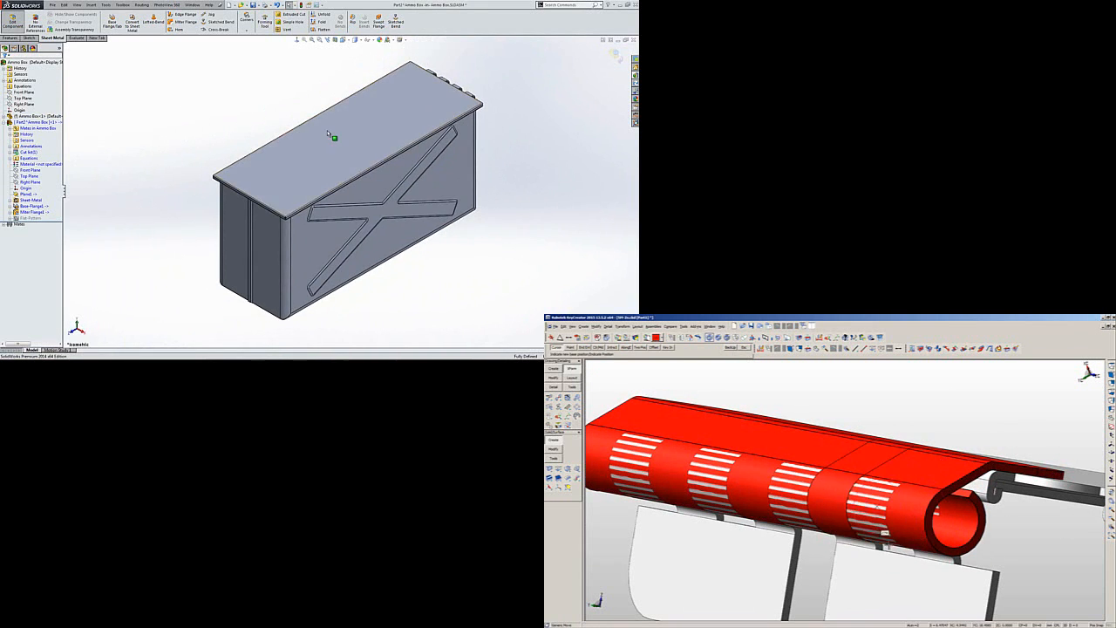
right_click(328, 127)
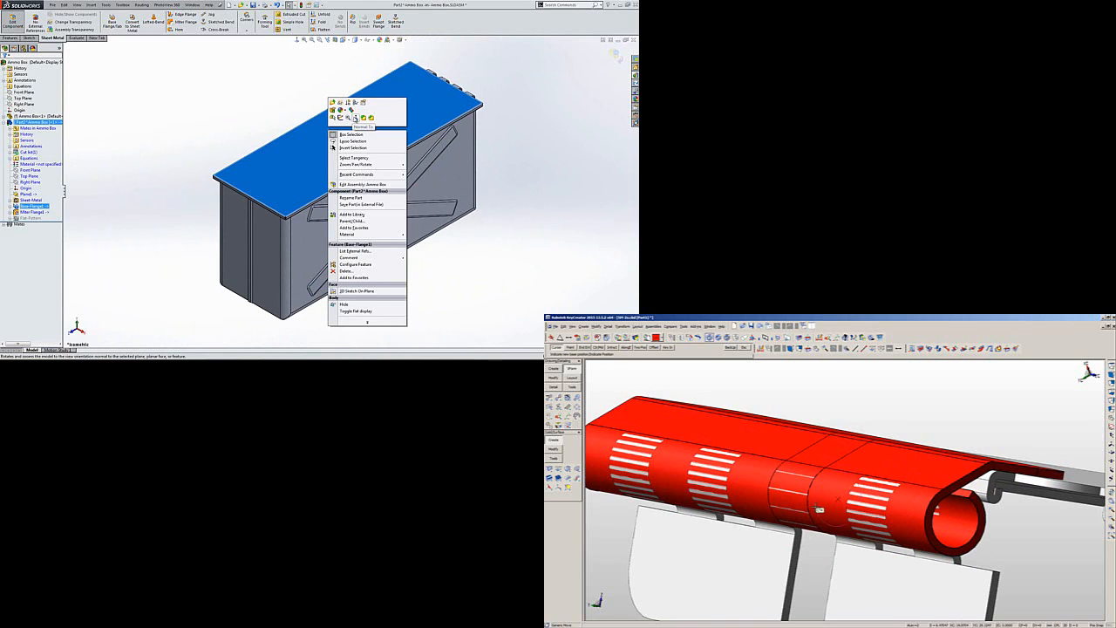
left_click(355, 118)
right_click(346, 146)
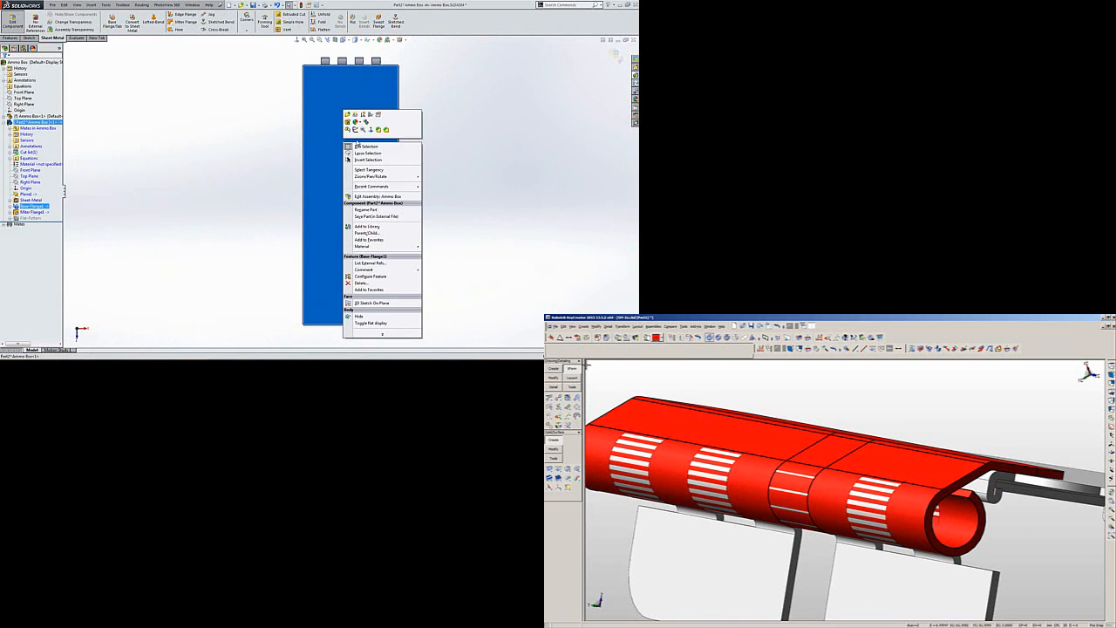
left_click(364, 145)
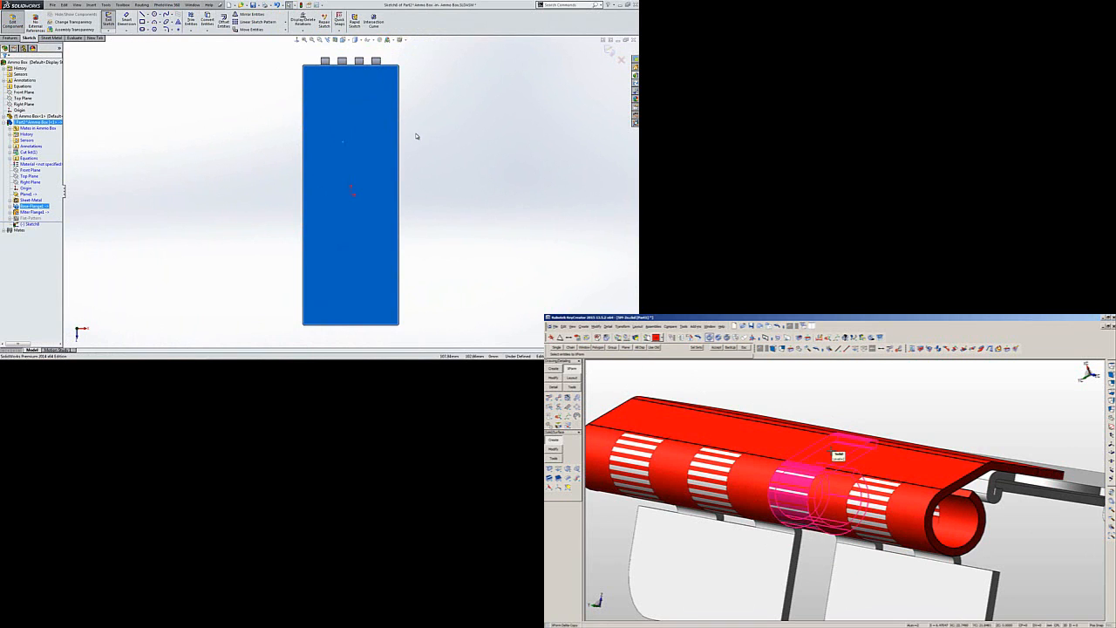
Offset the rounded corner arc of the box opposite the hinges outward by 1.5 mm into the lid sketch.
middle_click_drag(376, 310, 306, 188)
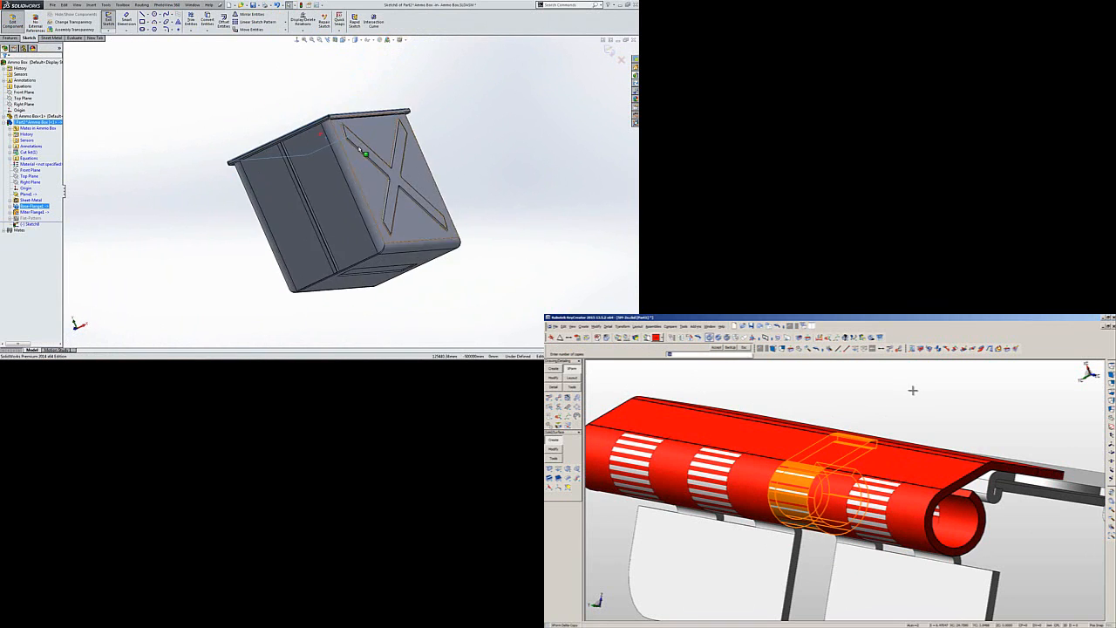
scroll(297, 121, "down", 6)
scroll(272, 100, "down", 1)
middle_click_drag(191, 82, 220, 81)
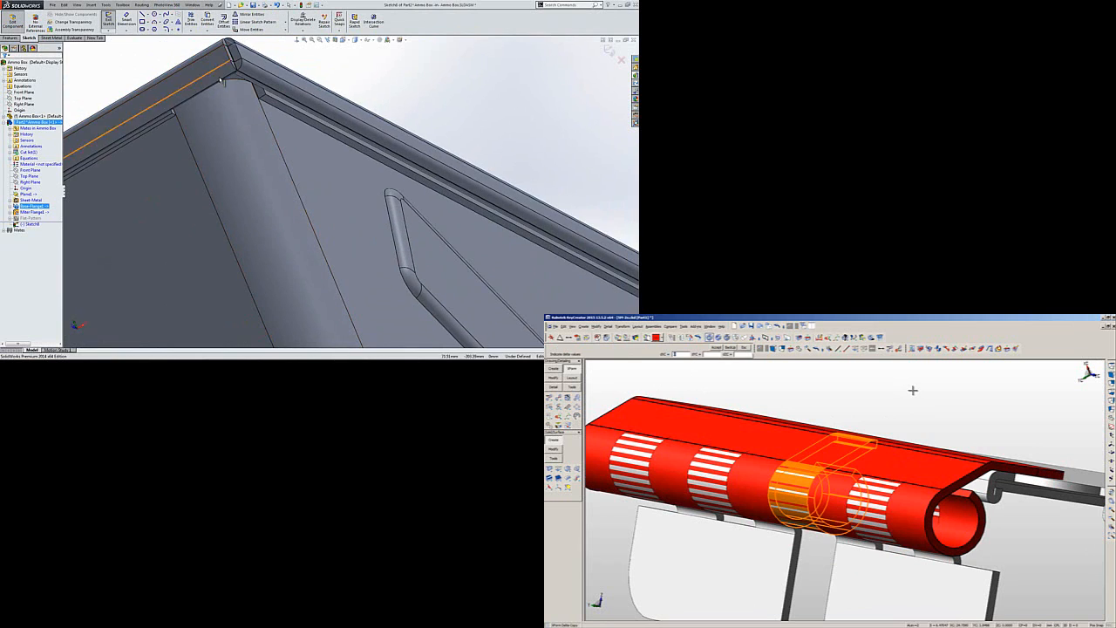
left_click(220, 29)
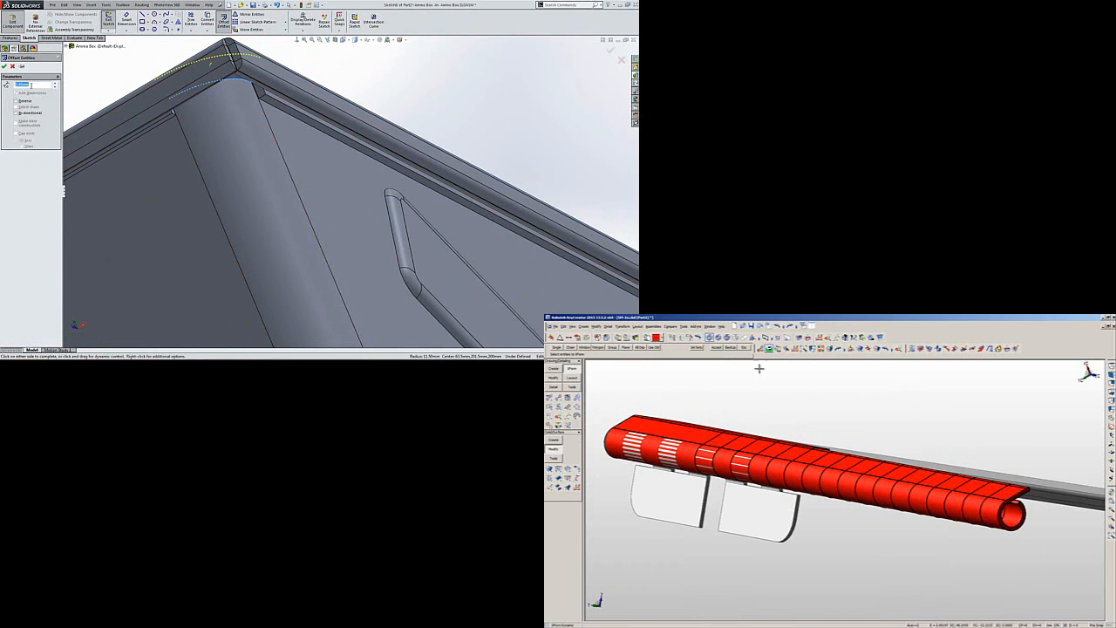
type("1.5")
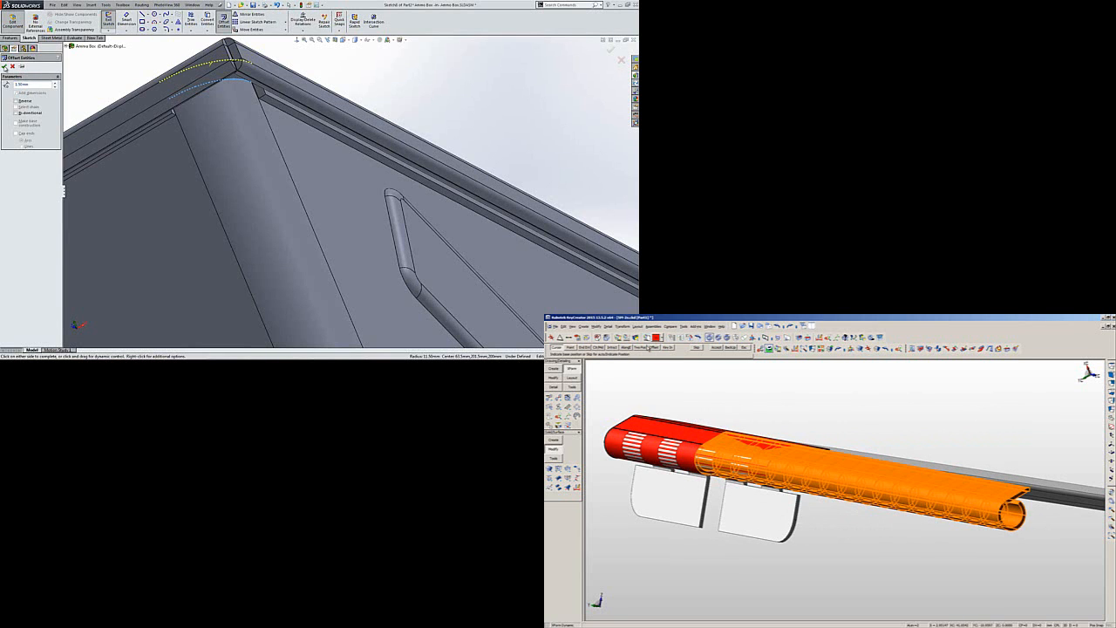
left_click(4, 68)
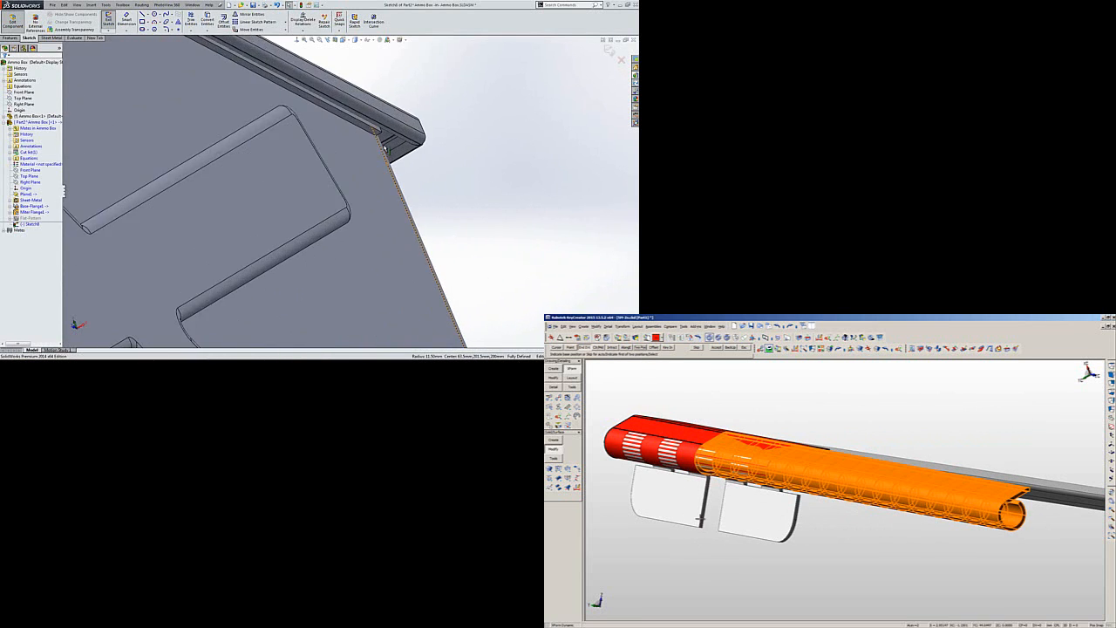
Offset the box's rounded corner arc at the hinge end outward by 1.5 mm in the same sketch.
middle_click_drag(385, 149, 342, 131)
scroll(428, 154, "down", 2)
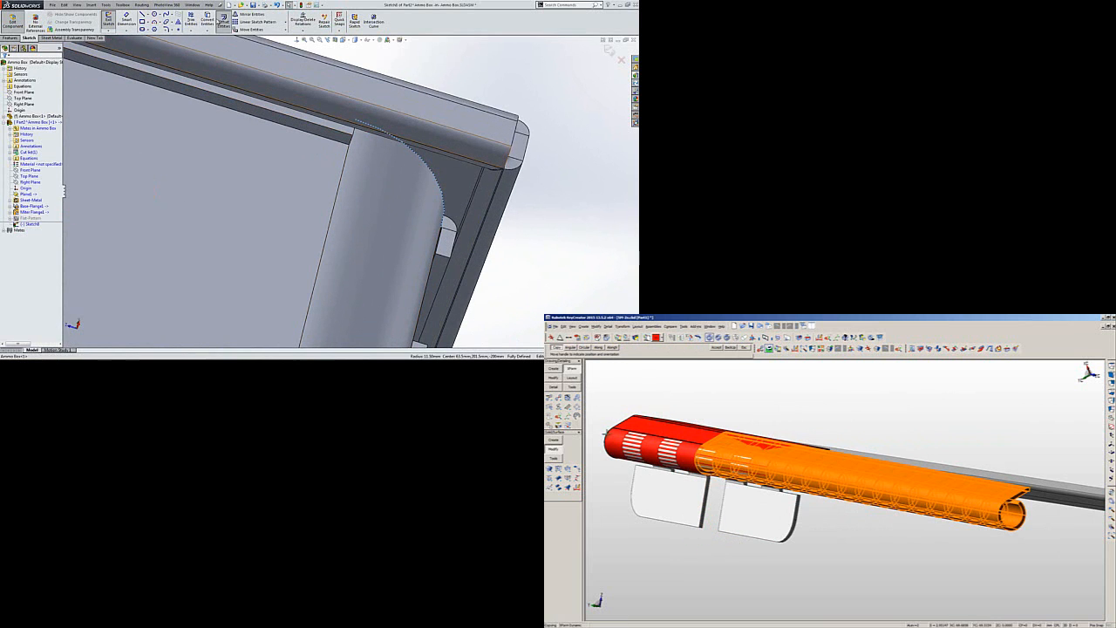
left_click(223, 22)
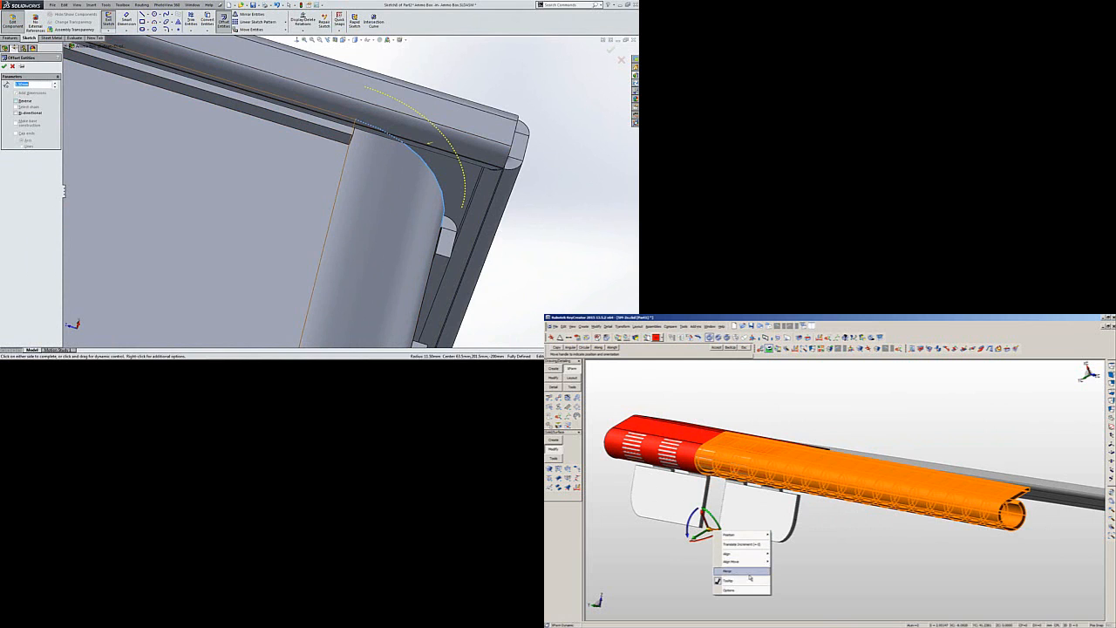
left_click(5, 66)
Close the hinge-end arc into a corner outline with four lines running along the lid's short edge and just outside its long edge.
left_click(297, 41)
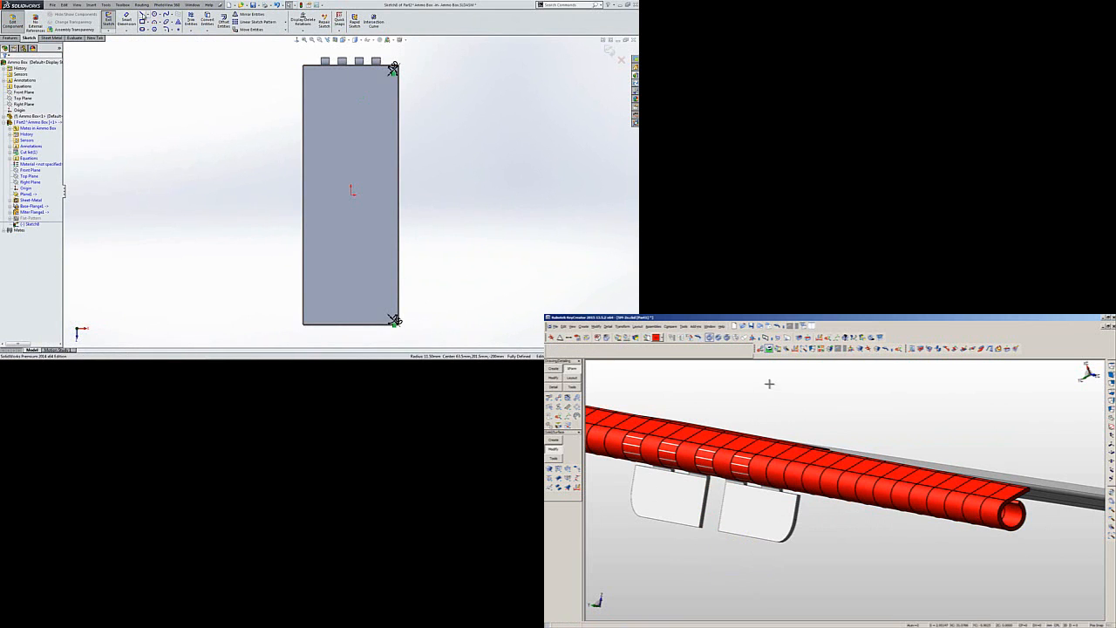
key("l")
scroll(392, 78, "down", 6)
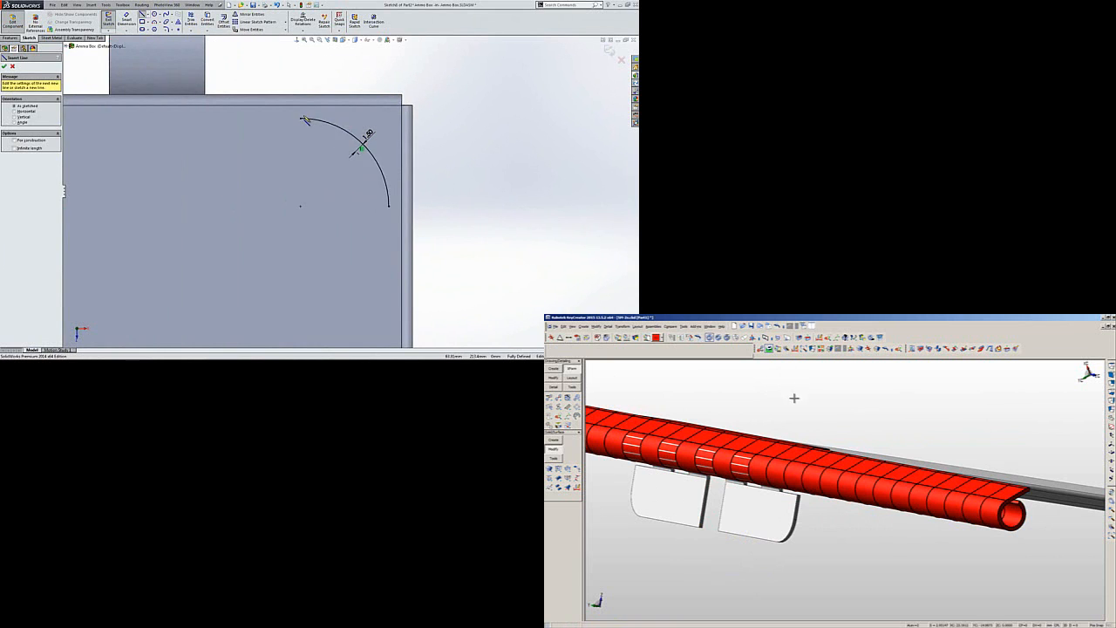
left_click(300, 118)
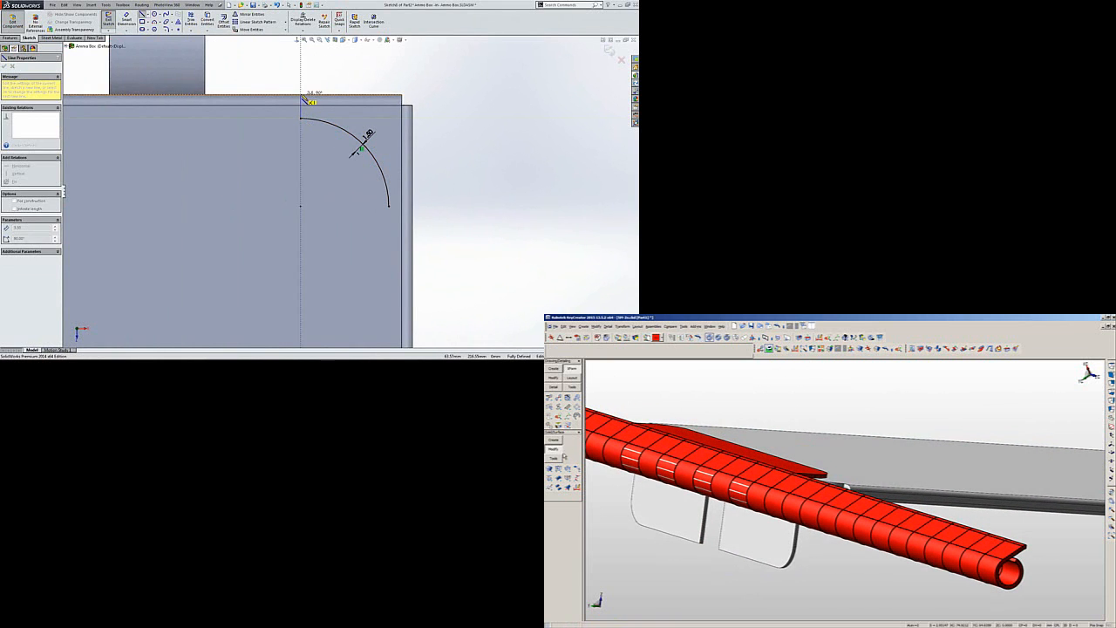
left_click(302, 92)
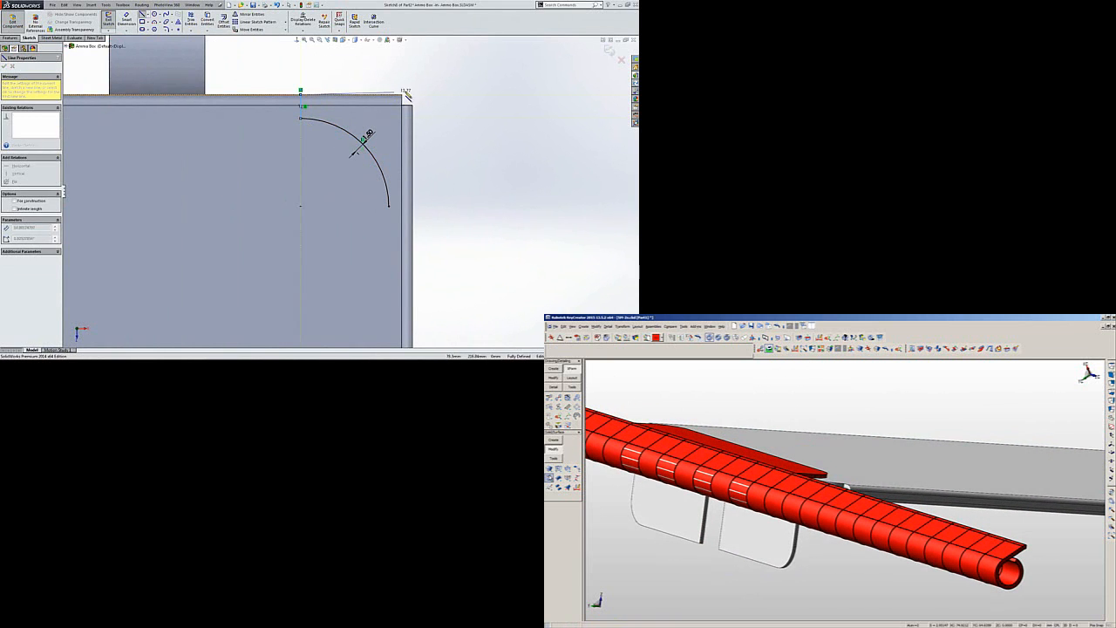
left_click(422, 205)
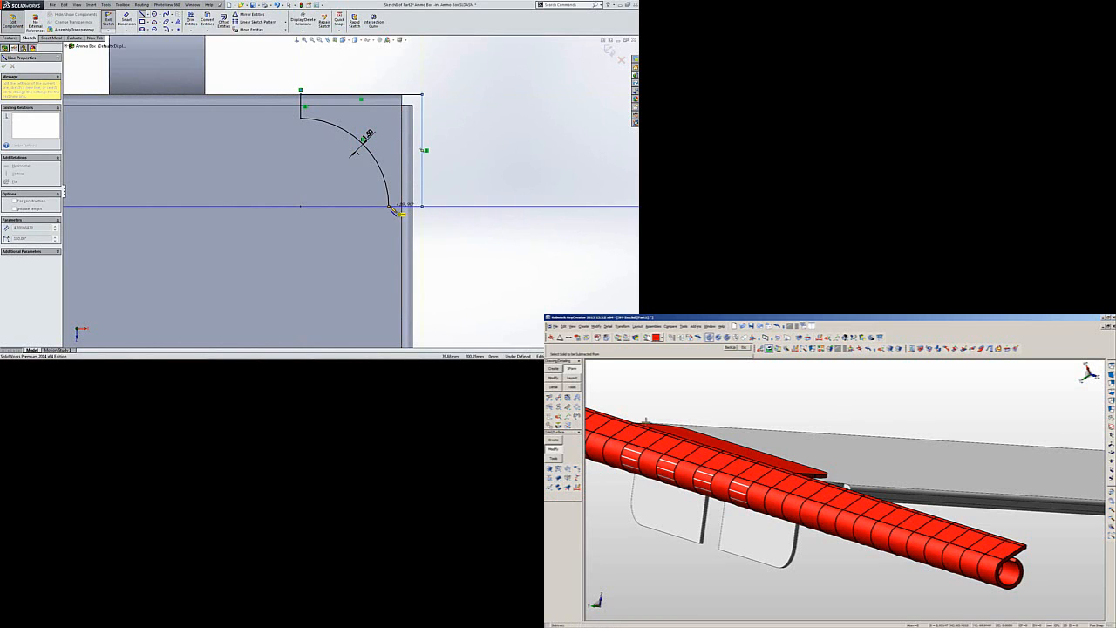
left_click(389, 205)
key("Escape")
Finish the closed hinge-end corner outline and make its outer endpoint coincident with the lid's long outer edge.
left_click(422, 206)
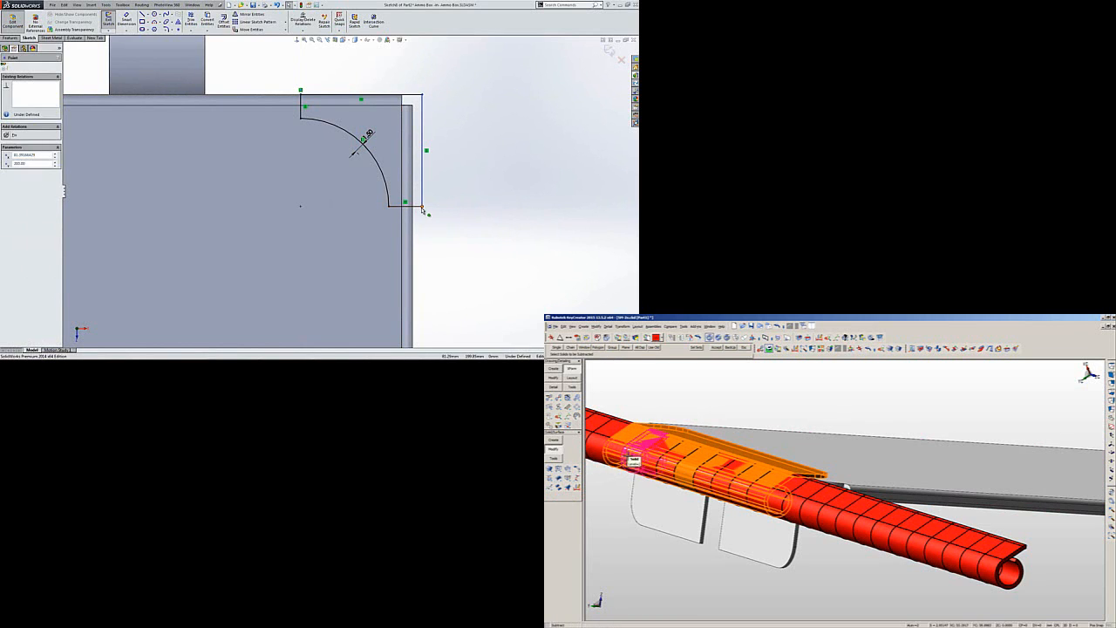
left_click(415, 225, "ctrl")
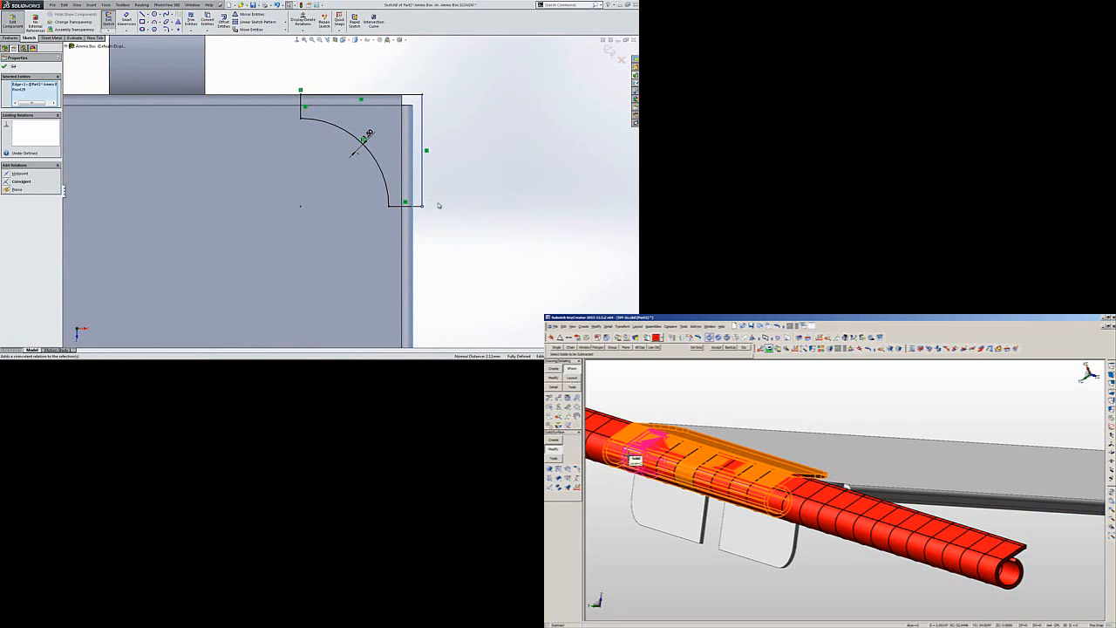
left_click(439, 206)
Close the offset arc at the corner opposite the hinges with four lines along the lid's long edge and just outside its short edge.
scroll(378, 334, "up", 15)
scroll(353, 338, "down", 3)
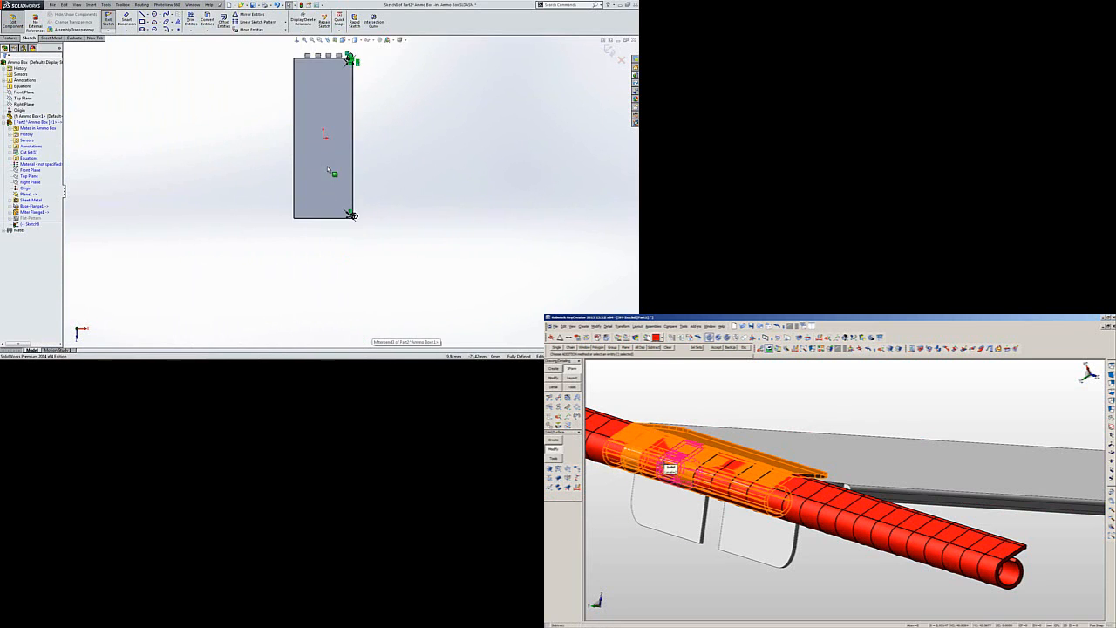
scroll(350, 214, "down", 8)
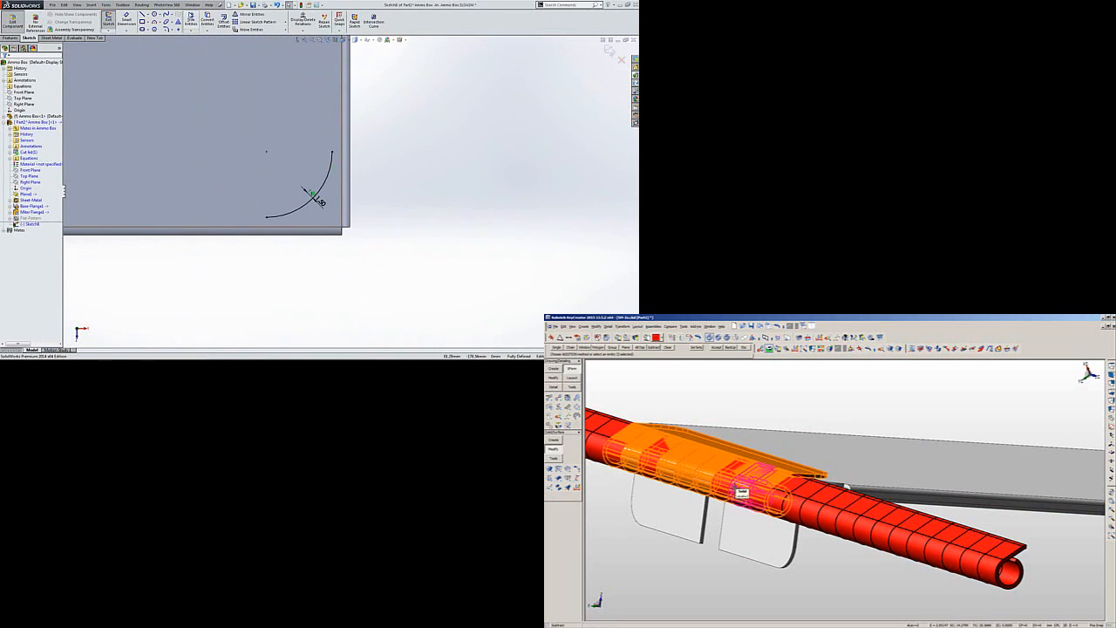
left_click(143, 14)
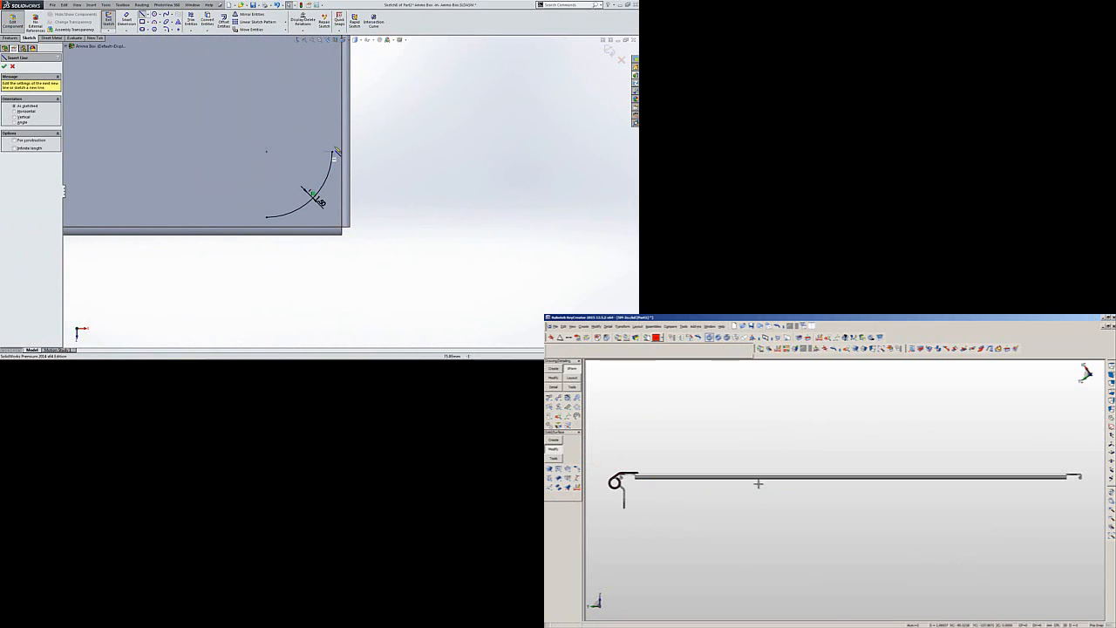
left_click(334, 155)
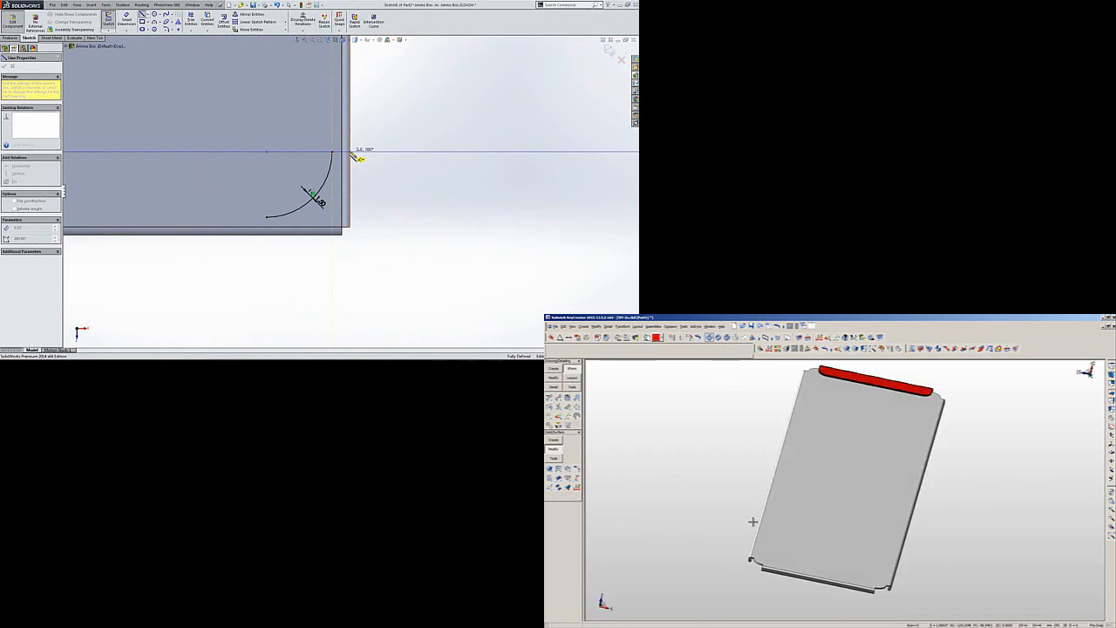
left_click(353, 152)
left_click(350, 237)
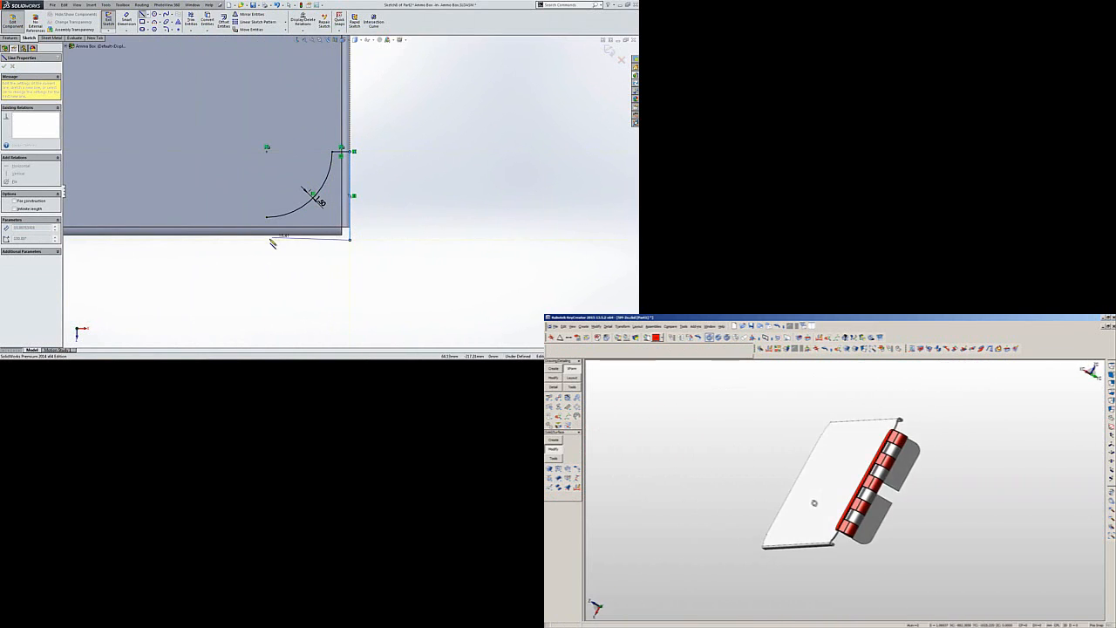
left_click(266, 237)
left_click(267, 217)
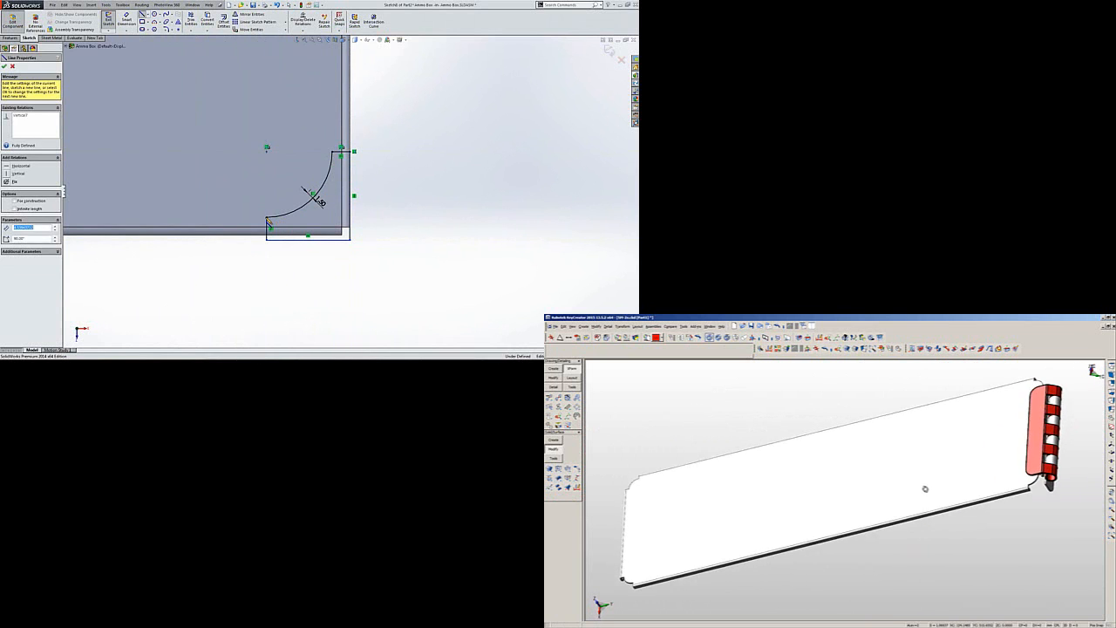
Make the outline's outer vertex below the arc coincident with the lid's short outer edge opposite the hinges.
key("Escape")
left_click(267, 240)
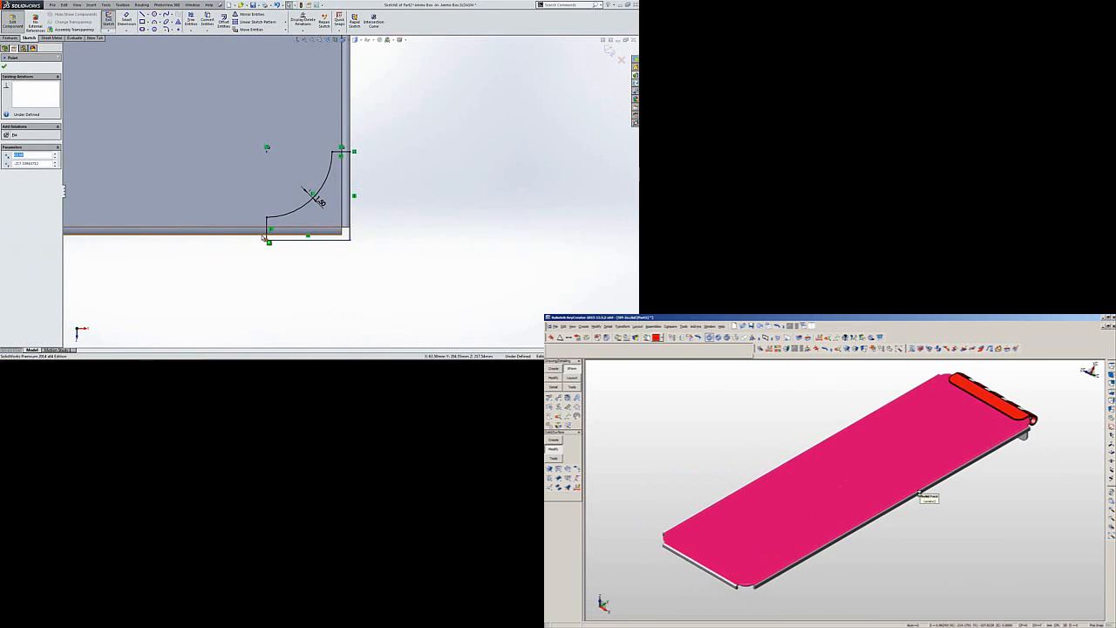
left_click(263, 234, "ctrl")
left_click(294, 208)
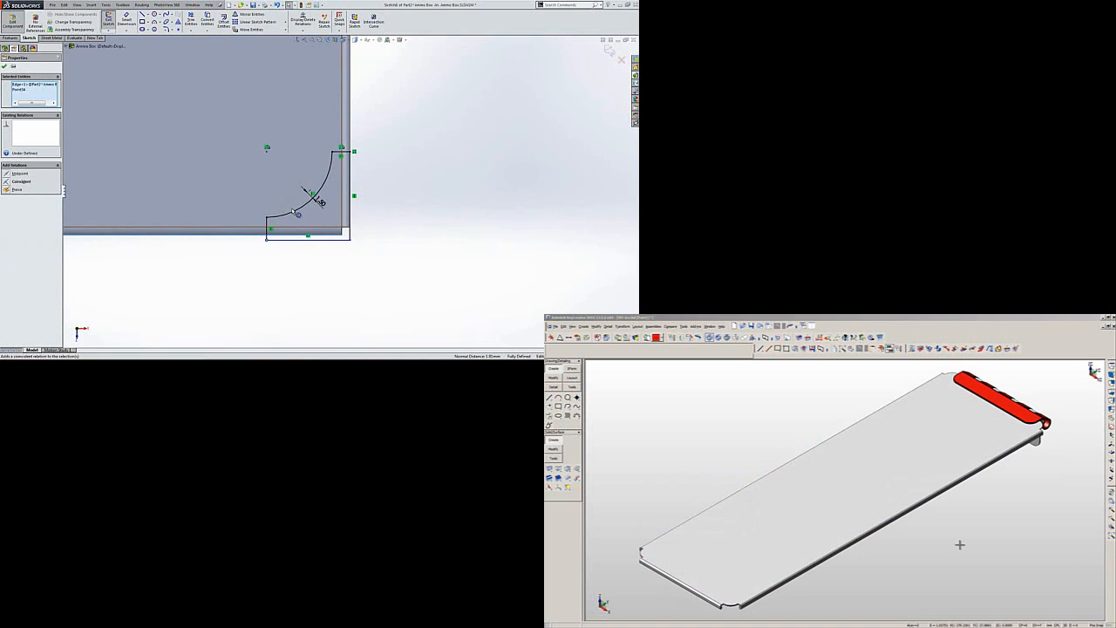
key("Escape")
Draw a vertical centerline about 273 mm long through the lid's origin.
scroll(230, 186, "up", 4)
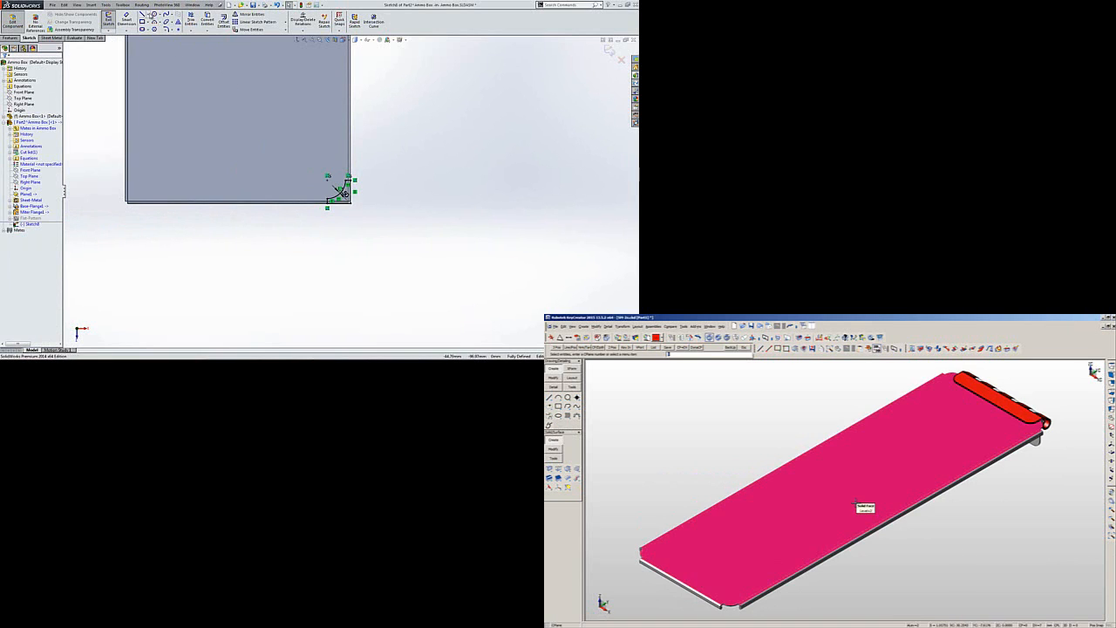
left_click(148, 14)
left_click(157, 30)
scroll(259, 78, "up", 7)
scroll(351, 96, "down", 4)
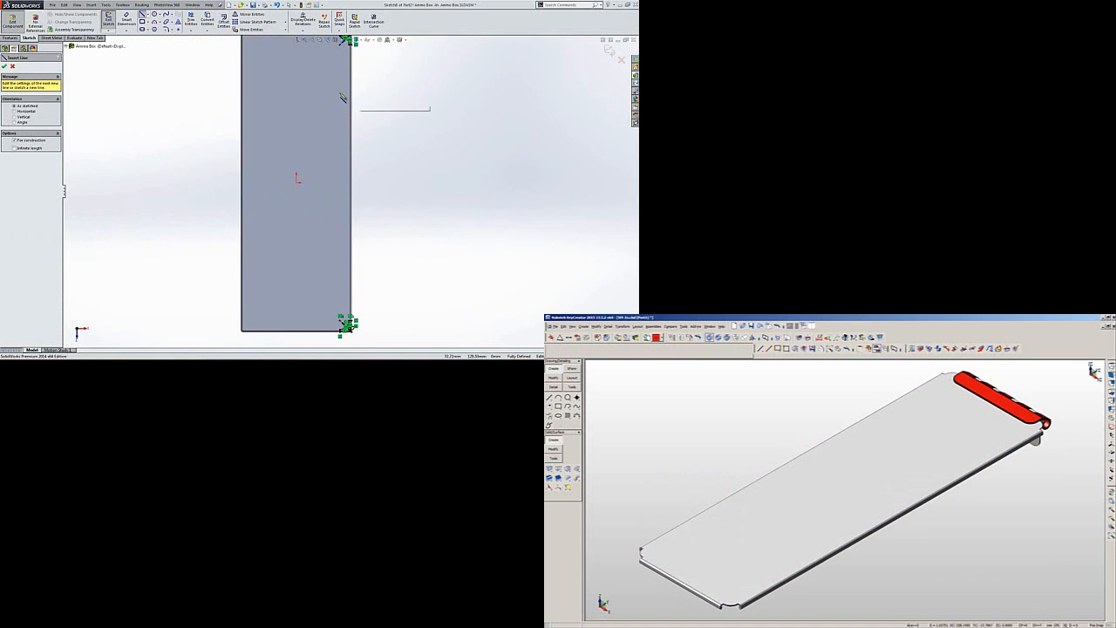
left_click(297, 96)
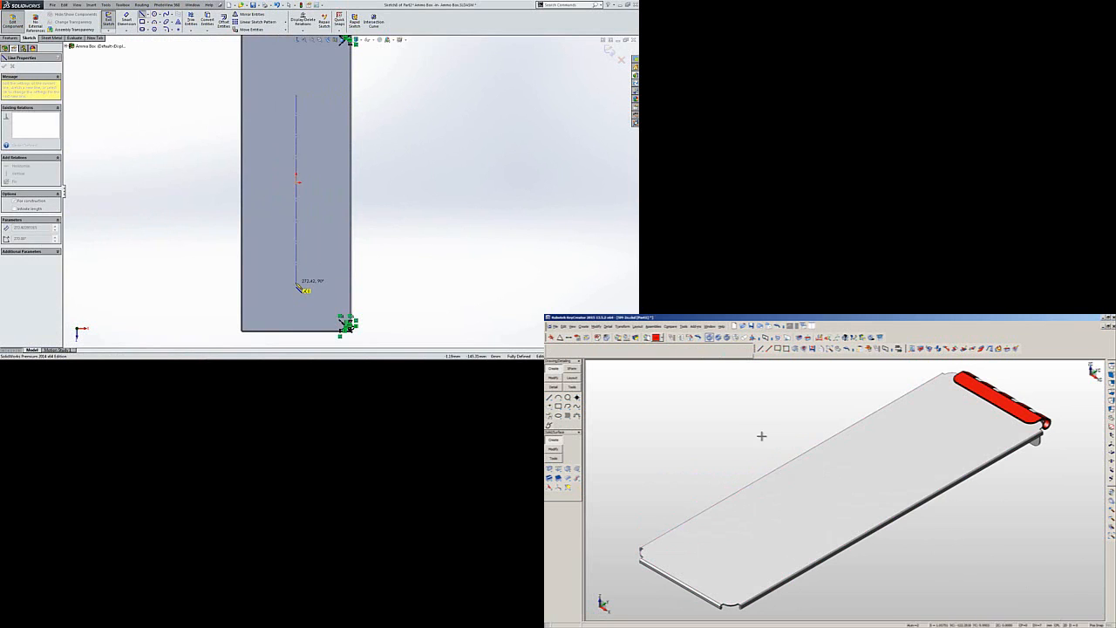
left_click(296, 284)
Mirror both corner outlines about the lid's centerline to the opposite long side.
scroll(351, 190, "up", 3)
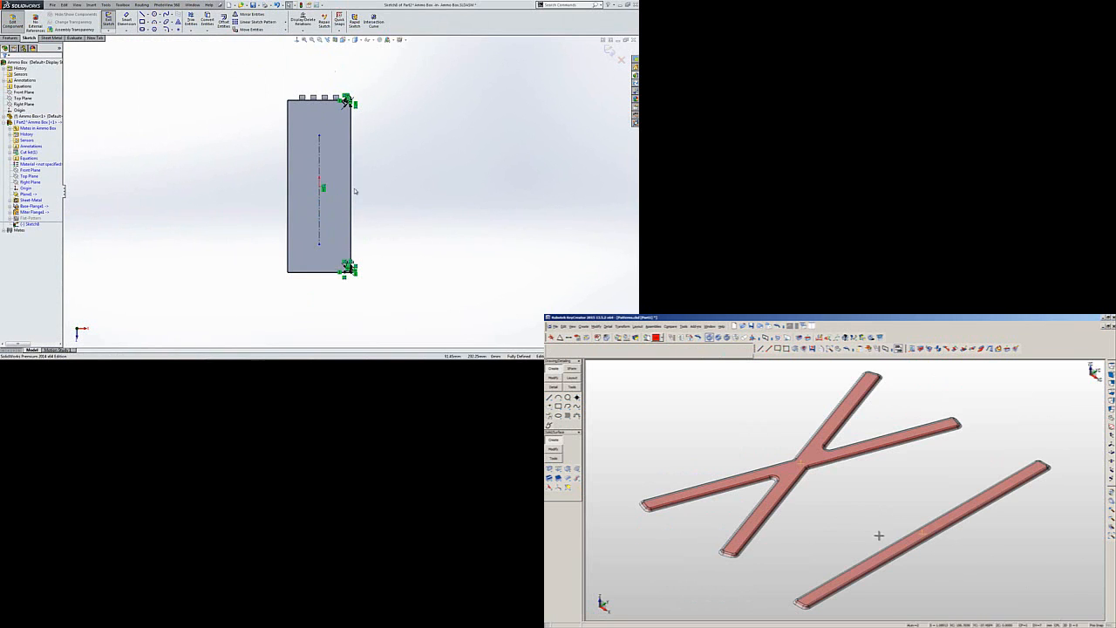
left_click_drag(337, 69, 375, 329)
left_click(252, 14)
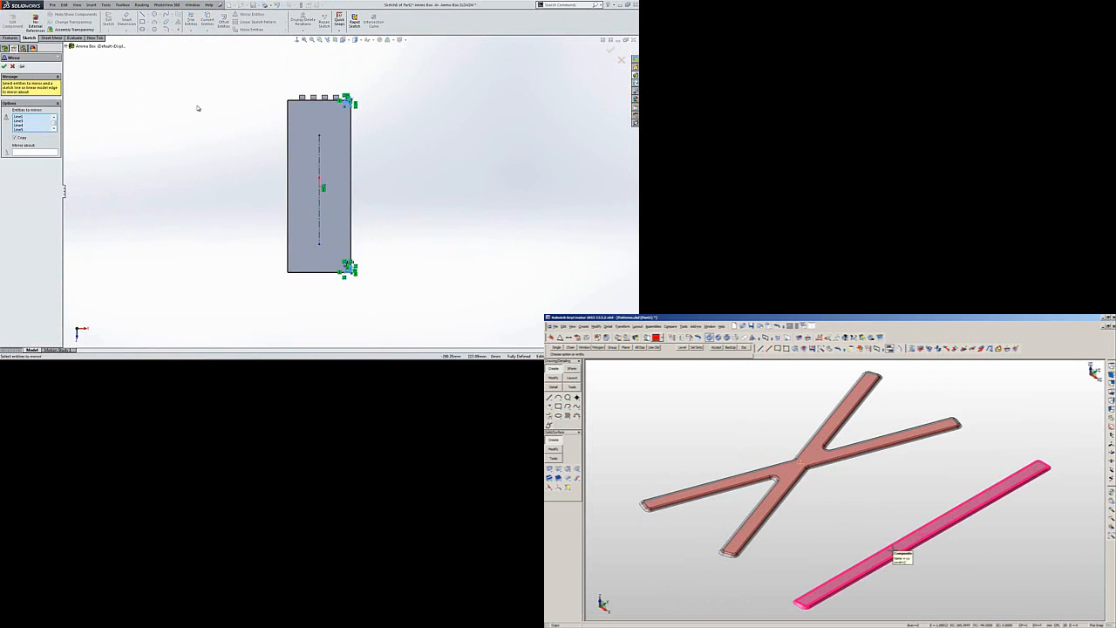
right_click(320, 198)
Cut the four corner outlines through the lid with an extruded cut set to Up To Next.
middle_click_drag(355, 223, 304, 87)
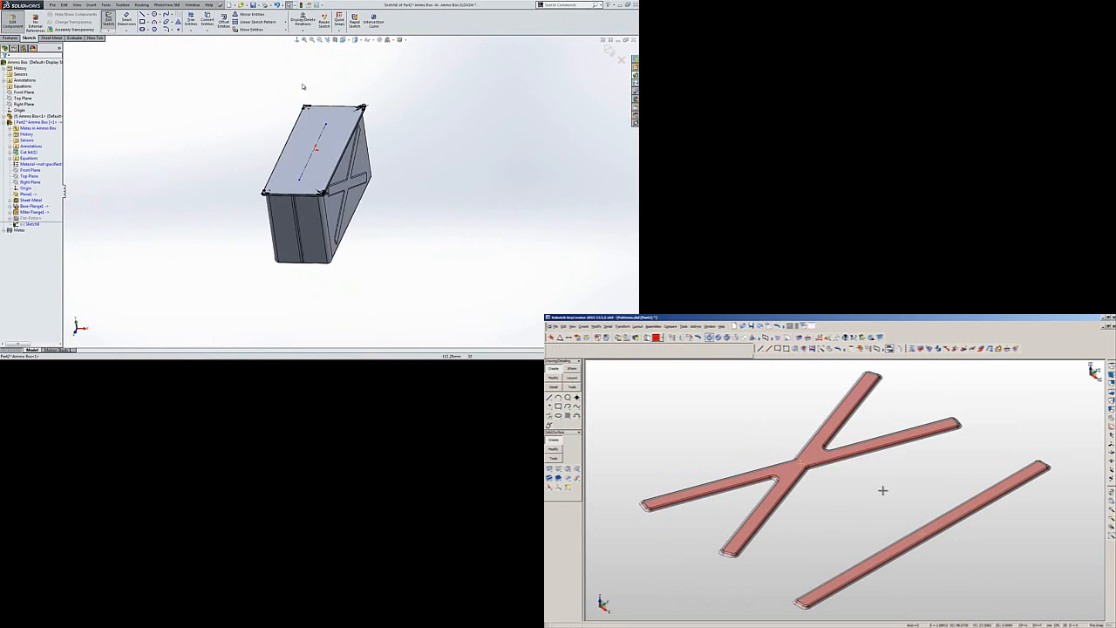
scroll(349, 202, "down", 4)
left_click(11, 38)
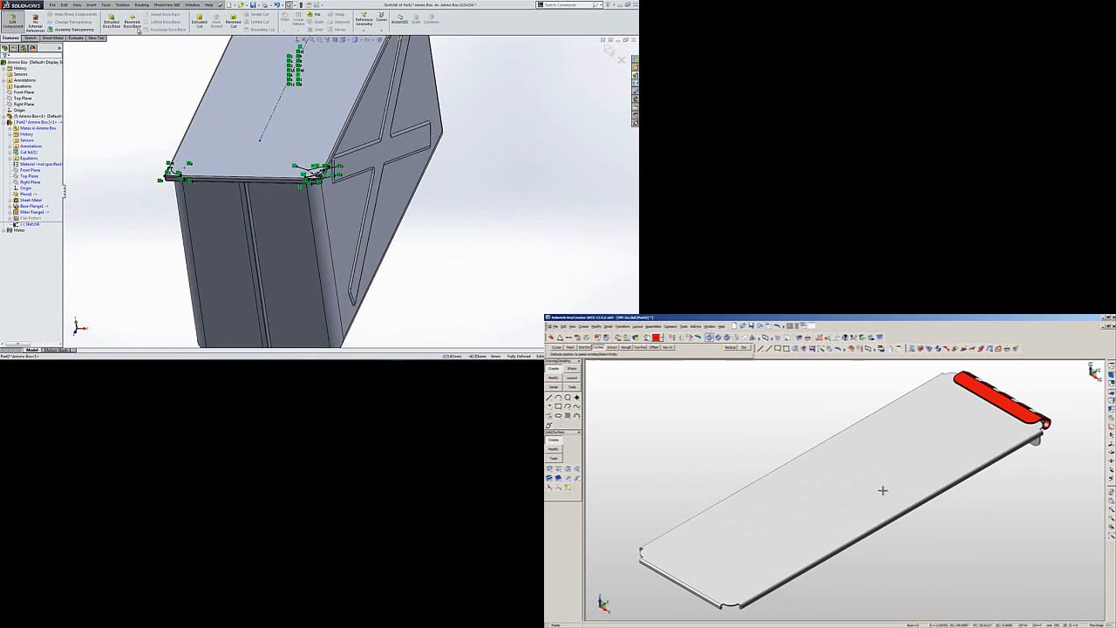
left_click(198, 22)
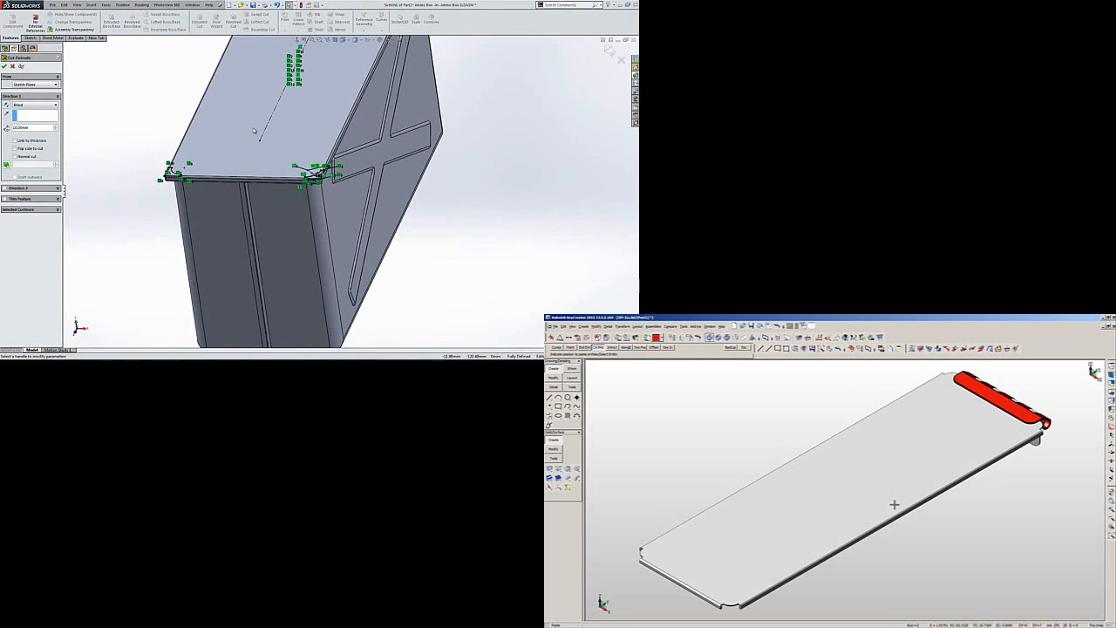
left_click(53, 104)
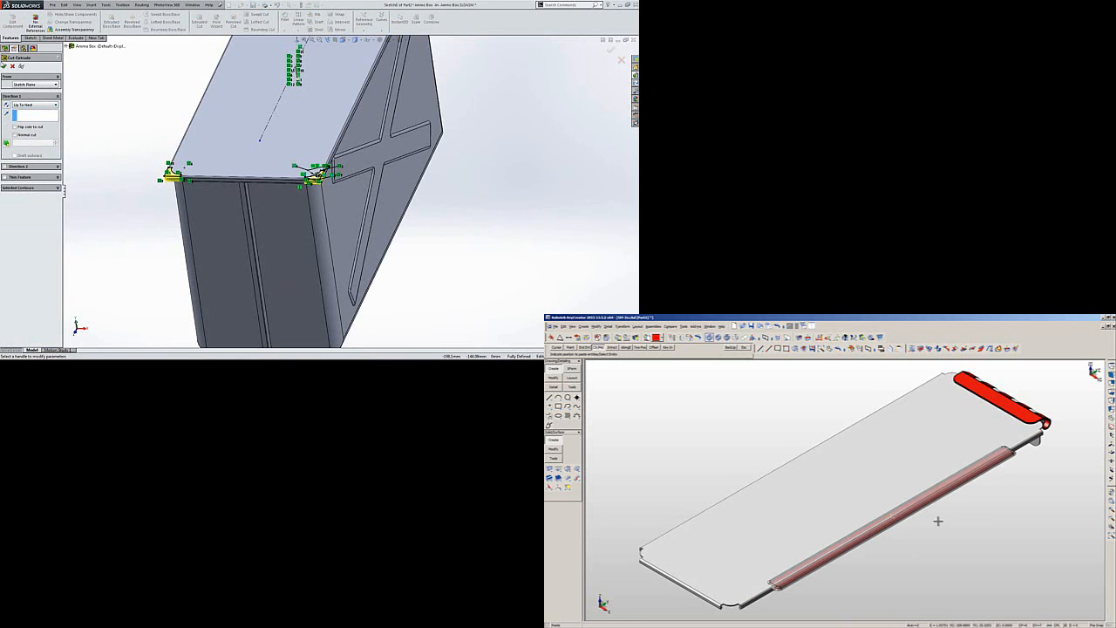
scroll(319, 179, "down", 6)
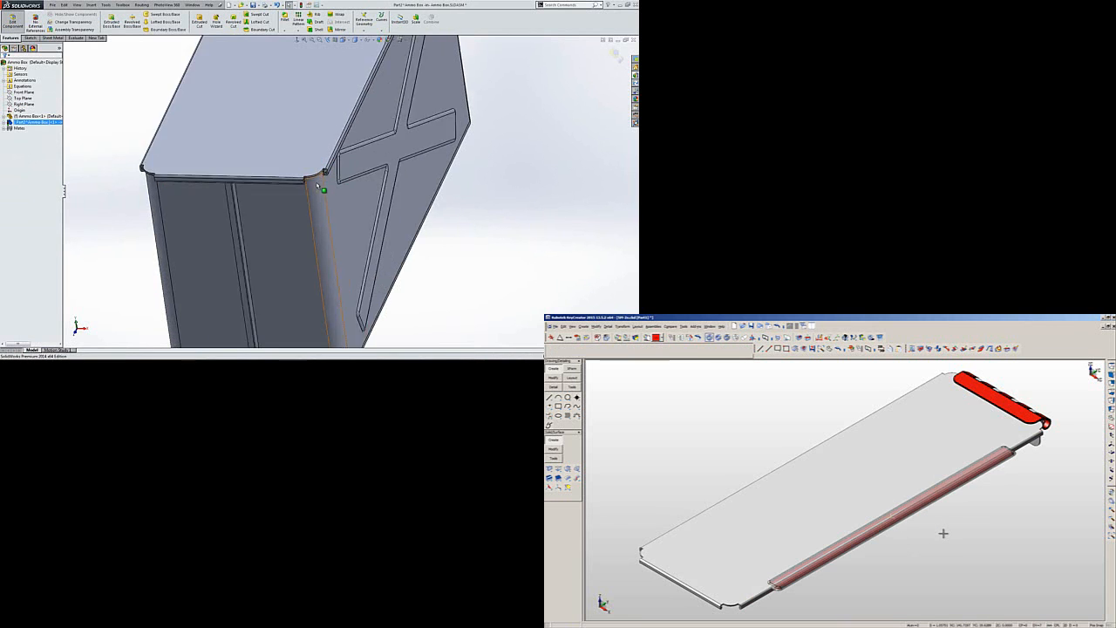
Open a new sketch on the lid's top face and draw a rectangle about 45 mm deep beside the hinge-end flange.
scroll(323, 164, "up", 3)
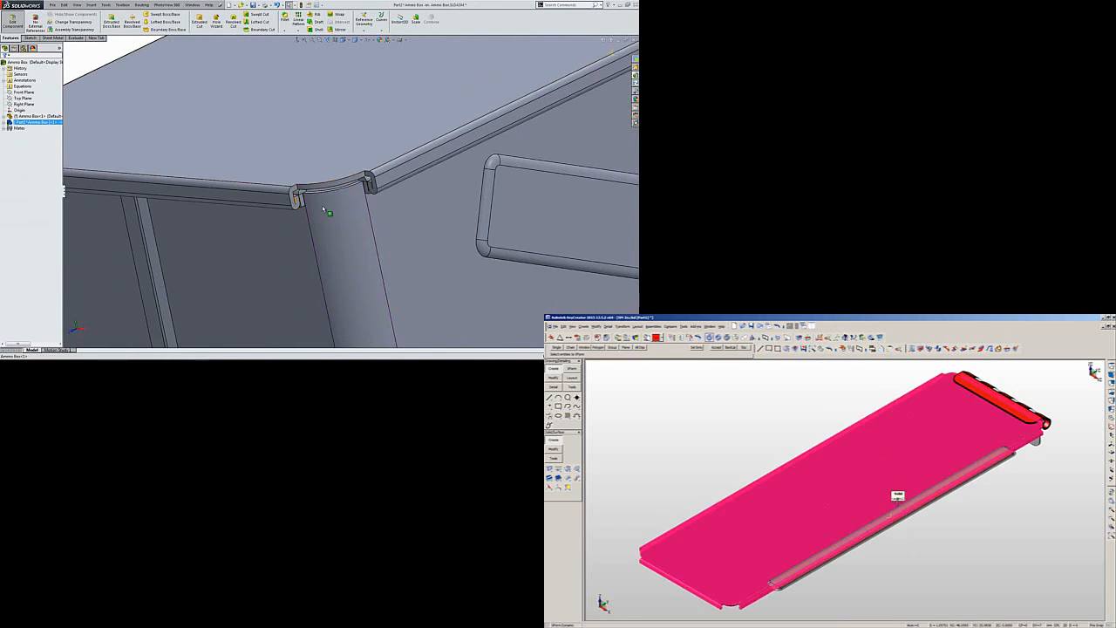
scroll(357, 205, "up", 2)
scroll(356, 205, "up", 3)
middle_click_drag(375, 195, 405, 131)
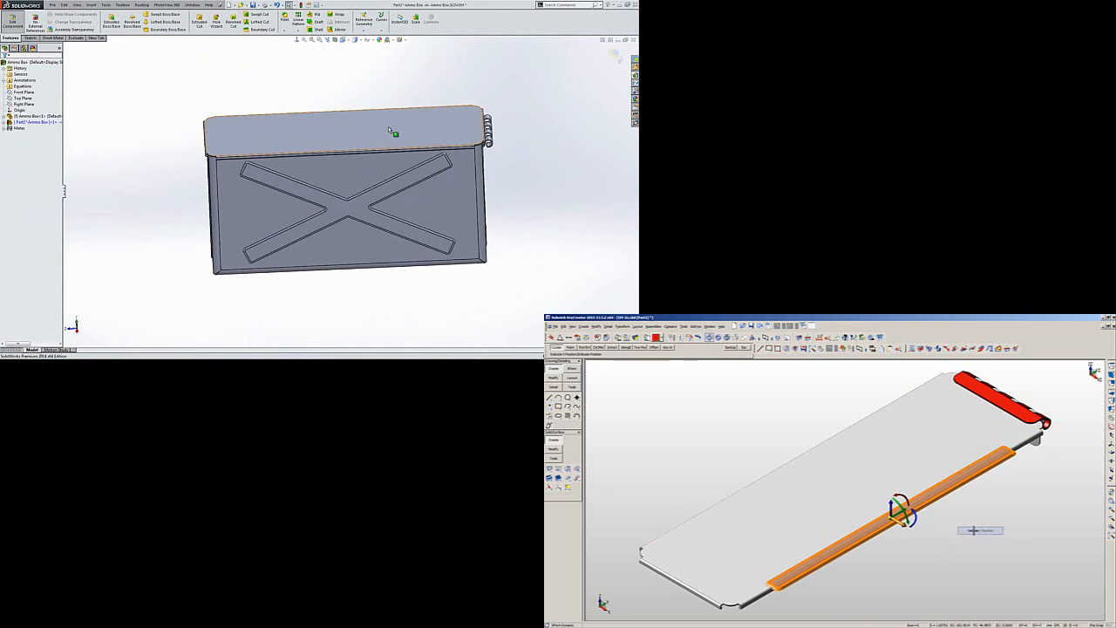
left_click(402, 131)
left_click(428, 104)
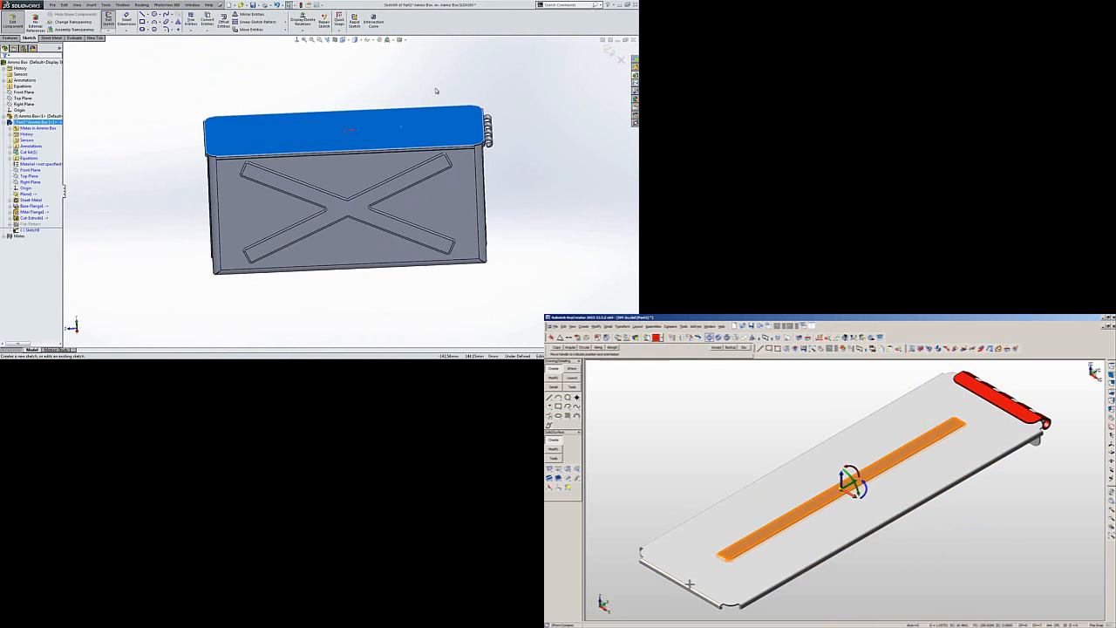
left_click(297, 41)
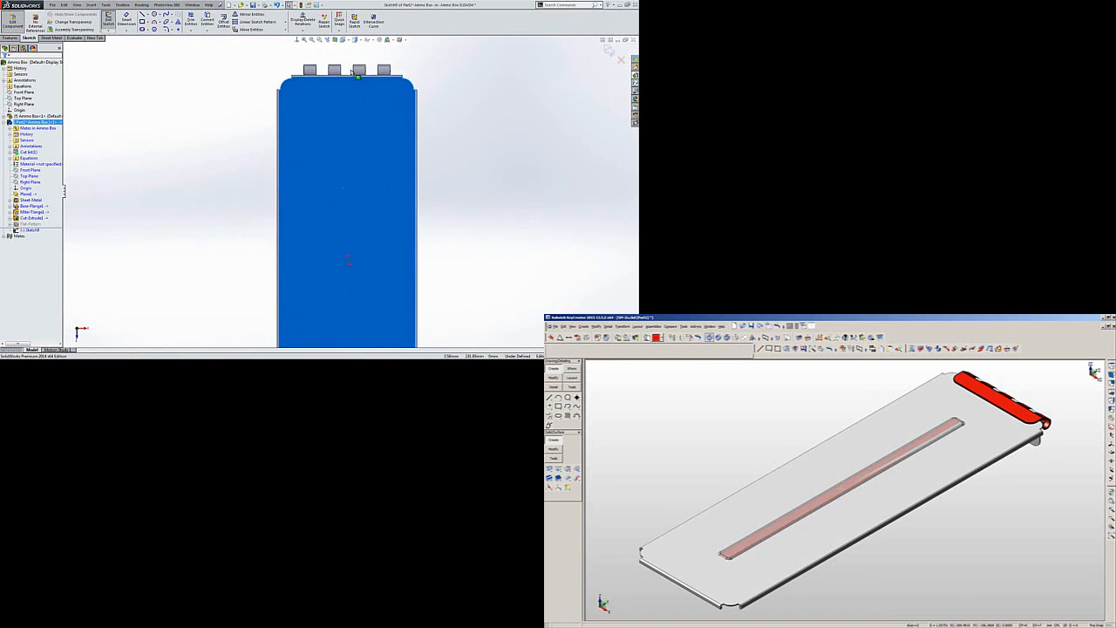
left_click(142, 22)
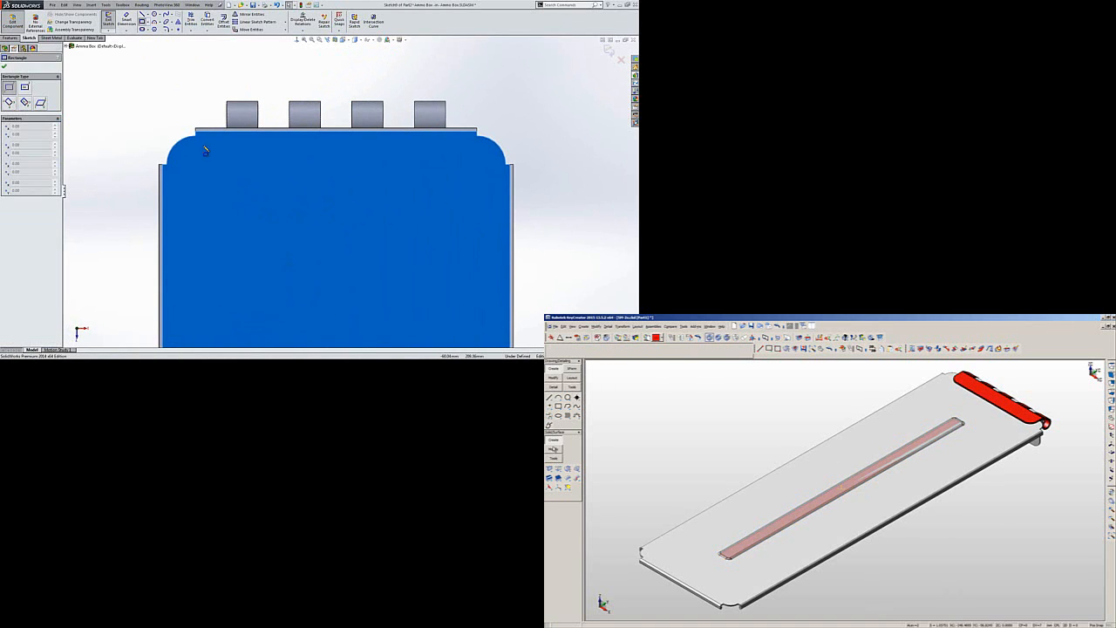
left_click(468, 246)
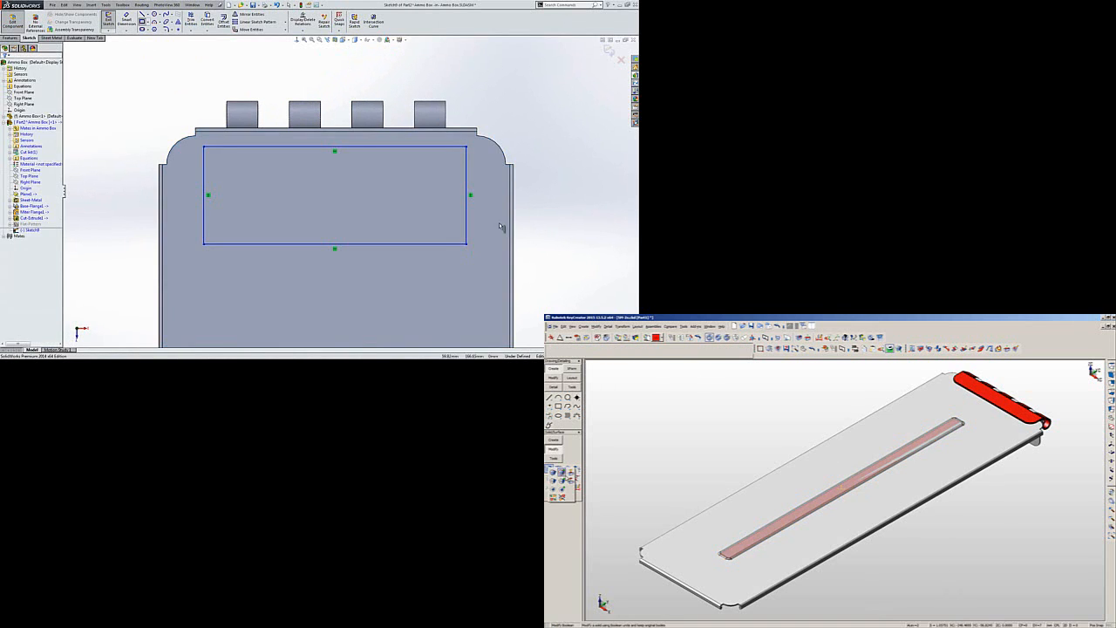
Make the rectangle's two short sides collinear with the ends of the hinge-end flange.
left_click(471, 188)
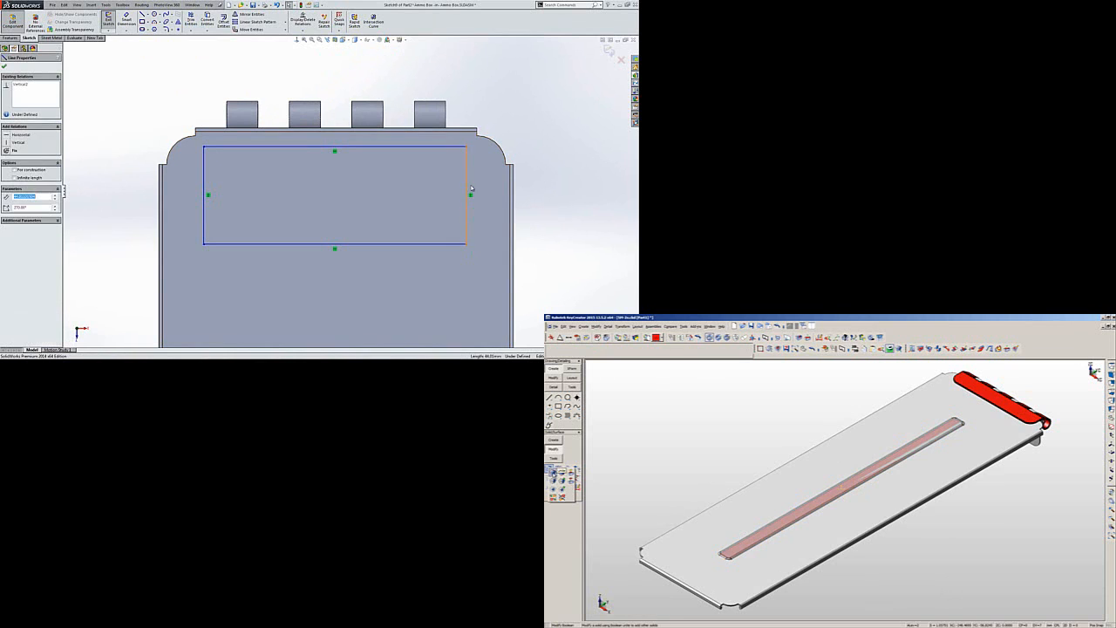
left_click(490, 128, "ctrl")
left_click(494, 107)
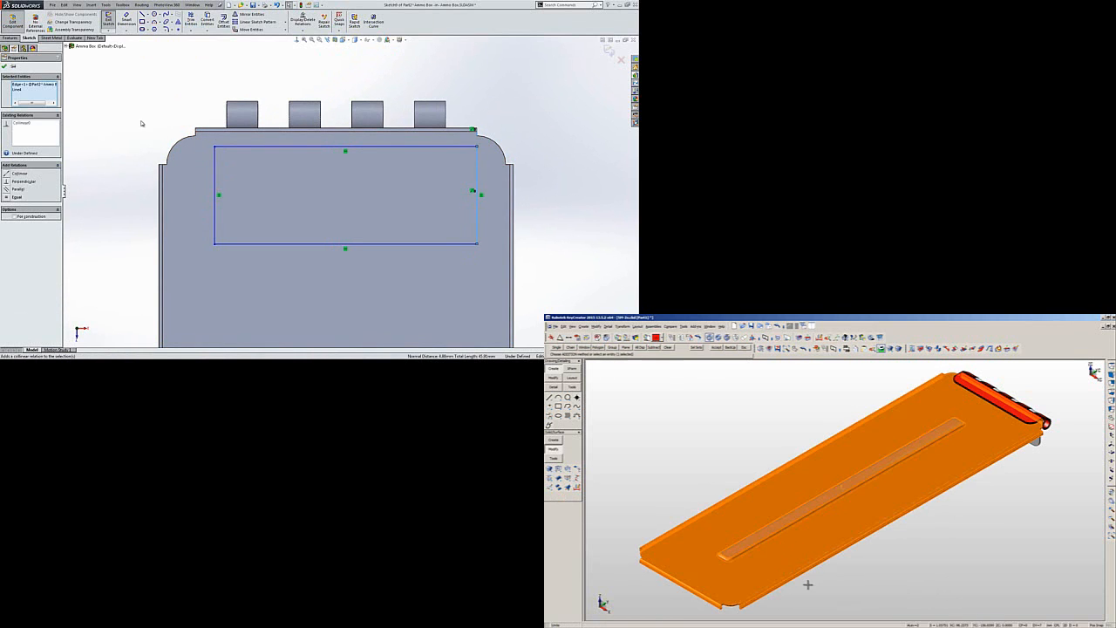
left_click(216, 179)
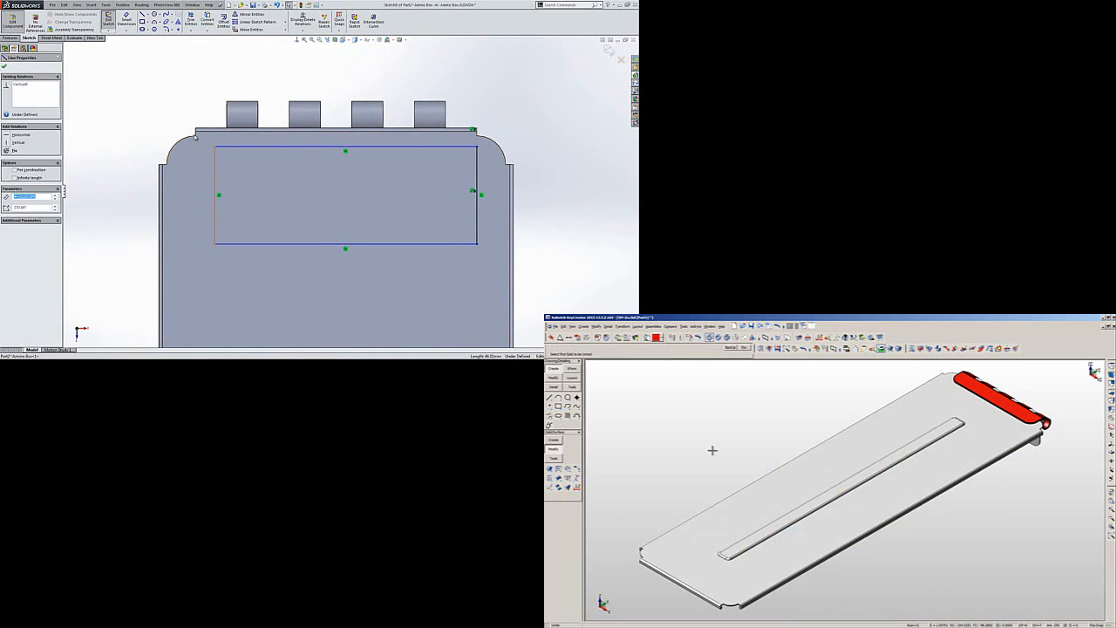
left_click(196, 135, "ctrl")
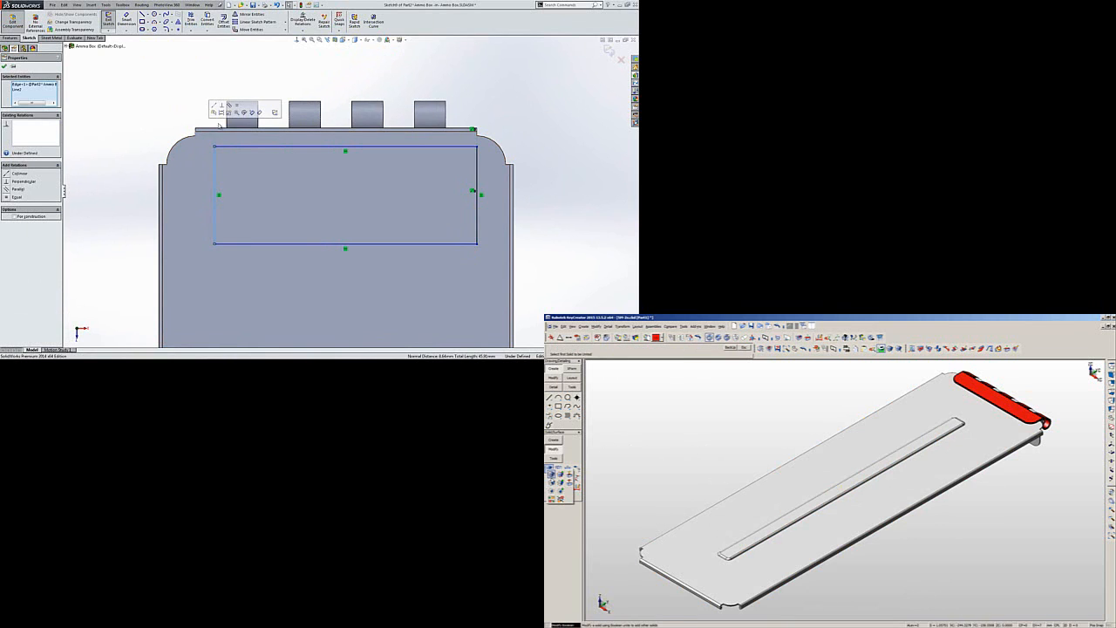
left_click(216, 105)
Make the rectangle's hinge-side line collinear with the lid's edge at the flange bend.
left_click(249, 150)
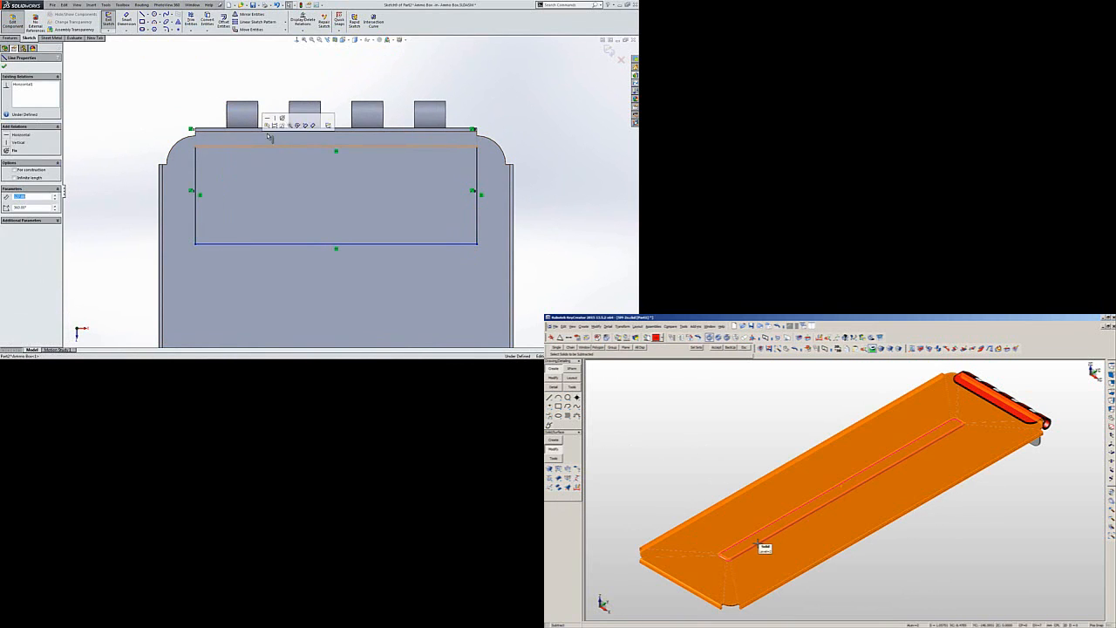
left_click(280, 130, "ctrl")
left_click(290, 104)
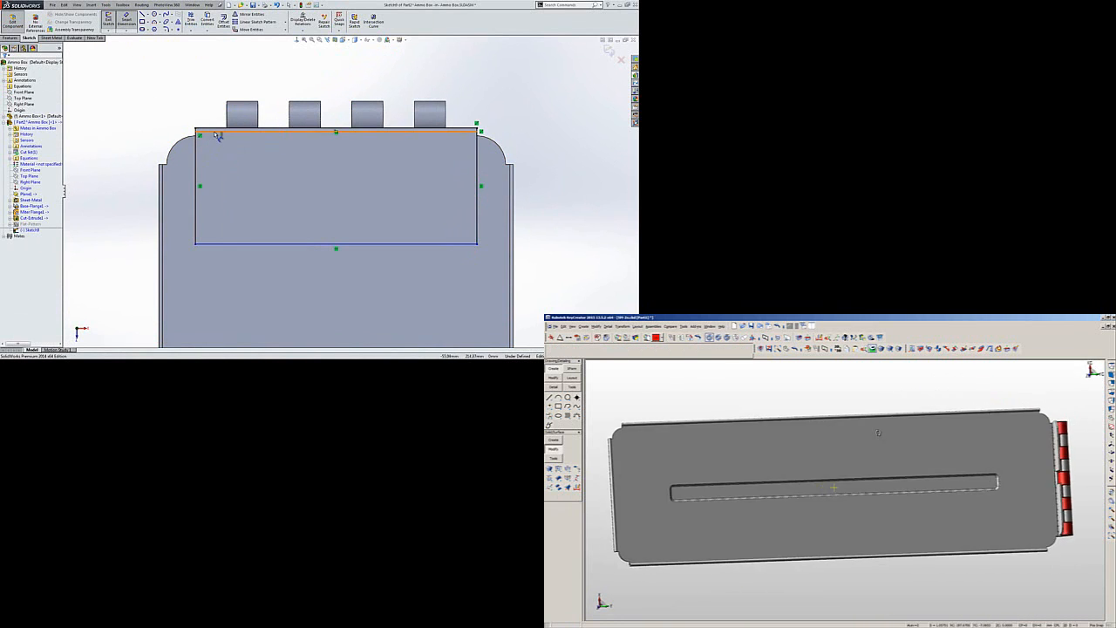
Dimension the rectangle's depth from the hinge-side line to the opposite line as 20 mm.
left_click(211, 245)
left_click(117, 187)
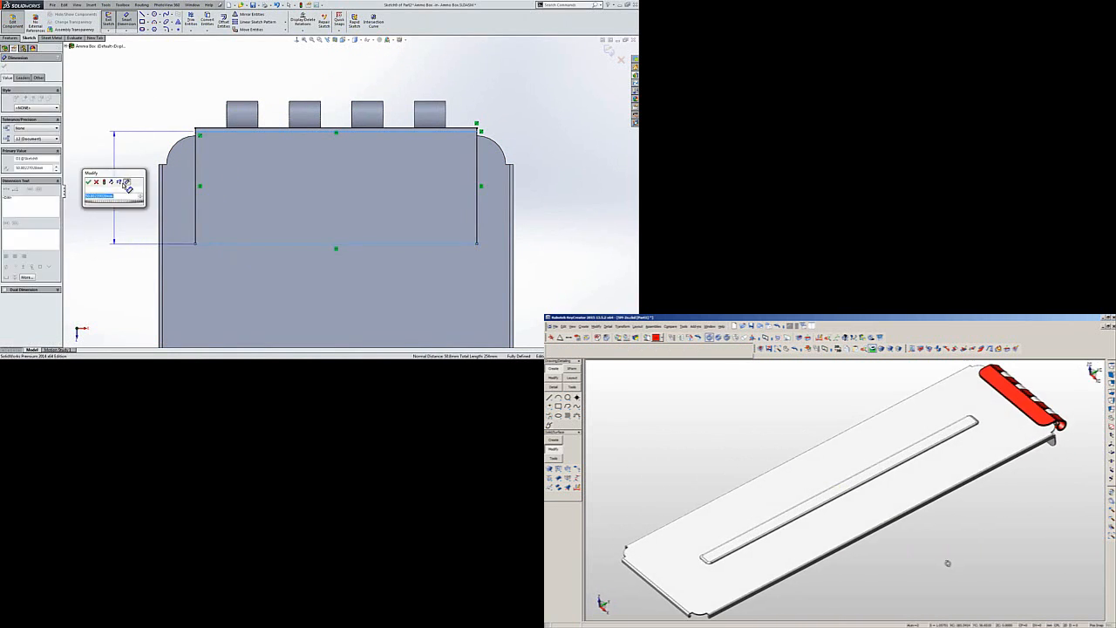
type("20")
key("Return")
left_click(187, 92)
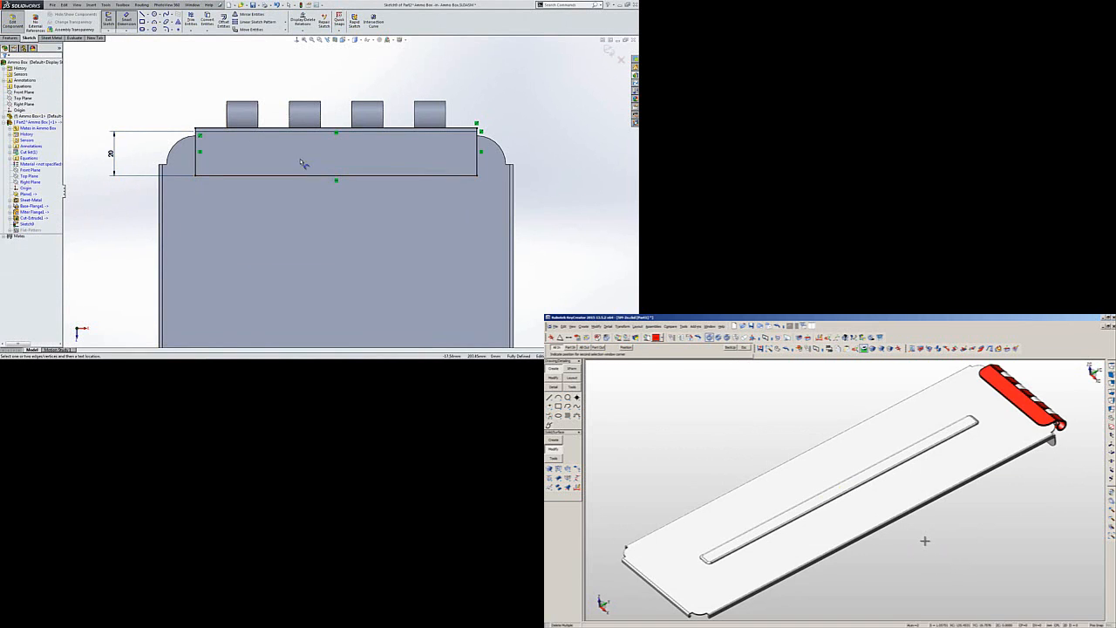
Create a base flange tab from the rectangle on the lid with its direction reversed and Merge result turned off.
left_click(51, 38)
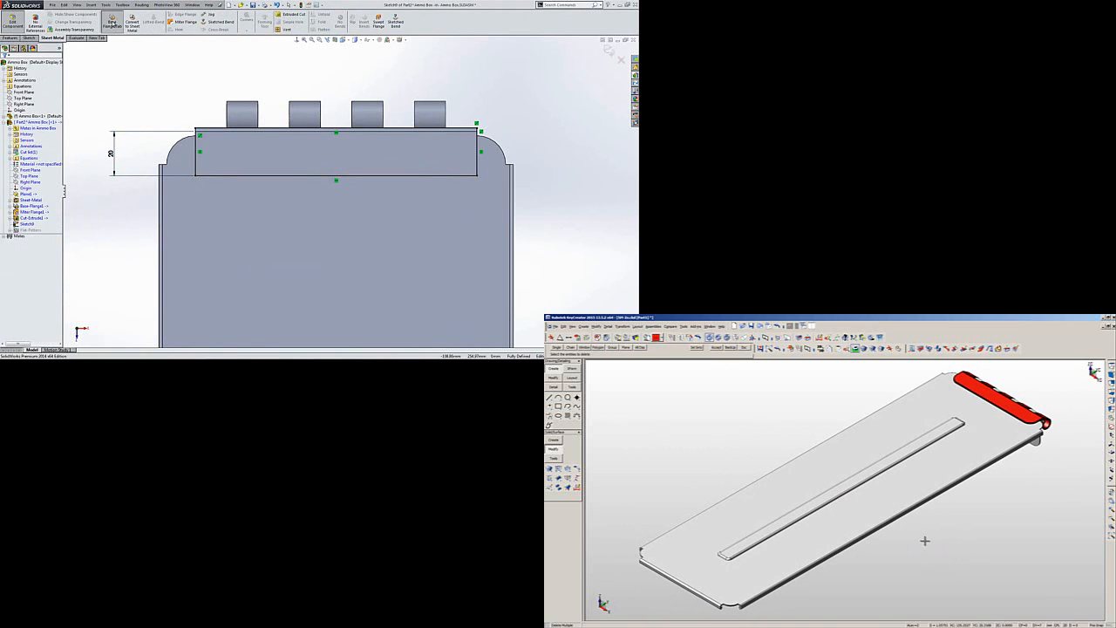
left_click(112, 22)
middle_click_drag(366, 116, 394, 155)
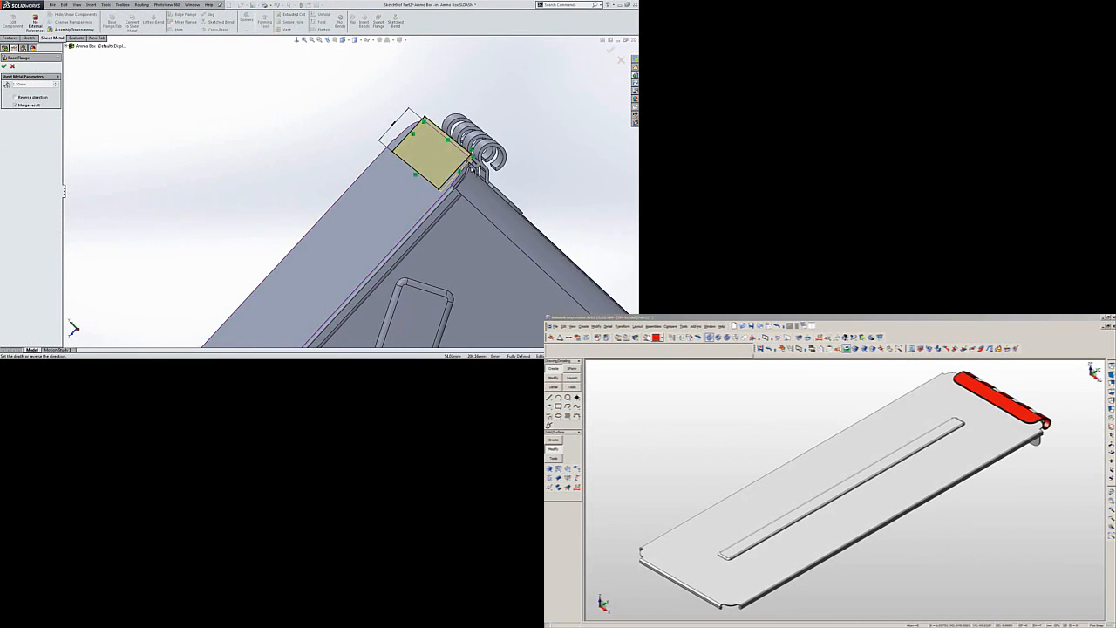
scroll(482, 159, "down", 5)
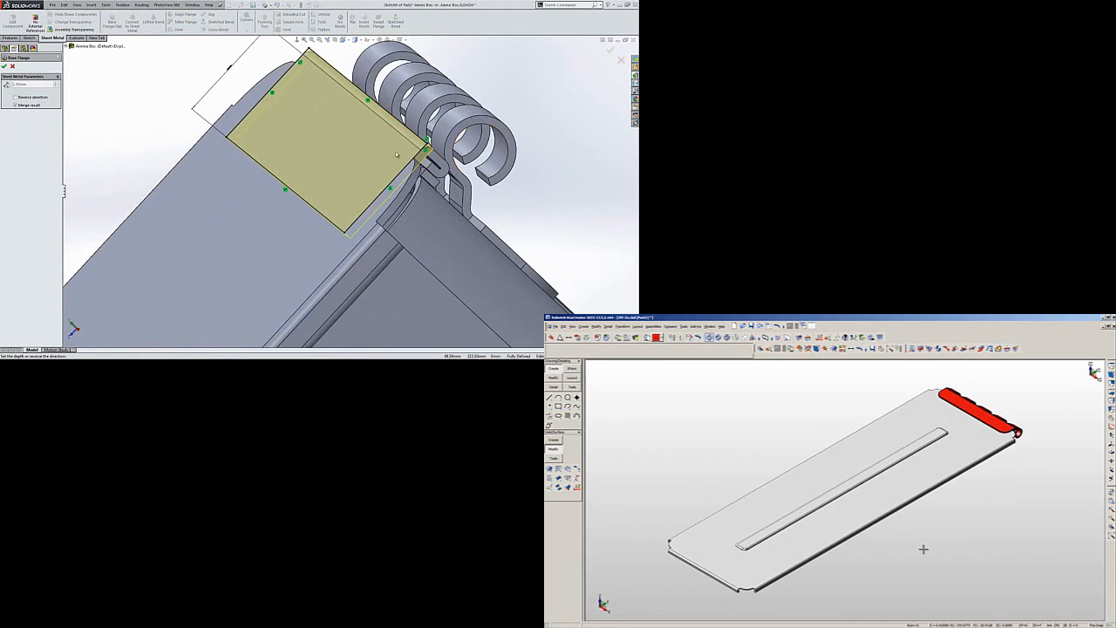
left_click(15, 105)
left_click(15, 105)
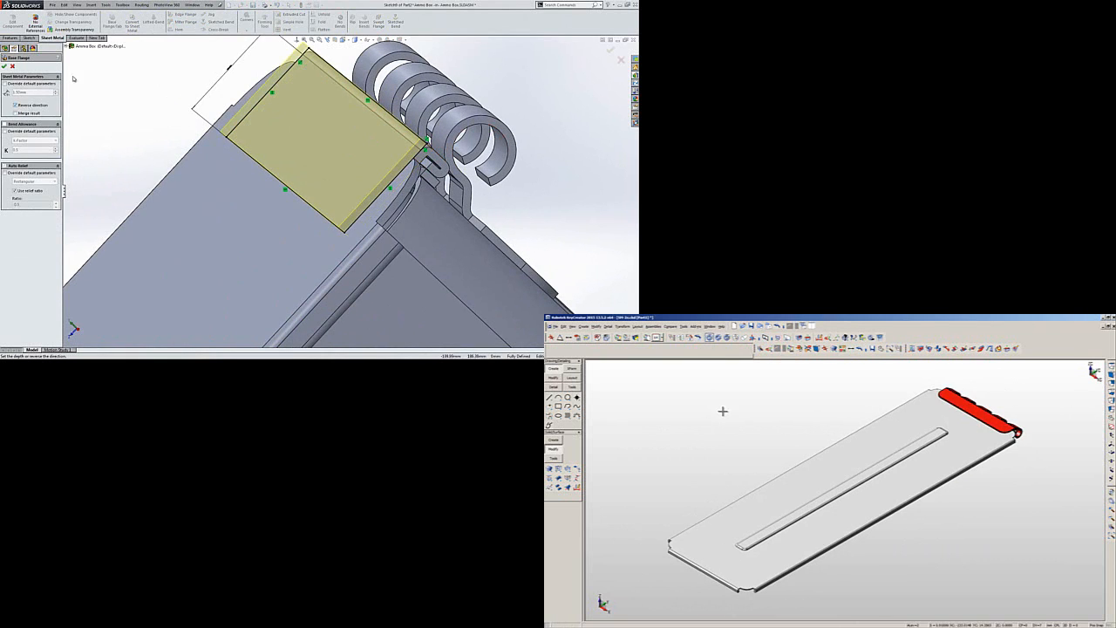
key("Return")
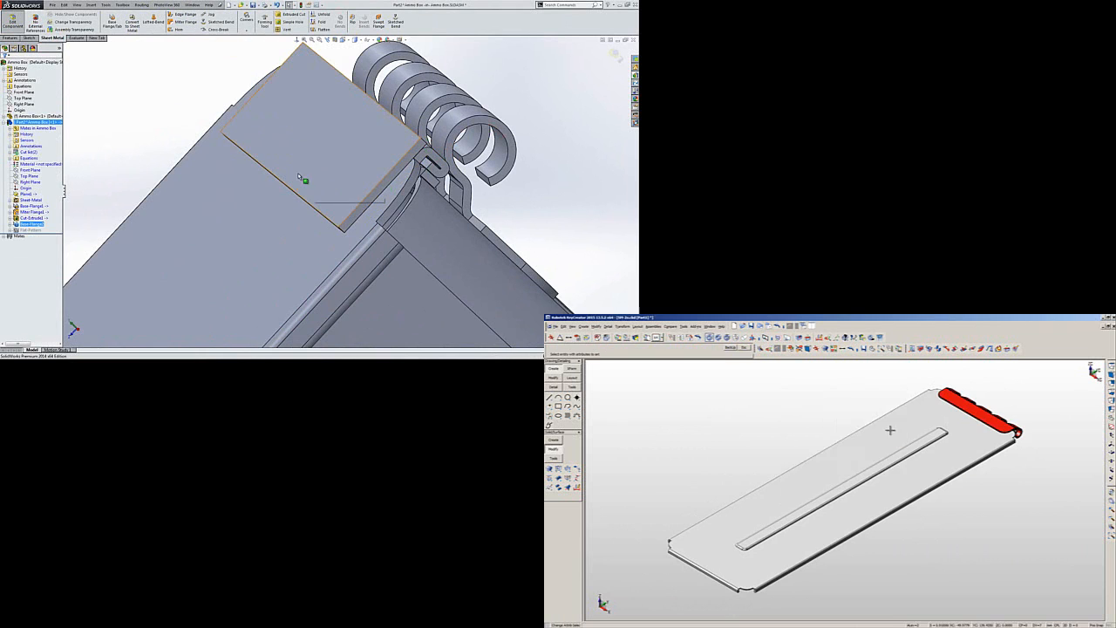
Round the new tab's two corners facing away from the hinge with a 10 mm Break Corner.
scroll(346, 186, "down", 3)
middle_click_drag(352, 199, 369, 205)
scroll(336, 218, "down", 2)
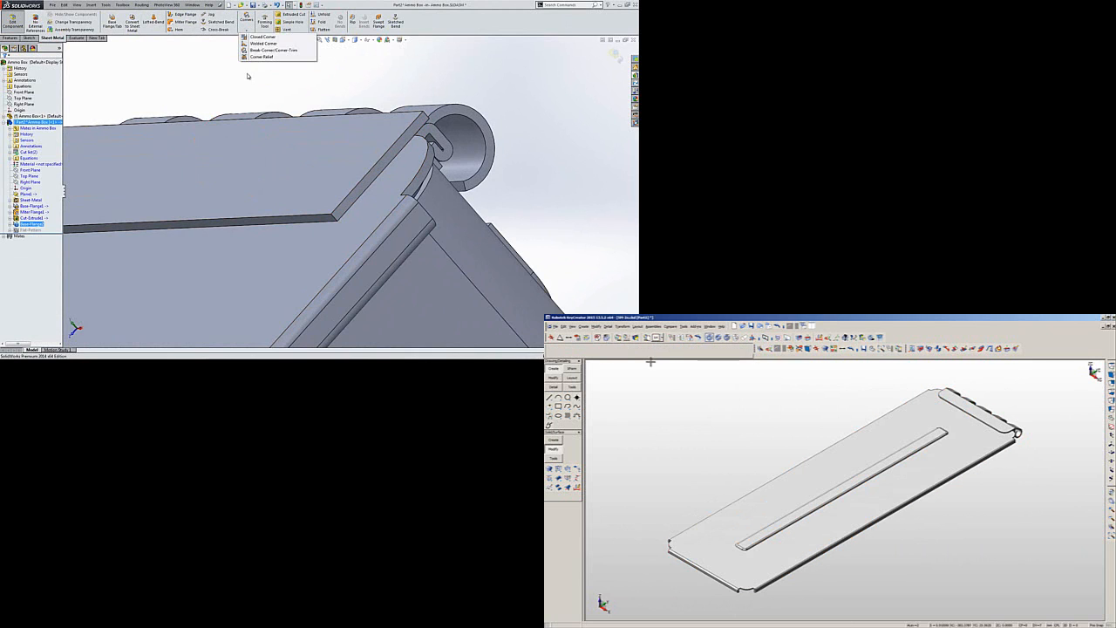
left_click(248, 29)
left_click(266, 46)
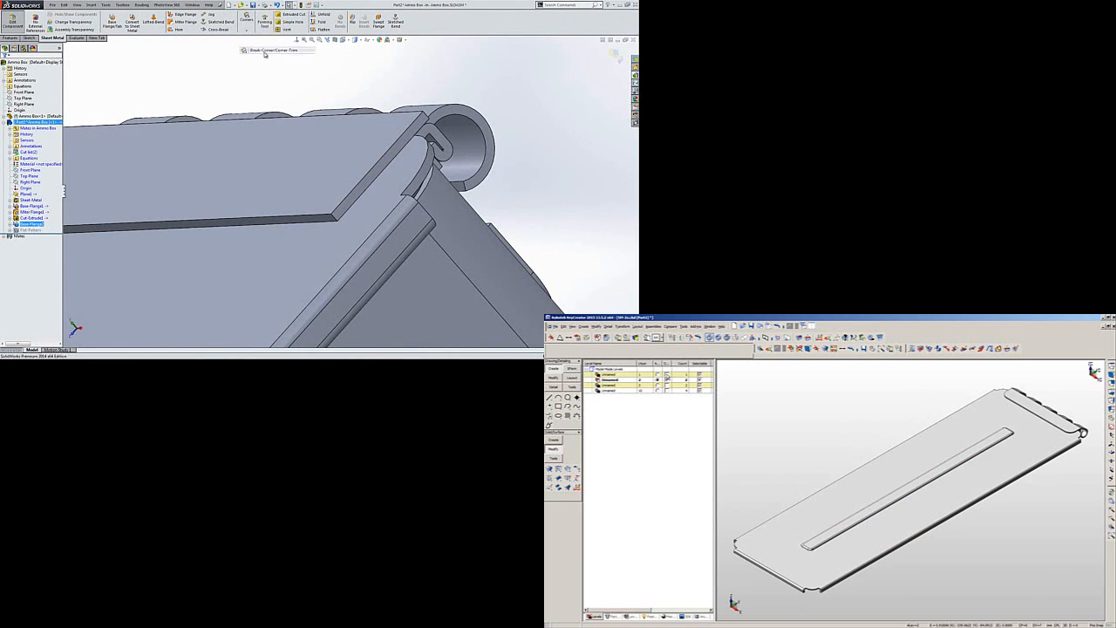
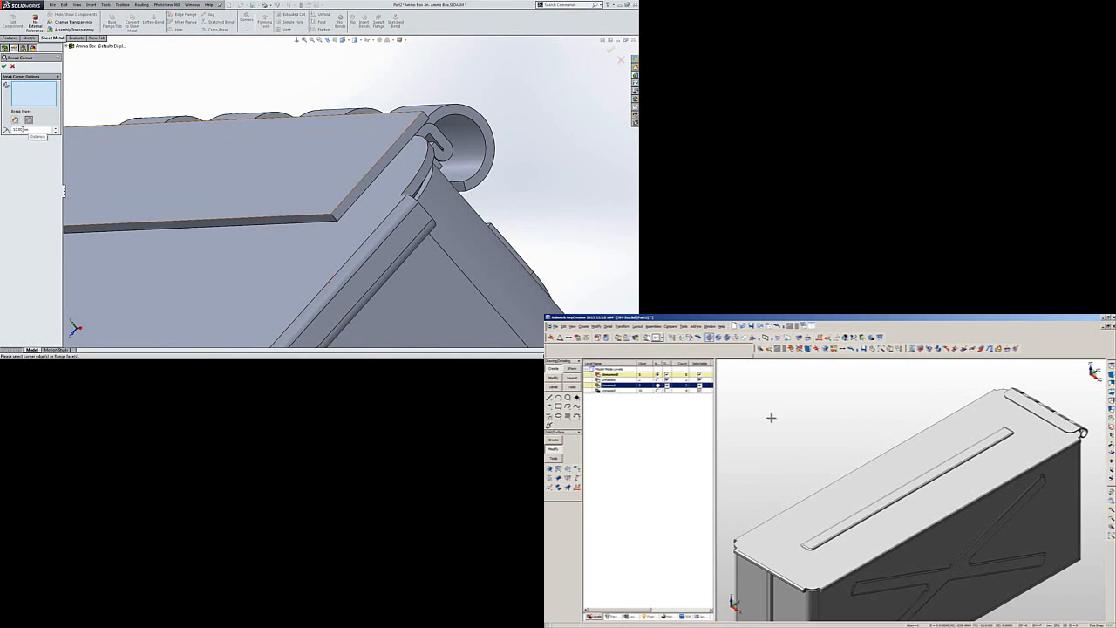
left_click(336, 219)
scroll(169, 219, "up", 5)
scroll(169, 219, "down", 4)
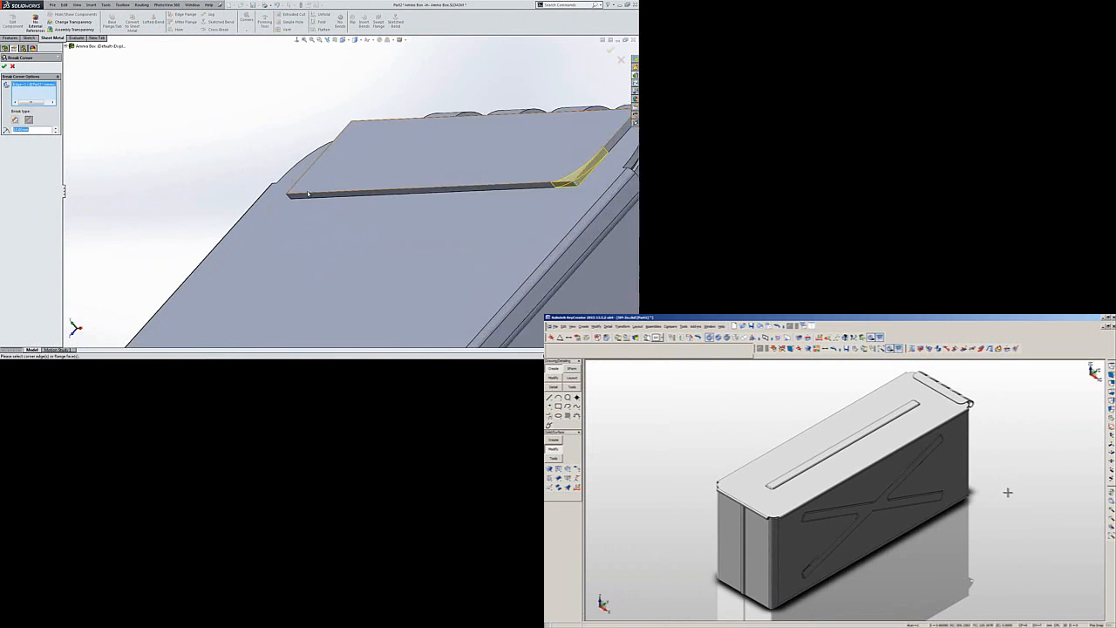
scroll(308, 194, "down", 1)
middle_click_drag(299, 198, 366, 205)
scroll(306, 206, "down", 3)
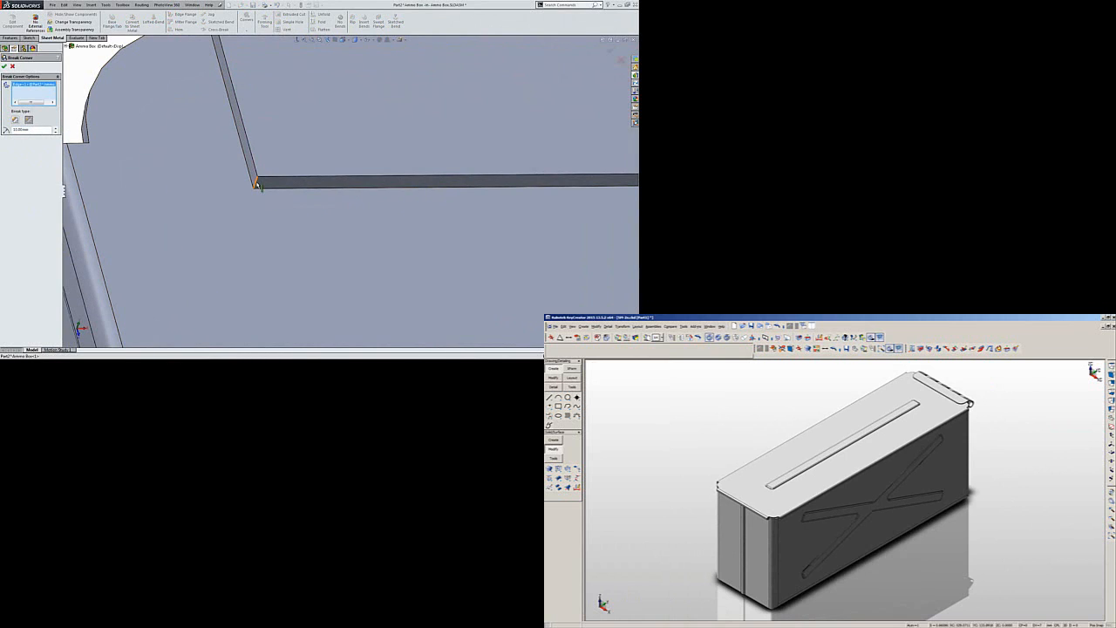
left_click(257, 185)
key("Return")
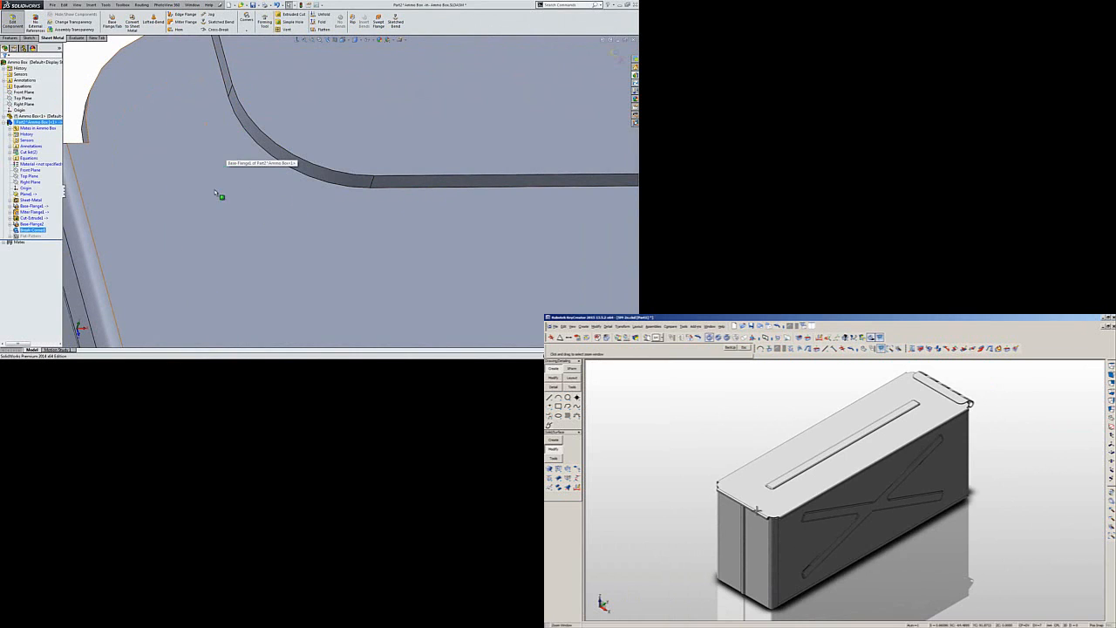
Start a miter flange on the tab's hinge-side edge and open its profile sketch viewed from the box's side.
scroll(287, 200, "up", 3)
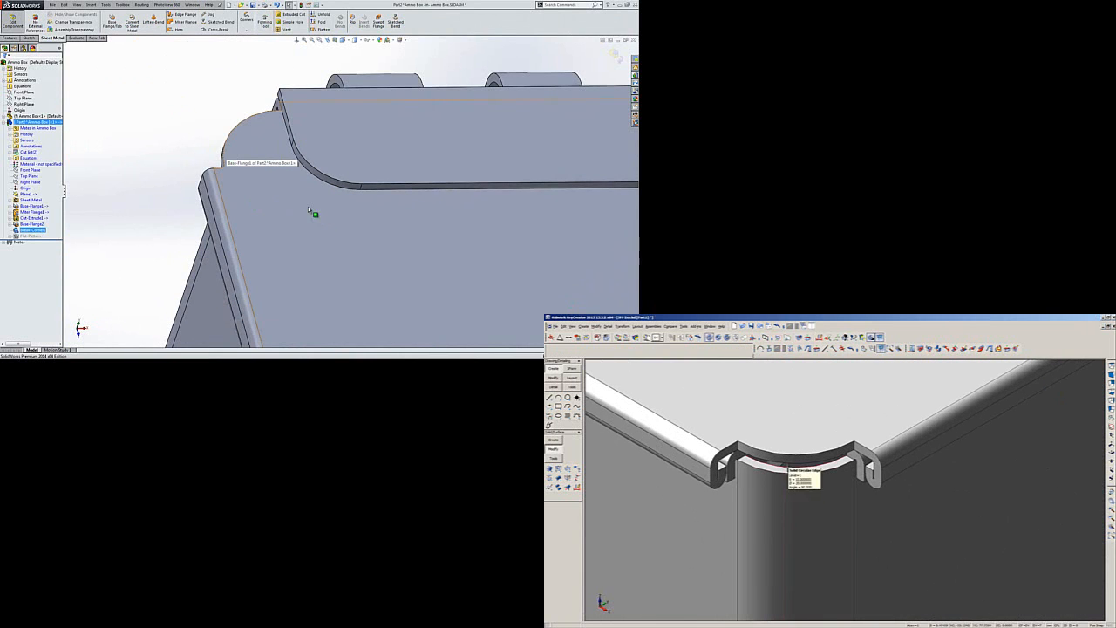
middle_click_drag(264, 214, 189, 181)
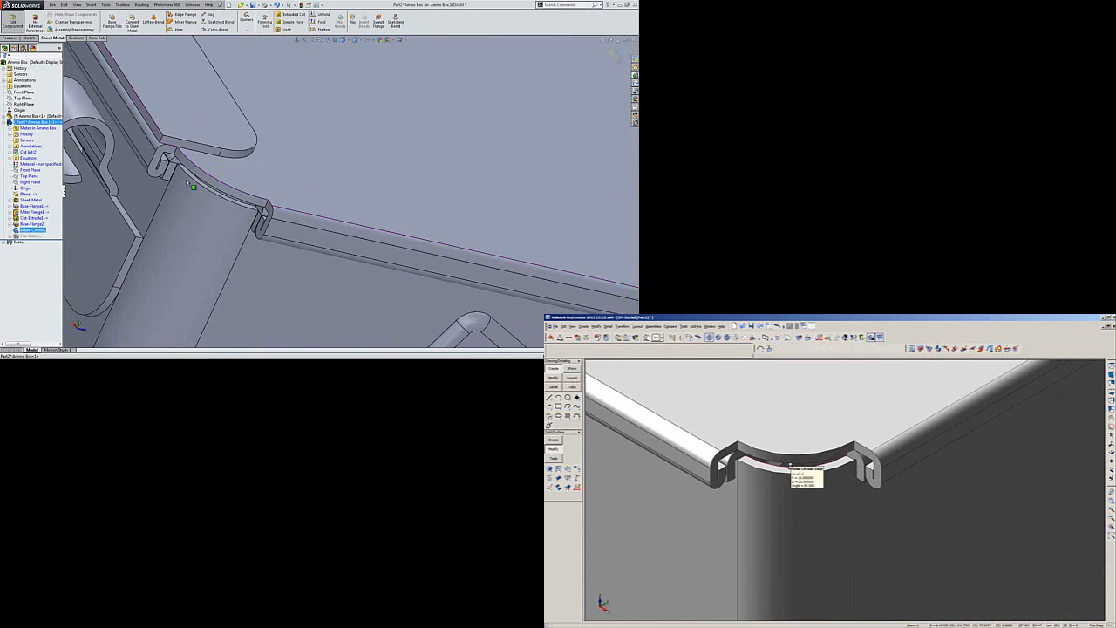
scroll(188, 181, "up", 4)
scroll(180, 148, "down", 1)
left_click(158, 21)
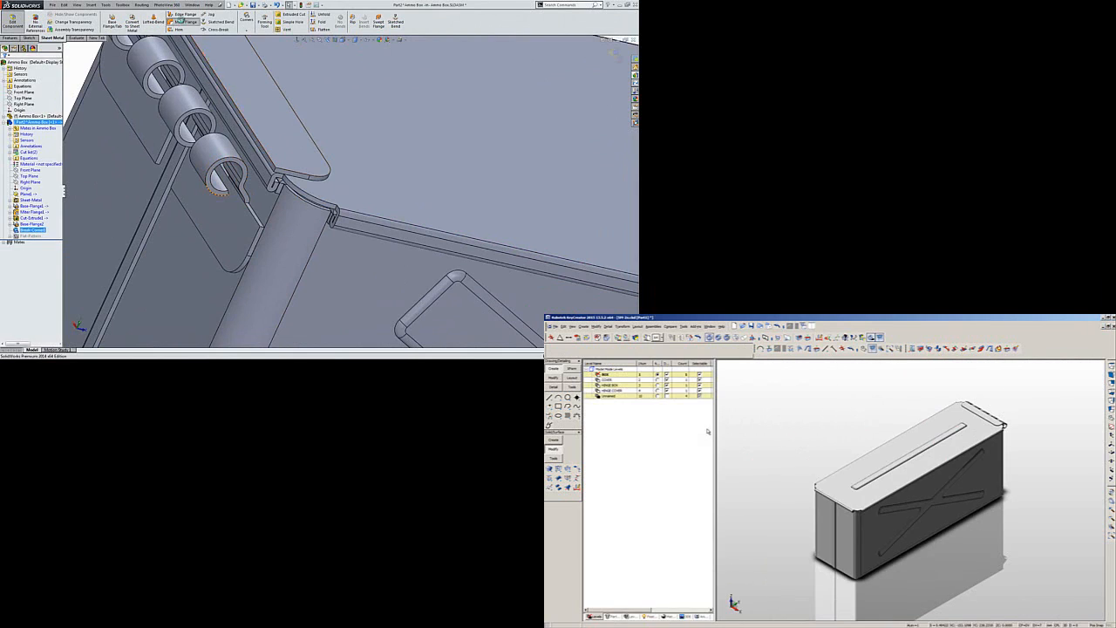
middle_click_drag(301, 200, 289, 188)
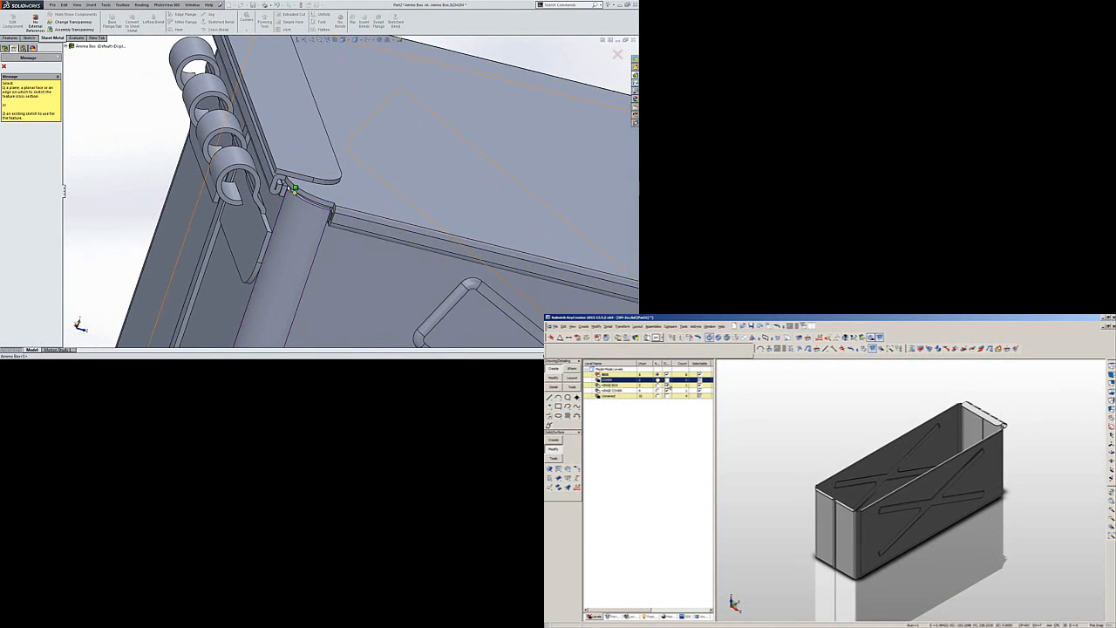
left_click(293, 175)
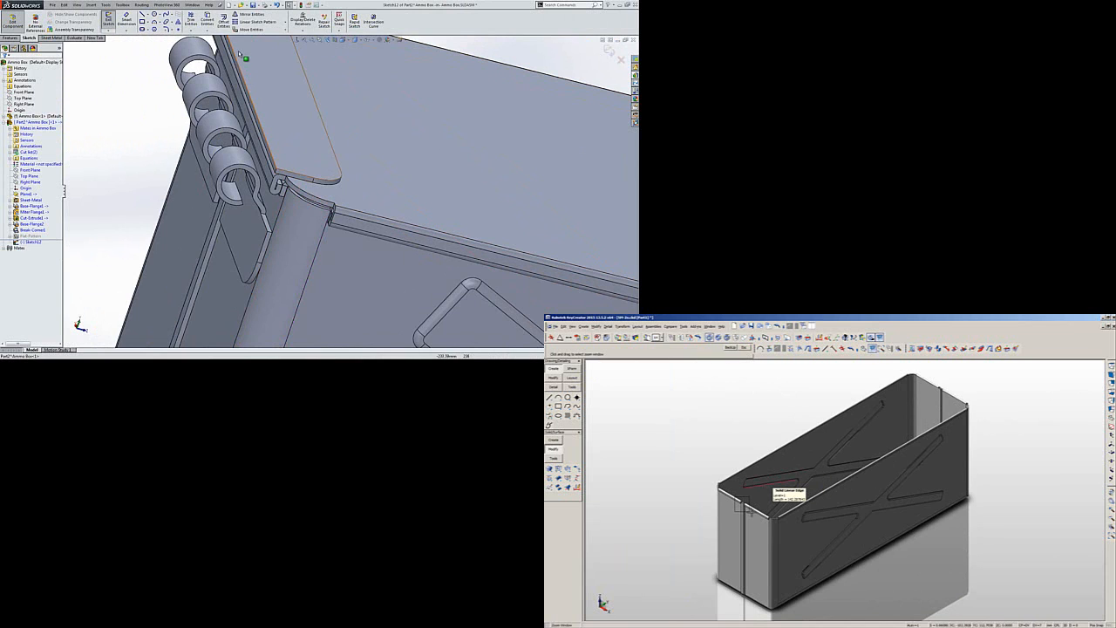
key("ctrl+8")
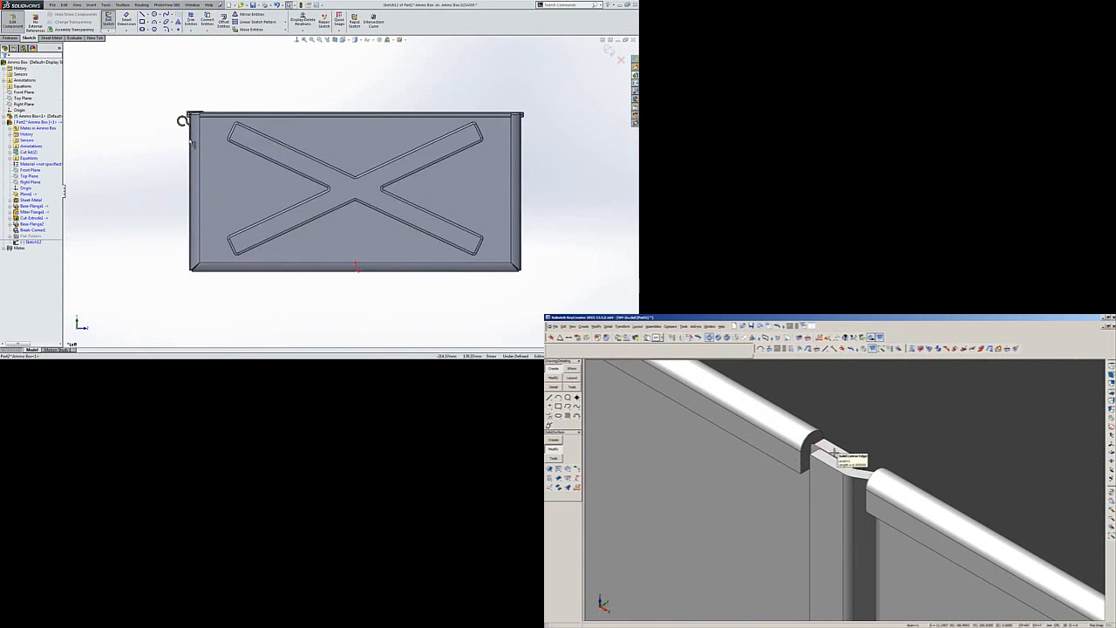
Sketch a sloping line from the tab's lower hinge-side corner to the inner circle of the hinge curl.
scroll(174, 117, "down", 6)
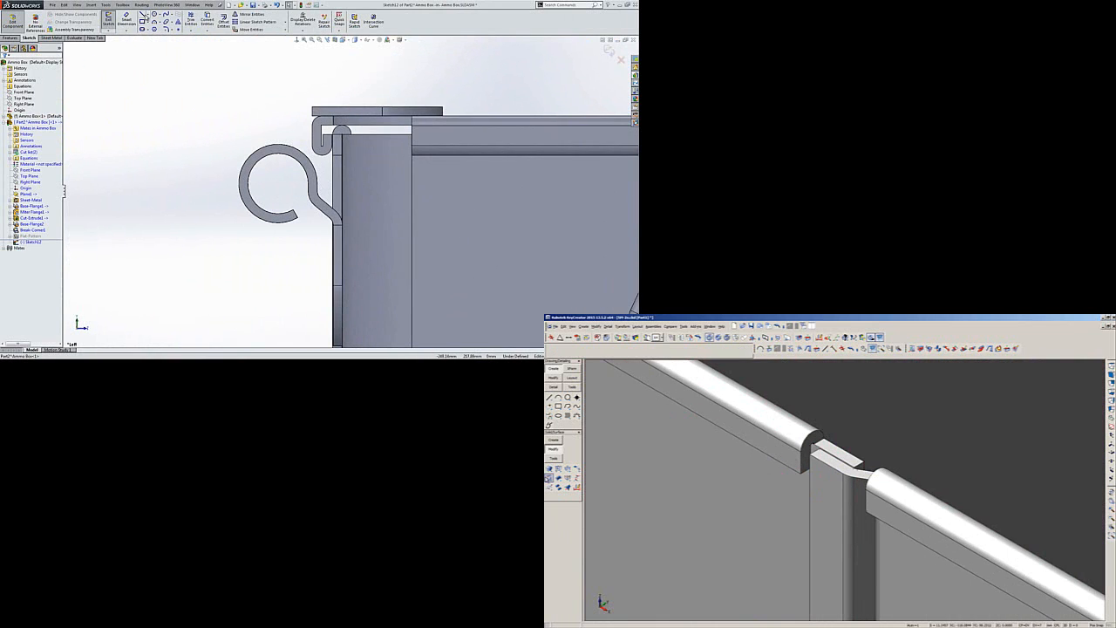
left_click(143, 15)
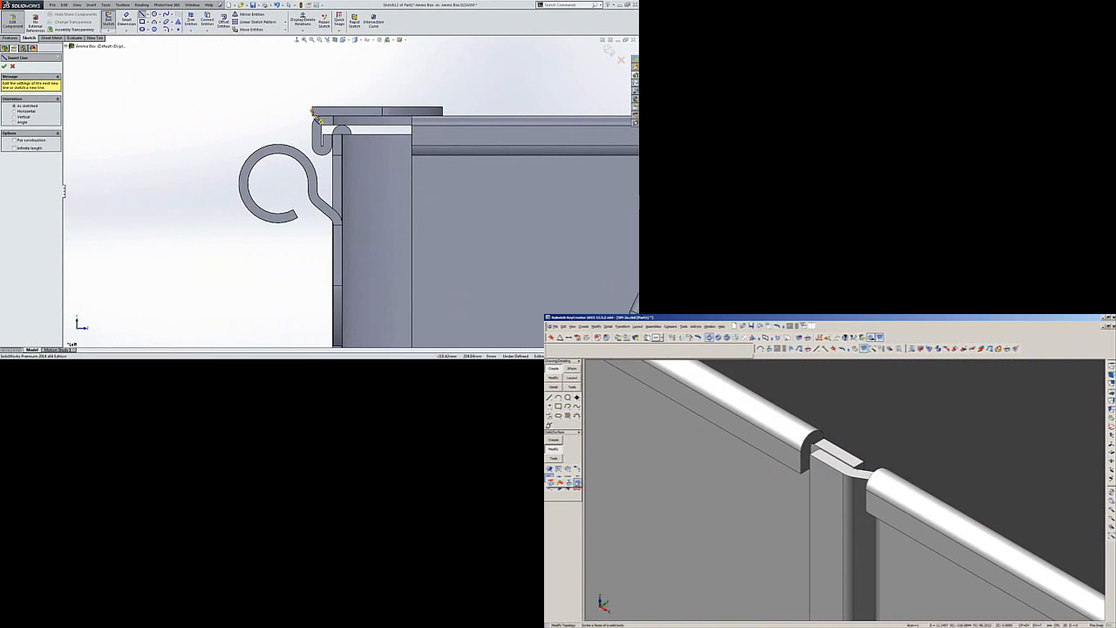
left_click(318, 117)
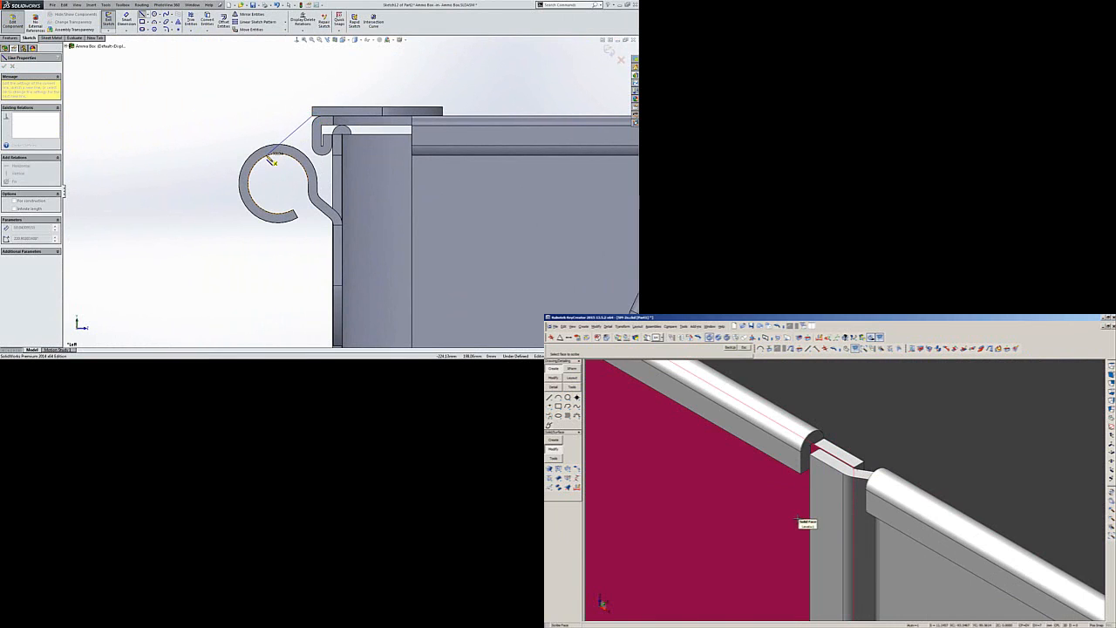
left_click(267, 159)
key("Escape")
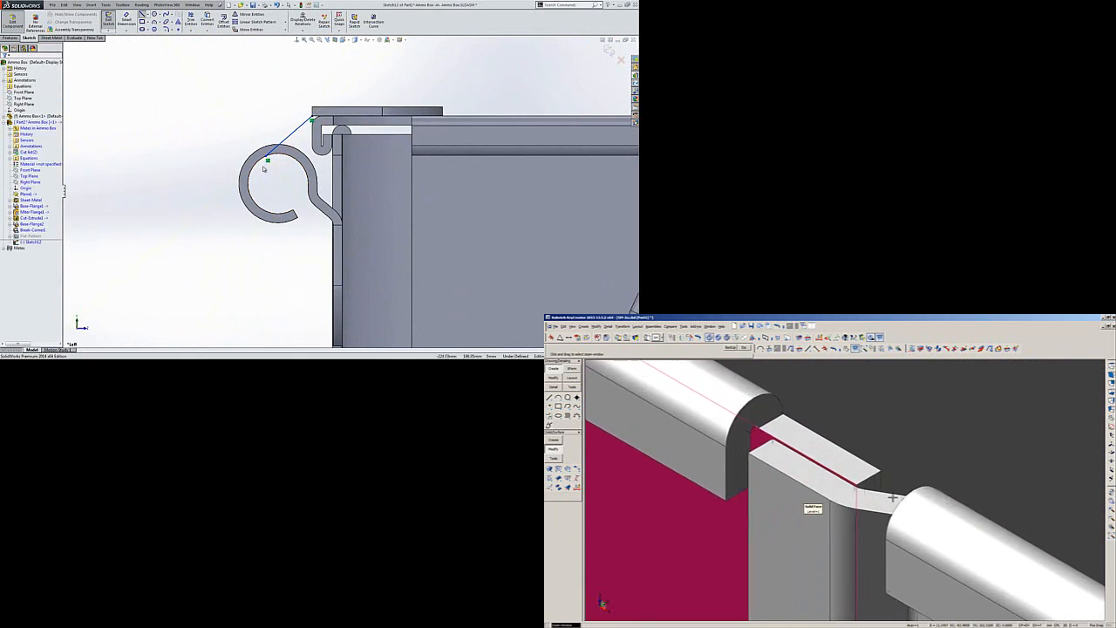
Make the sloping line tangent to the inner circular edge of the hinge curl.
left_click(277, 147)
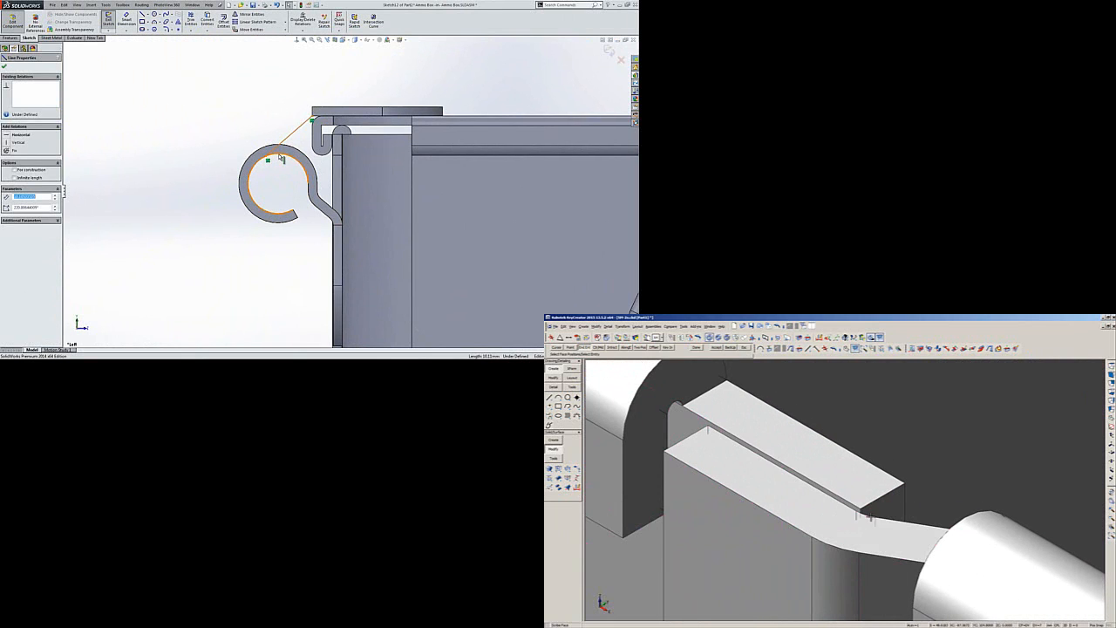
left_click(280, 156, "ctrl")
left_click(296, 128)
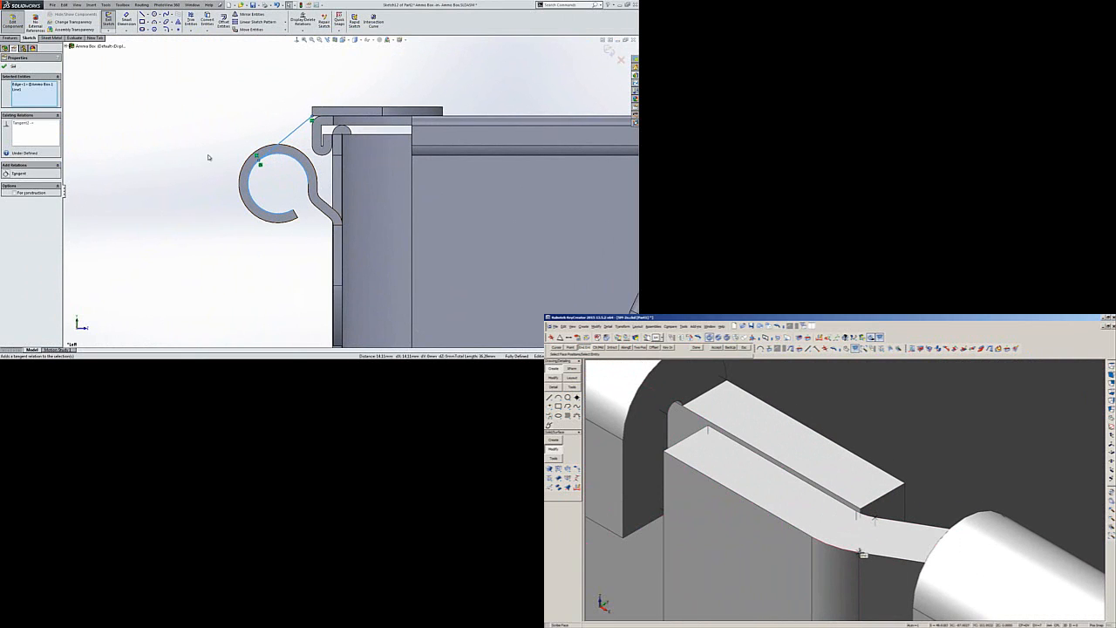
left_click(245, 114)
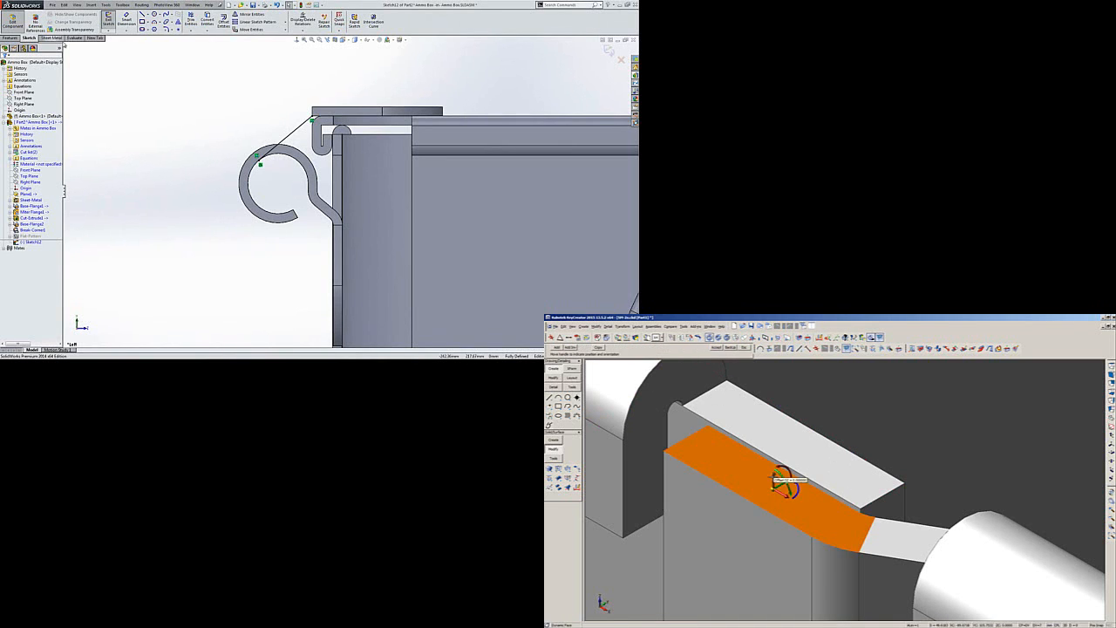
Apply a miter flange along the tab's hinge-side edge using the sloping line as its profile.
left_click(52, 38)
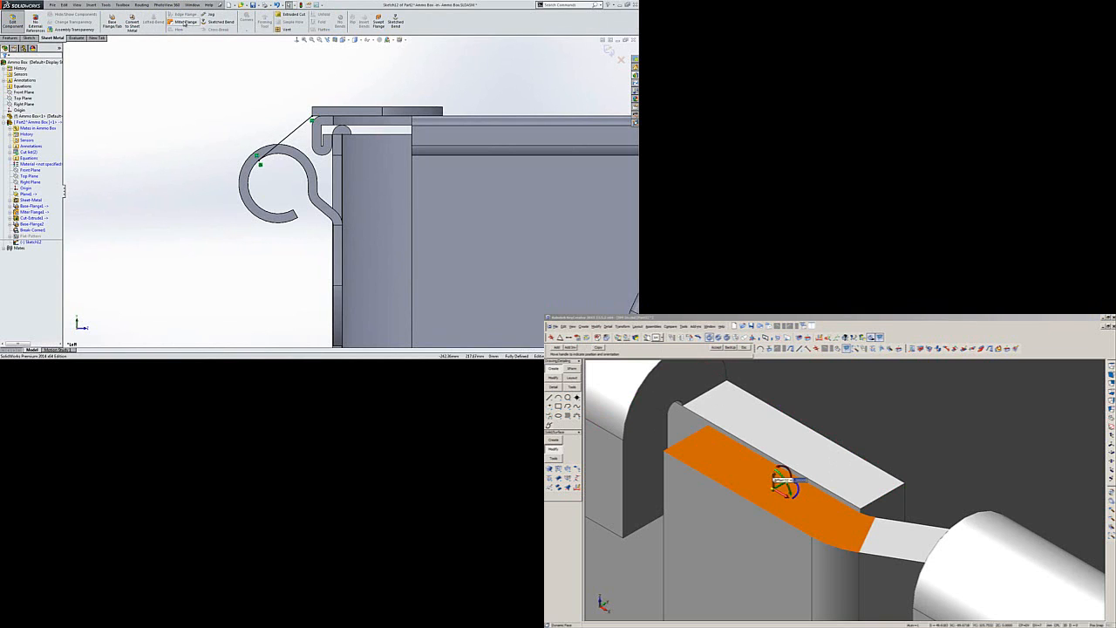
left_click(185, 22)
scroll(296, 158, "down", 2)
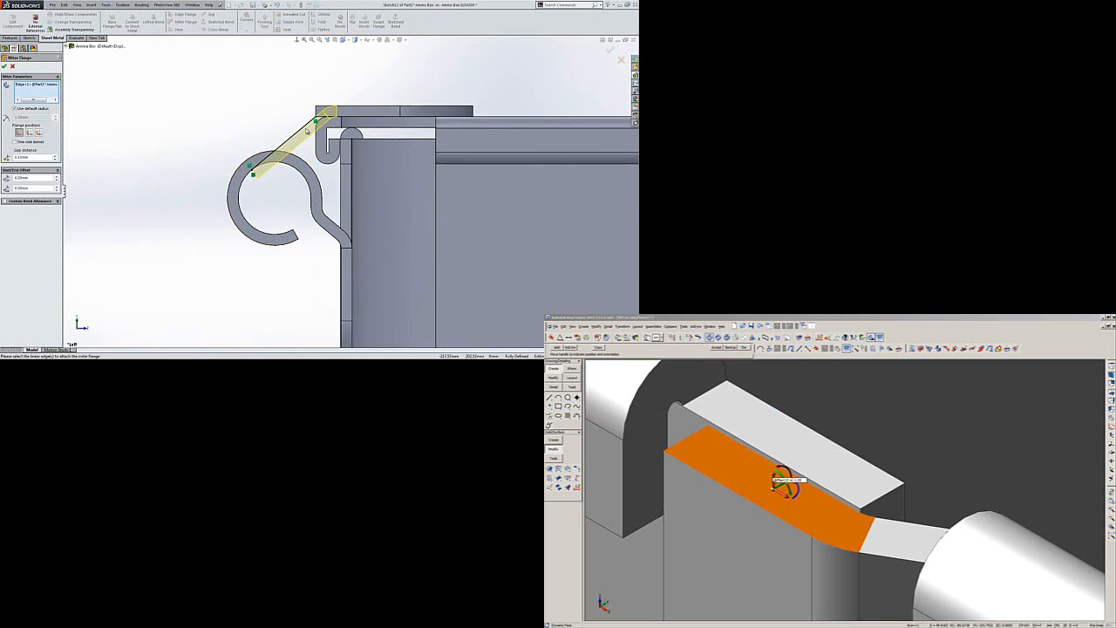
In KeyCreator, extend the rolled rim's end face to the adjoining wall's end; in SolidWorks, set the miter flange position to Material Outside.
key("Escape")
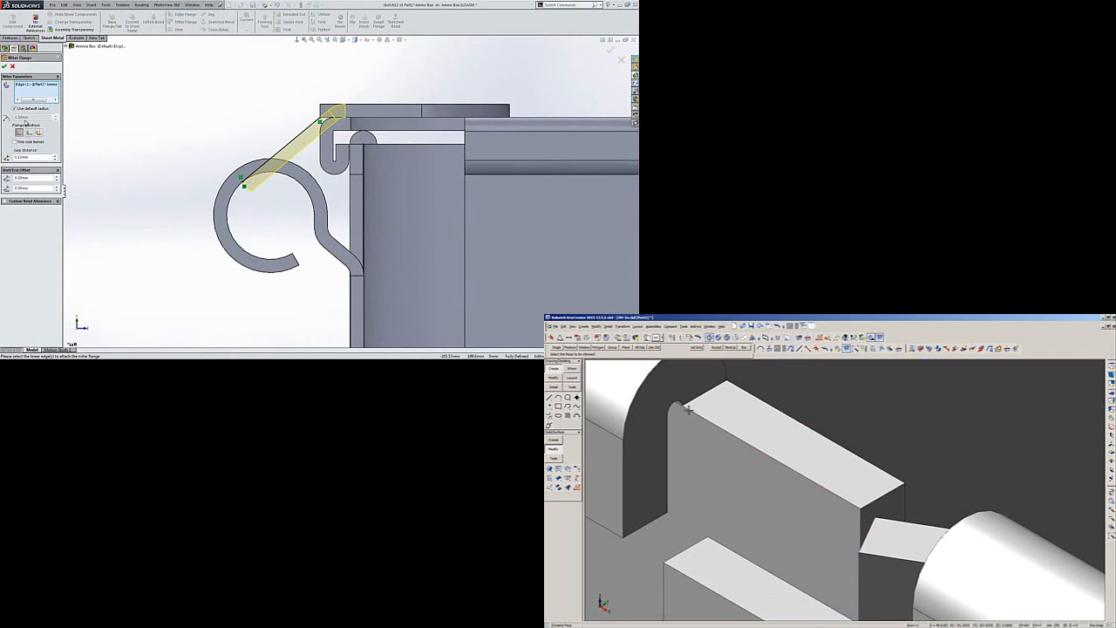
left_click(647, 437)
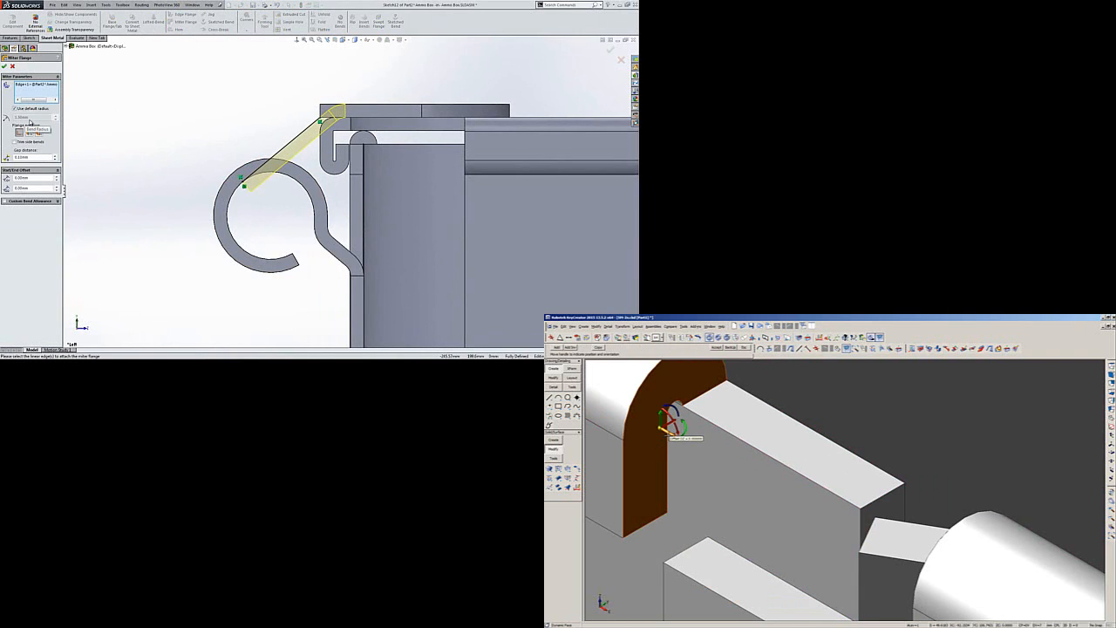
left_click_drag(667, 435, 708, 456)
right_click(708, 456)
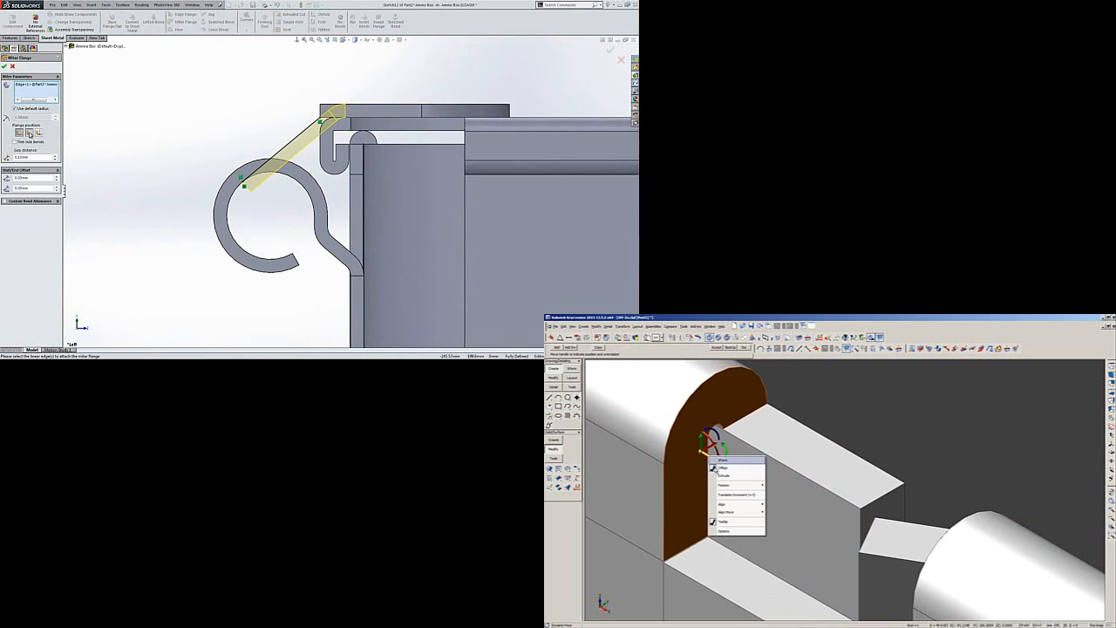
left_click(30, 134)
mouse_move(734, 487)
left_click(786, 487)
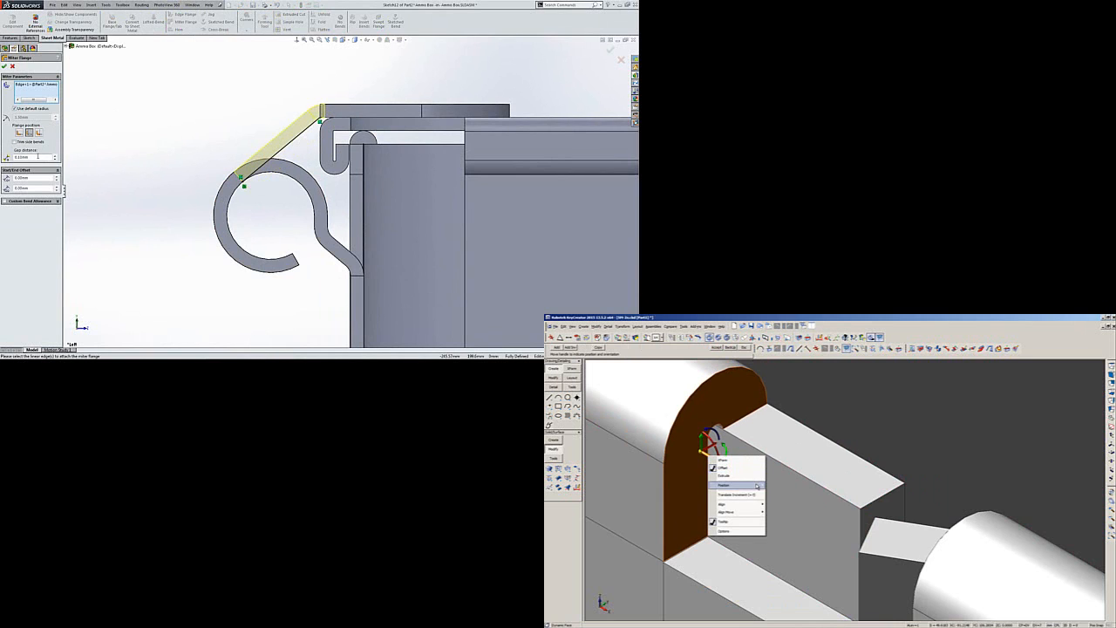
left_click(756, 486)
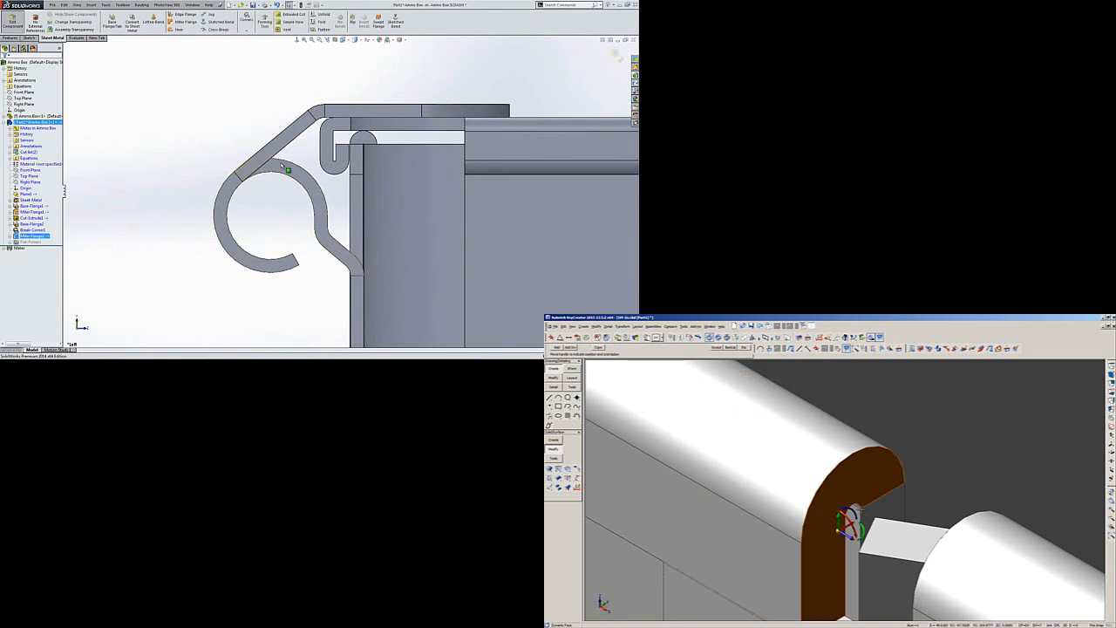
In KeyCreator, divide the wall's top face at the jog beside the vertical seam; in SolidWorks, set up a 300-degree rolled hem.
middle_click_drag(305, 201, 359, 164)
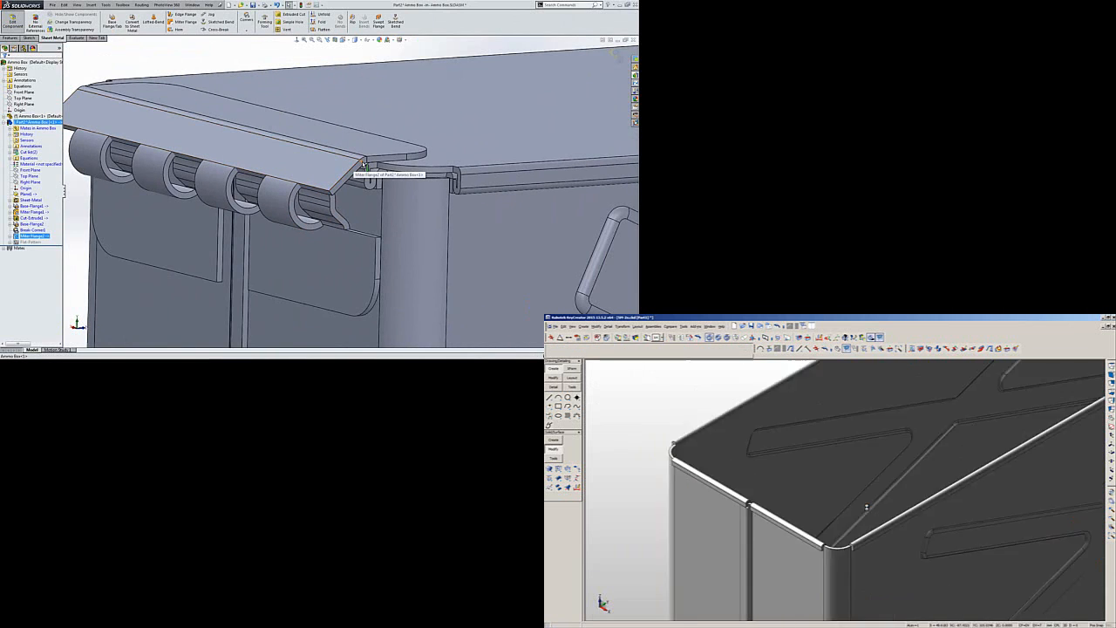
left_click_drag(954, 390, 958, 394)
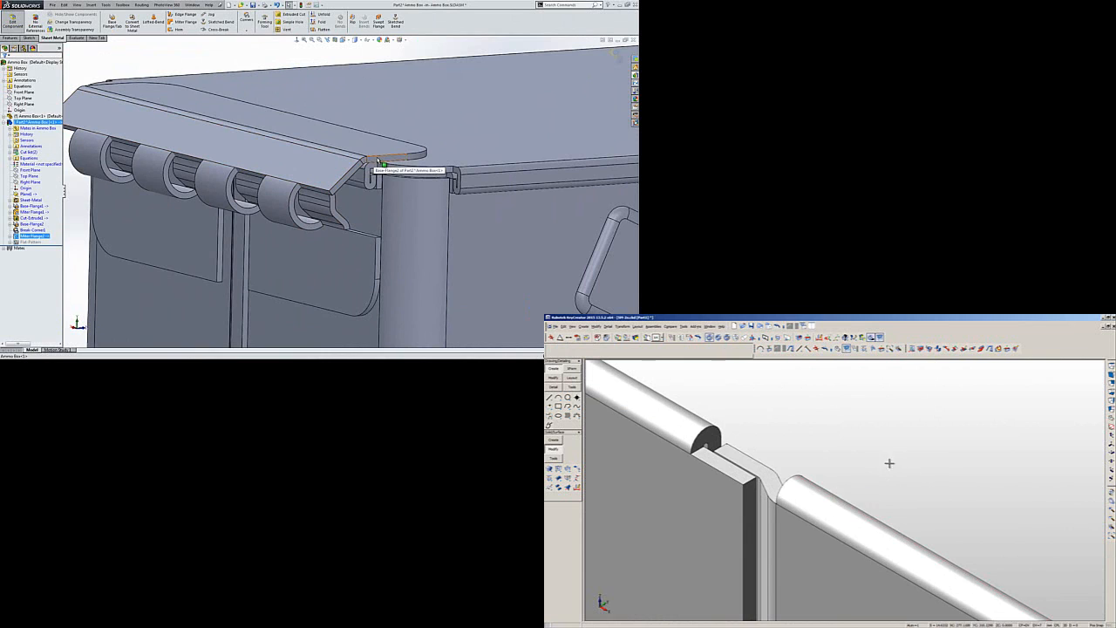
scroll(349, 195, "up", 3)
left_click(549, 478)
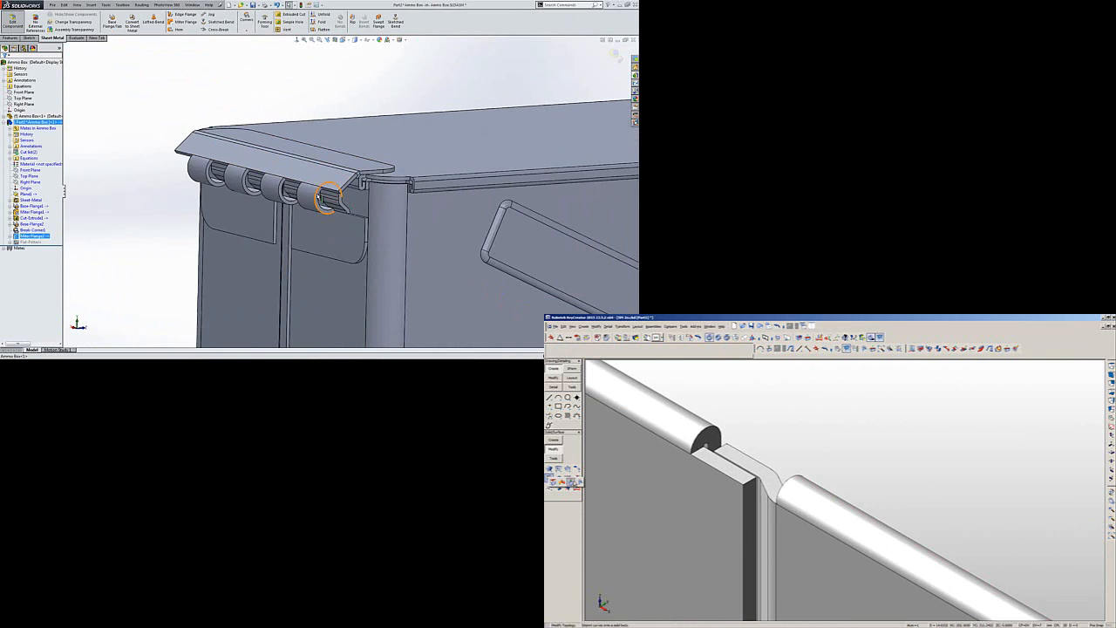
left_click(580, 482)
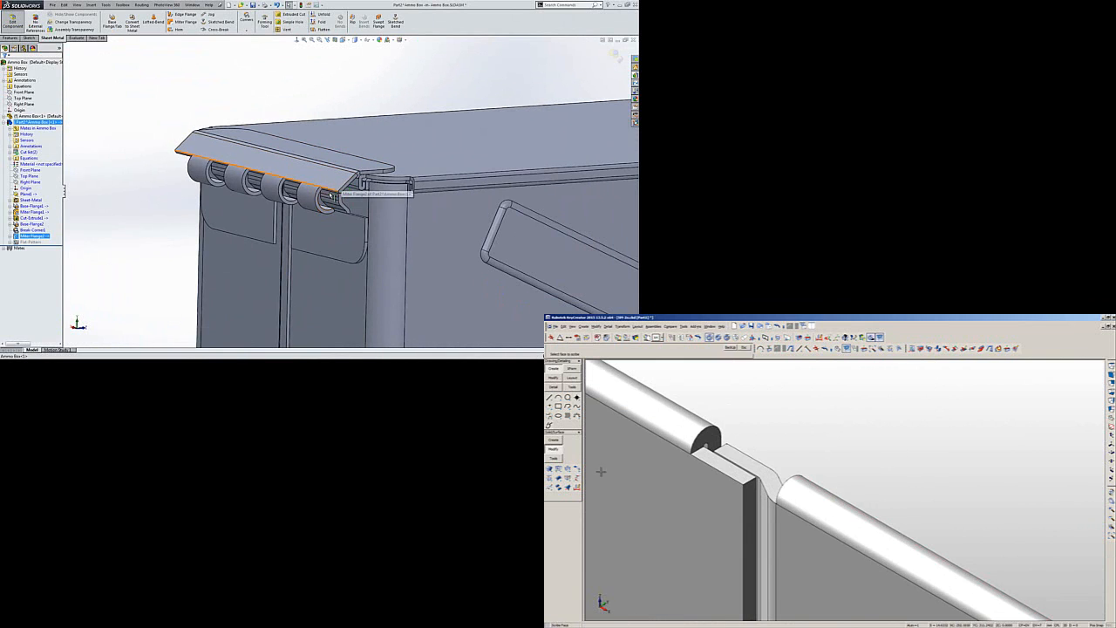
left_click(774, 466)
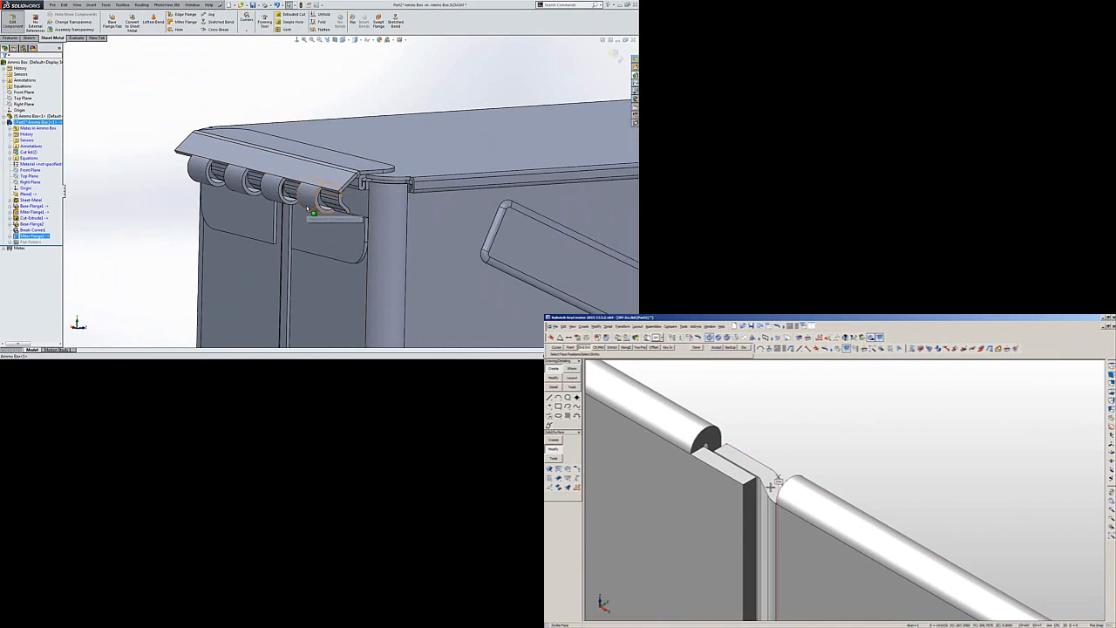
left_click(179, 30)
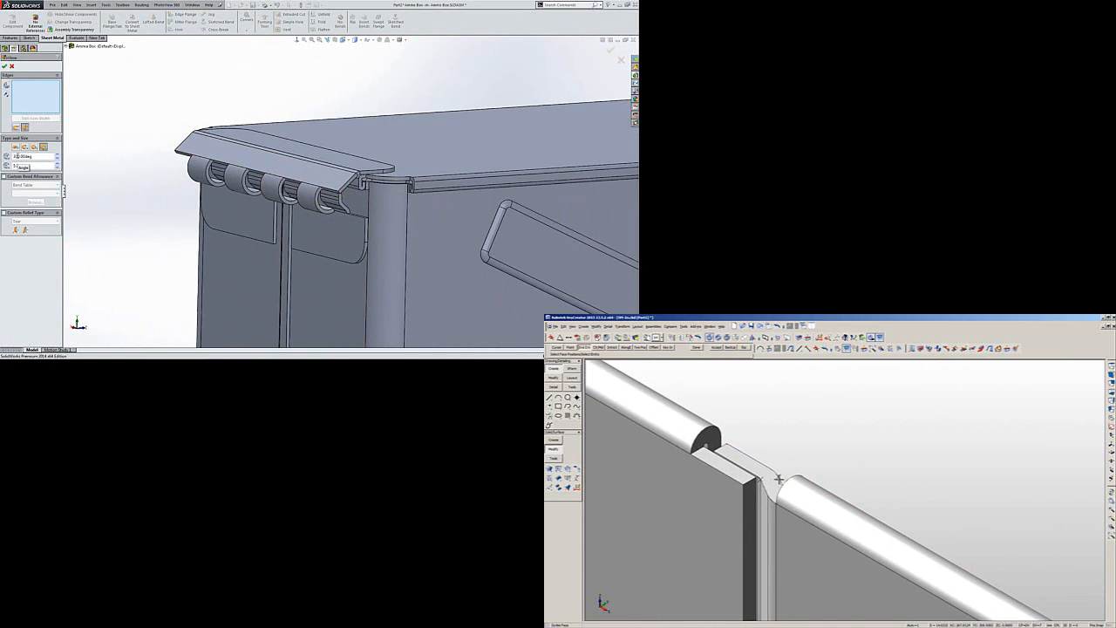
left_click(809, 435)
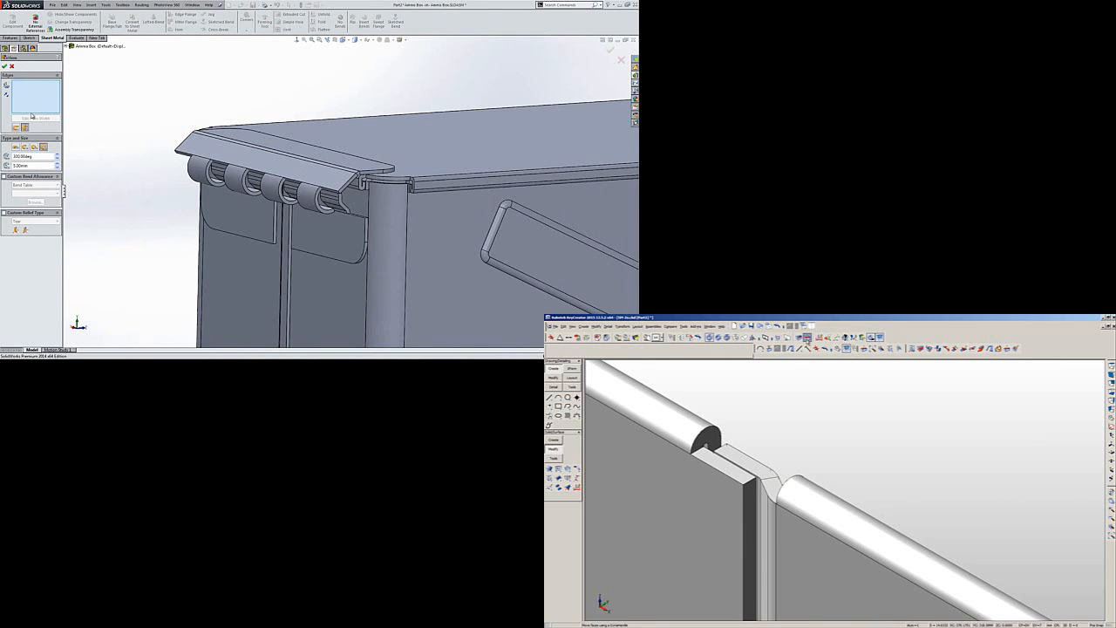
In KeyCreator, lower the divided top face beside the rolled rim; in SolidWorks, apply the rolled hem to the sloping miter flange's free edge.
left_click(747, 462)
scroll(352, 198, "down", 5)
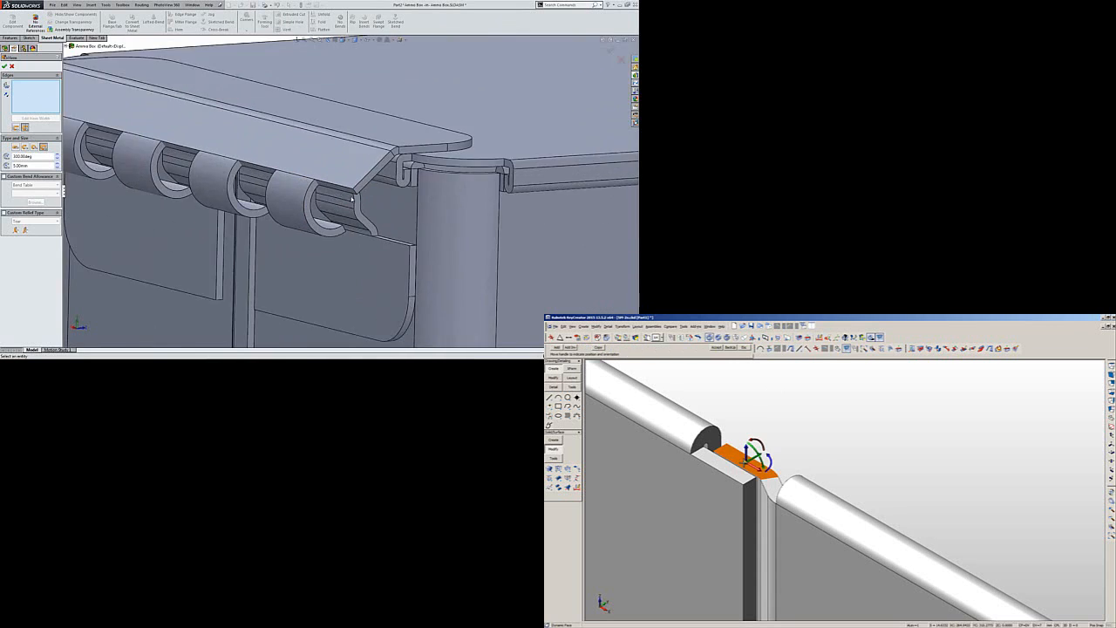
scroll(353, 199, "down", 3)
middle_click_drag(352, 198, 324, 139)
left_click(321, 140)
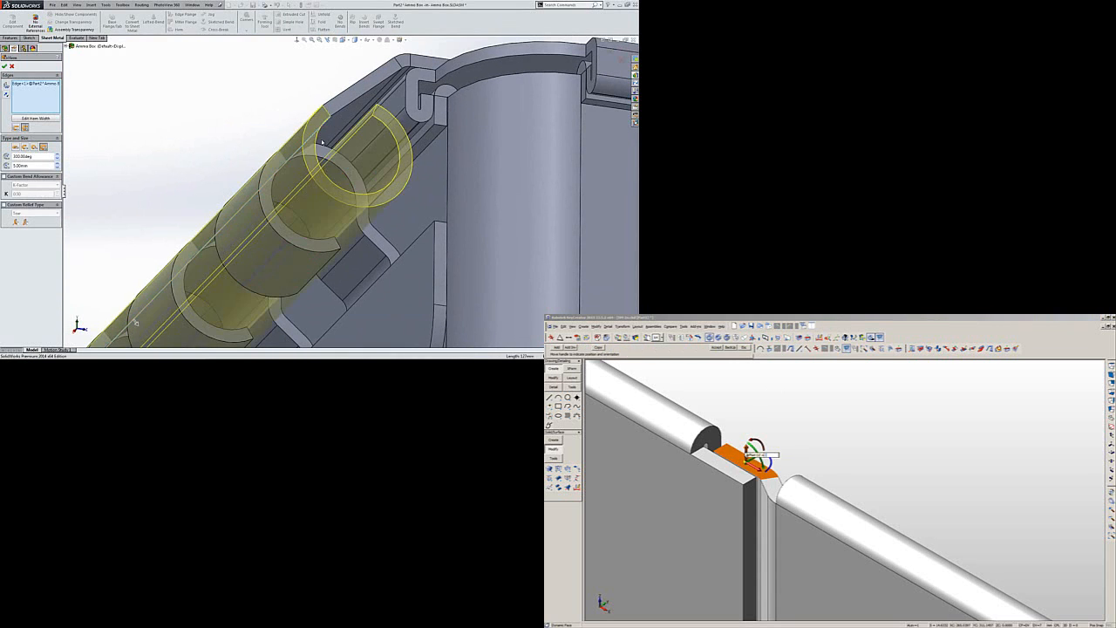
scroll(331, 219, "up", 4)
middle_click_drag(332, 219, 331, 271)
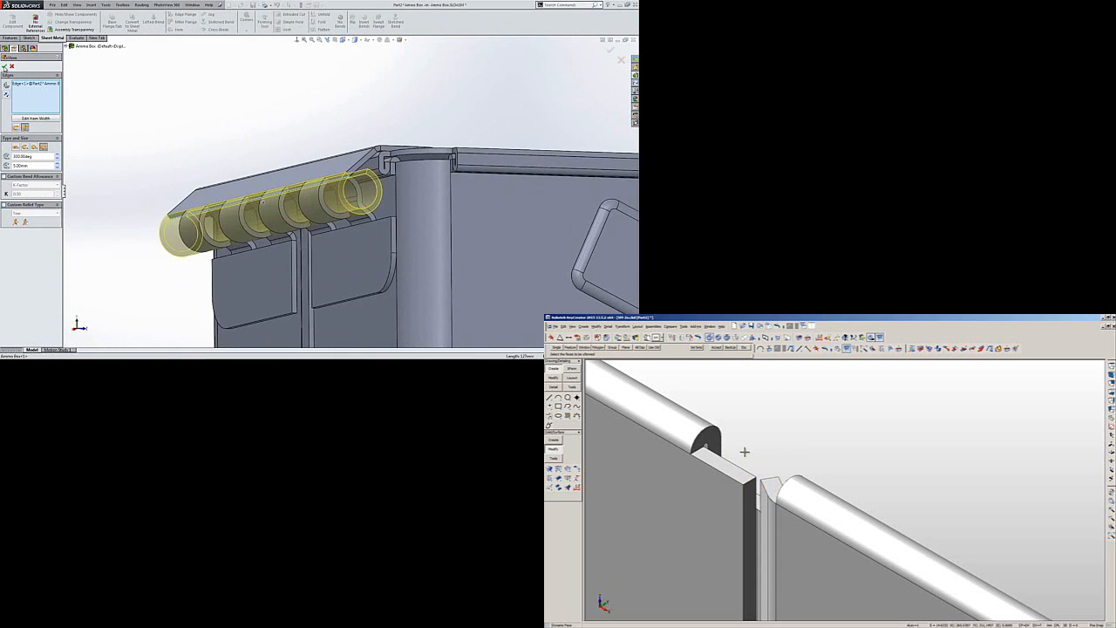
left_click(7, 66)
In KeyCreator, extend the rolled rim's end face to the corner of the wall's edge at the seam using an indicated Z position.
scroll(358, 199, "up", 3)
middle_click(775, 441)
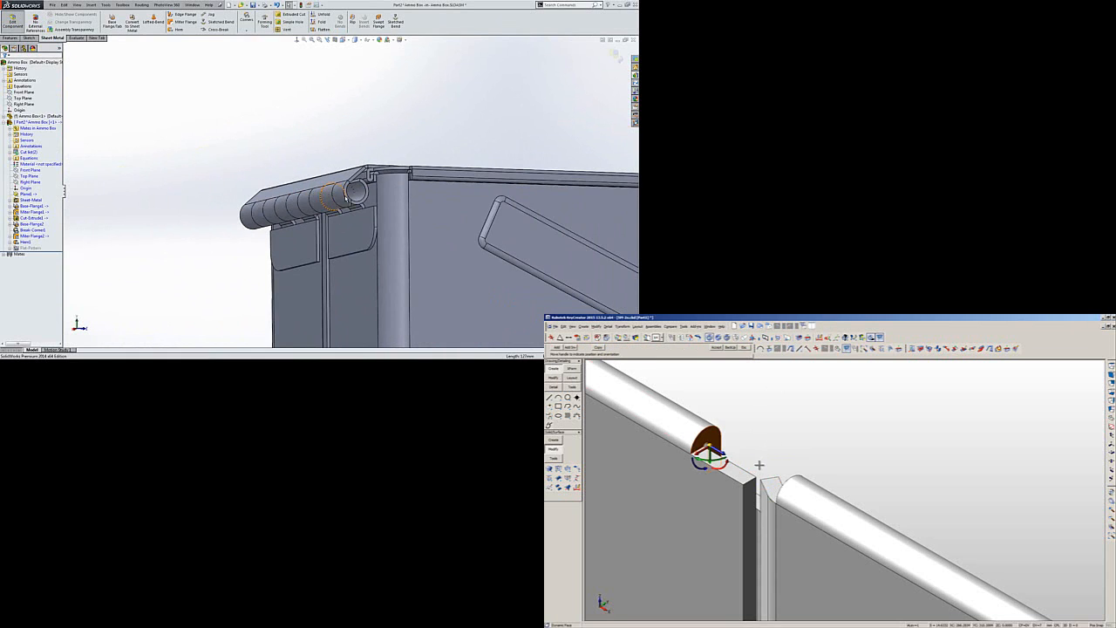
middle_click_drag(301, 157, 290, 182)
right_click(723, 454)
mouse_move(758, 483)
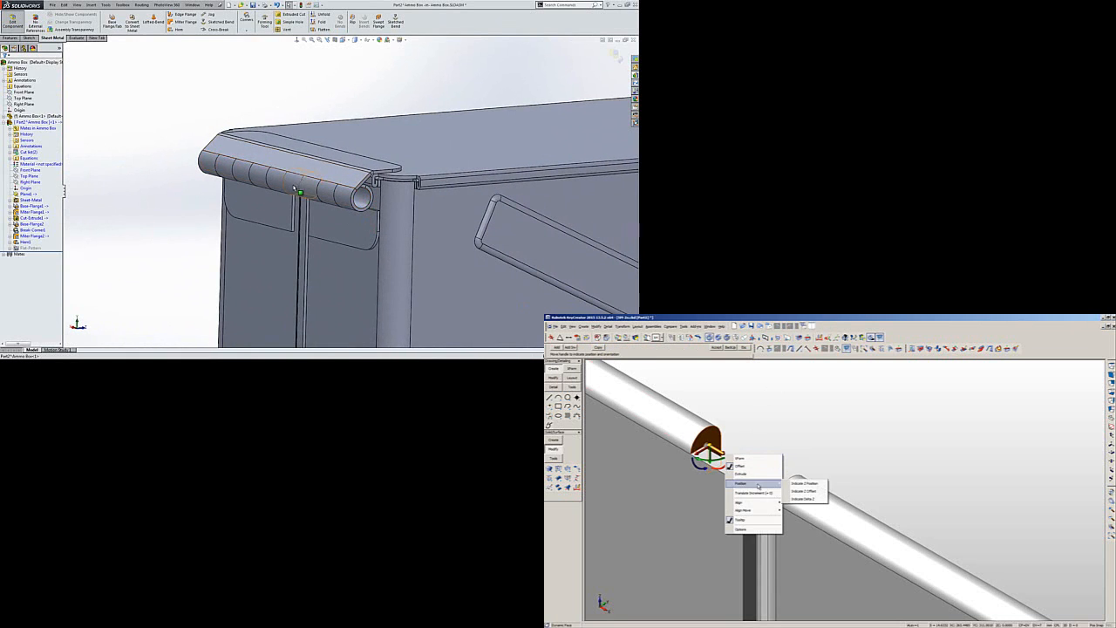
left_click(799, 485)
middle_click_drag(344, 211, 385, 214)
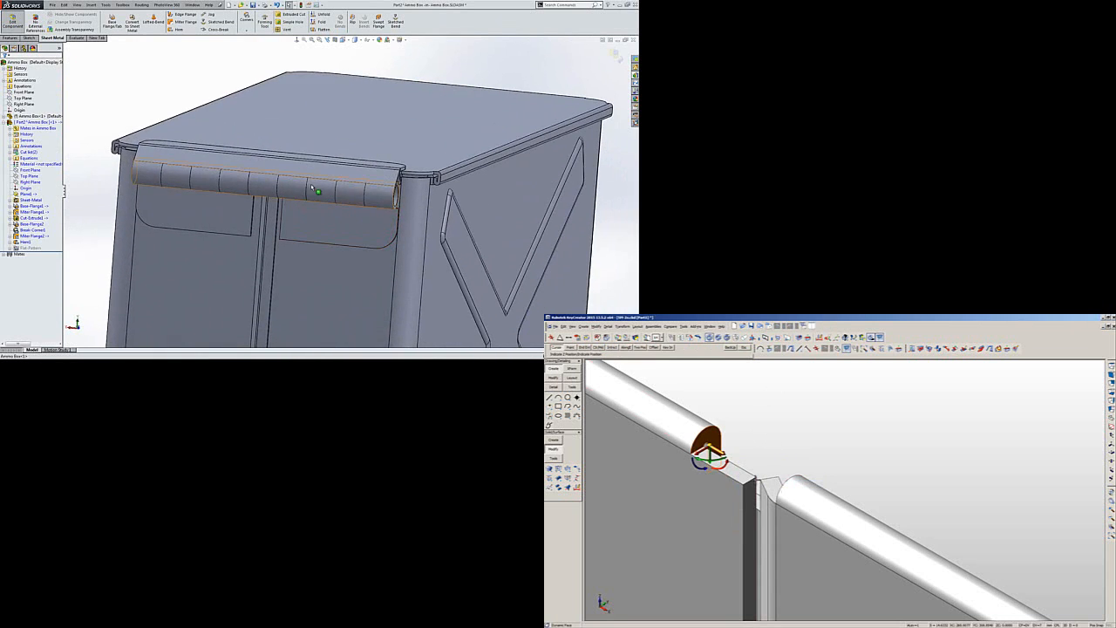
left_click(758, 479)
middle_click(874, 430)
In KeyCreator, try to construct a parallel line from the edges at the box's rounded rim corner.
middle_click(344, 191)
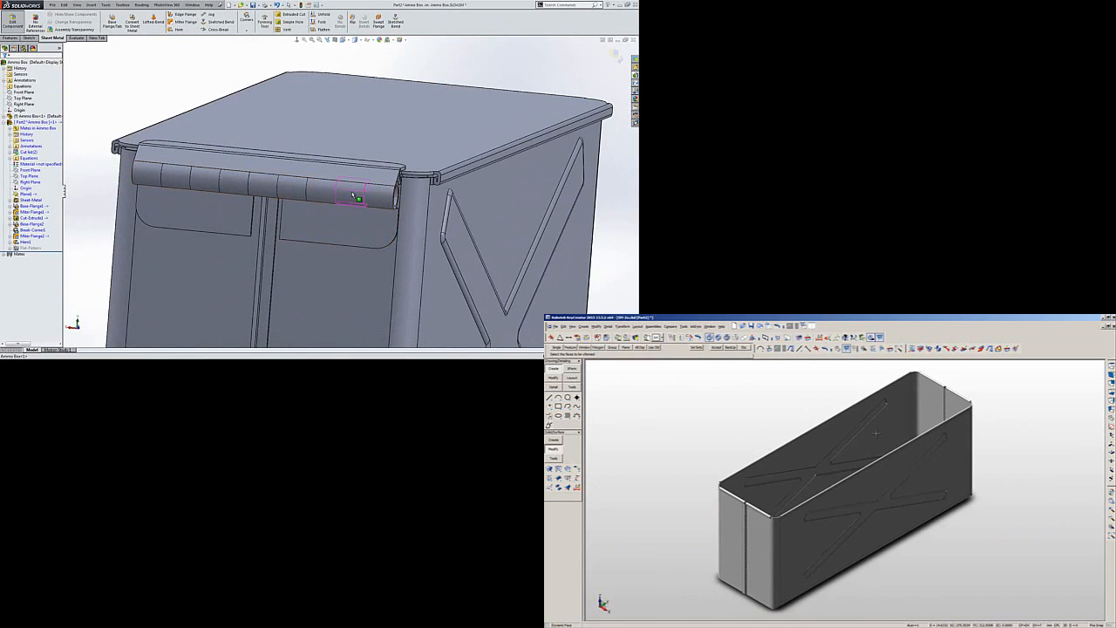
middle_click_drag(343, 192, 353, 152)
key("alt+w")
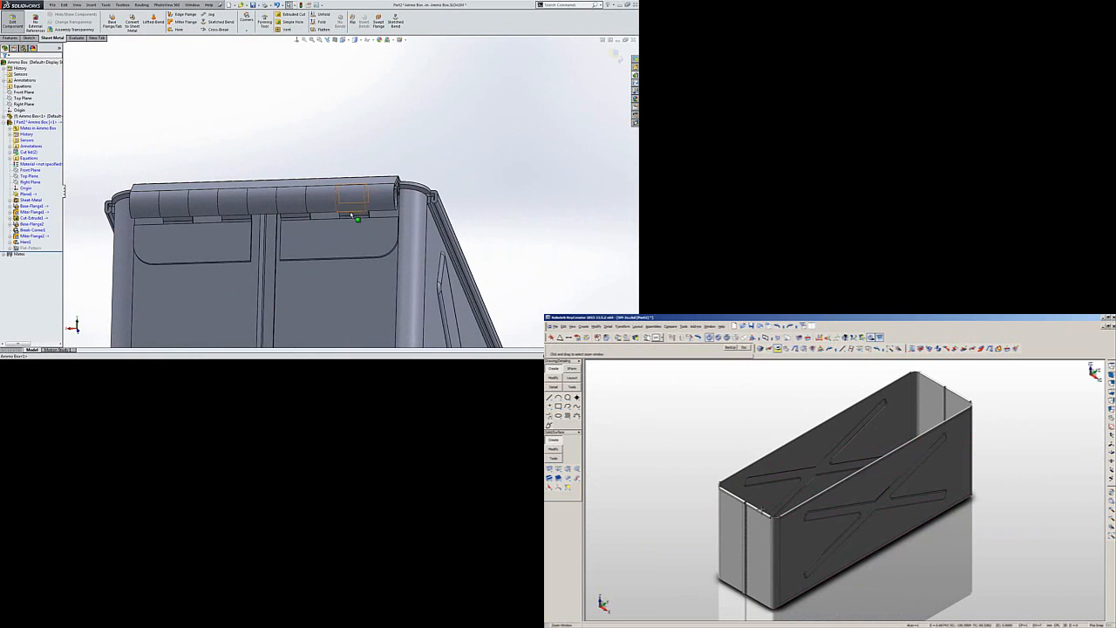
left_click_drag(794, 526, 794, 526)
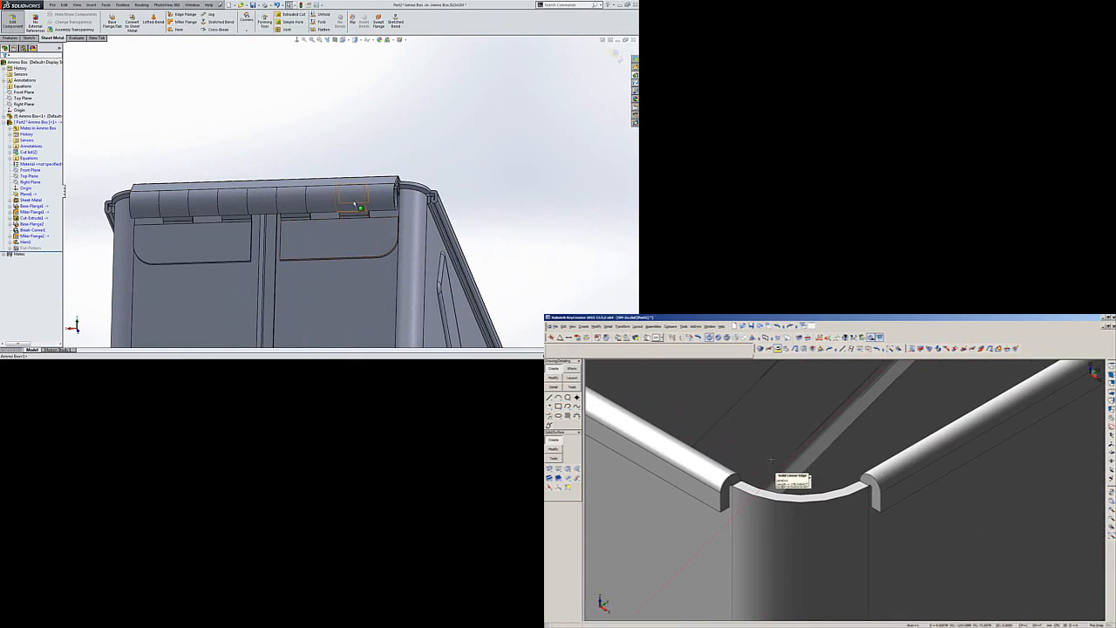
key("l")
left_click(772, 455)
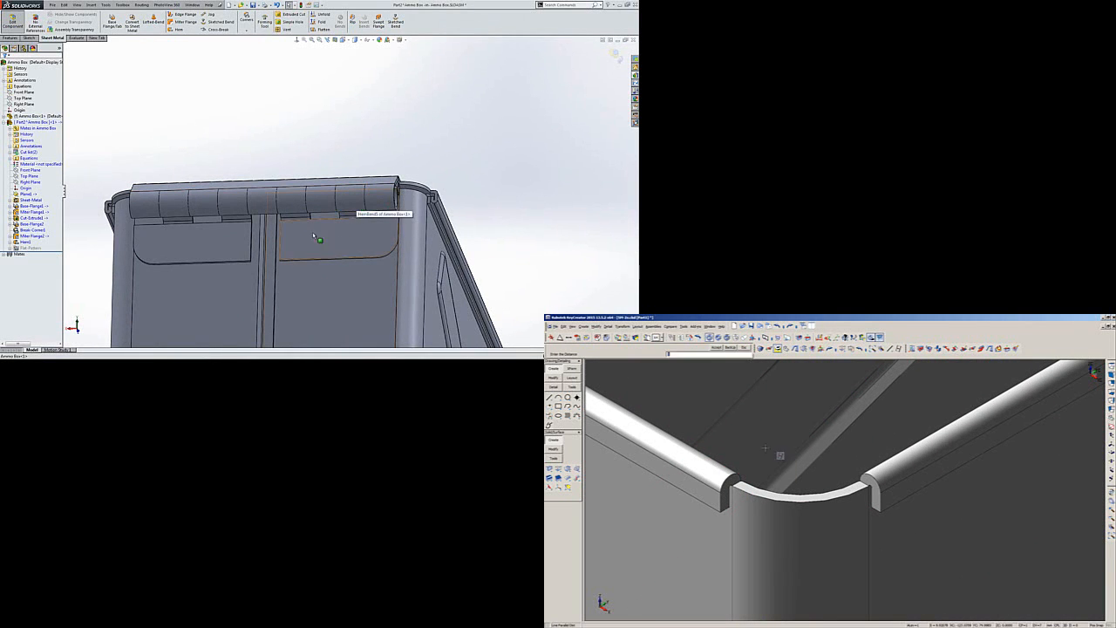
key("Return")
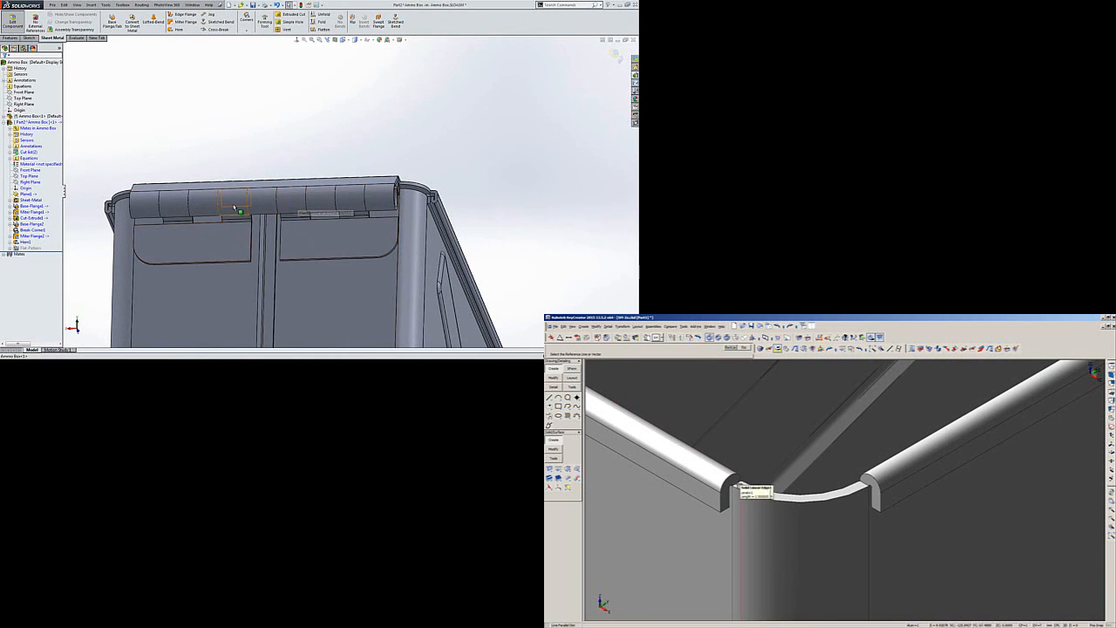
left_click(746, 488)
middle_click_drag(219, 210, 337, 232)
left_click(870, 503)
In SolidWorks, convert the miter flange and hem end faces into a Right Plane sketch; in KeyCreator, start revolving the rim's end face between two positions.
scroll(336, 232, "down", 4)
right_click(28, 106)
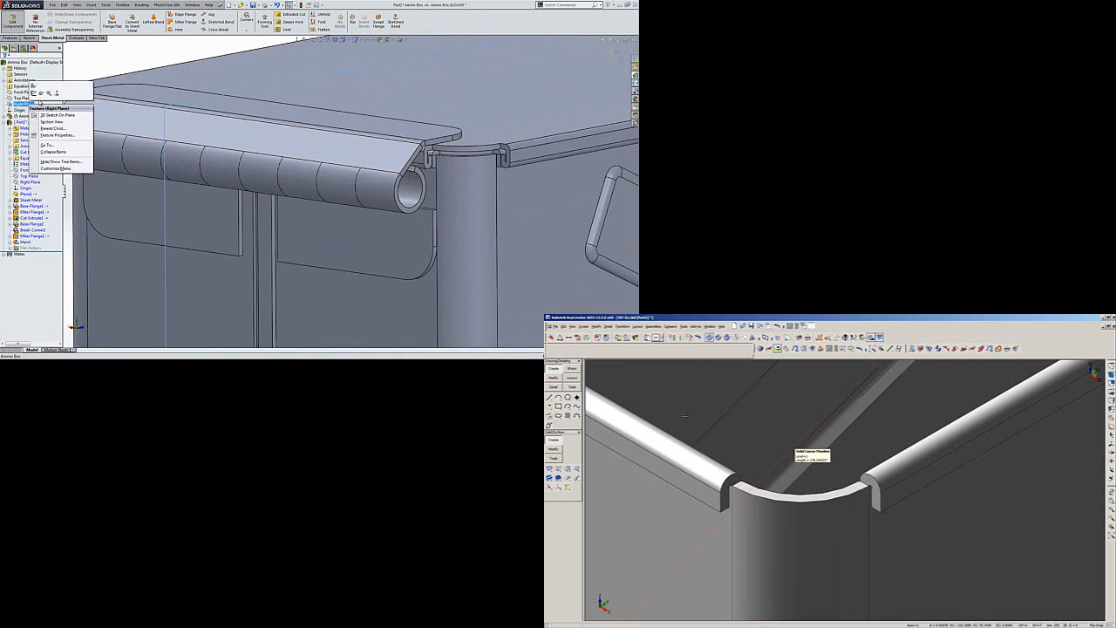
left_click(35, 92)
left_click(557, 470)
left_click(557, 470)
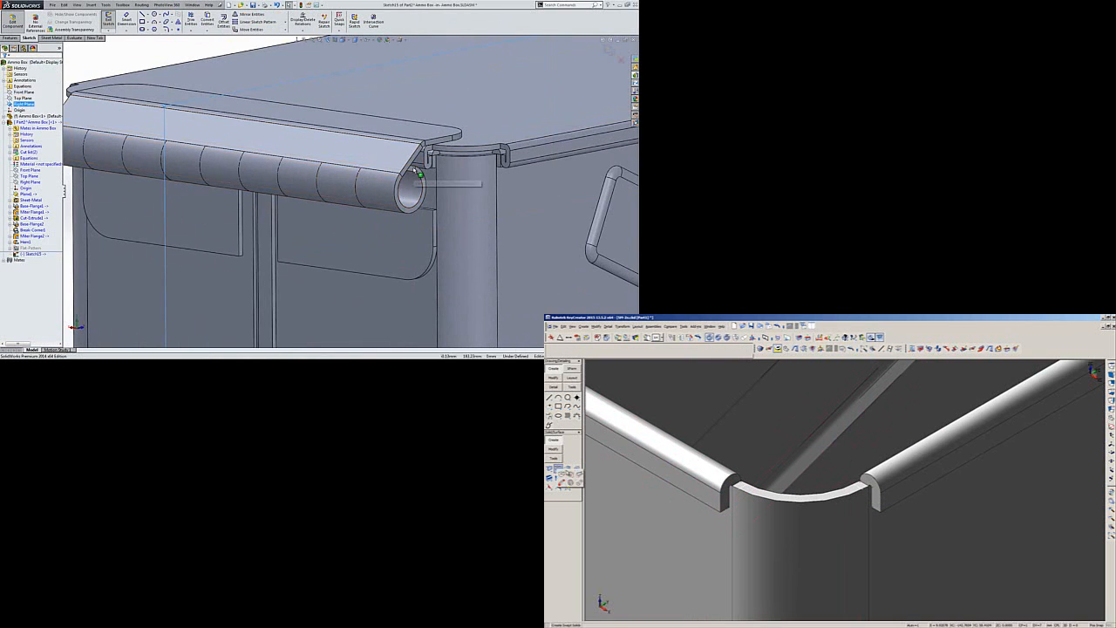
left_click(411, 164)
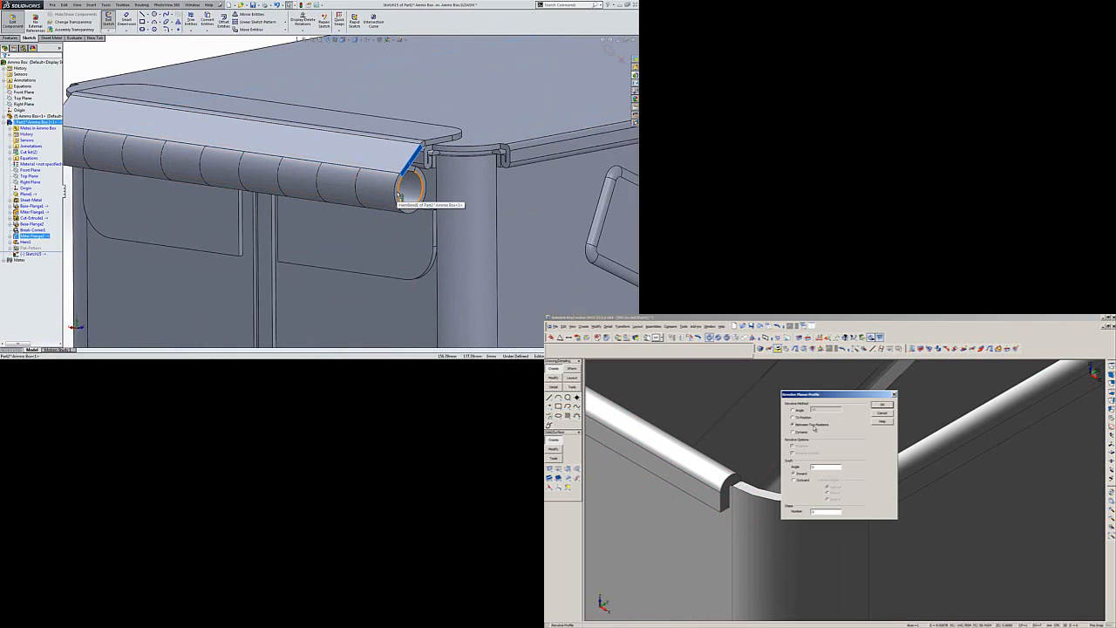
left_click(399, 196)
left_click(882, 405)
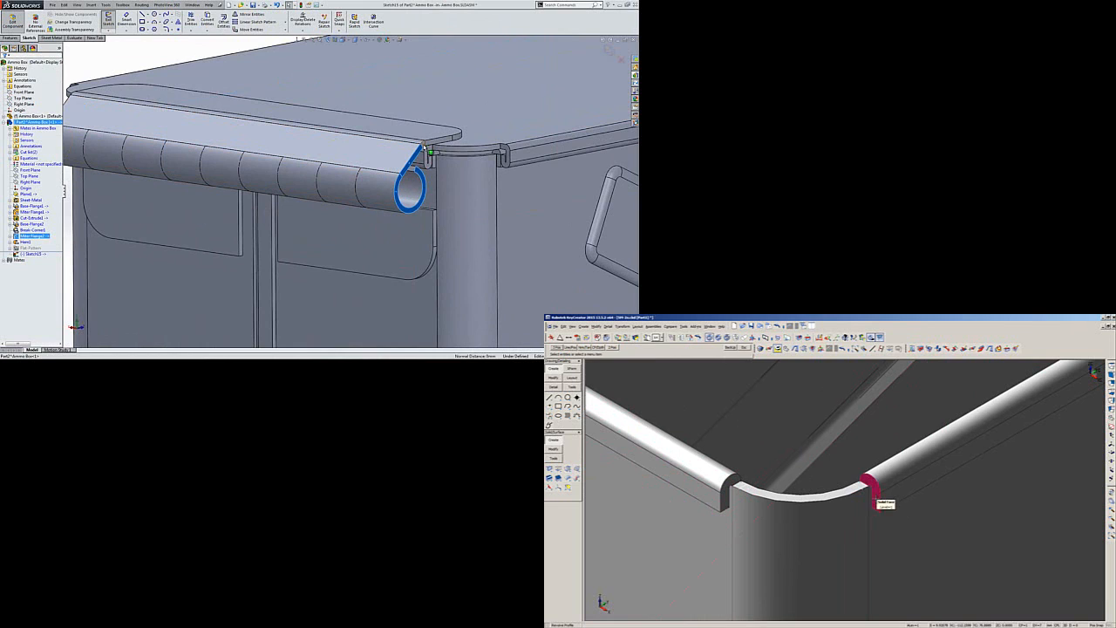
left_click(875, 497)
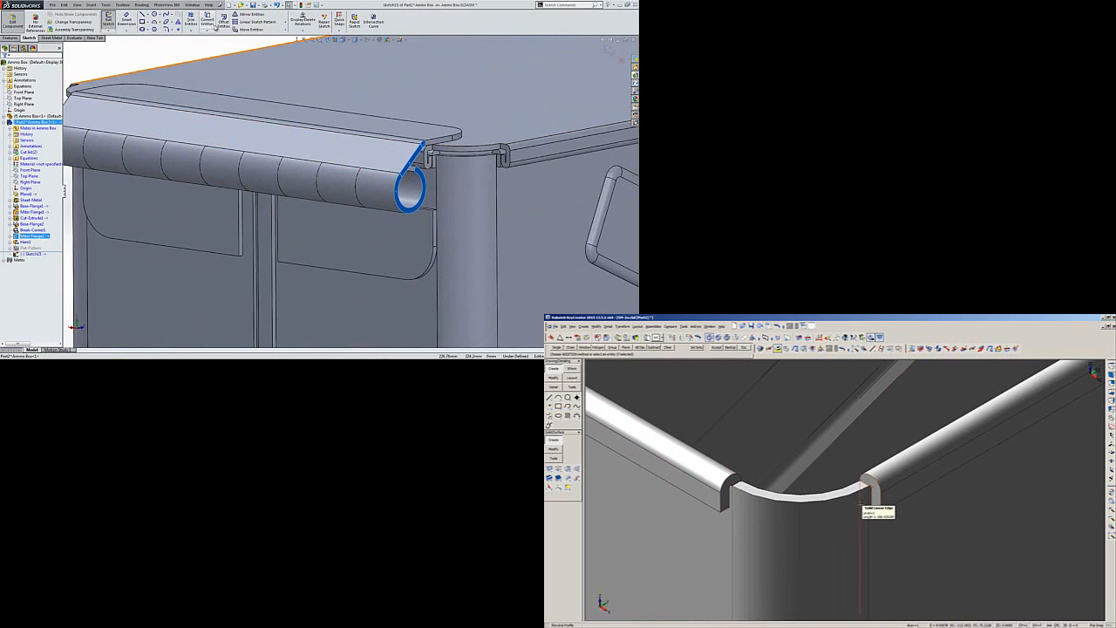
left_click(210, 26)
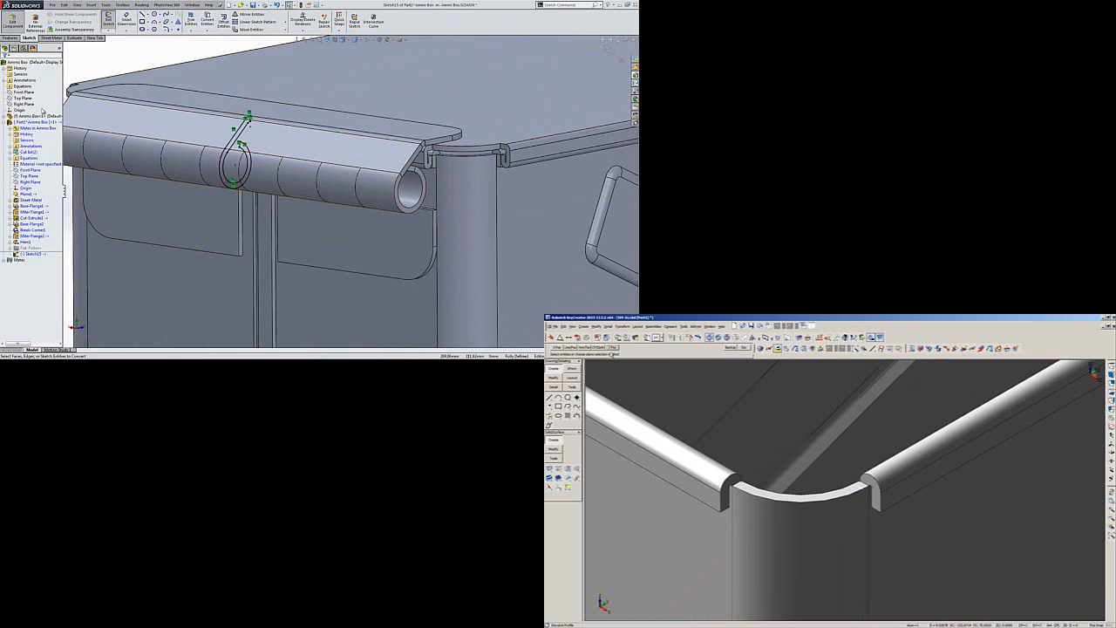
In KeyCreator, revolve the rim profile around the rounded corner's axis, from one straight rim's end to the other.
left_click(820, 510)
left_click(834, 496)
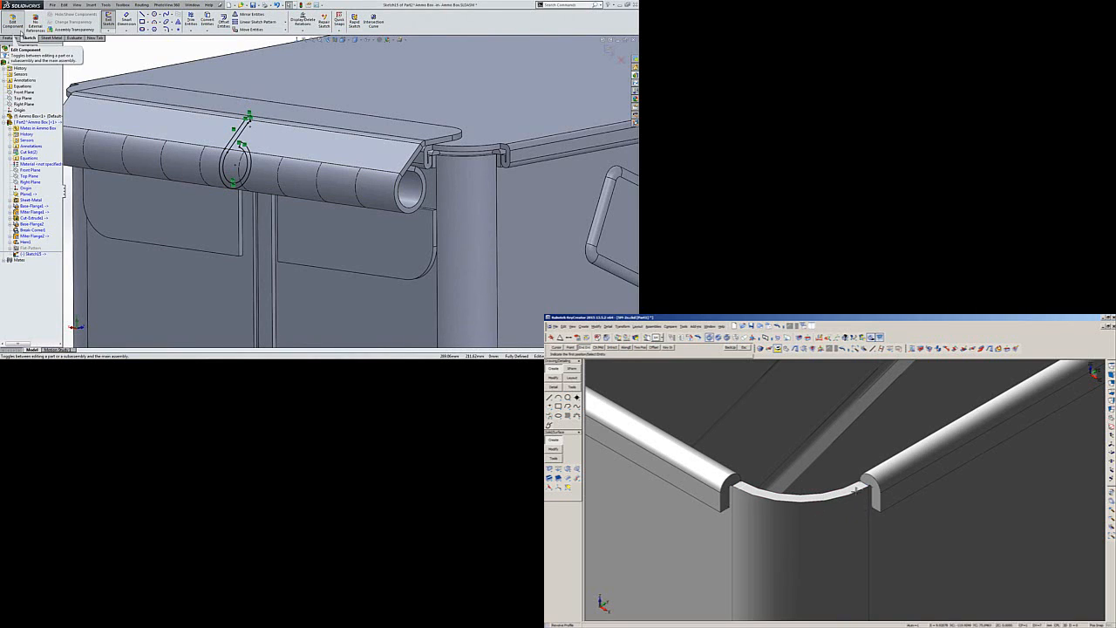
left_click(747, 486)
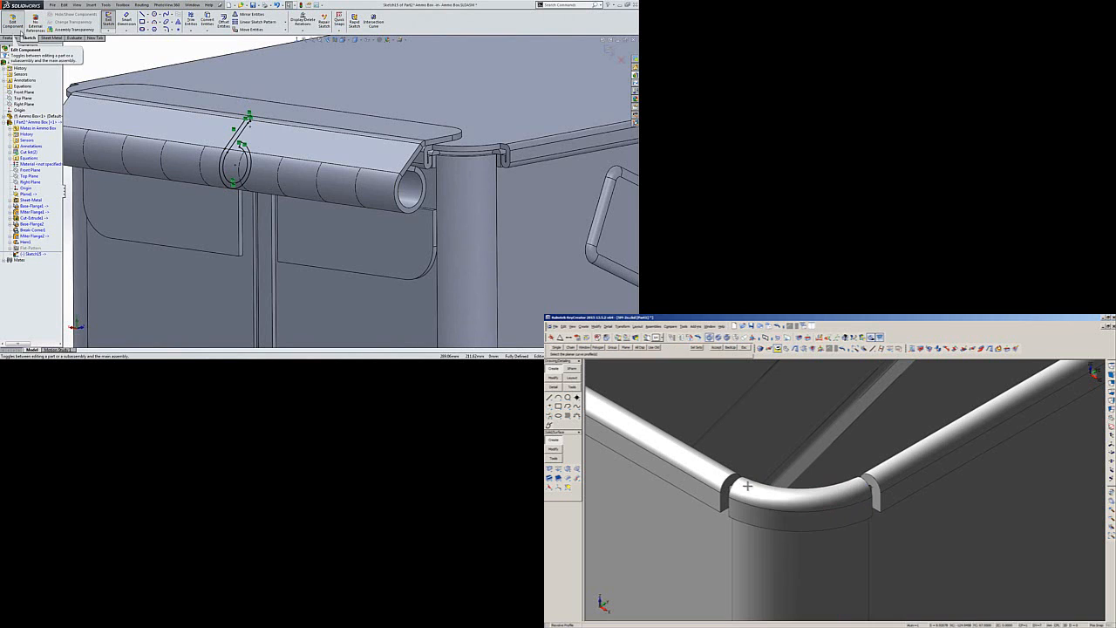
key("Escape")
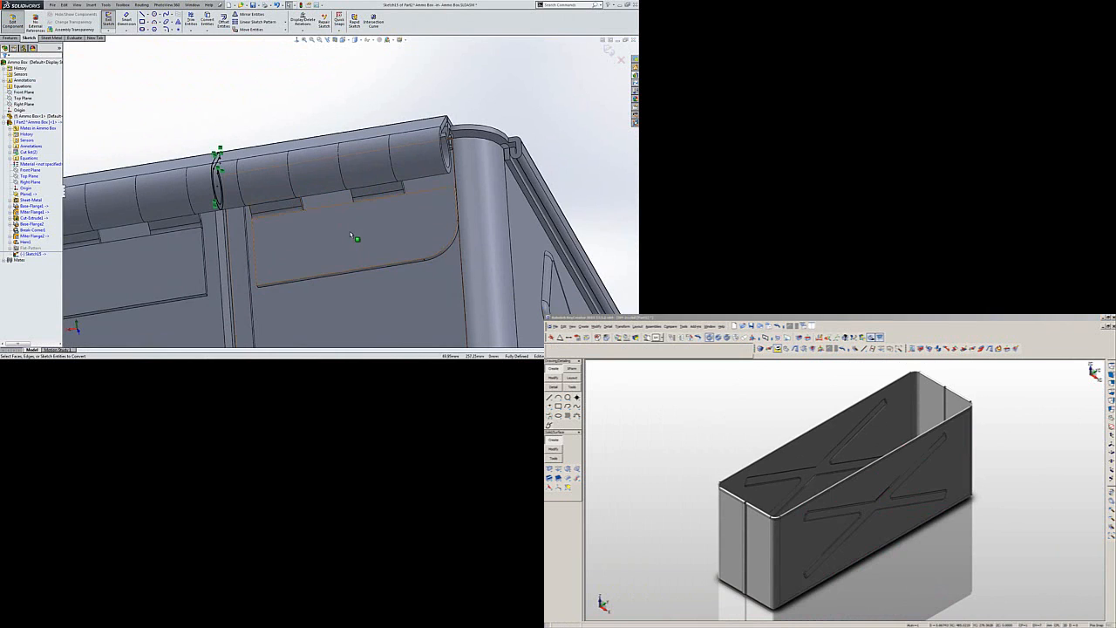
In KeyCreator, select the rounded corner rim piece for a dynamic transform; in SolidWorks, display the dimensions of the box's hinge knuckle feature.
middle_click_drag(344, 226, 325, 253)
left_click(825, 337)
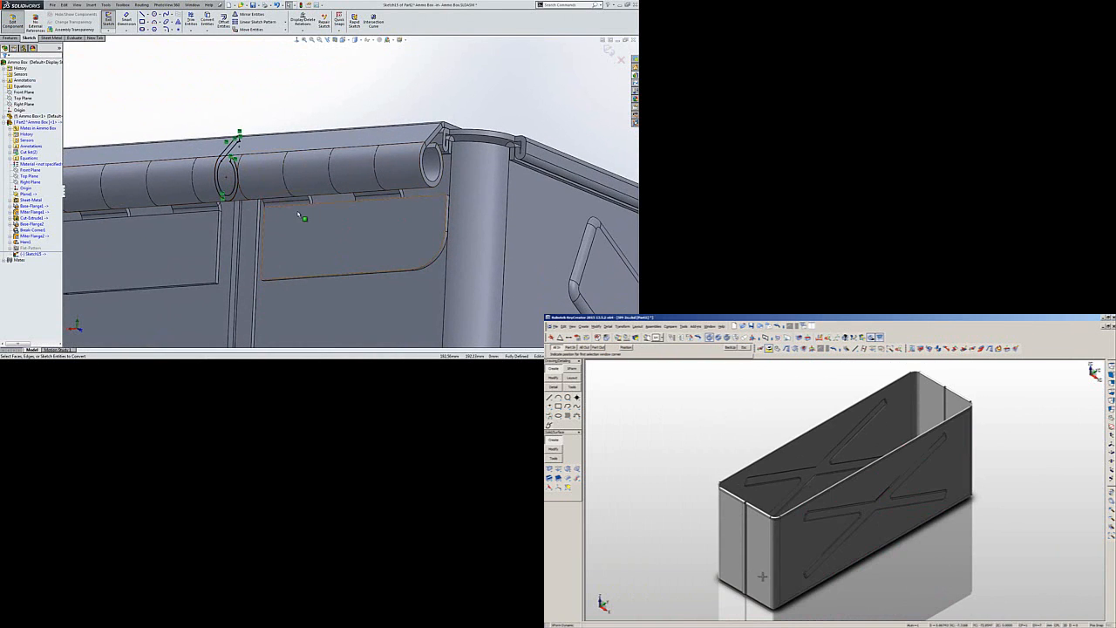
mouse_move(324, 224)
middle_mouse_down()
mouse_move(314, 212)
mouse_move(323, 203)
middle_mouse_up()
left_click(800, 534)
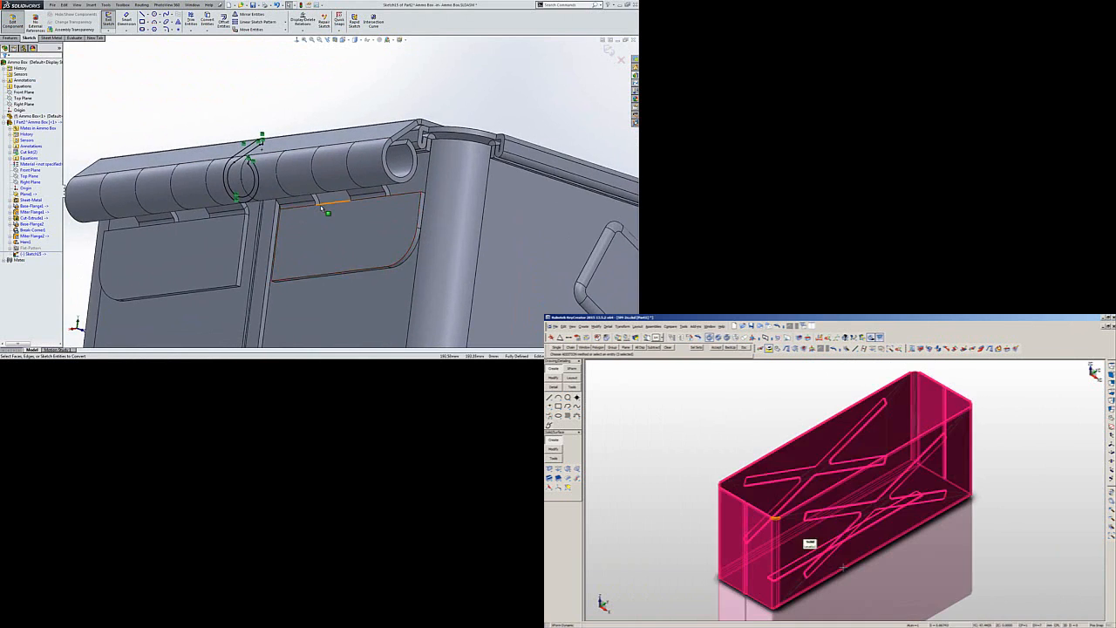
scroll(323, 199, "down", 2)
left_click(319, 196)
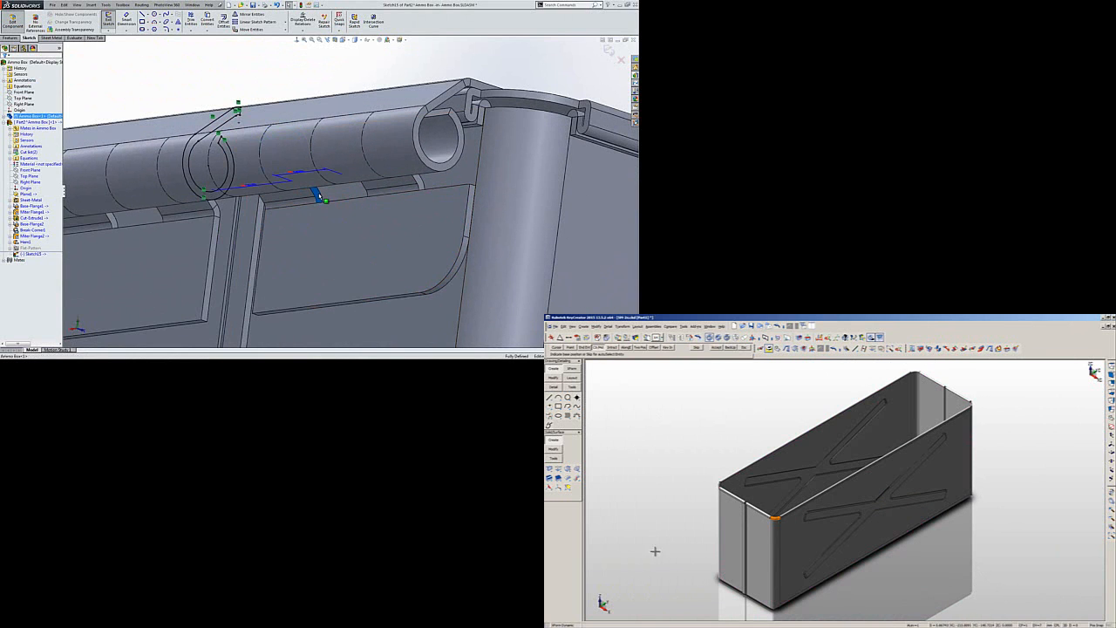
In KeyCreator, mirror a copy of the corner rim piece about the seam's lower end; in SolidWorks, start an extruded cut from the converted sketch.
middle_click_drag(346, 215, 357, 287)
middle_click_drag(705, 573, 704, 548)
scroll(738, 549, "up", 6)
middle_click_drag(365, 242, 363, 183)
scroll(358, 283, "up", 3)
left_click(752, 507)
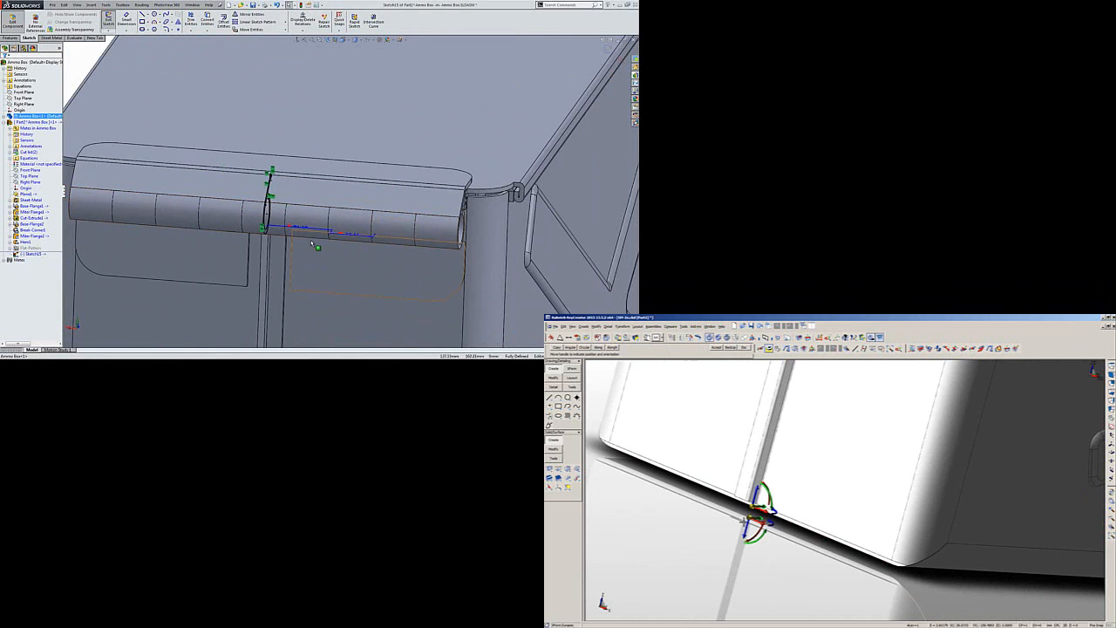
left_click(557, 347)
middle_click_drag(310, 236, 310, 253)
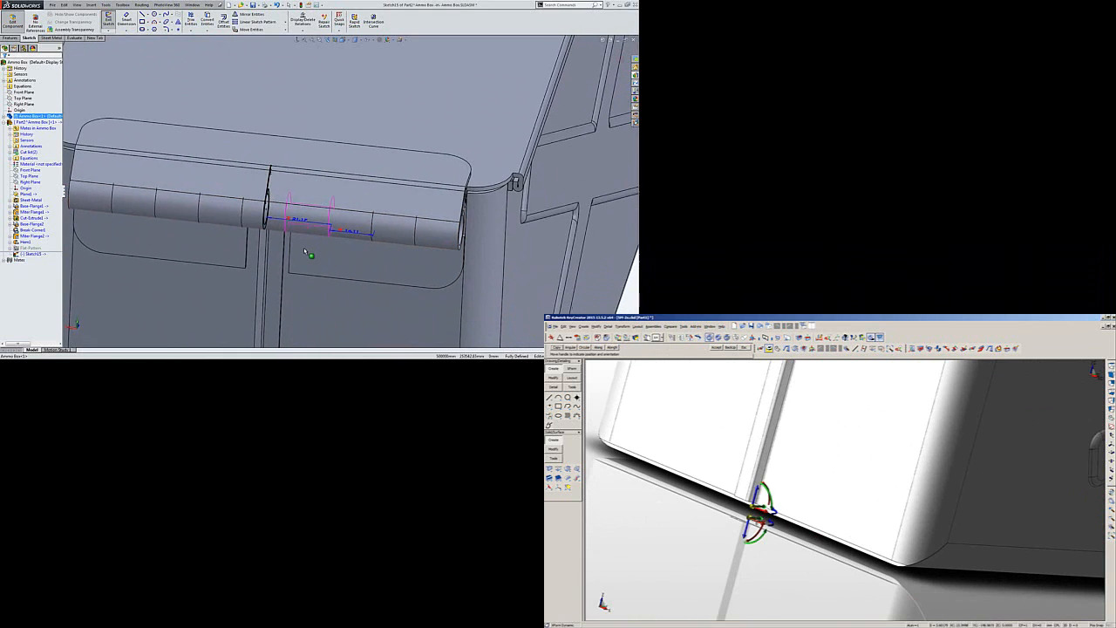
left_click(10, 37)
right_click(762, 511)
left_click(199, 22)
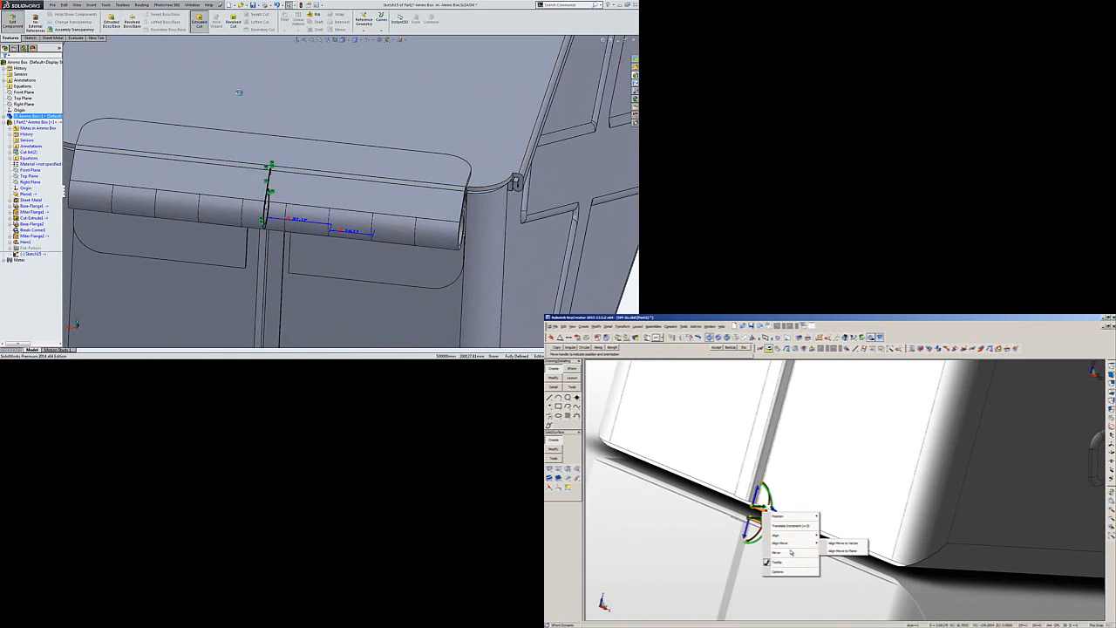
left_click(792, 552)
In SolidWorks, start the cut from an Offset and link the offset distance by equation to the outer hinge knuckle dimension.
left_click(35, 84)
left_click(33, 110)
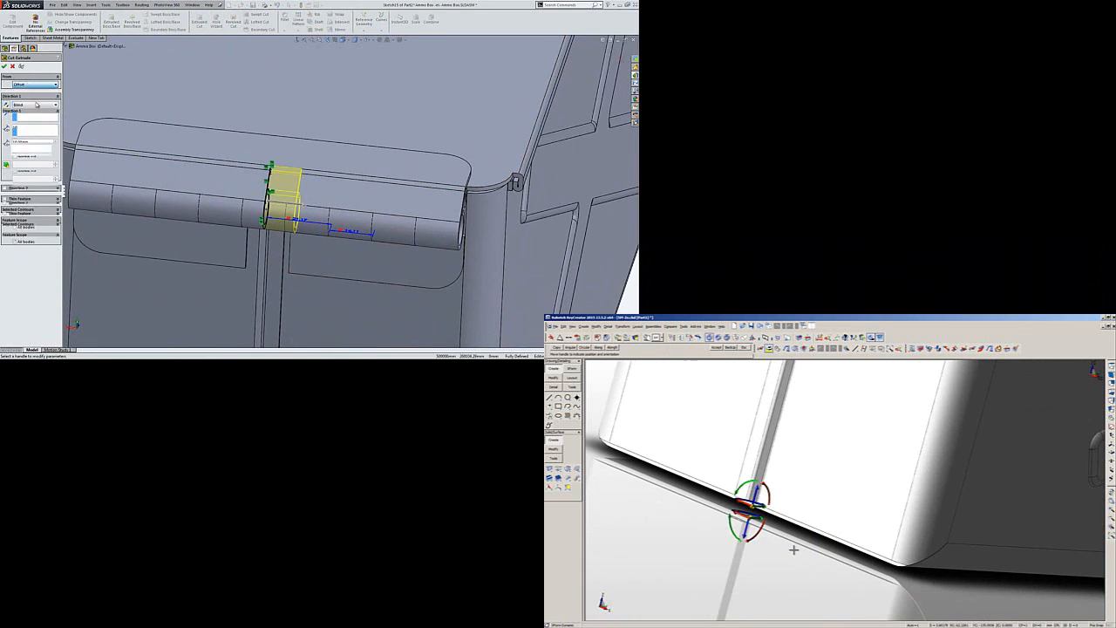
double_click(33, 96)
scroll(793, 549, "down", 4)
type("=")
middle_click_drag(653, 390, 625, 436)
left_click(354, 234)
key("Return")
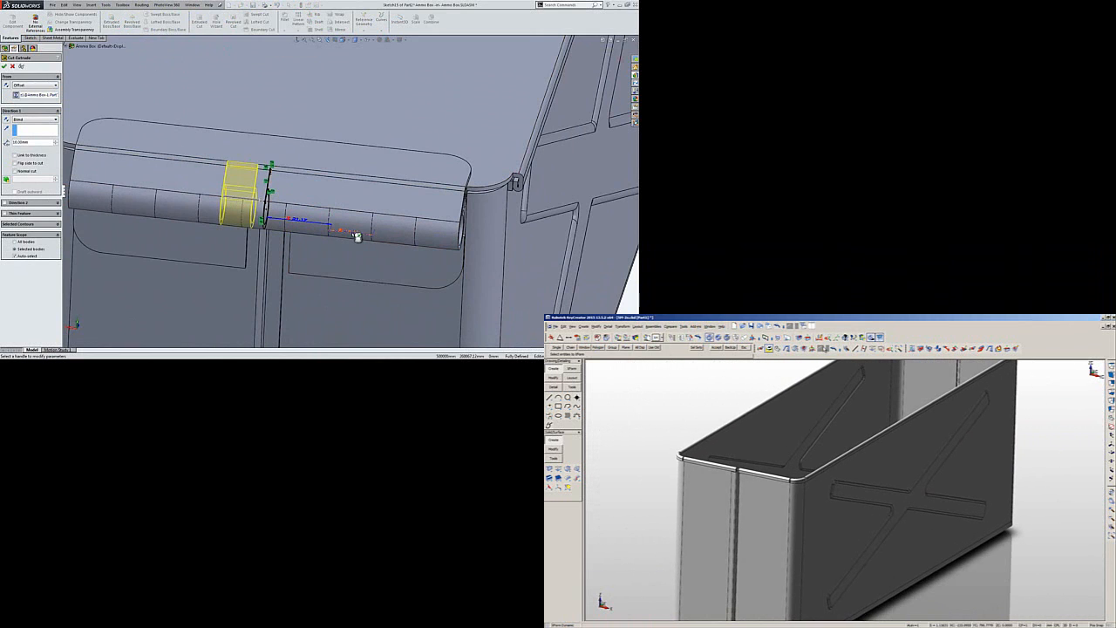
In KeyCreator, mirror copies of the corner rim pieces about the long rim's midpoint; in SolidWorks, multiply the linked cut offset by .5.
left_click(823, 497)
type(".5")
key("Return")
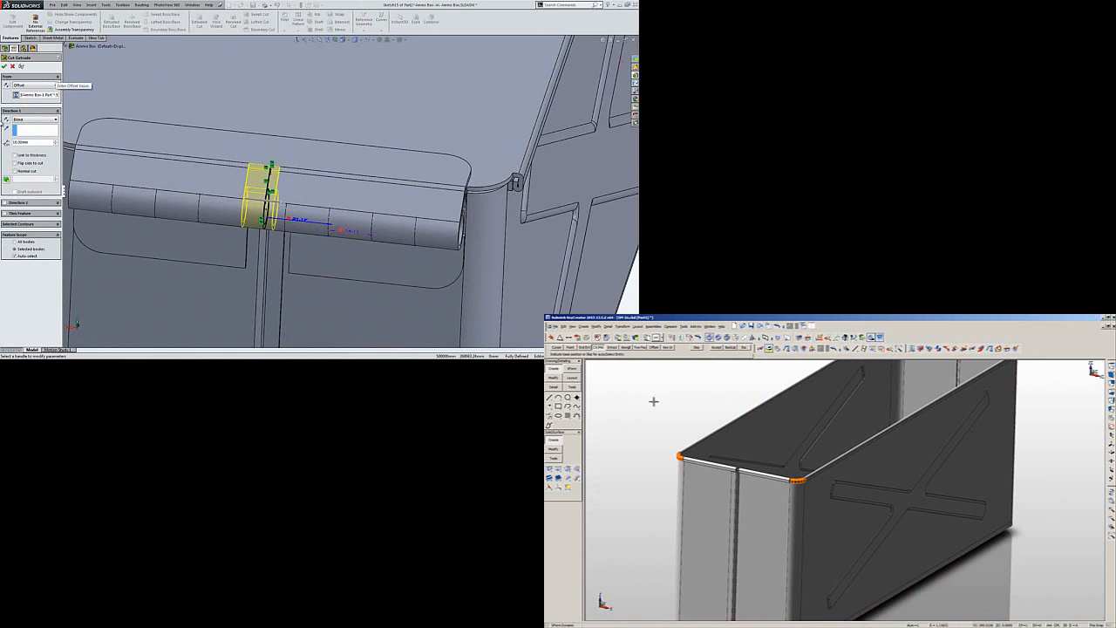
middle_click_drag(349, 228, 341, 169)
left_click(785, 388)
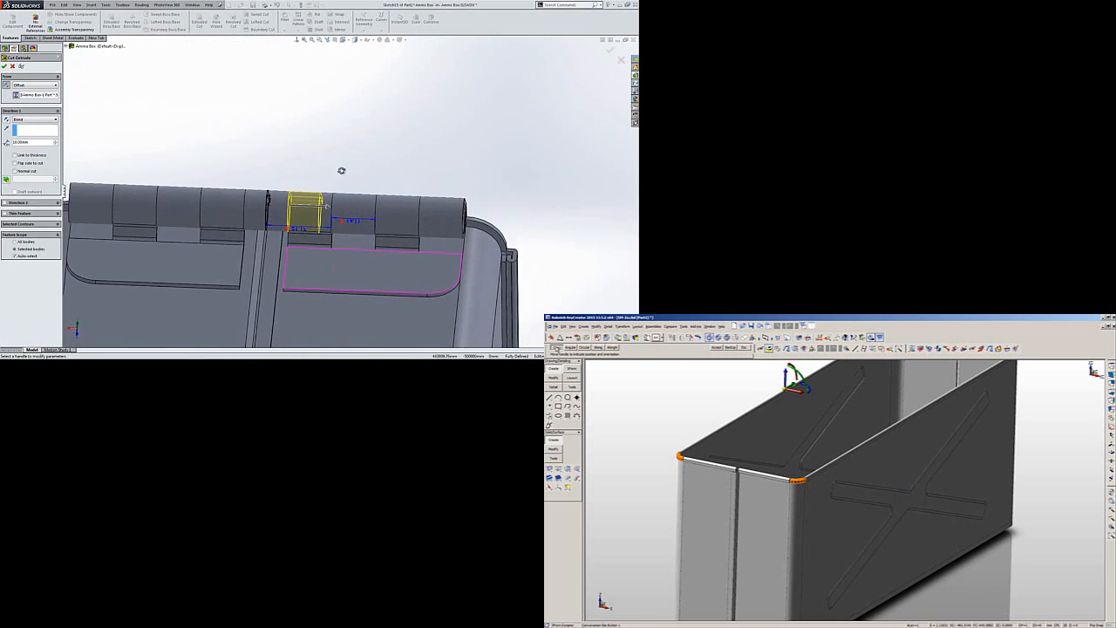
right_click(789, 383)
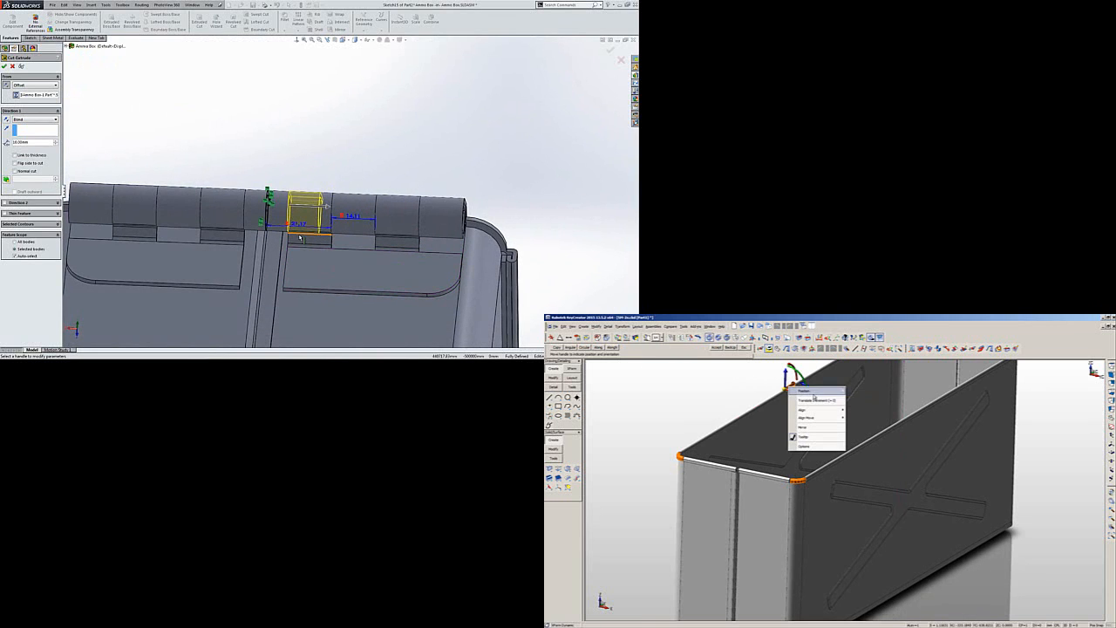
middle_click_drag(320, 208, 311, 317)
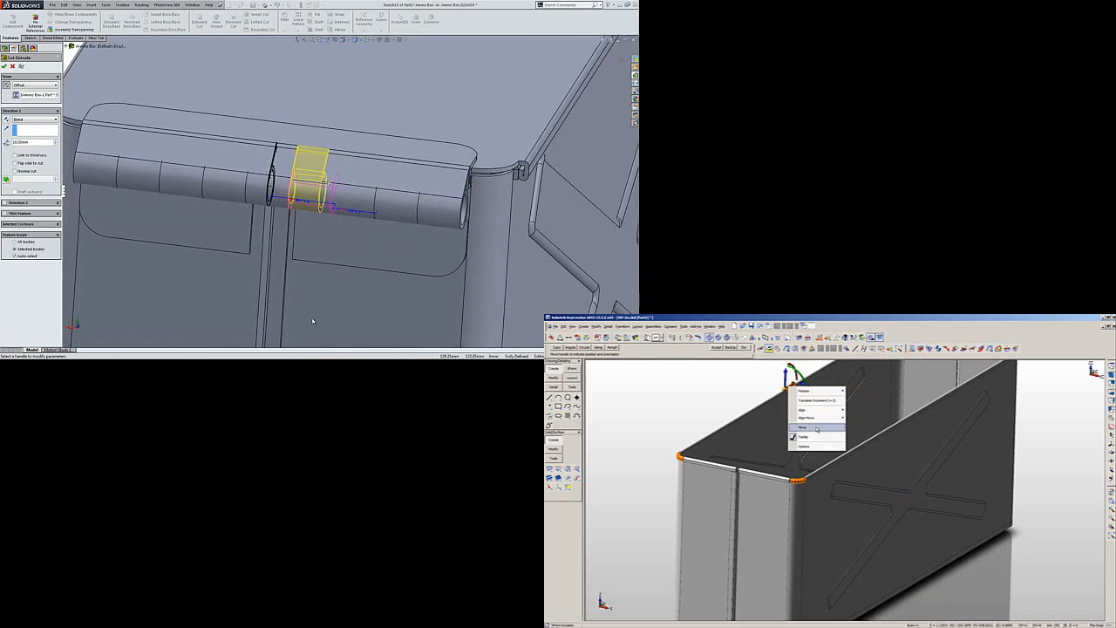
left_click(816, 426)
key("Escape")
scroll(820, 427, "down", 3)
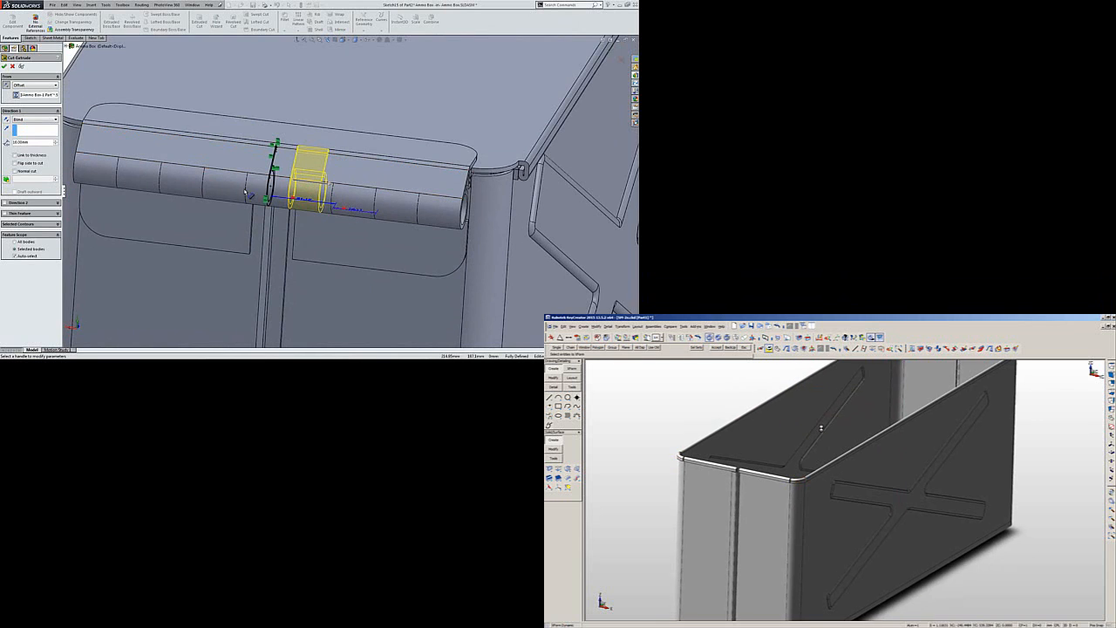
In SolidWorks, link the cut depth by equation to the box's outer hinge knuckle dimension; in KeyCreator, start a Boolean operation.
left_click(44, 143)
left_click_drag(43, 143, 4, 144)
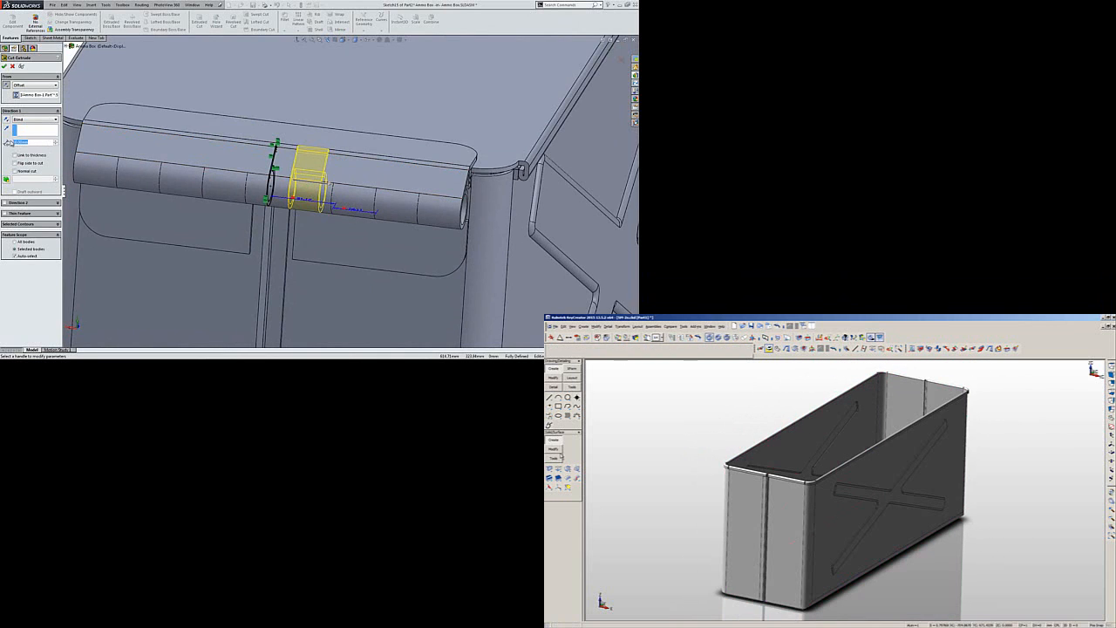
left_click(556, 450)
left_click(549, 469)
left_click(358, 211)
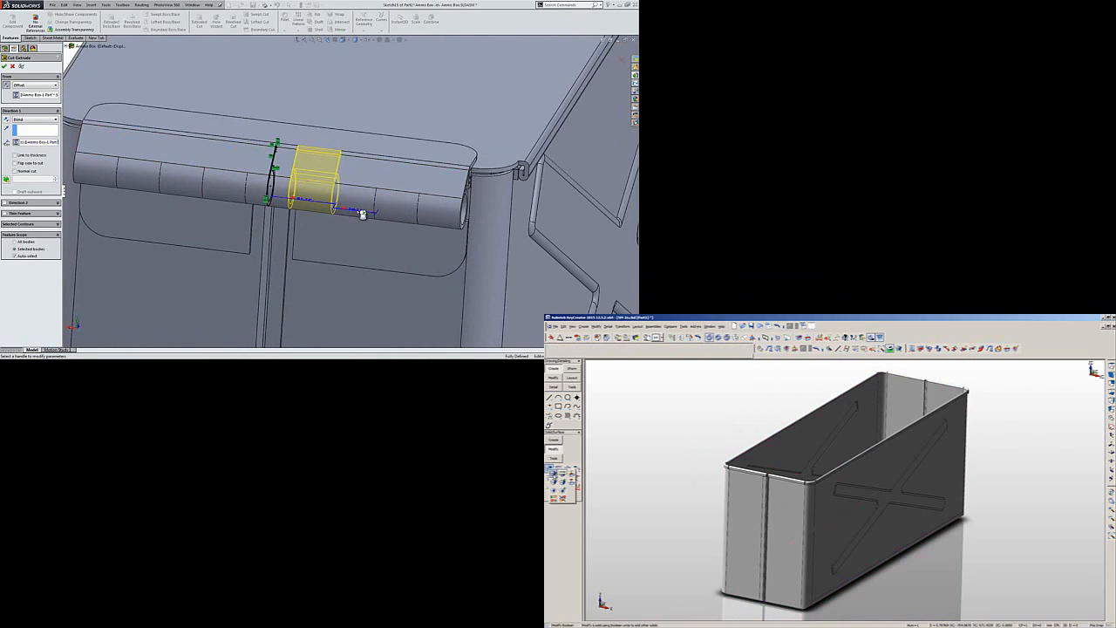
In KeyCreator, Boolean-unite the box with all its rim pieces; in SolidWorks, restrict the cut's feature scope to the lid hinge body and complete it.
left_click(554, 473)
left_click(817, 468)
middle_click_drag(368, 234, 322, 218)
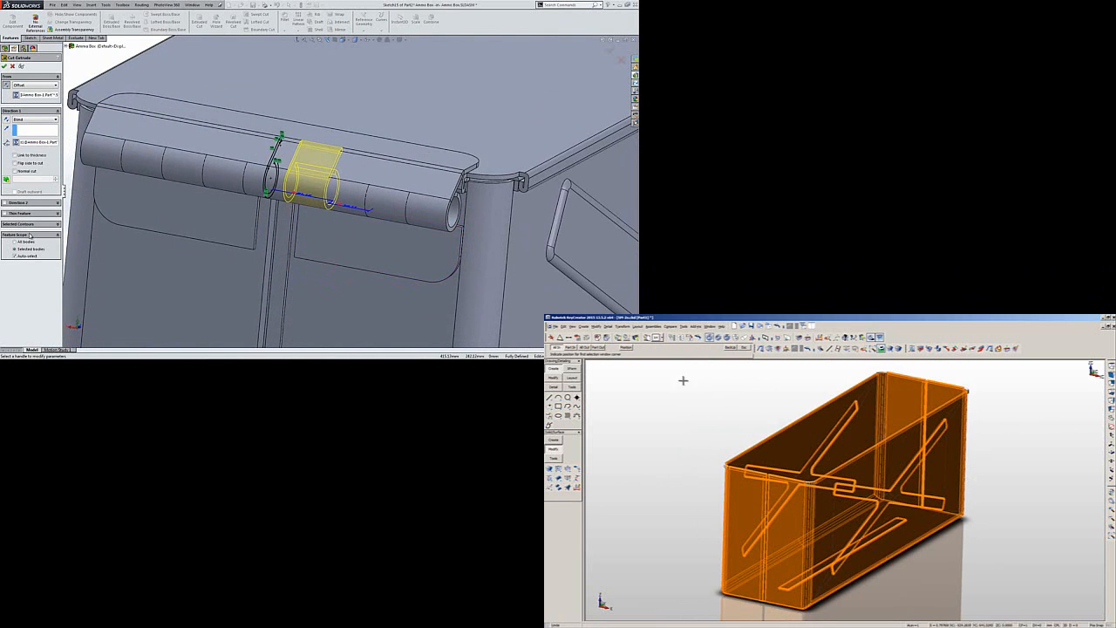
left_click(670, 361)
left_click(15, 257)
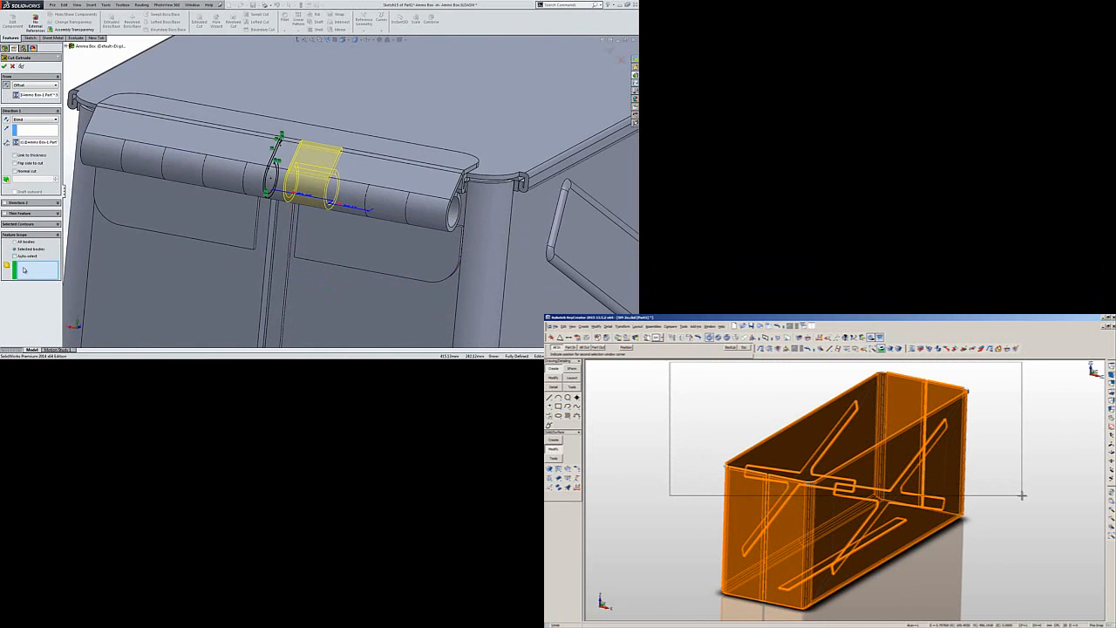
left_click(1023, 495)
key("Return")
left_click(427, 157)
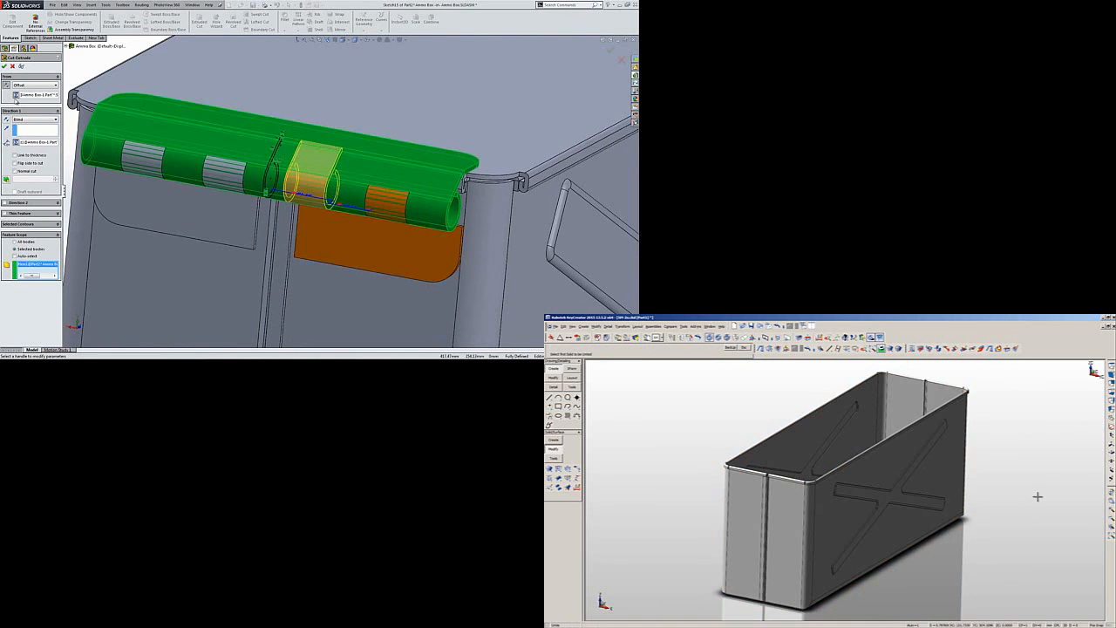
key("alt+w")
left_click(954, 381)
left_click(5, 66)
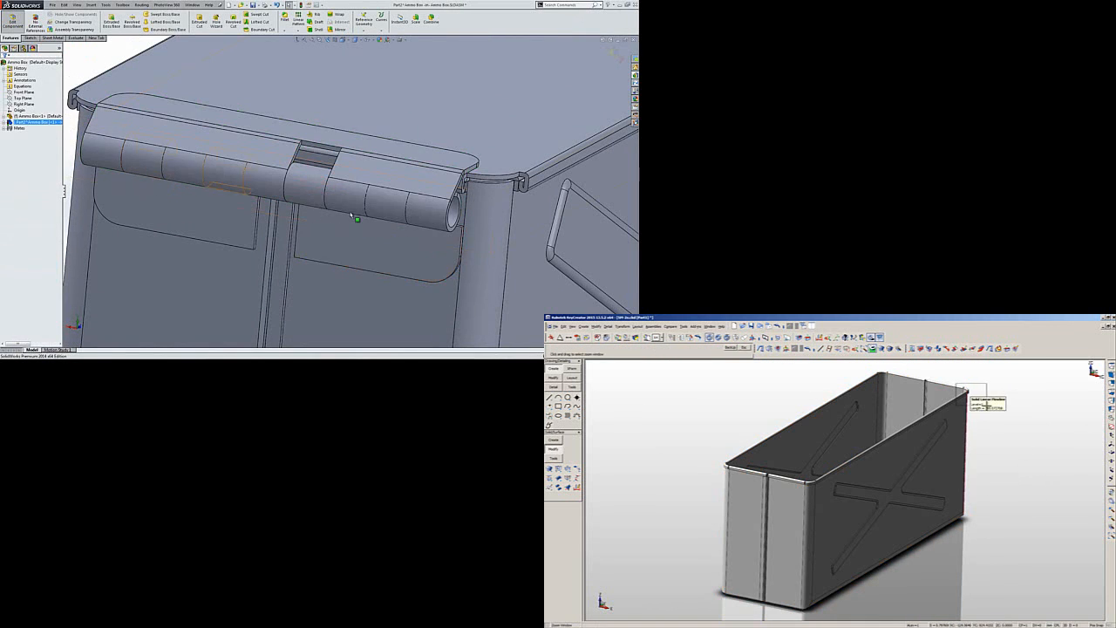
left_click(986, 406)
In SolidWorks, open the lid part's equations and add a global variable named Instances Odd.
middle_click_drag(385, 203, 293, 295)
key("alt+a")
scroll(786, 471, "up", 1)
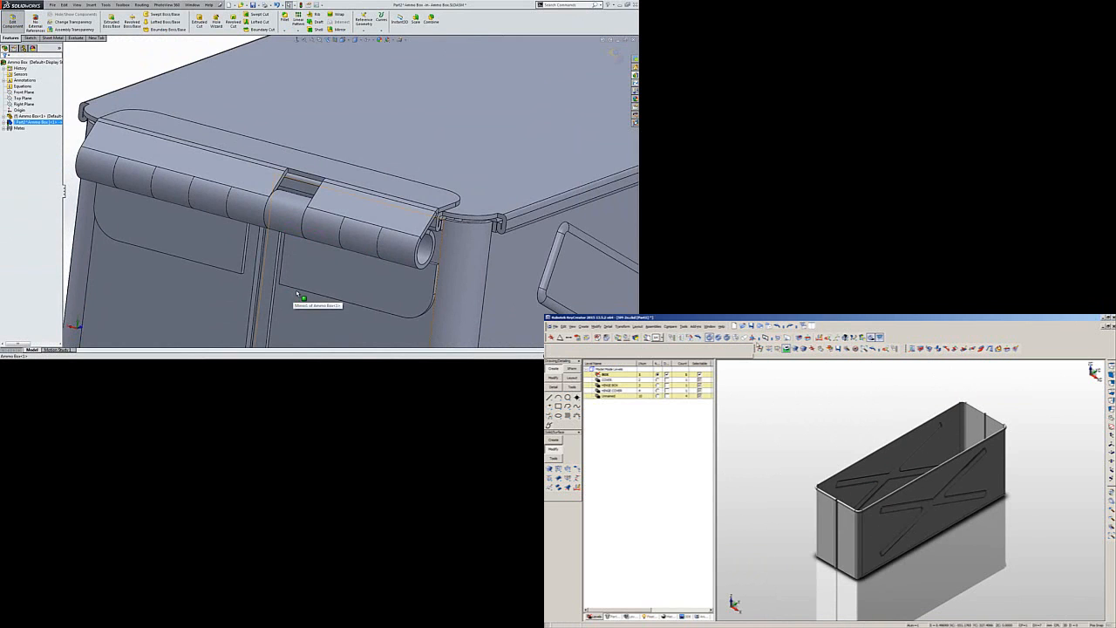
middle_click_drag(364, 249, 403, 234)
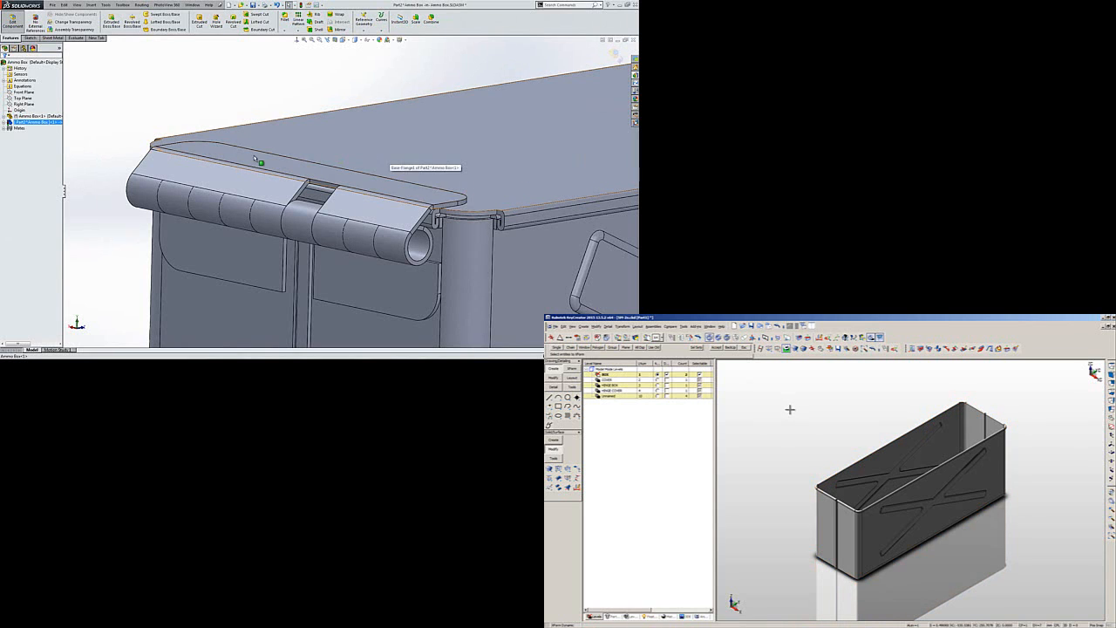
left_click(8, 122)
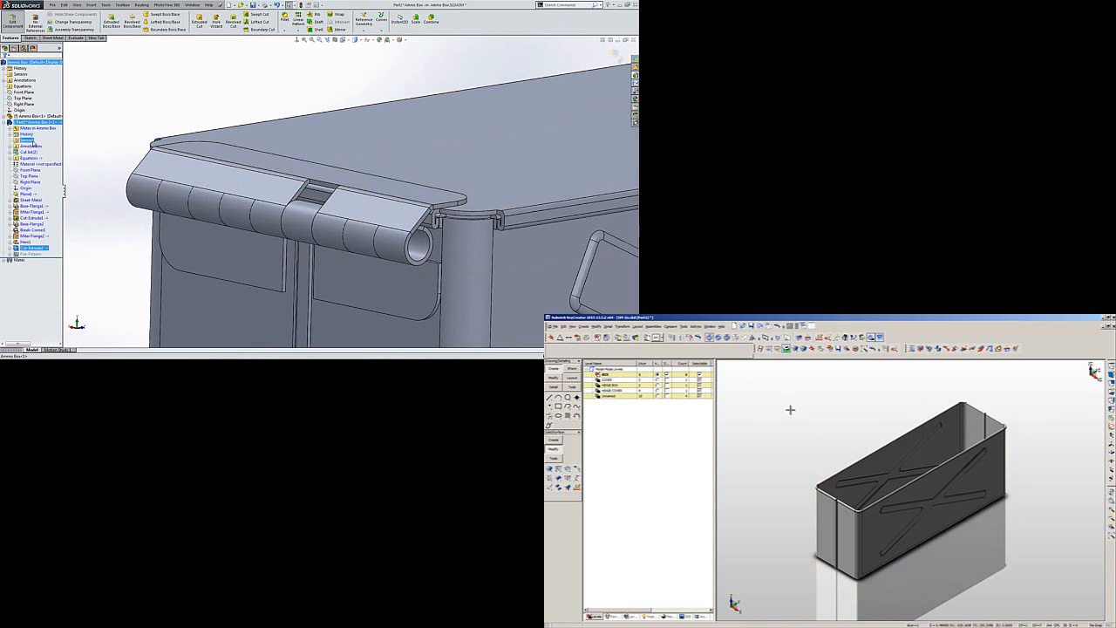
right_click(30, 157)
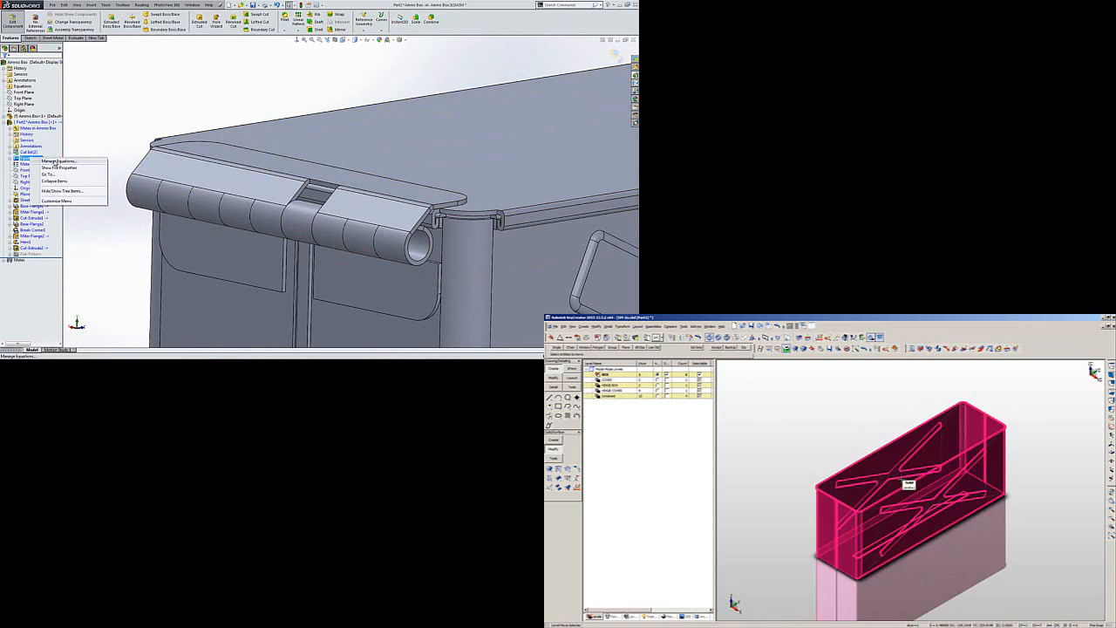
left_click(54, 163)
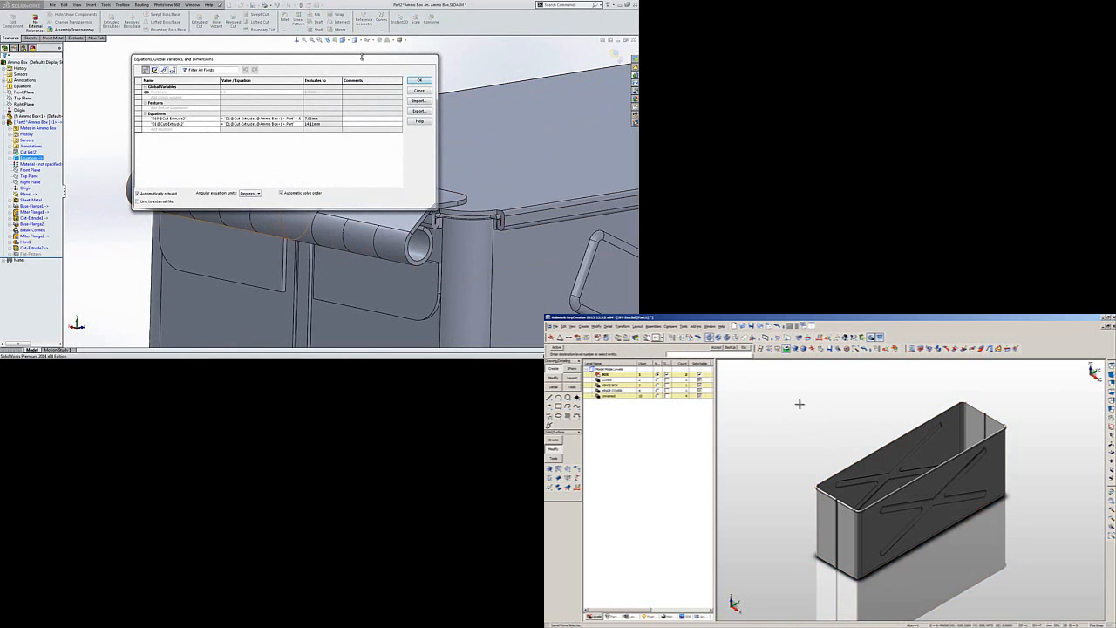
left_click_drag(365, 61, 383, 6)
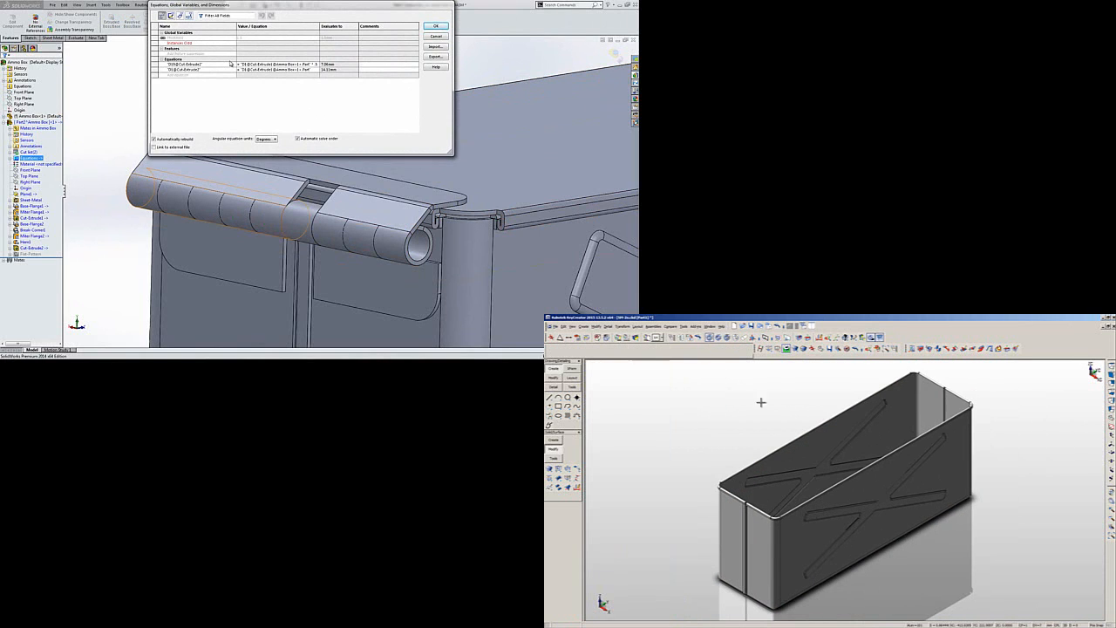
In SolidWorks, link the Instances Odd variable to the instance count dimension of the box hinge's knuckle pattern and accept the equations.
left_click(262, 42)
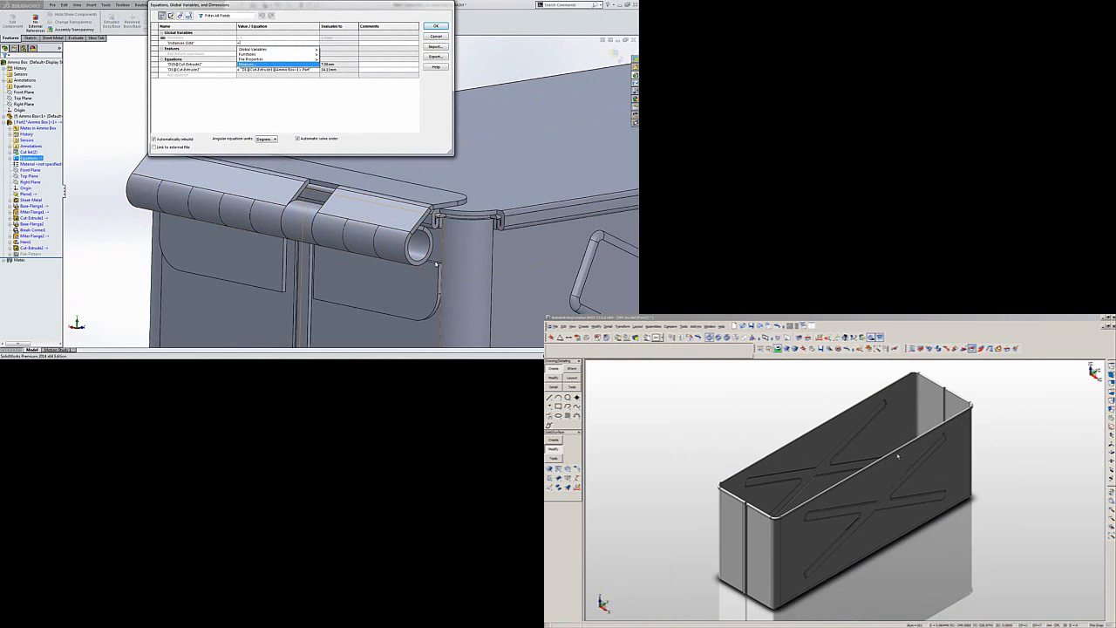
mouse_move(437, 264)
middle_mouse_down()
mouse_move(405, 223)
mouse_move(422, 277)
middle_mouse_up()
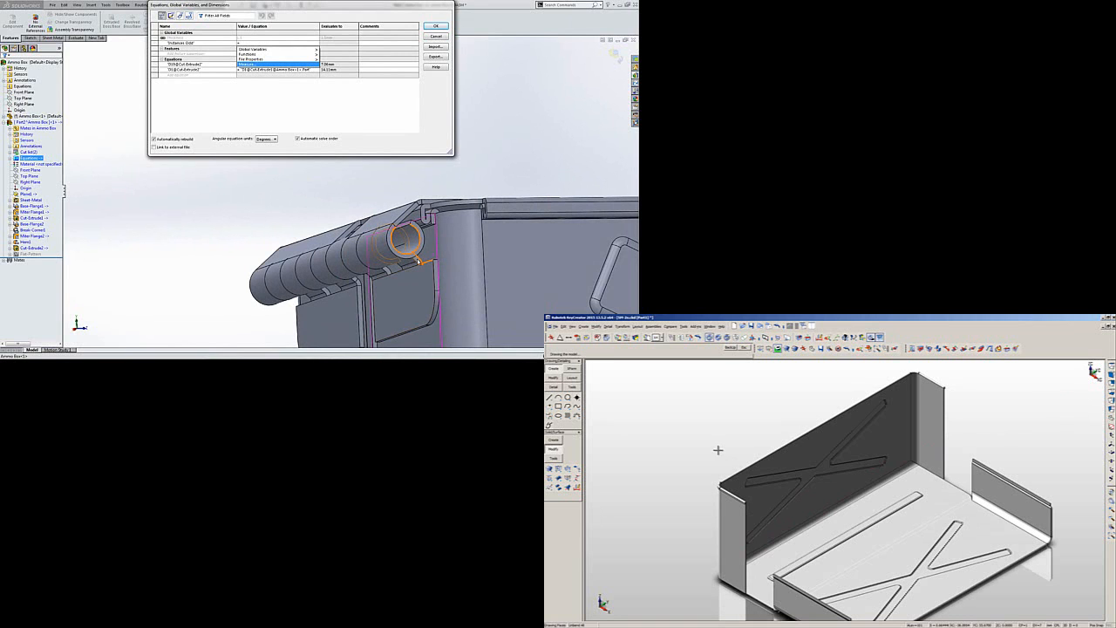
left_click(419, 261)
middle_click_drag(337, 260, 345, 267)
scroll(345, 261, "down", 5)
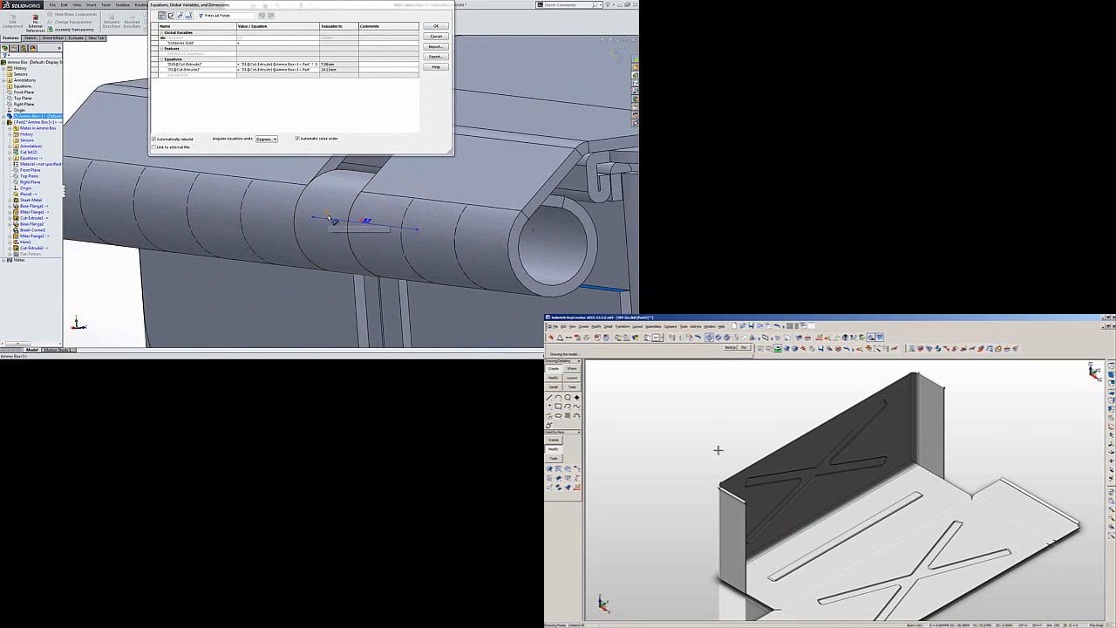
left_click(333, 220)
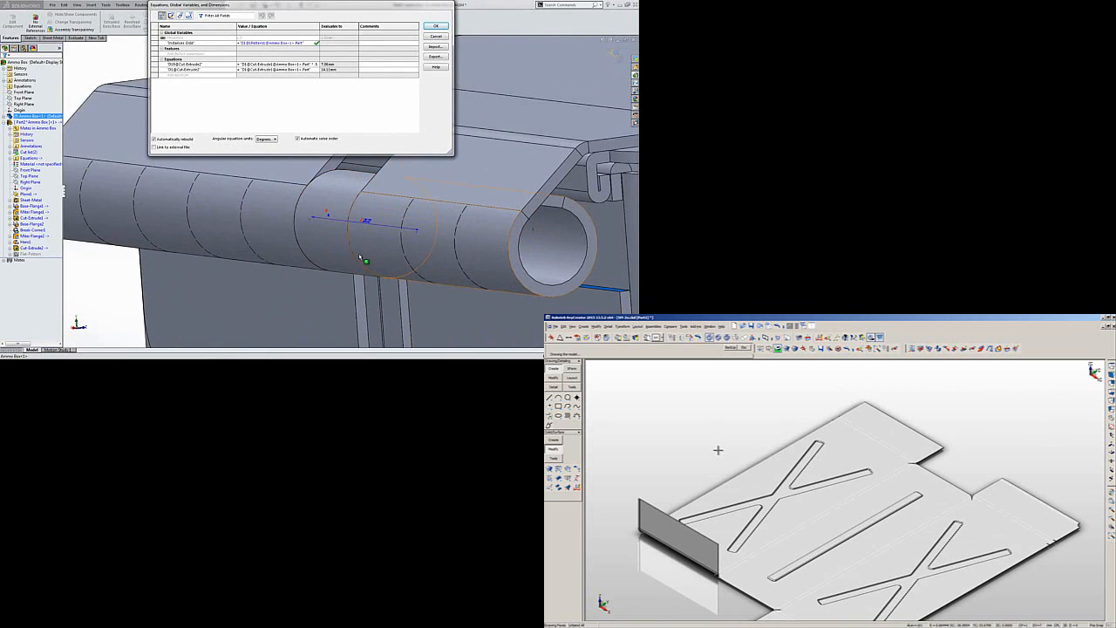
key("Return")
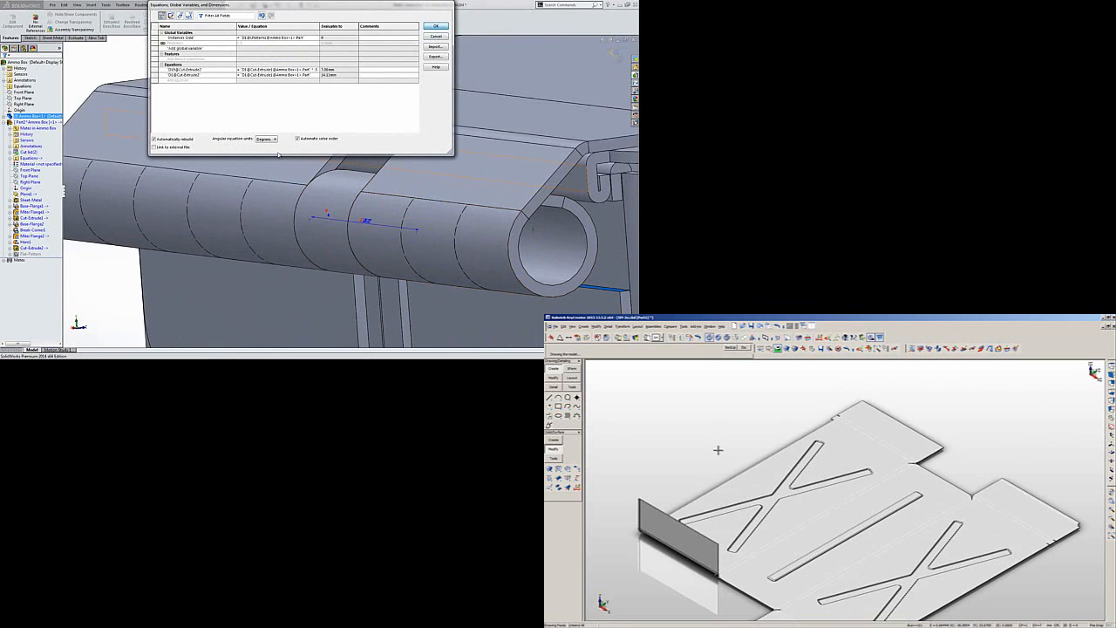
key("Return")
In SolidWorks, start a linear pattern along the lid hinge flange's straight edge; in KeyCreator, create a drawing layout with three standard views and an isometric view.
scroll(340, 197, "up", 4)
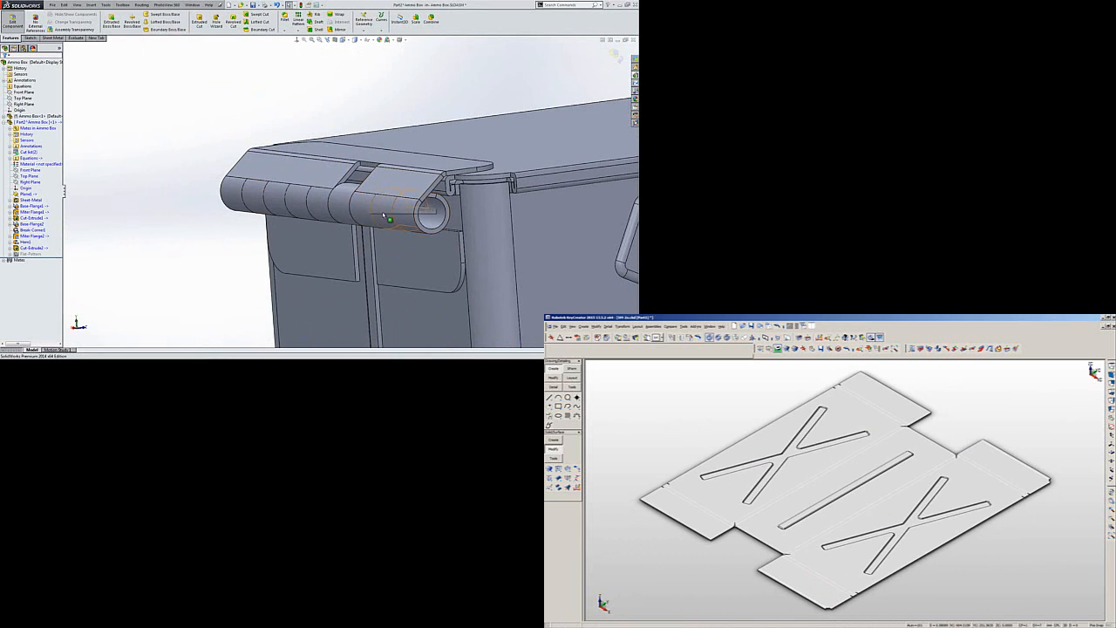
middle_click_drag(367, 209, 407, 302)
left_click(370, 251)
double_click(371, 251)
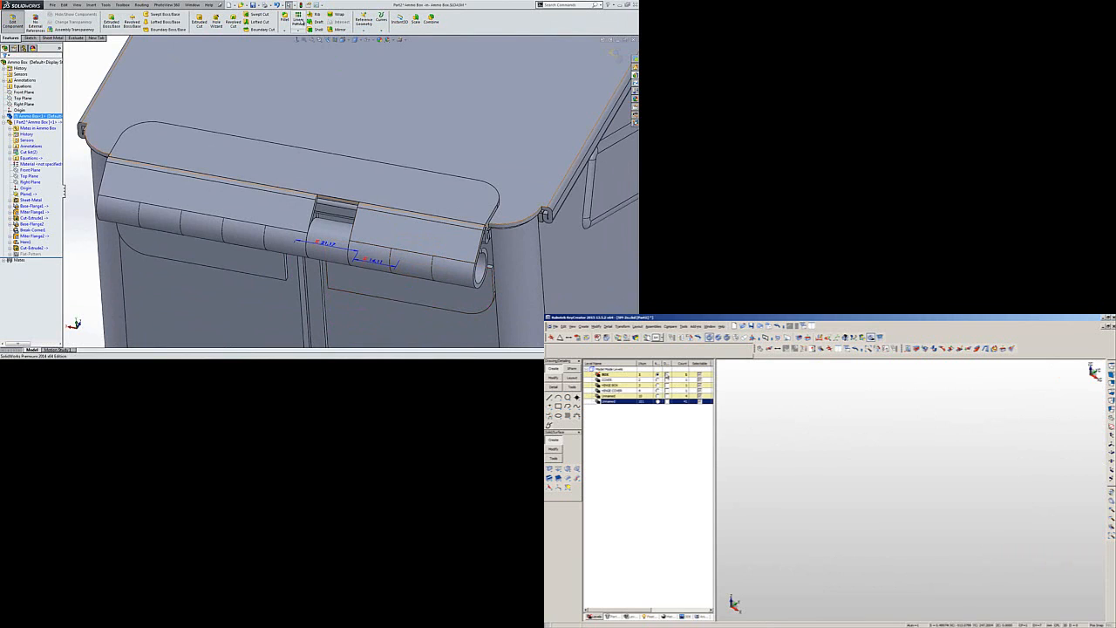
left_click(299, 20)
left_click(363, 184)
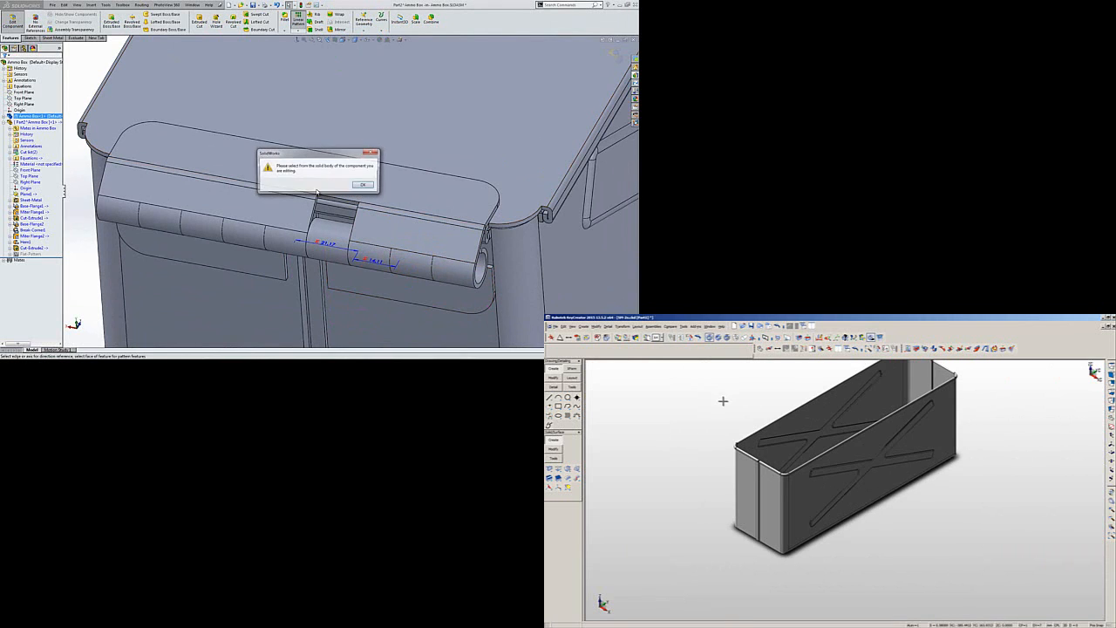
left_click(363, 184)
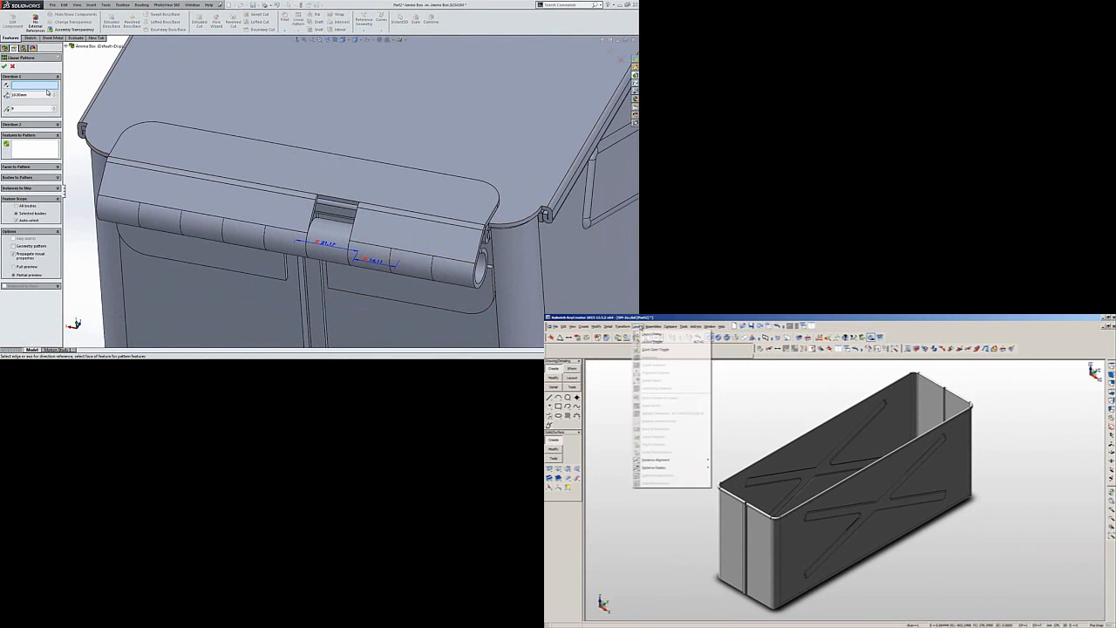
left_click(355, 161)
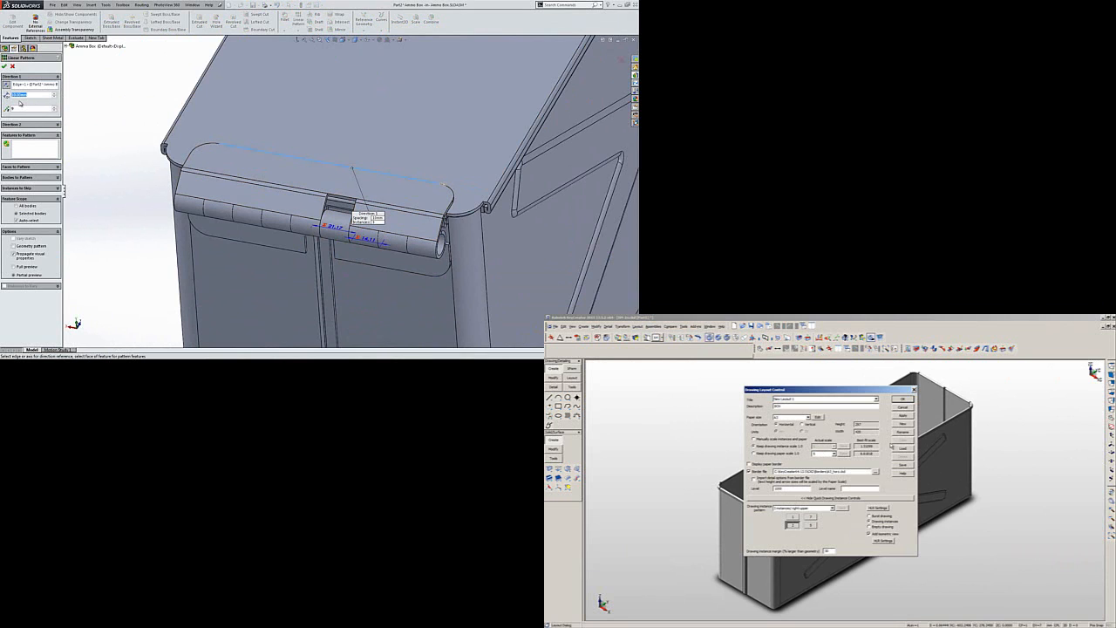
left_click(903, 398)
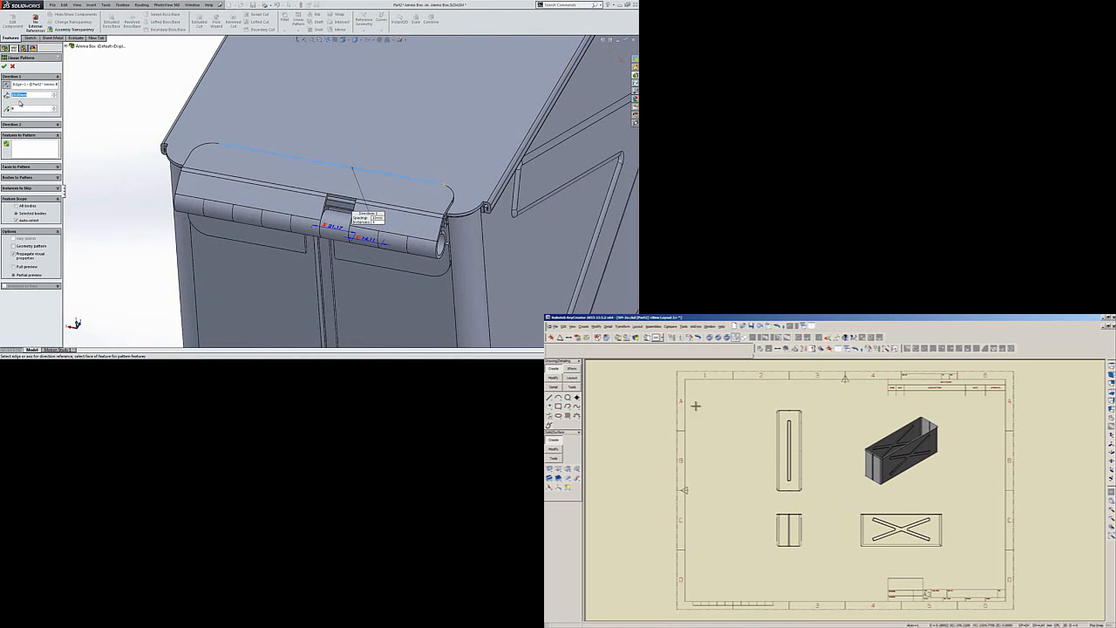
In SolidWorks, link the pattern spacing by equation to the box's hinge knuckle dimension; in KeyCreator, set up a detail callout on the layout.
type("=")
mouse_move(26, 111)
left_click(638, 326)
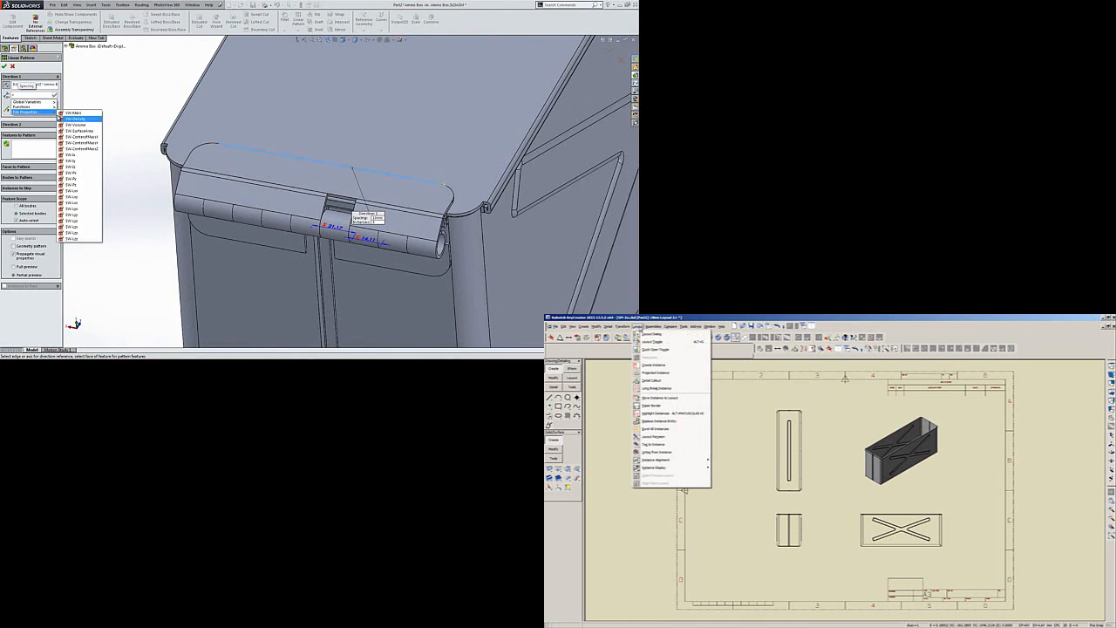
left_click(654, 381)
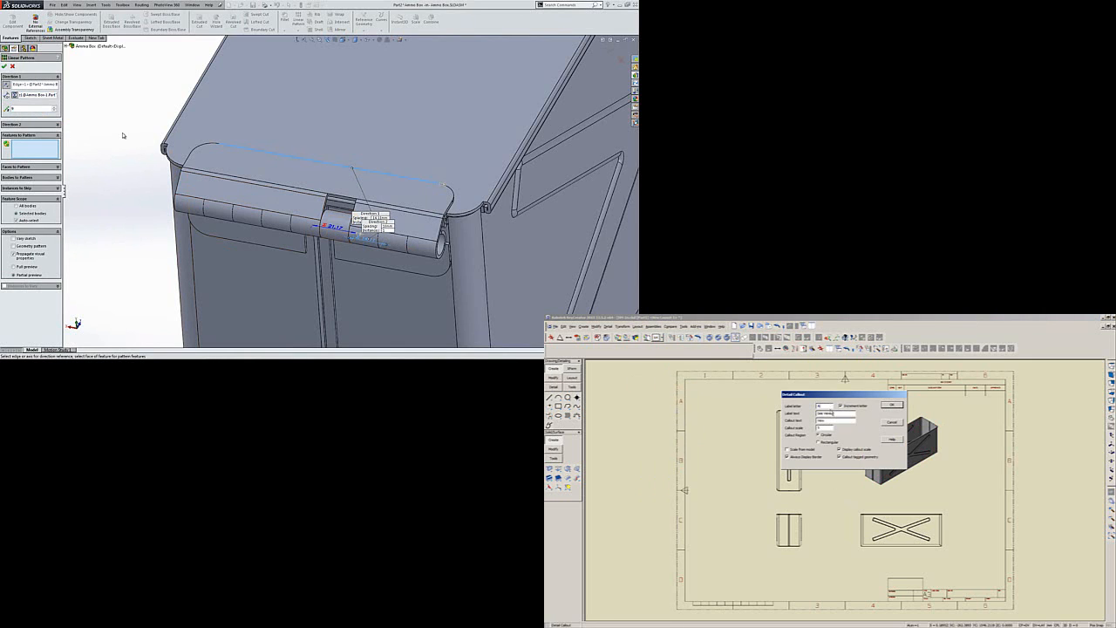
left_click(892, 404)
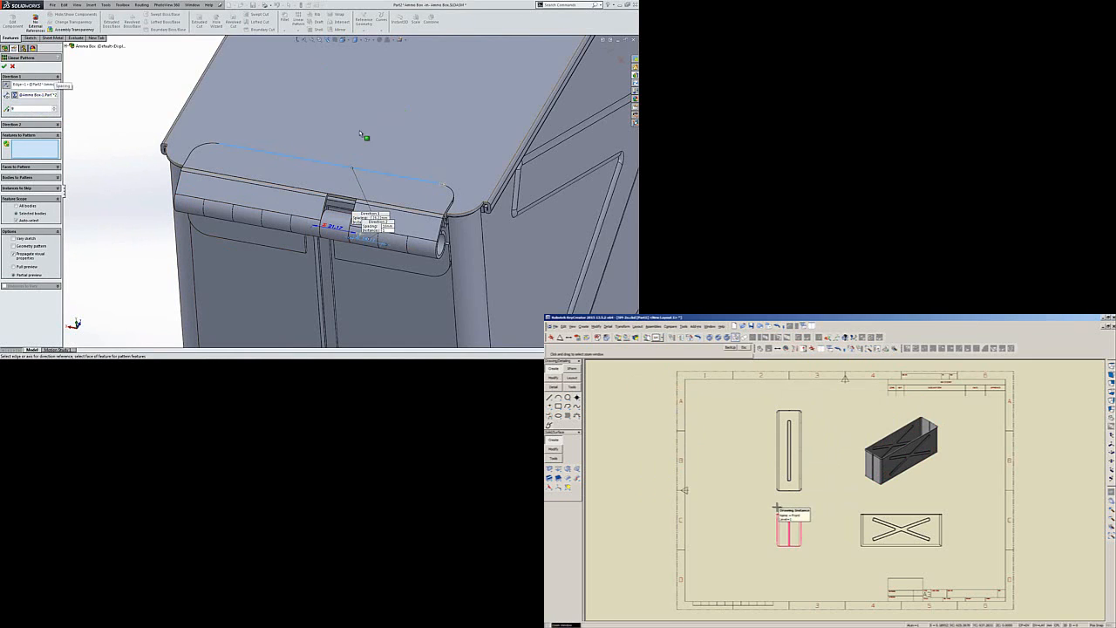
In SolidWorks, link the pattern's instance count to the Instances Odd variable; in KeyCreator, place a detail view of the front view's upper edge.
left_click_drag(777, 506, 809, 527)
left_click_drag(26, 108, 3, 108)
type("=")
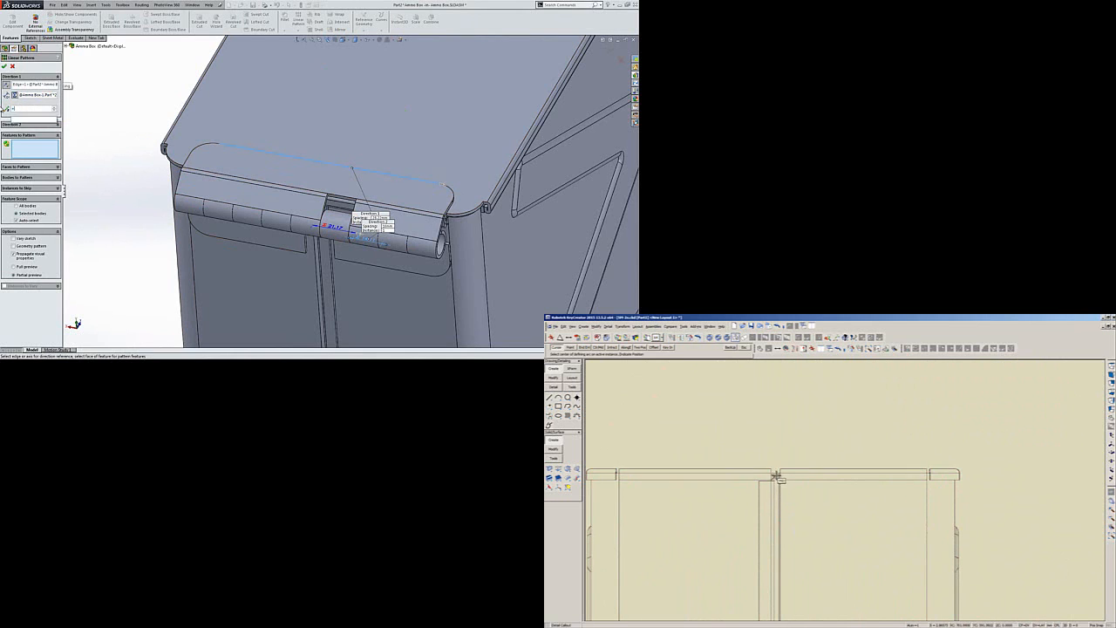
mouse_move(29, 116)
left_click(75, 116)
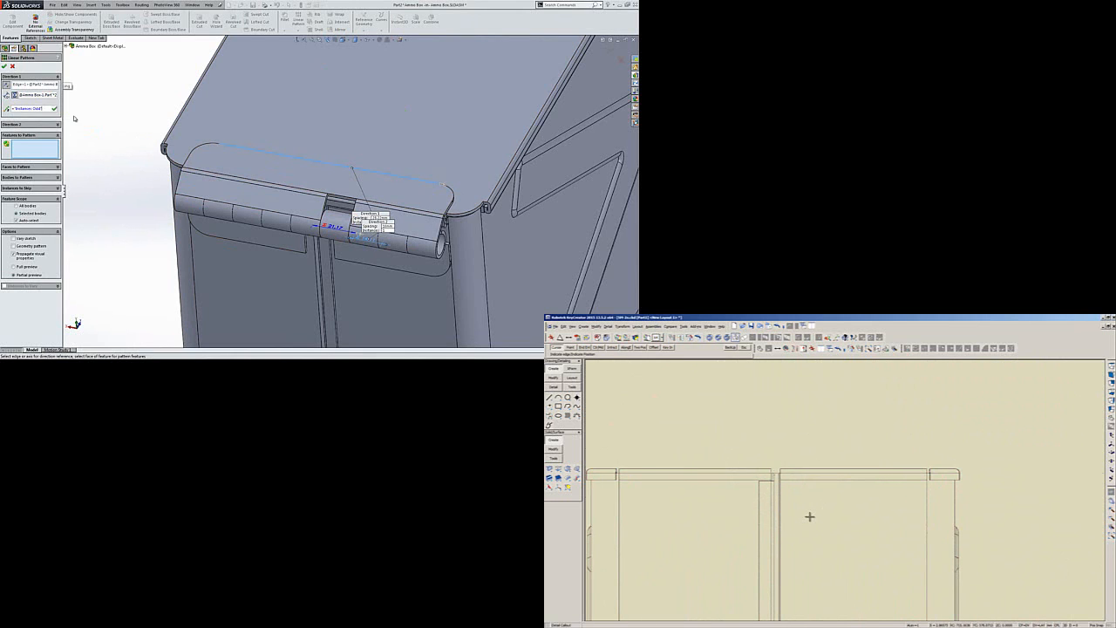
In SolidWorks, choose the lid hinge's knuckle cut as the feature to pattern; in KeyCreator, set up section view A on the side view.
left_click(28, 150)
key("alt+a")
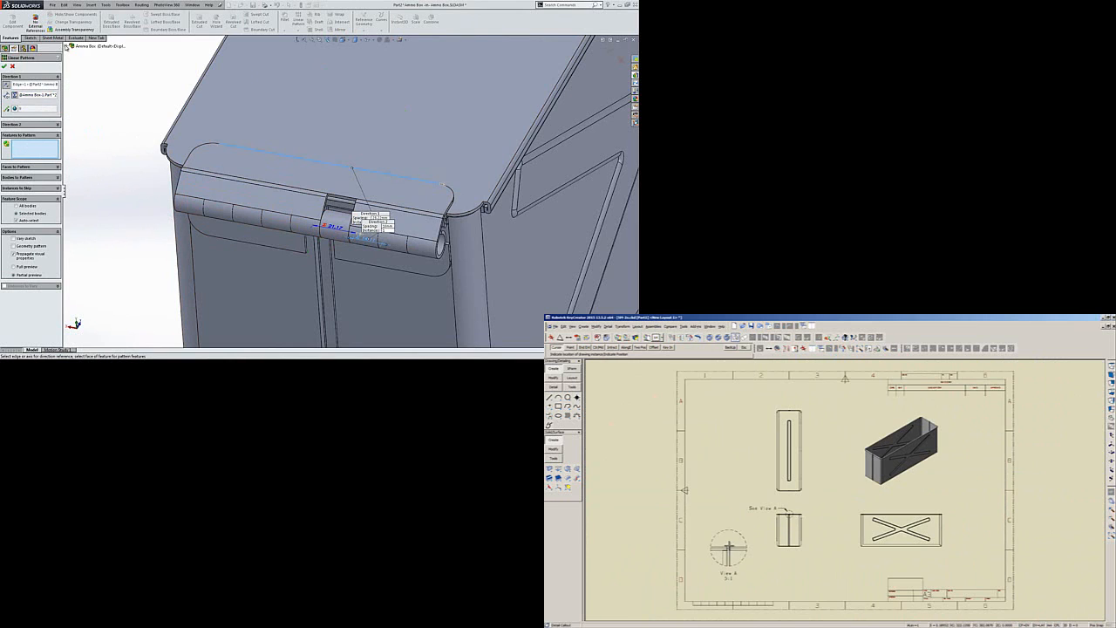
left_click(67, 46)
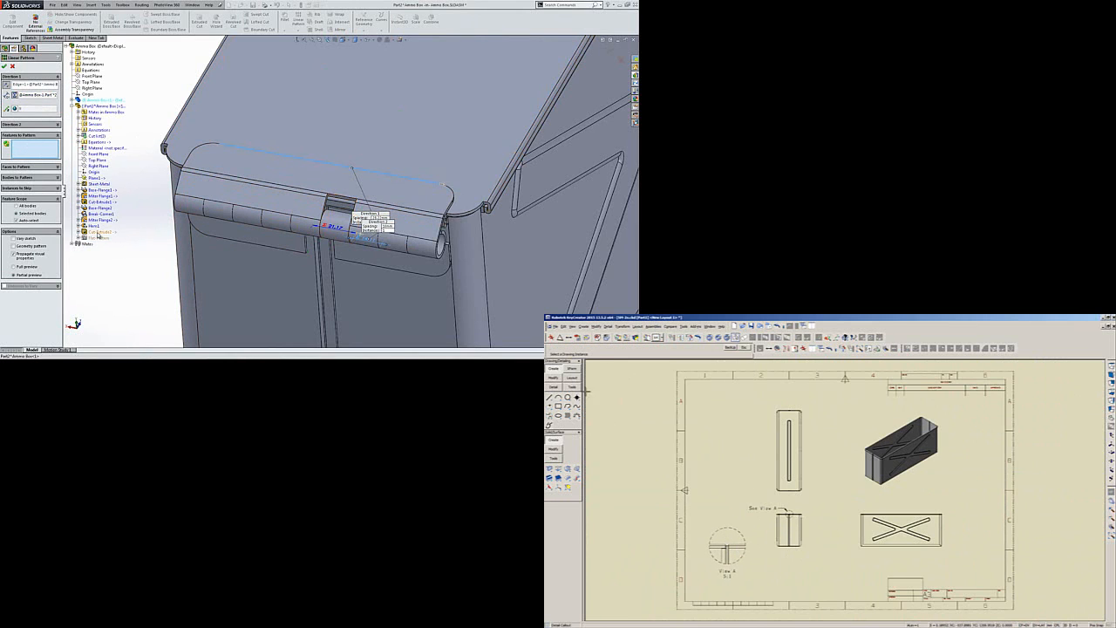
left_click(98, 233)
left_click(364, 186)
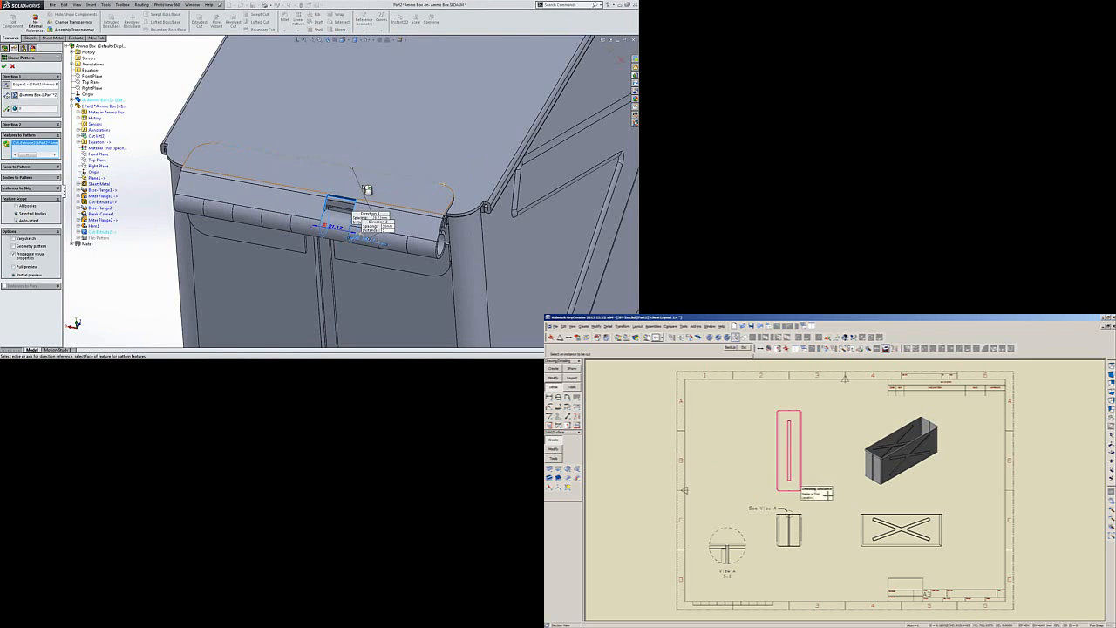
left_click(907, 542)
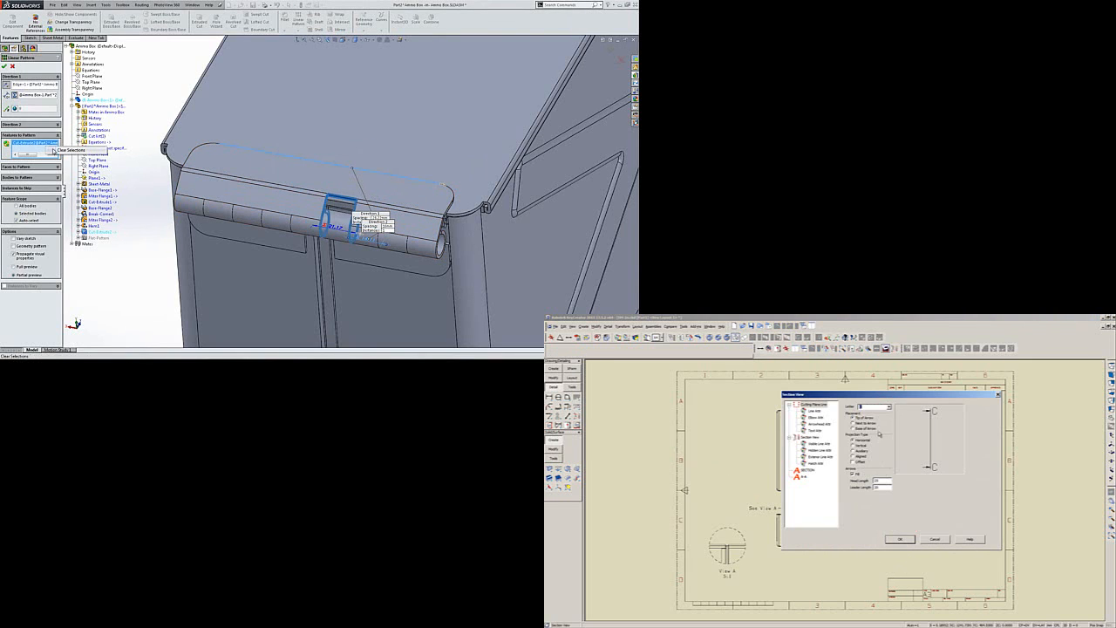
key("Delete")
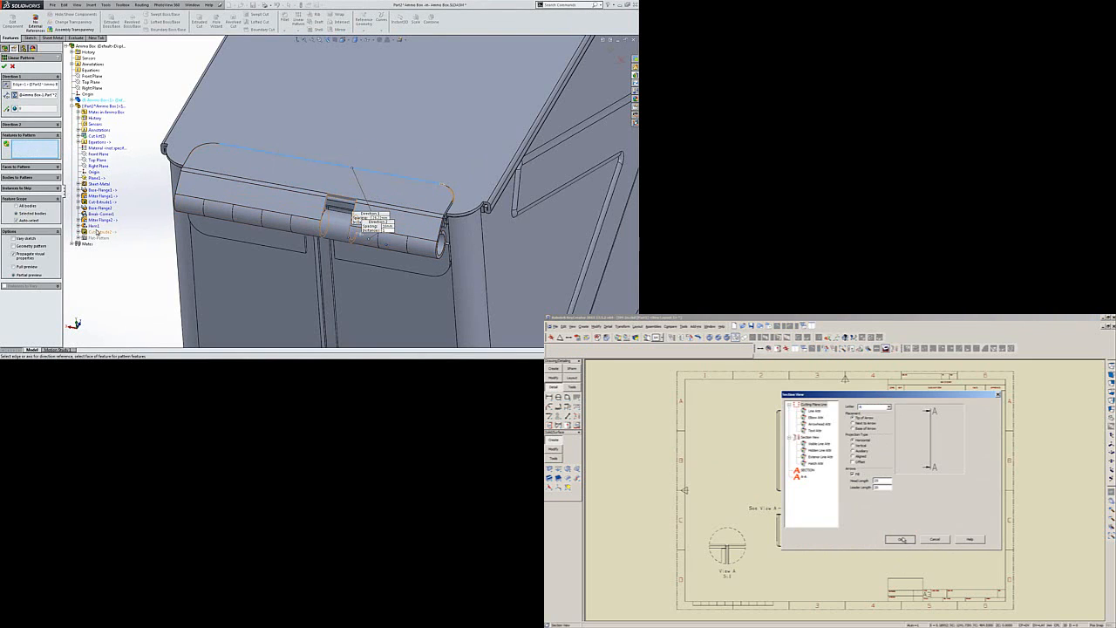
left_click(97, 232)
scroll(402, 242, "up", 3)
scroll(405, 242, "down", 2)
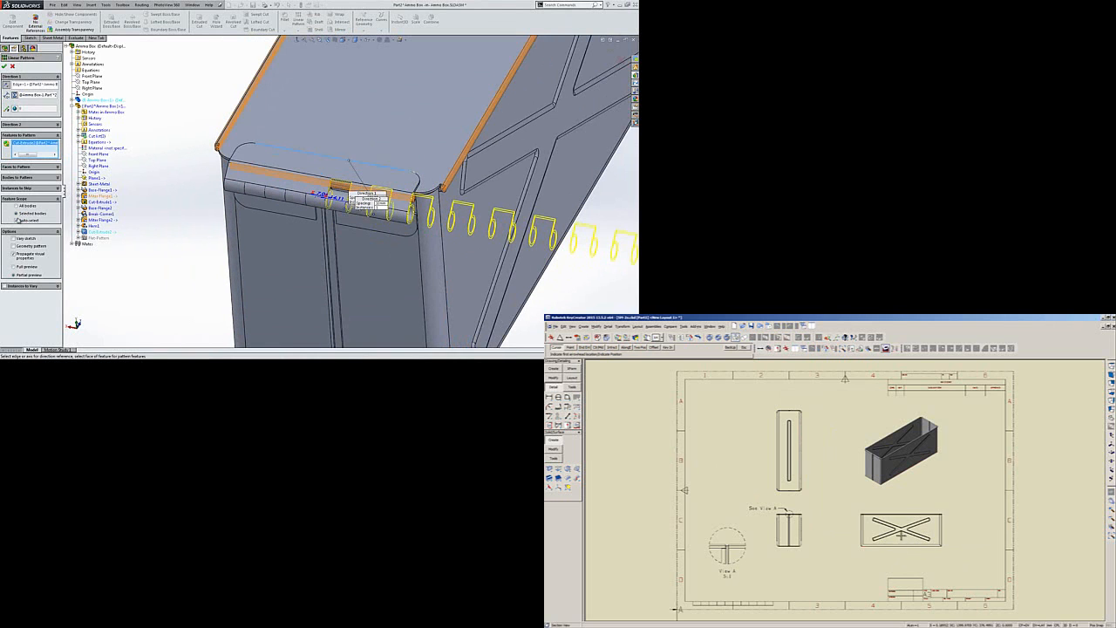
In SolidWorks, turn off automatic feature scope selection, limit the pattern to the lid's hinge flange body and accept it.
left_click(16, 219)
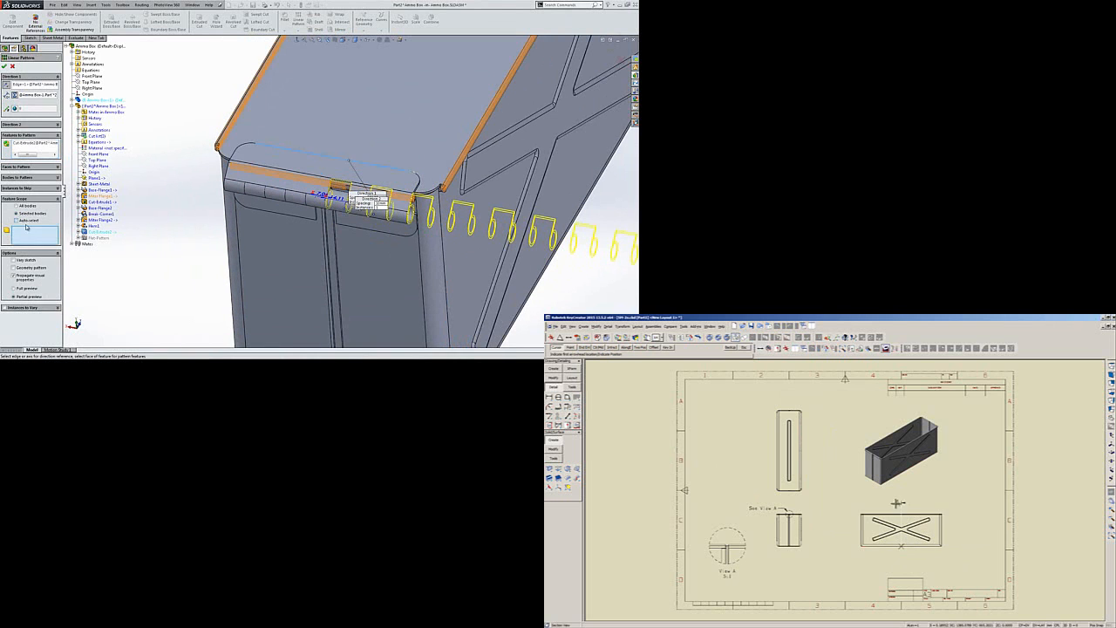
left_click(390, 176)
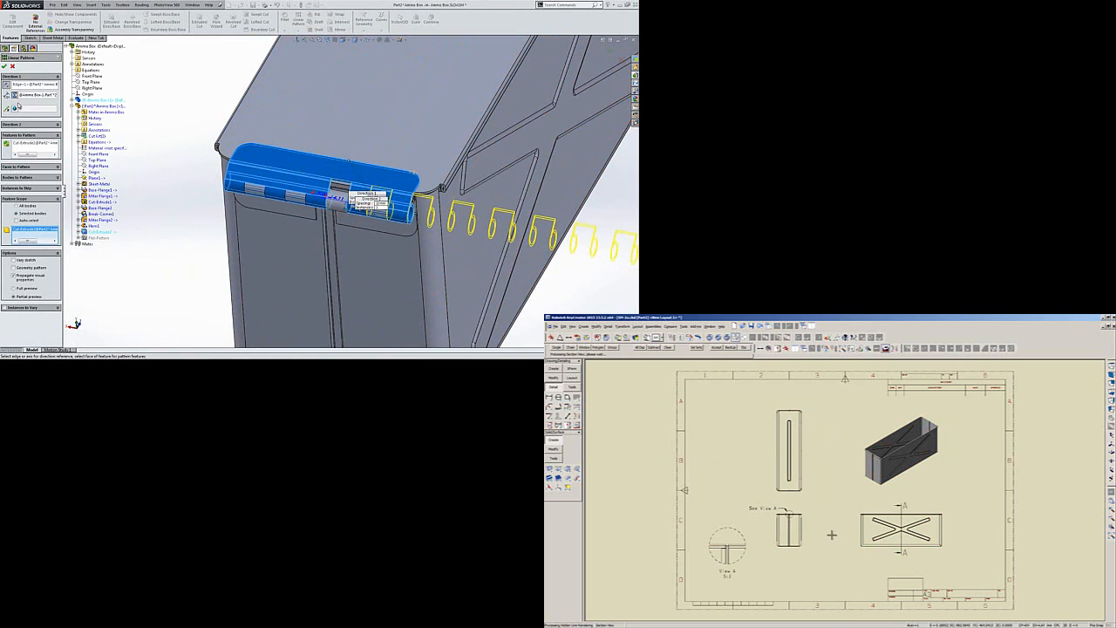
left_click(4, 66)
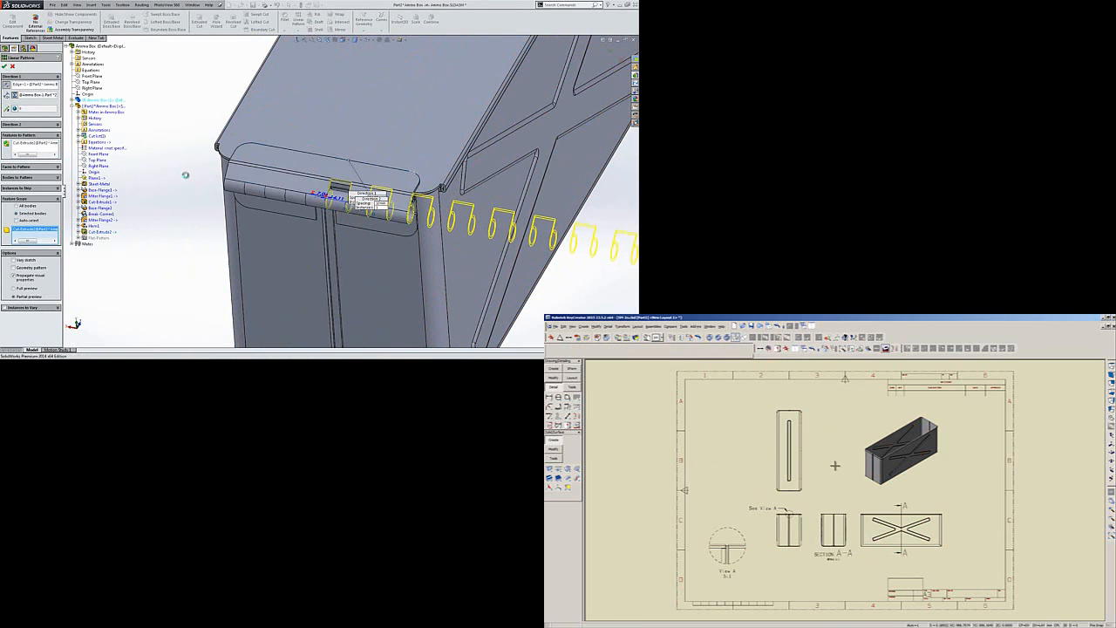
In SolidWorks, examine the patterned hinge knuckle cuts on the lid and box from above and below.
middle_click_drag(406, 210, 418, 167)
scroll(386, 221, "down", 3)
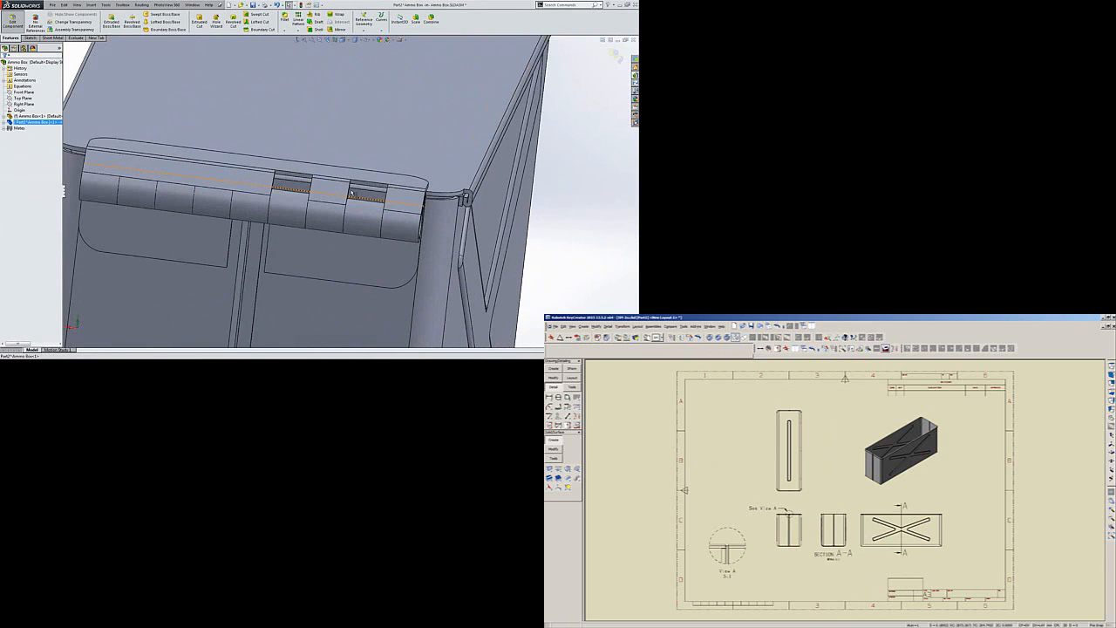
middle_click_drag(381, 243, 376, 169)
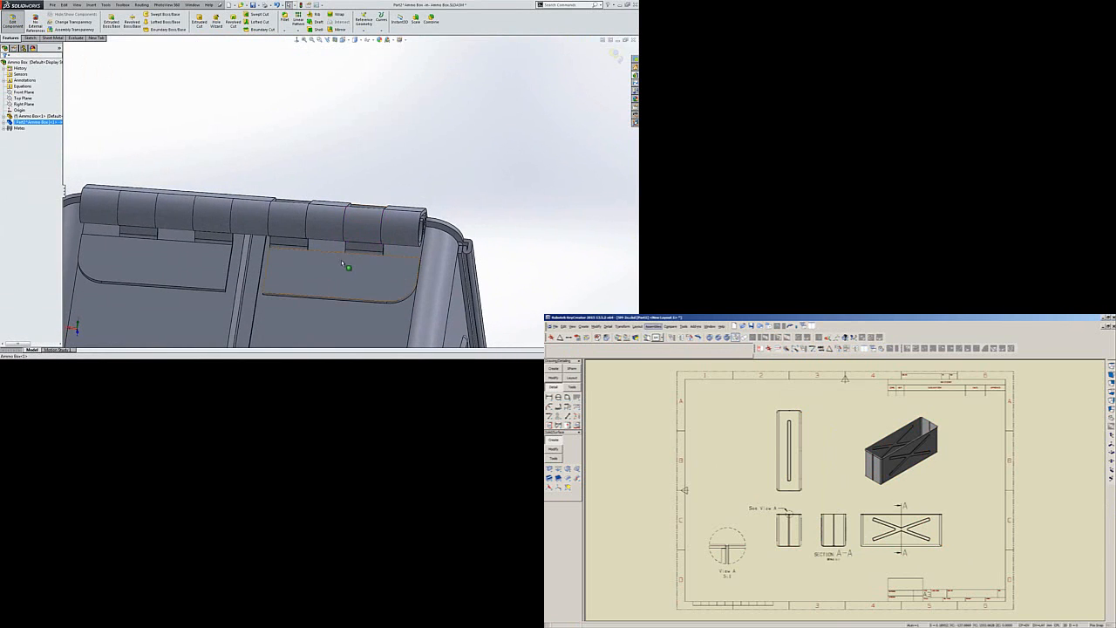
left_click(372, 249)
left_click(289, 243)
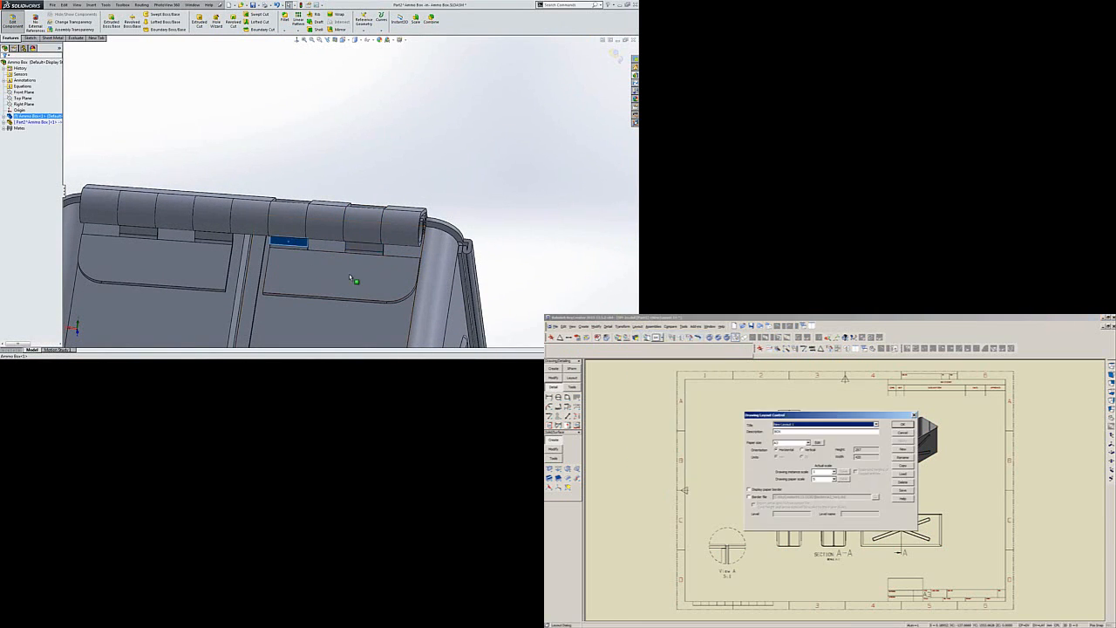
scroll(354, 265, "up", 5)
middle_click_drag(354, 262, 267, 251)
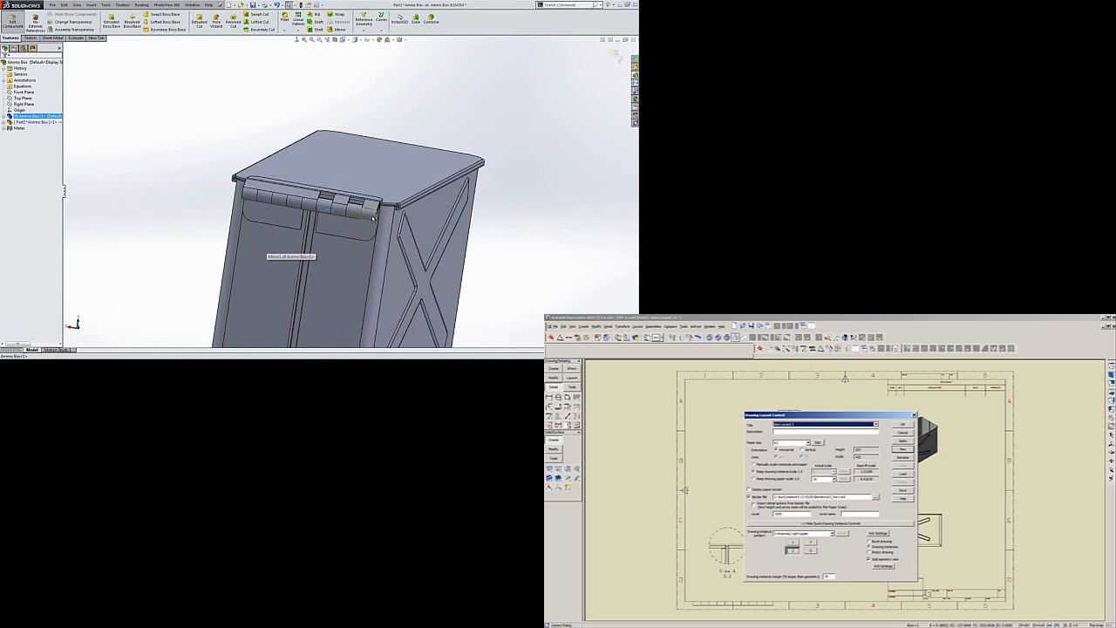
middle_click_drag(366, 217, 345, 212)
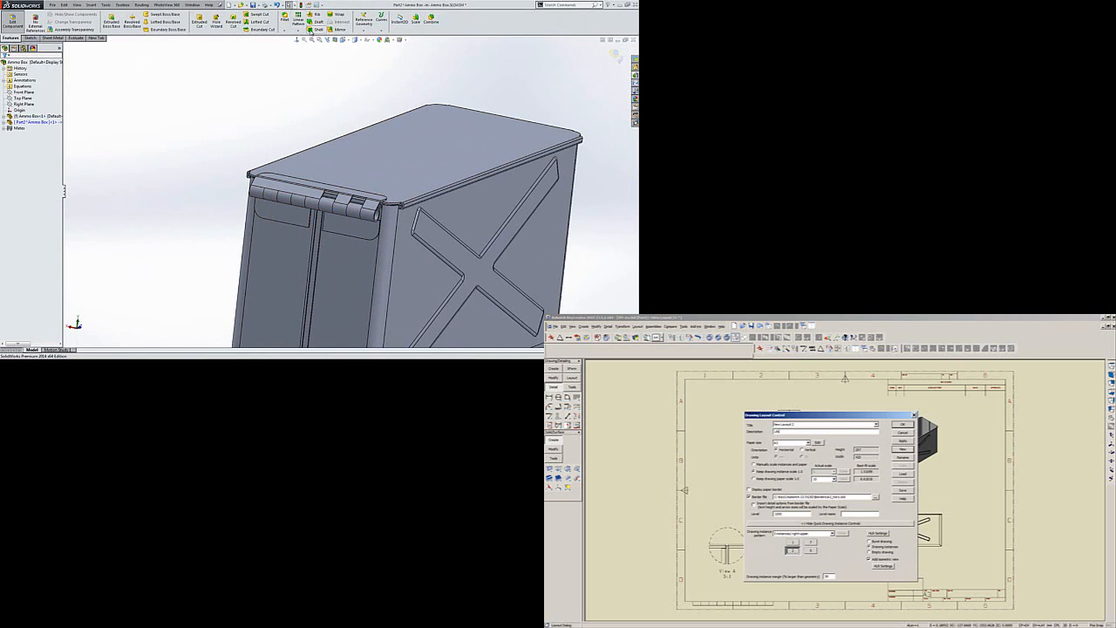
In SolidWorks, mirror the lid's knuckle cut pattern about the lid part's Right Plane.
left_click(339, 29)
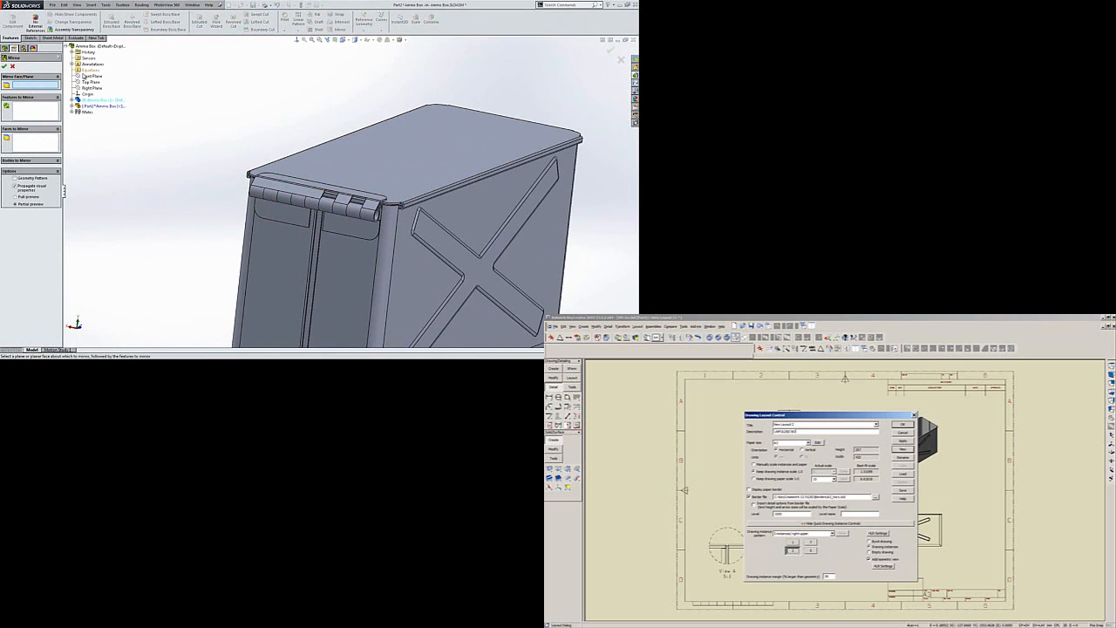
left_click(72, 105)
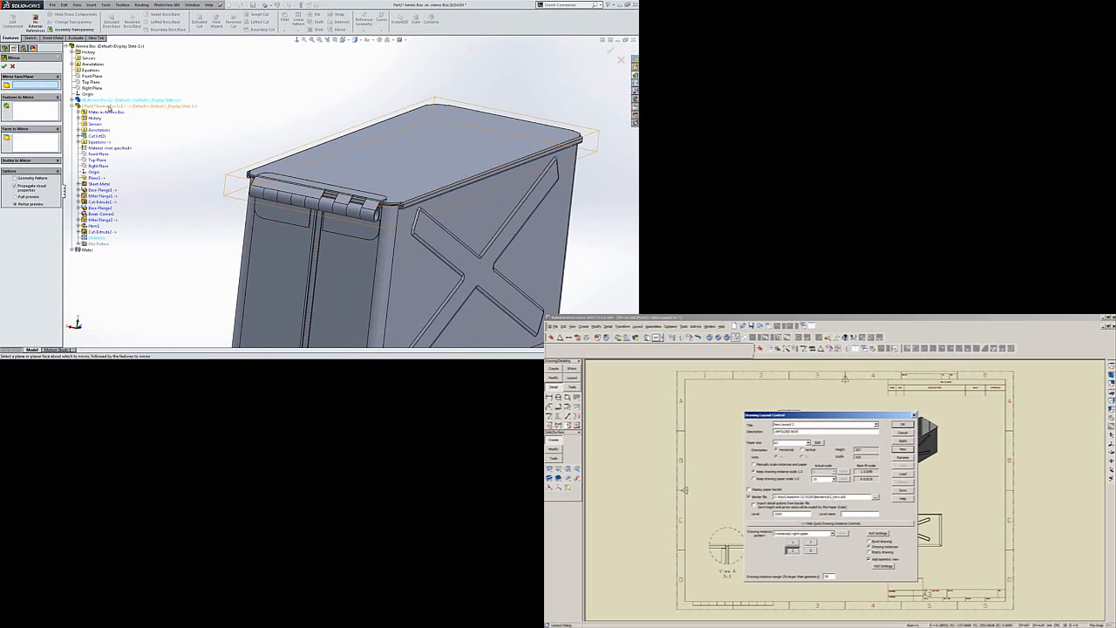
left_click(98, 166)
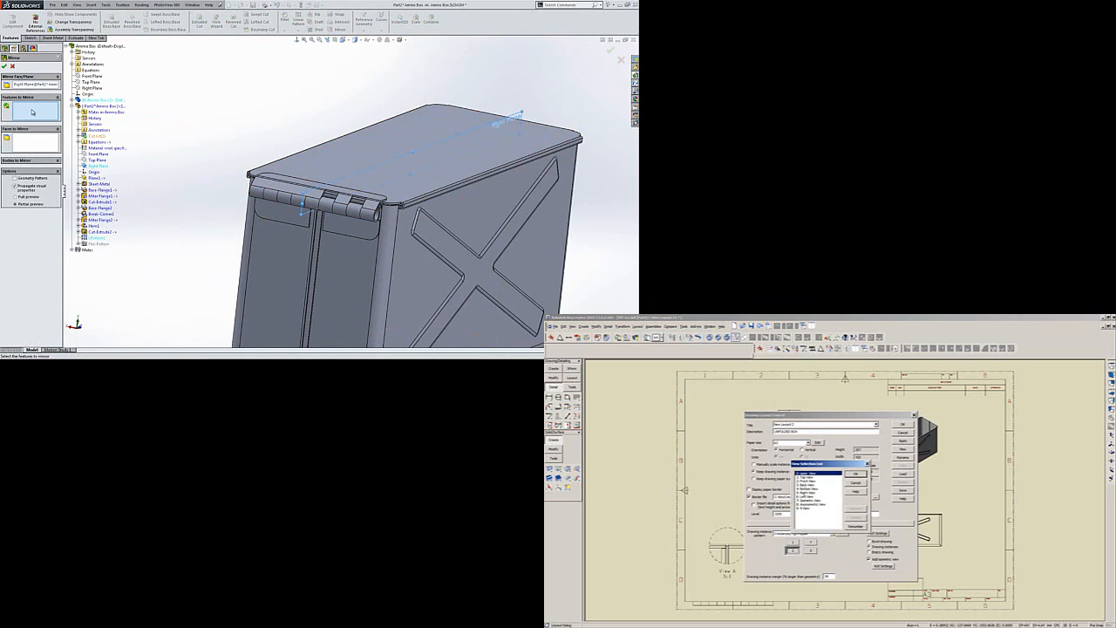
left_click(98, 238)
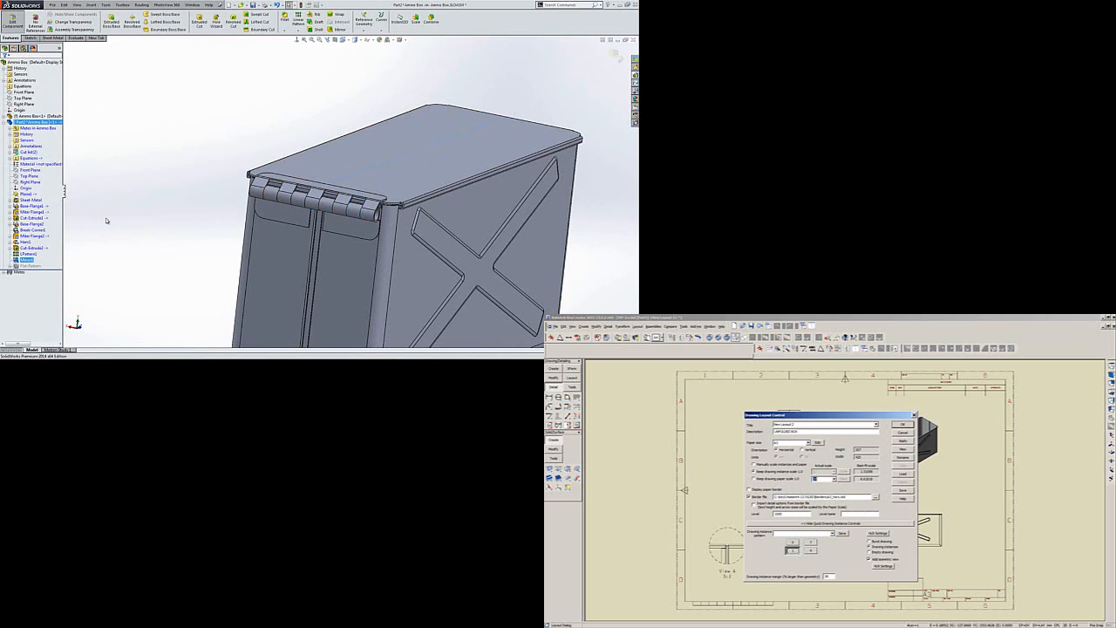
In SolidWorks, switch to the isometric view and finish editing the lid part to return to the assembly.
mouse_move(367, 238)
middle_mouse_down()
mouse_move(347, 261)
mouse_move(364, 244)
mouse_move(355, 250)
middle_mouse_up()
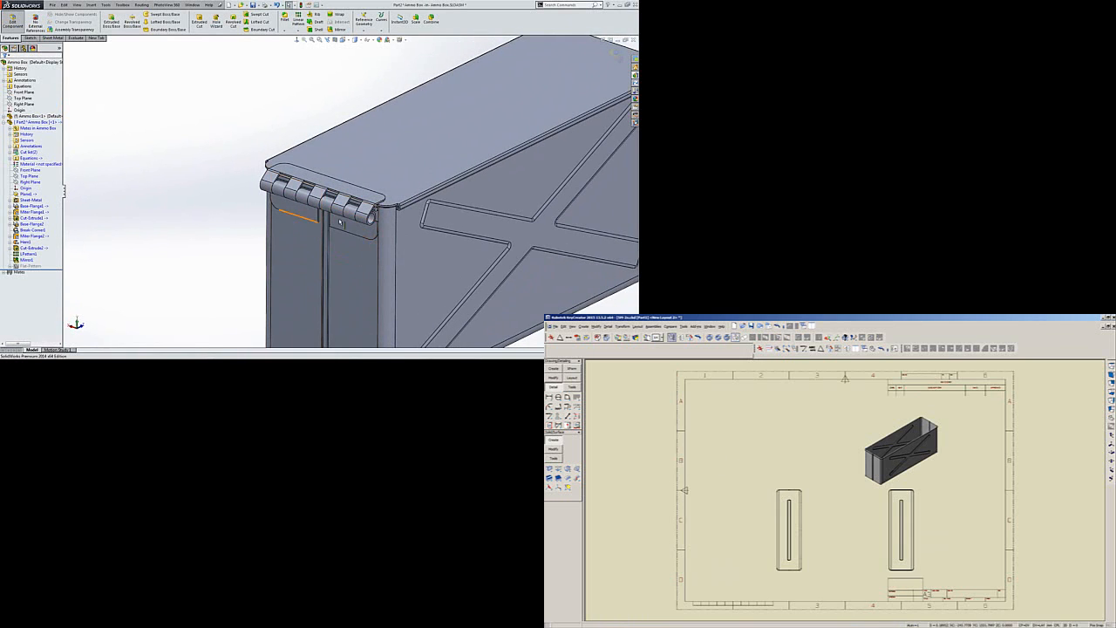
key("ctrl+7")
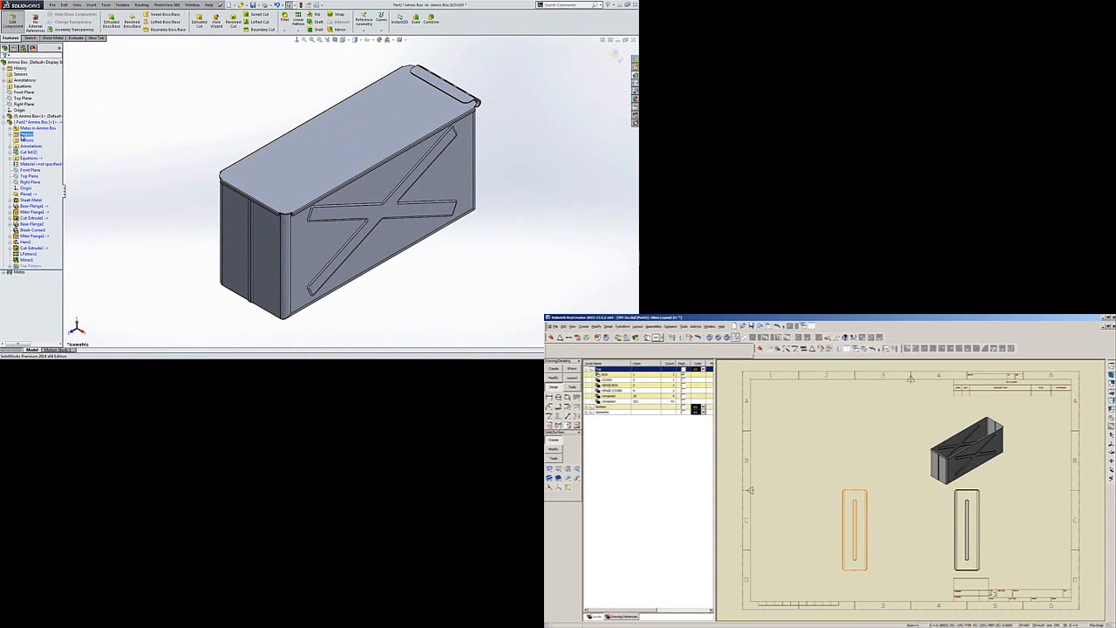
left_click(40, 128)
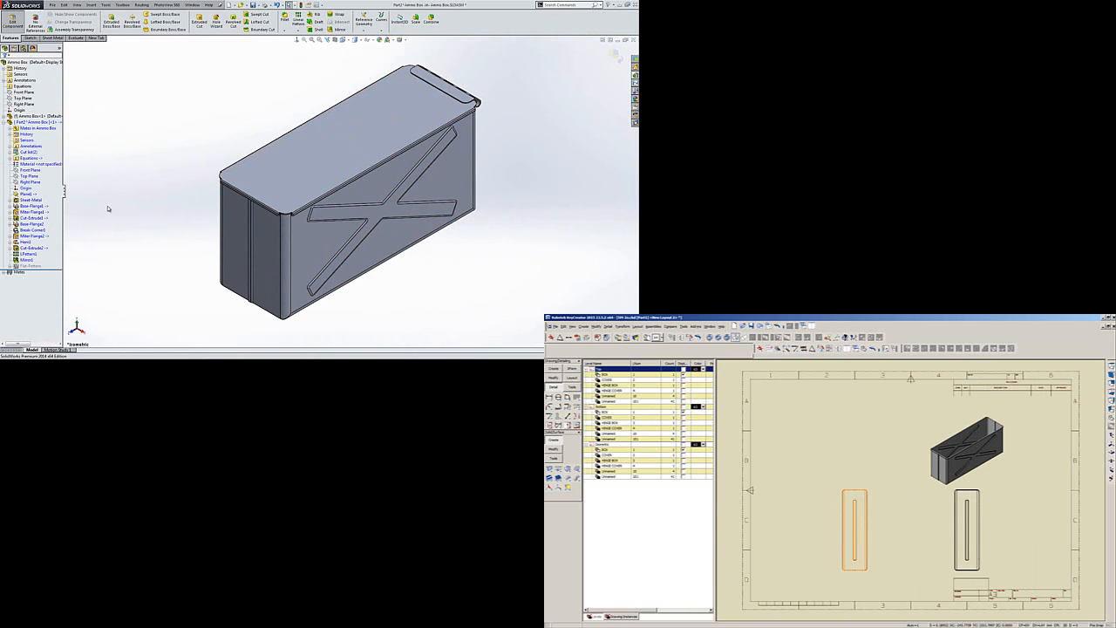
left_click(11, 24)
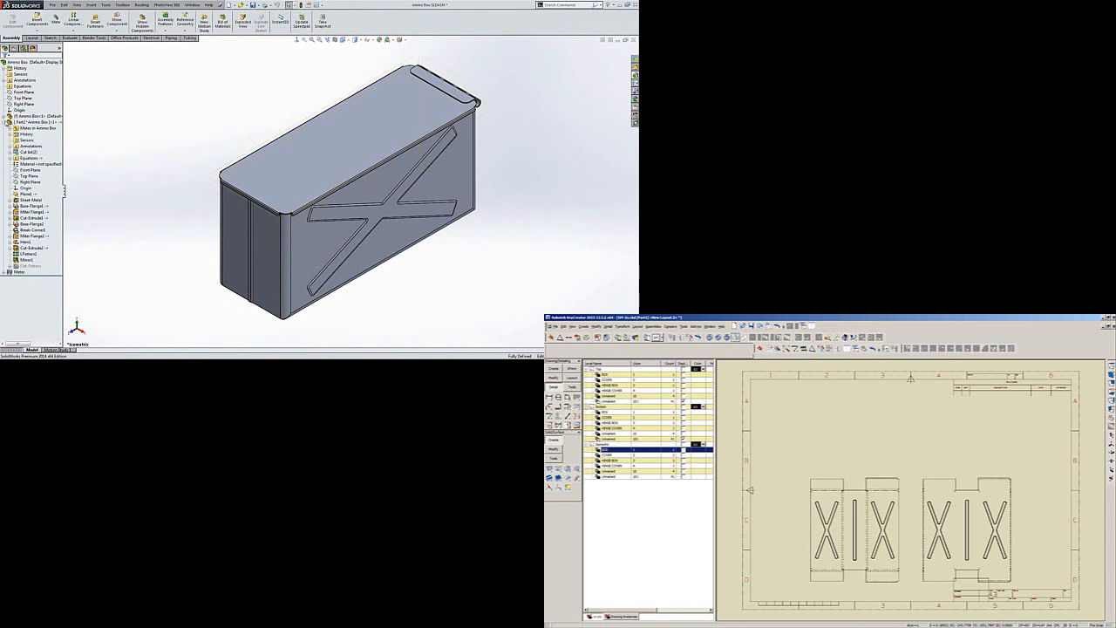
left_click(8, 122)
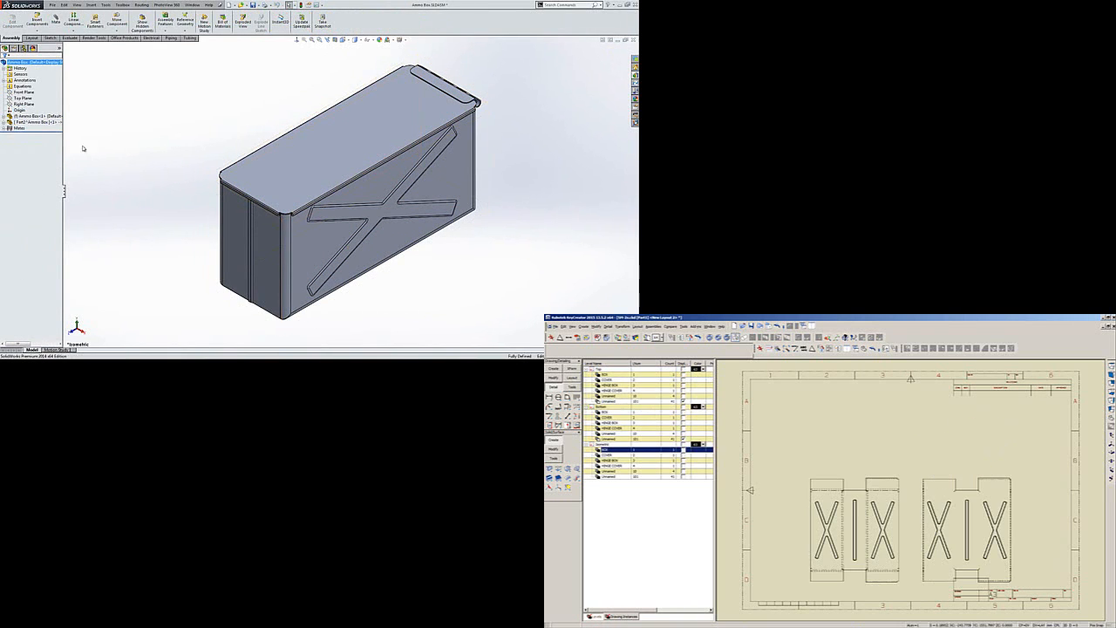
In SolidWorks, list the lid component's external references and lock all of them.
right_click(37, 123)
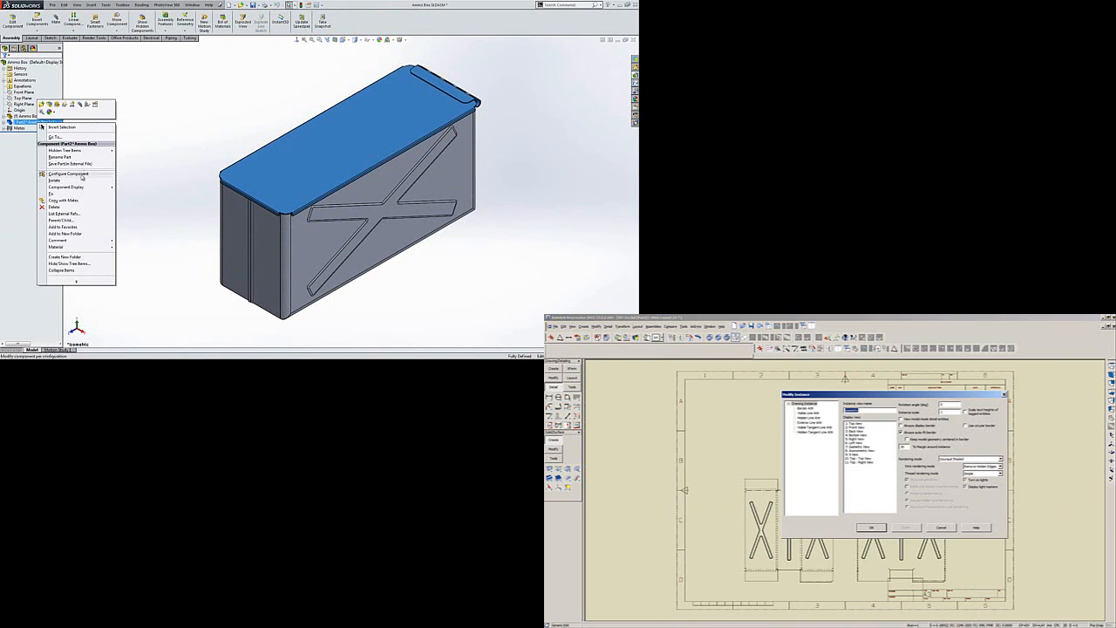
left_click(71, 214)
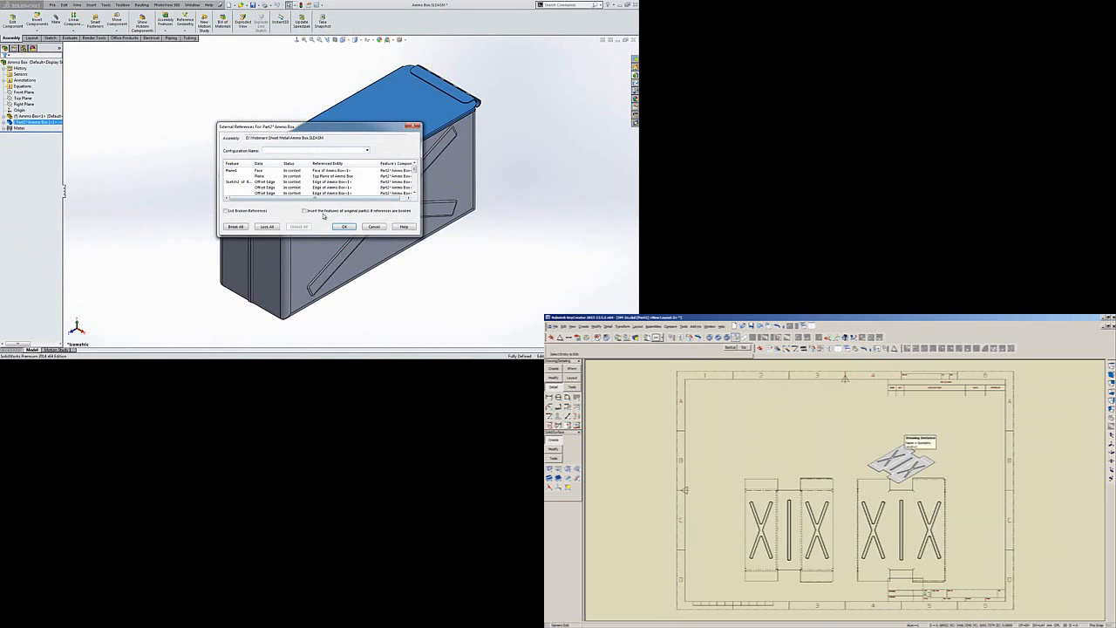
left_click(267, 226)
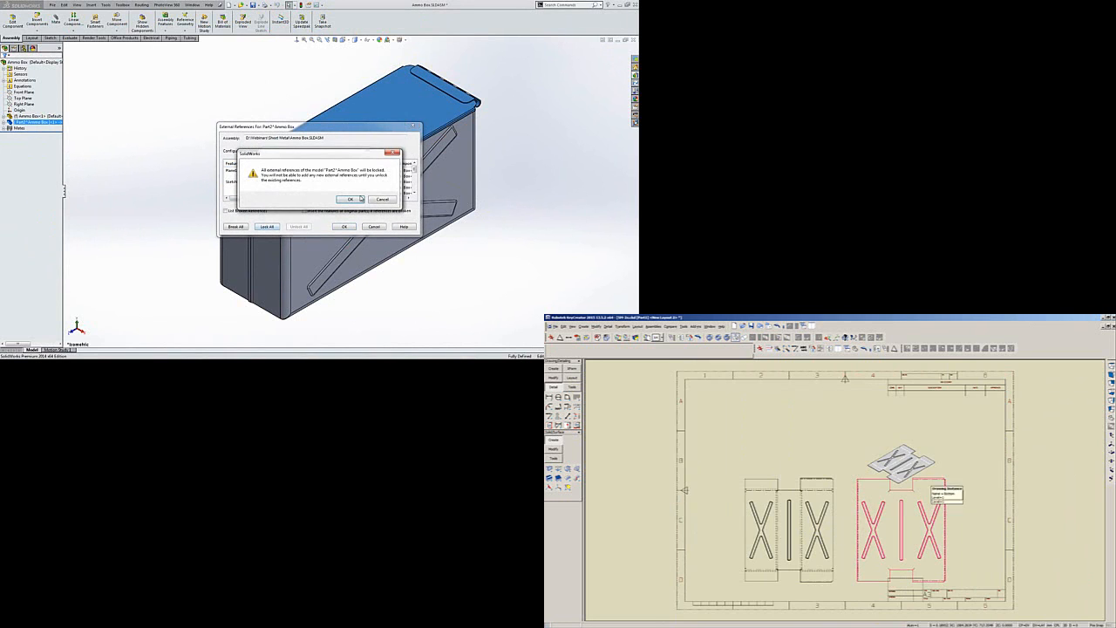
left_click(359, 199)
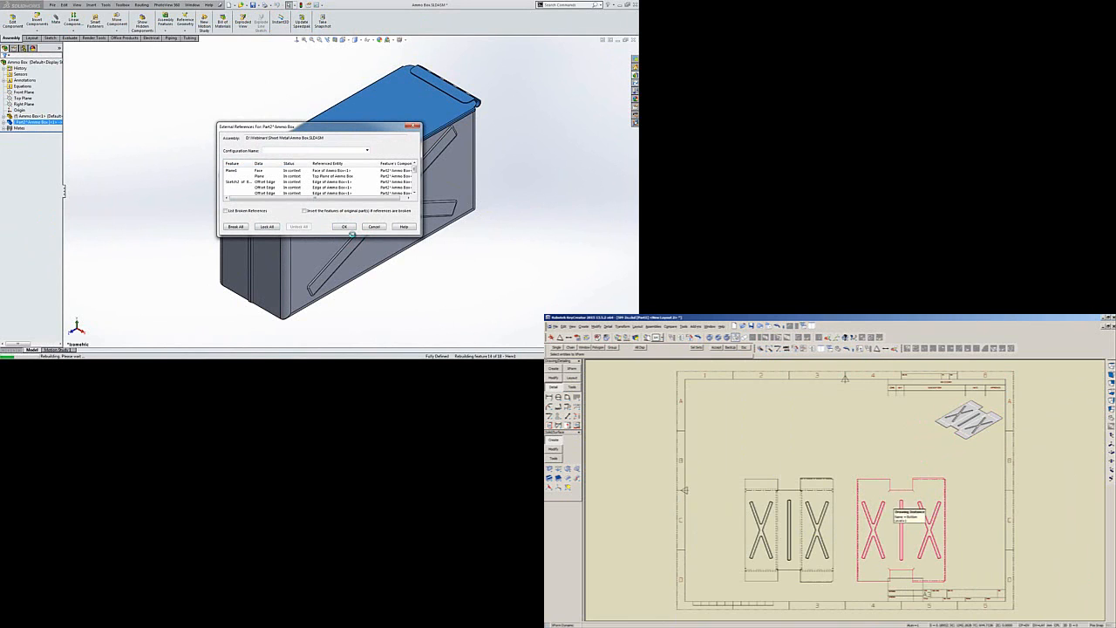
left_click(343, 227)
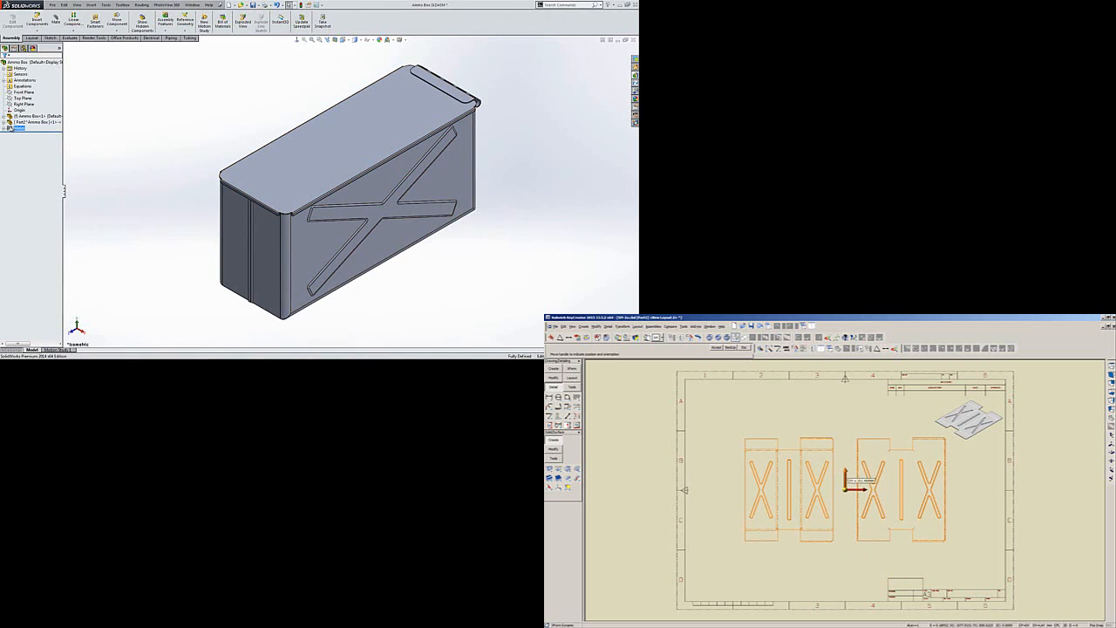
In SolidWorks, suppress the lid's InPlace mate in the assembly and bring the hinge barrel's end into close view.
left_click(4, 128)
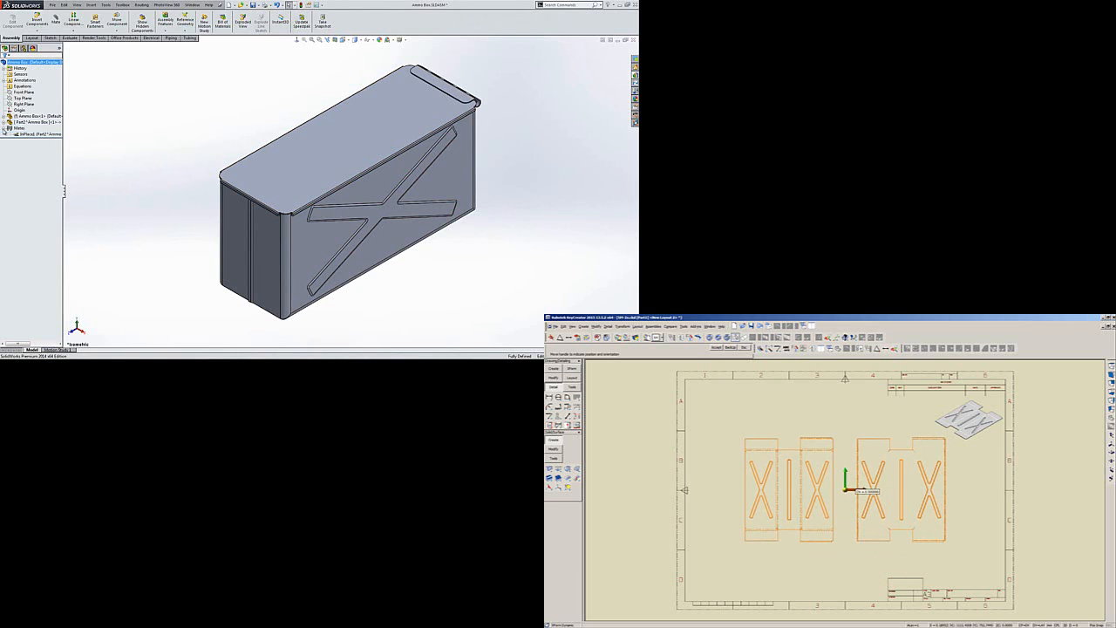
right_click(31, 135)
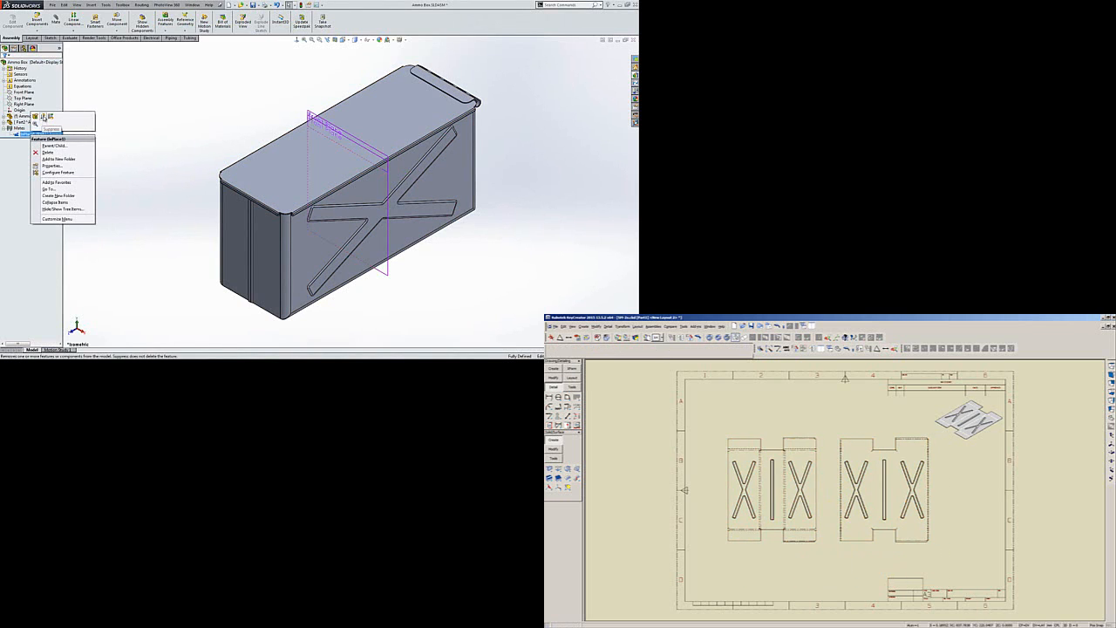
left_click(44, 117)
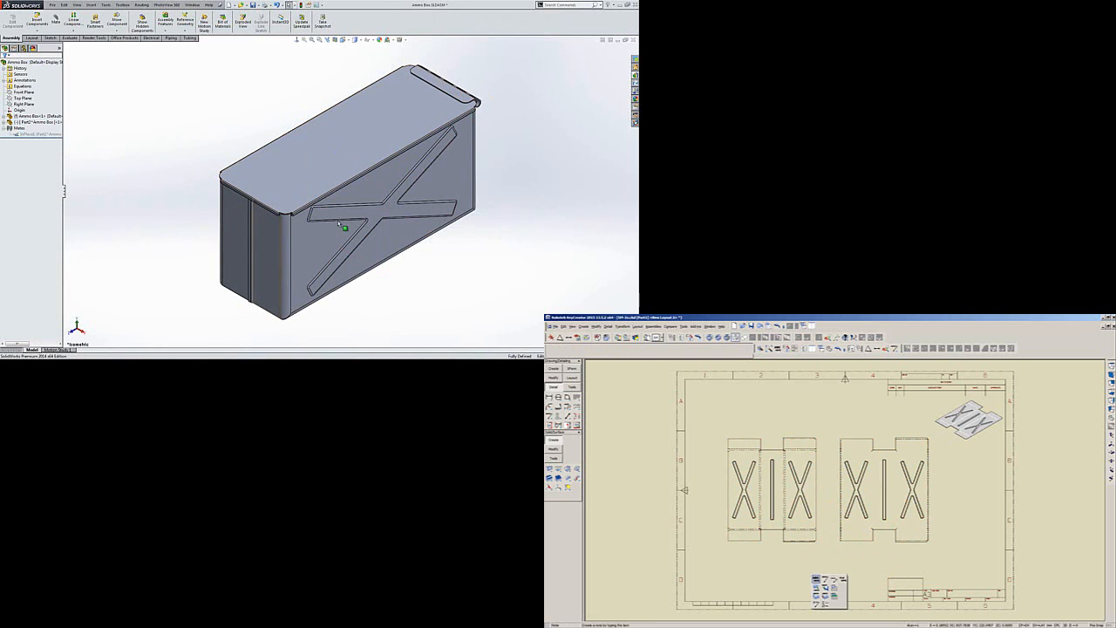
middle_click_drag(340, 223, 463, 141)
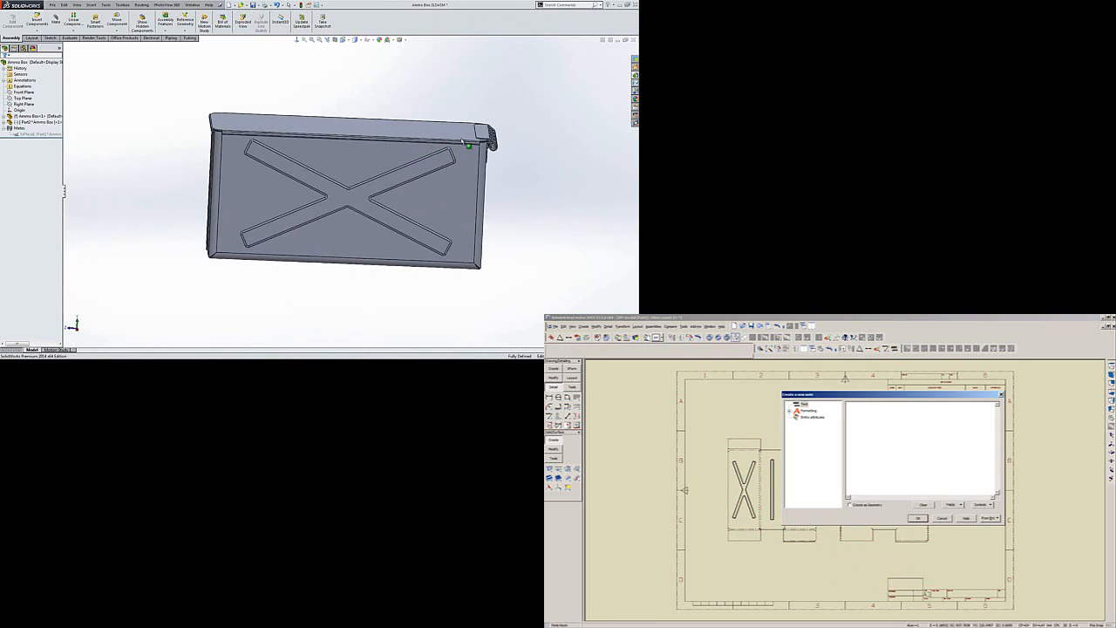
scroll(463, 141, "down", 6)
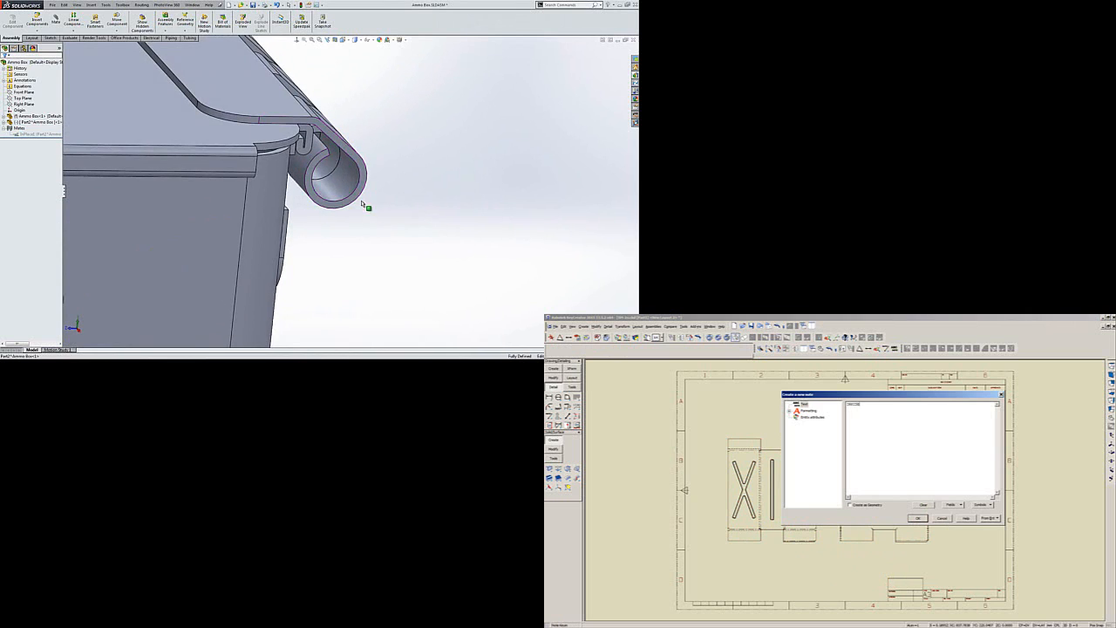
In SolidWorks, add a concentric mate between the cylindrical hinge barrel faces of the lid and the box.
left_click(349, 182)
left_click(331, 162, "ctrl")
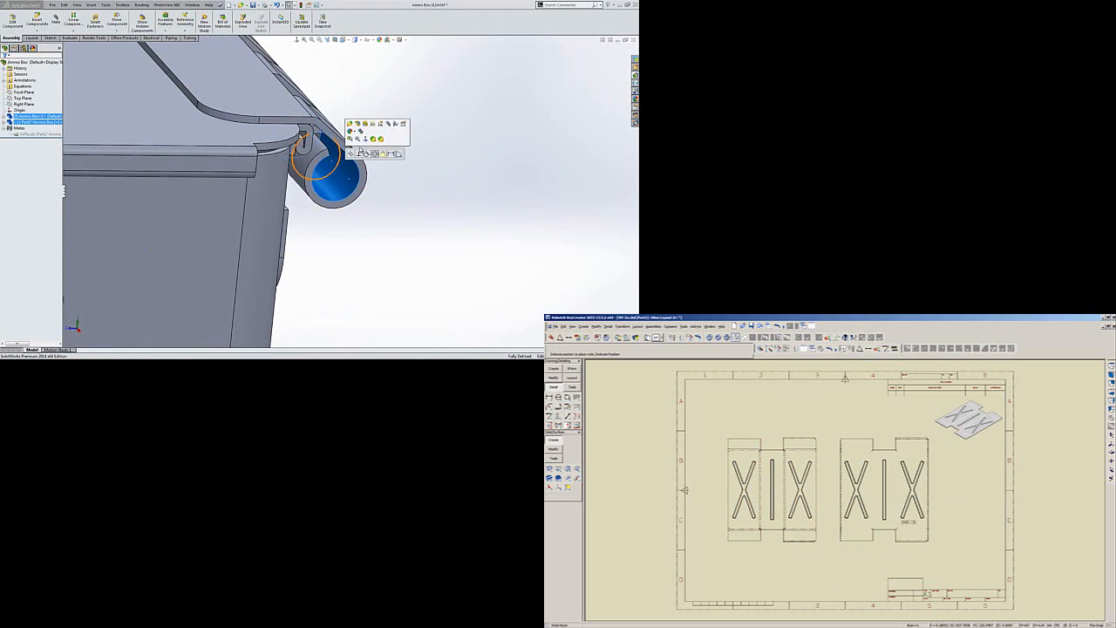
left_click(374, 153)
scroll(319, 212, "up", 5)
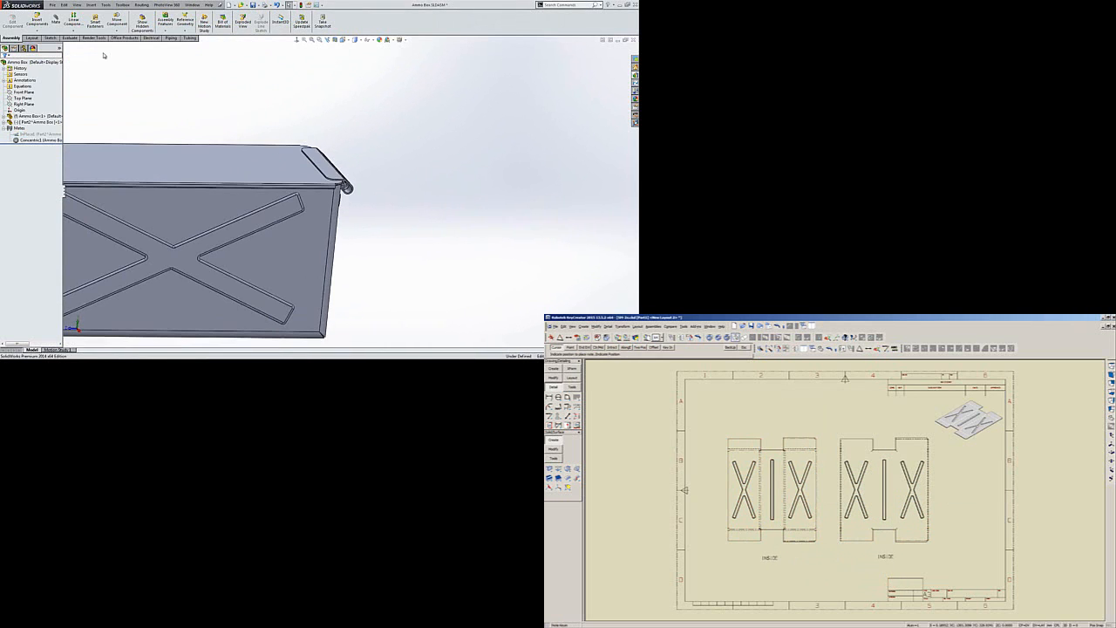
In SolidWorks, mate the lid's Right Plane coincident with the assembly's Right Plane and swing the lid open in isometric view.
left_click(4, 122)
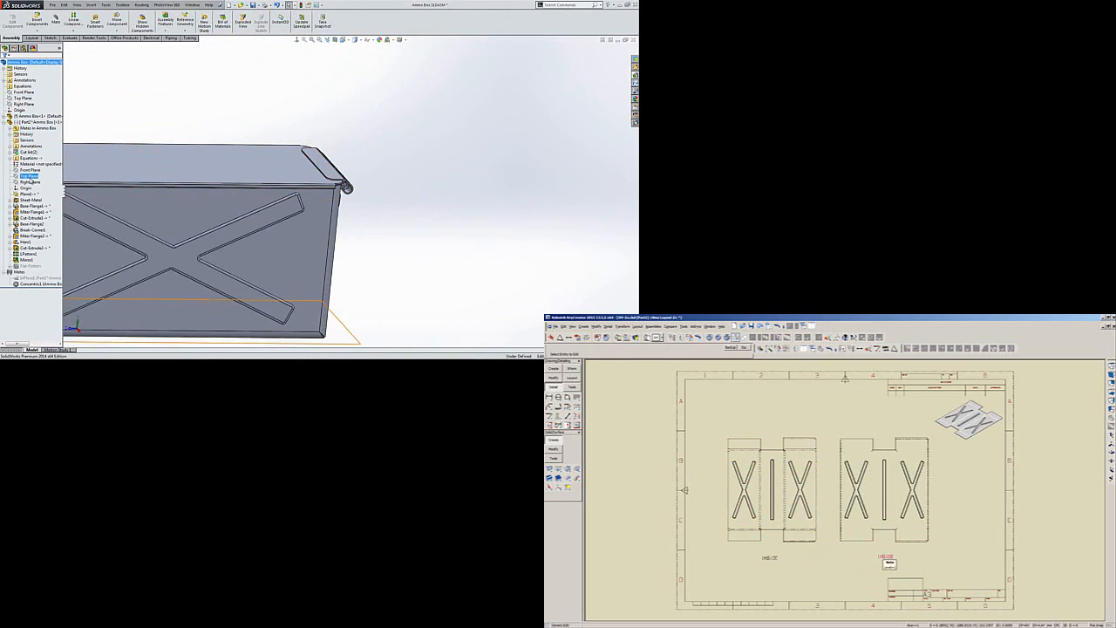
left_click(28, 181)
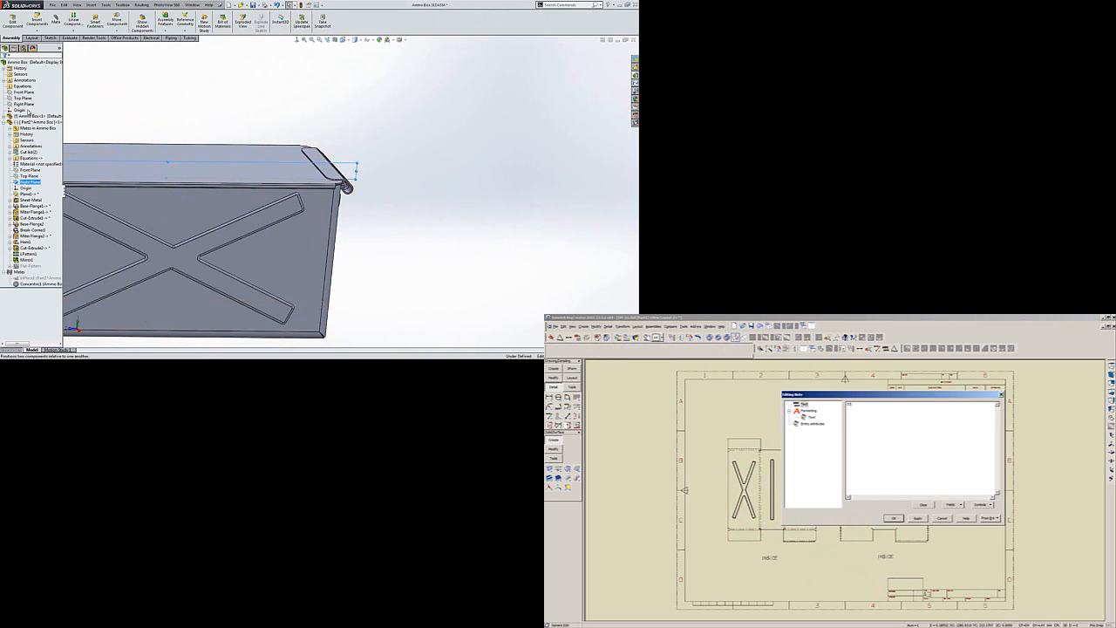
left_click(26, 105)
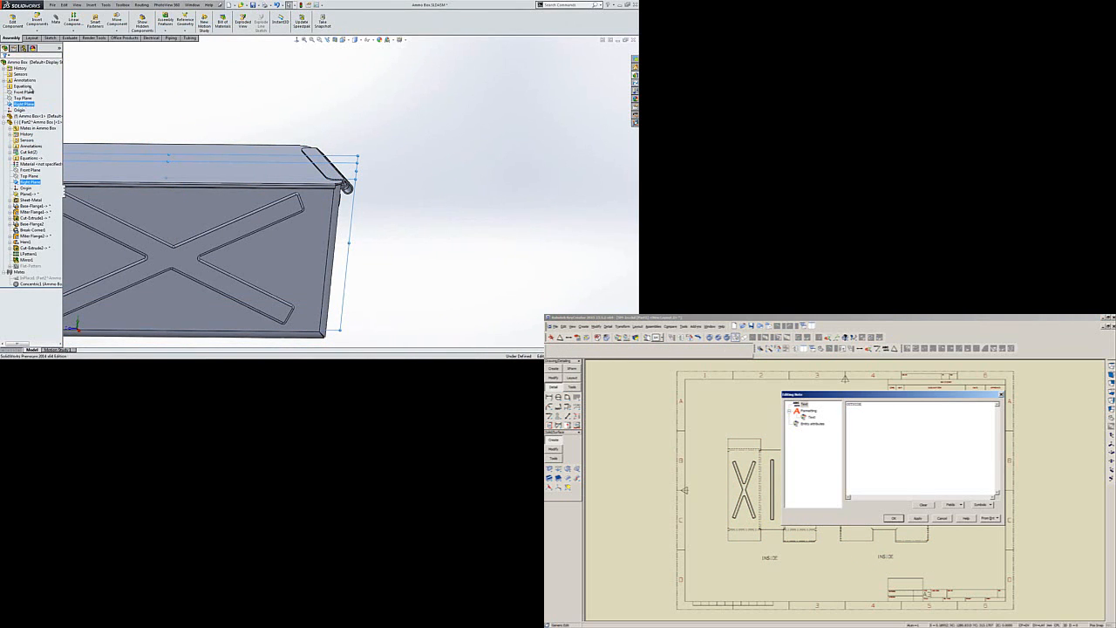
left_click(32, 91)
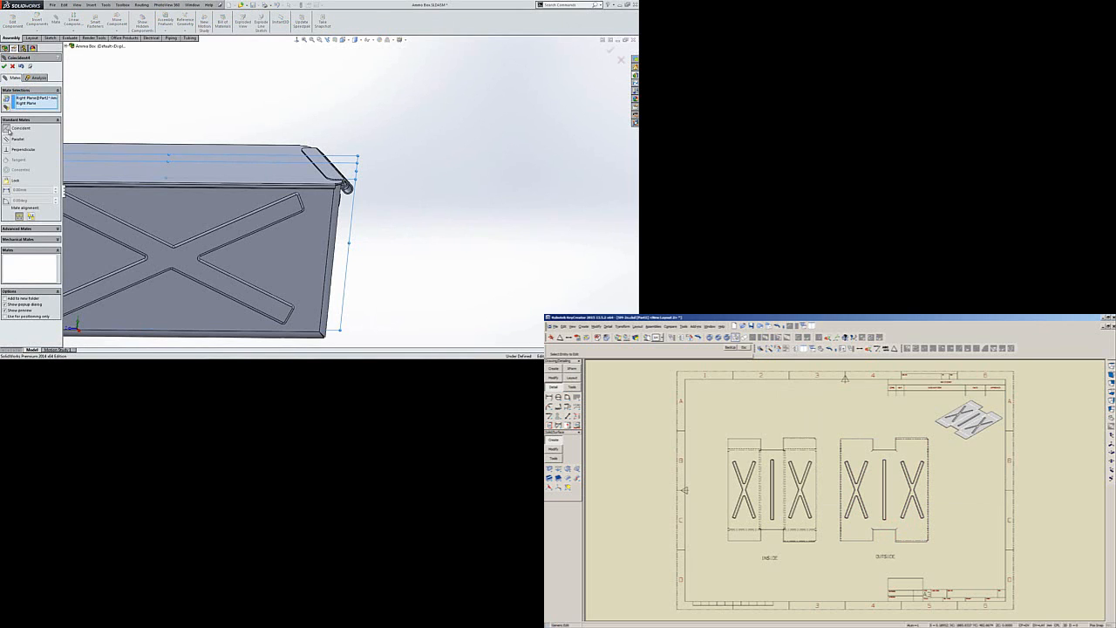
left_click(4, 67)
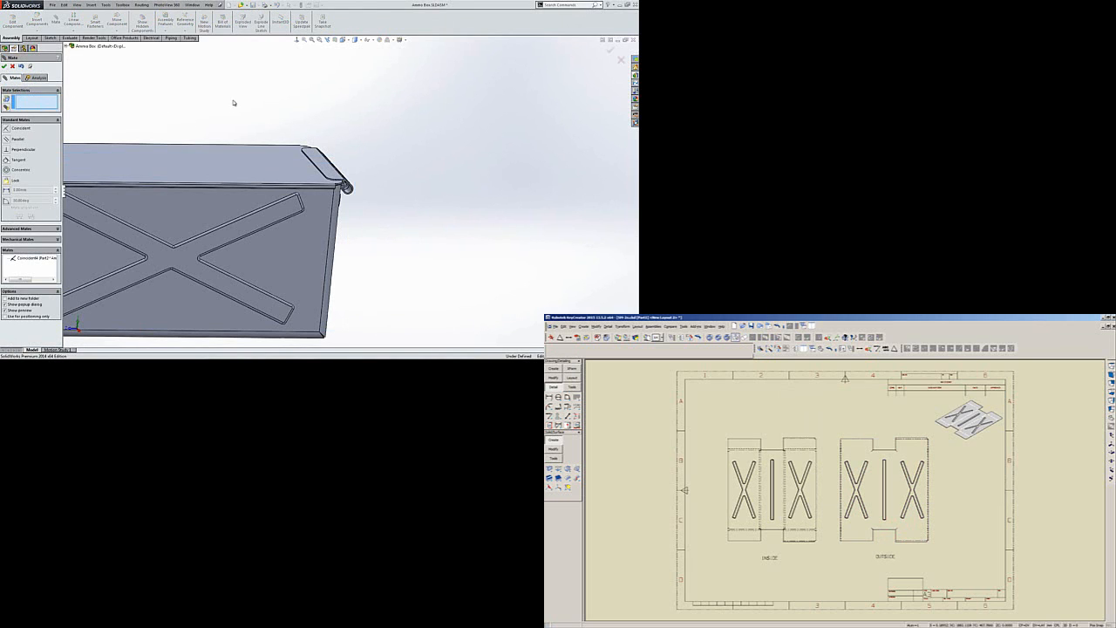
left_click(4, 68)
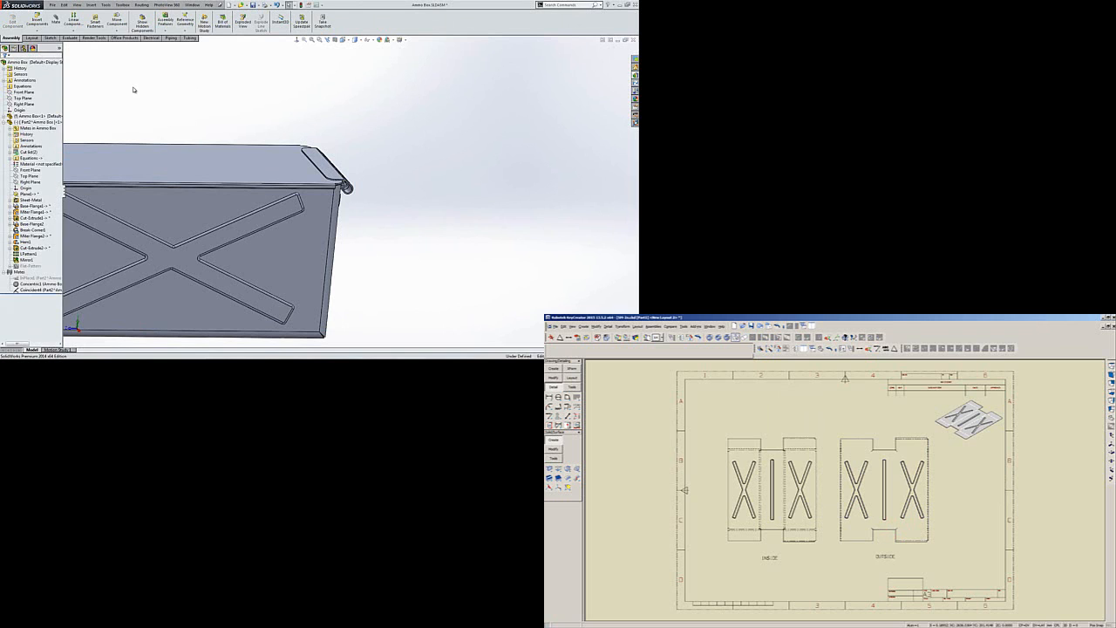
key("ctrl+7")
left_click_drag(275, 184, 253, 91)
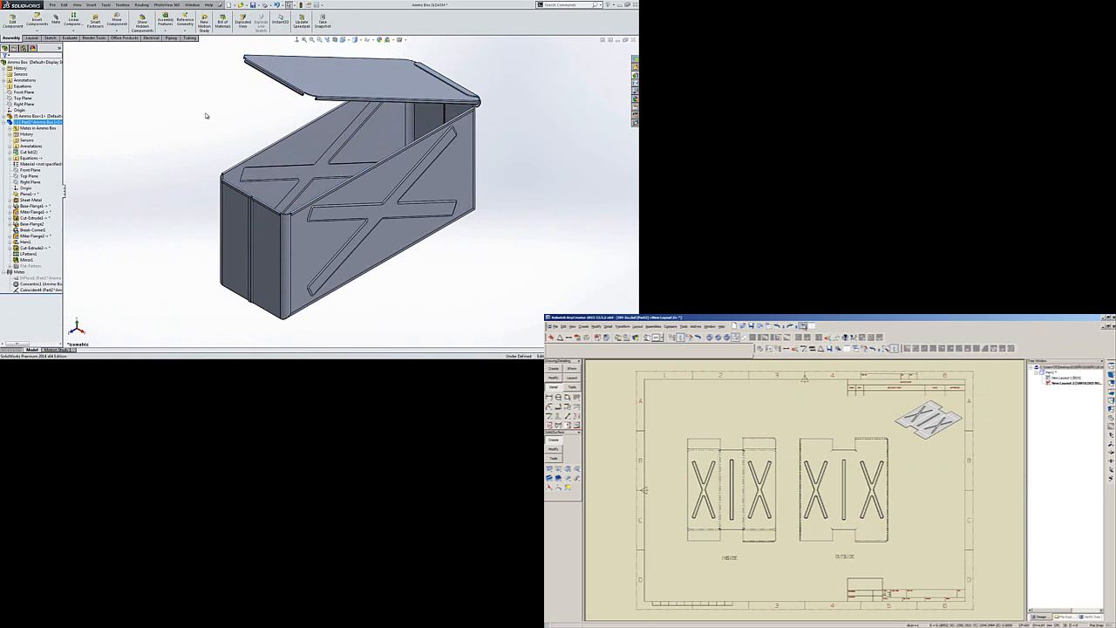
In SolidWorks, save the virtual lid component to an external part file named Lid and fit the assembly in view.
right_click(333, 74)
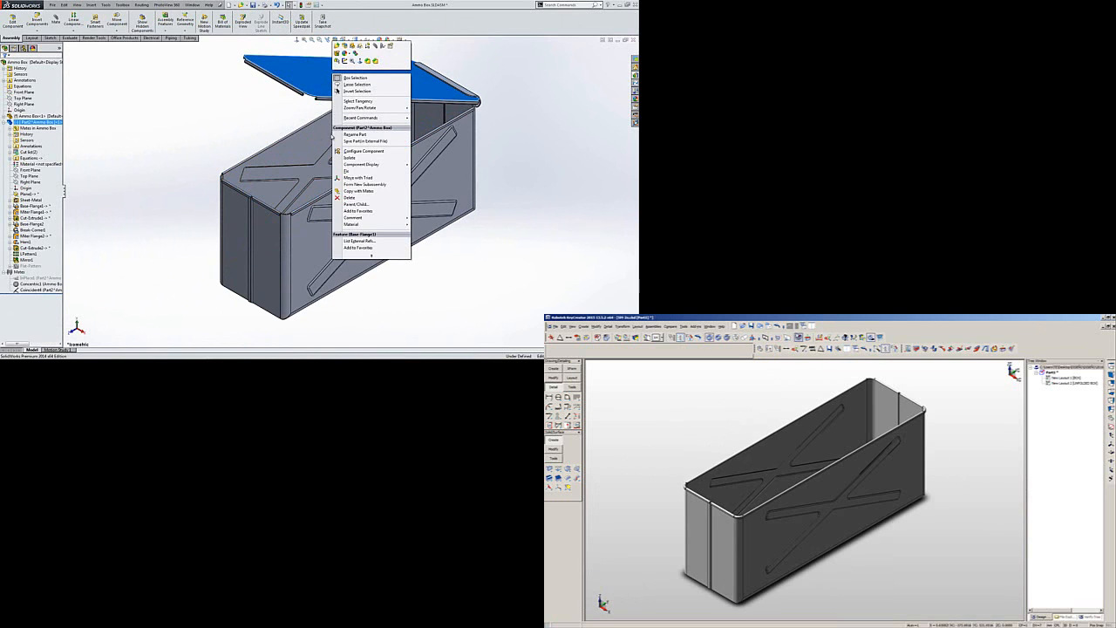
left_click(364, 140)
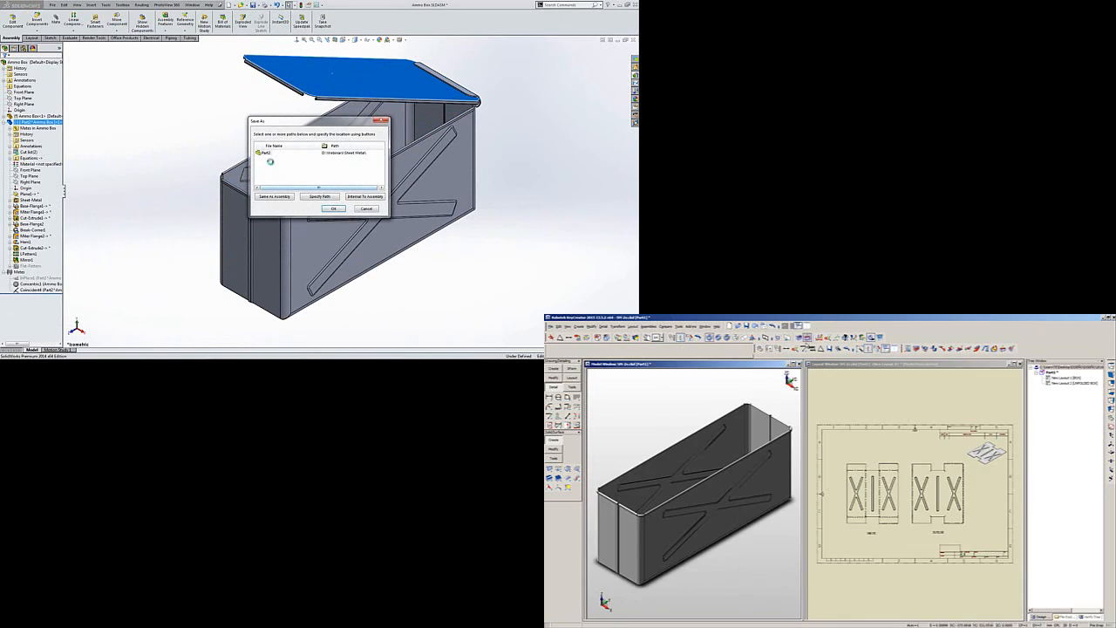
left_click(265, 153)
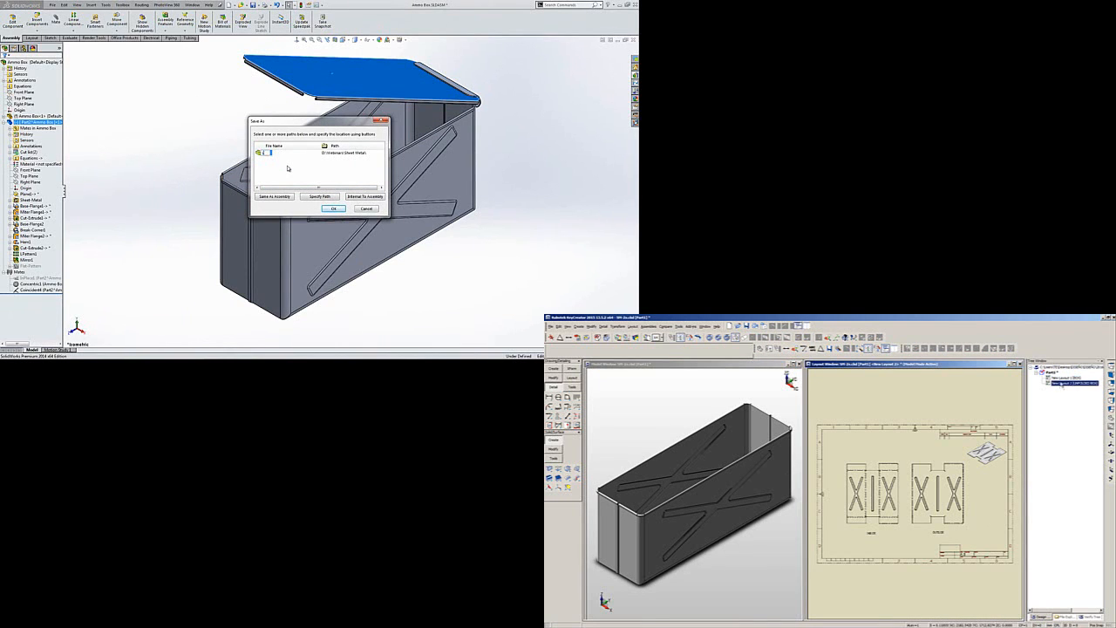
type("Lid")
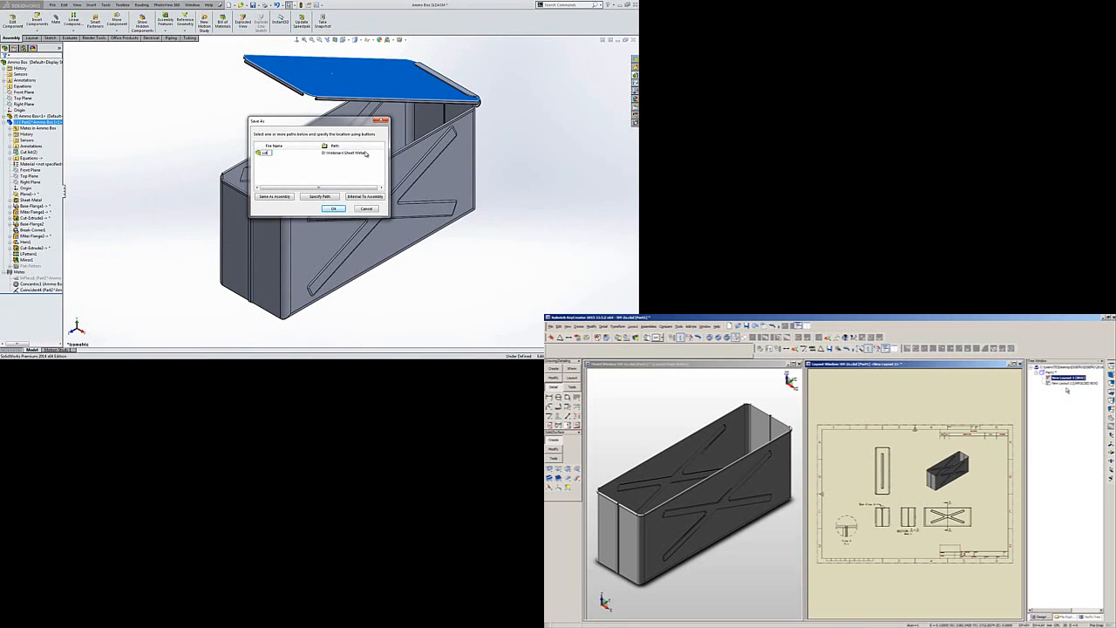
left_click(334, 209)
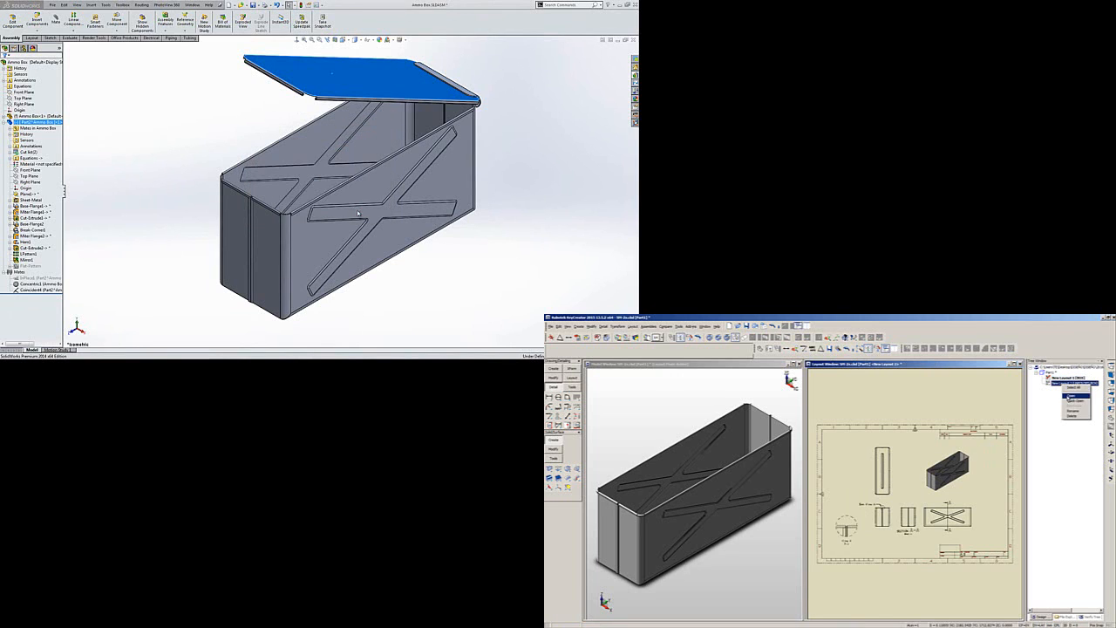
left_click(172, 120)
key("f")
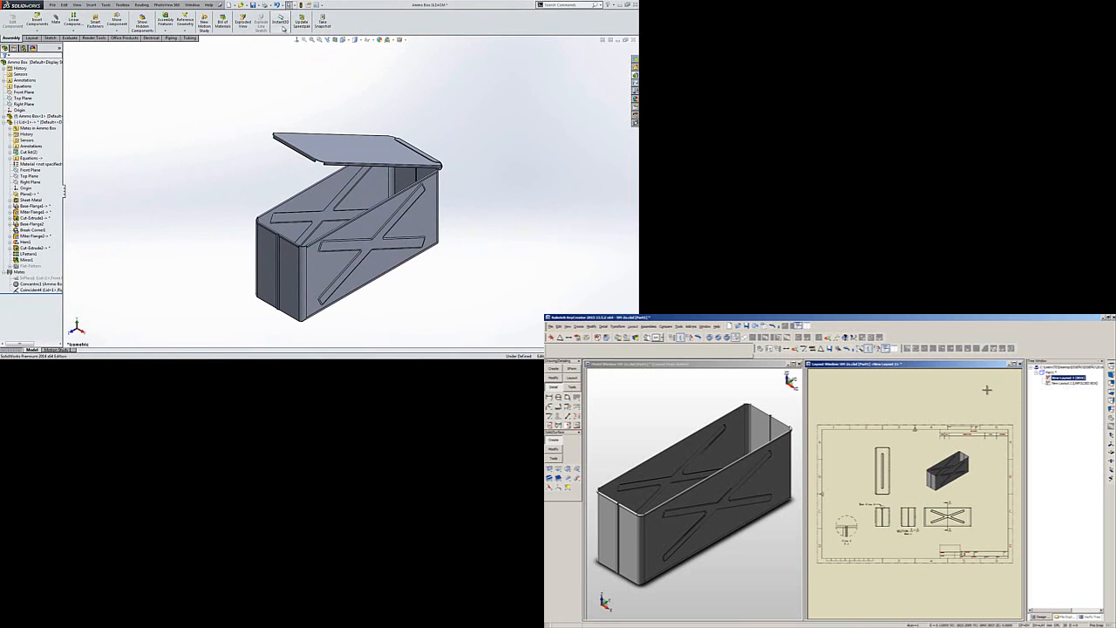
In SolidWorks, save the Ammo Box assembly together with all its modified documents and collapse the expanded mates.
left_click(252, 5)
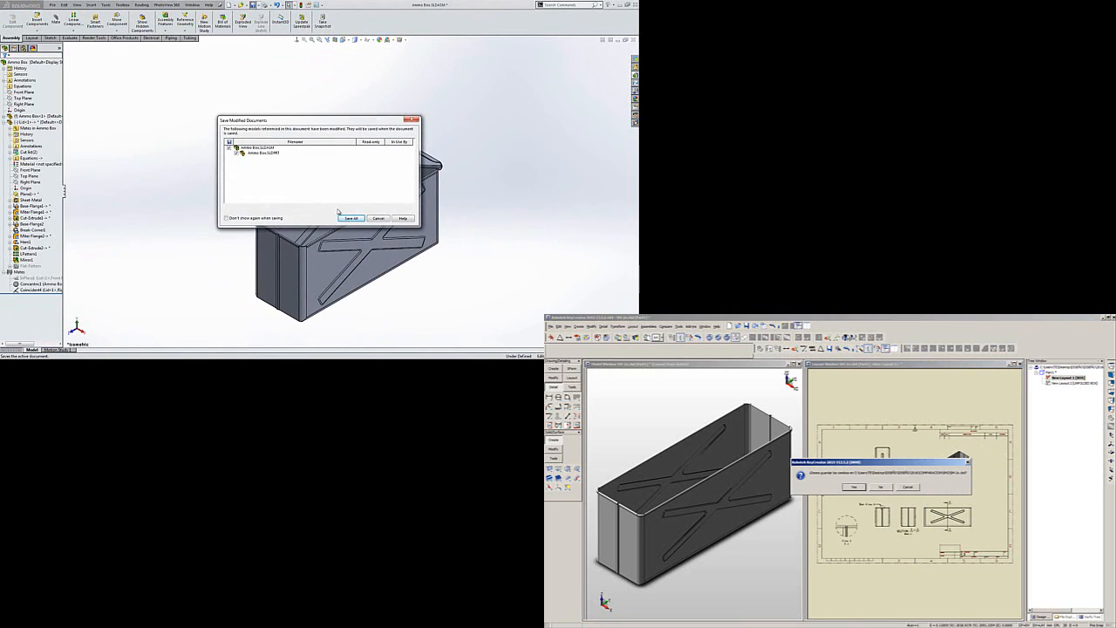
left_click(353, 219)
key("Return")
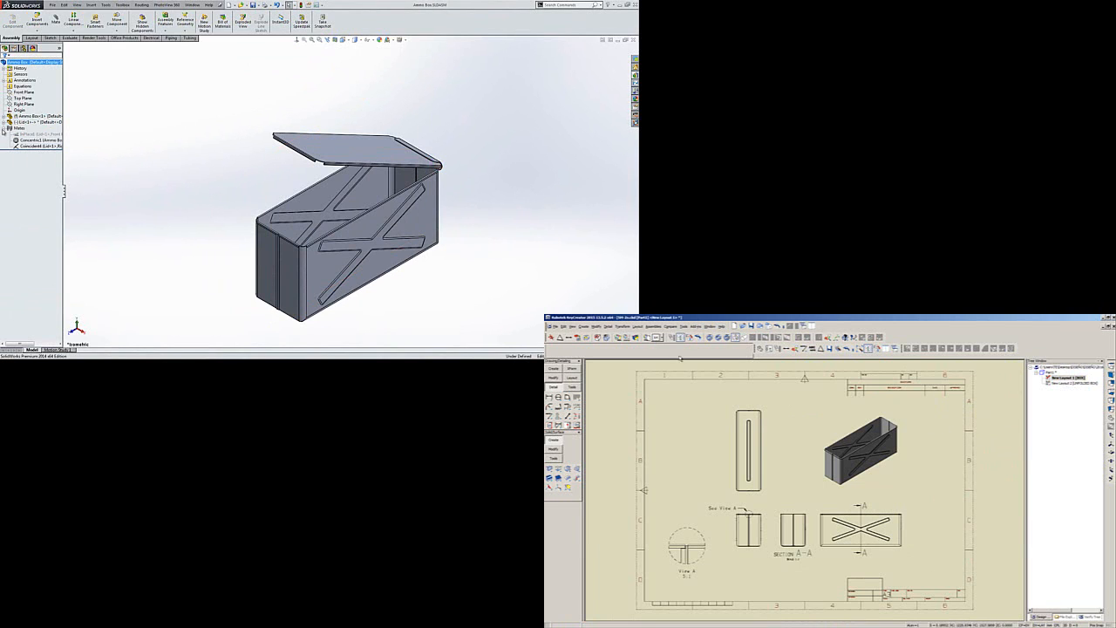
left_click(4, 129)
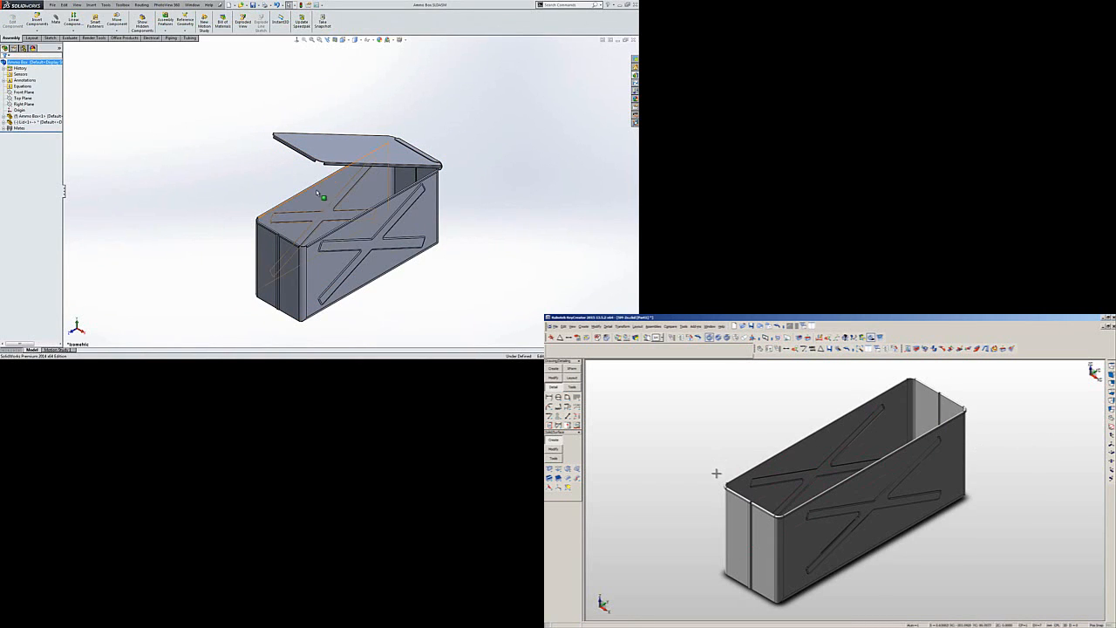
In SolidWorks, open the lid part in its own window and show it in isometric view.
left_click(349, 146)
right_click(351, 145)
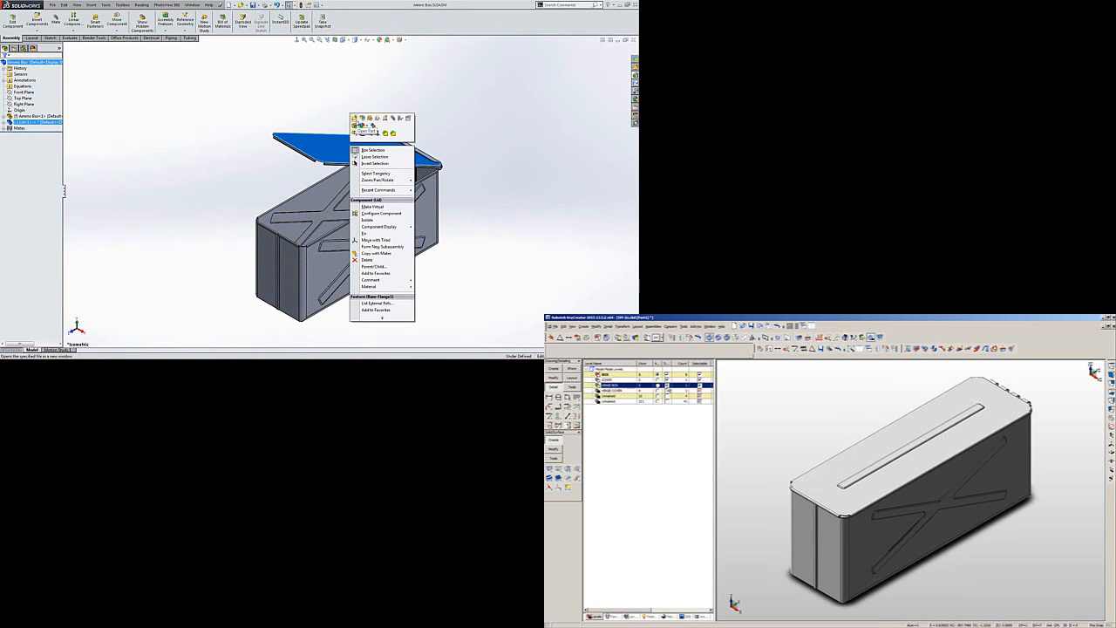
left_click(356, 123)
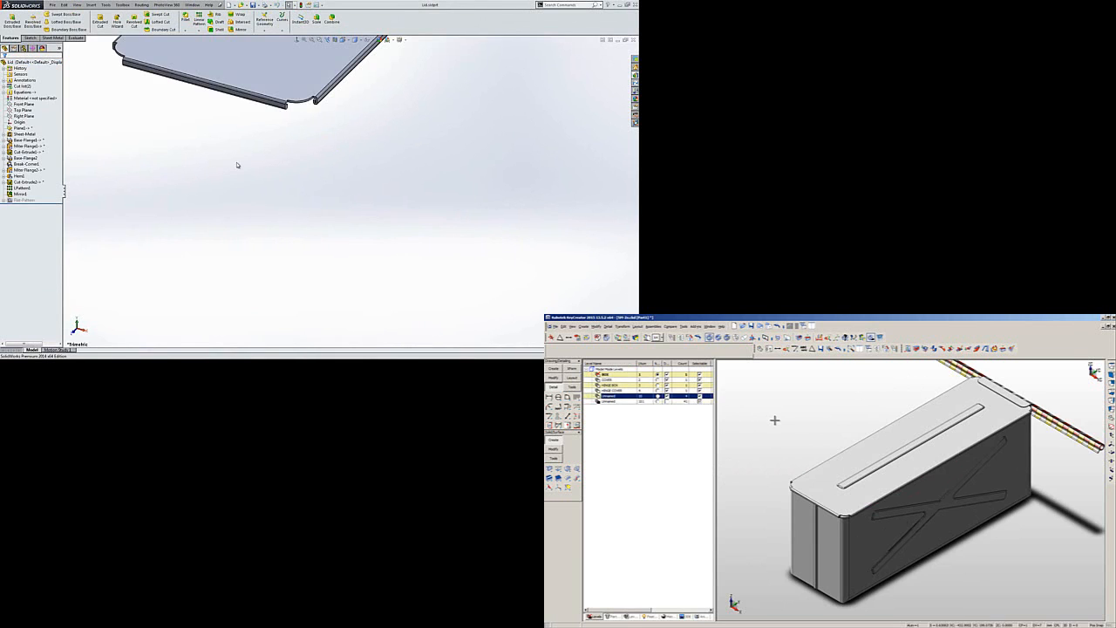
key("ctrl+7")
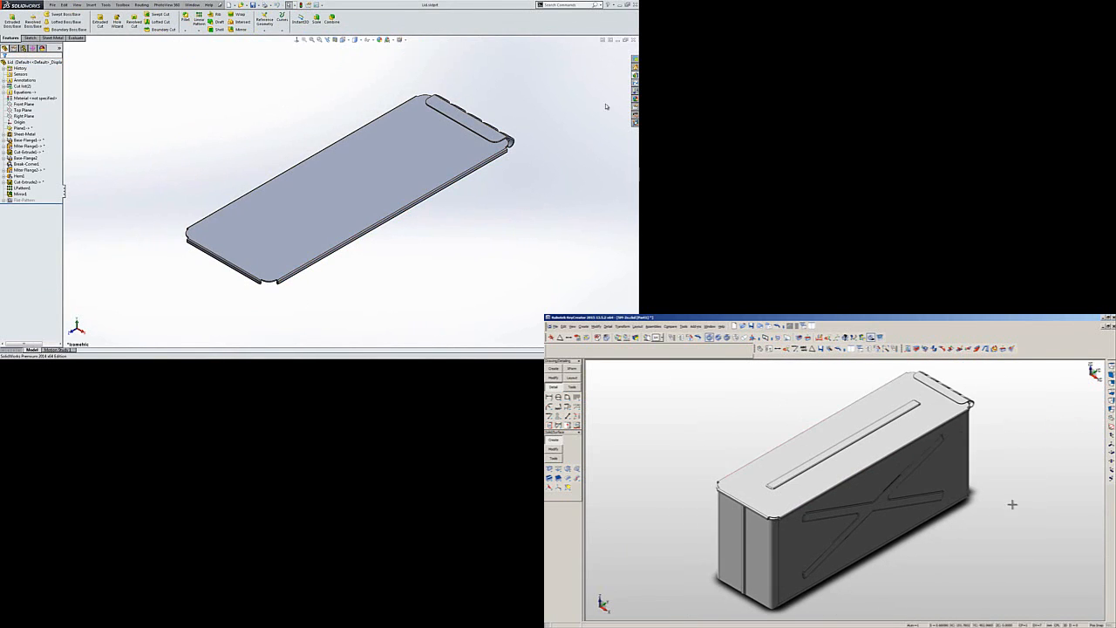
In SolidWorks, place the Strengthen forming tool from the design library on the lid's underside with a 90° rotation angle.
left_click(635, 75)
middle_click_drag(482, 231, 398, 232)
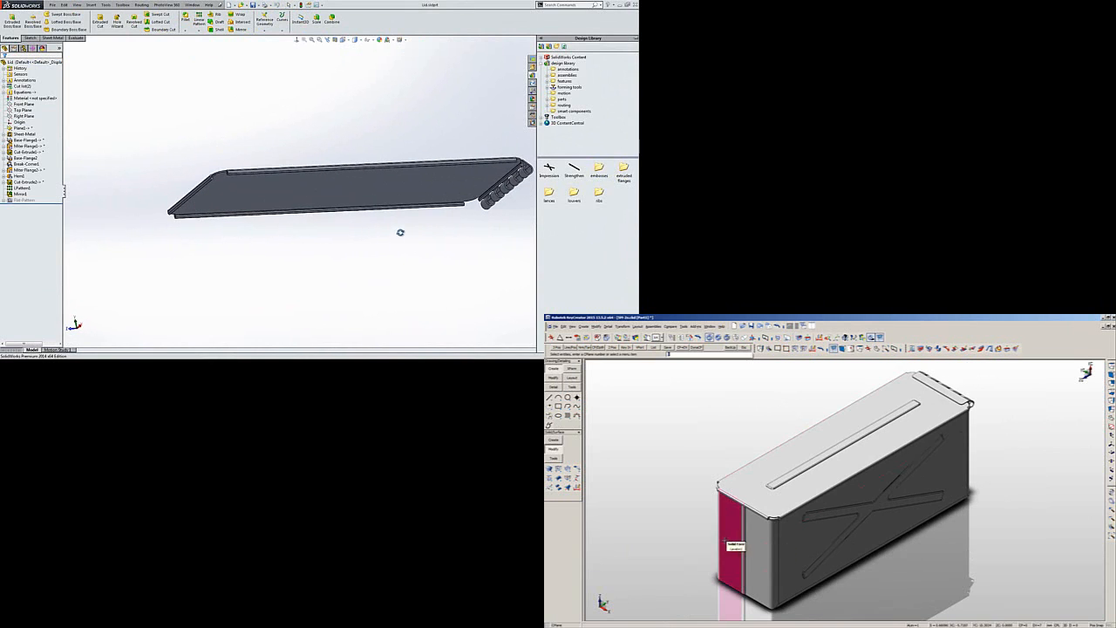
mouse_move(576, 171)
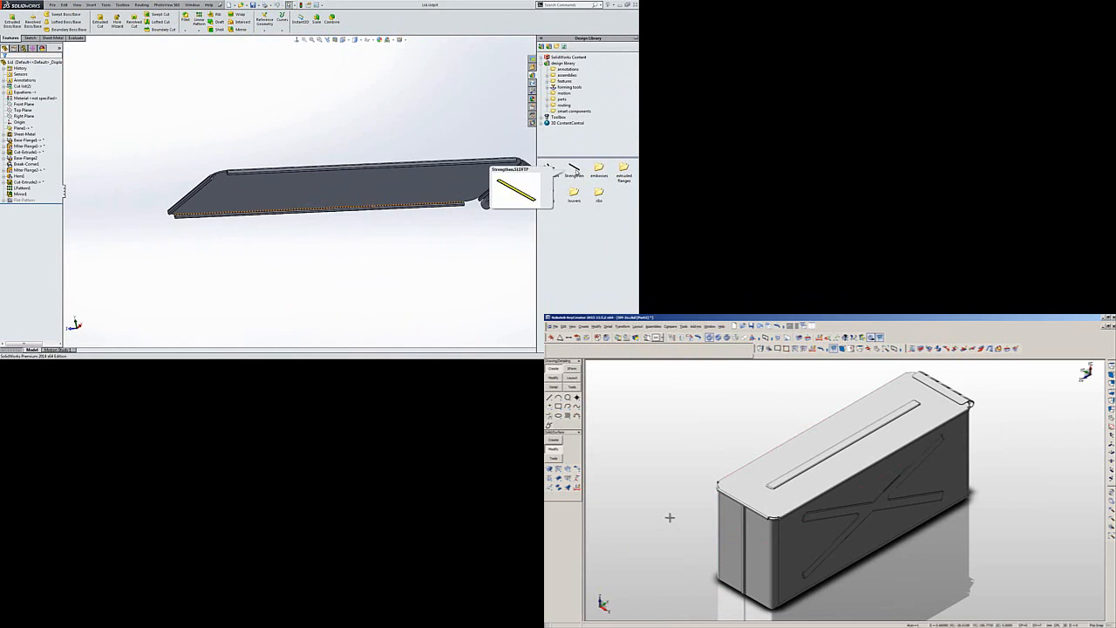
left_click_drag(575, 170, 362, 188)
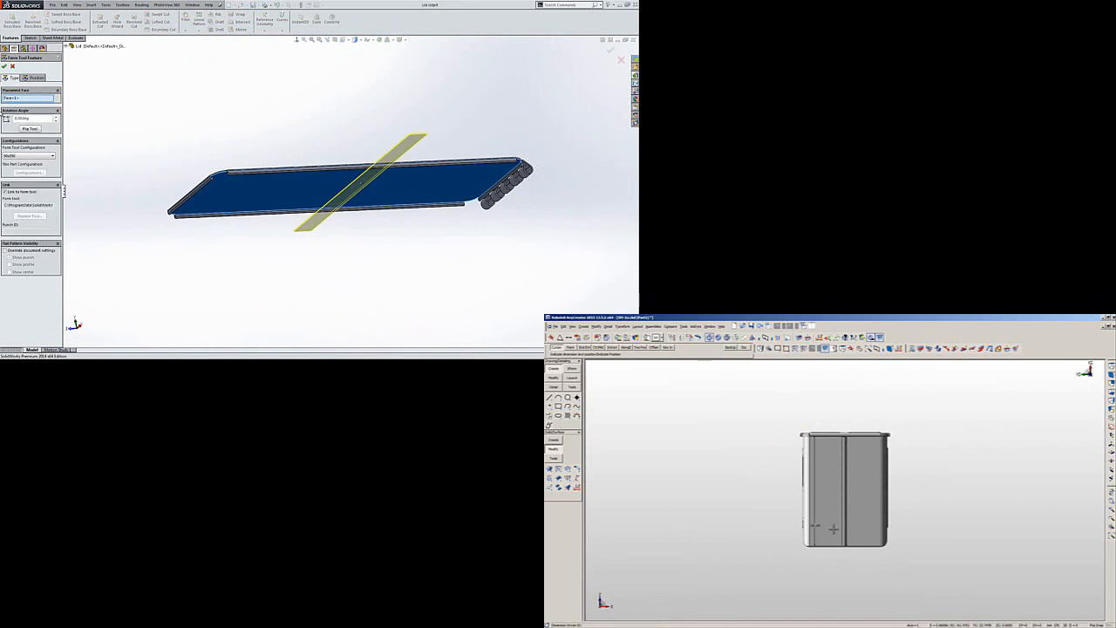
left_click_drag(27, 118, 2, 115)
type("90")
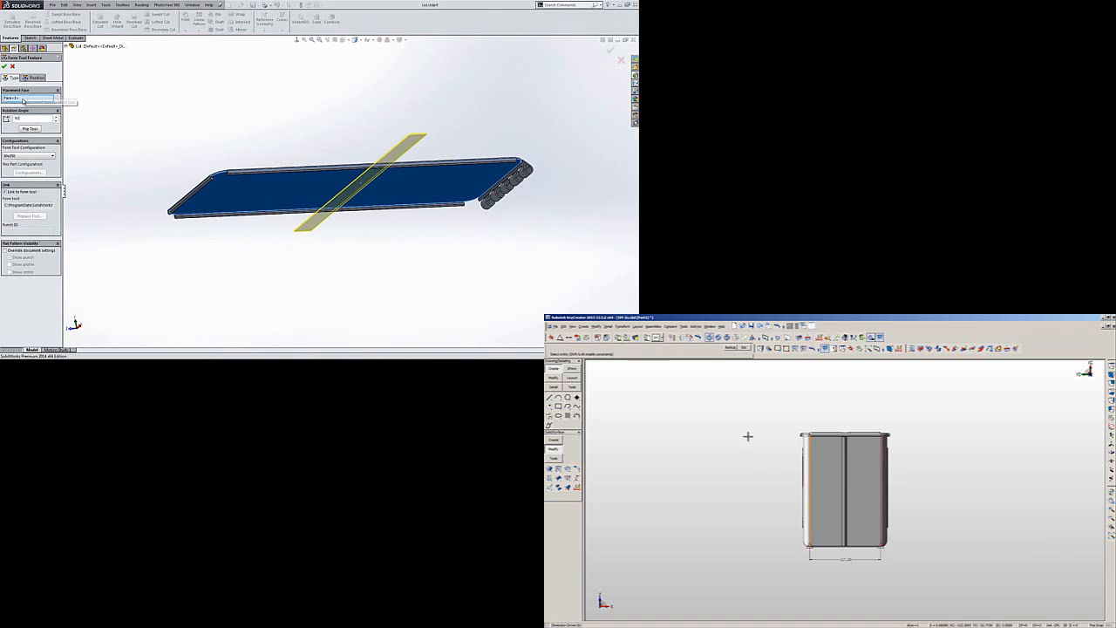
key("Return")
In SolidWorks, align the forming tool's position point vertically with the midpoint of the lid's hinge-side edge.
left_click(35, 77)
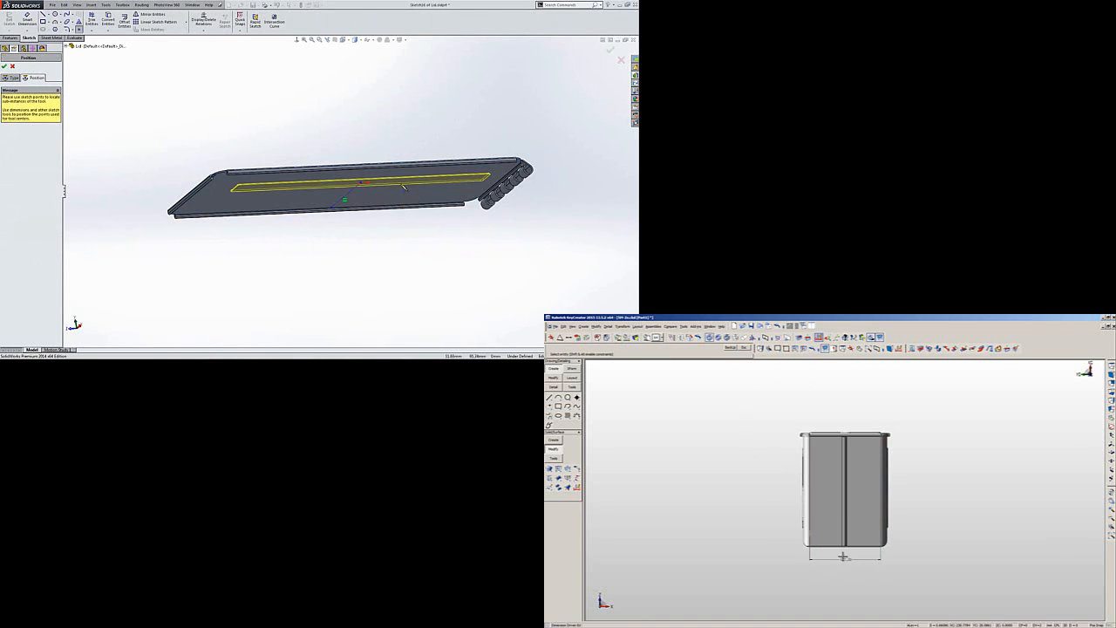
left_click(297, 40)
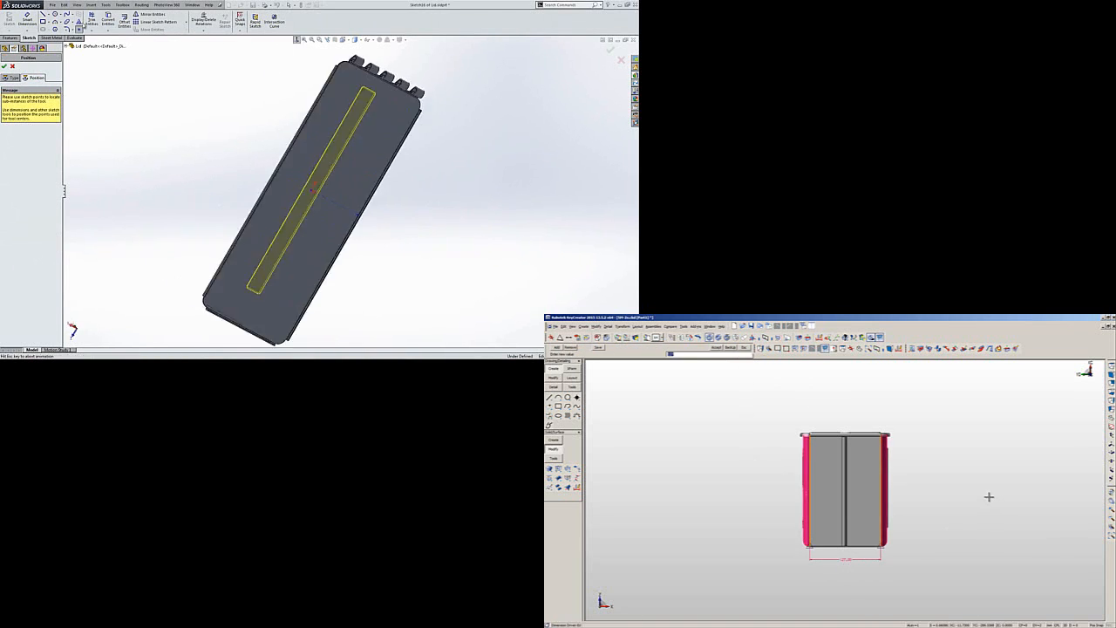
scroll(361, 105, "down", 5)
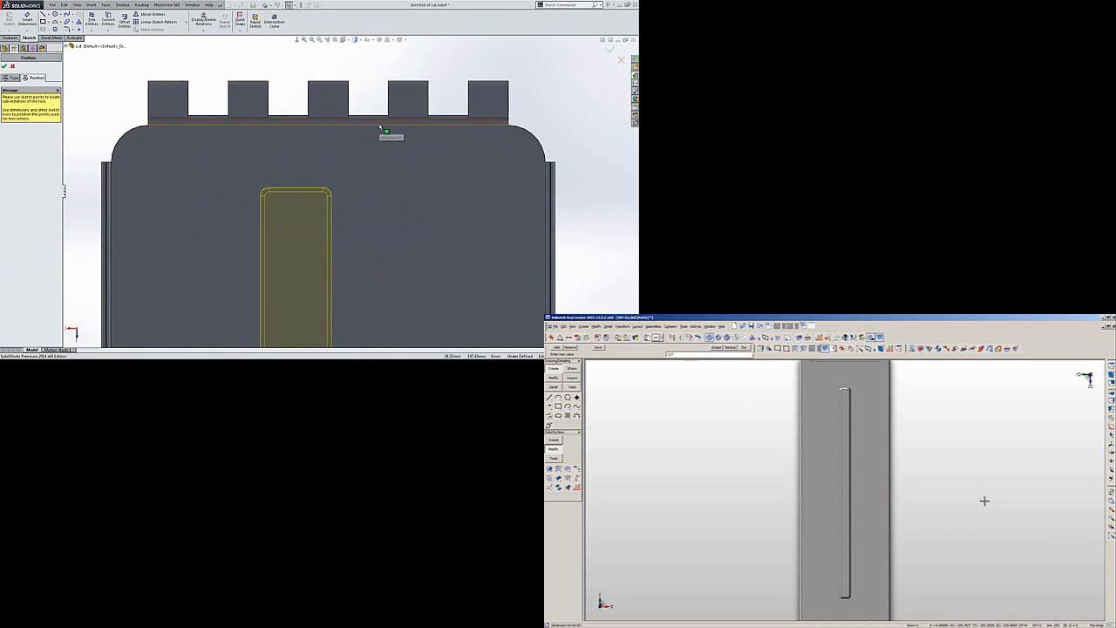
left_click(380, 128)
right_click(380, 127)
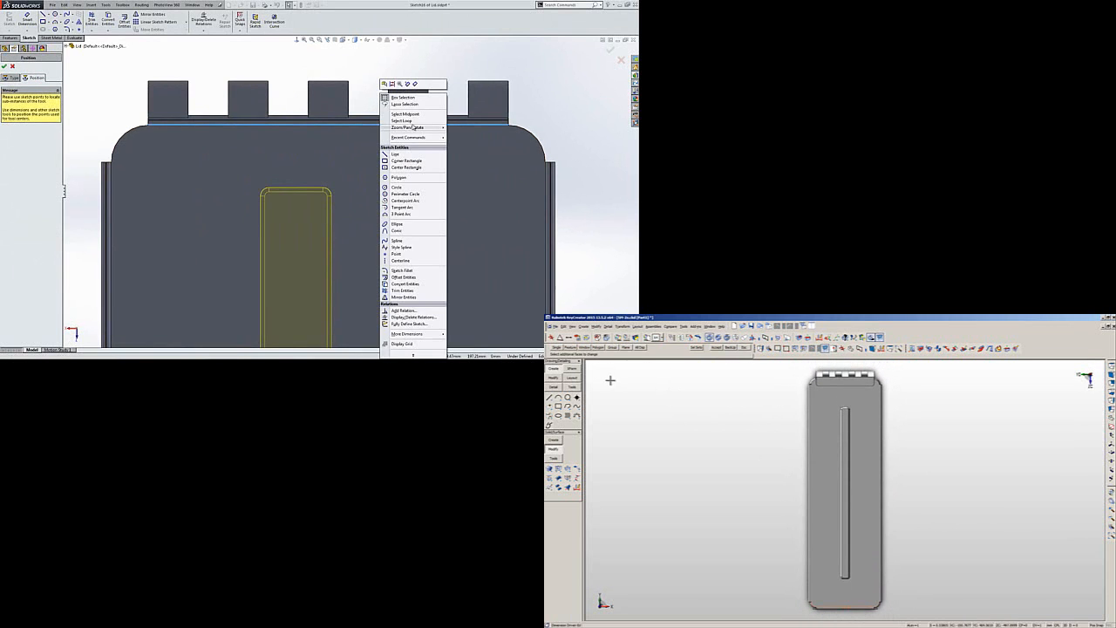
left_click(401, 118)
scroll(350, 191, "up", 5)
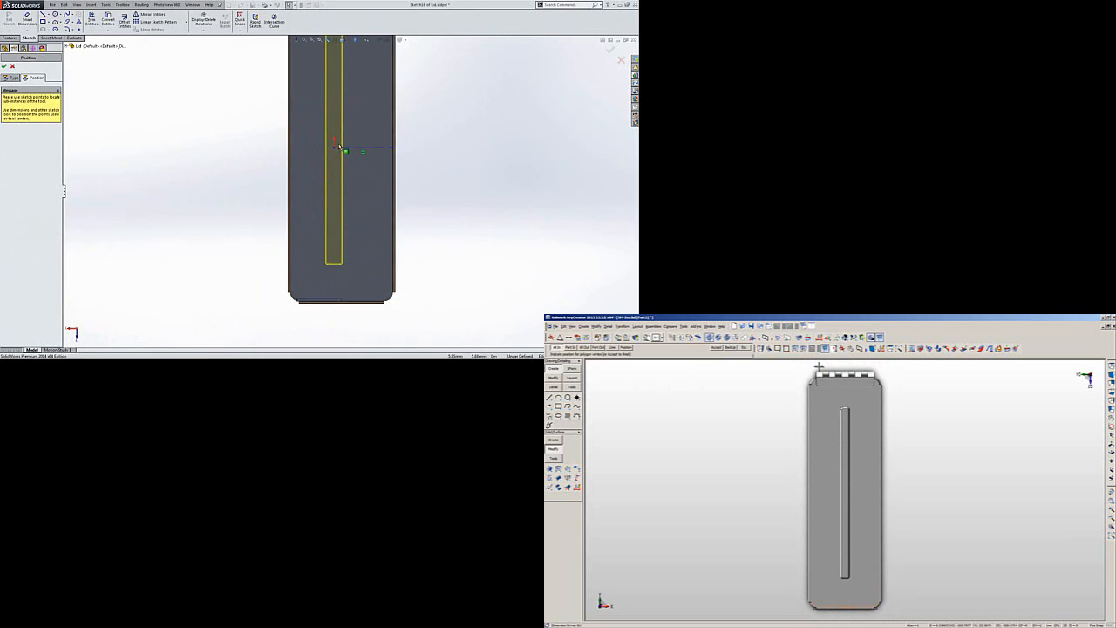
left_click(335, 147)
left_click(335, 147, "ctrl")
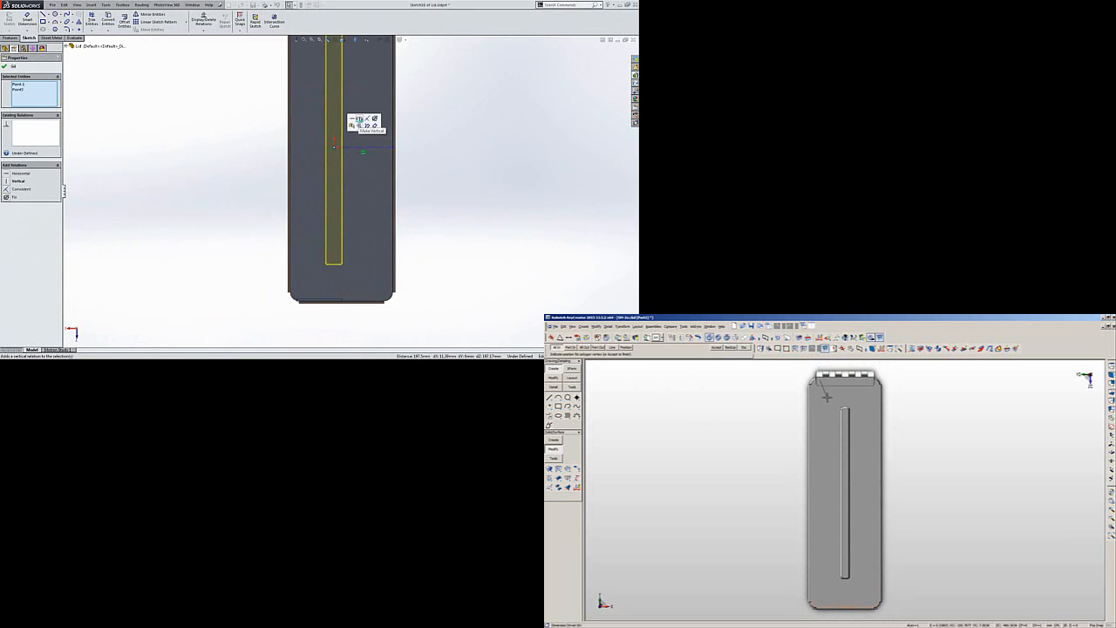
left_click(359, 118)
In SolidWorks, align the forming tool's position point horizontally with the midpoint of the lid's long side edge.
scroll(323, 182, "down", 4)
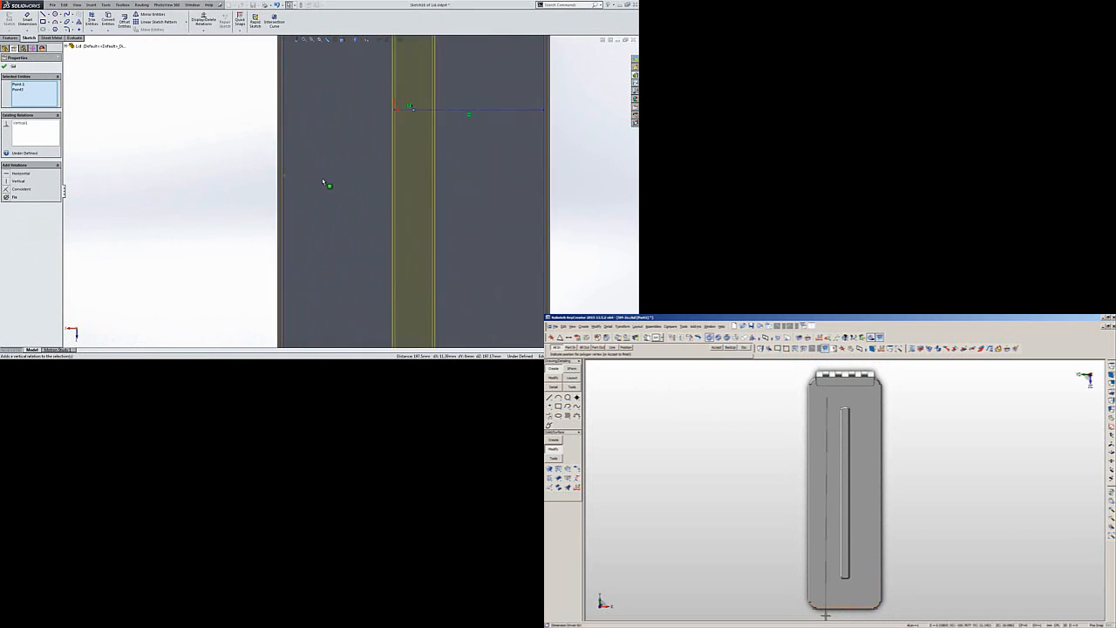
left_click(269, 211)
right_click(270, 212)
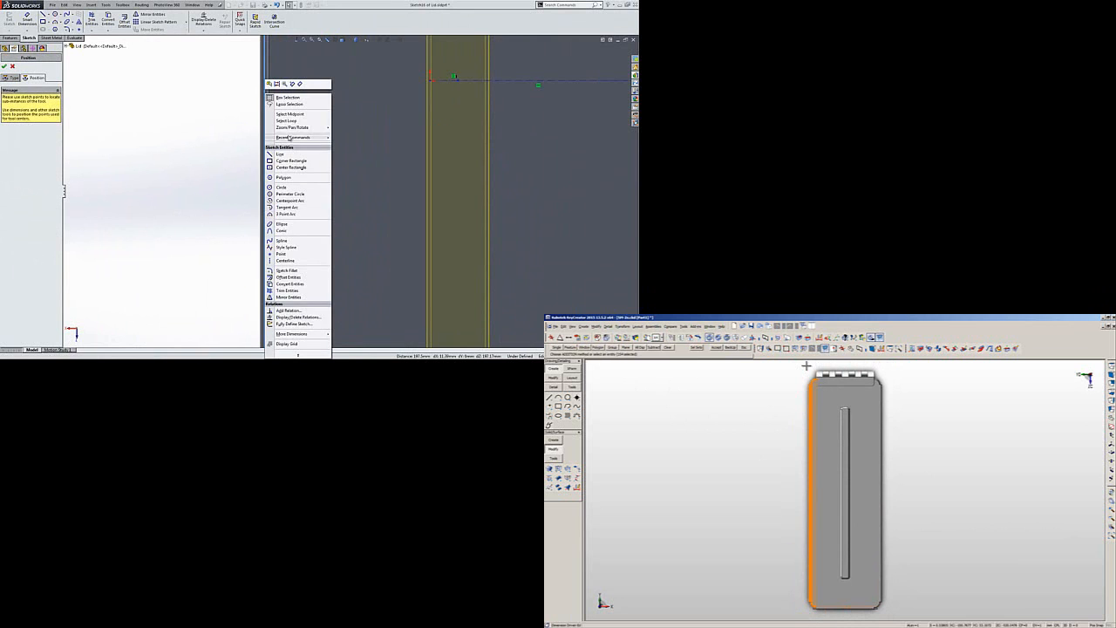
left_click(295, 116)
scroll(469, 122, "up", 4)
scroll(470, 120, "down", 4)
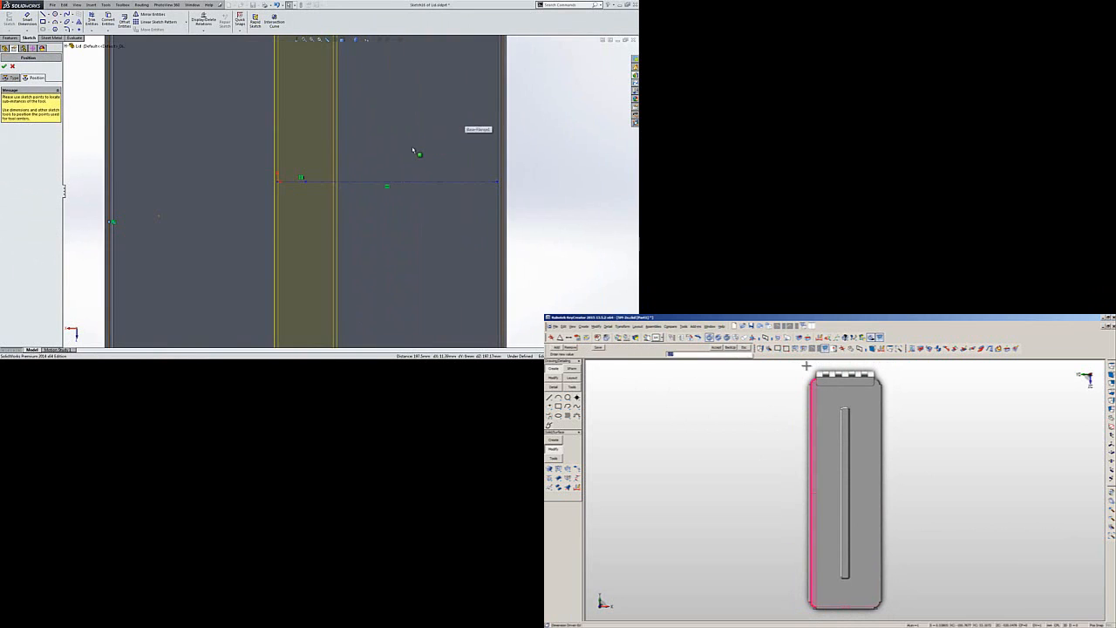
left_click(301, 178, "ctrl")
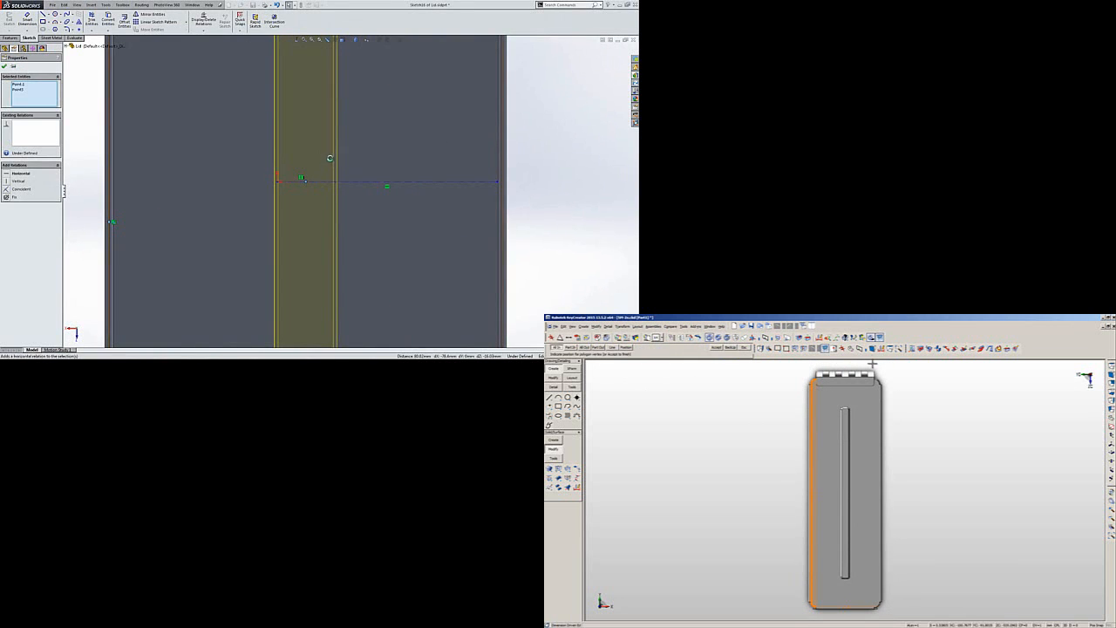
left_click(330, 158)
Finish placing the forming tool, show the lid in isometric view and save the part.
scroll(348, 195, "up", 10)
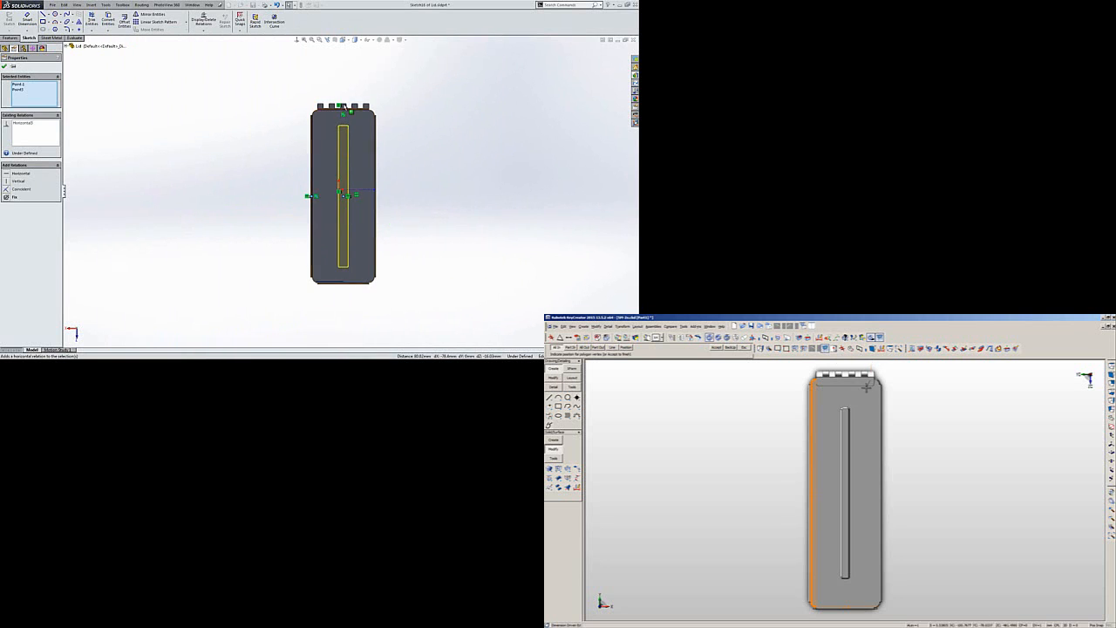
left_click(3, 68)
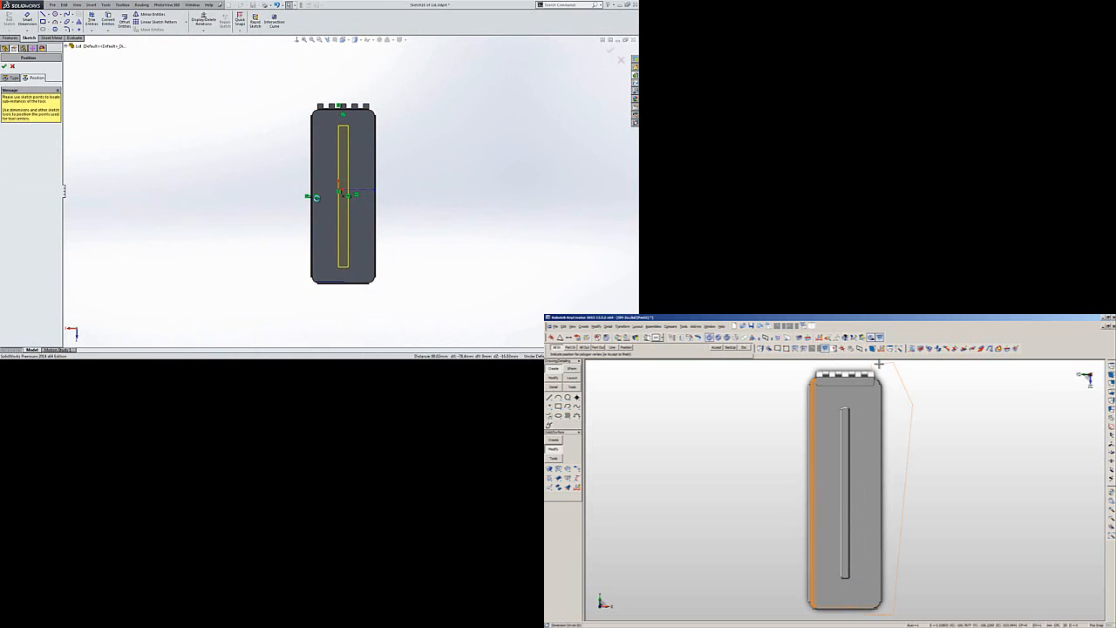
key("ctrl+7")
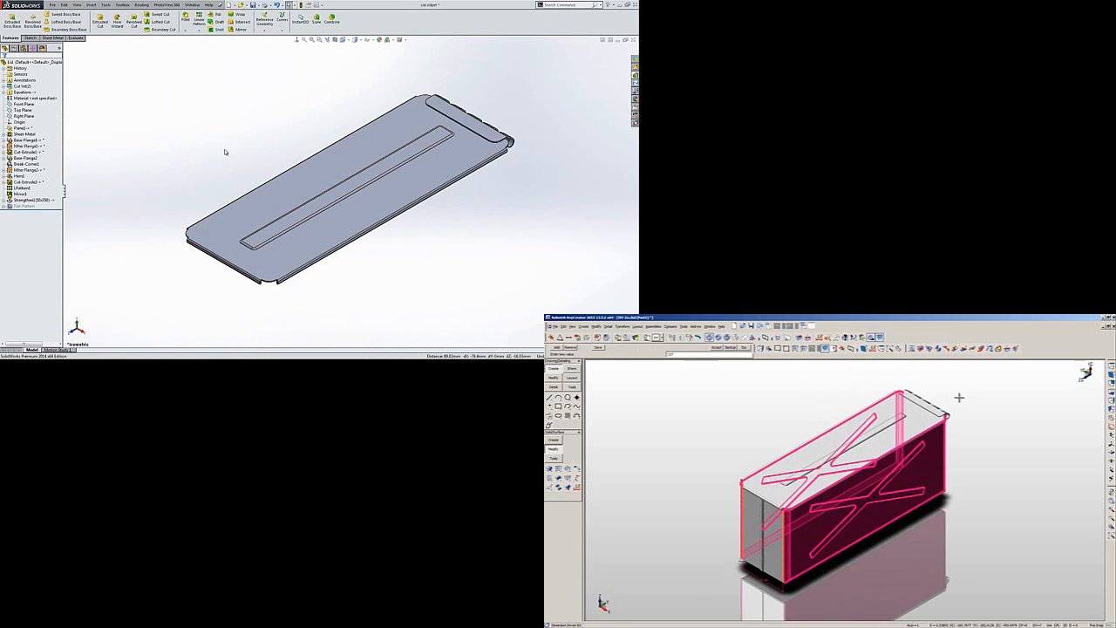
left_click(253, 6)
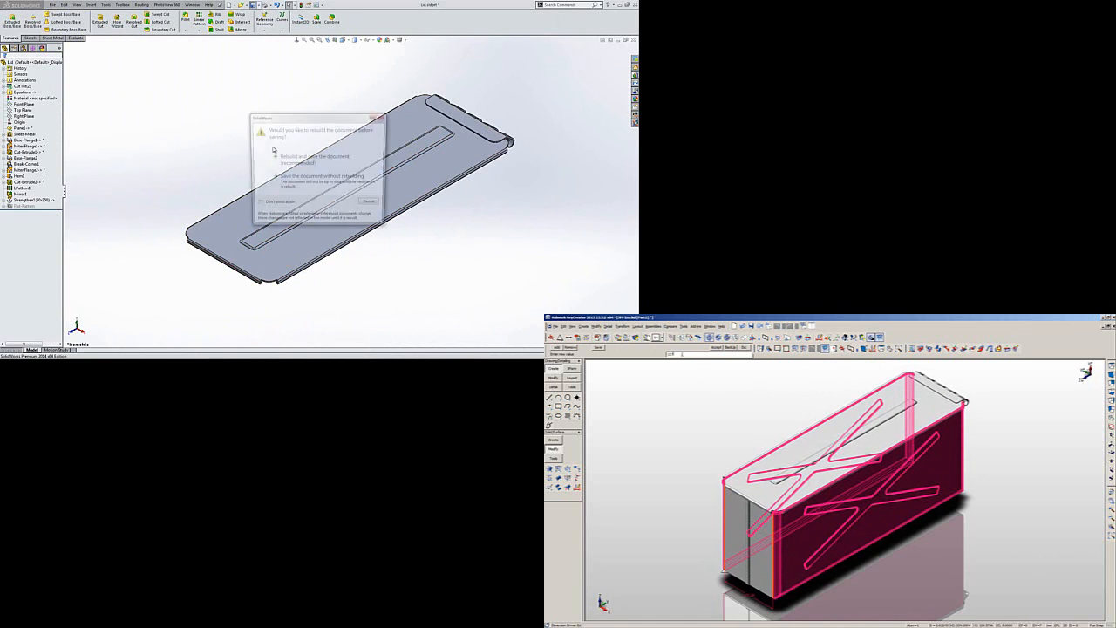
left_click(351, 196)
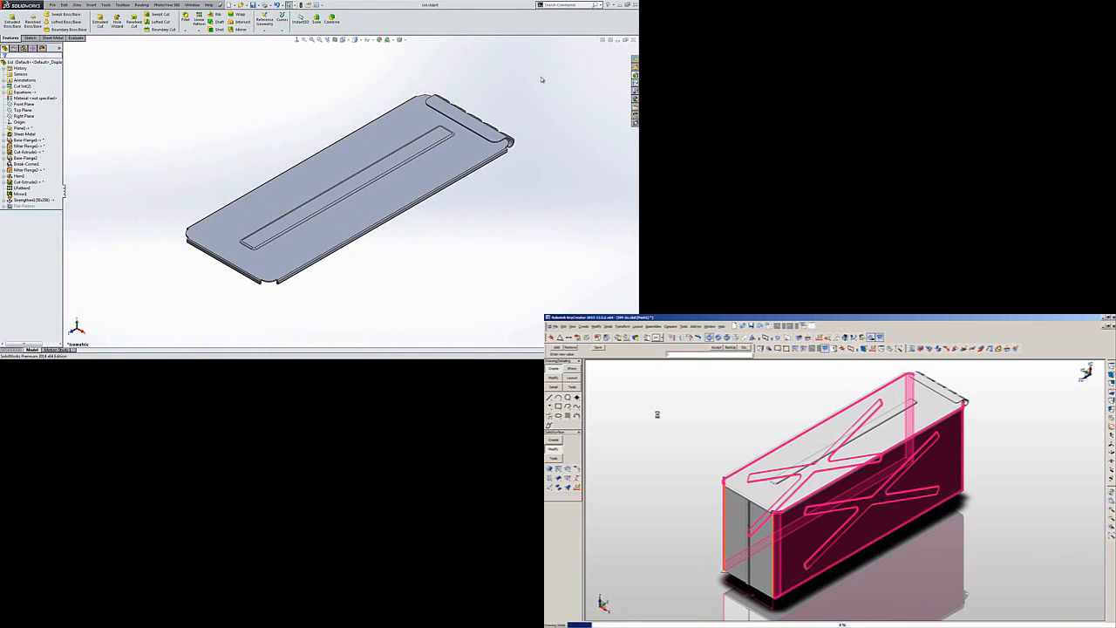
Return to the Ammo Box assembly, rebuild it with the changed lid and inspect the strengthened lid in place.
key("ctrl+Tab")
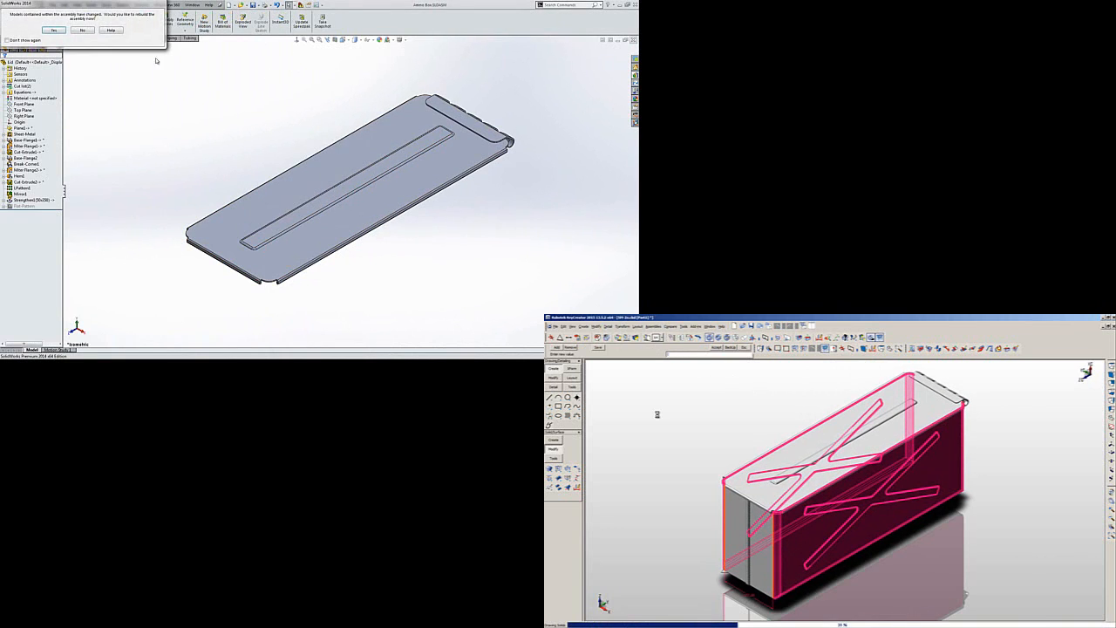
left_click(52, 30)
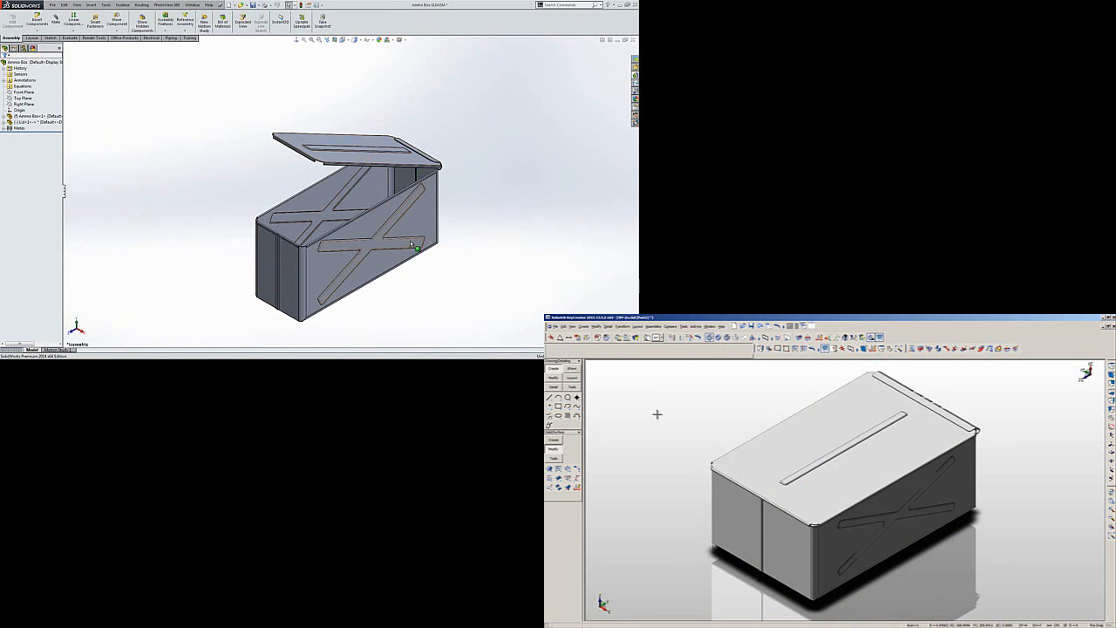
mouse_move(410, 244)
middle_mouse_down()
mouse_move(424, 296)
mouse_move(410, 180)
mouse_move(417, 226)
mouse_move(393, 237)
middle_mouse_up()
key("ctrl+7")
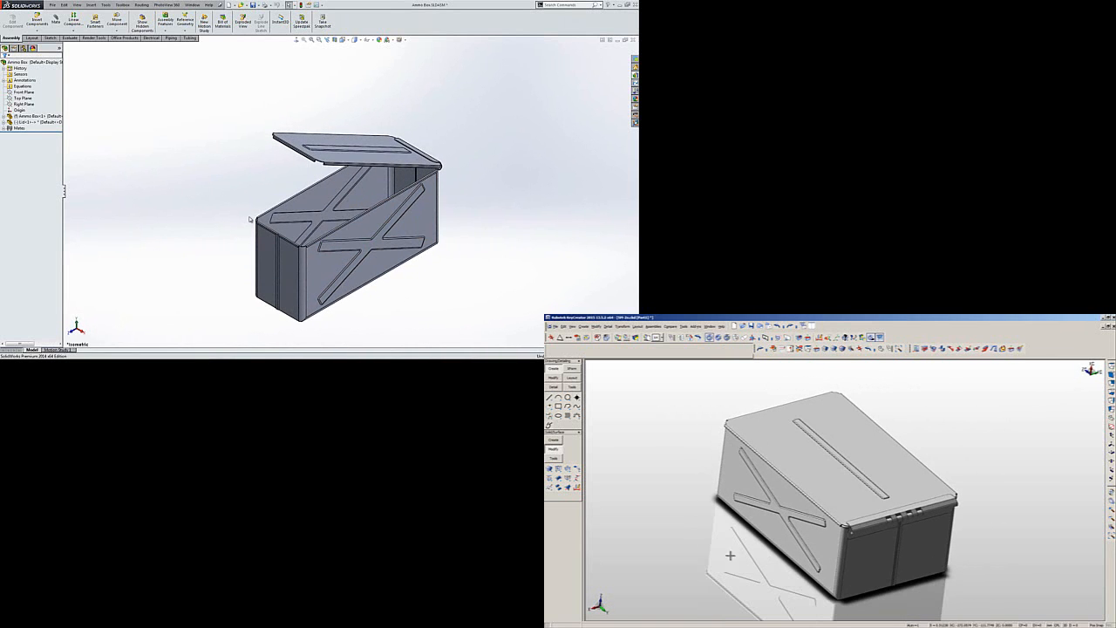
middle_click_drag(348, 241, 327, 205)
key("ctrl+7")
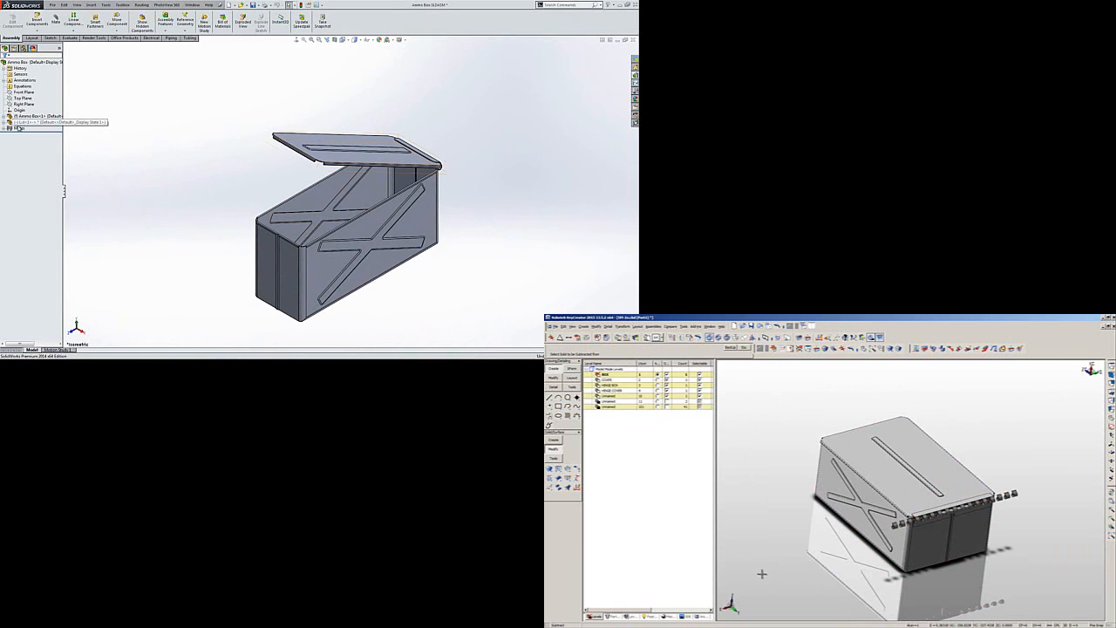
Unsuppress the lid's InPlace1 mate in the assembly.
left_click(4, 128)
right_click(39, 135)
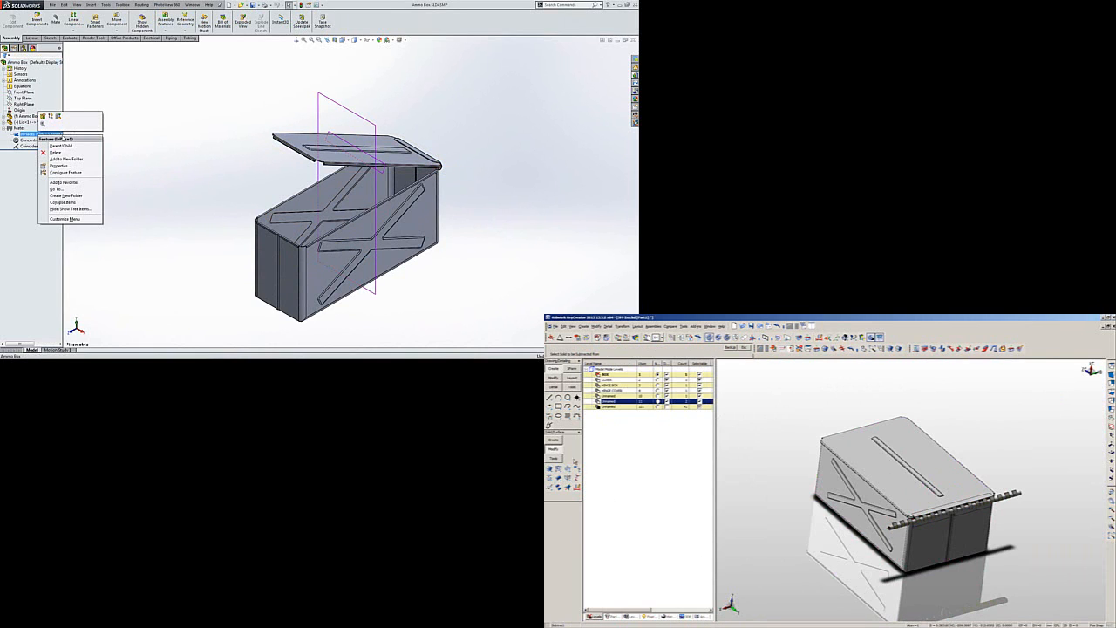
left_click(54, 116)
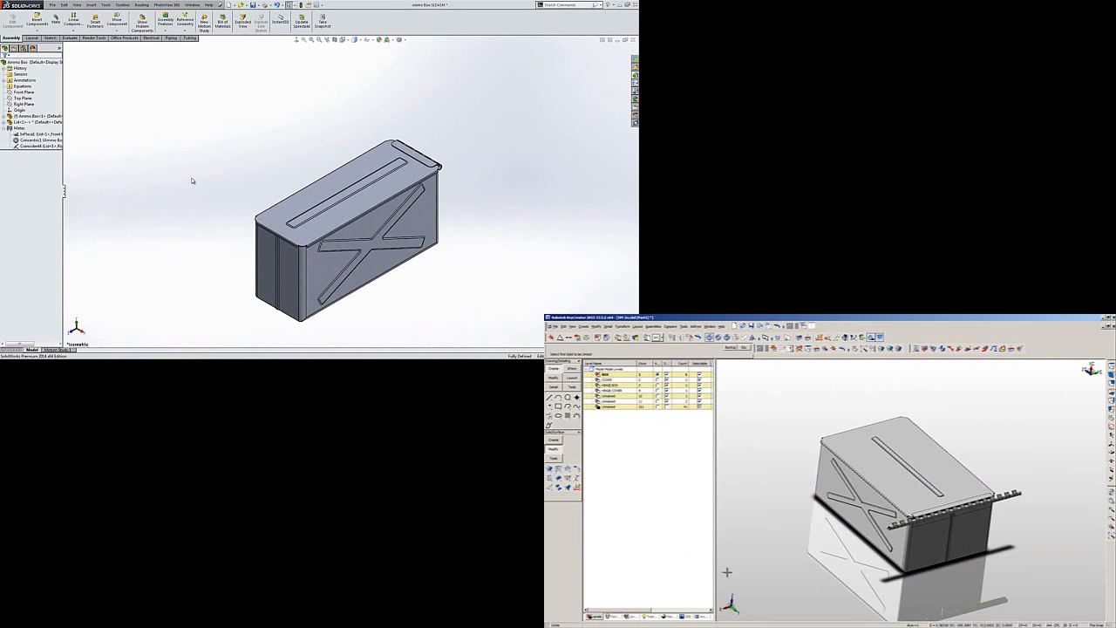
List the external references of the lid component and unlock all of them.
right_click(48, 122)
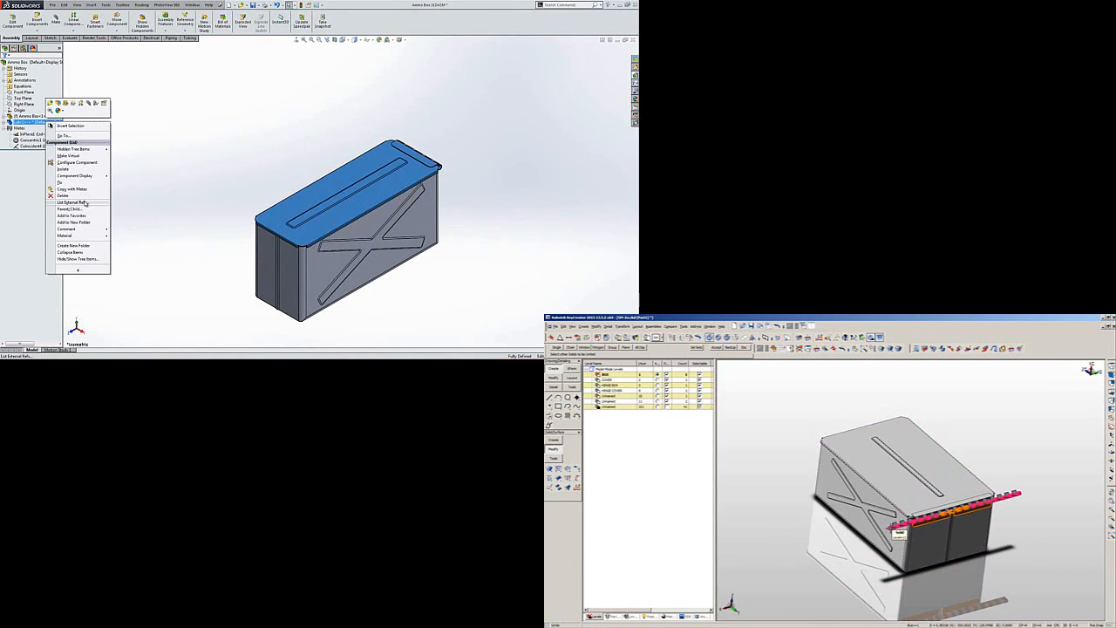
left_click(79, 202)
left_click(298, 227)
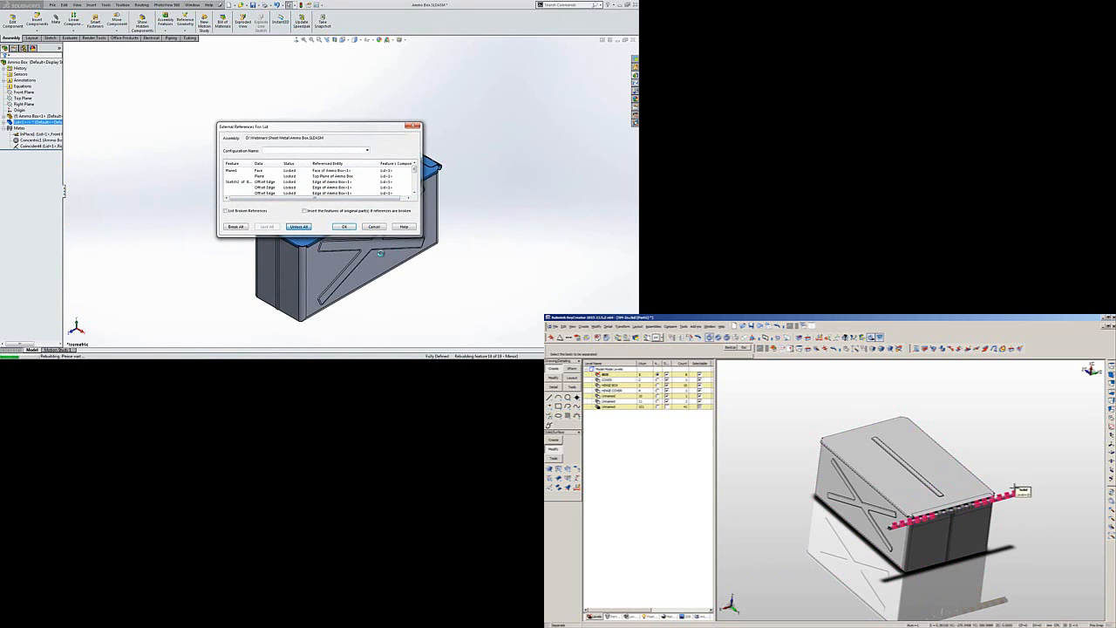
left_click(344, 227)
Set the width dimension of the ammo box's base to 300 mm and rebuild the assembly in isometric view.
middle_click_drag(376, 288, 362, 222)
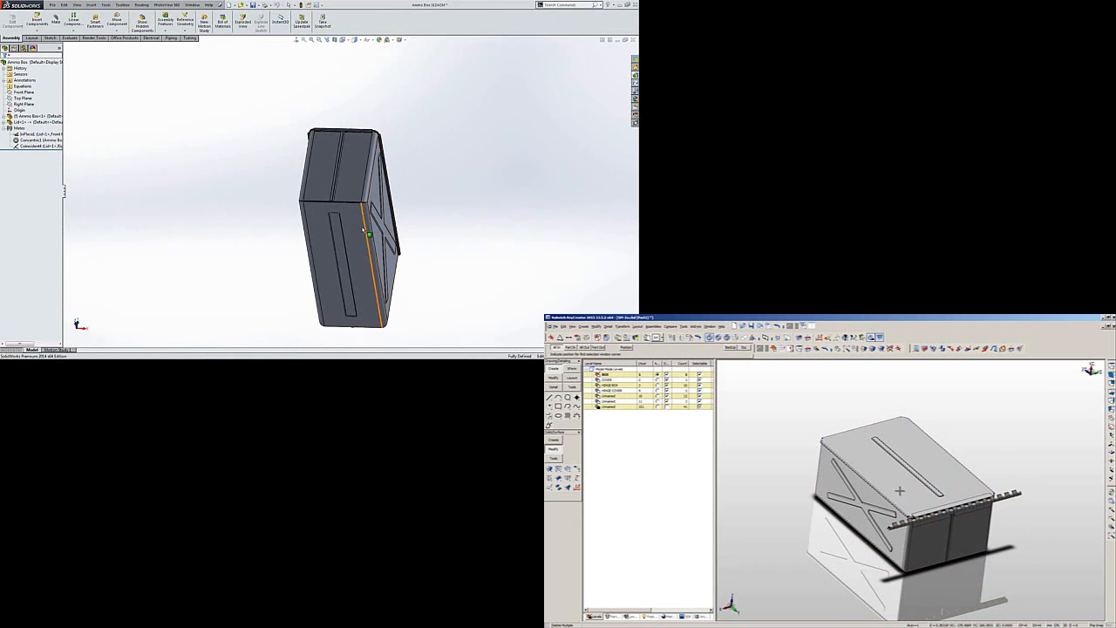
left_click(358, 218)
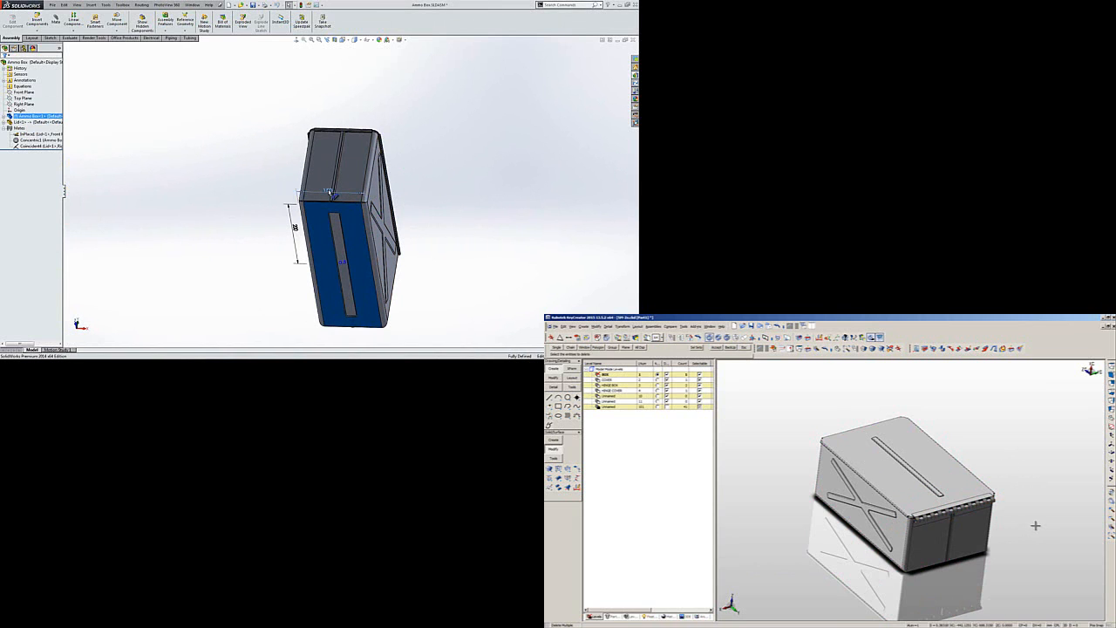
double_click(329, 191)
type("300")
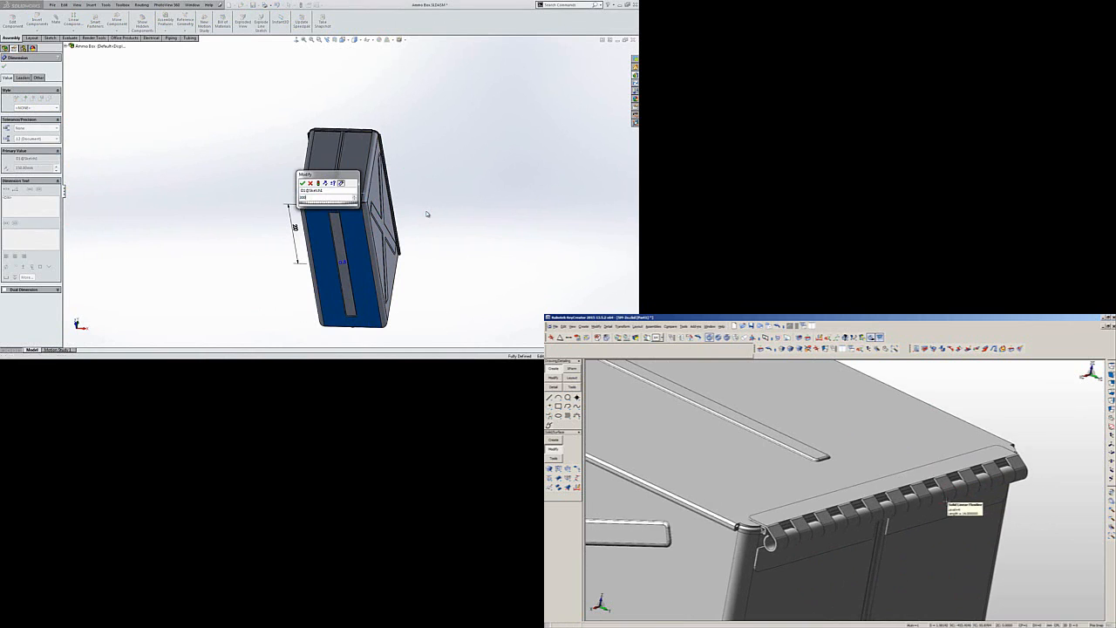
key("Return")
key("ctrl+7")
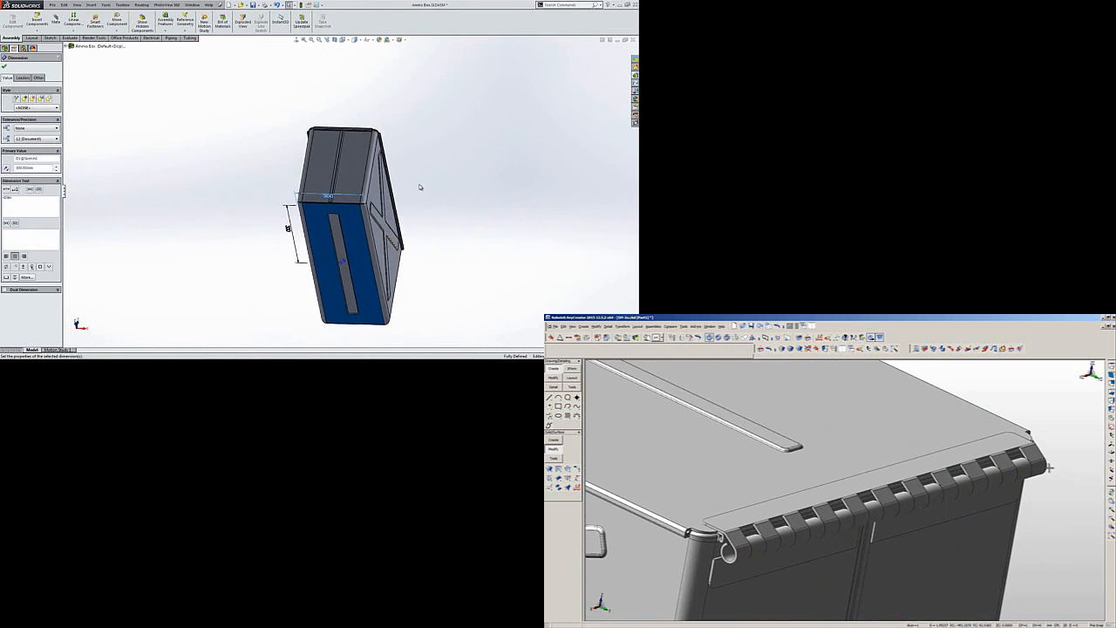
key("ctrl+b")
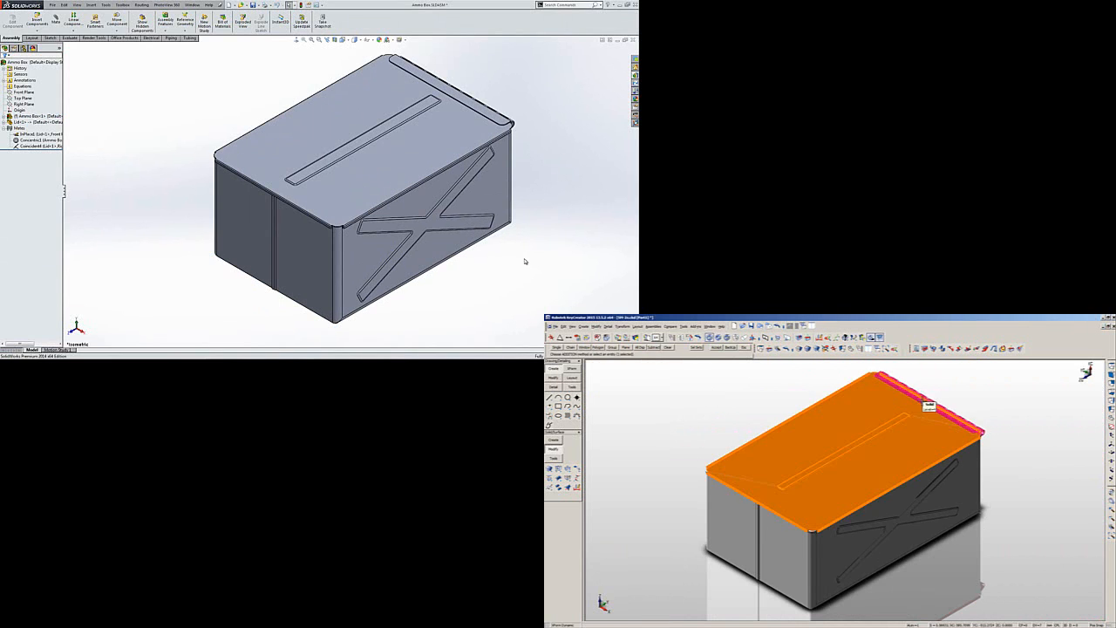
Swing the lid about its hinge end in KeyCreator, and examine the widened box's hinge in SolidWorks before collapsing the mates.
left_click(983, 432)
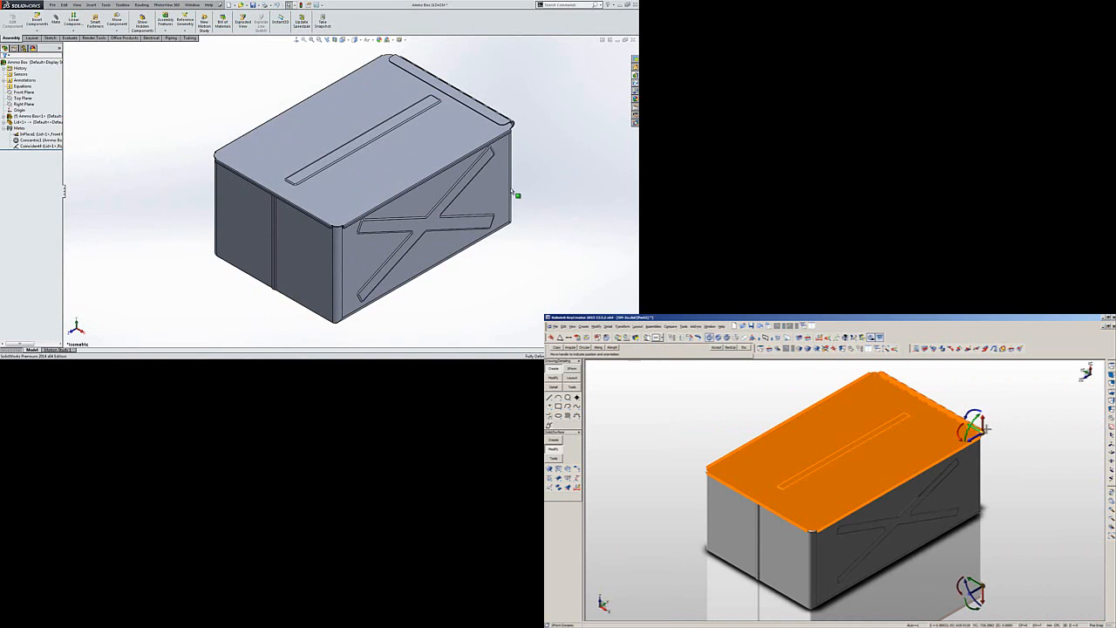
middle_click_drag(503, 190, 361, 182)
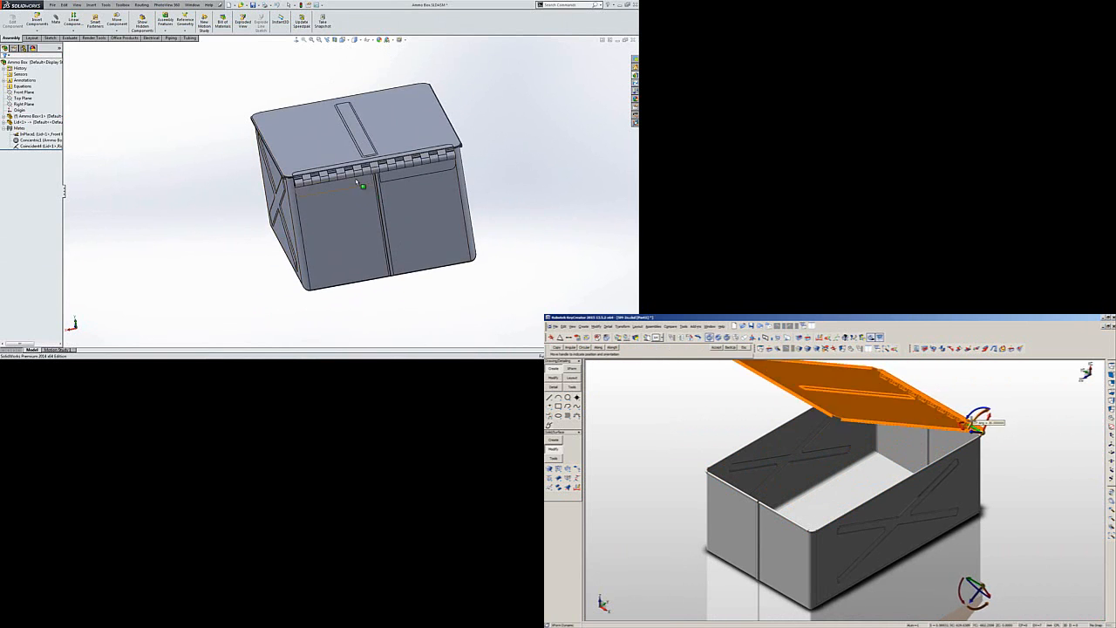
scroll(361, 179, "down", 4)
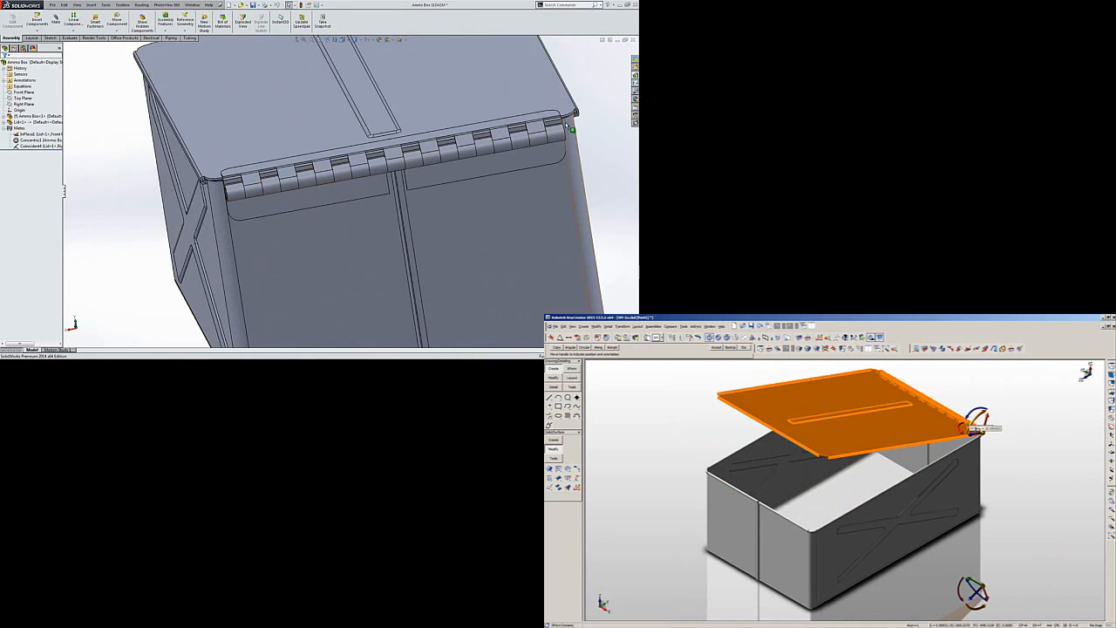
left_click(977, 427)
key("Escape")
middle_click(307, 178)
middle_click_drag(307, 179, 342, 169)
key("ctrl+7")
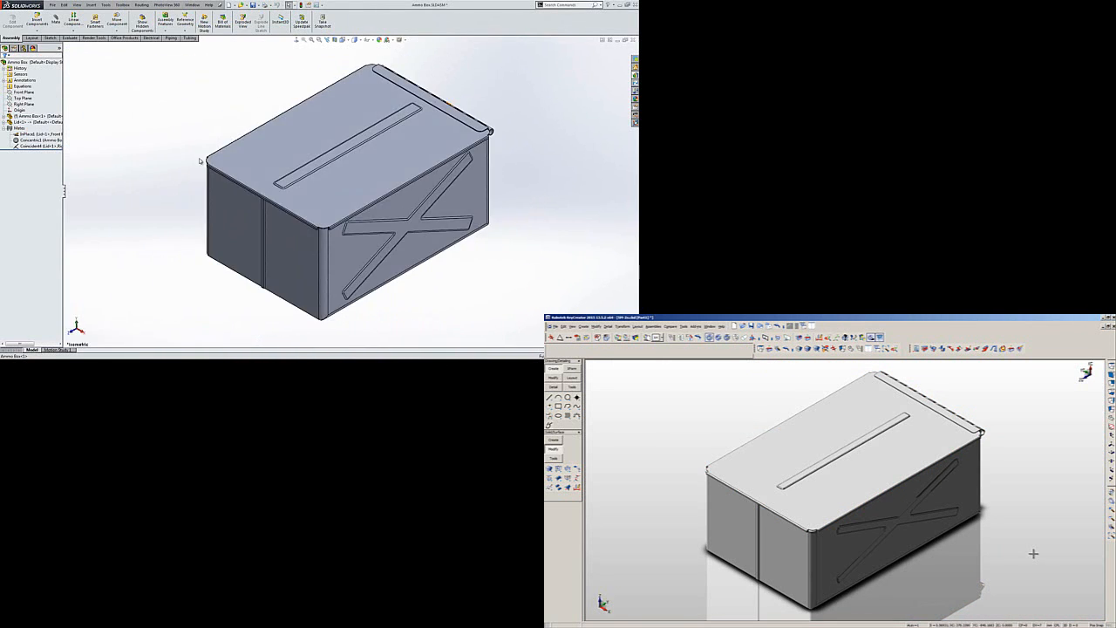
left_click(5, 129)
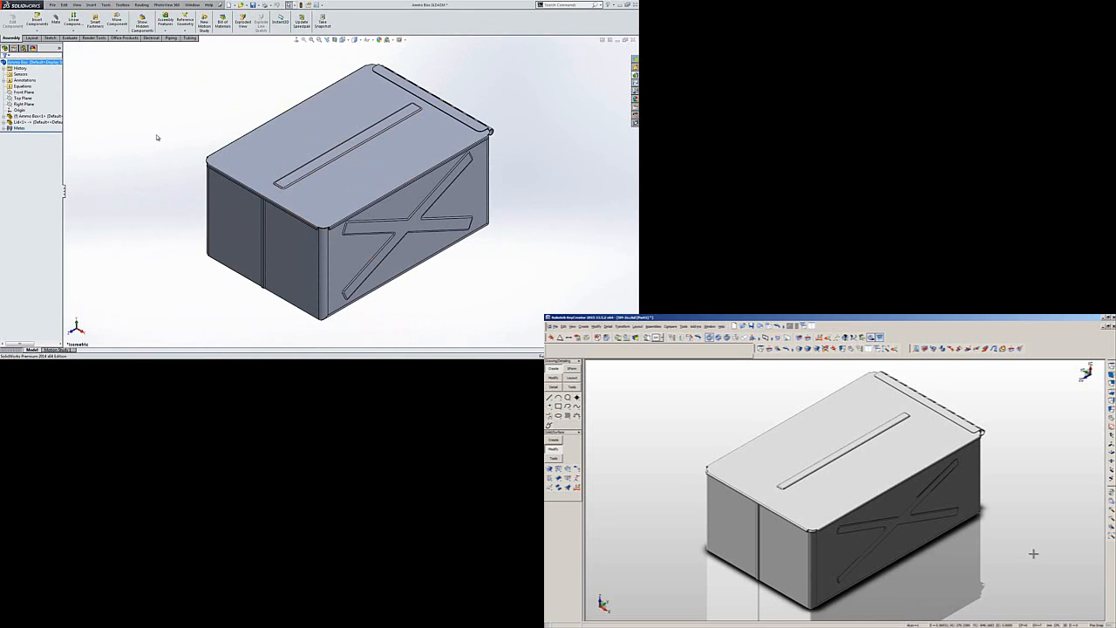